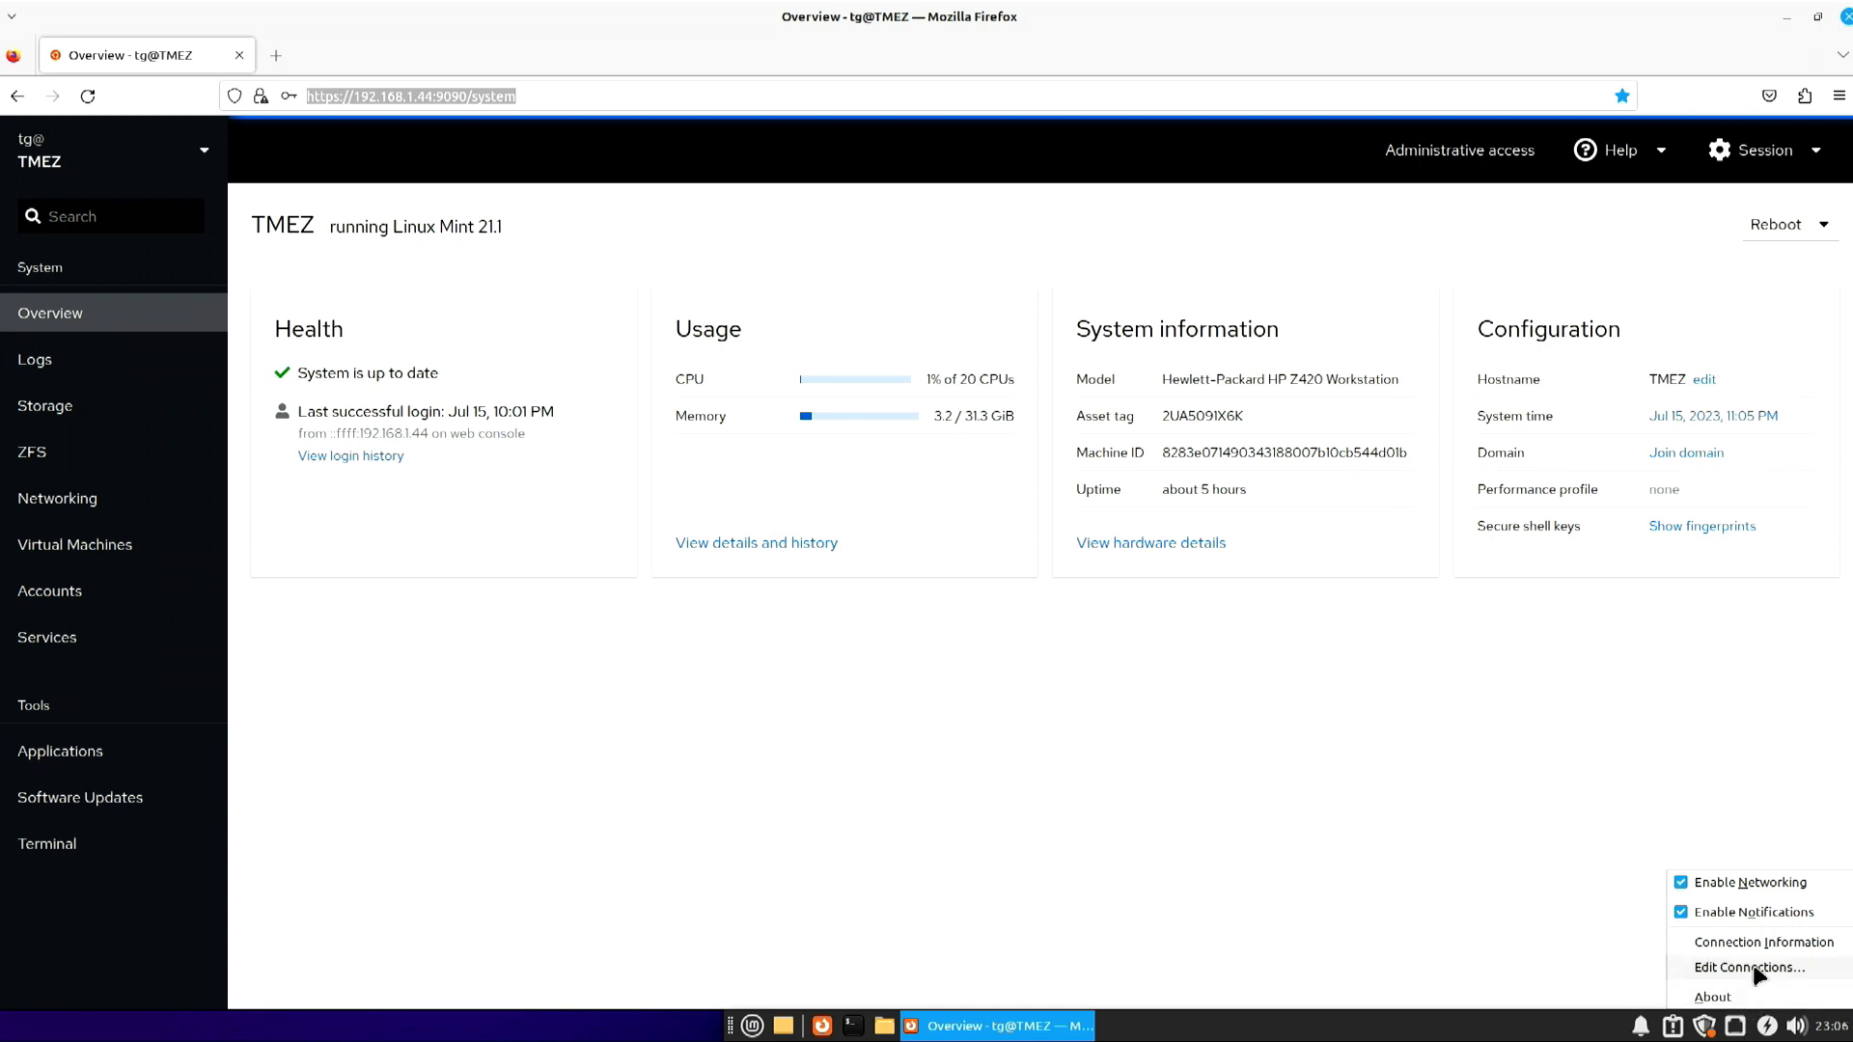
# Look up the wired connection's IPv4 address in the network connection information and close the window.
pyautogui.click(1745, 945)
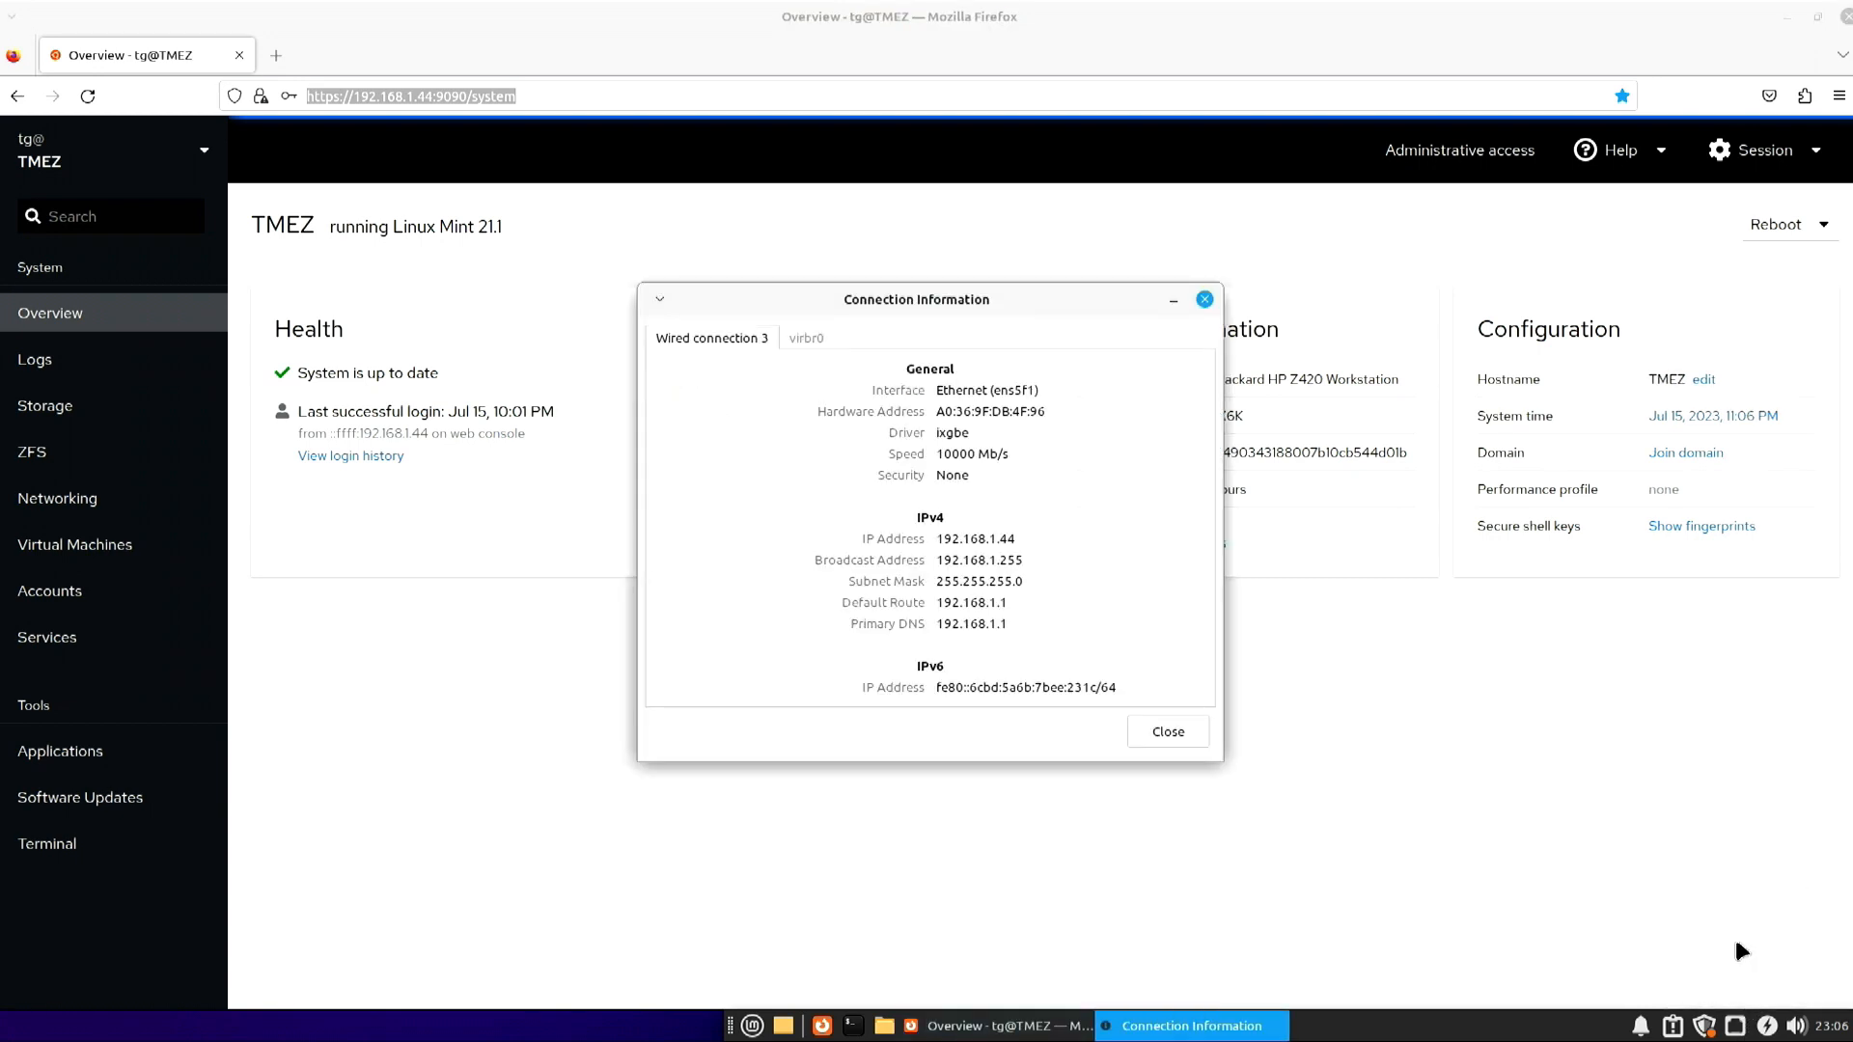
pyautogui.moveTo(936, 541); pyautogui.dragTo(1025, 542)
pyautogui.click(1158, 732)
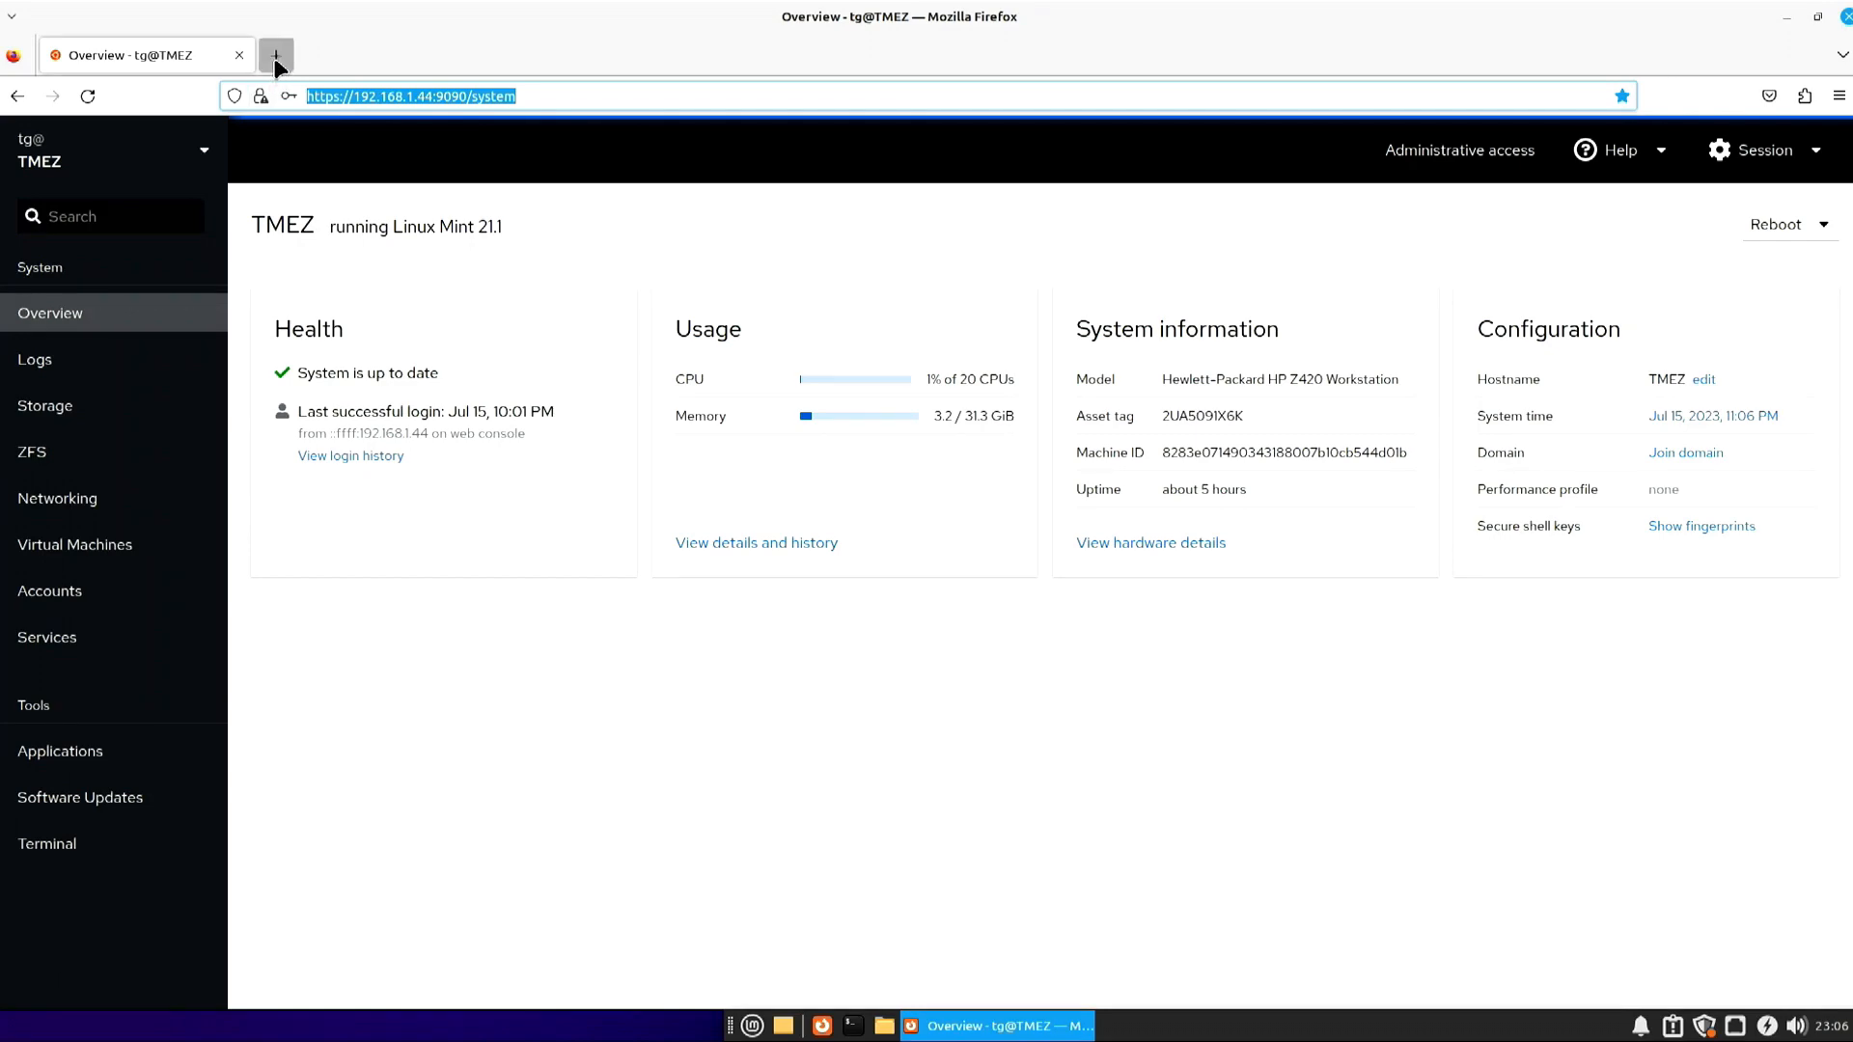
# Open the Cockpit web console at 192.168.1.44:9090 in a new browser tab.
pyautogui.click(275, 58)
pyautogui.click(482, 97)
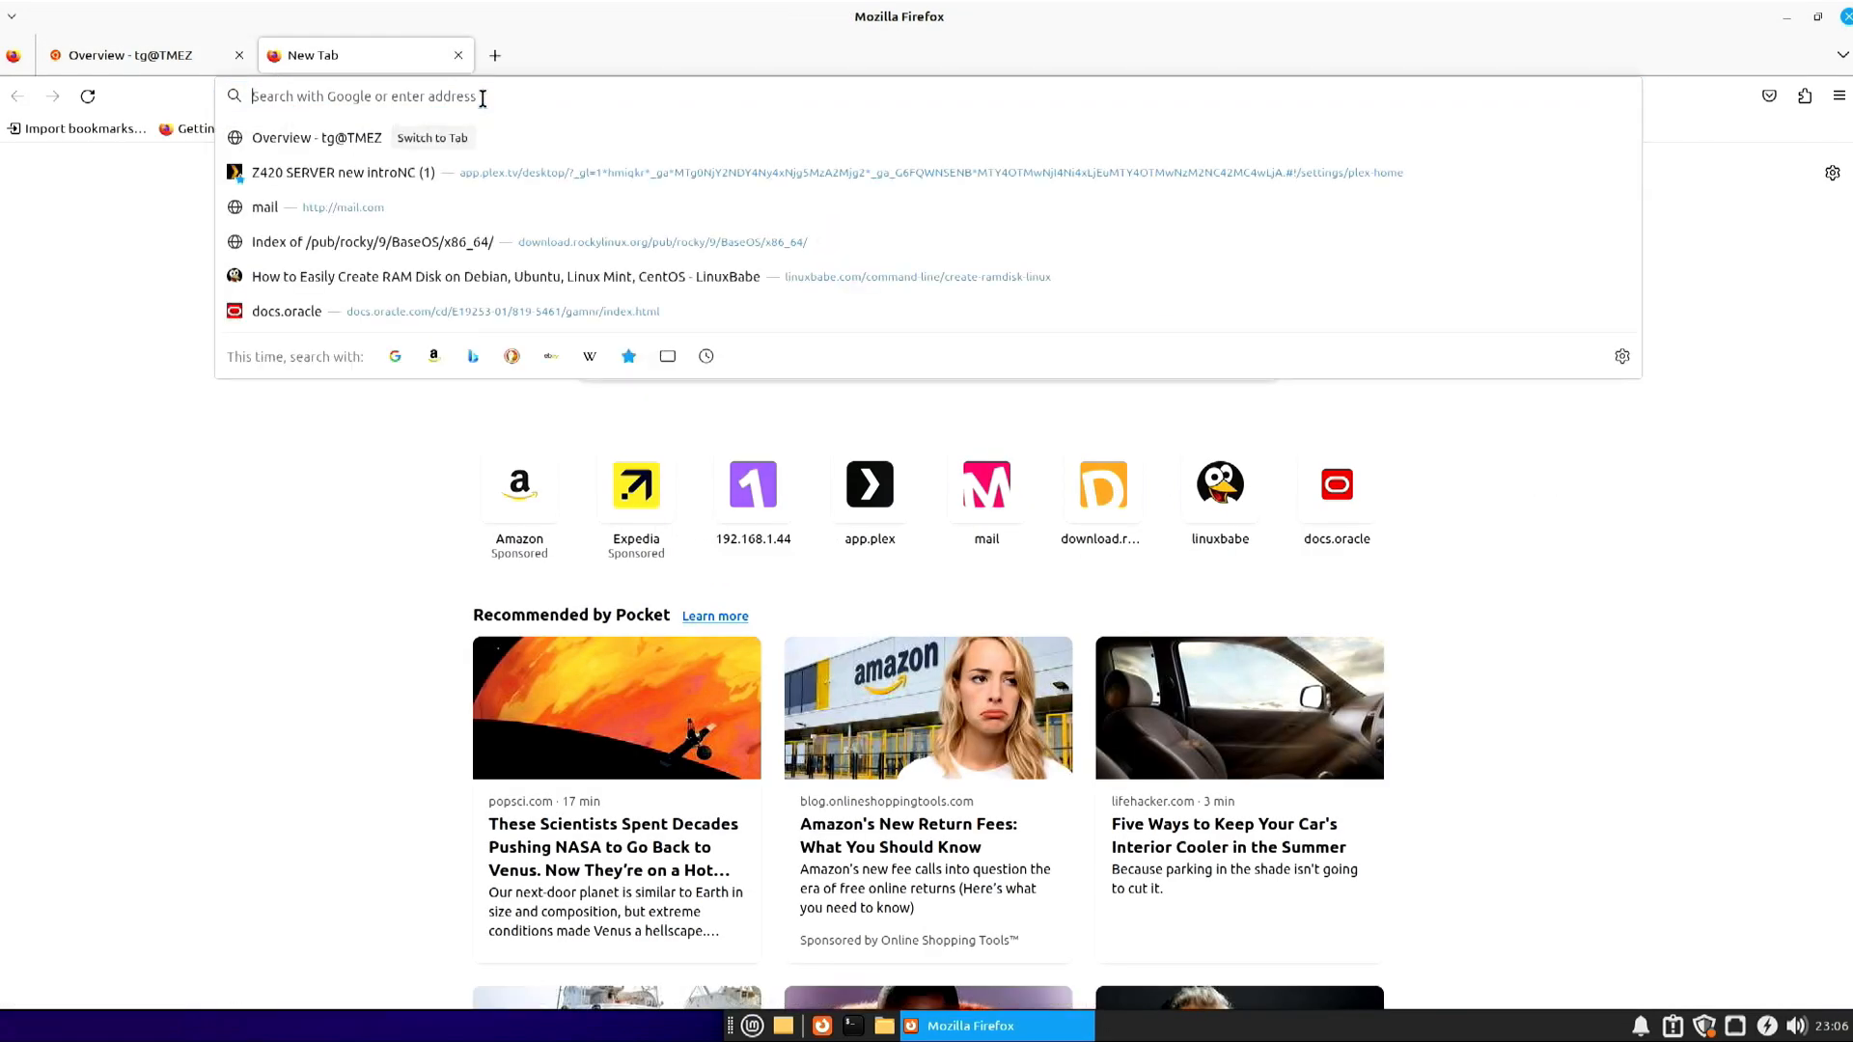
pyautogui.write('192.168.1.44')
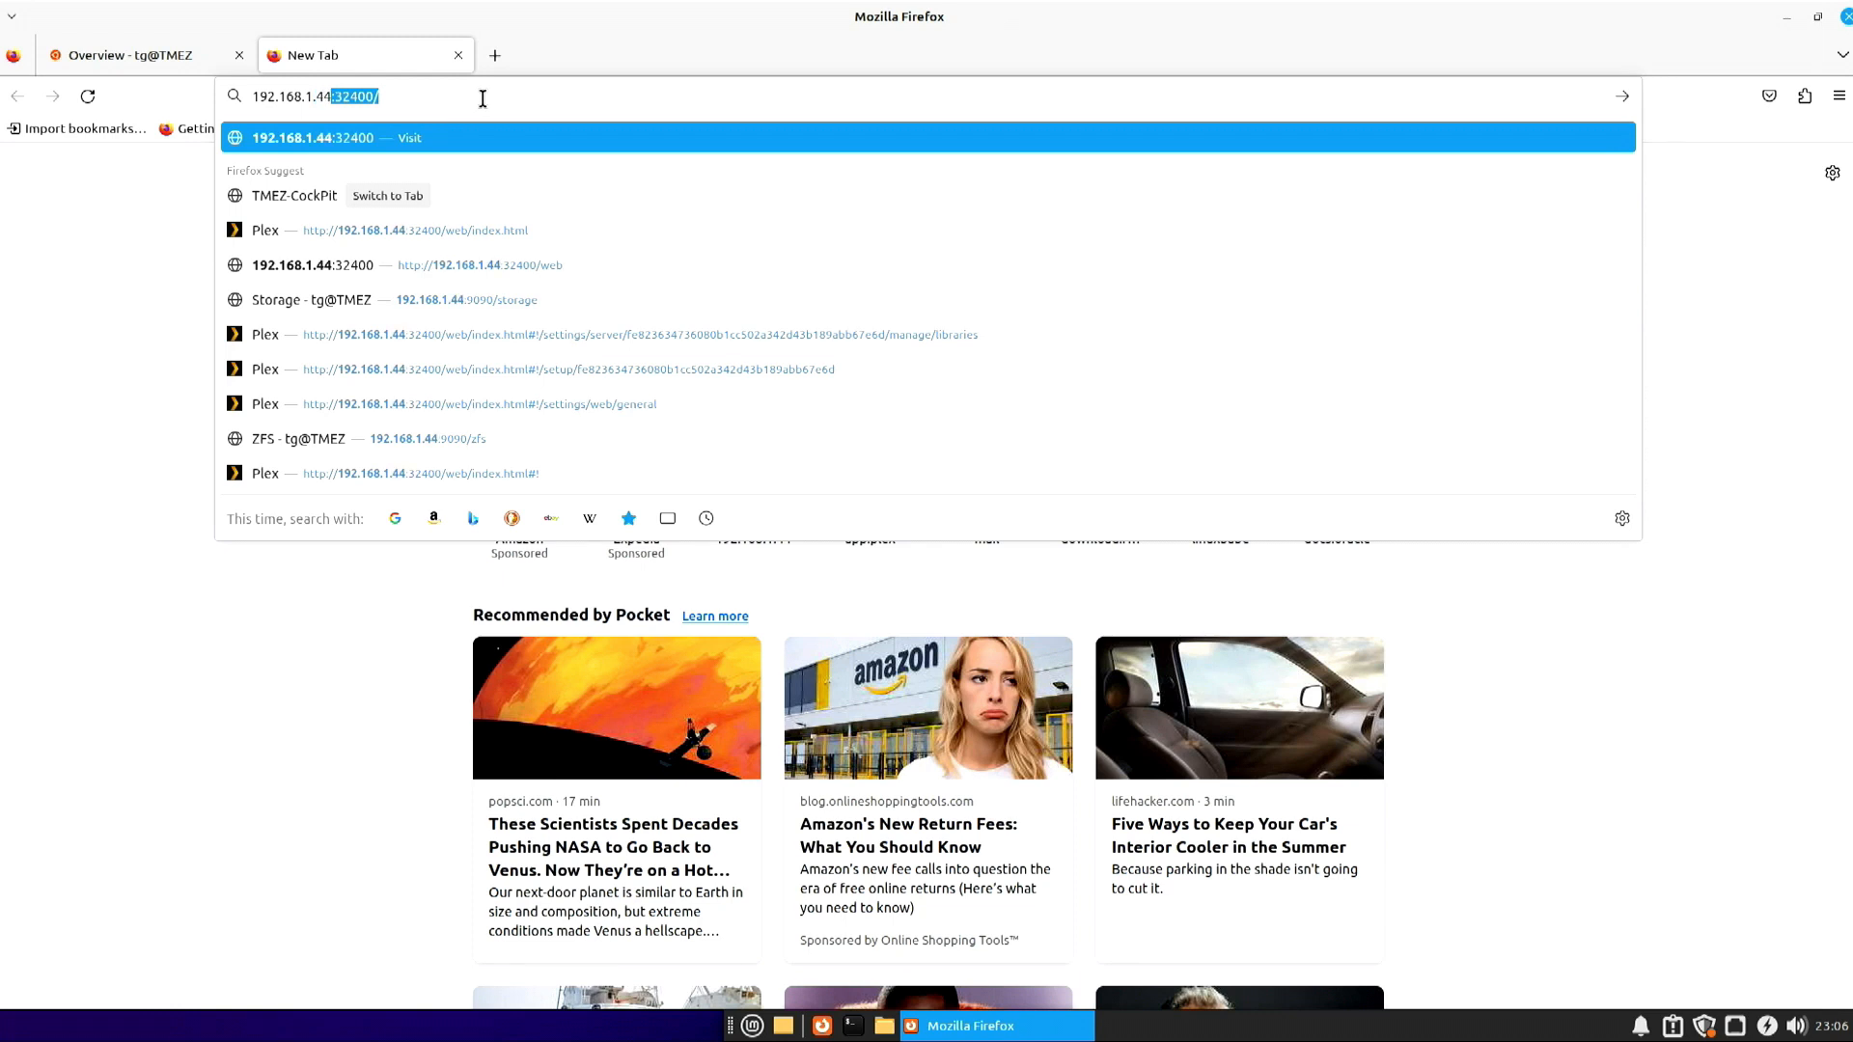
pyautogui.press('Right')
pyautogui.moveTo(337, 97); pyautogui.dragTo(399, 98)
pyautogui.write('90')
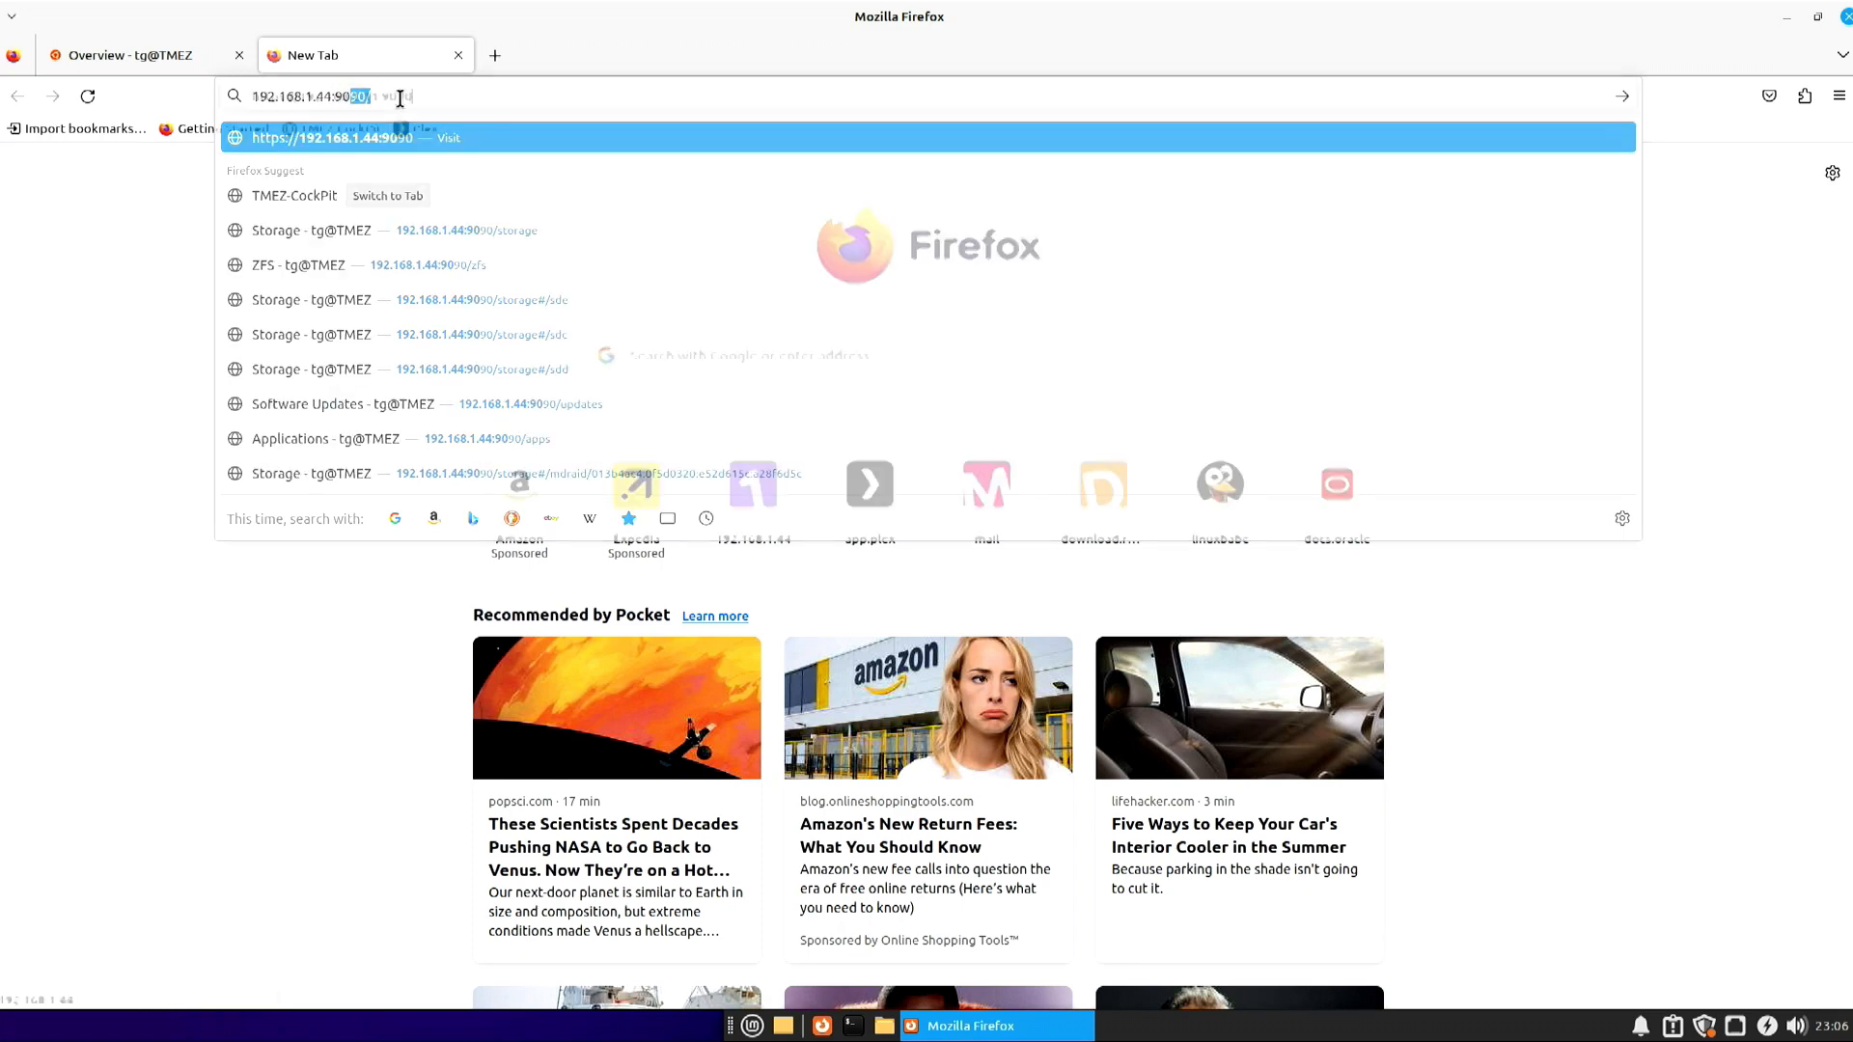
pyautogui.press('Return')
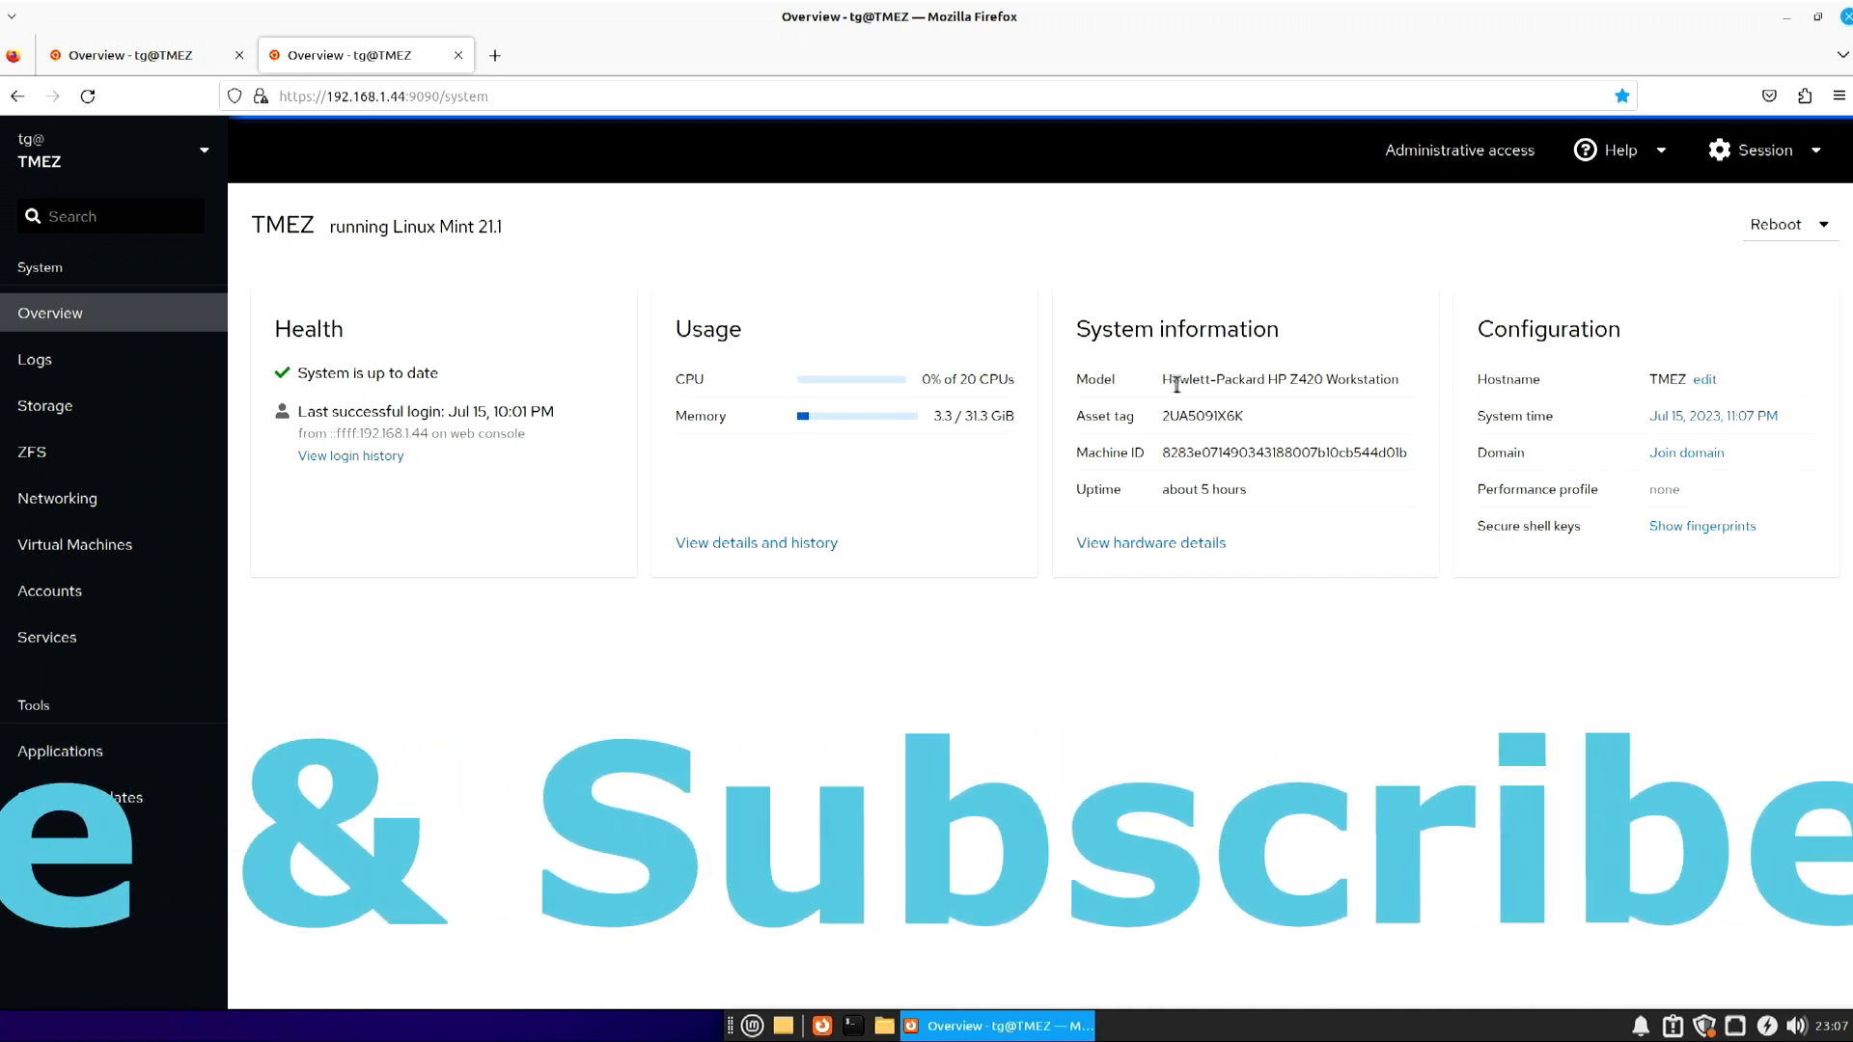
# Check the workstation model on the overview, and inspect the Samsung SSD 860 EVO 500GB among the storage drives.
pyautogui.moveTo(1164, 381); pyautogui.dragTo(1403, 378)
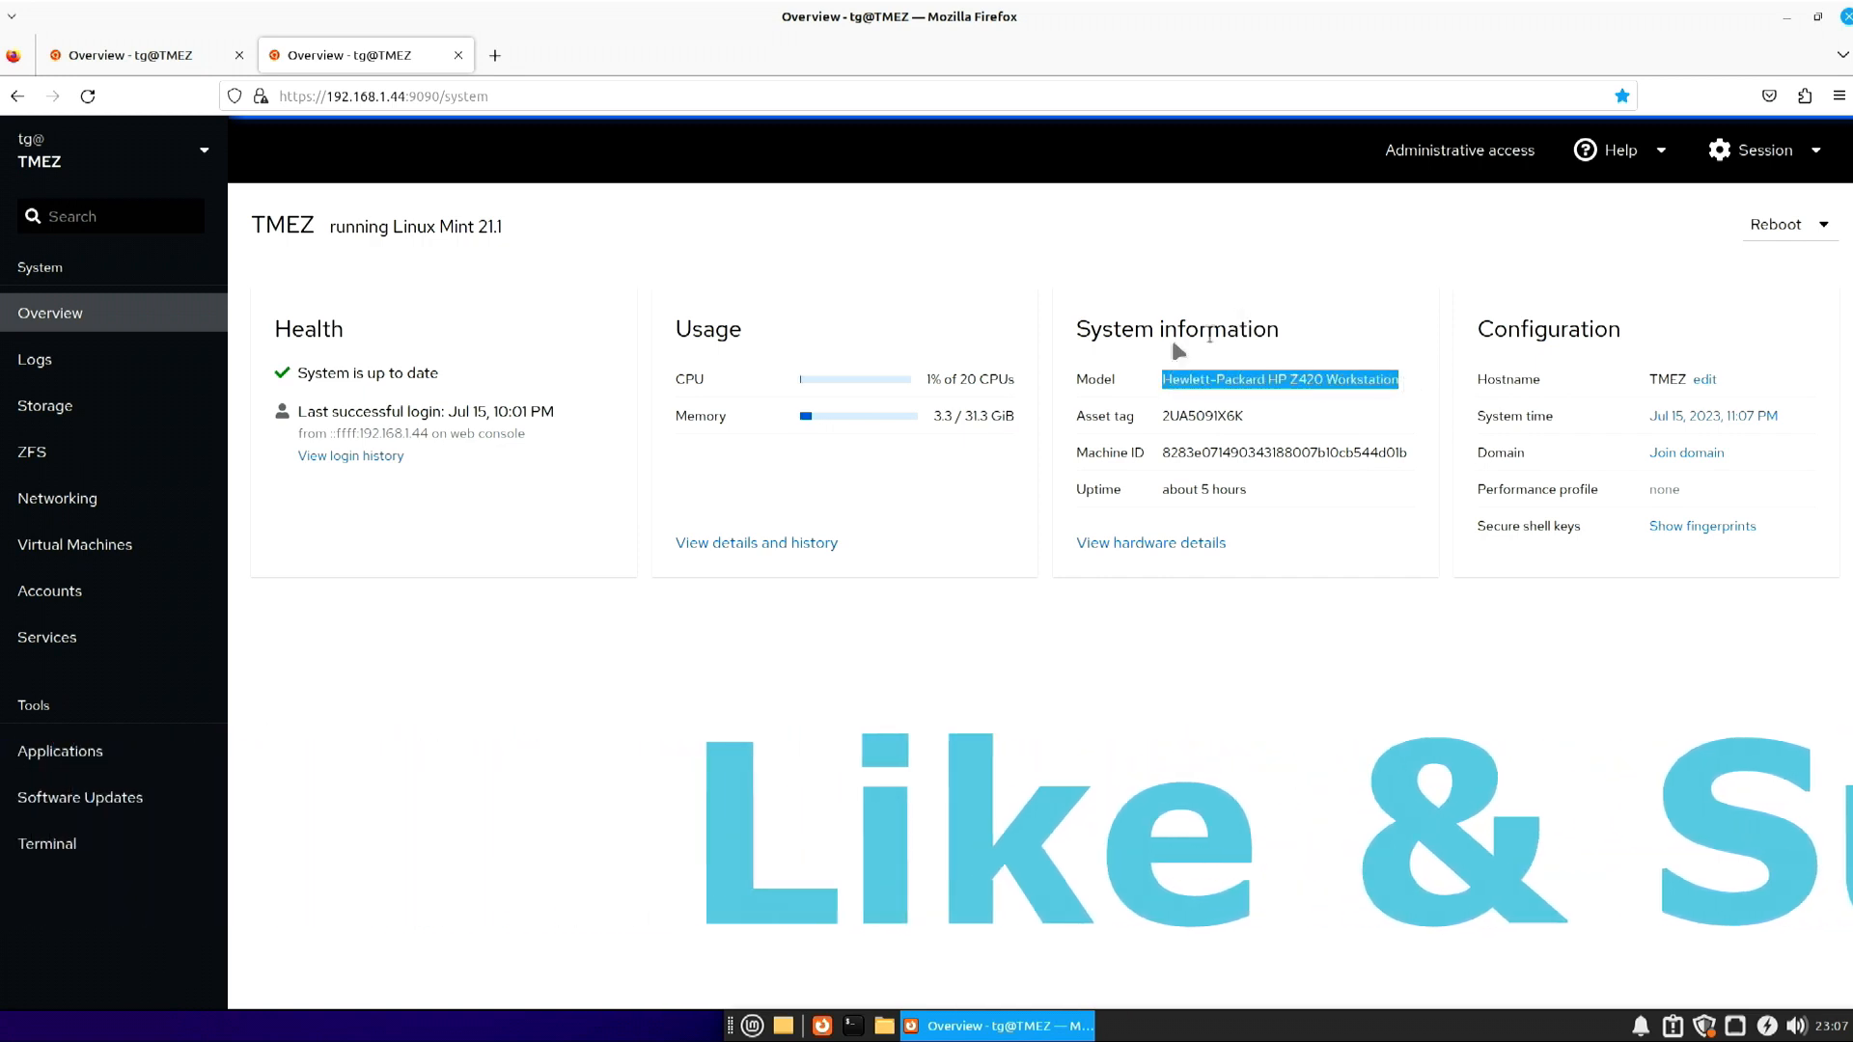
pyautogui.click(961, 670)
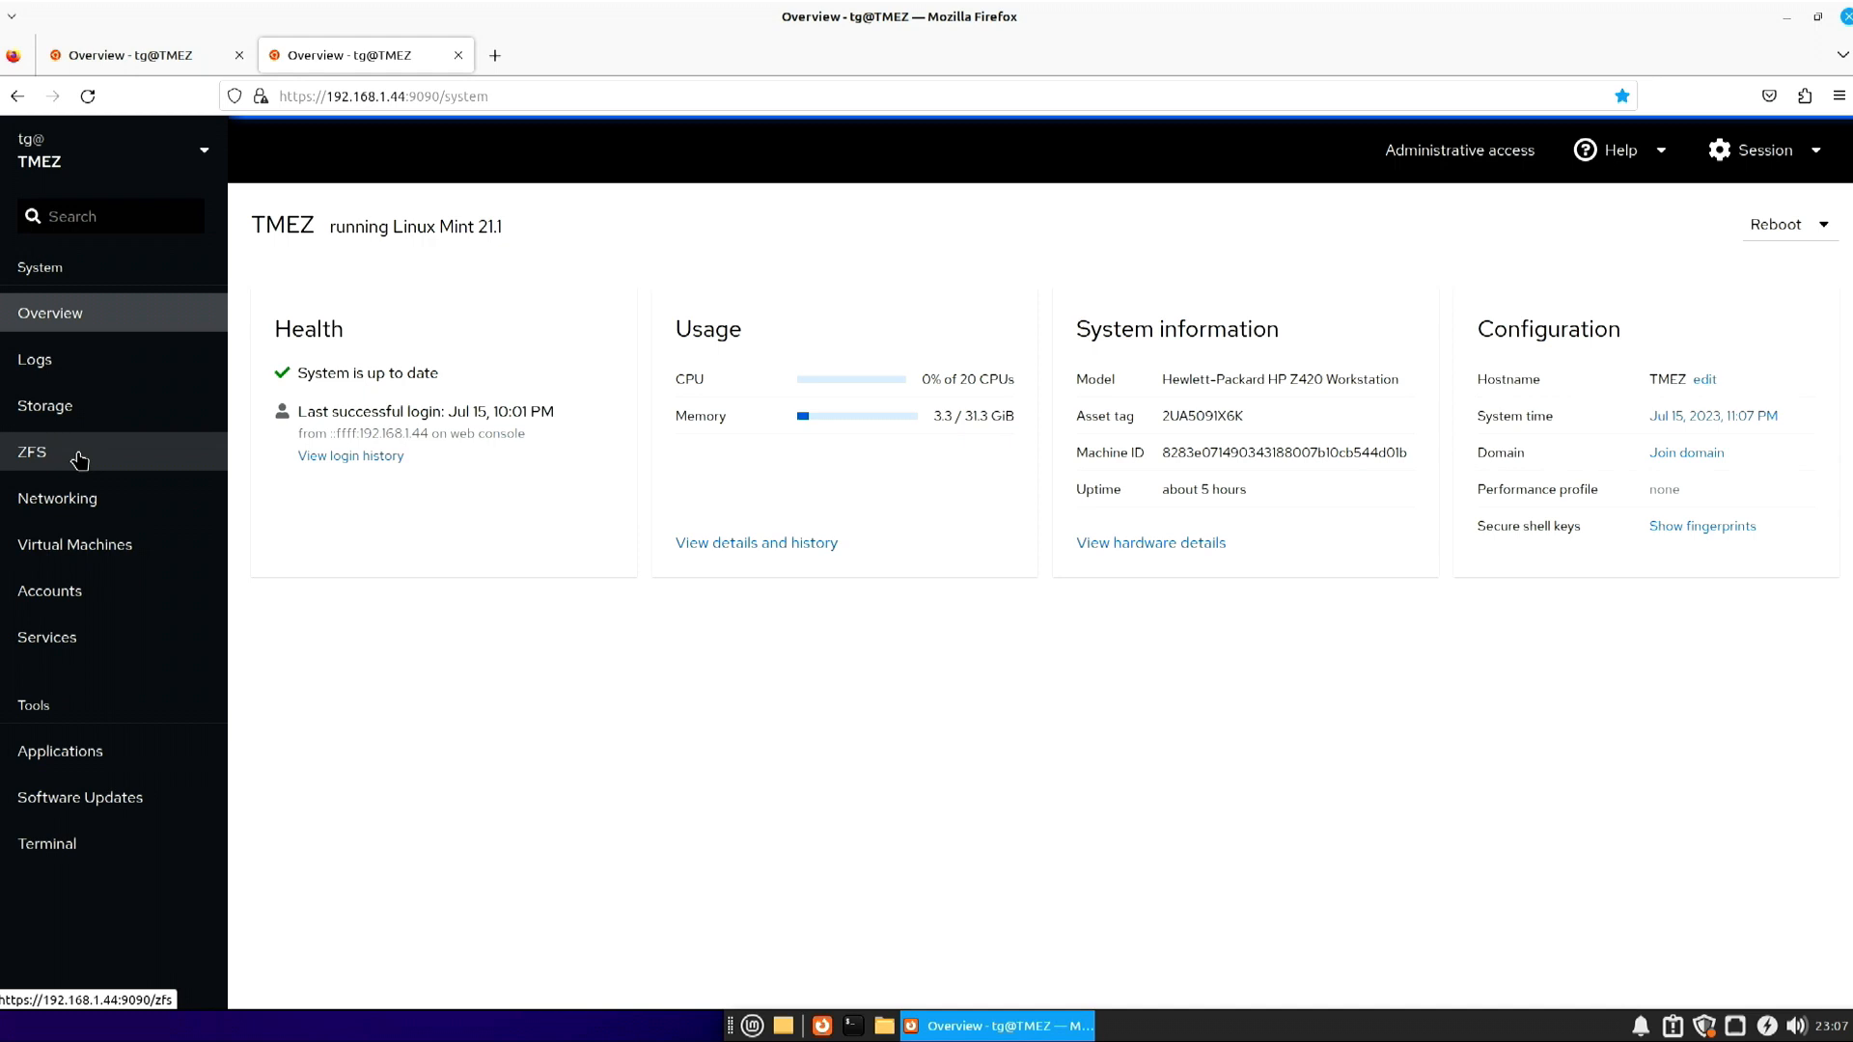
pyautogui.click(83, 407)
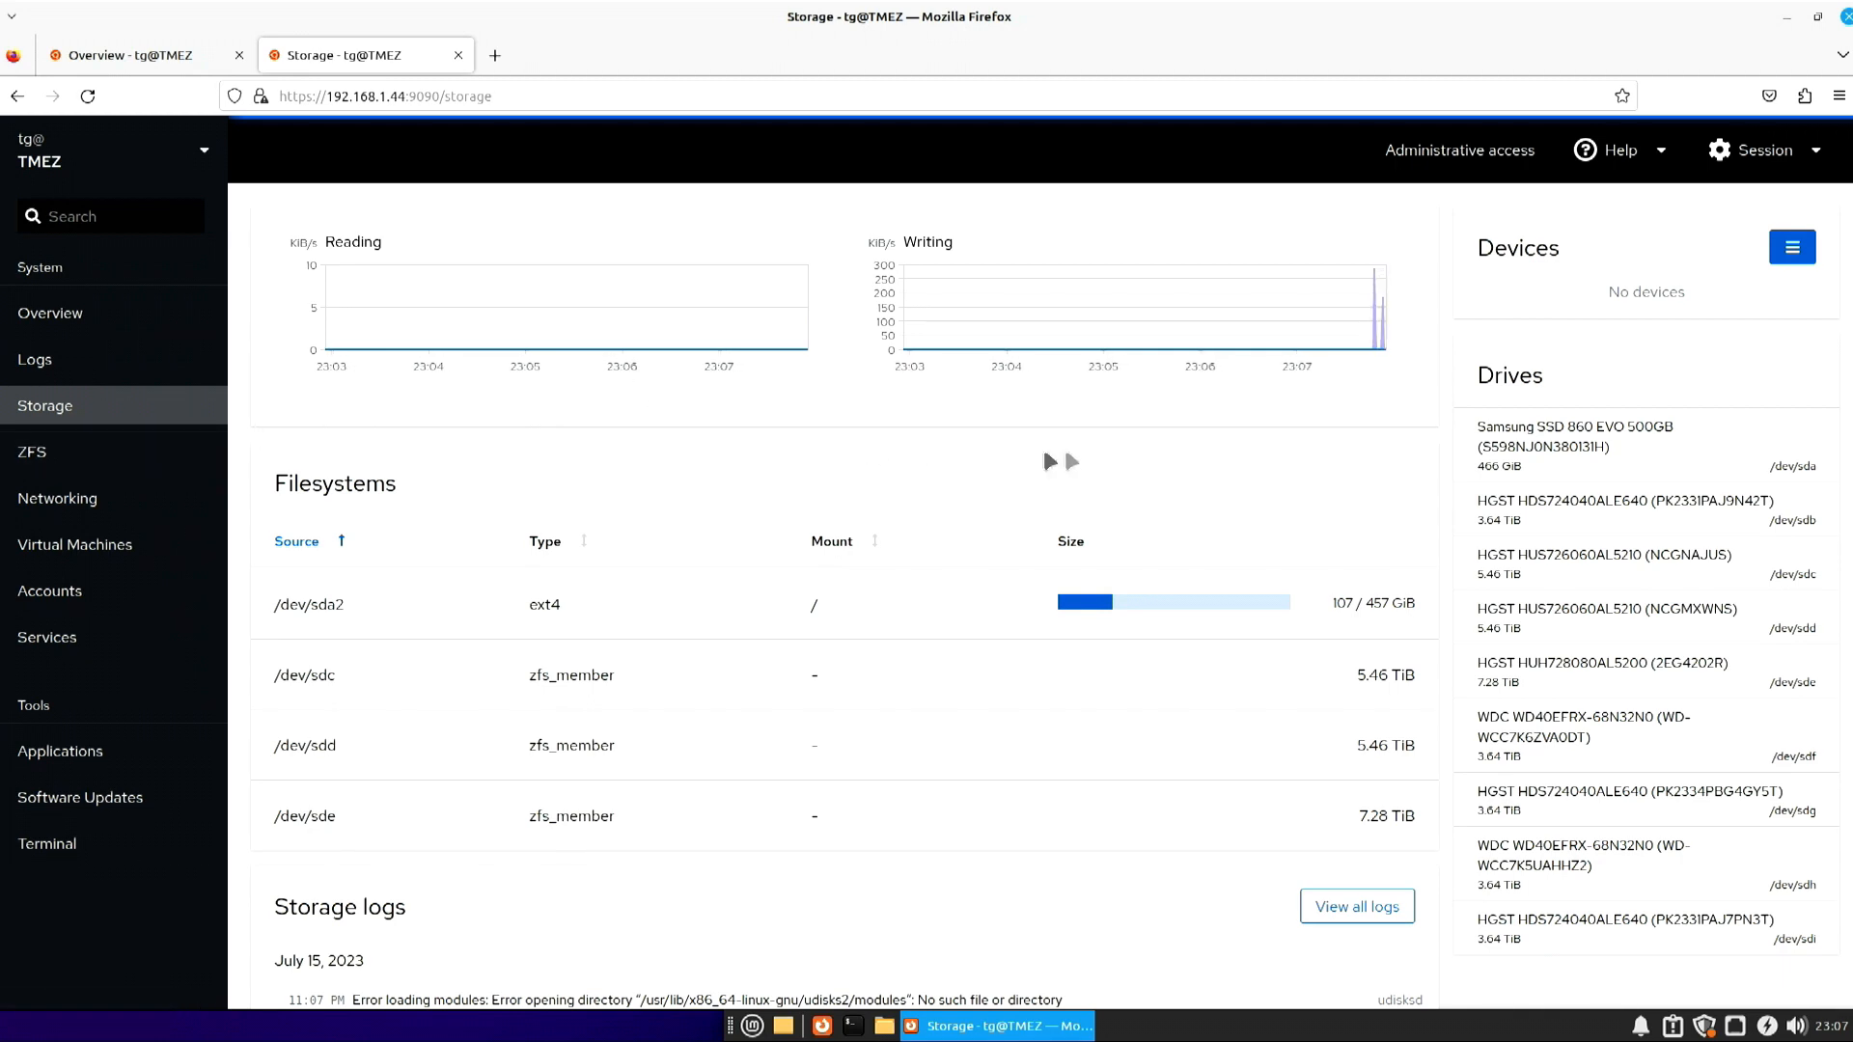
pyautogui.scroll(-3, 1585, 514)
pyautogui.scroll(3, 1585, 514)
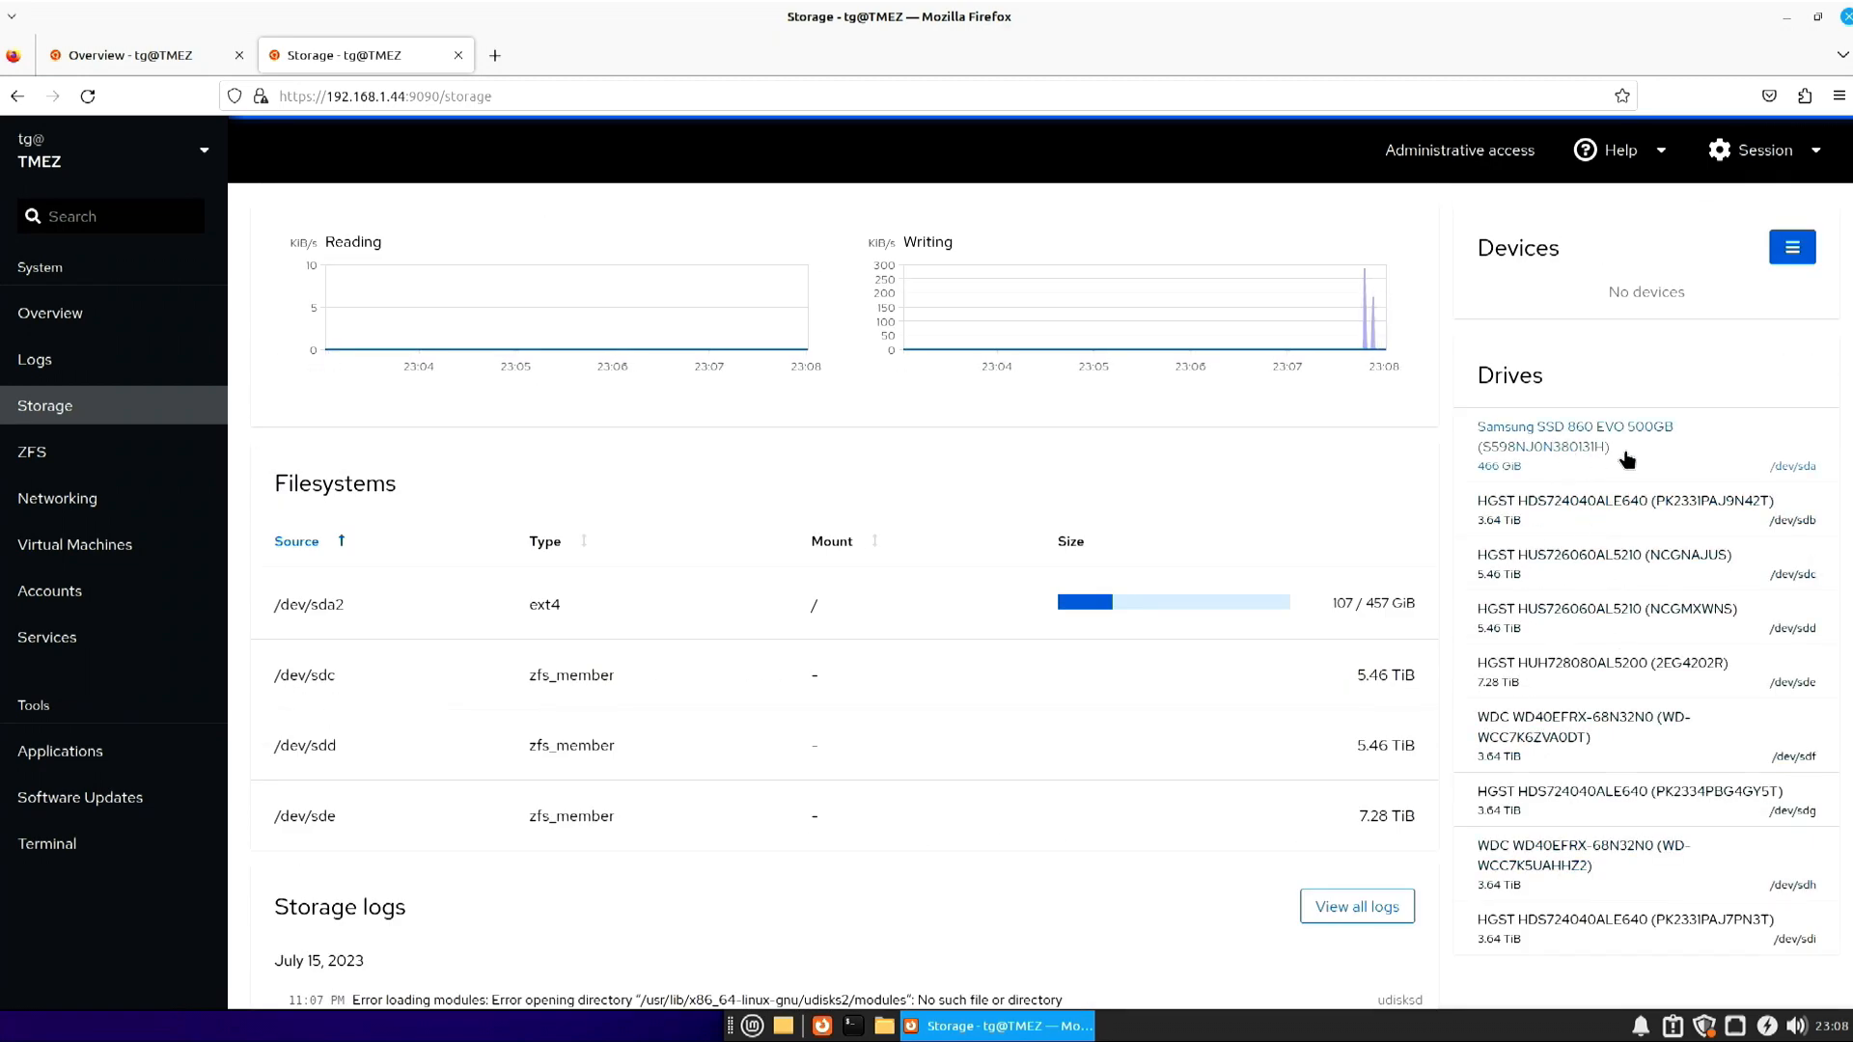
pyautogui.click(1567, 452)
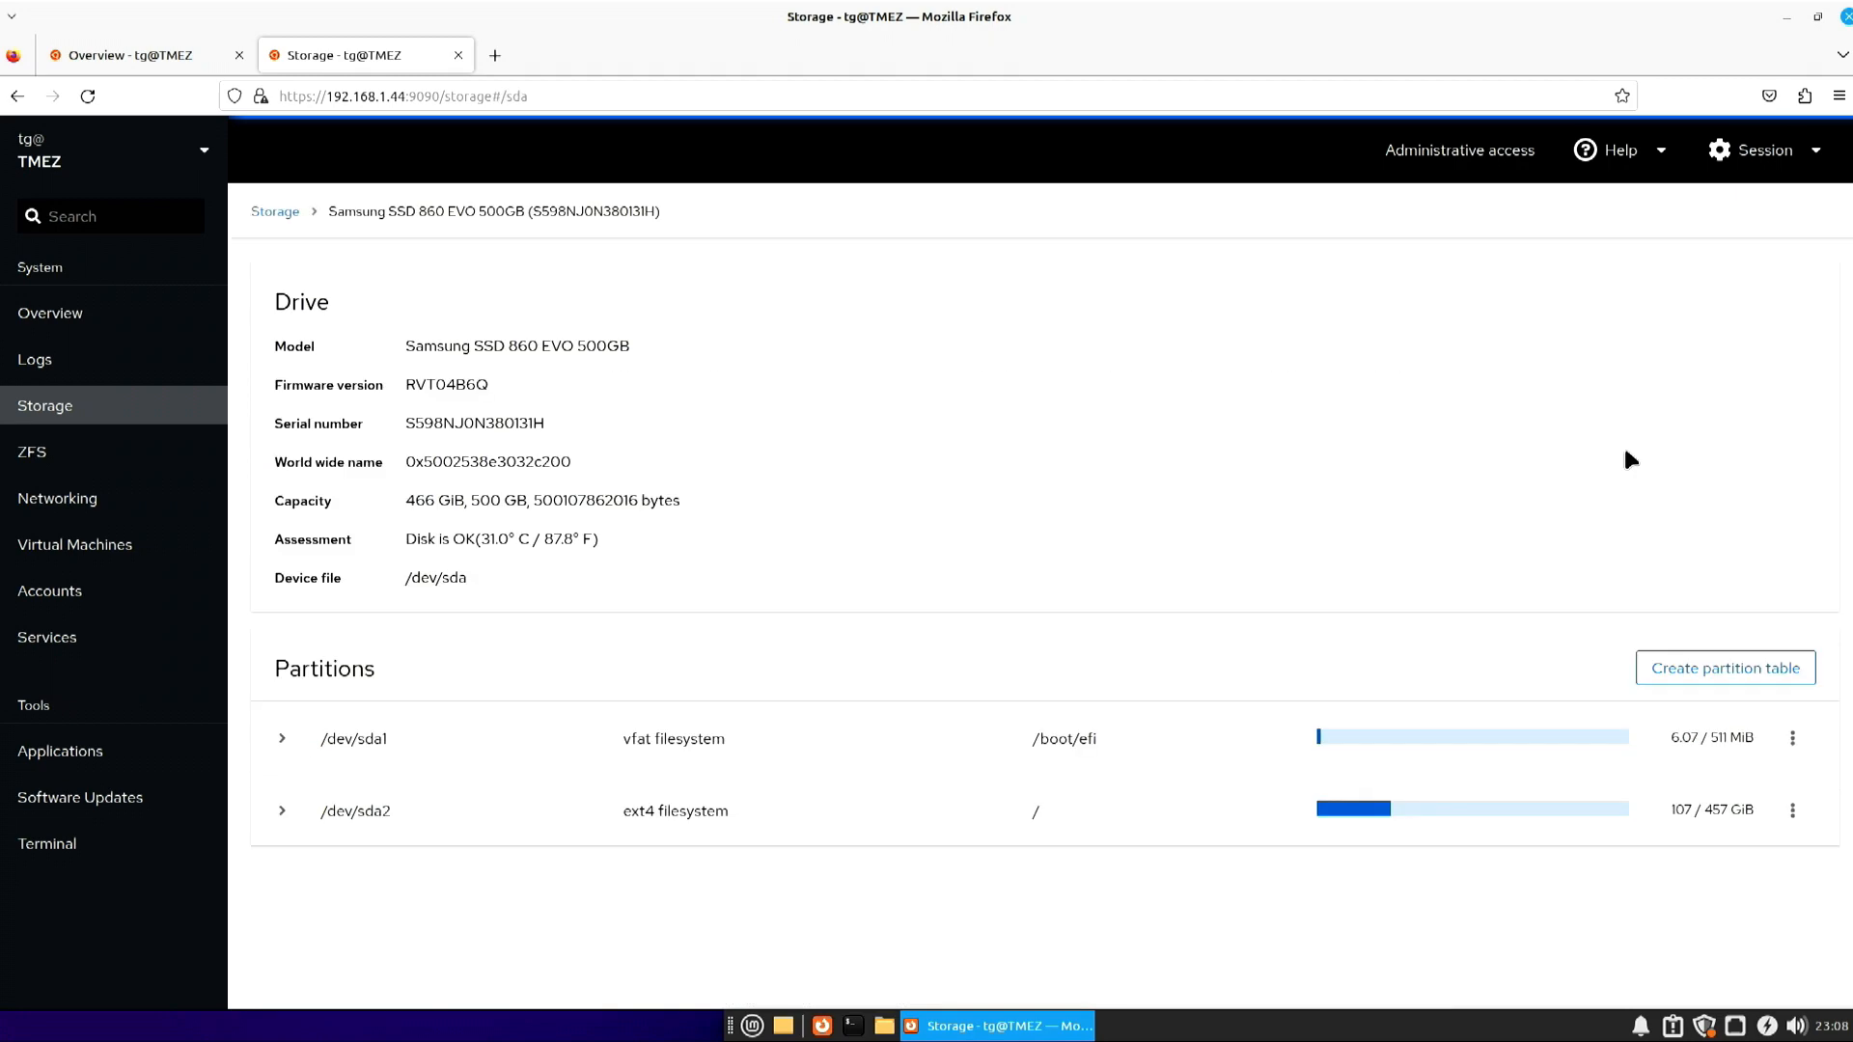
pyautogui.click(17, 95)
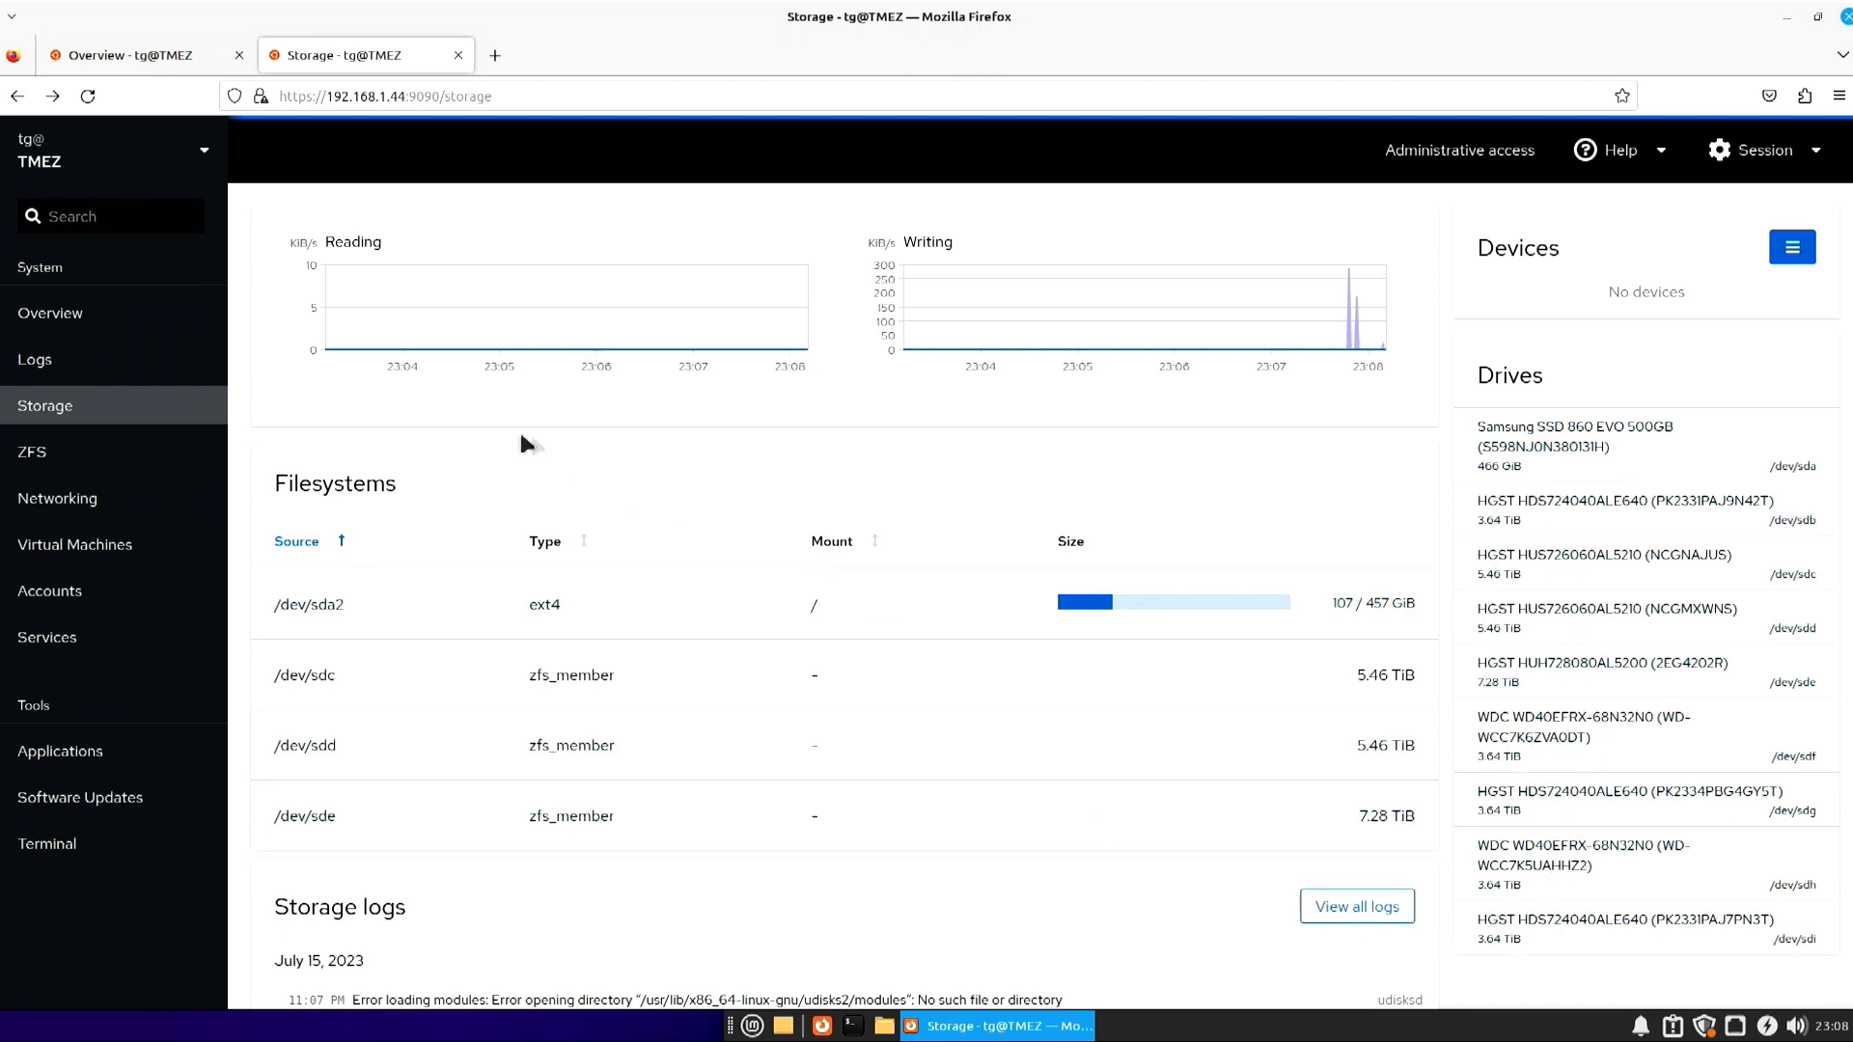
# Start a new ZFS storage pool named Store with RaidZ2 as its virtual device.
pyautogui.click(49, 456)
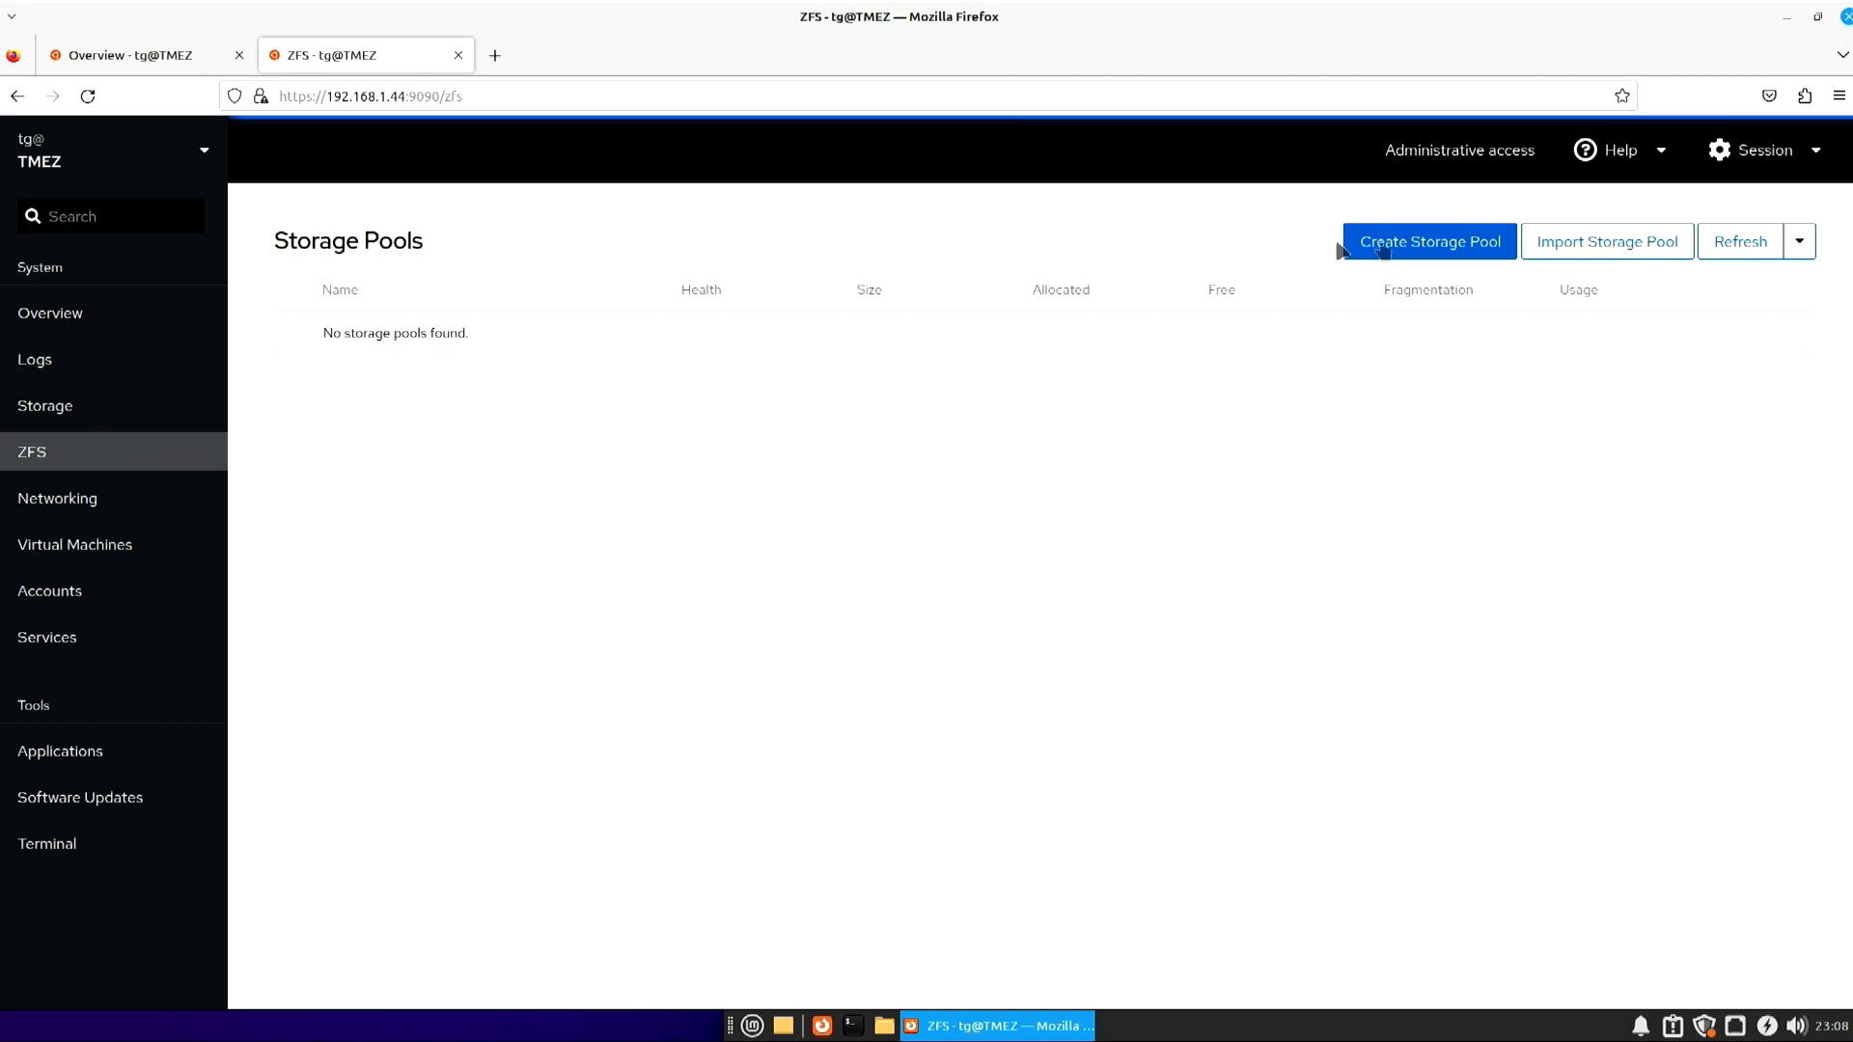
pyautogui.click(1431, 249)
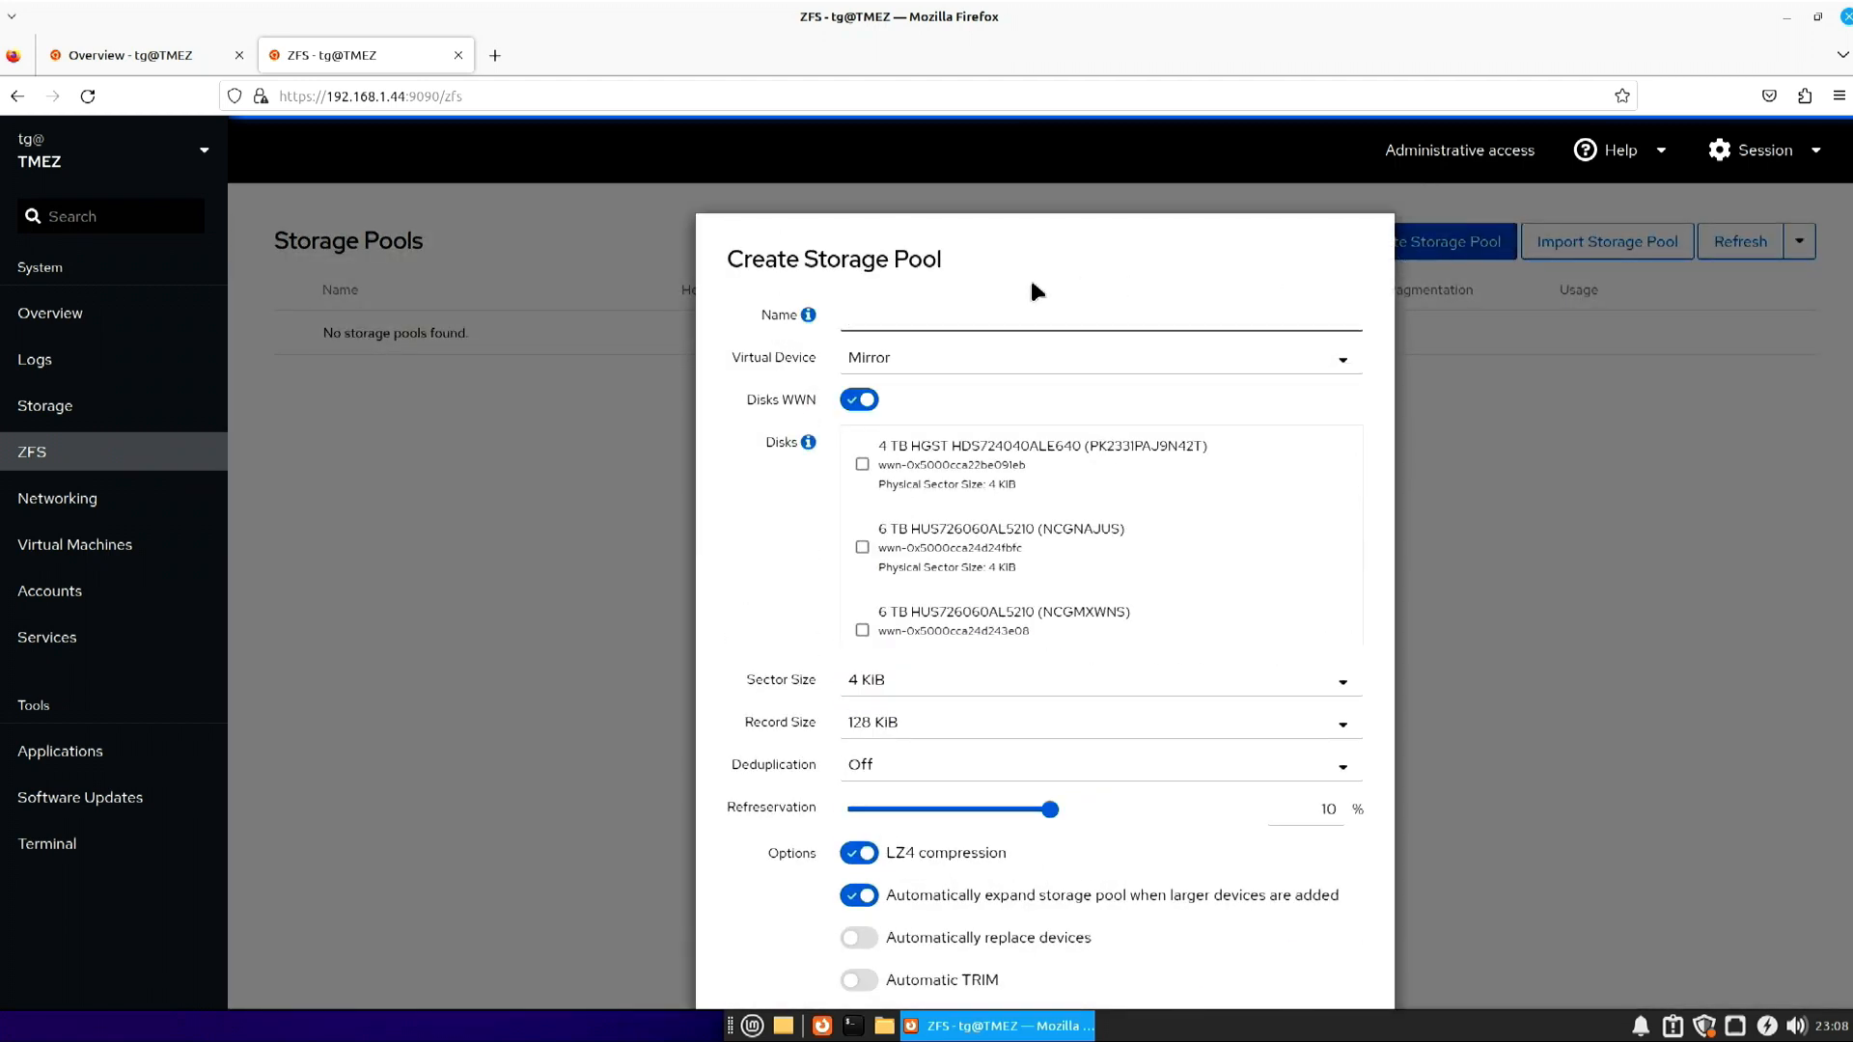
pyautogui.write('Store')
pyautogui.click(945, 369)
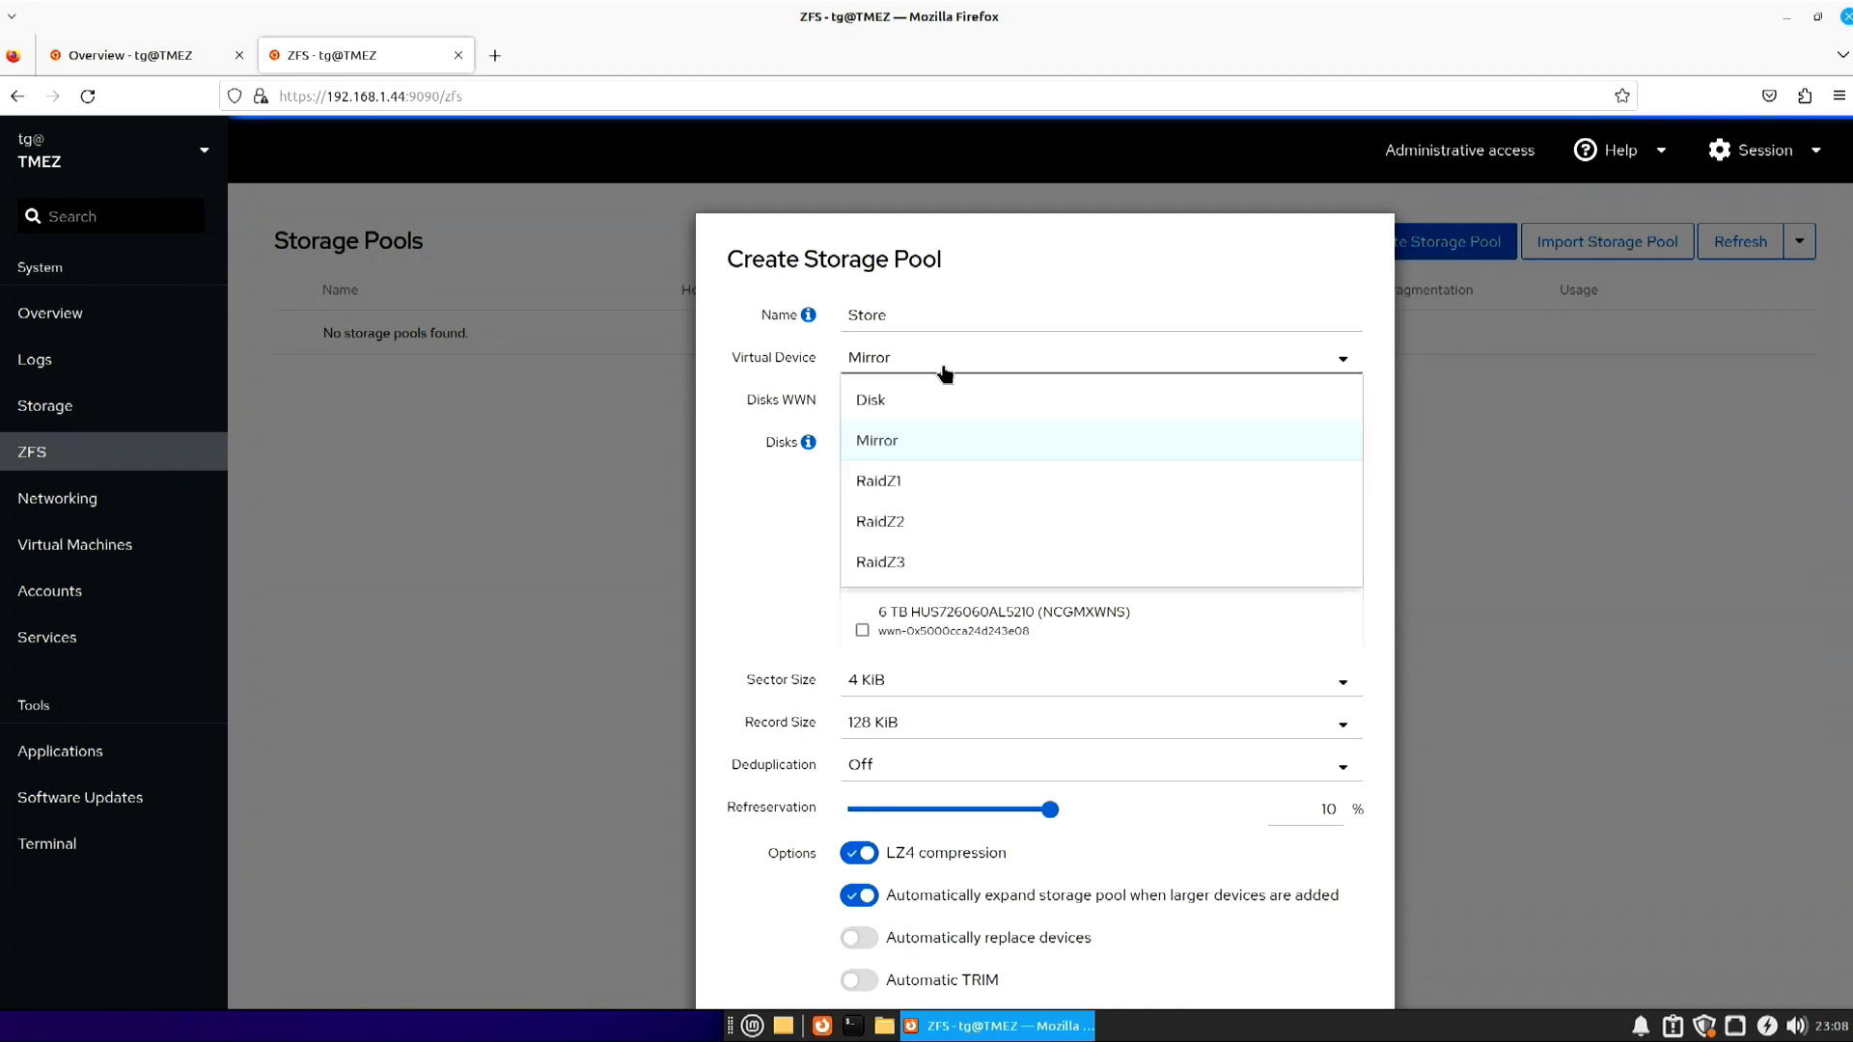
pyautogui.click(914, 527)
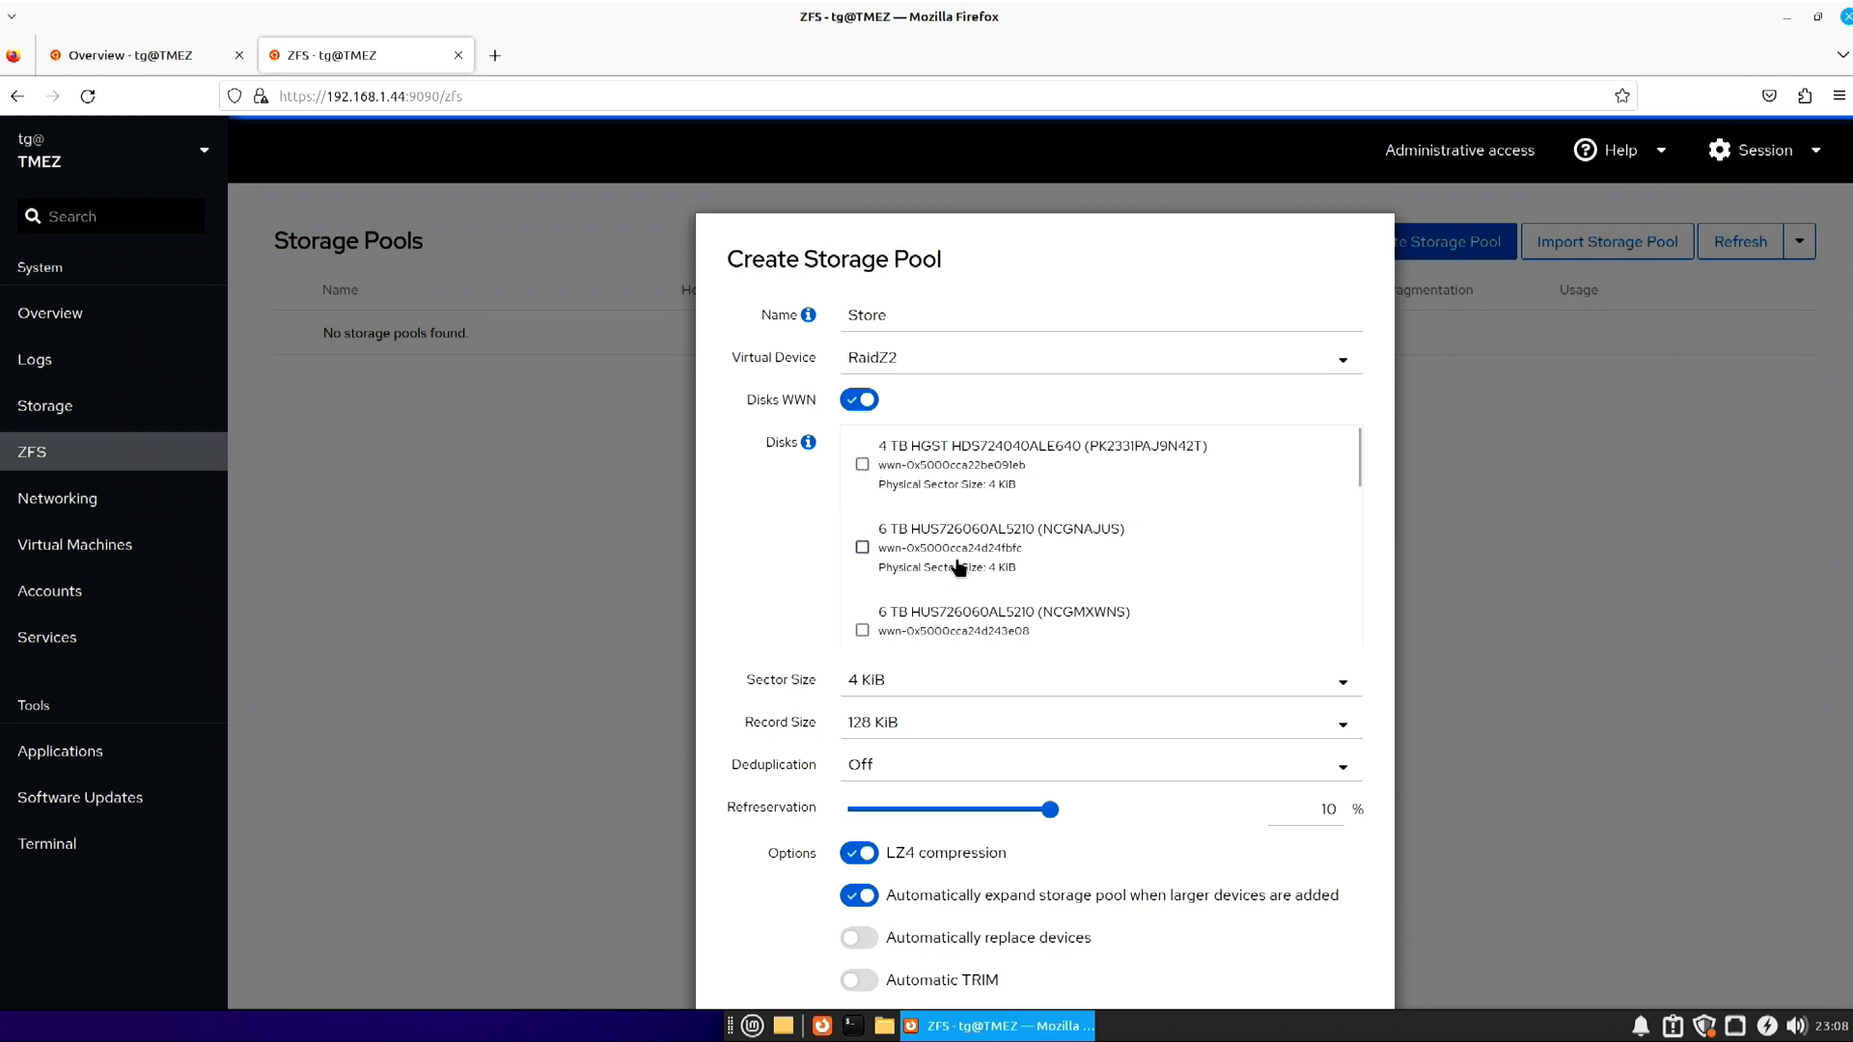
# Include the five 4 TB disks in the pool: three HGST HDS724040ALE640 and two WDC WD40EFRX drives.
pyautogui.scroll(-5, 968, 560)
pyautogui.scroll(-5, 968, 558)
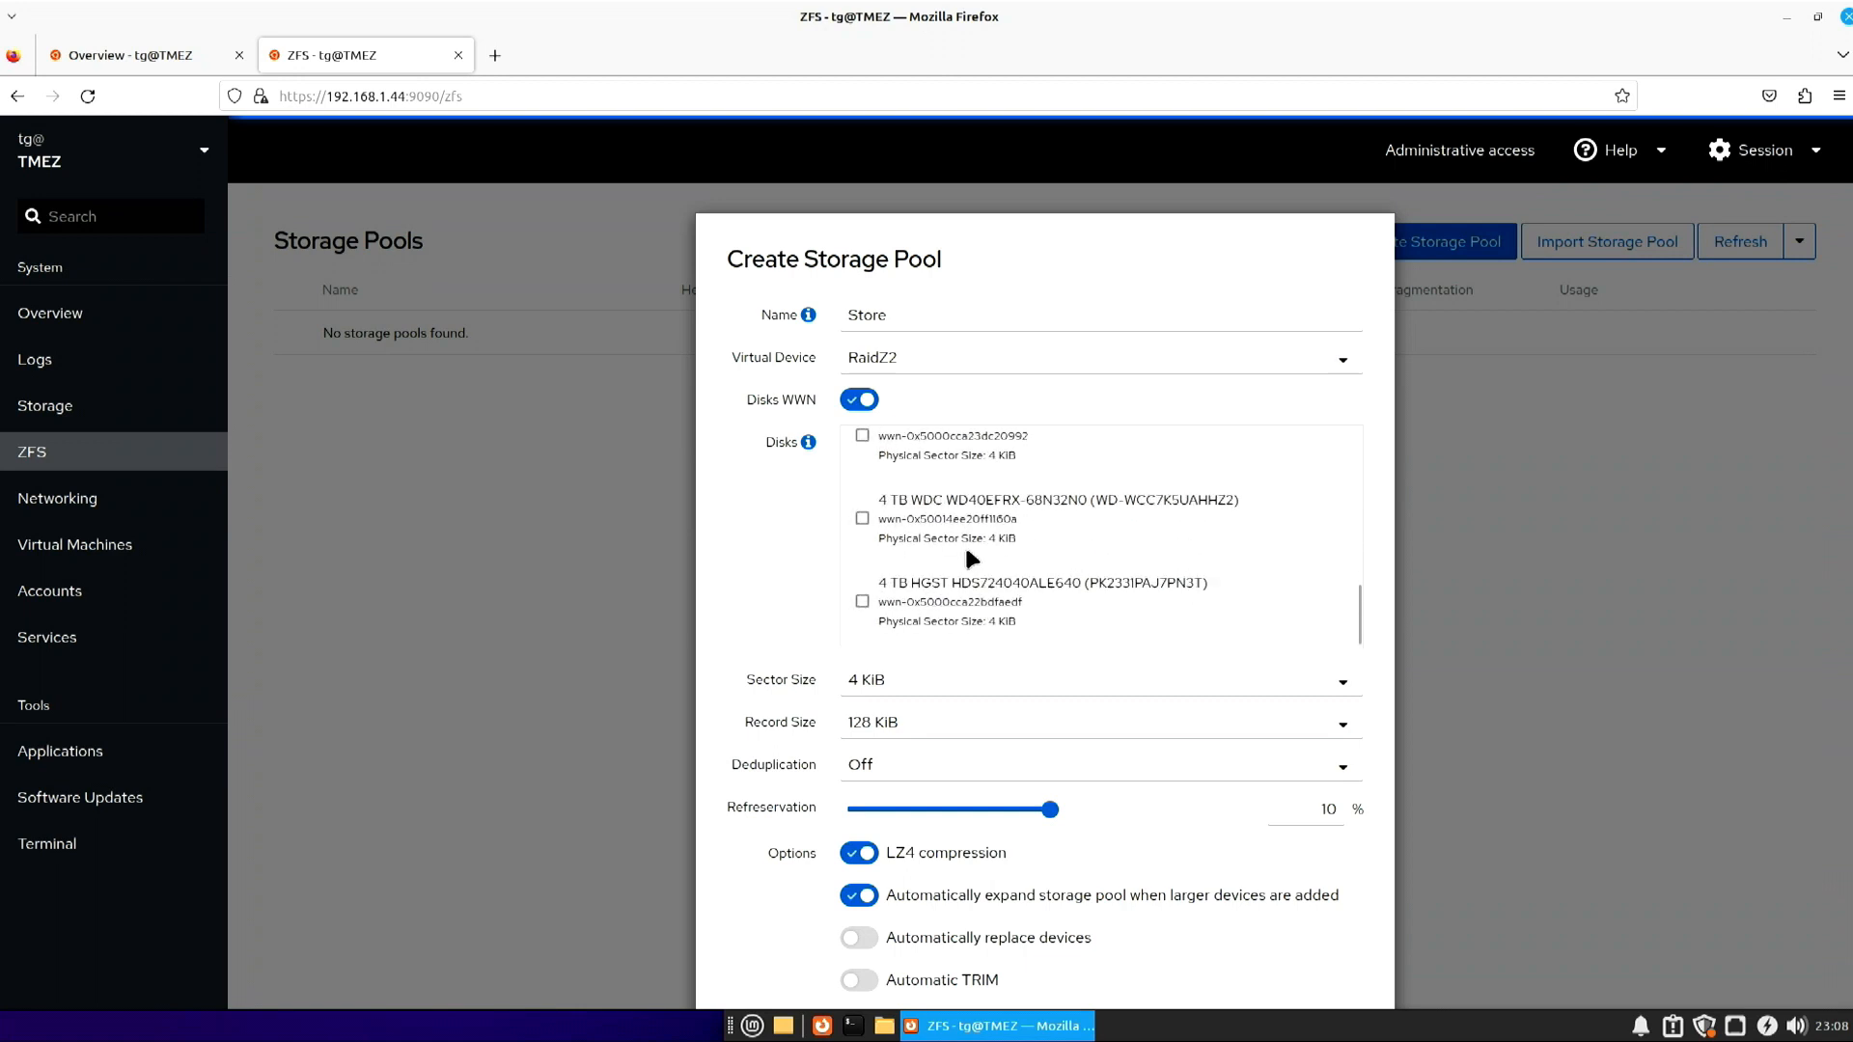
pyautogui.click(861, 465)
pyautogui.scroll(-5, 935, 582)
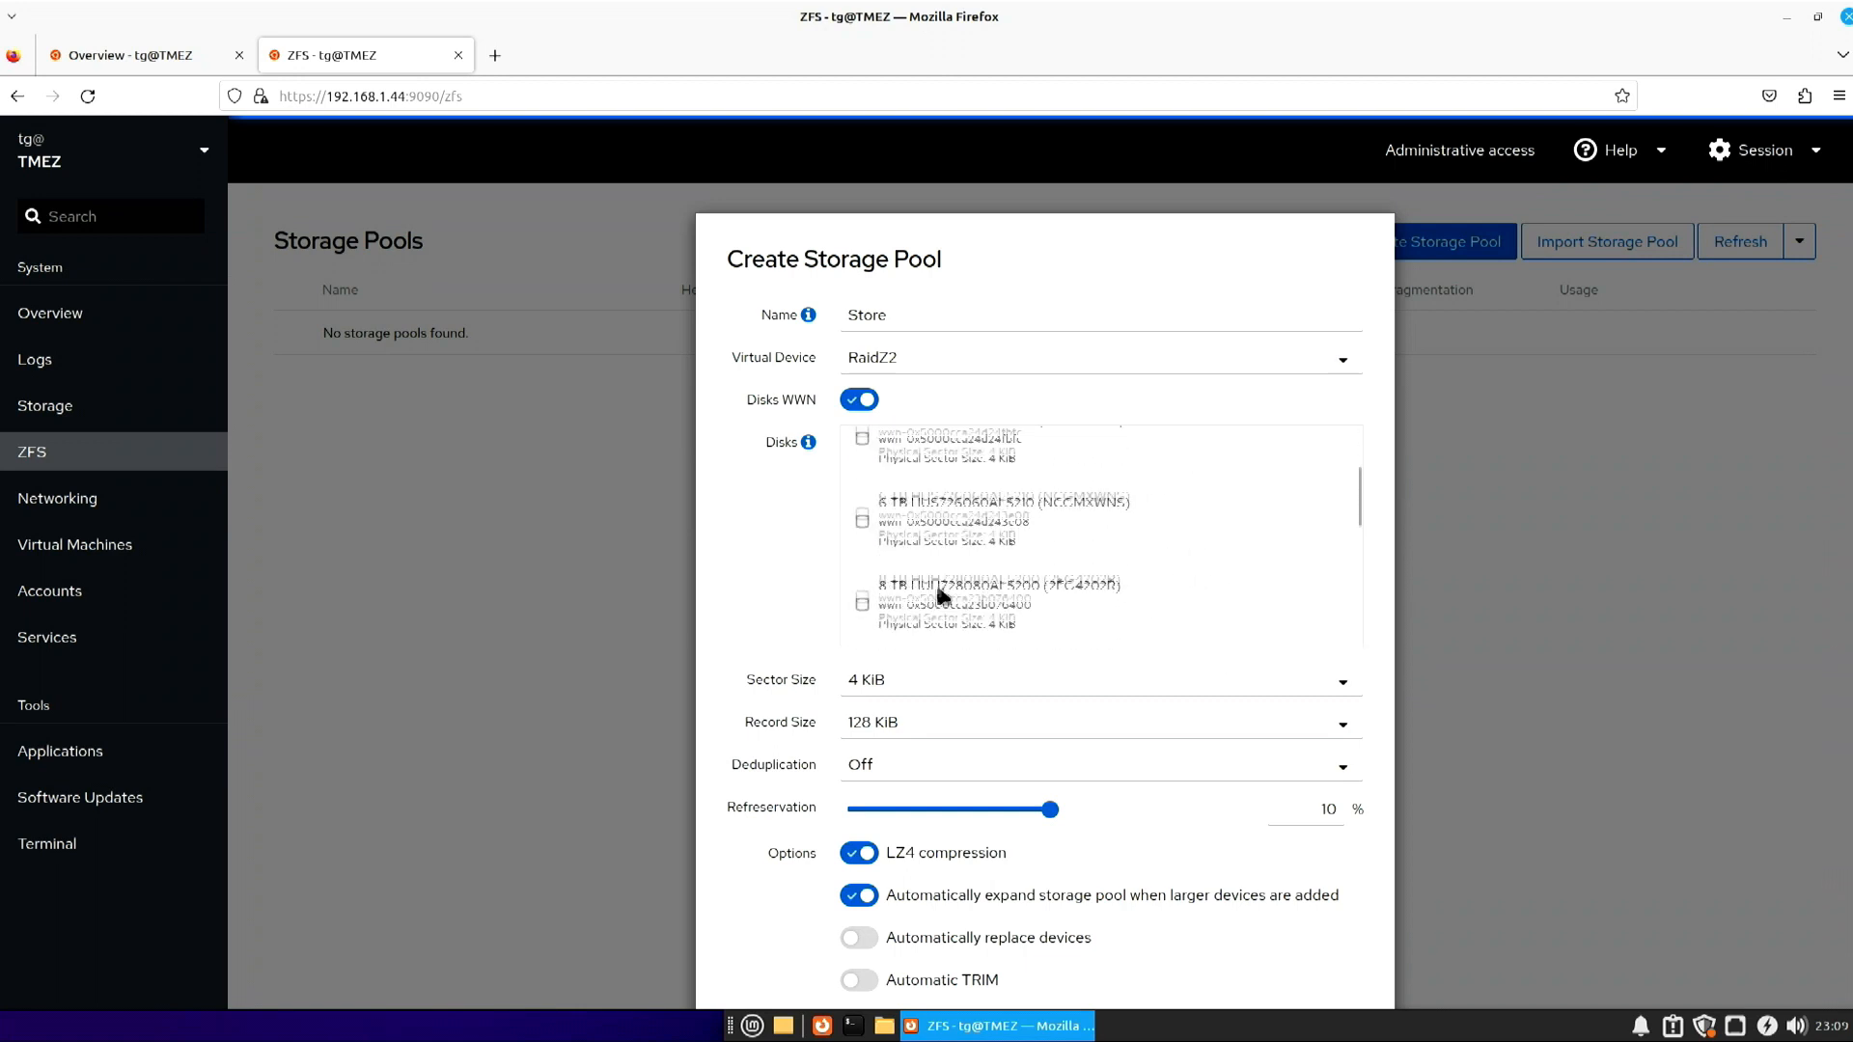
pyautogui.click(862, 563)
pyautogui.scroll(-2, 888, 573)
pyautogui.click(862, 531)
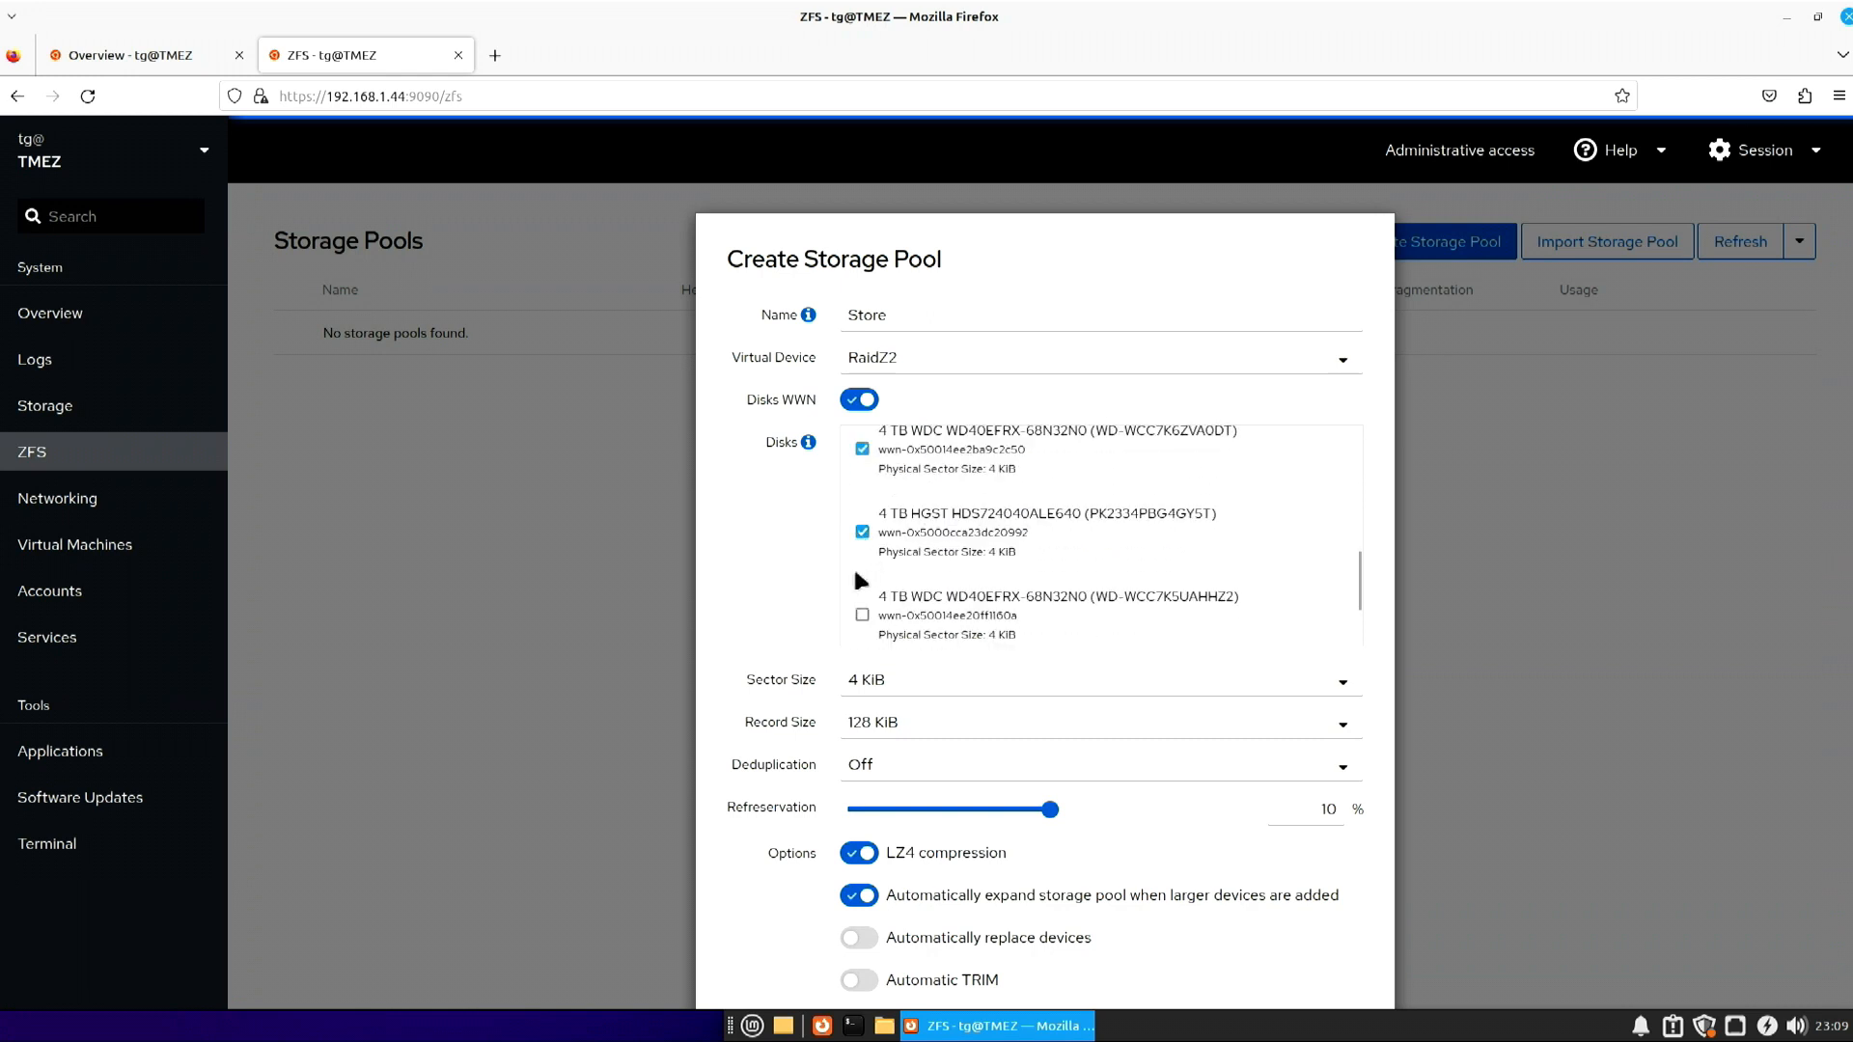
pyautogui.click(862, 614)
pyautogui.scroll(-1, 981, 581)
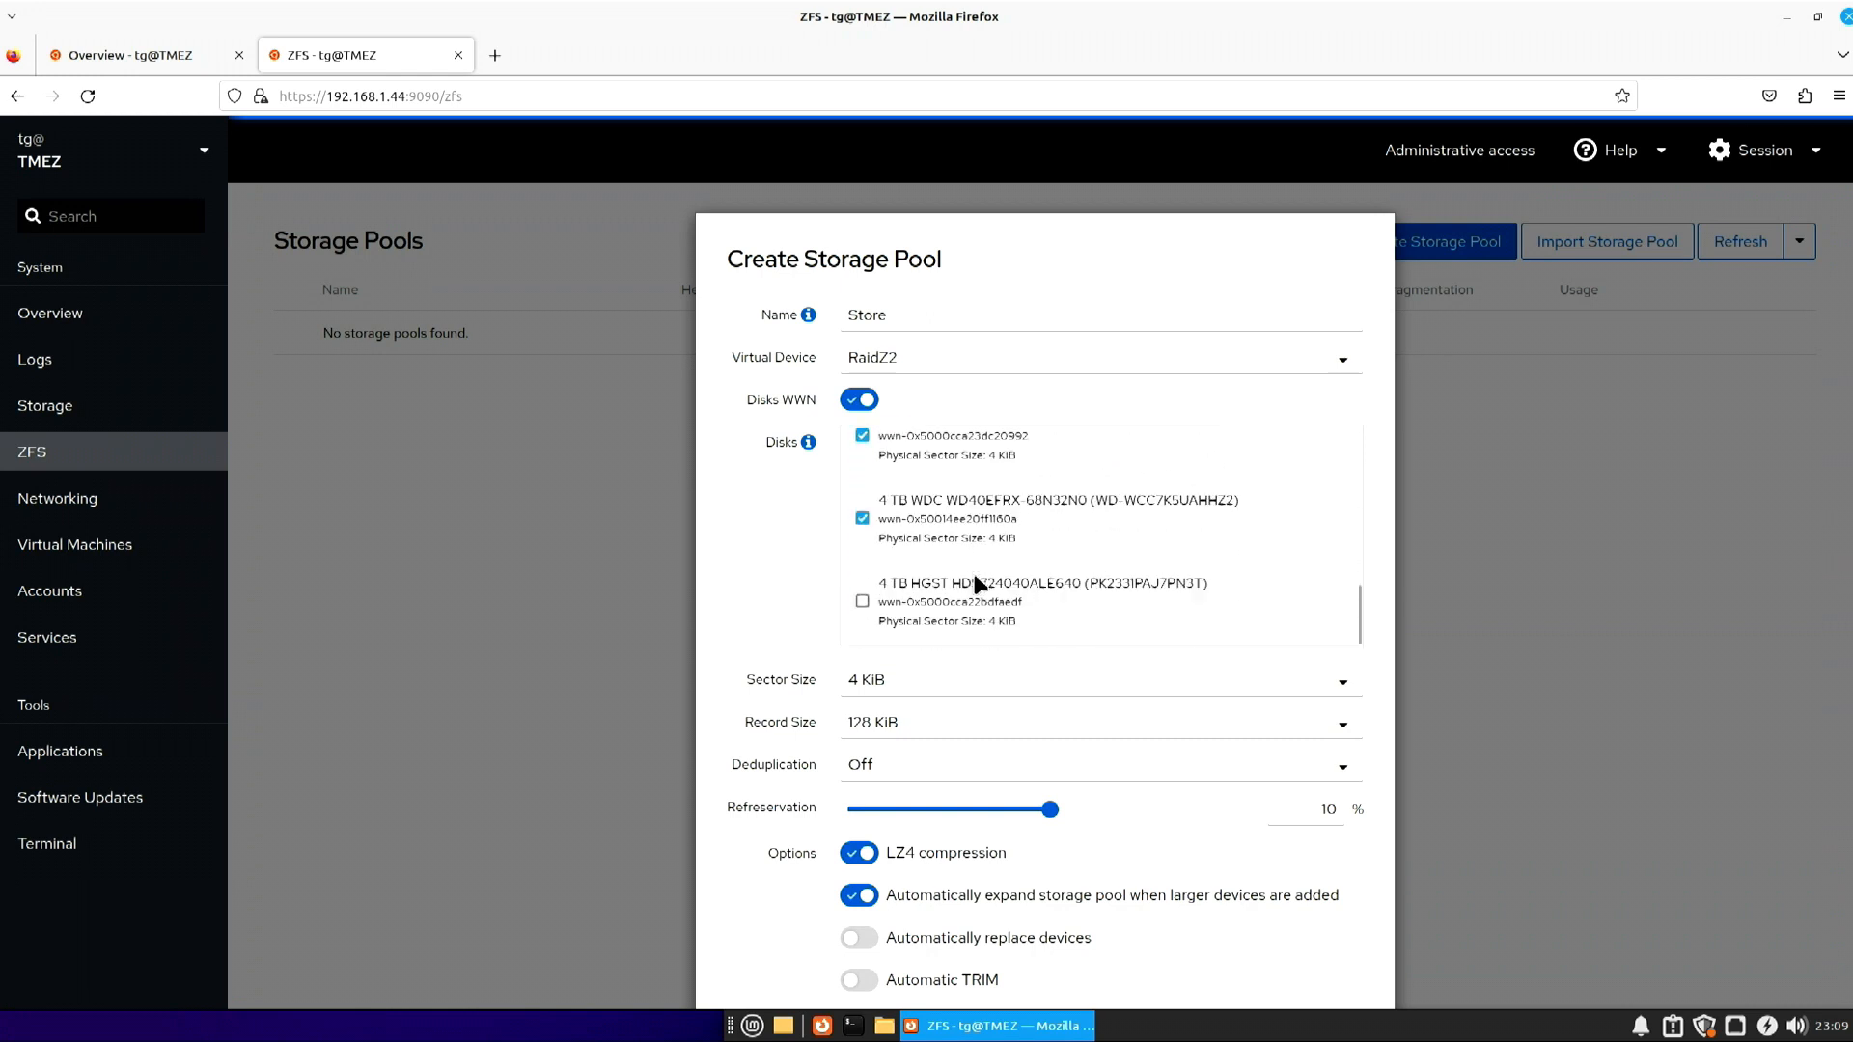
pyautogui.click(862, 602)
# Set the pool's sector size to Auto Detect, enable Automatic TRIM, and create the pool.
pyautogui.click(889, 681)
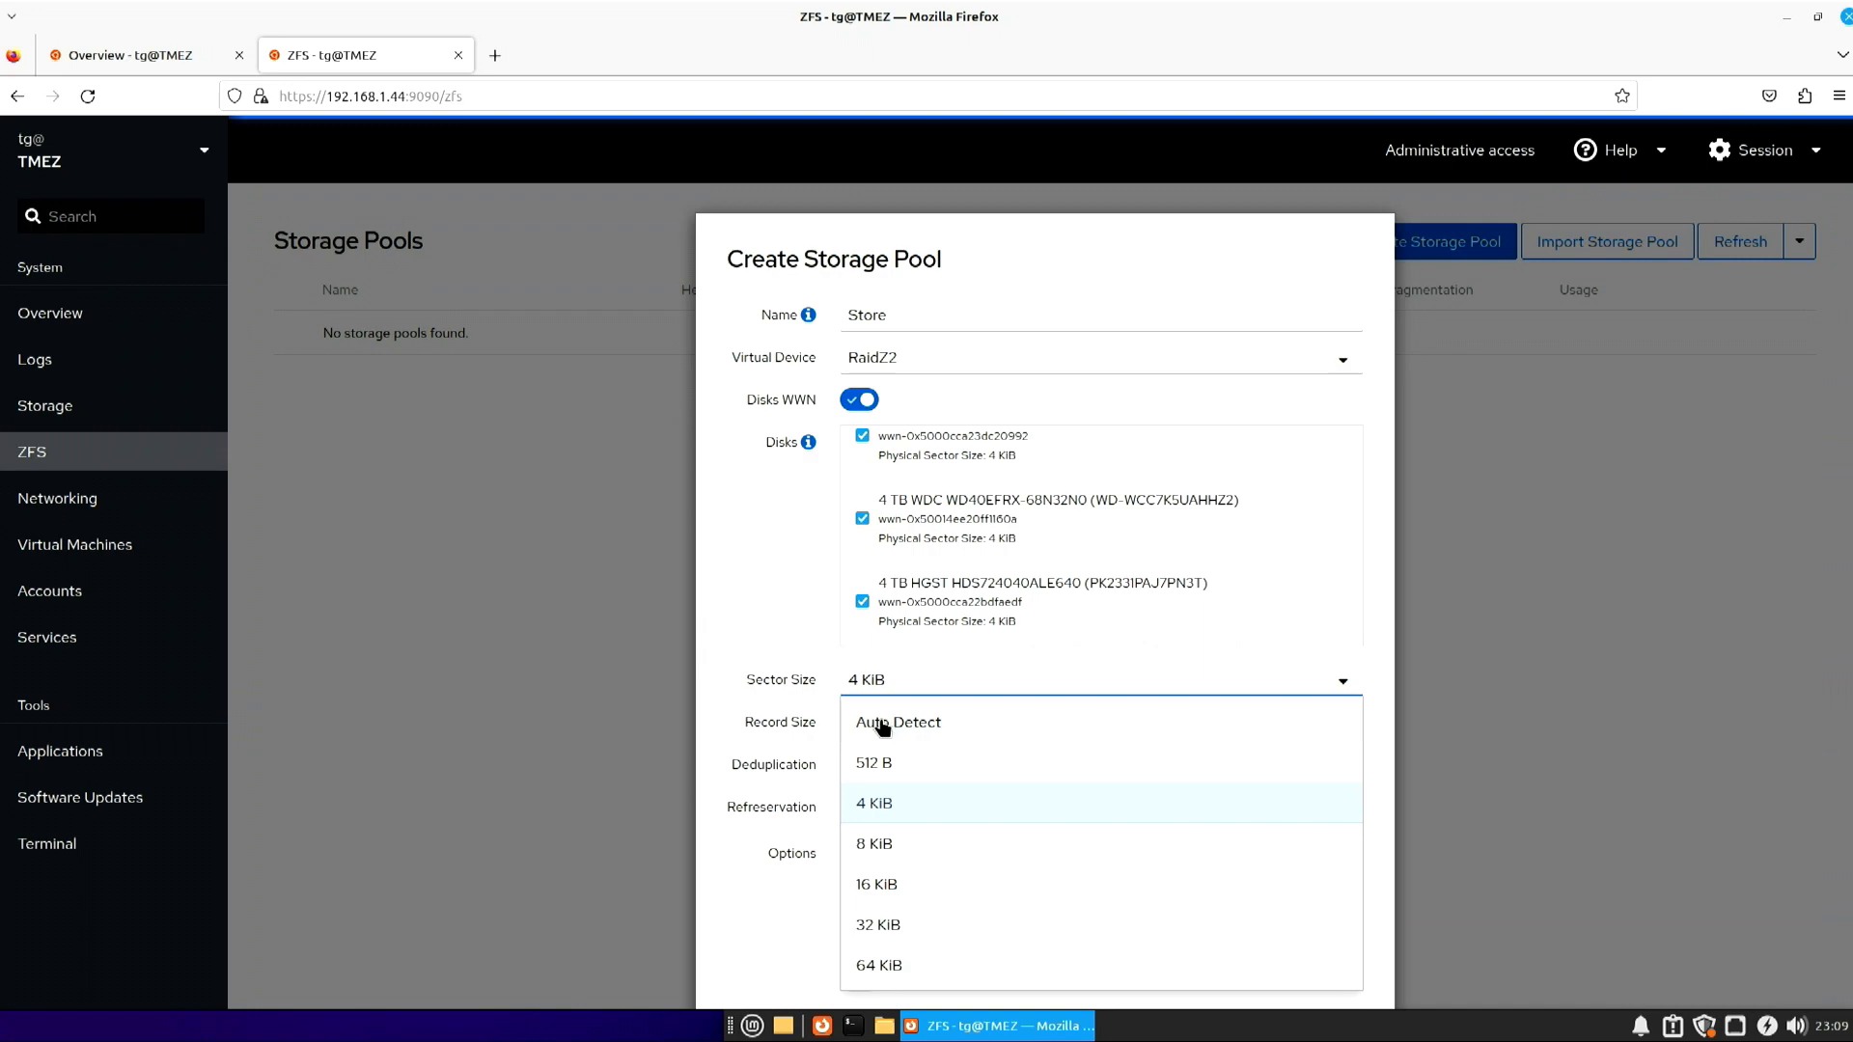
pyautogui.click(882, 724)
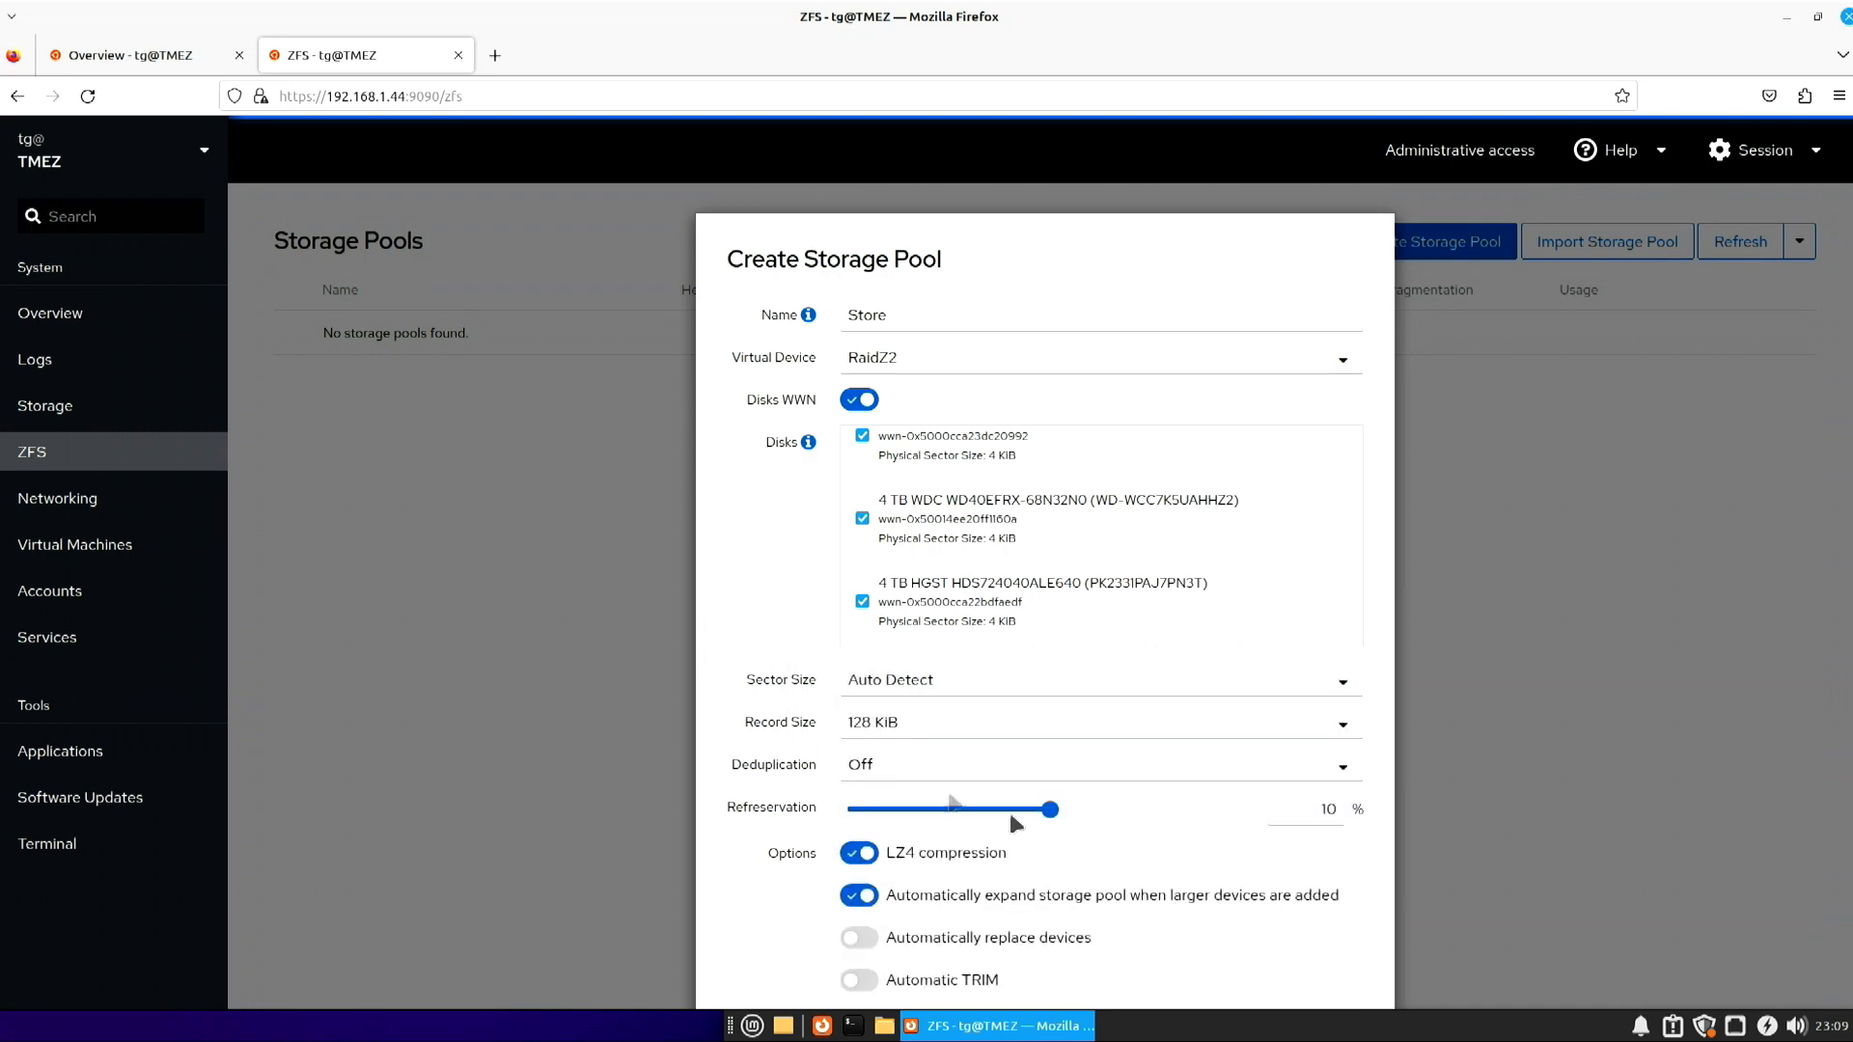
pyautogui.scroll(-3, 1113, 807)
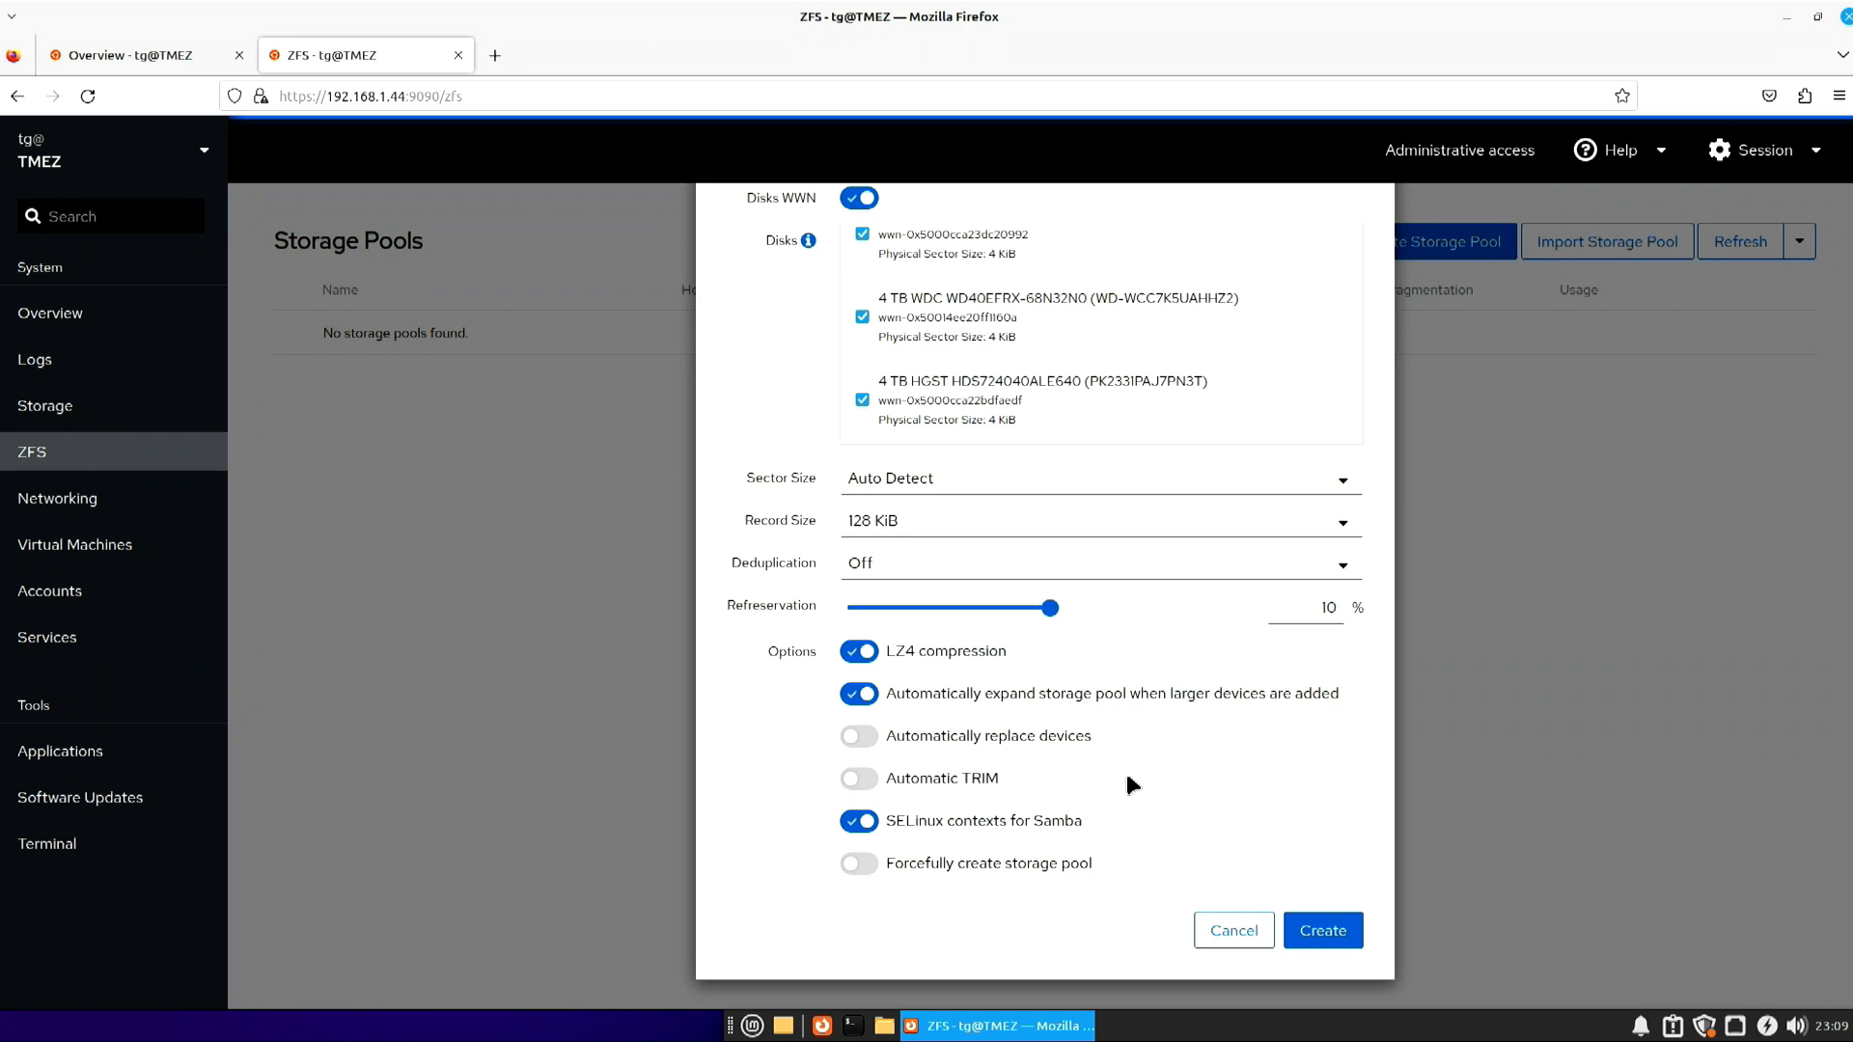
pyautogui.click(861, 781)
pyautogui.click(1317, 924)
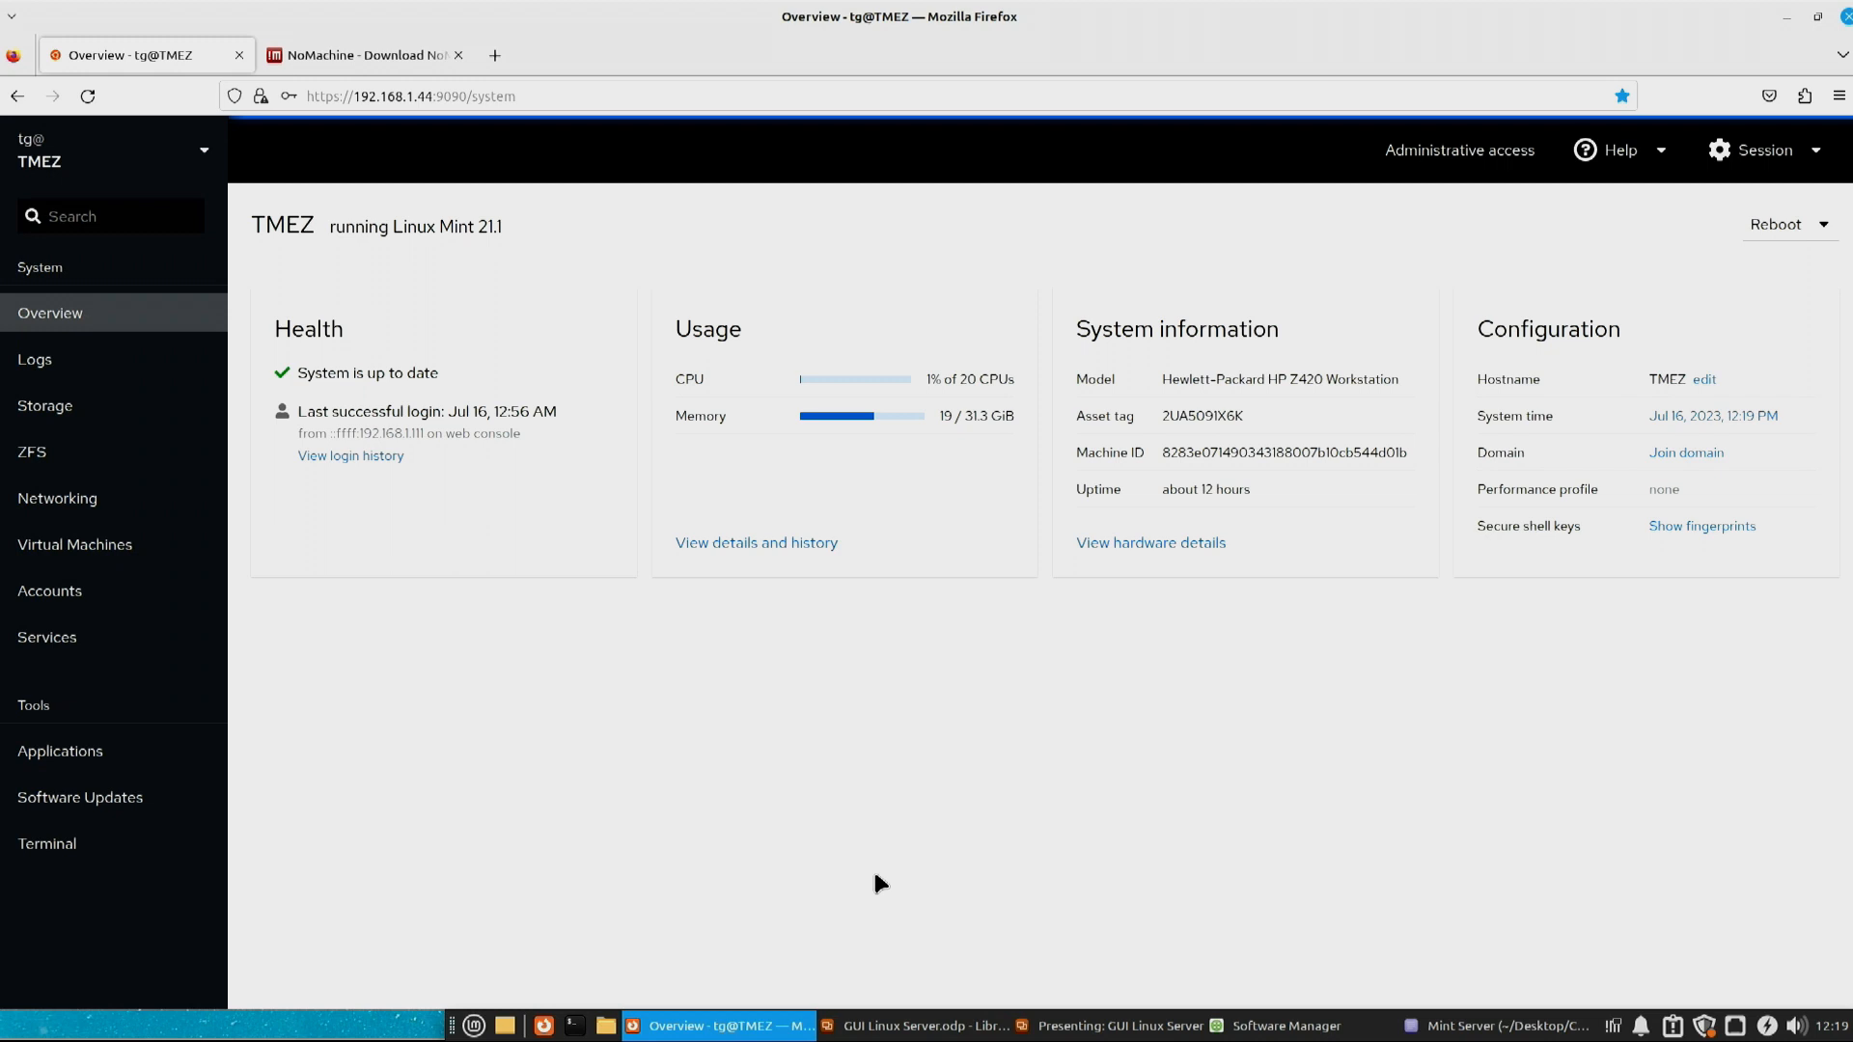
# Review the Cockpit packages in Software Manager and the presentation slide on installing Cockpit from the command line, and return to Firefox.
pyautogui.click(1245, 1025)
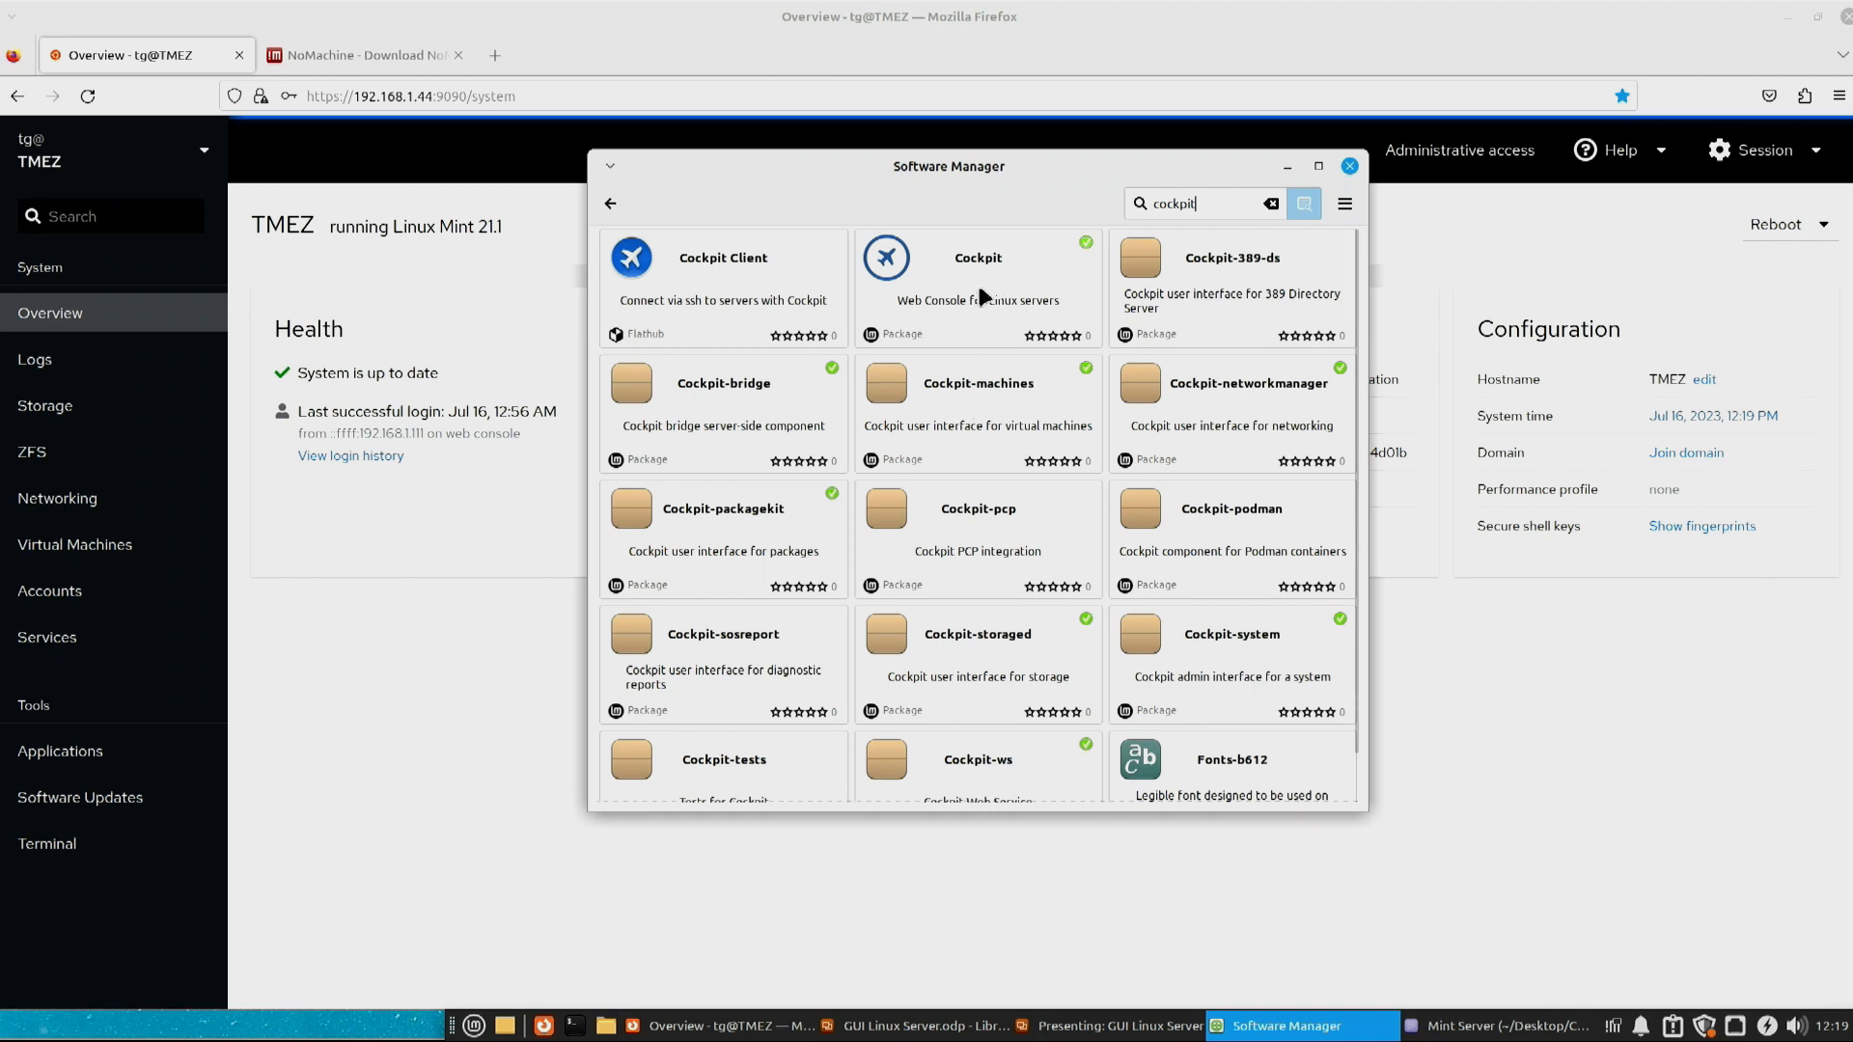
pyautogui.click(383, 521)
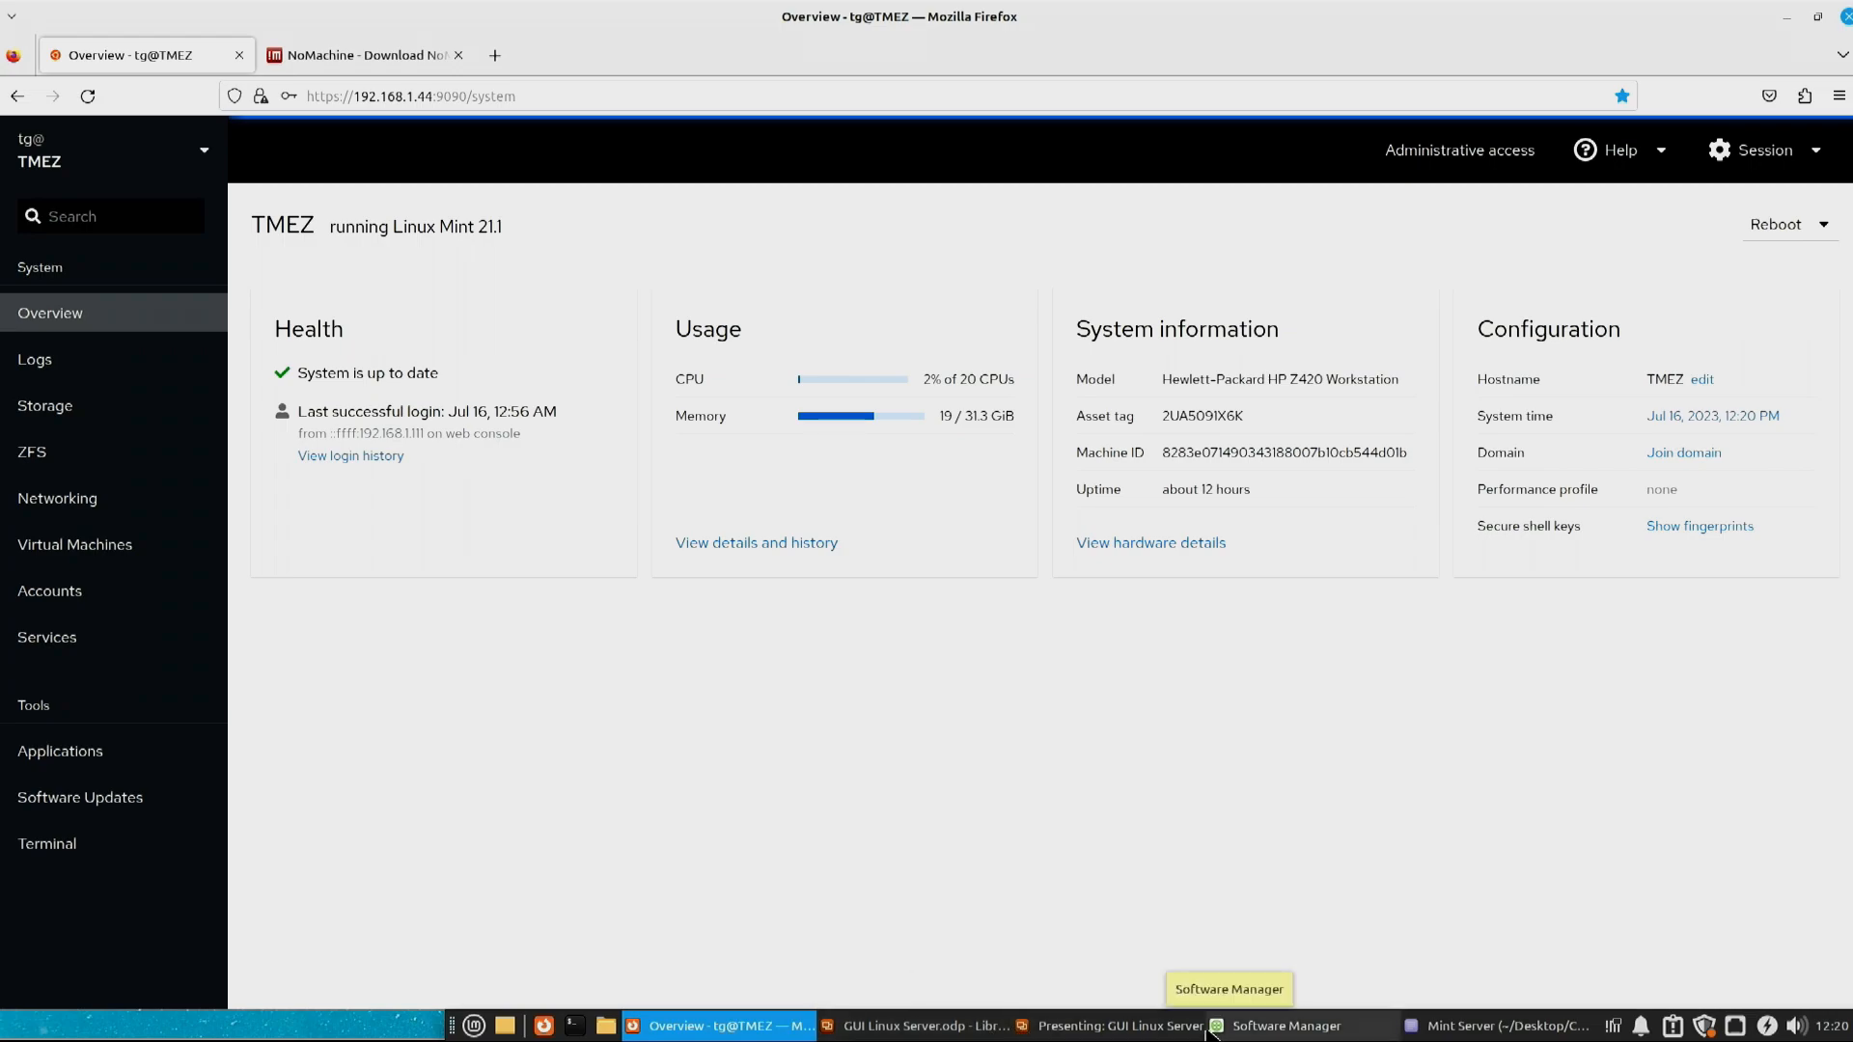
pyautogui.click(1172, 1026)
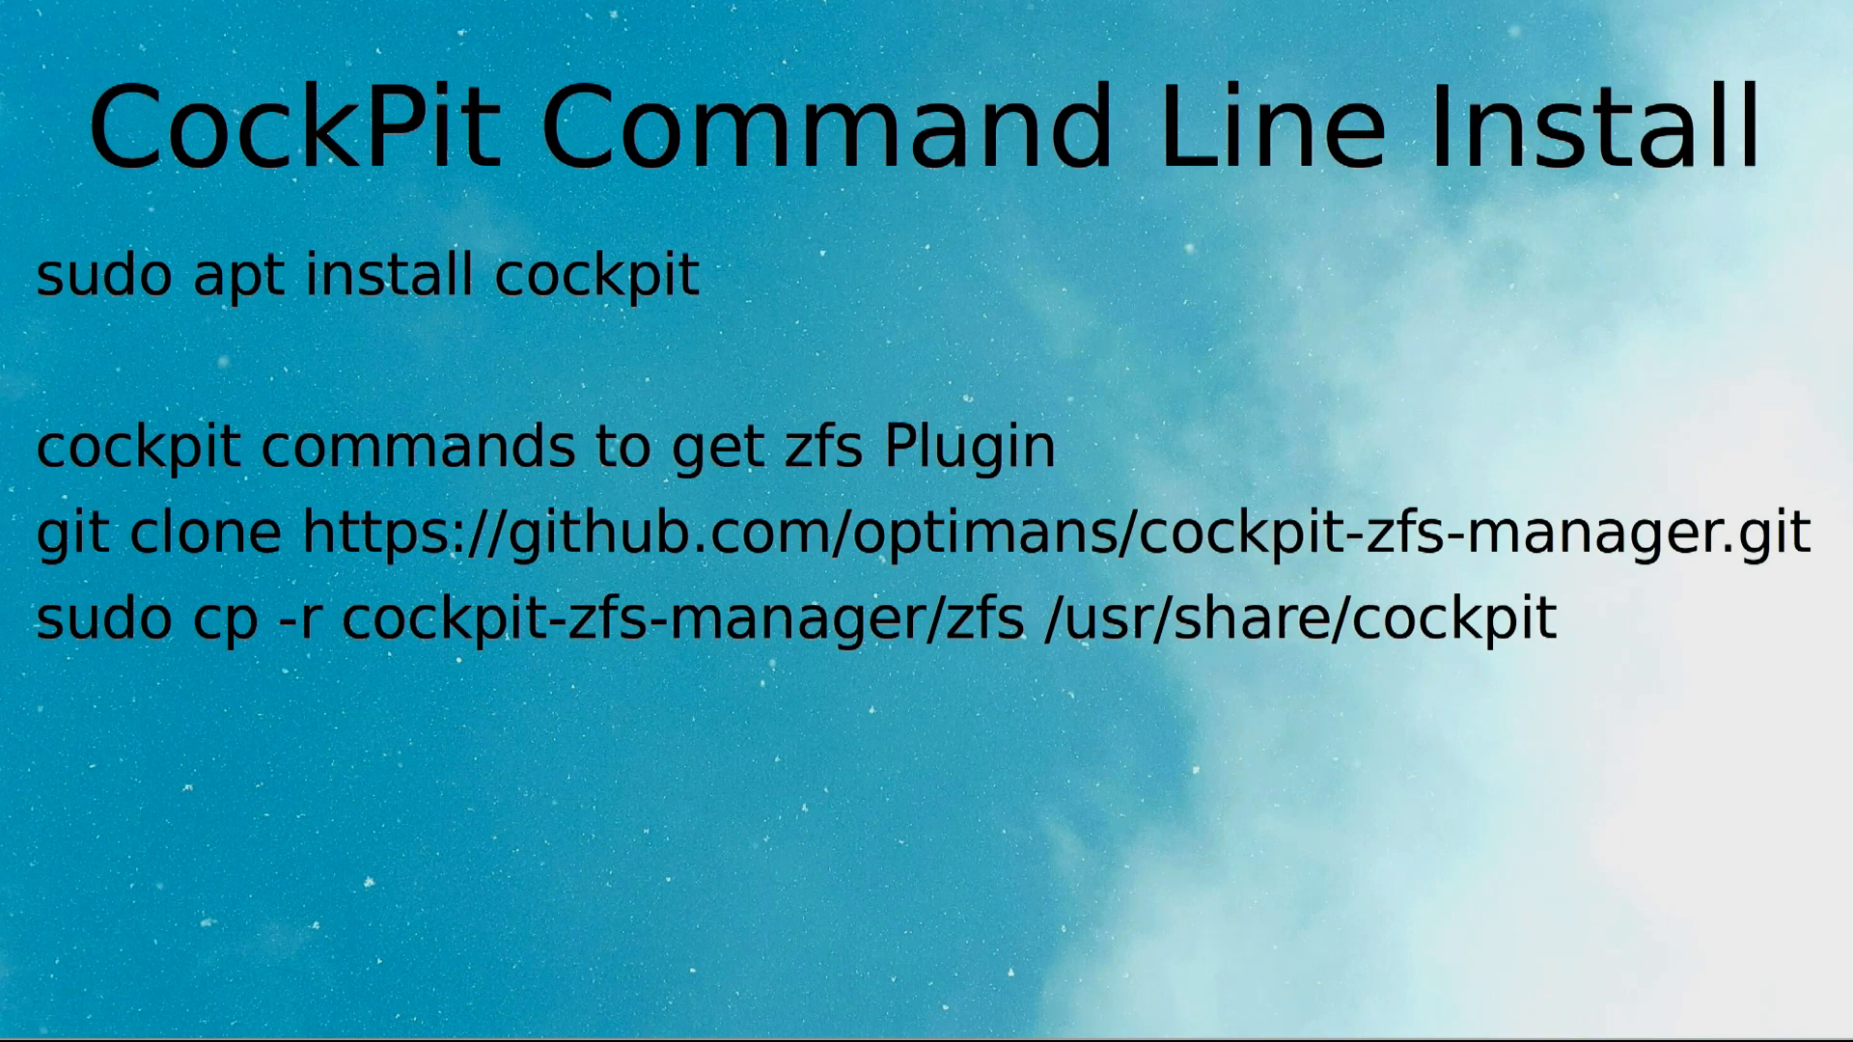
pyautogui.hotkey('alt', 'Tab')
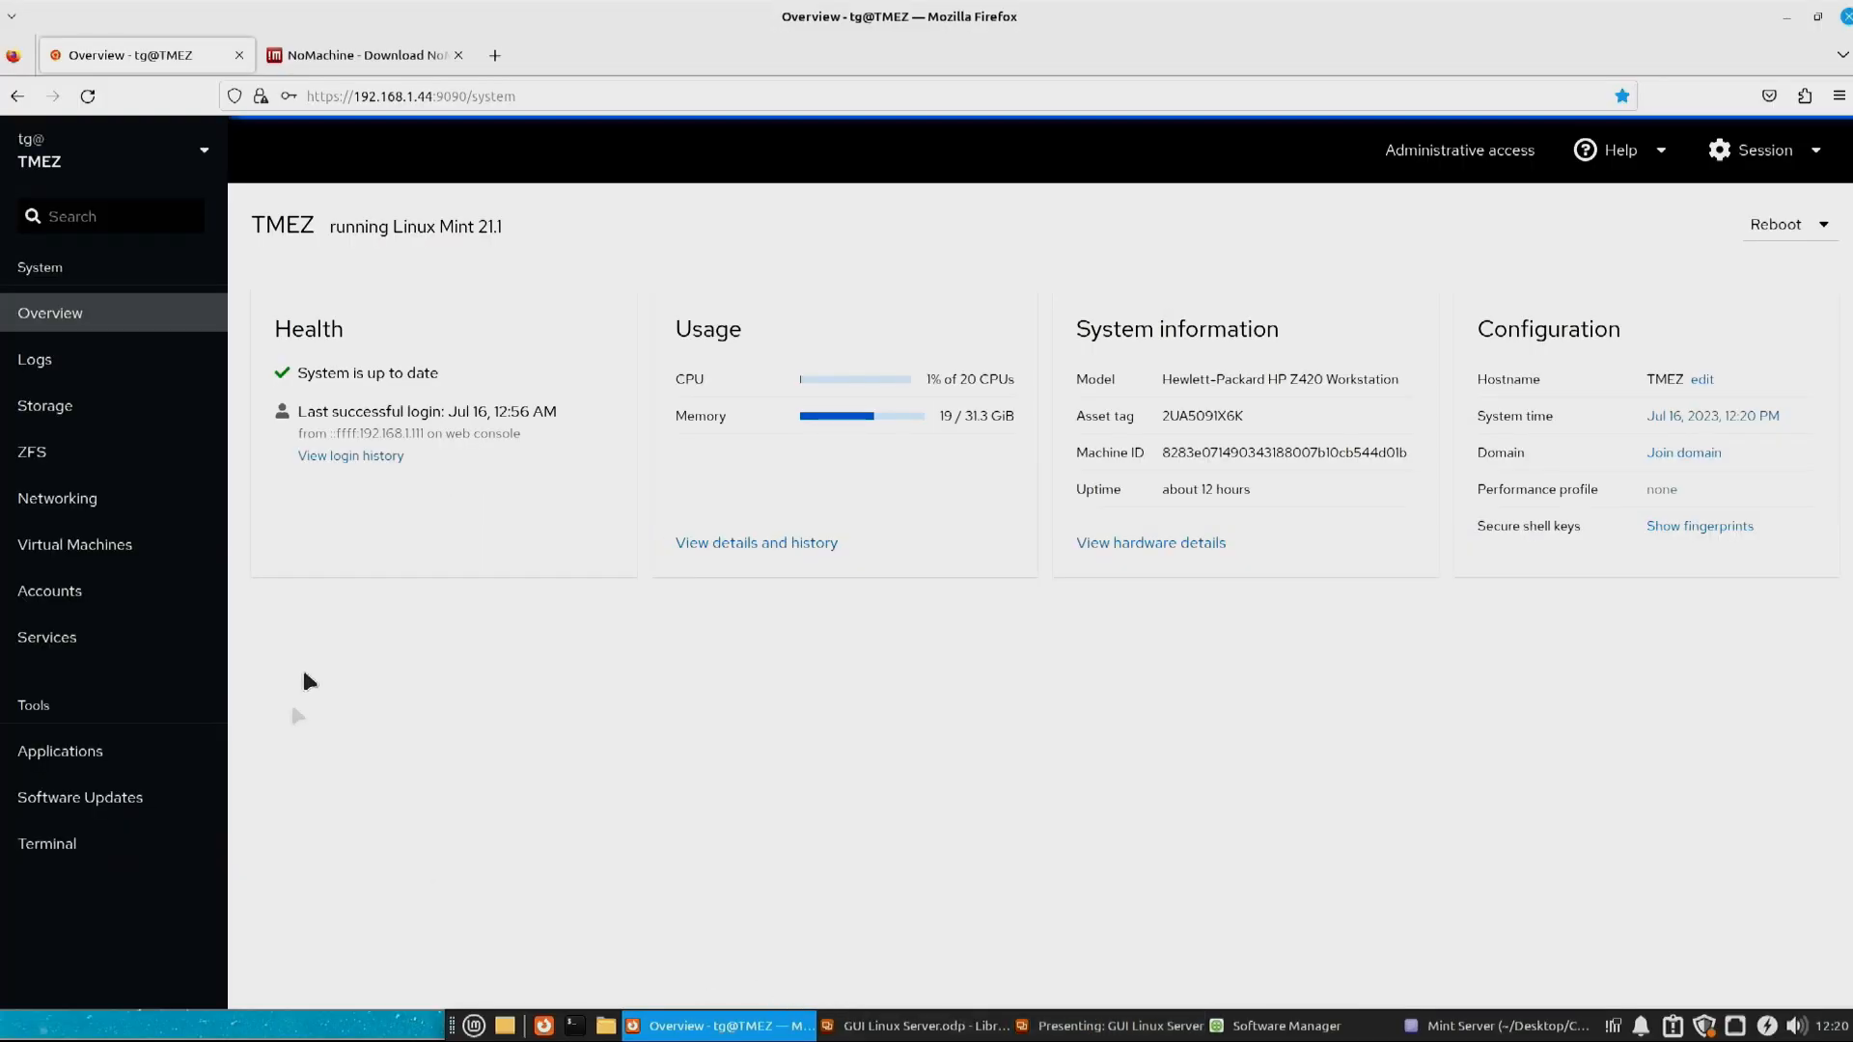
# Revisit the Storage and ZFS pages, and examine the new storage pool's virtual device types and options without creating one.
pyautogui.click(100, 409)
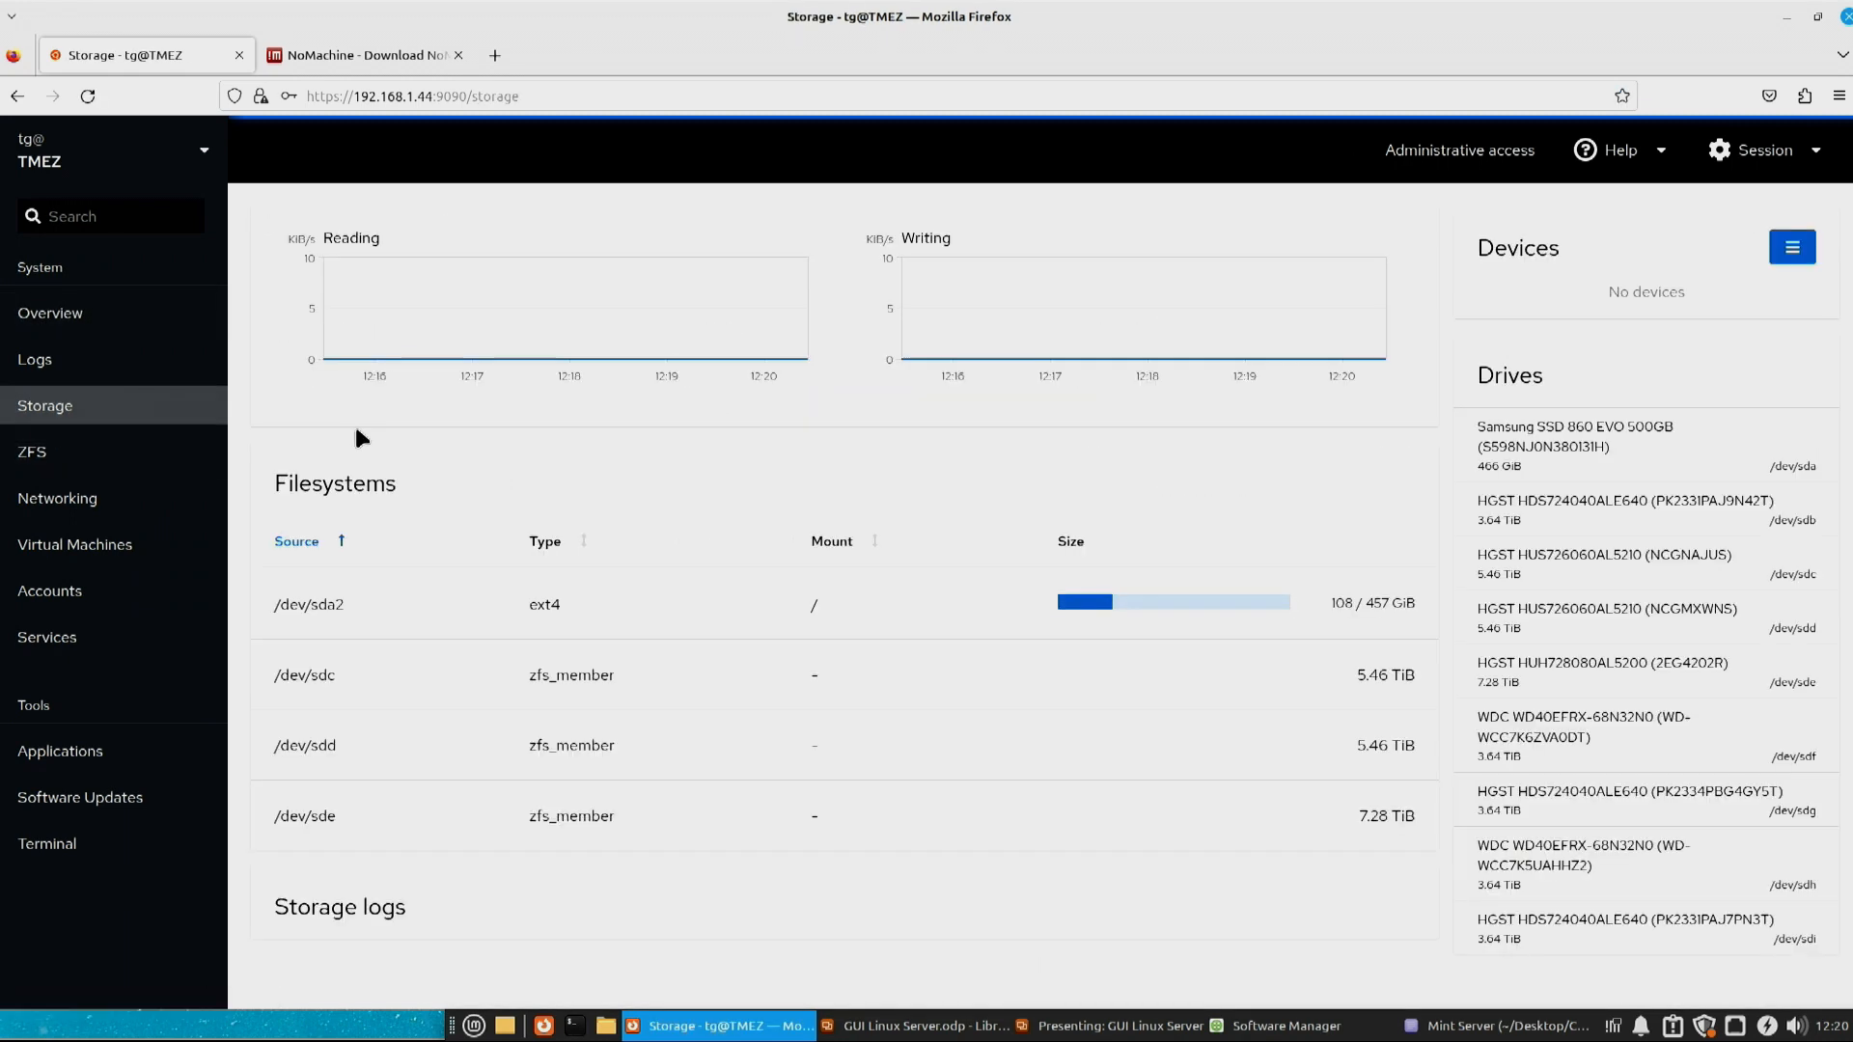
pyautogui.click(139, 445)
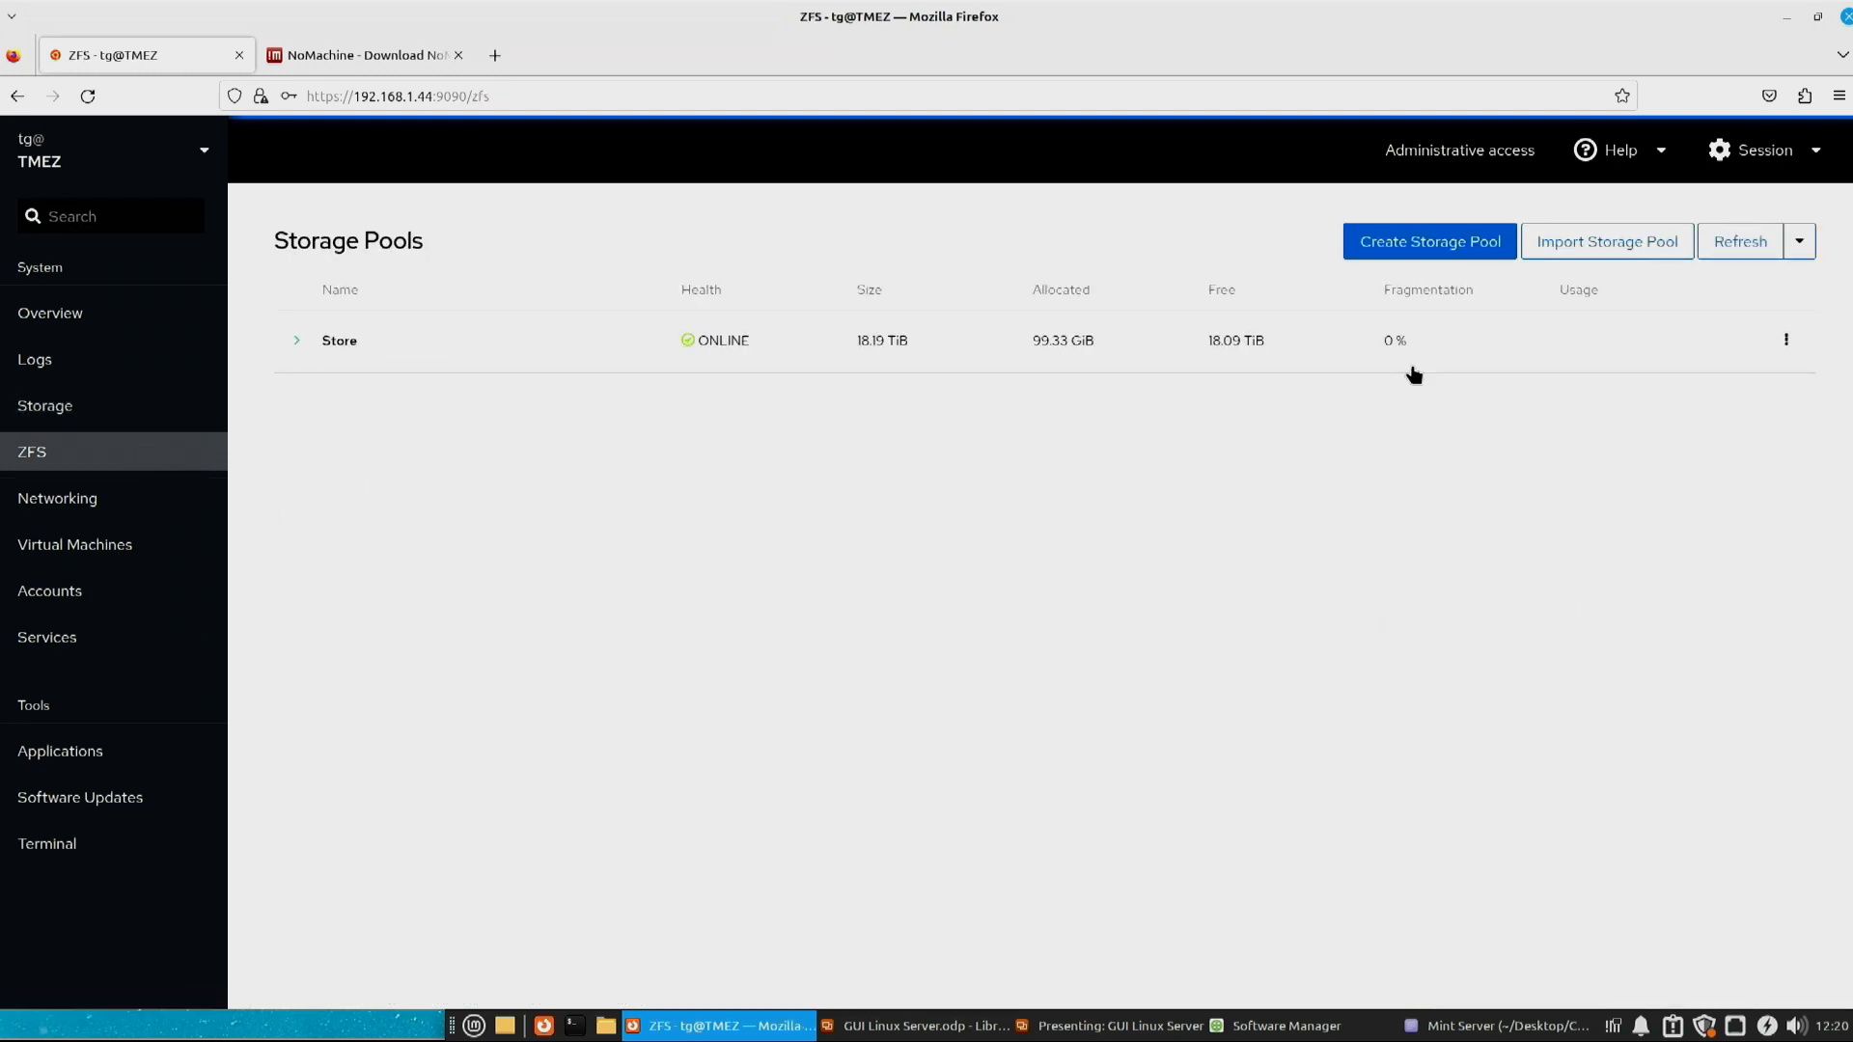
pyautogui.click(1399, 249)
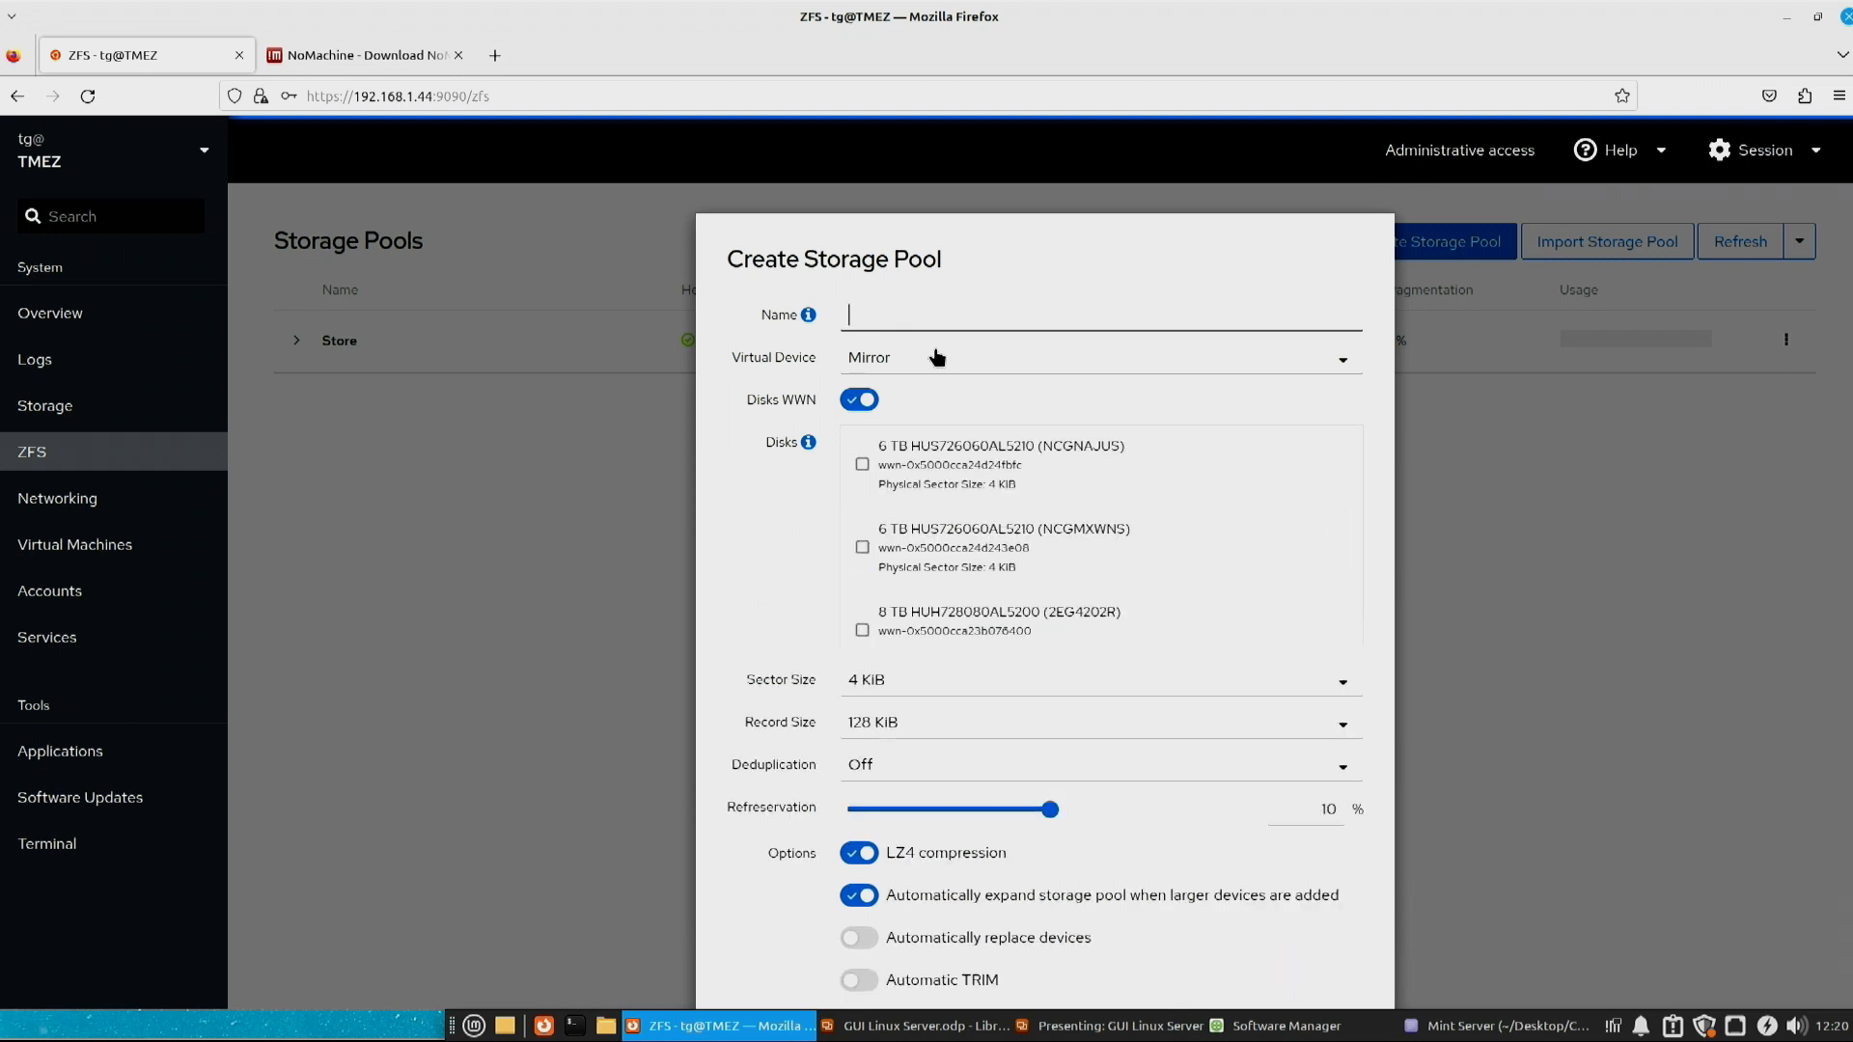
pyautogui.click(1342, 365)
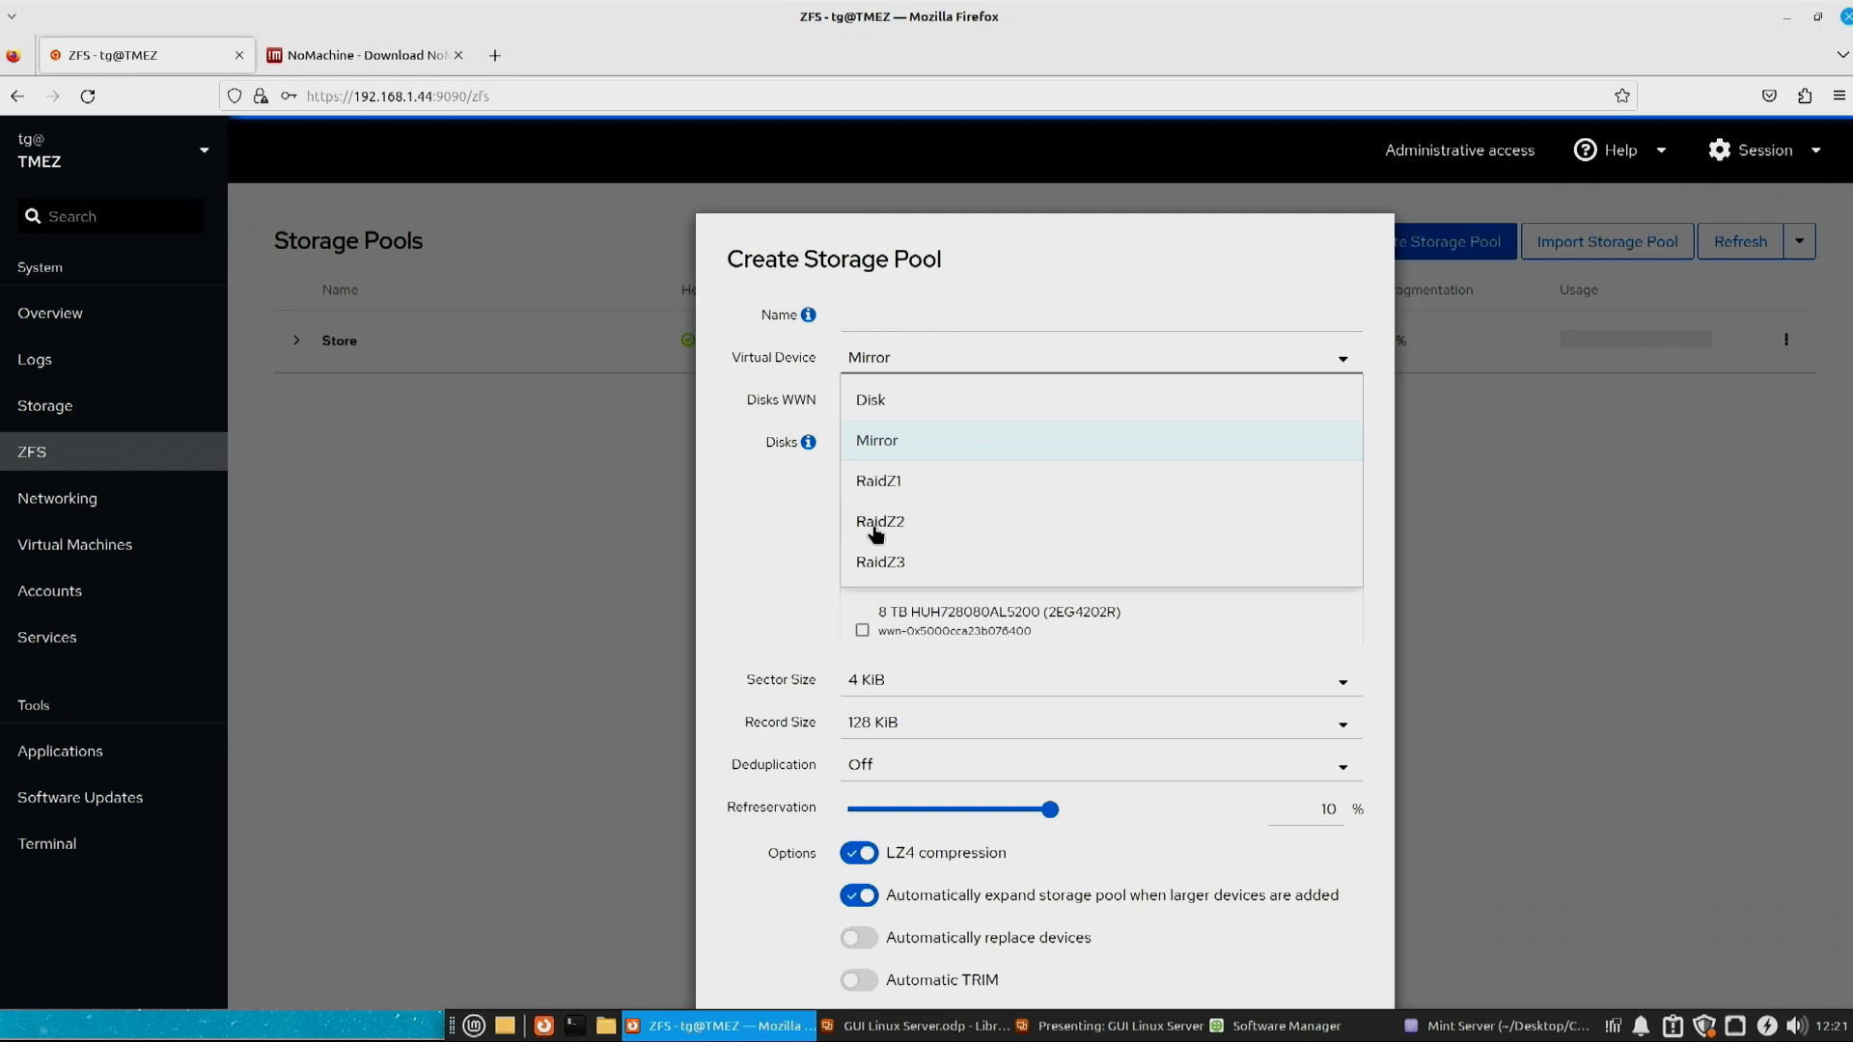
pyautogui.click(621, 528)
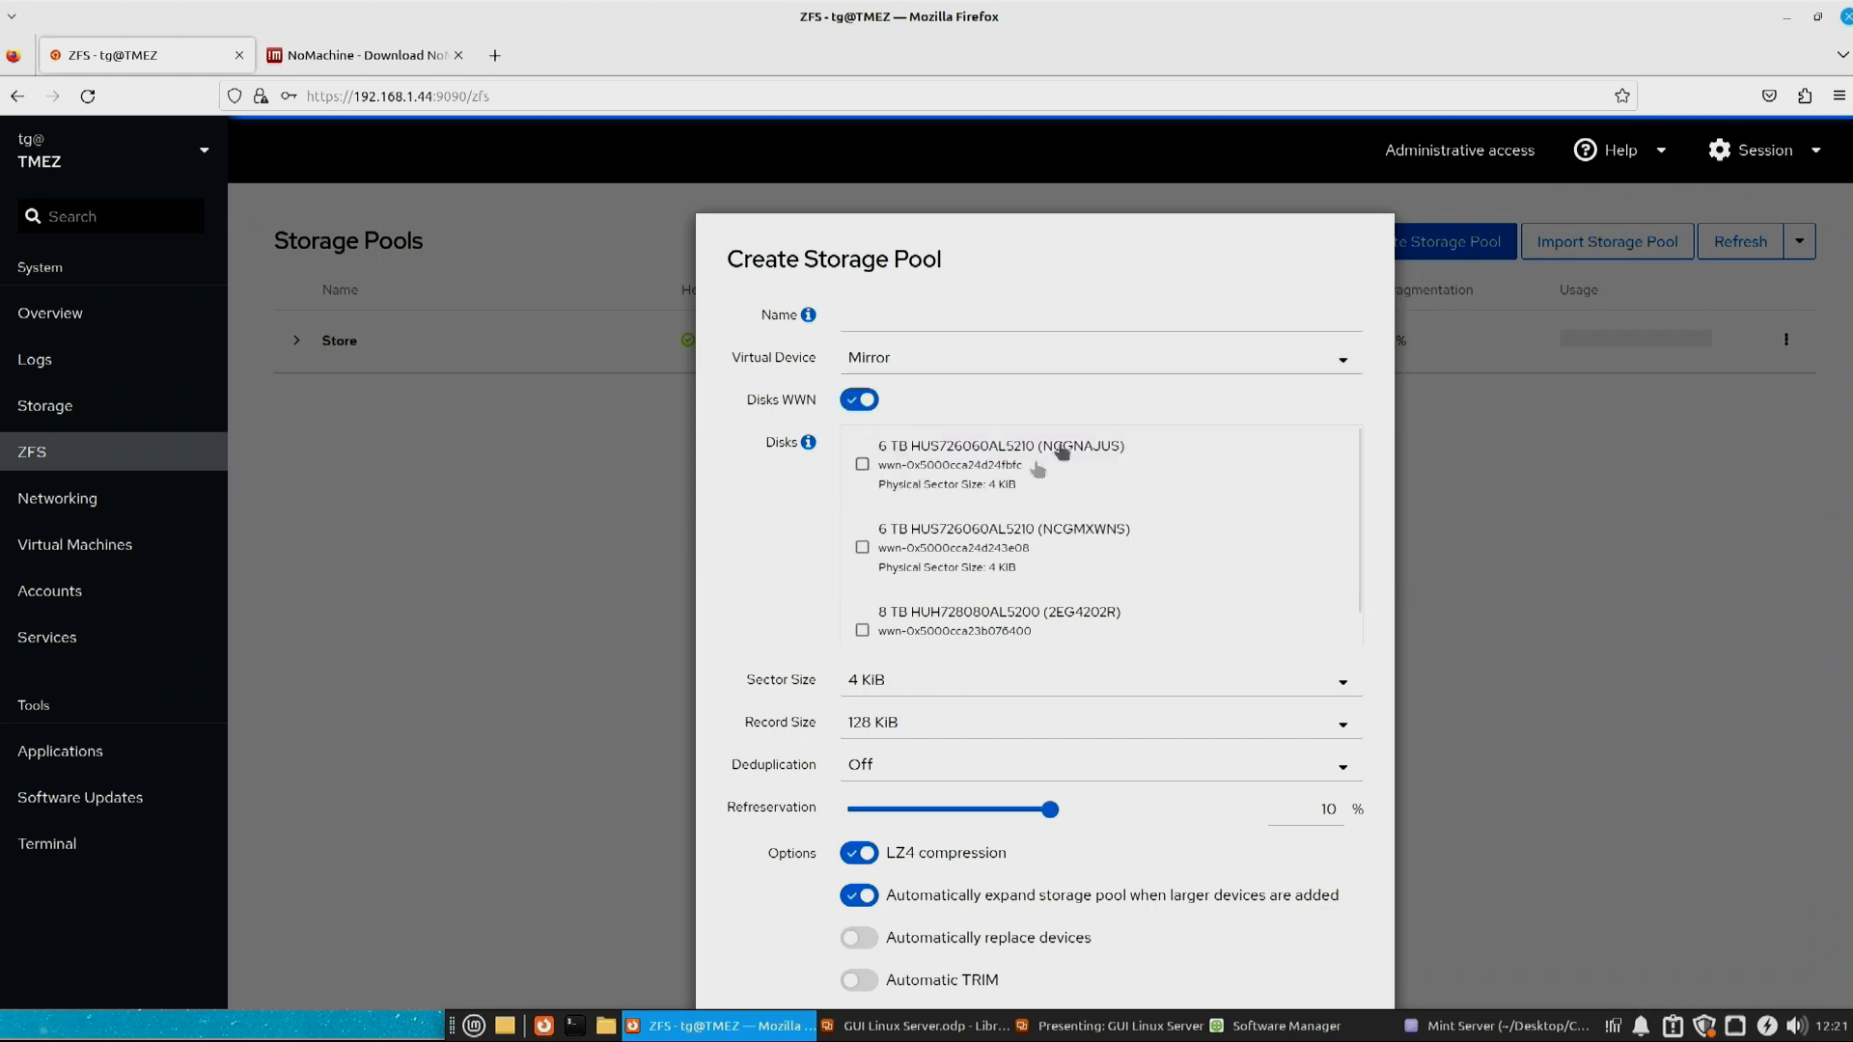
pyautogui.scroll(-3, 1090, 309)
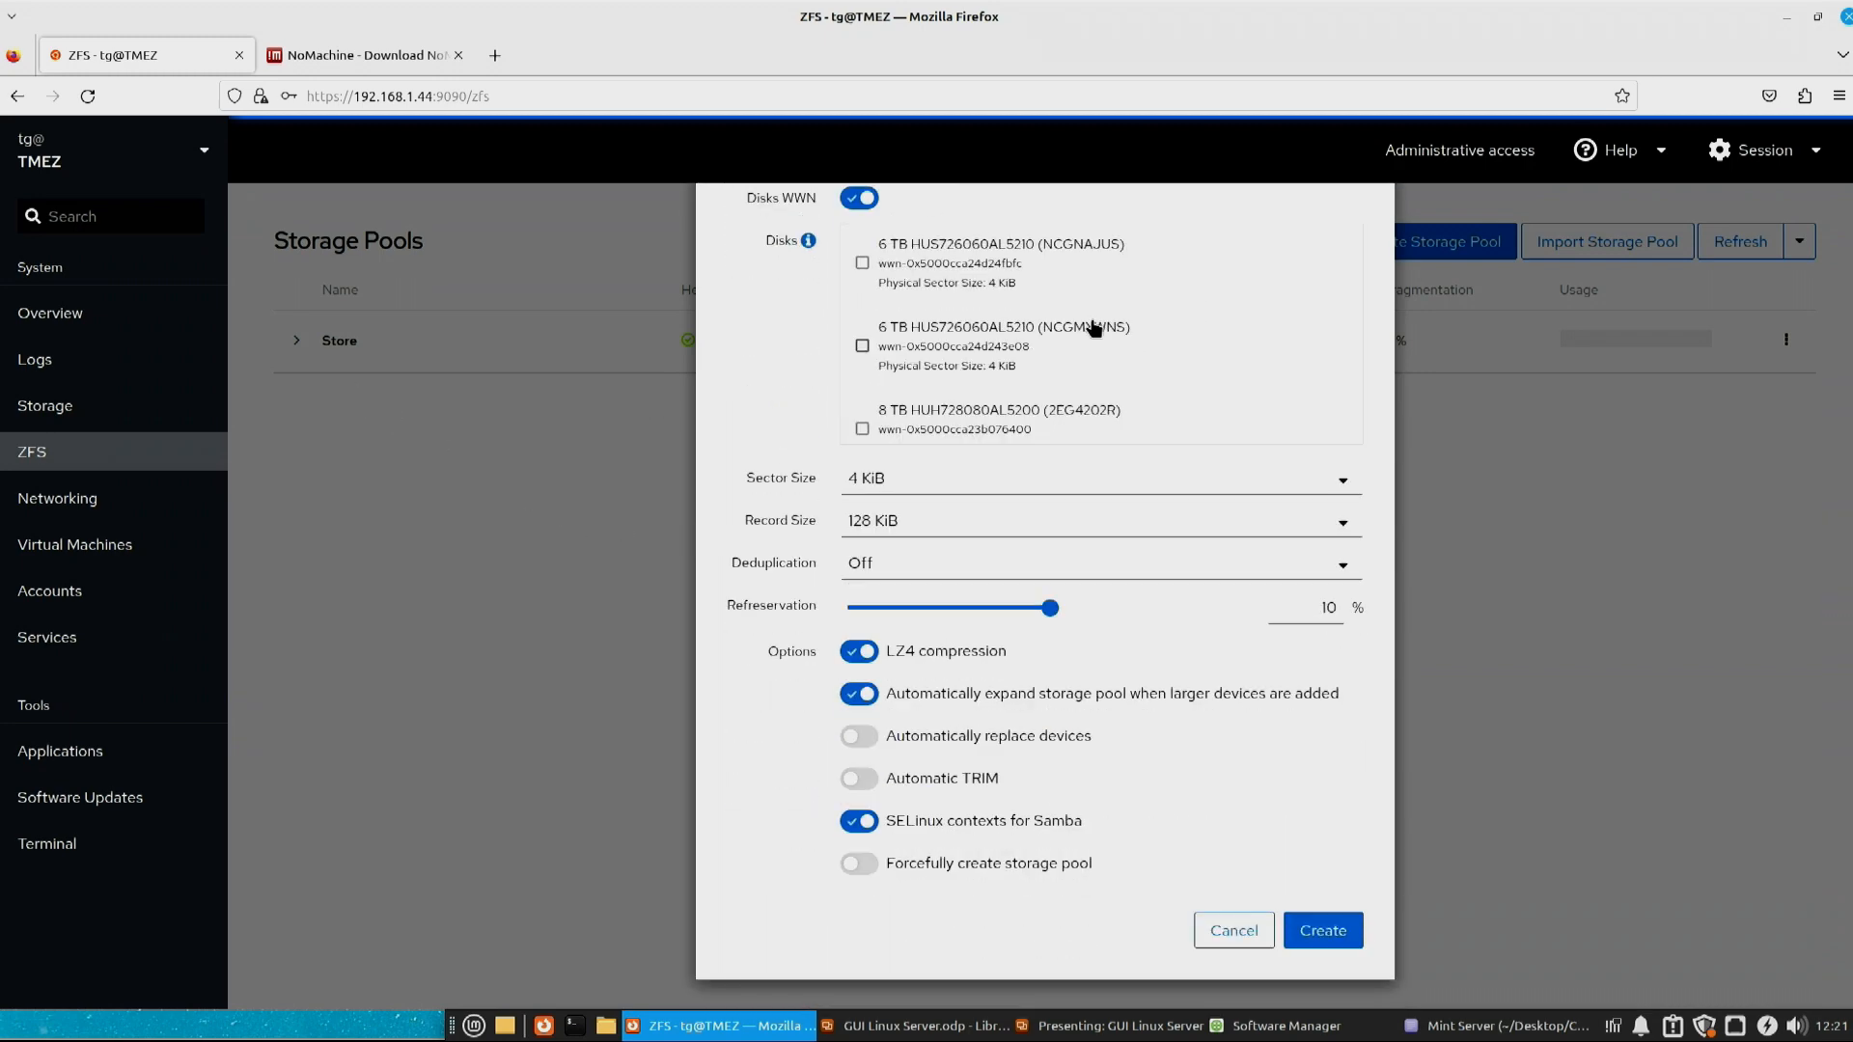
pyautogui.click(1217, 928)
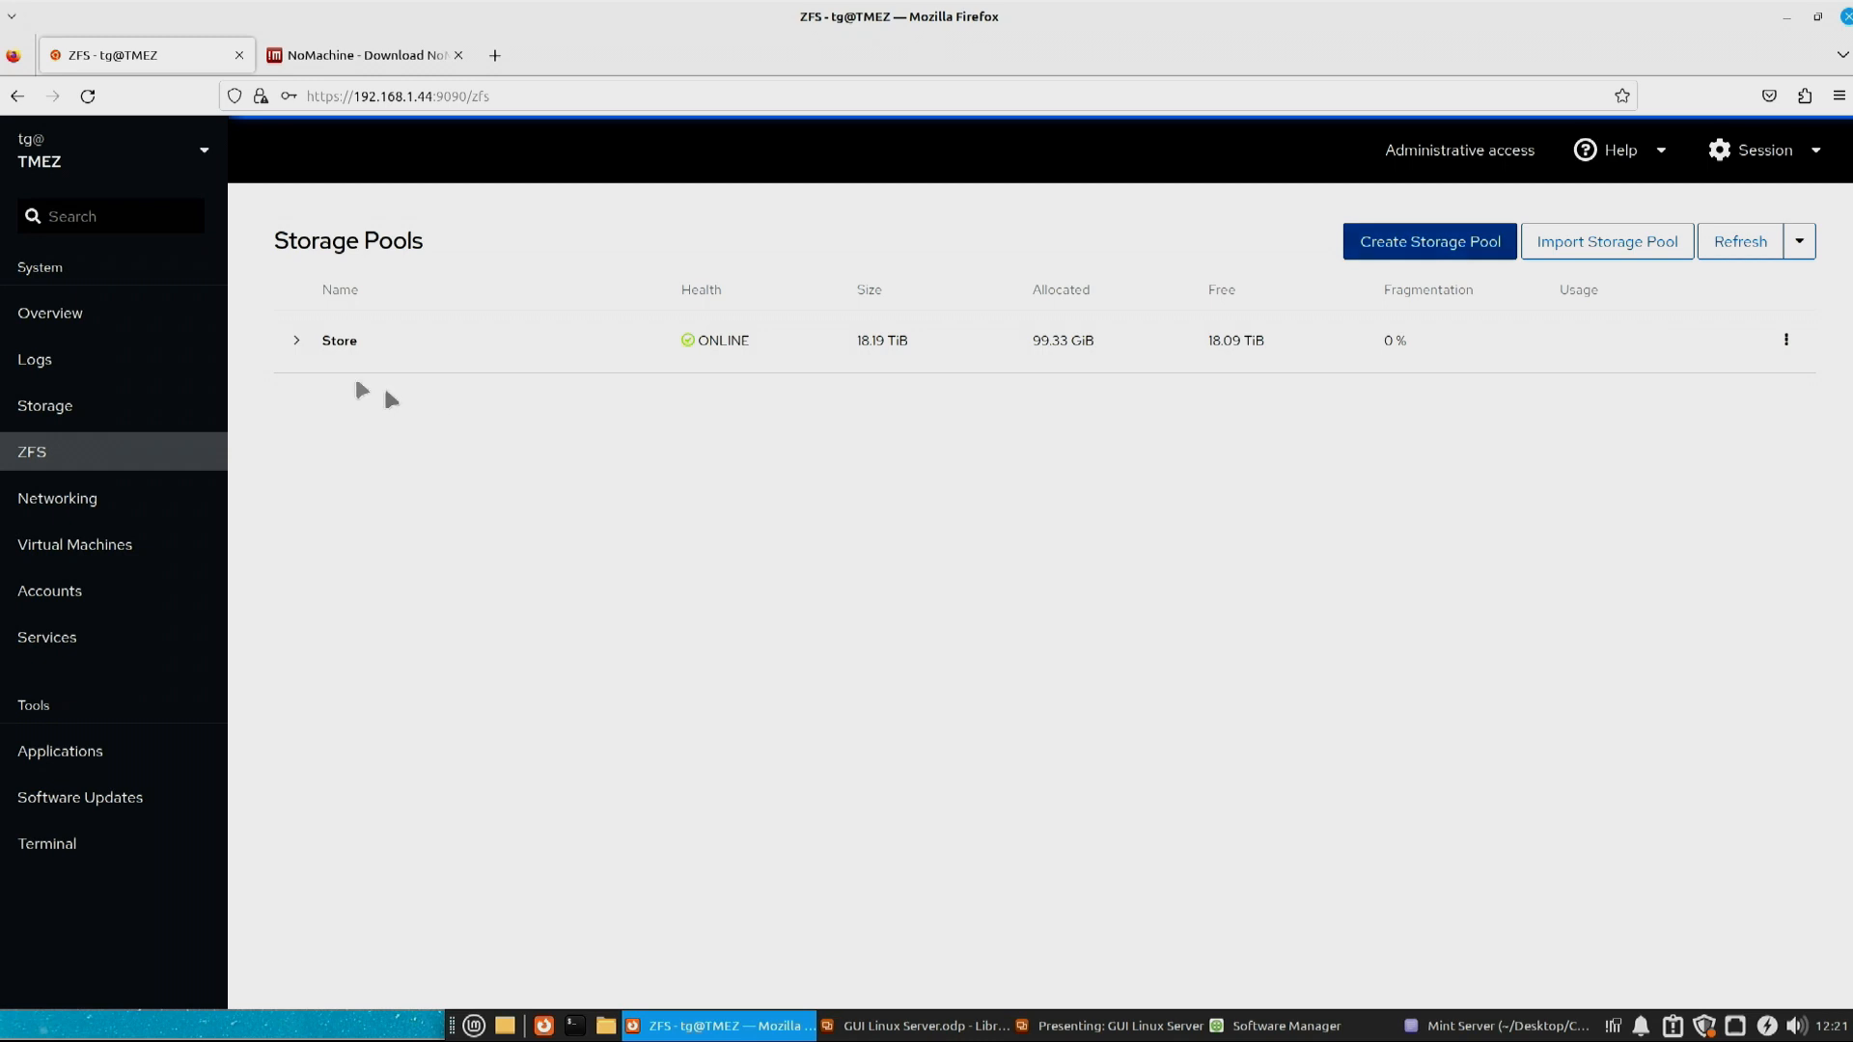
# Expand the Store pool and examine the available capacity of its file system.
pyautogui.click(327, 345)
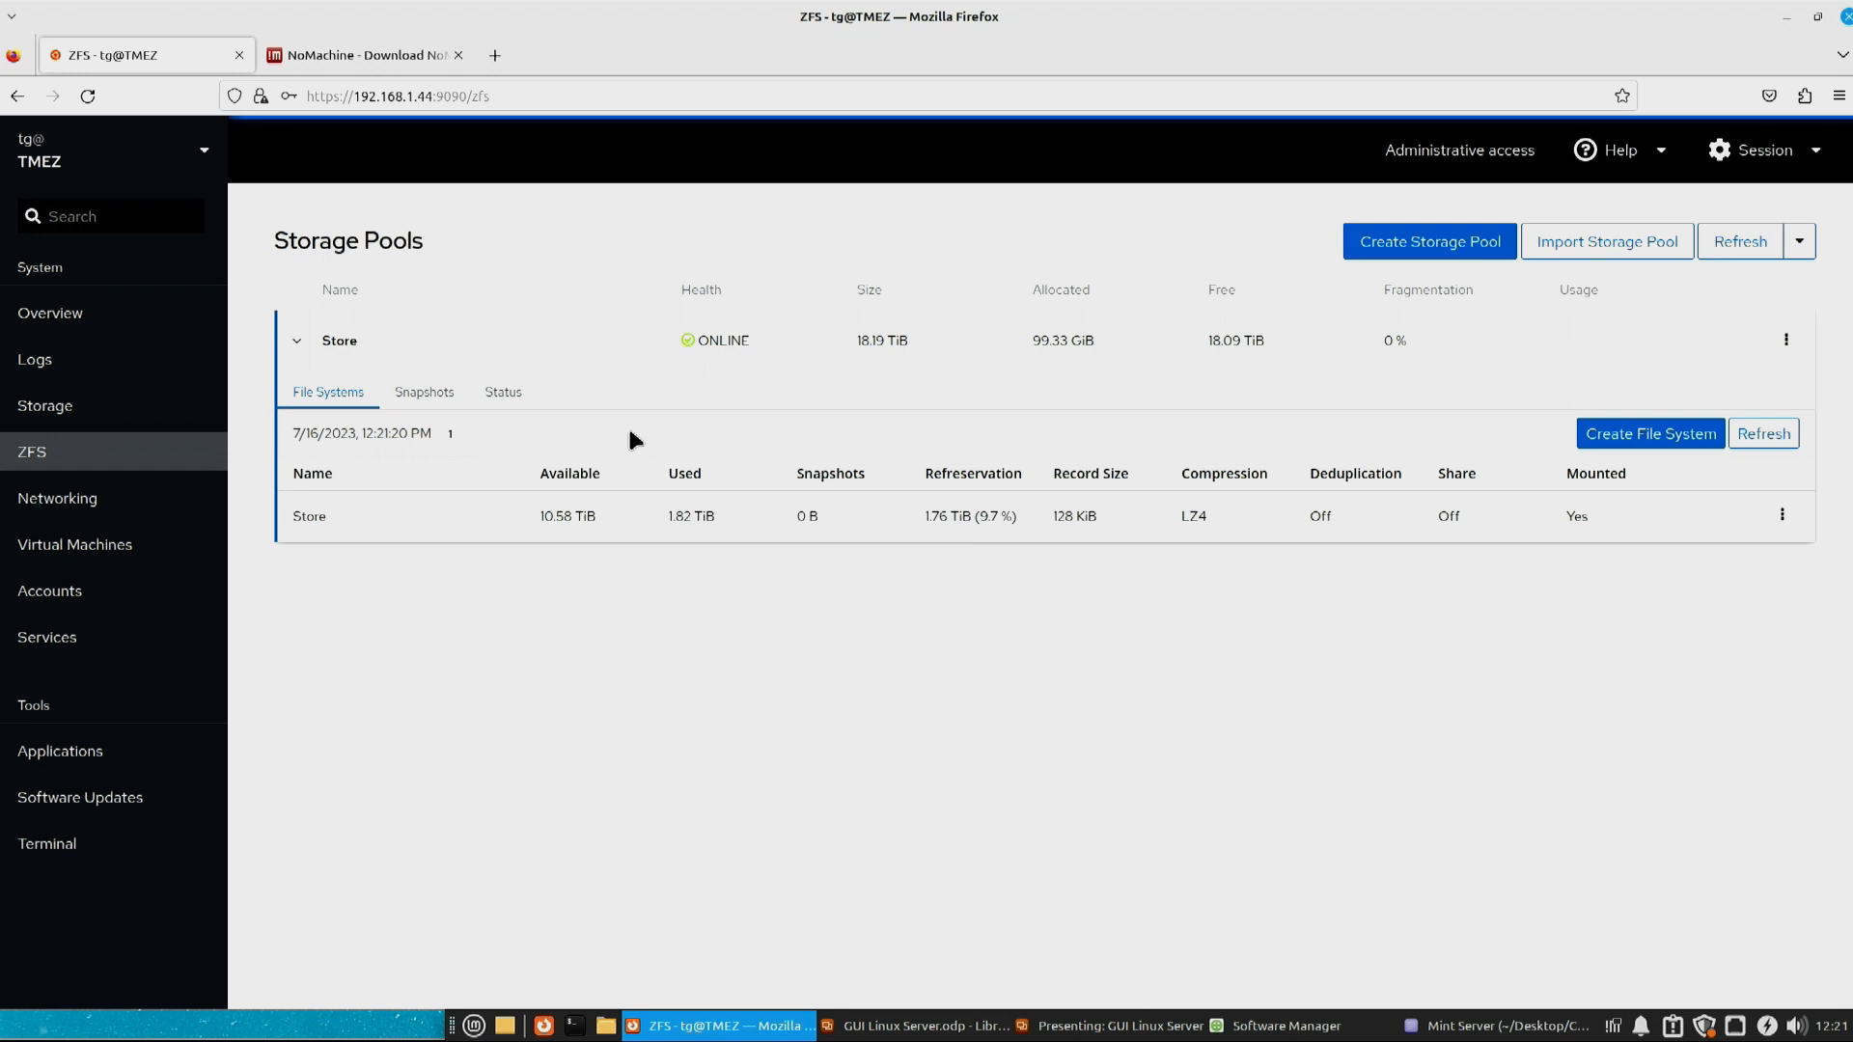
pyautogui.moveTo(541, 519); pyautogui.dragTo(572, 519)
pyautogui.click(738, 678)
pyautogui.moveTo(540, 518); pyautogui.dragTo(573, 518)
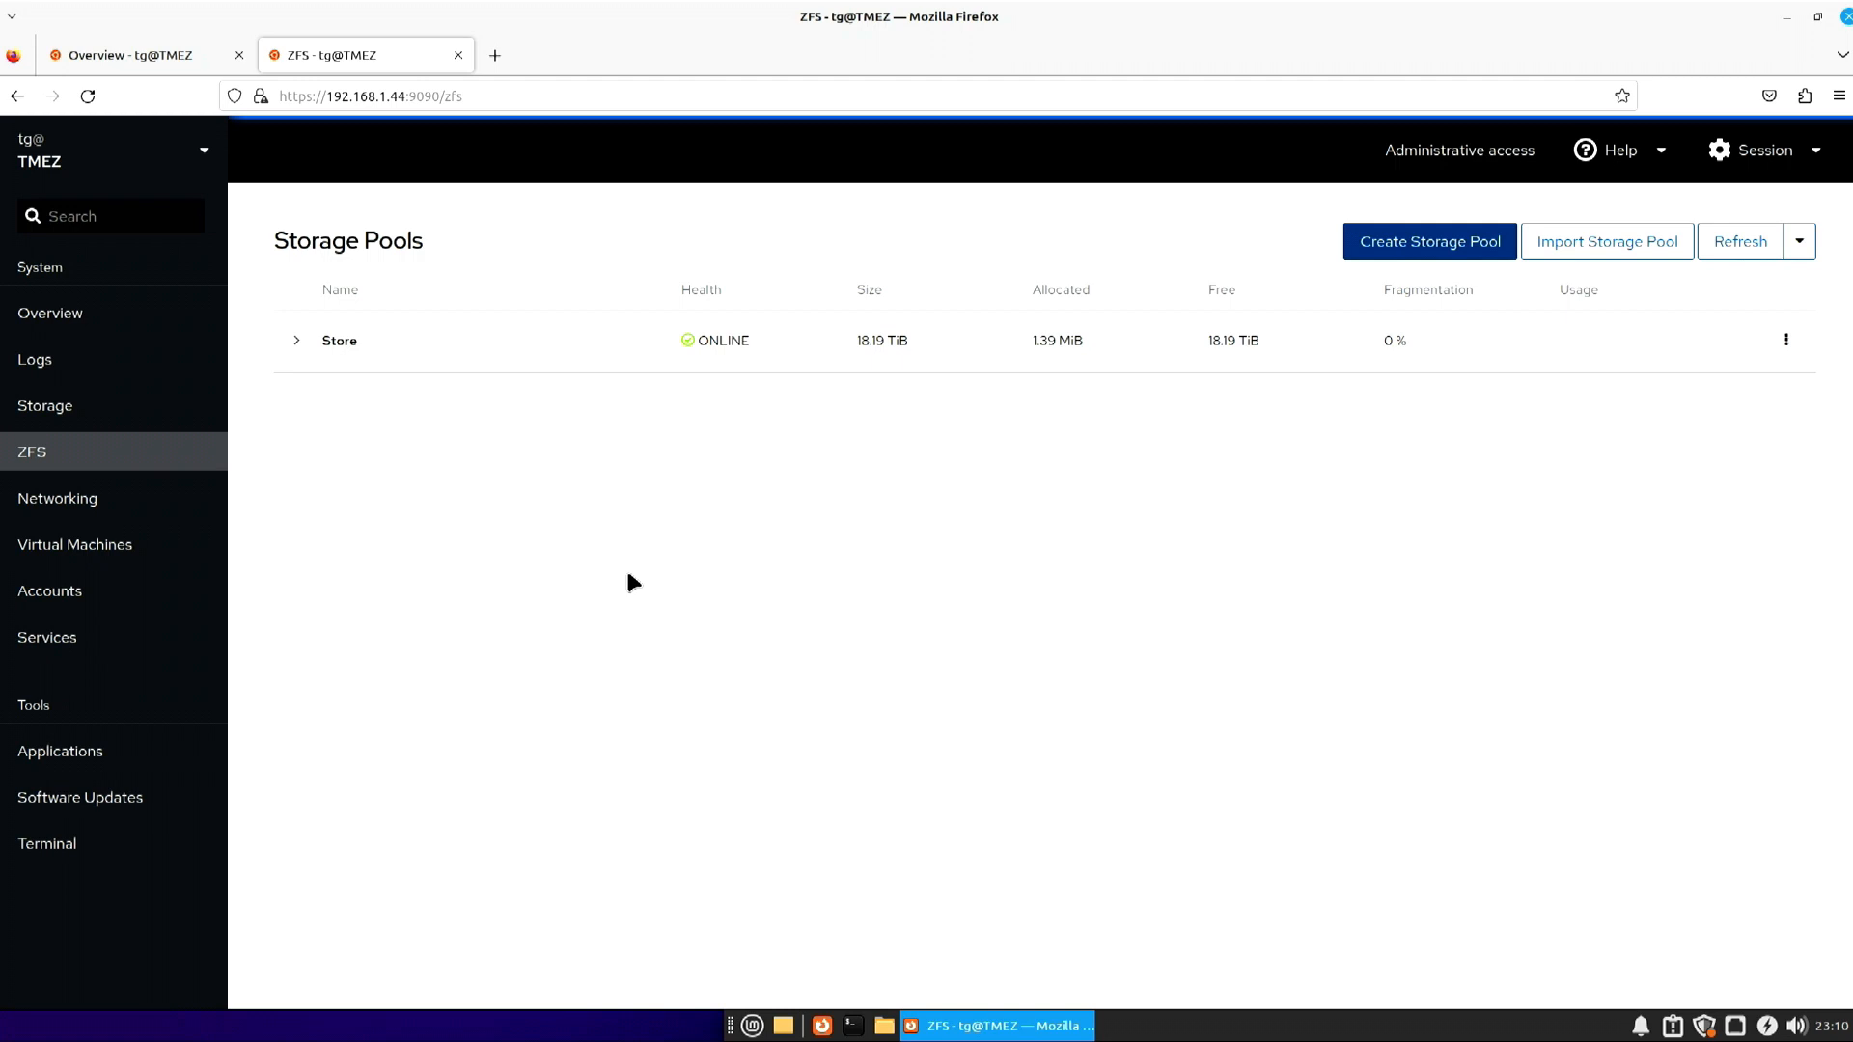
pyautogui.click(295, 344)
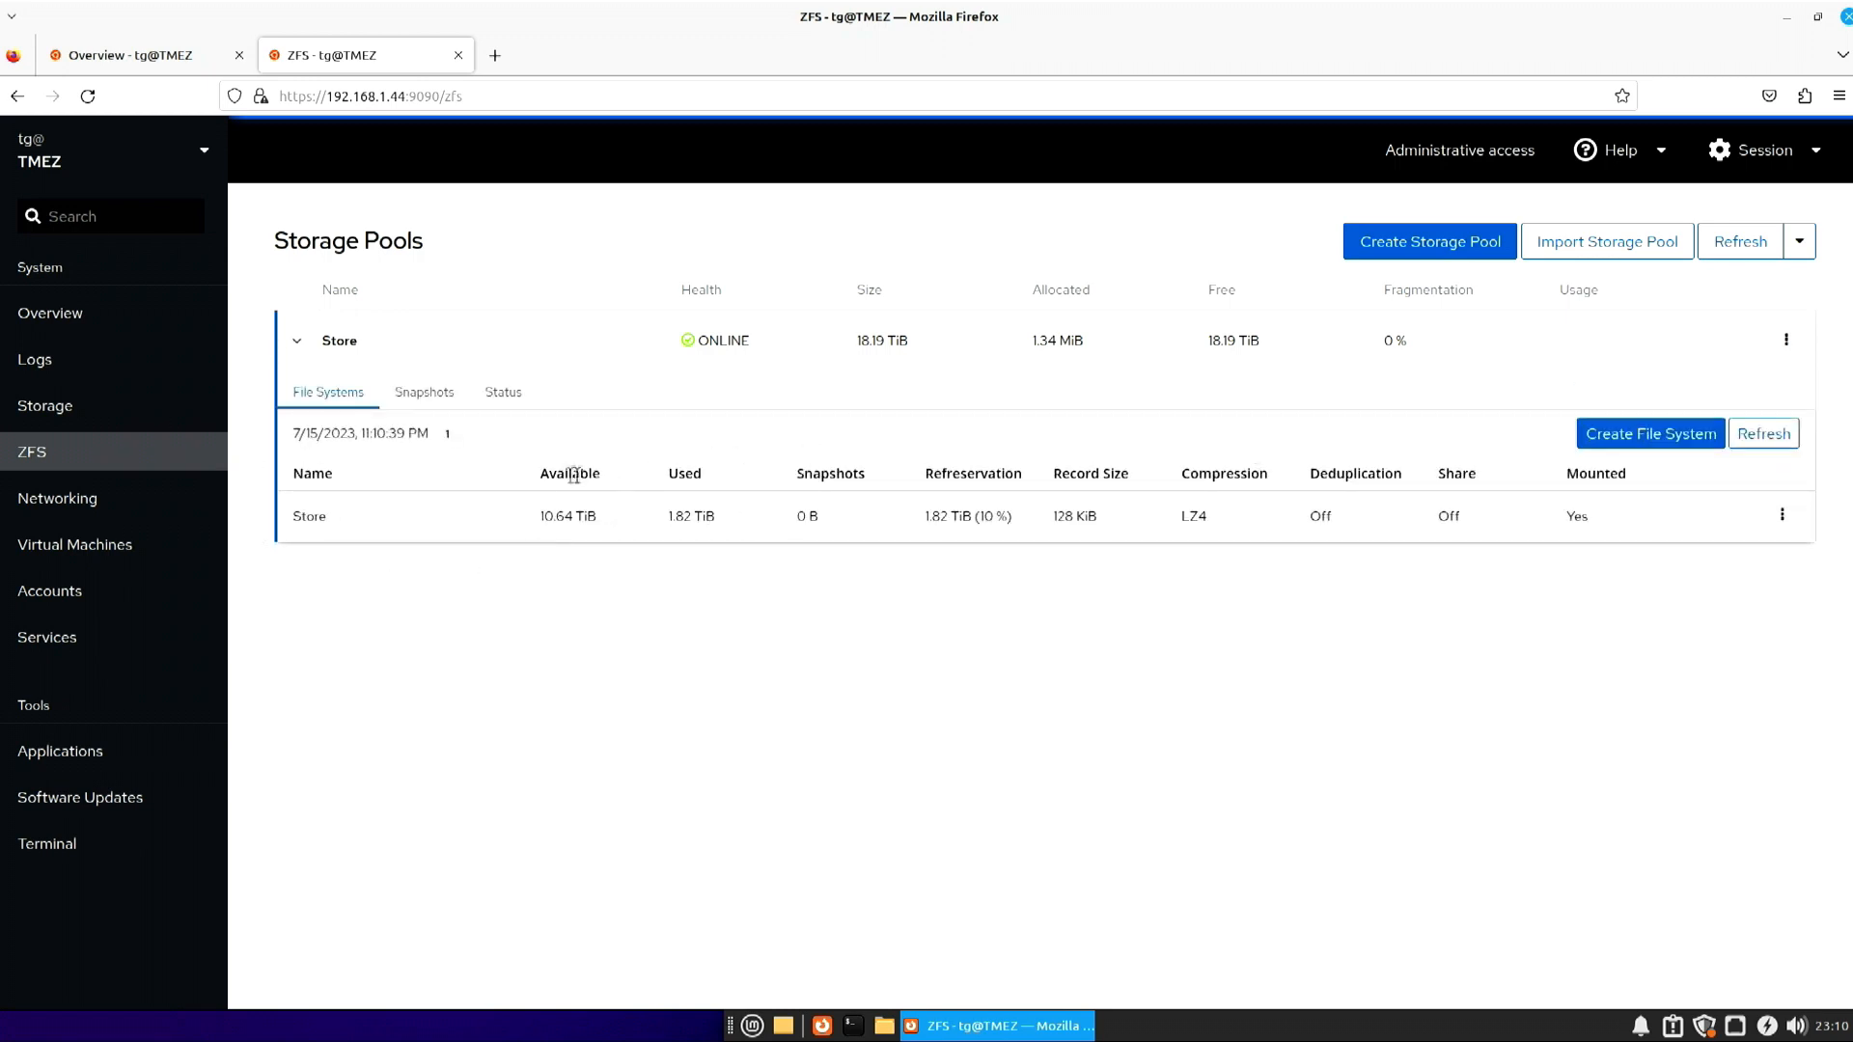
pyautogui.moveTo(538, 513); pyautogui.dragTo(573, 512)
pyautogui.click(925, 606)
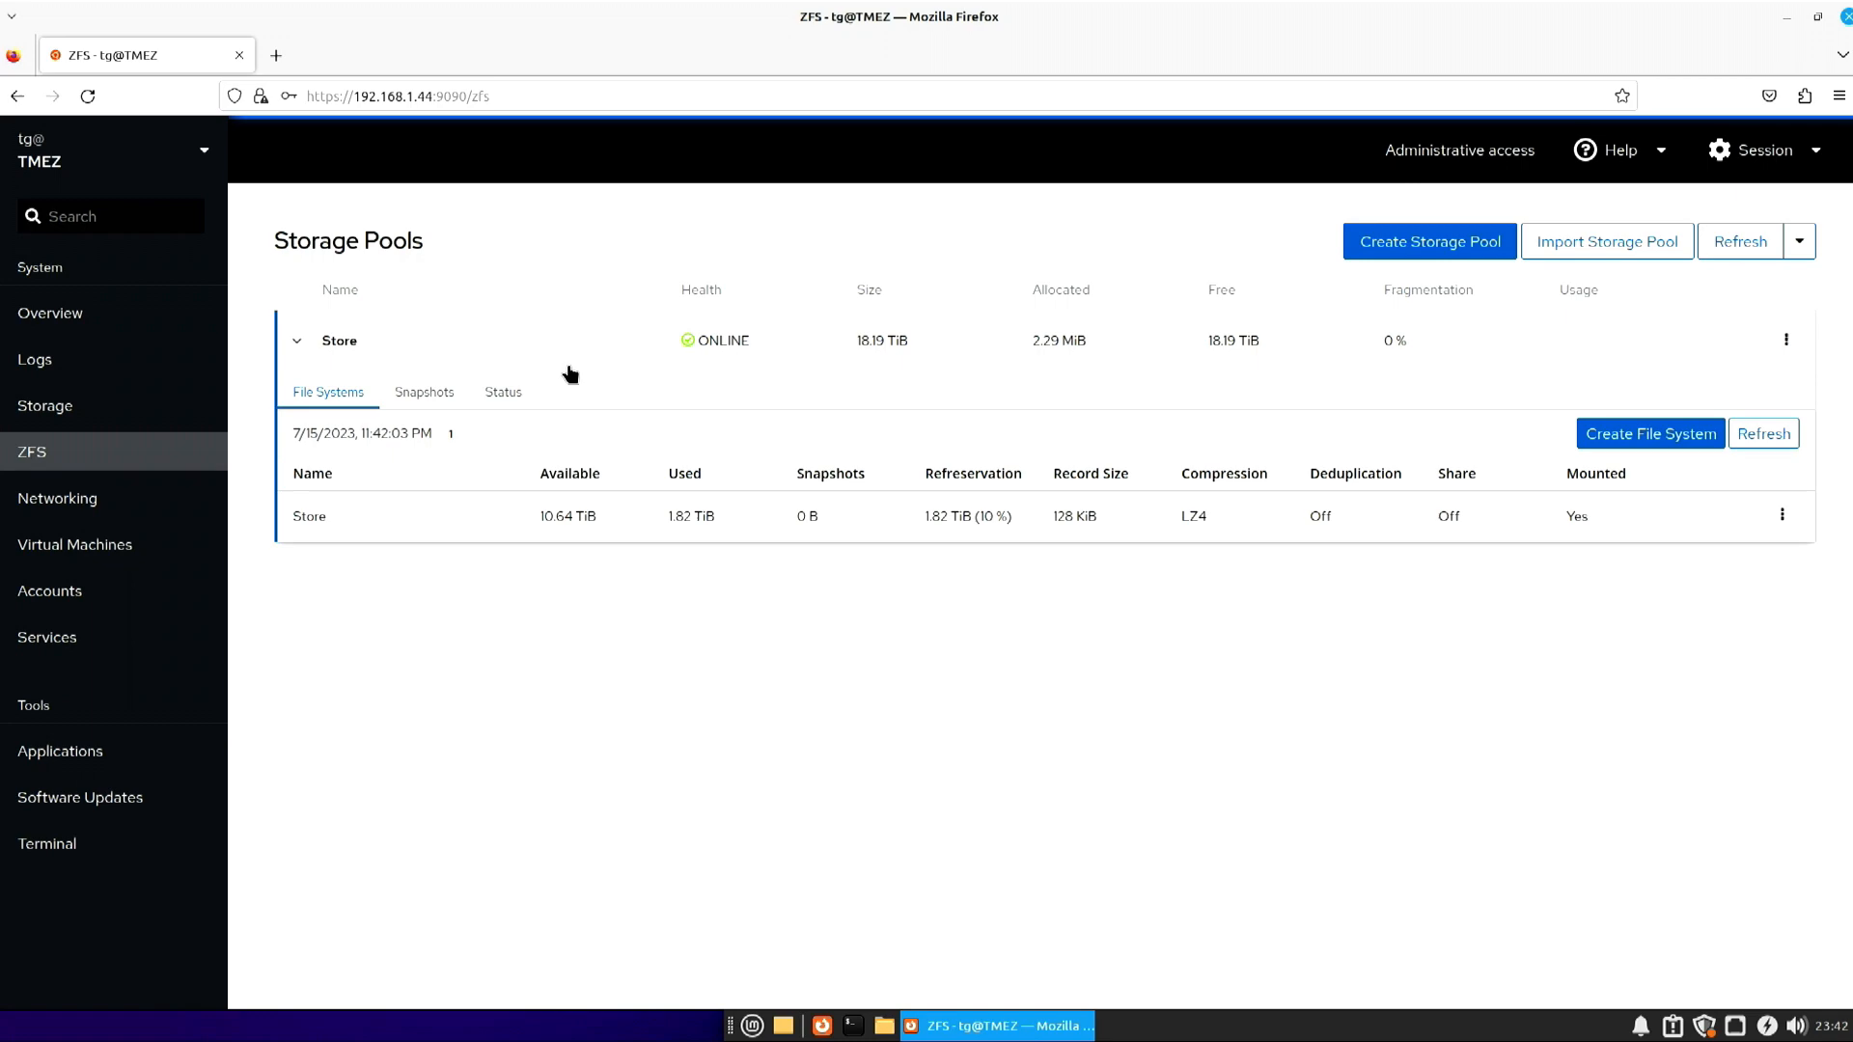
# Review the Store pool's status, including its data errors, member disks and the actions offered for the first disk.
pyautogui.click(492, 392)
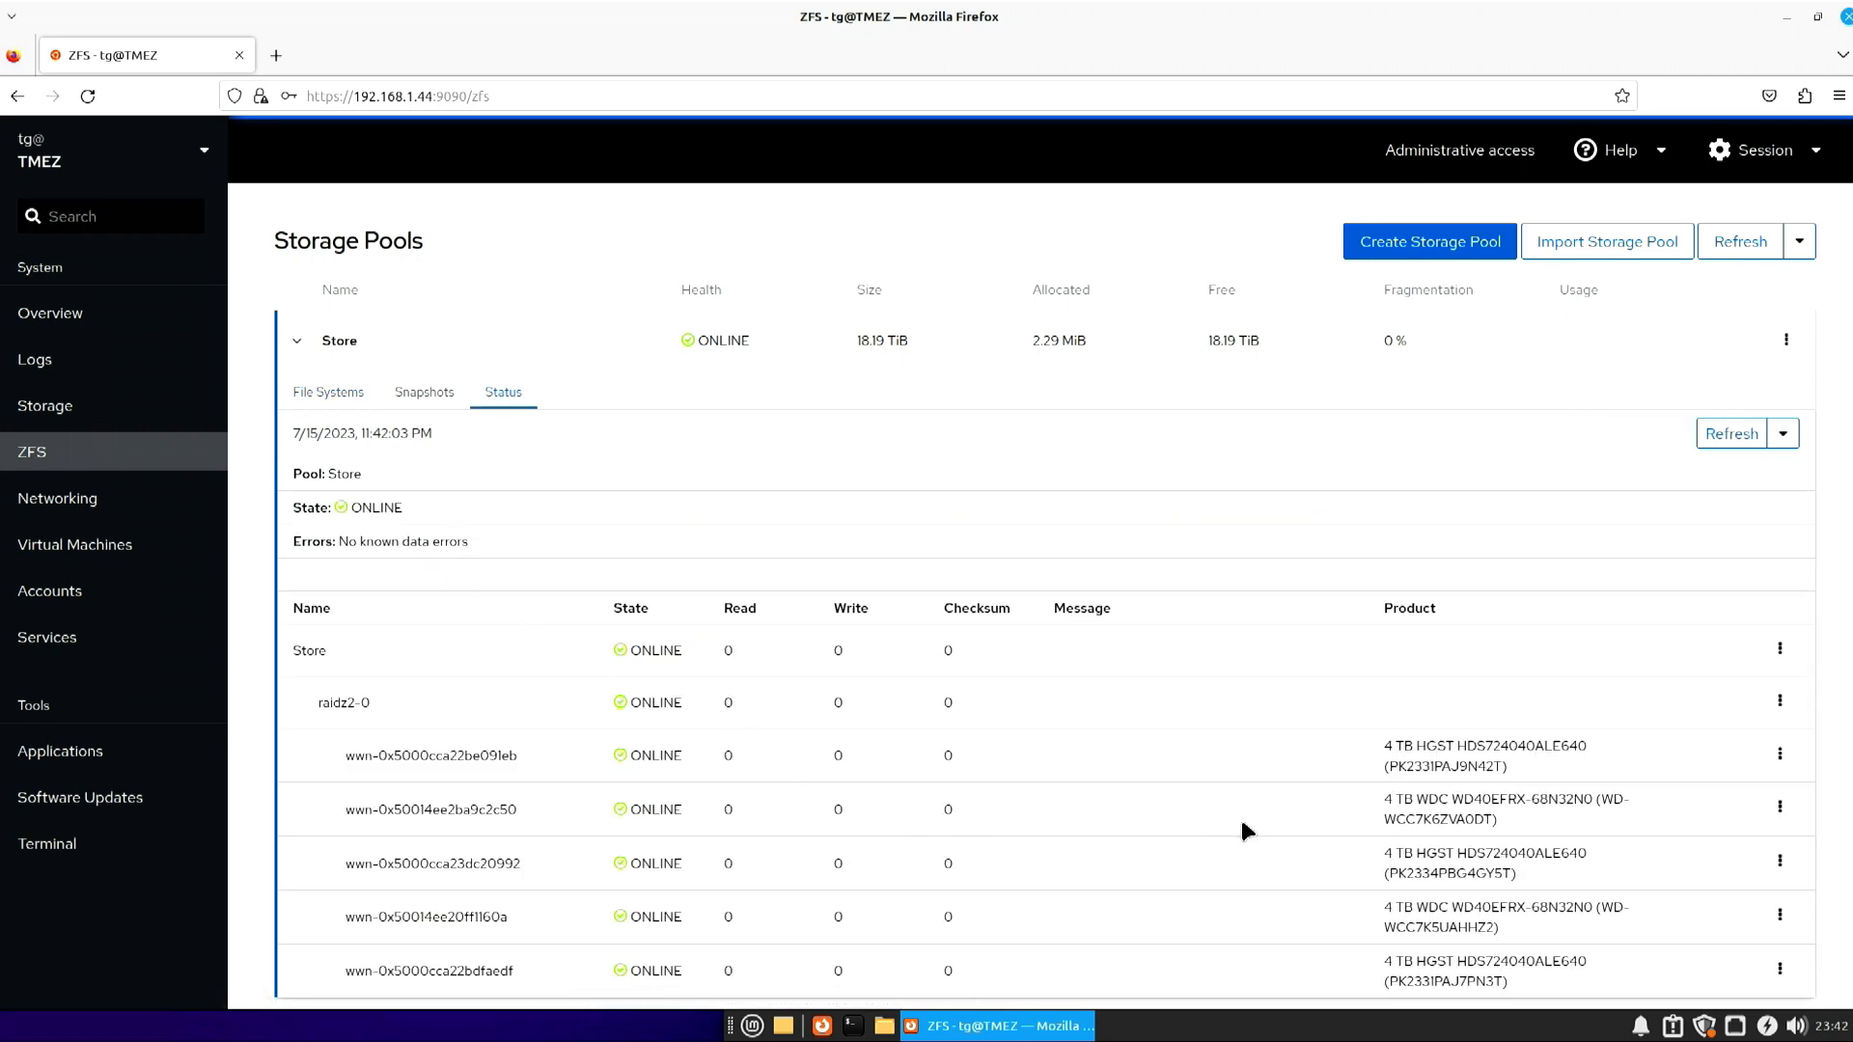
pyautogui.scroll(-1, 1240, 816)
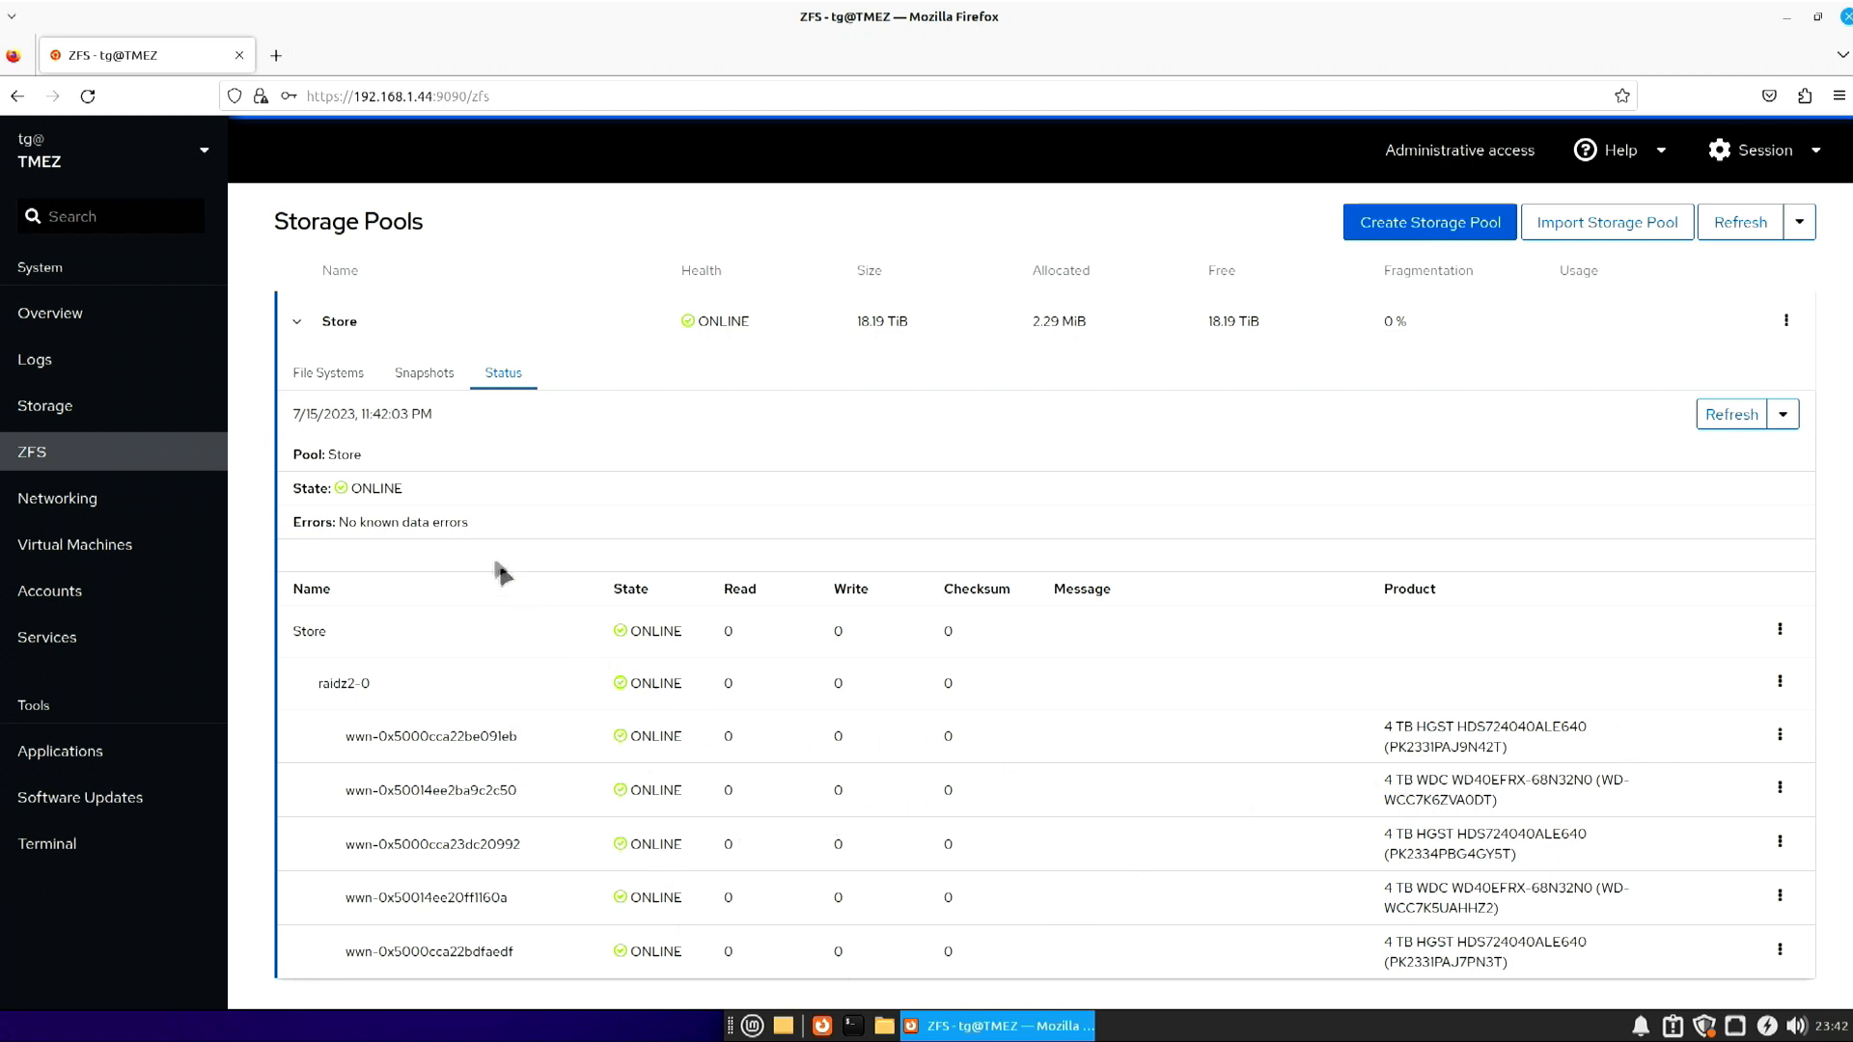
pyautogui.tripleClick(340, 522)
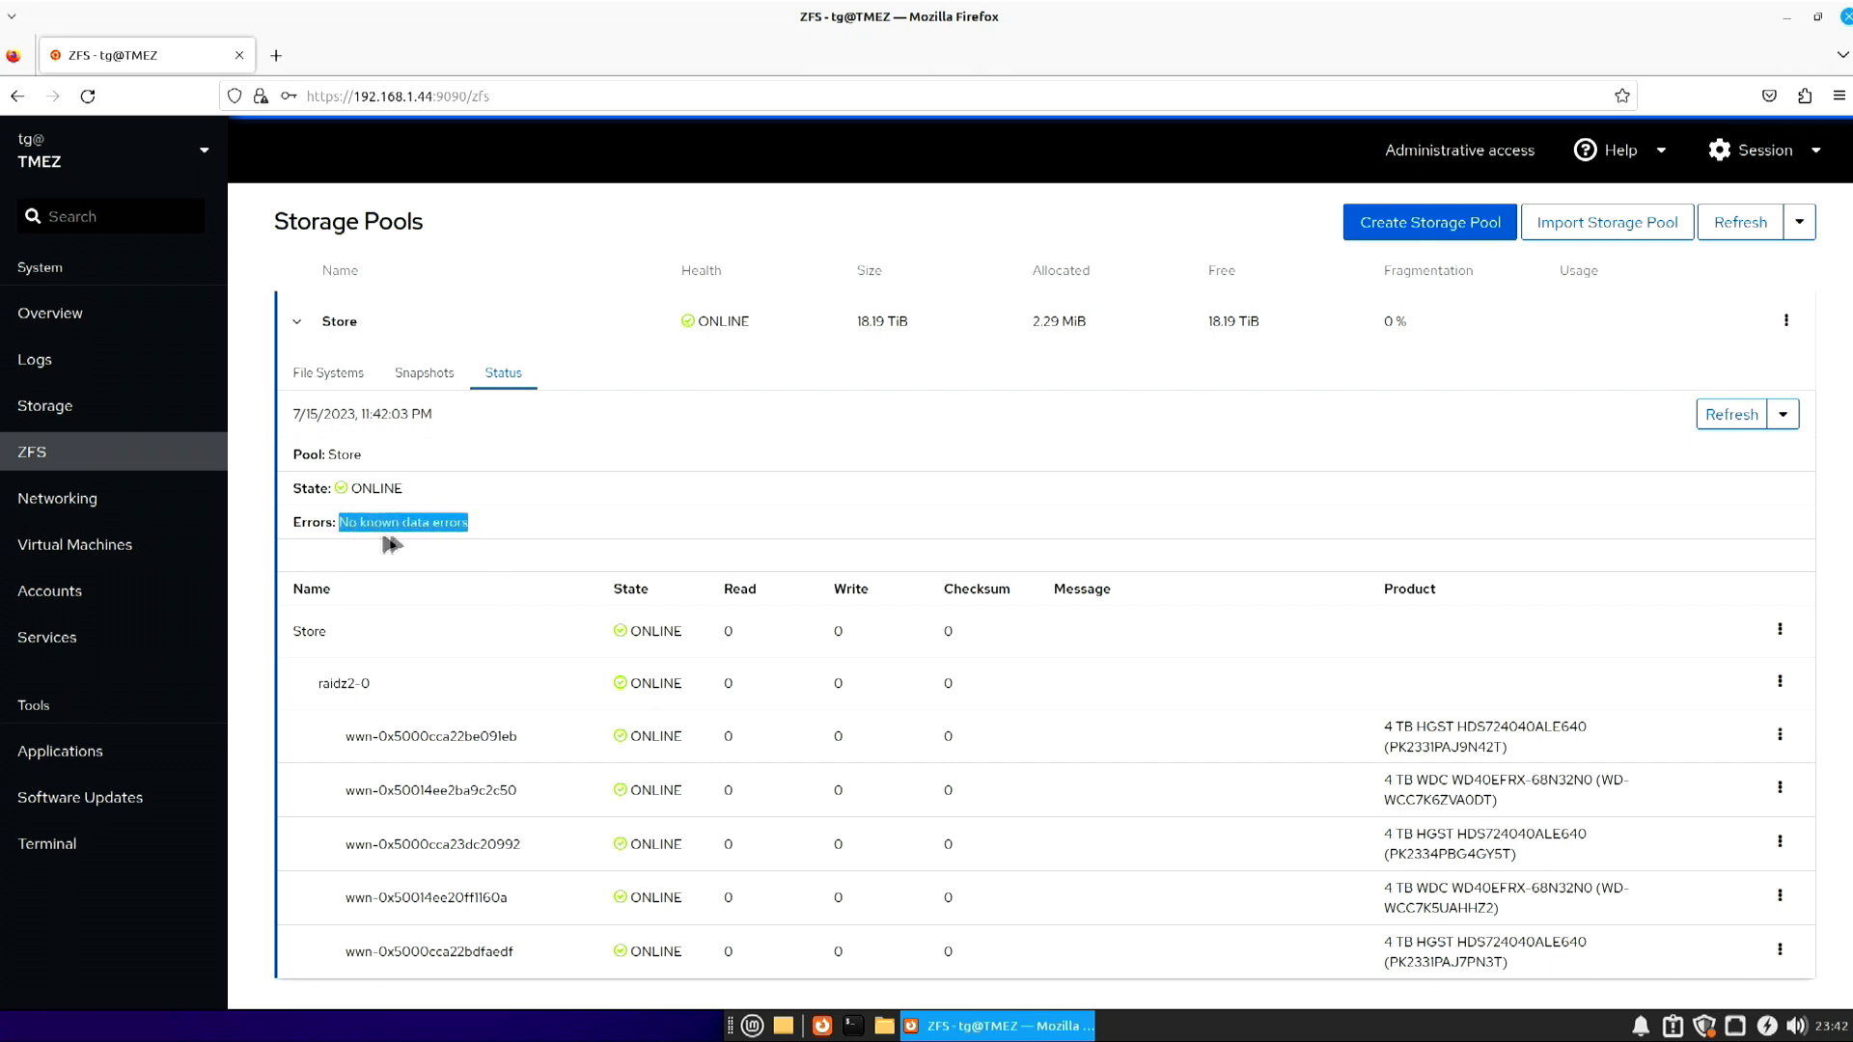
pyautogui.click(1125, 540)
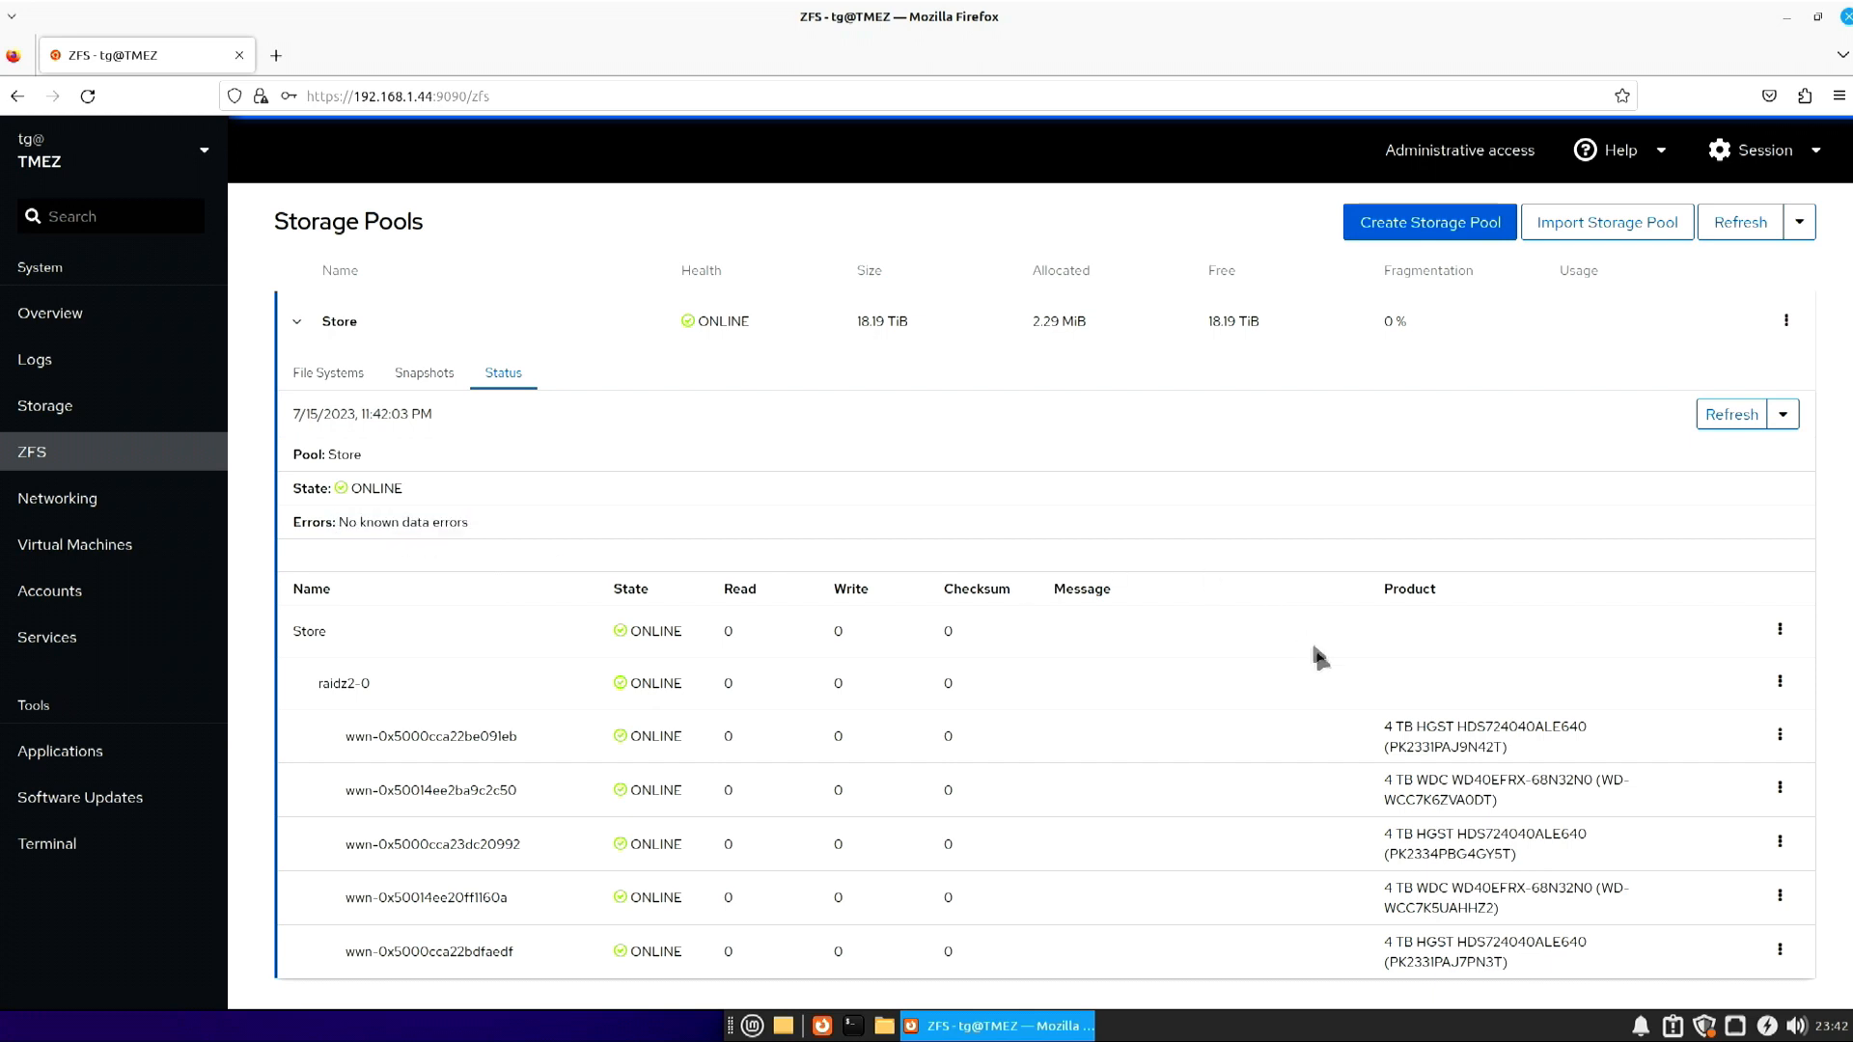
pyautogui.click(1779, 738)
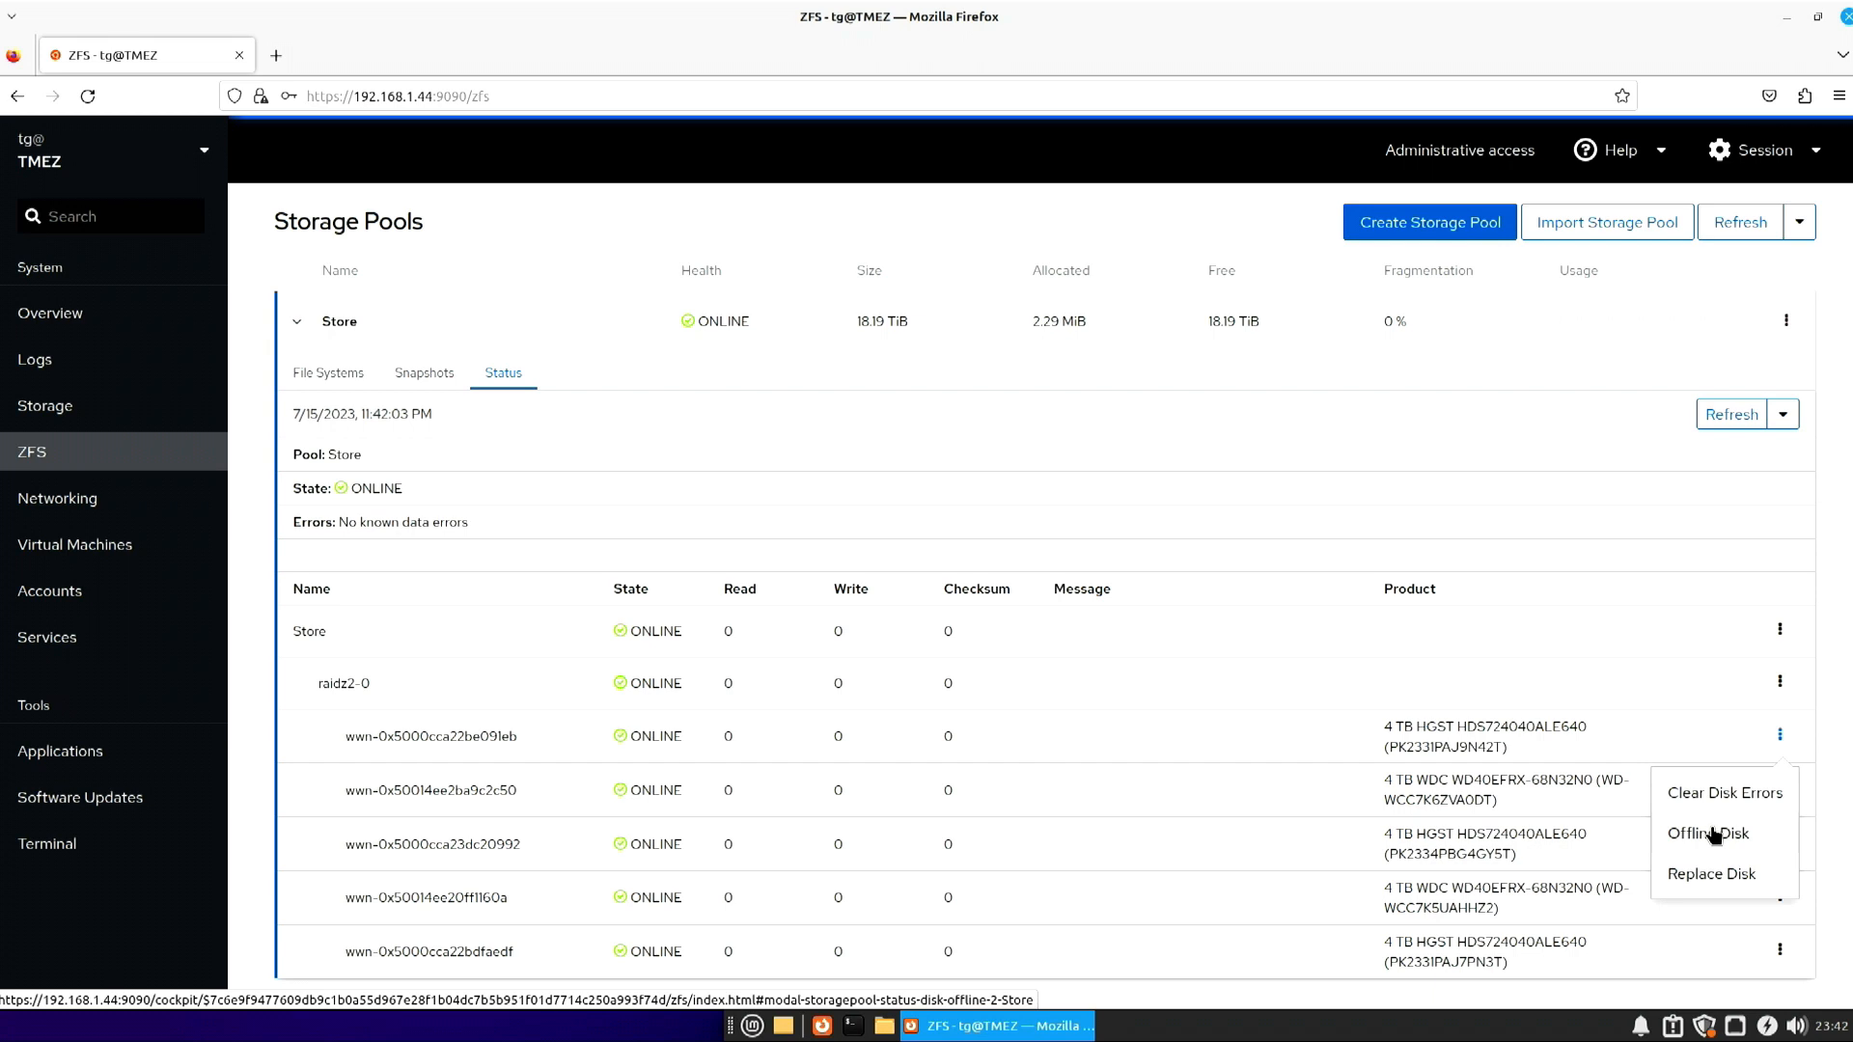
pyautogui.click(1261, 763)
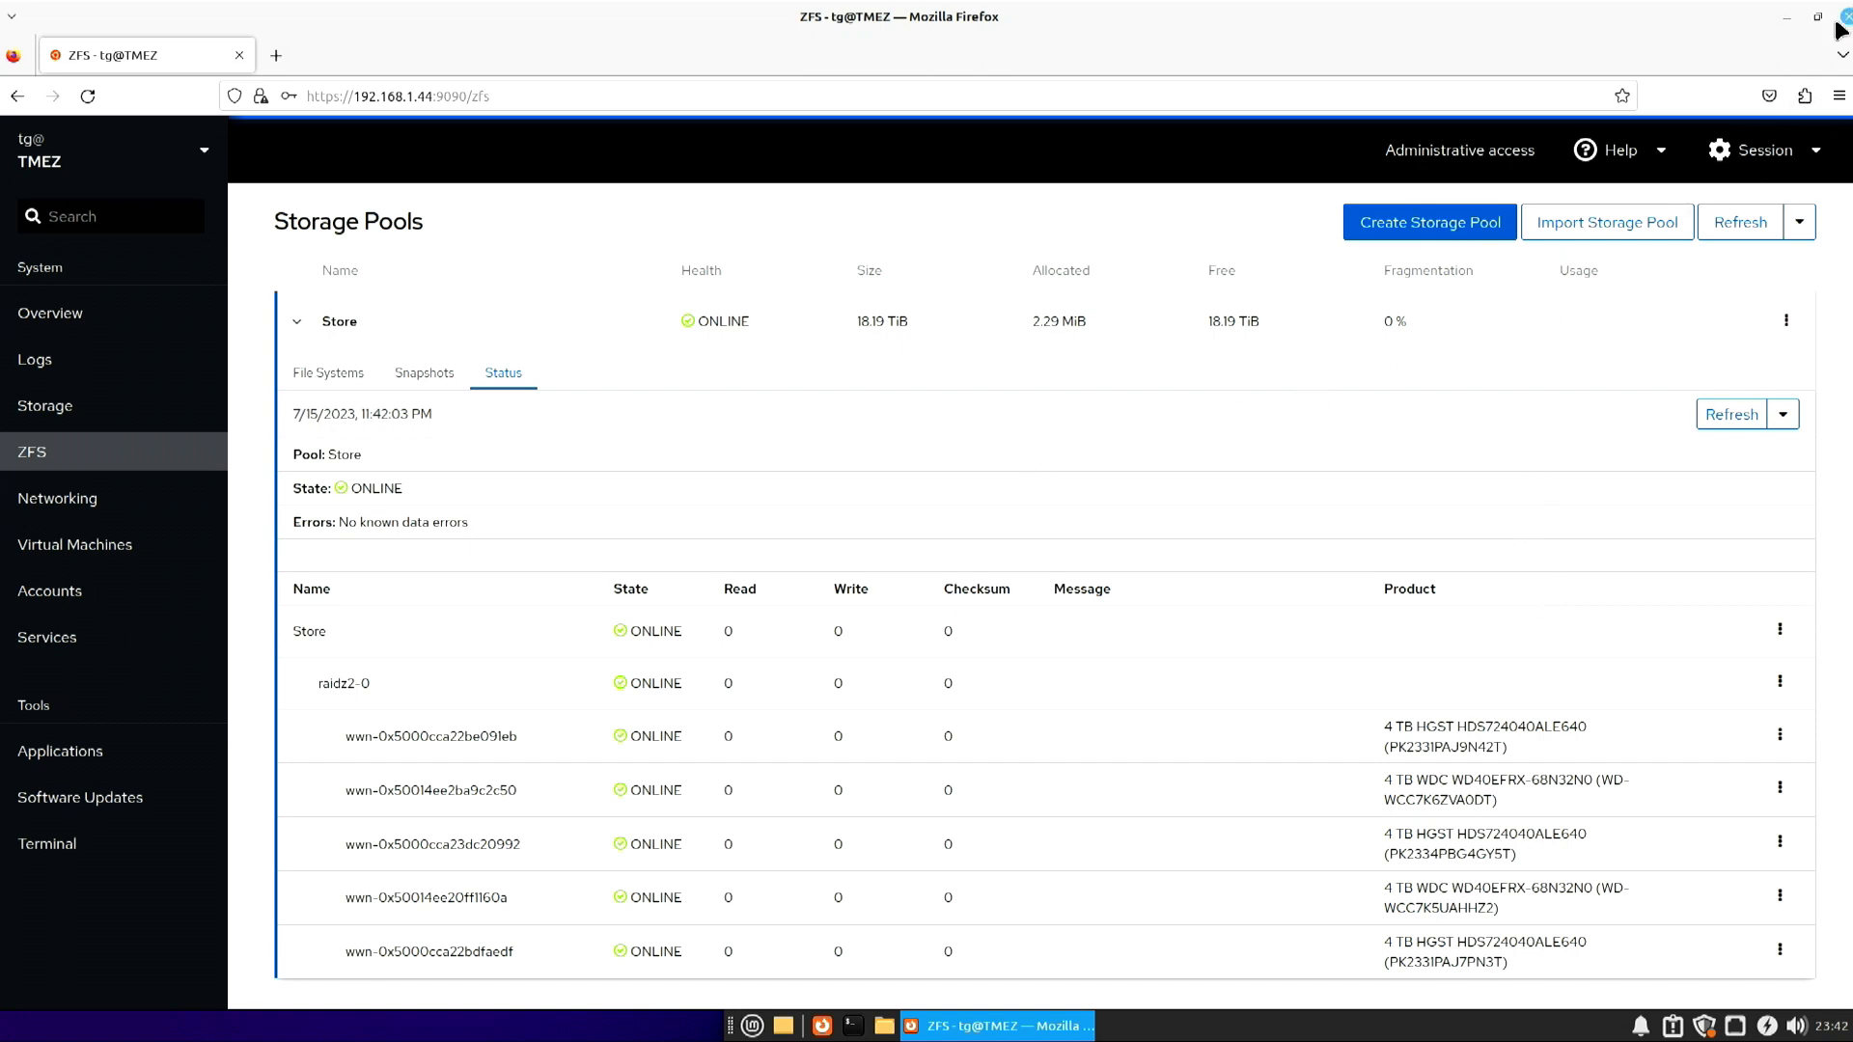
# Minimize the browser and bring up the desktop session's log-out options.
pyautogui.click(1786, 16)
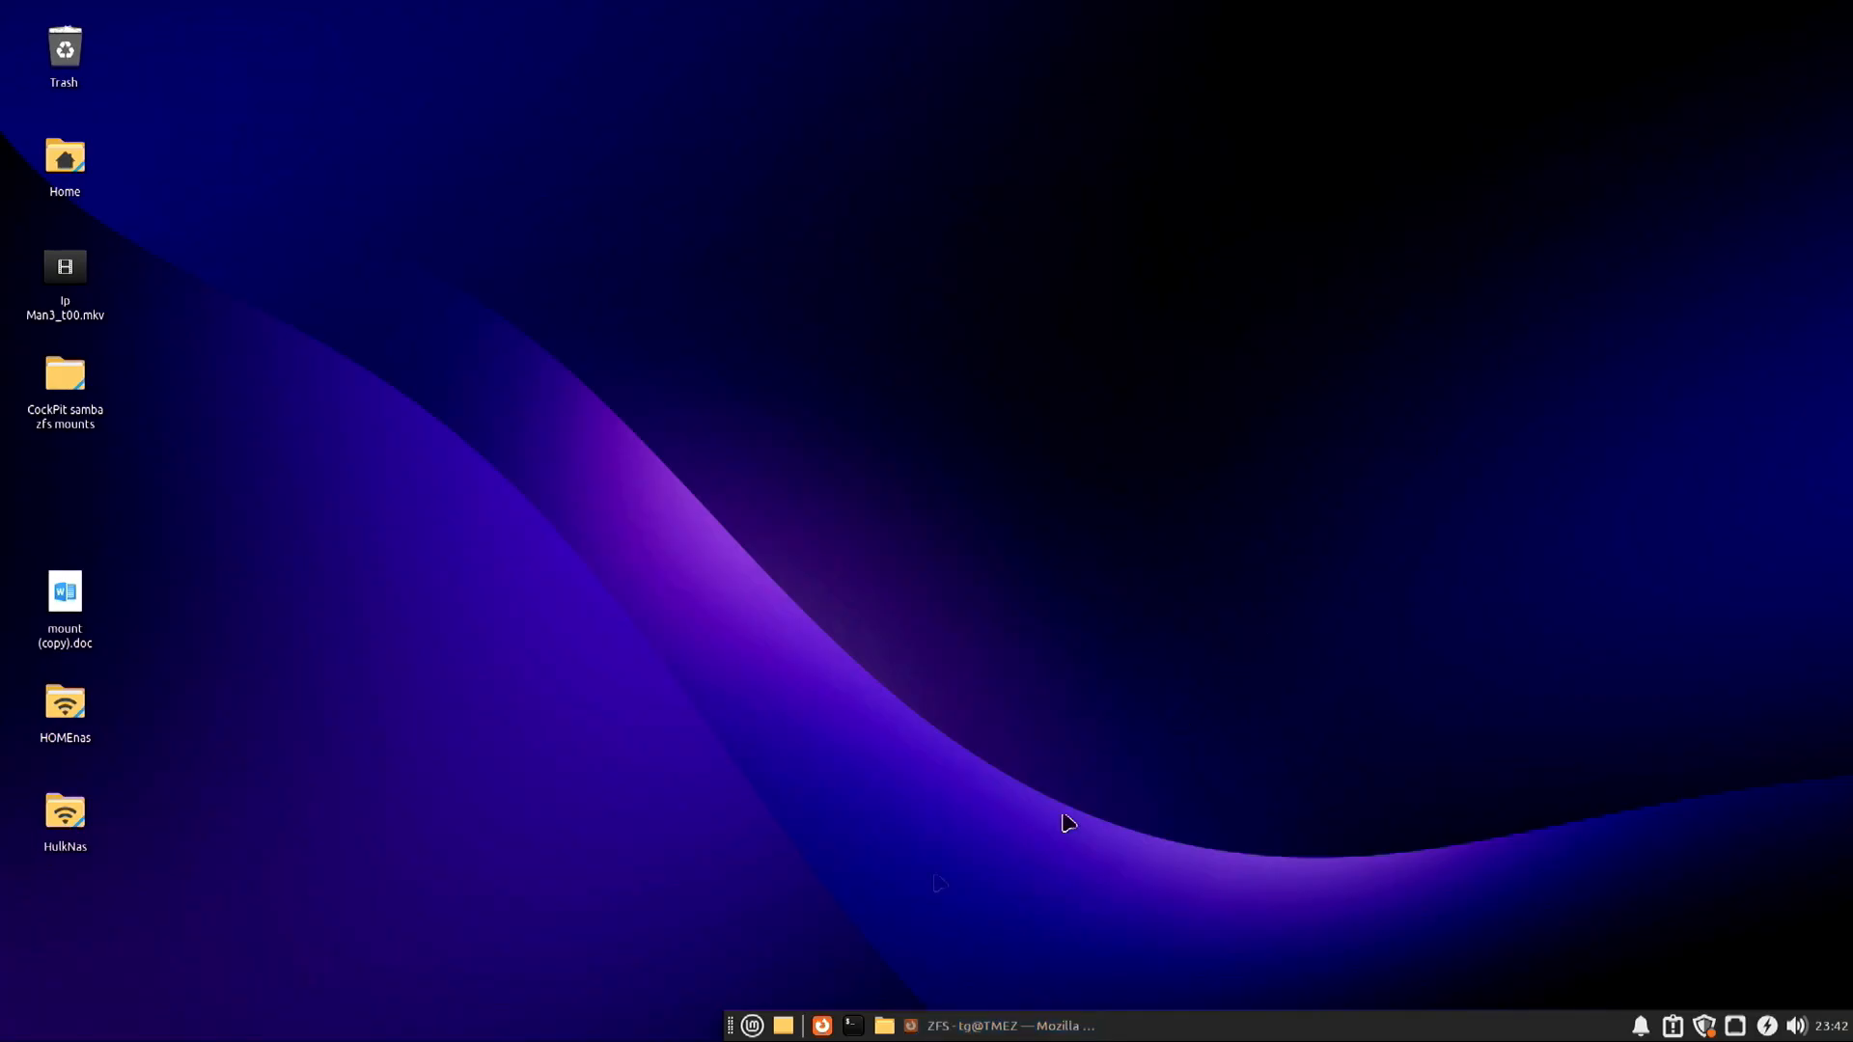
pyautogui.click(753, 1025)
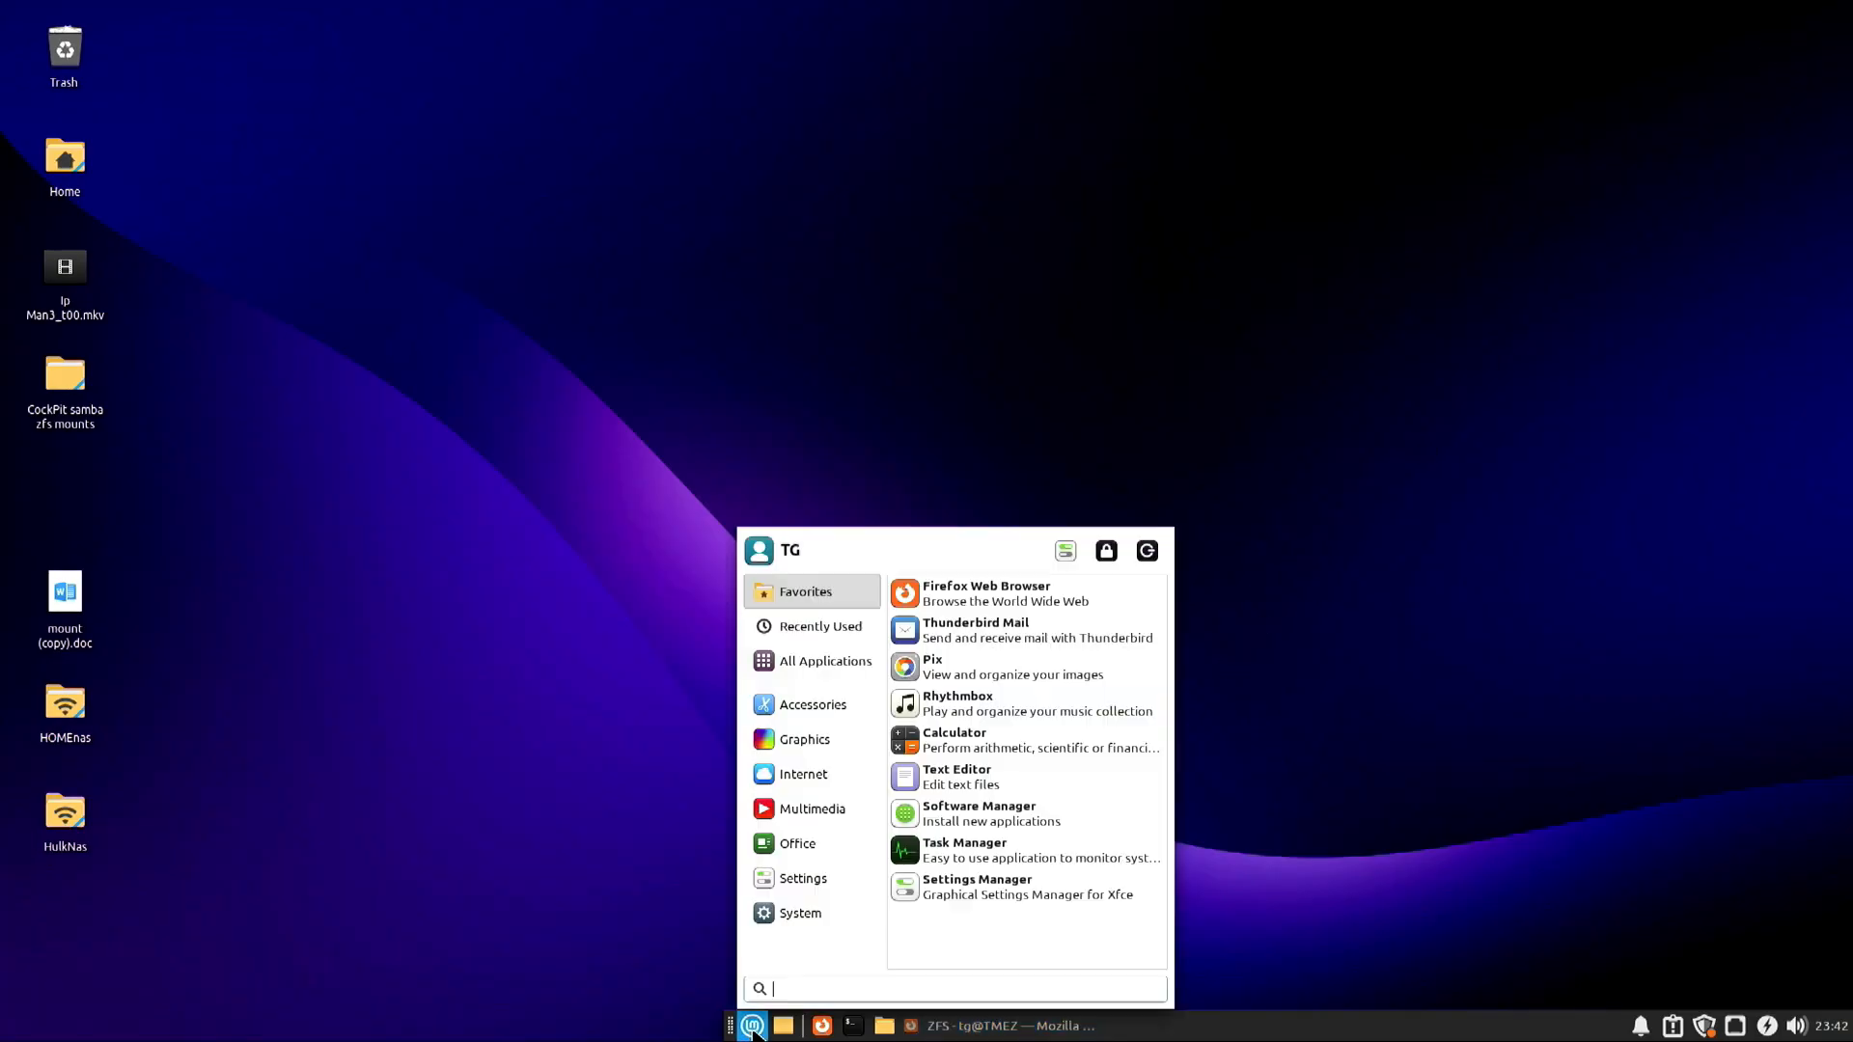
pyautogui.click(1146, 550)
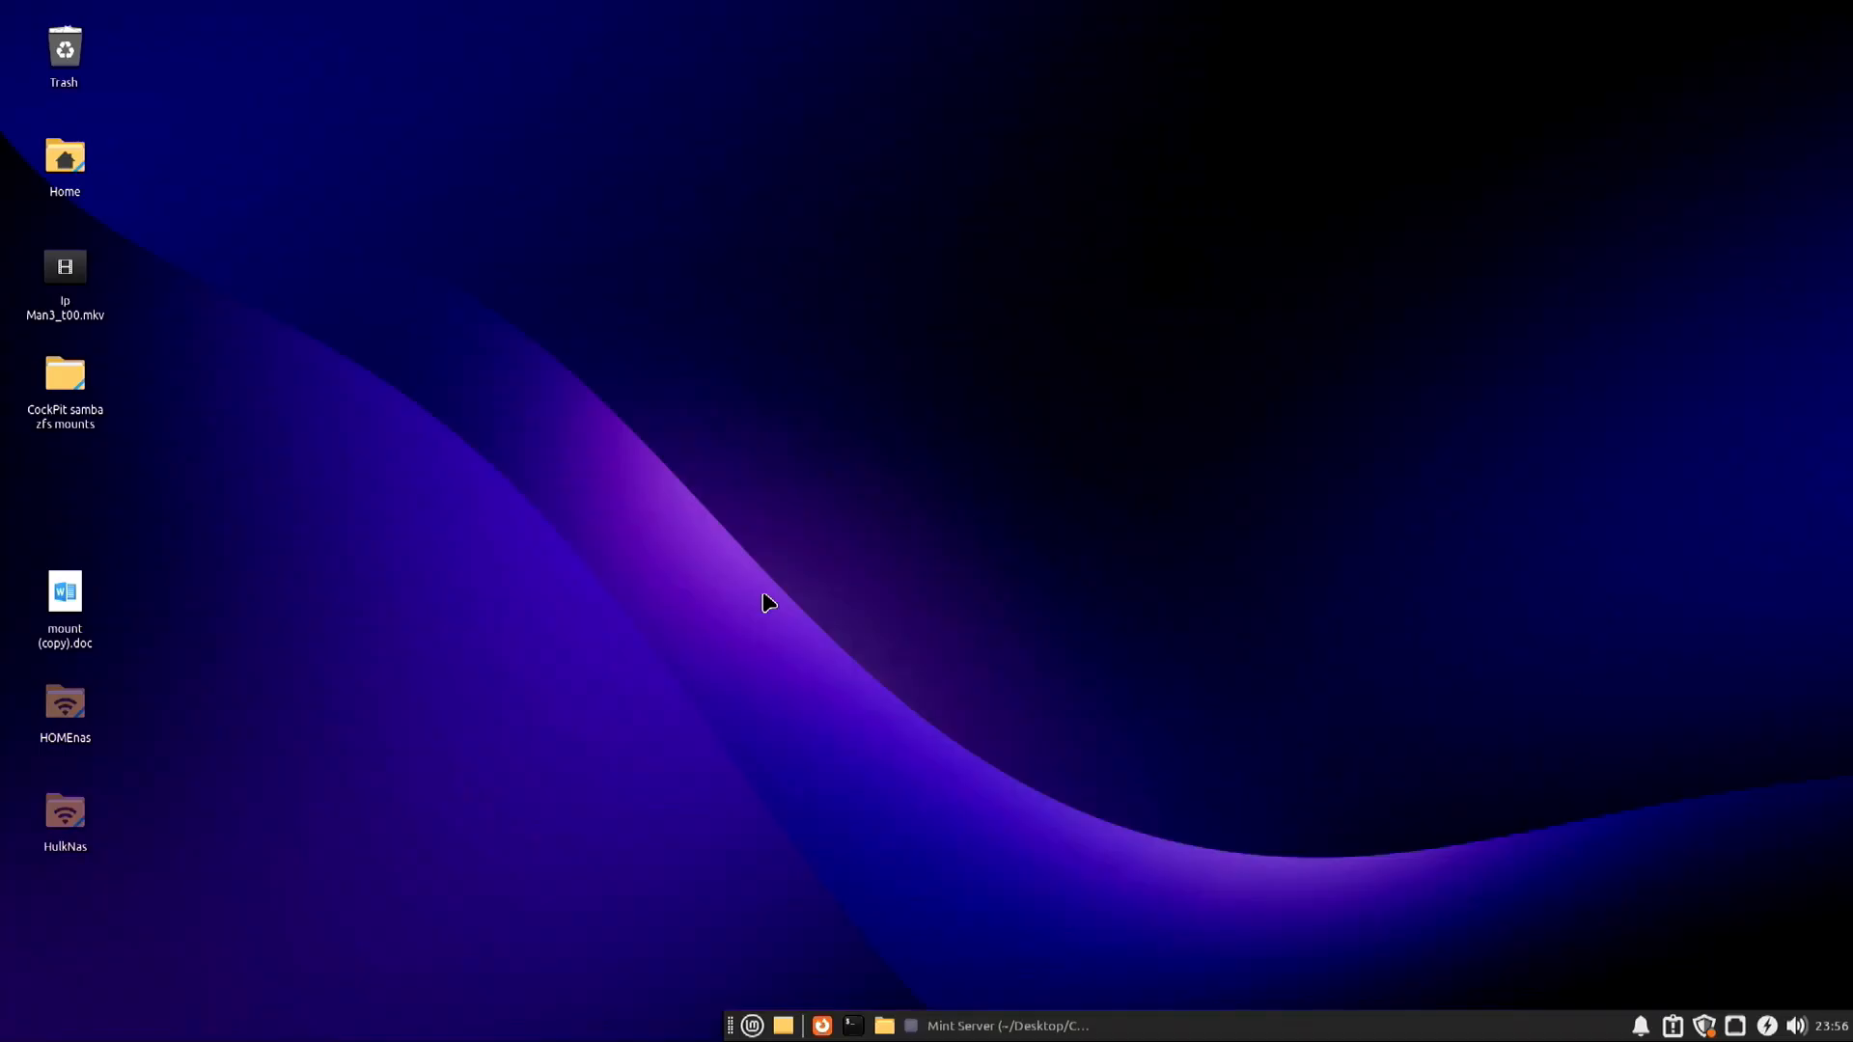
# Create a /Server directory from a terminal with sudo mkdir /Server, authorizing it with the account password.
pyautogui.click(854, 1026)
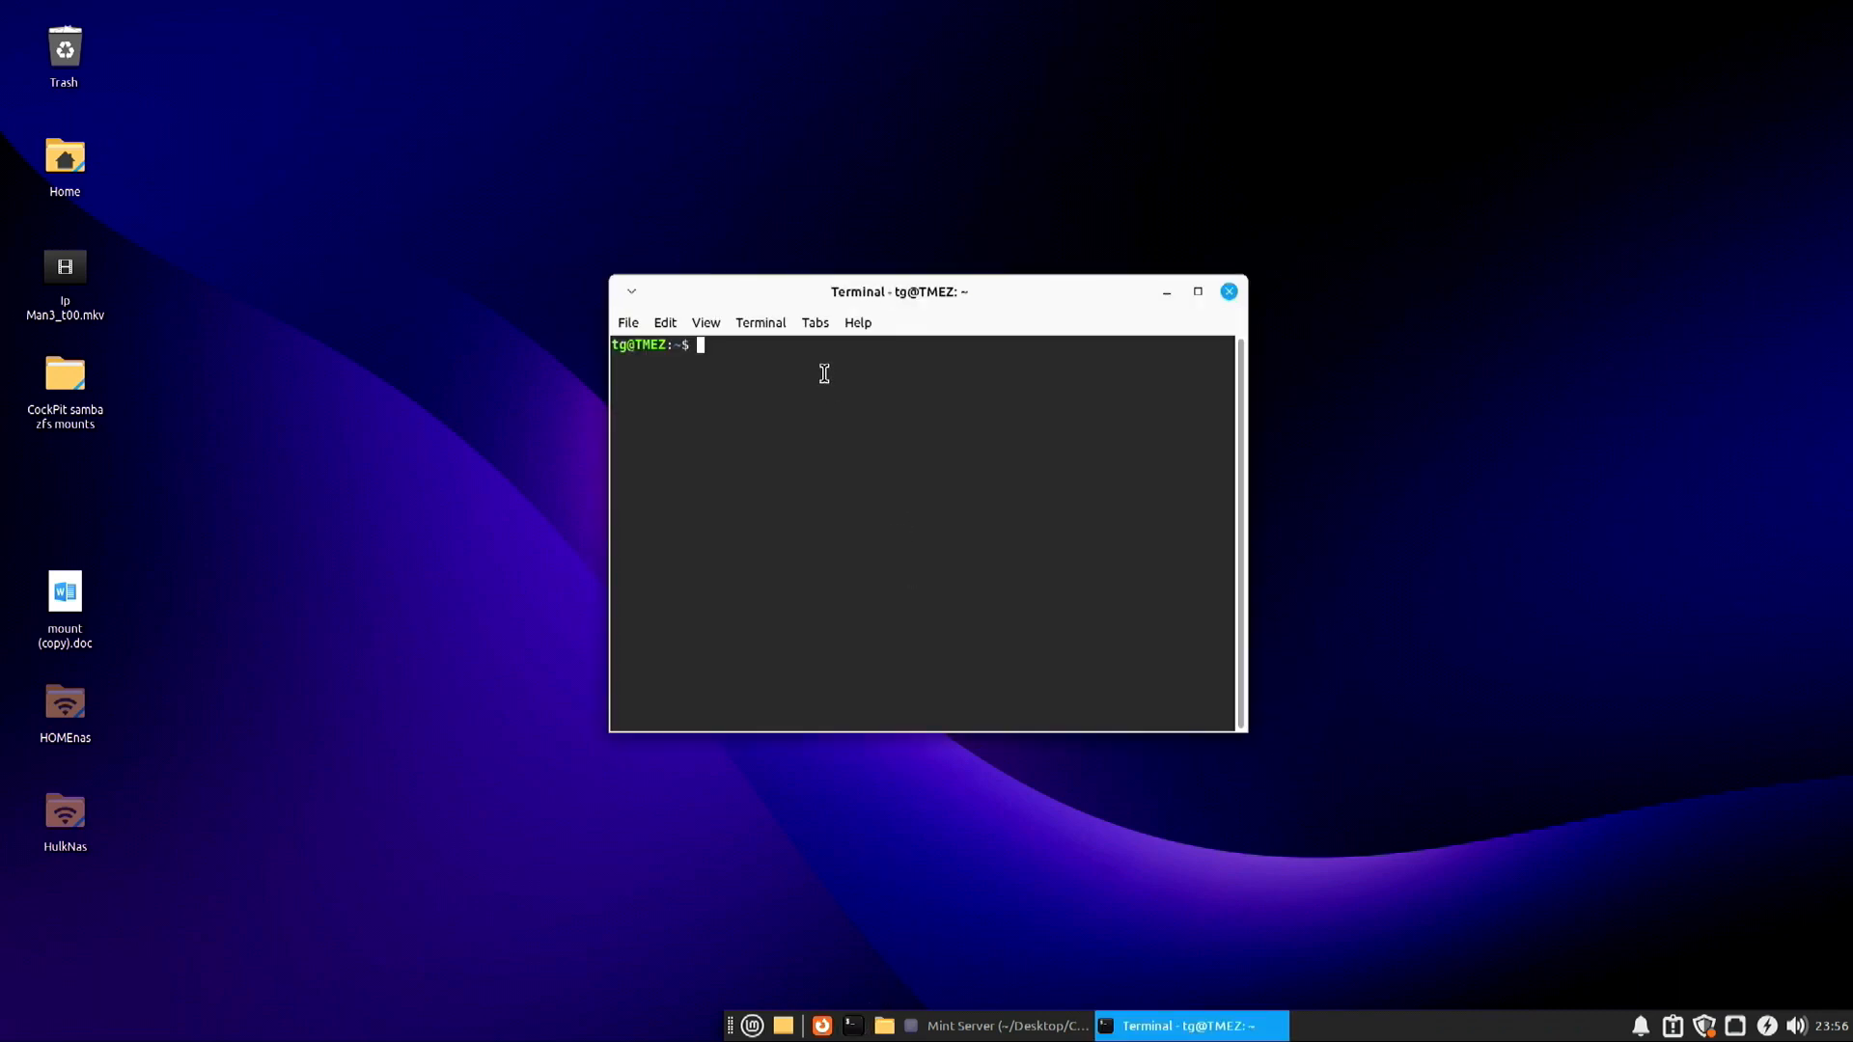
pyautogui.write('sudo mkdir /Server')
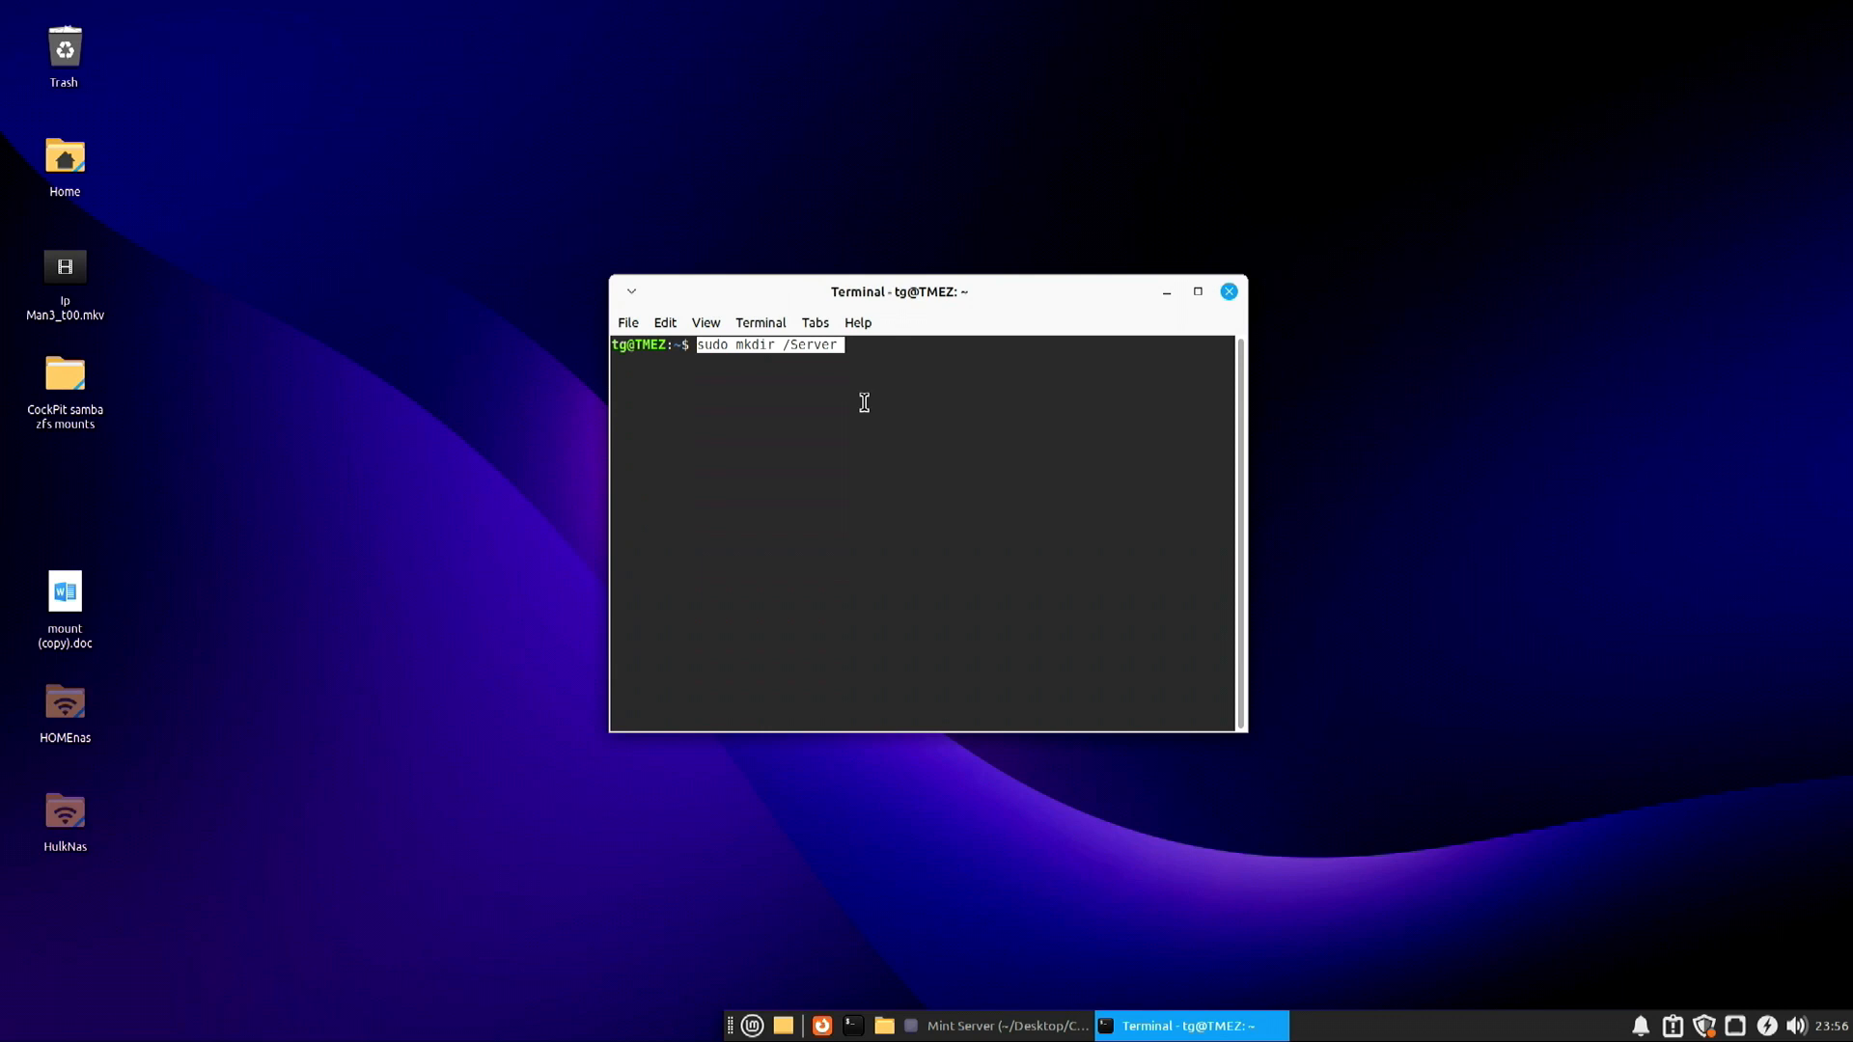
pyautogui.press('Return')
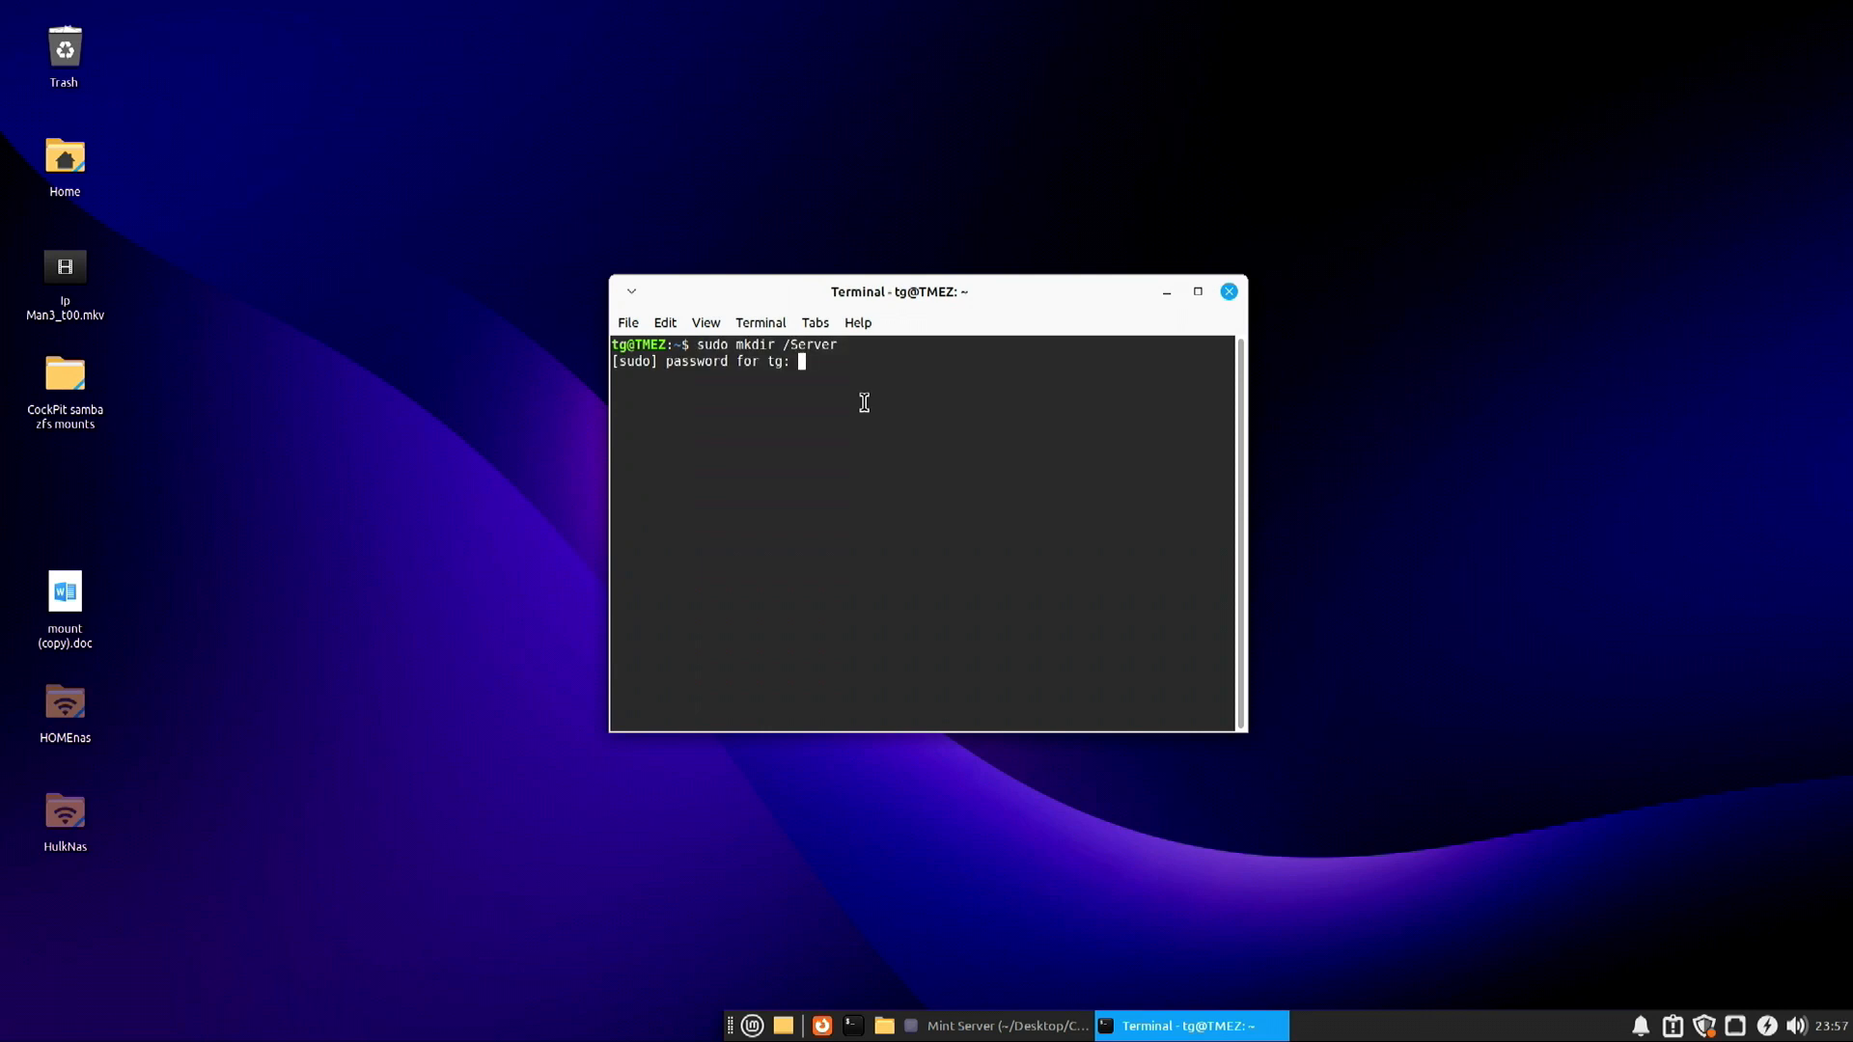
pyautogui.write('*******')
pyautogui.press('Return')
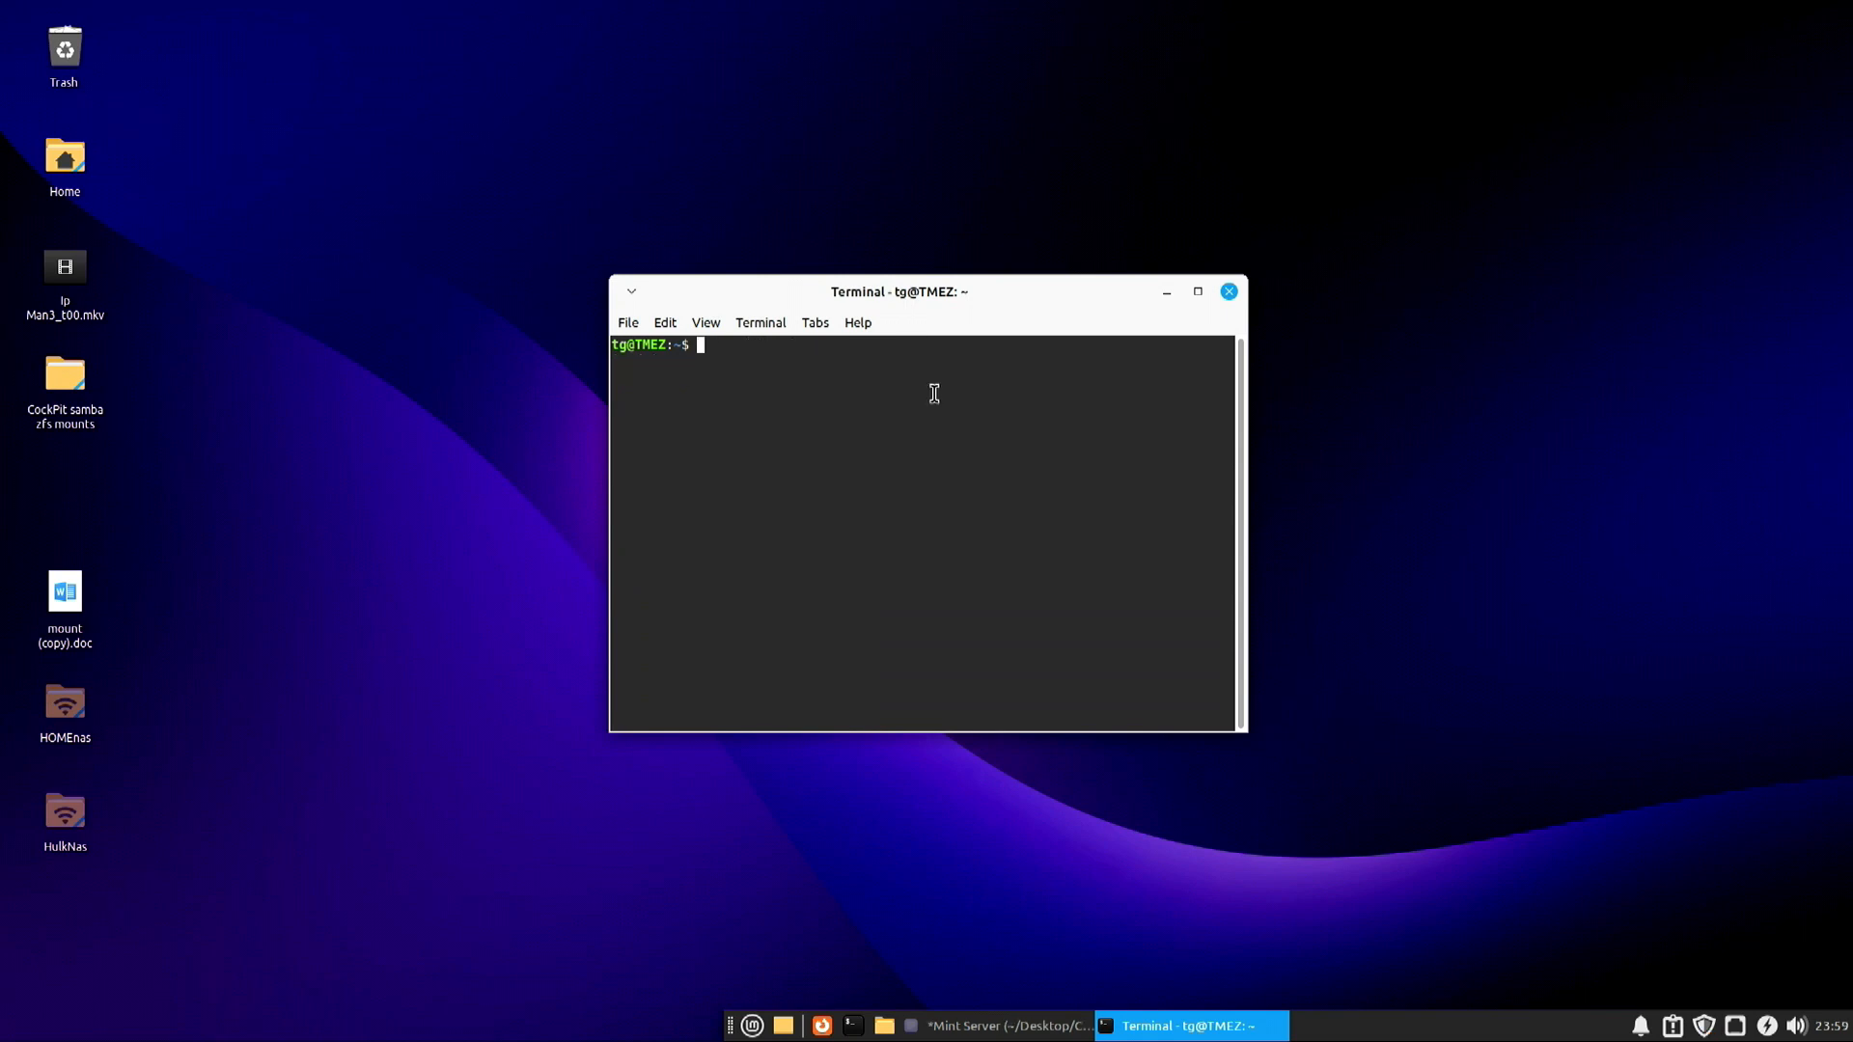
# Grant everyone full access to the server directory by running sudo chmod -R 777 /Server.
pyautogui.write('sudo chmod -R 777 /Server')
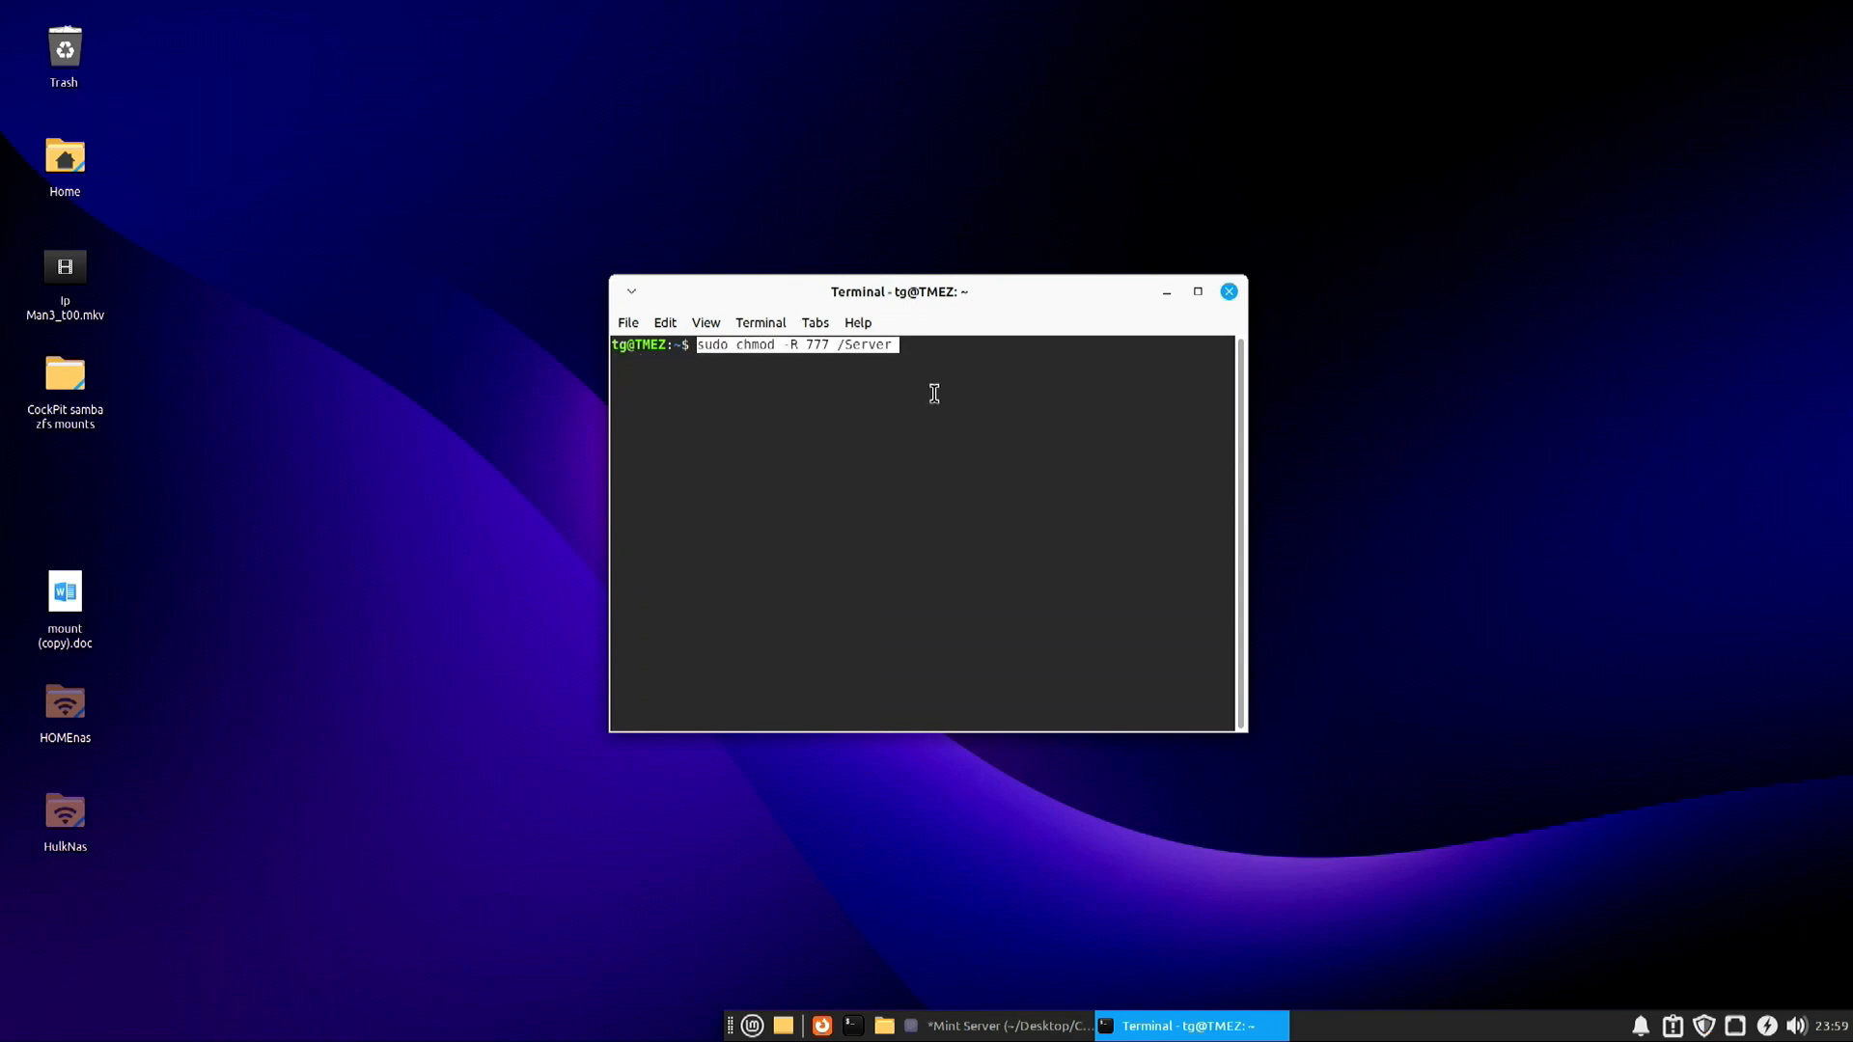
pyautogui.press('Right')
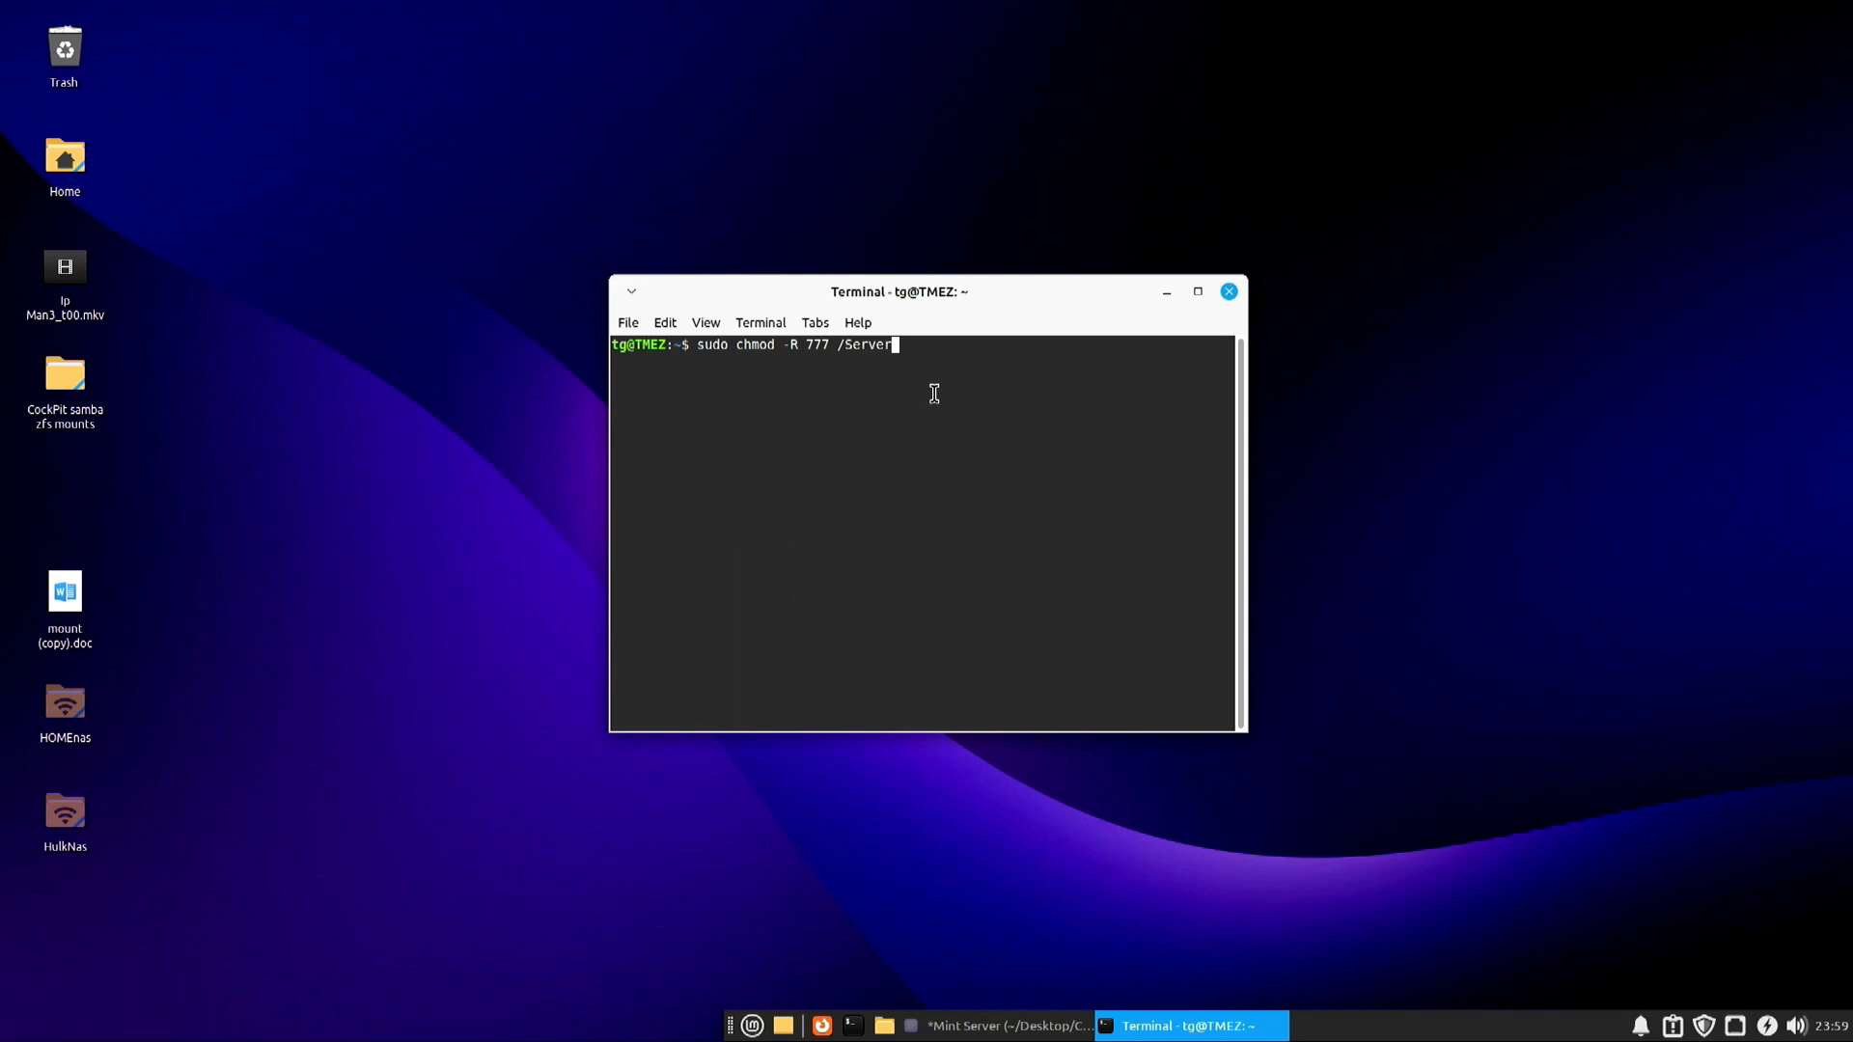
pyautogui.press('Return')
# Check the contents of the Server folder in the home directory in the file manager and delete that folder.
pyautogui.click(893, 1027)
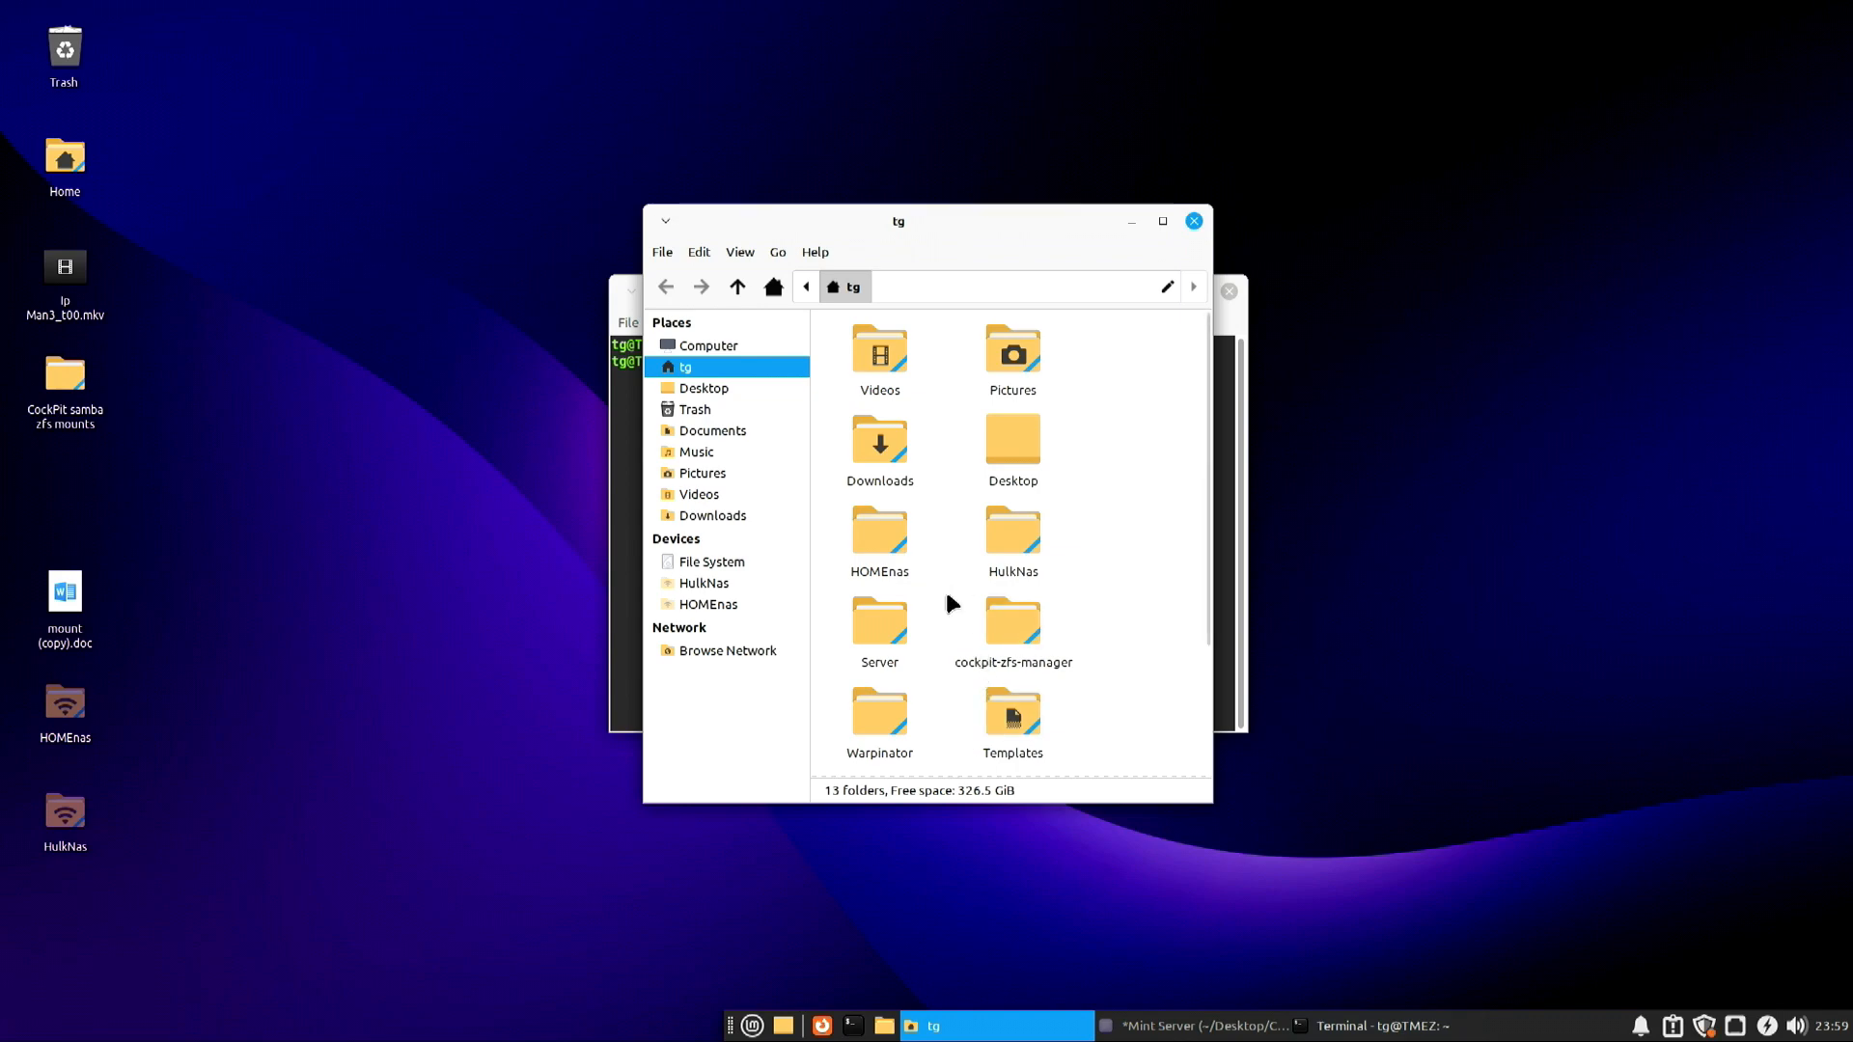
pyautogui.rightClick(881, 628)
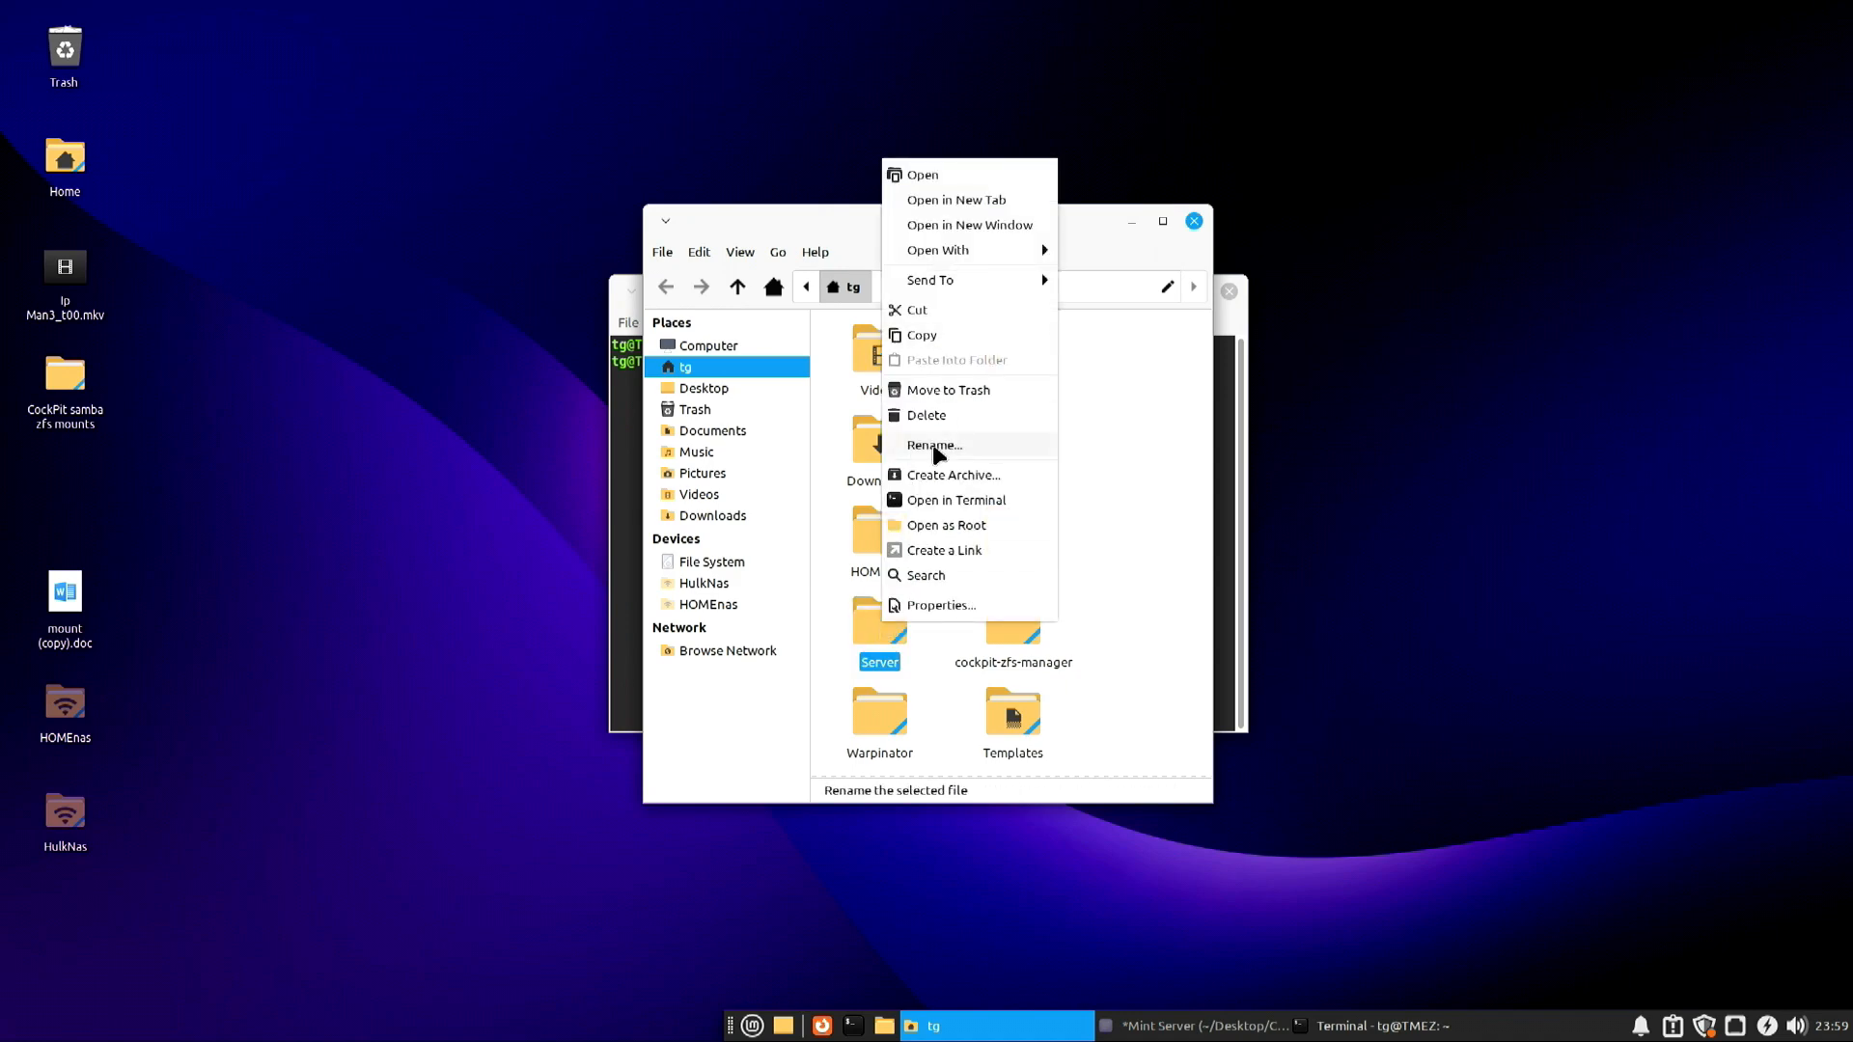
pyautogui.click(1110, 502)
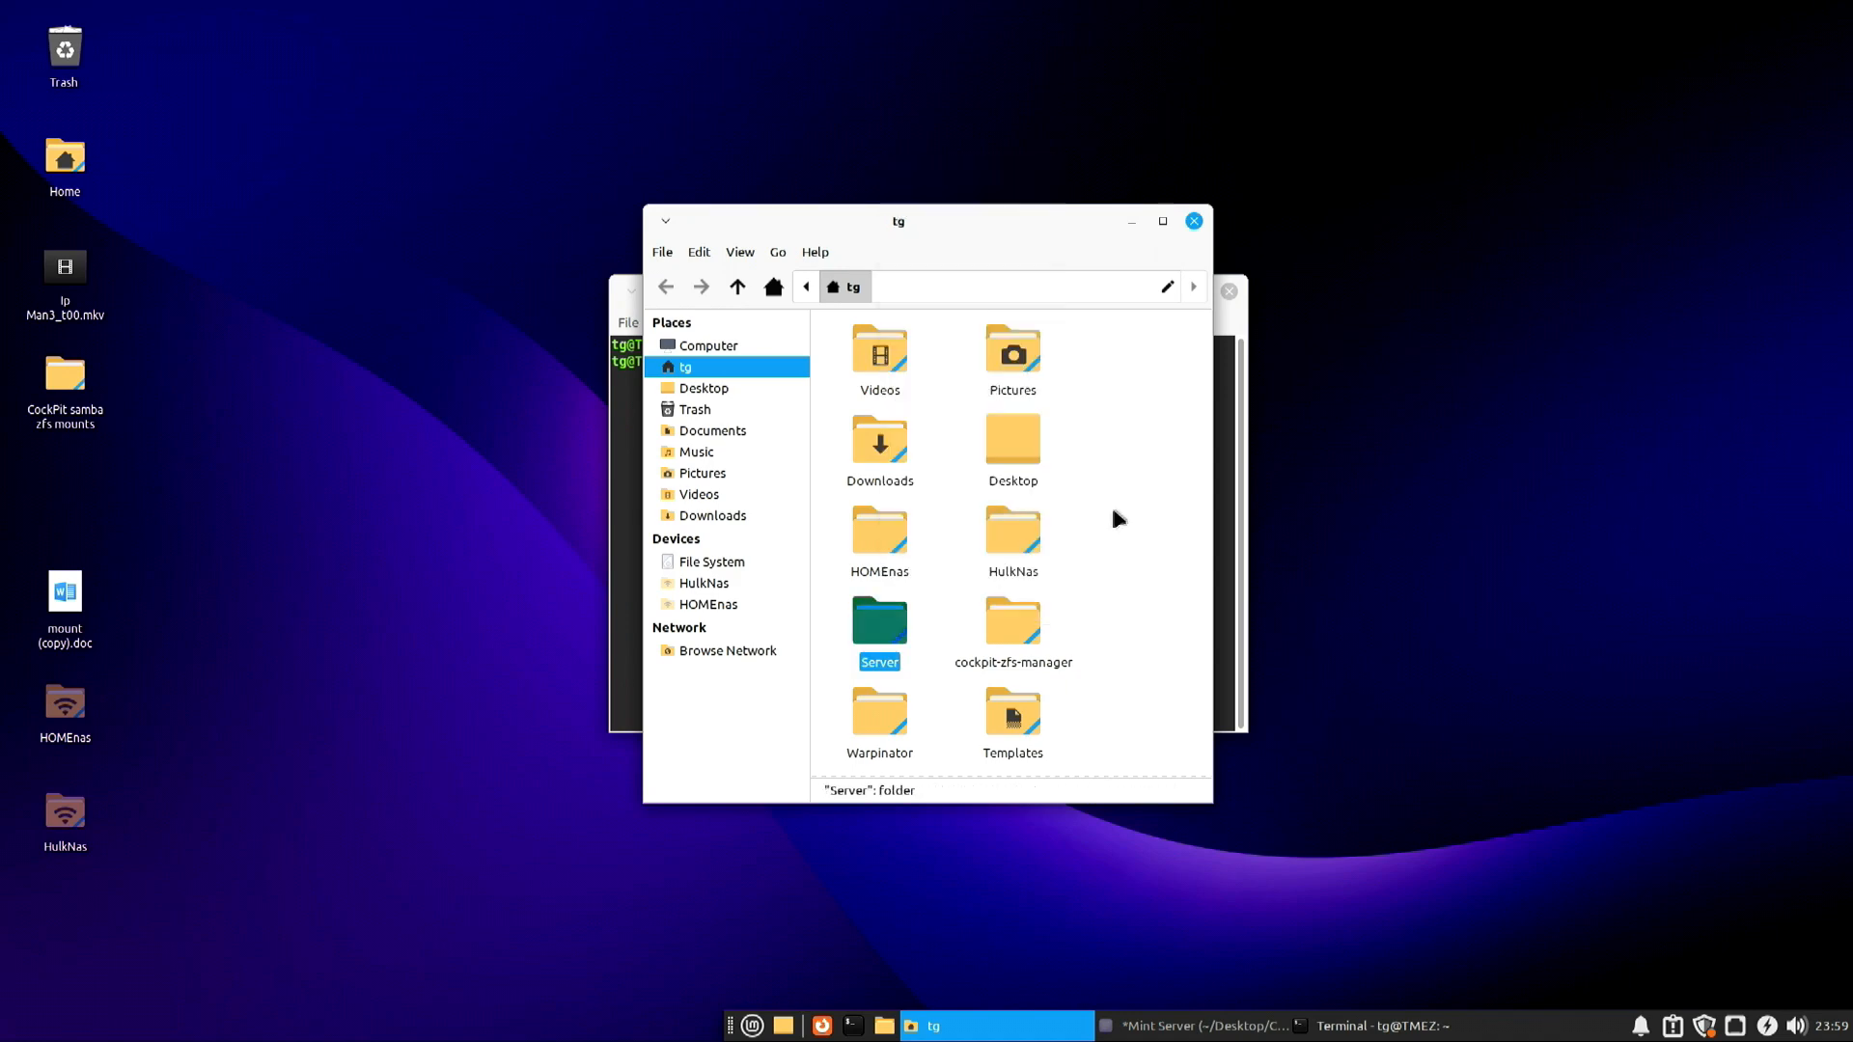
pyautogui.doubleClick(883, 623)
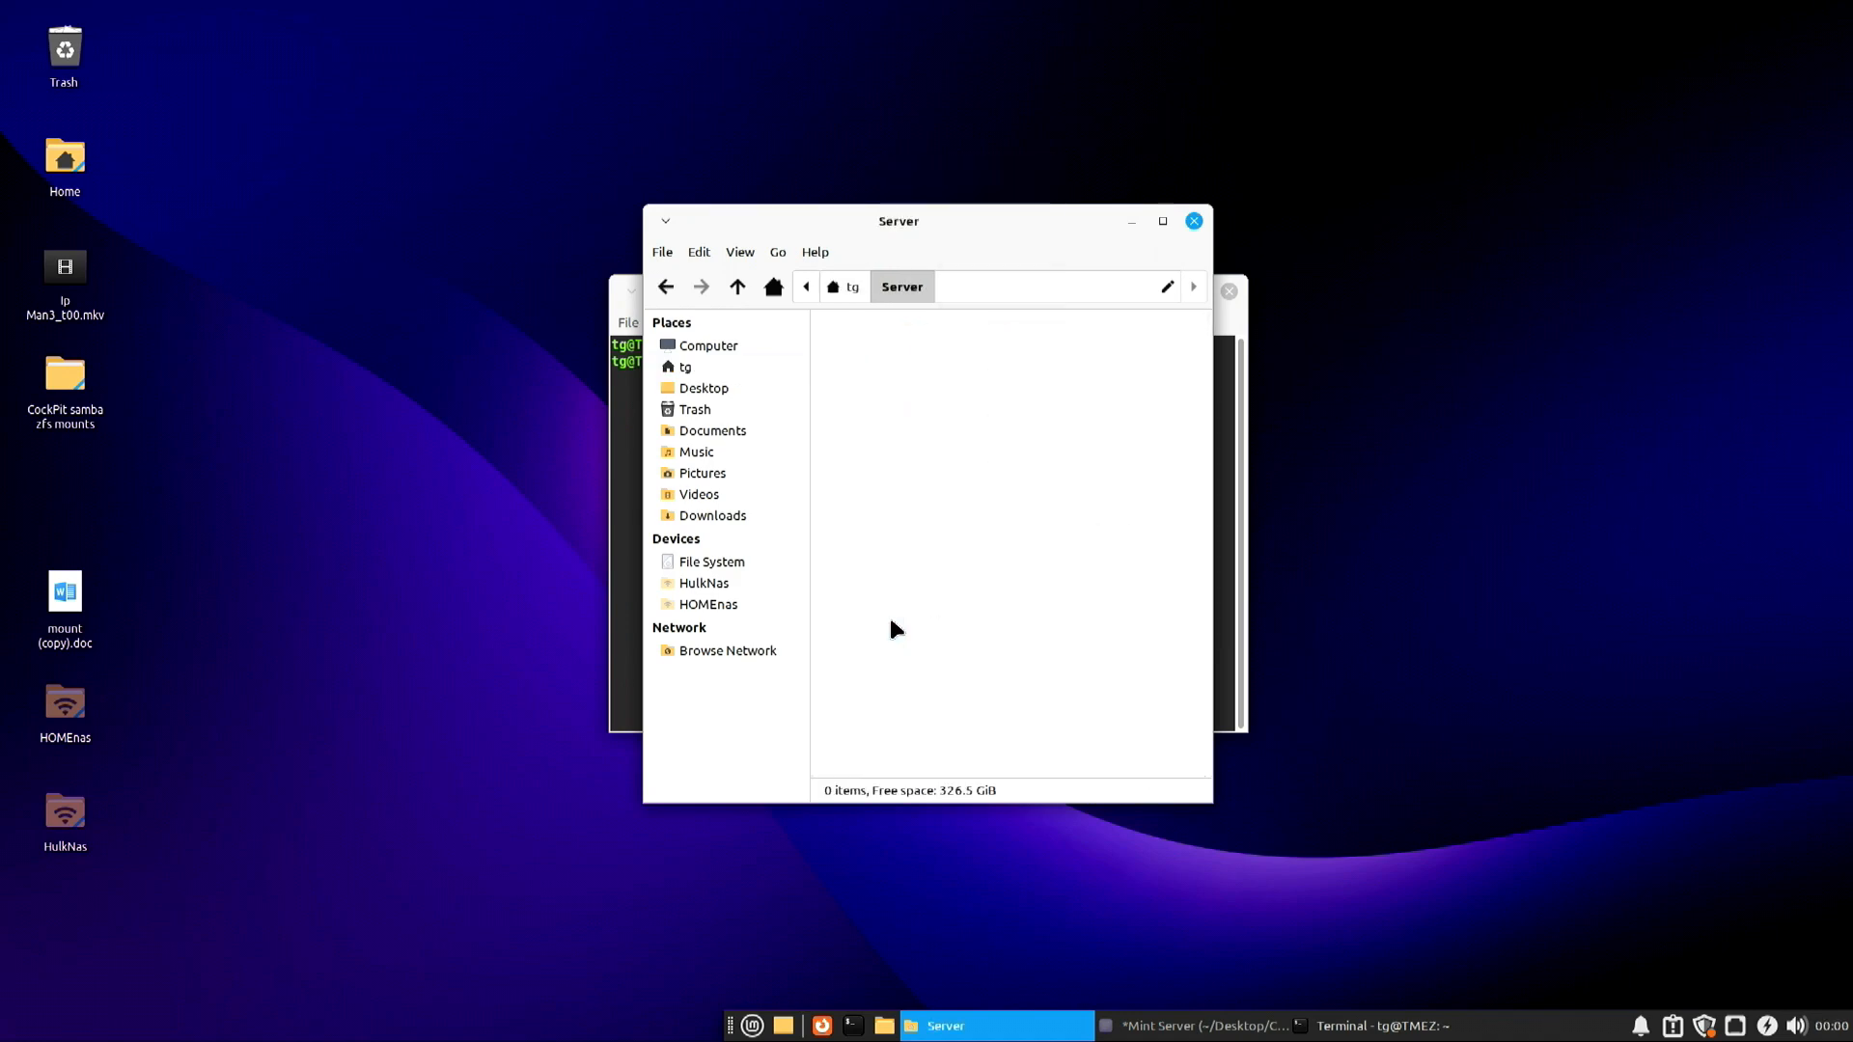
pyautogui.click(677, 291)
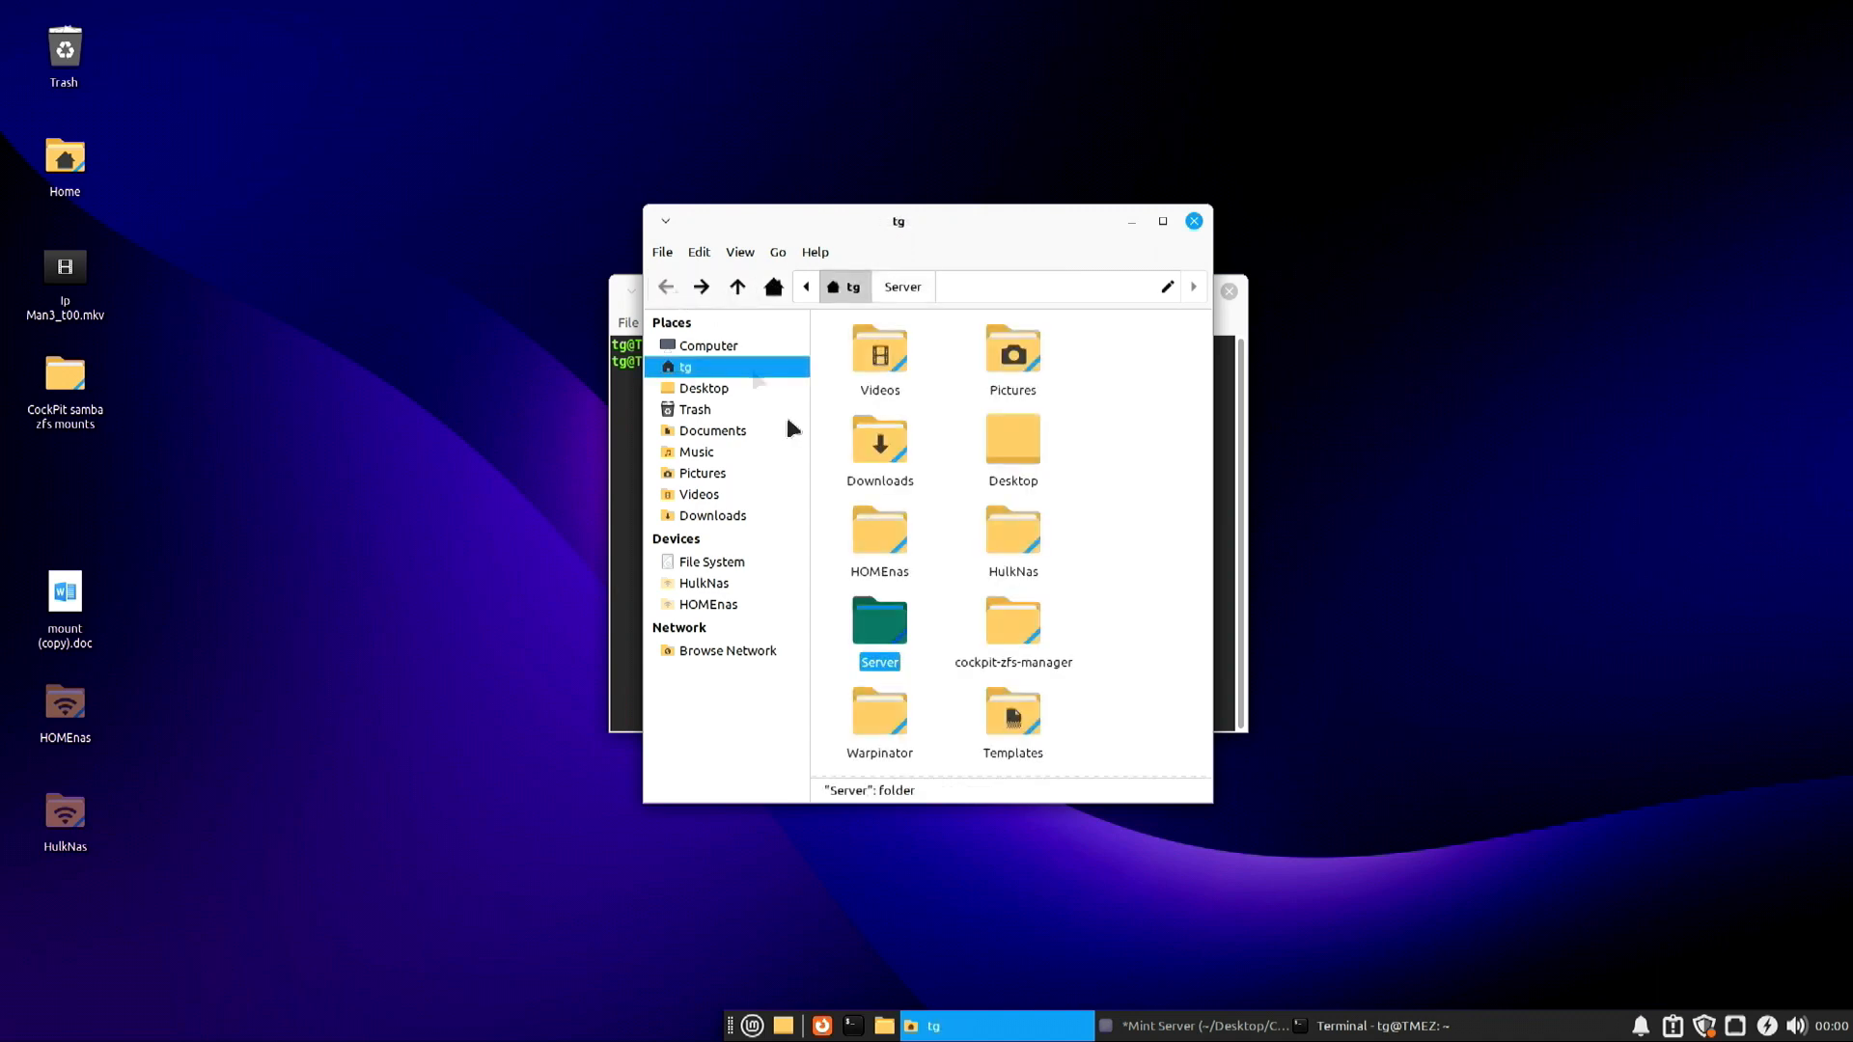
pyautogui.rightClick(885, 607)
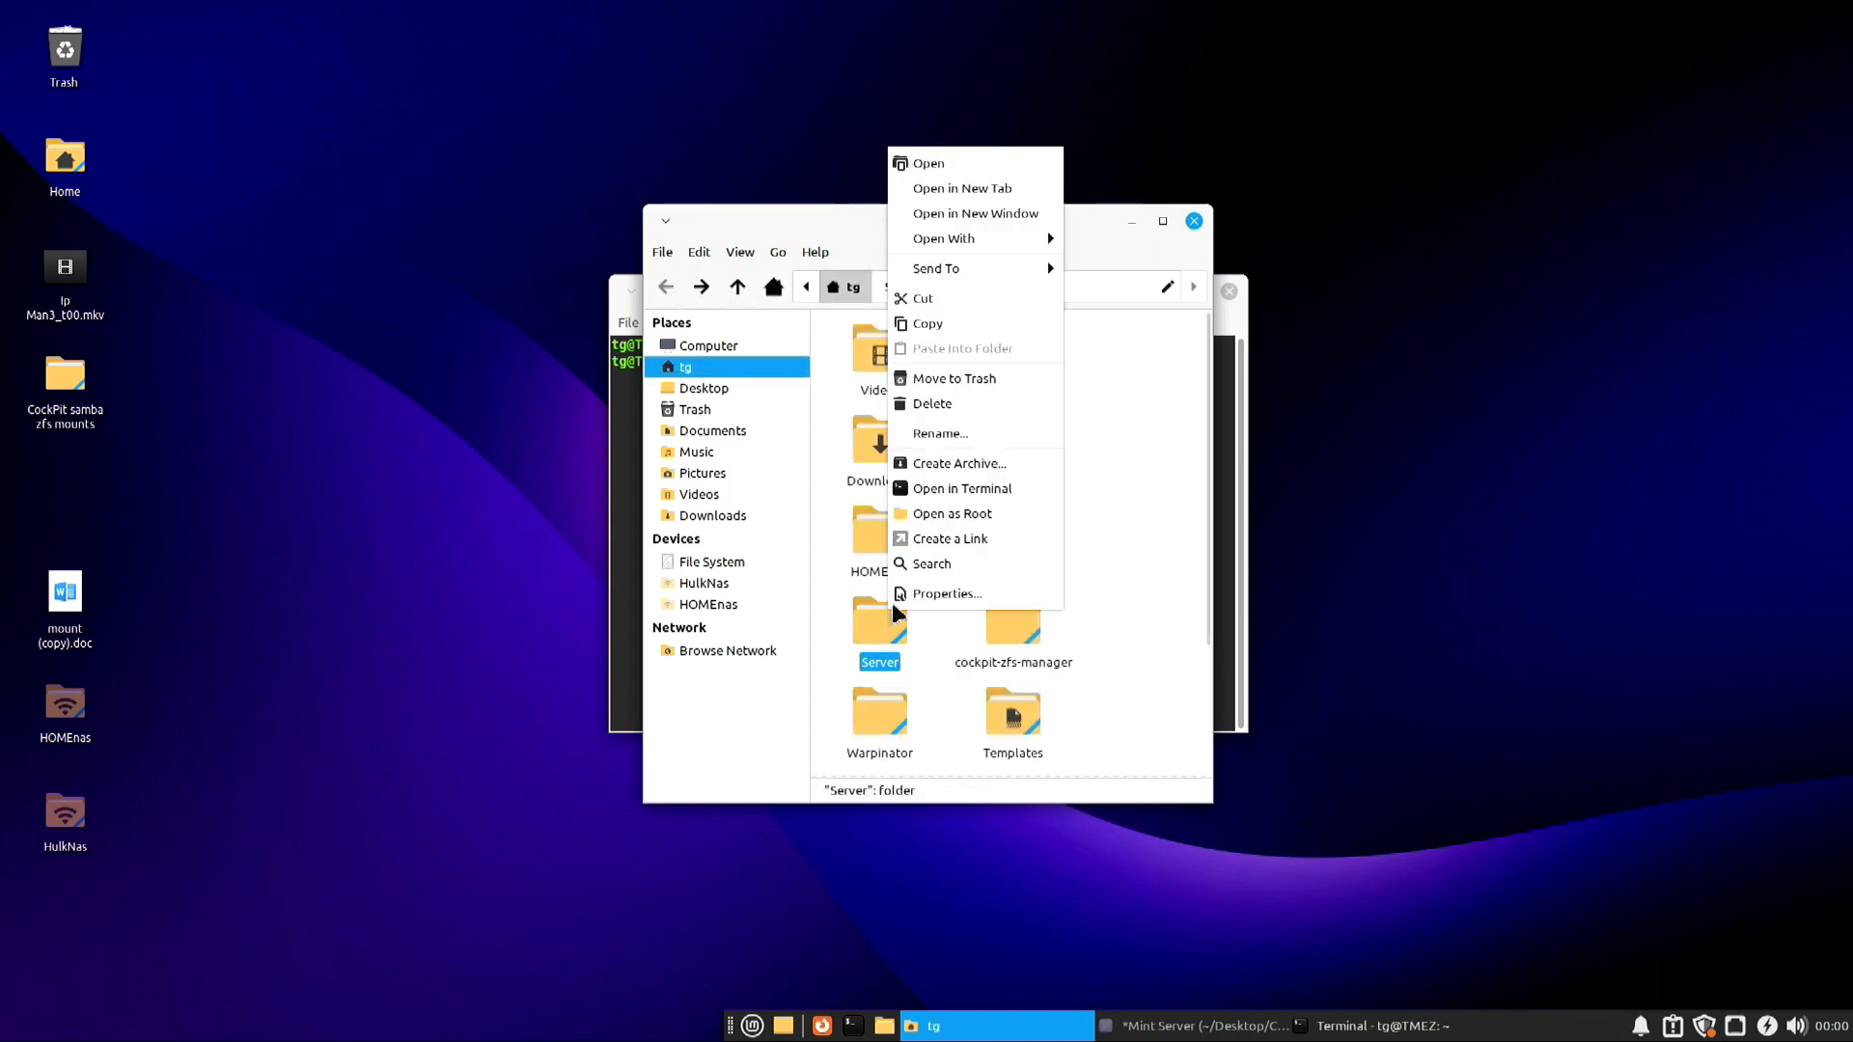
pyautogui.click(945, 405)
pyautogui.click(1024, 580)
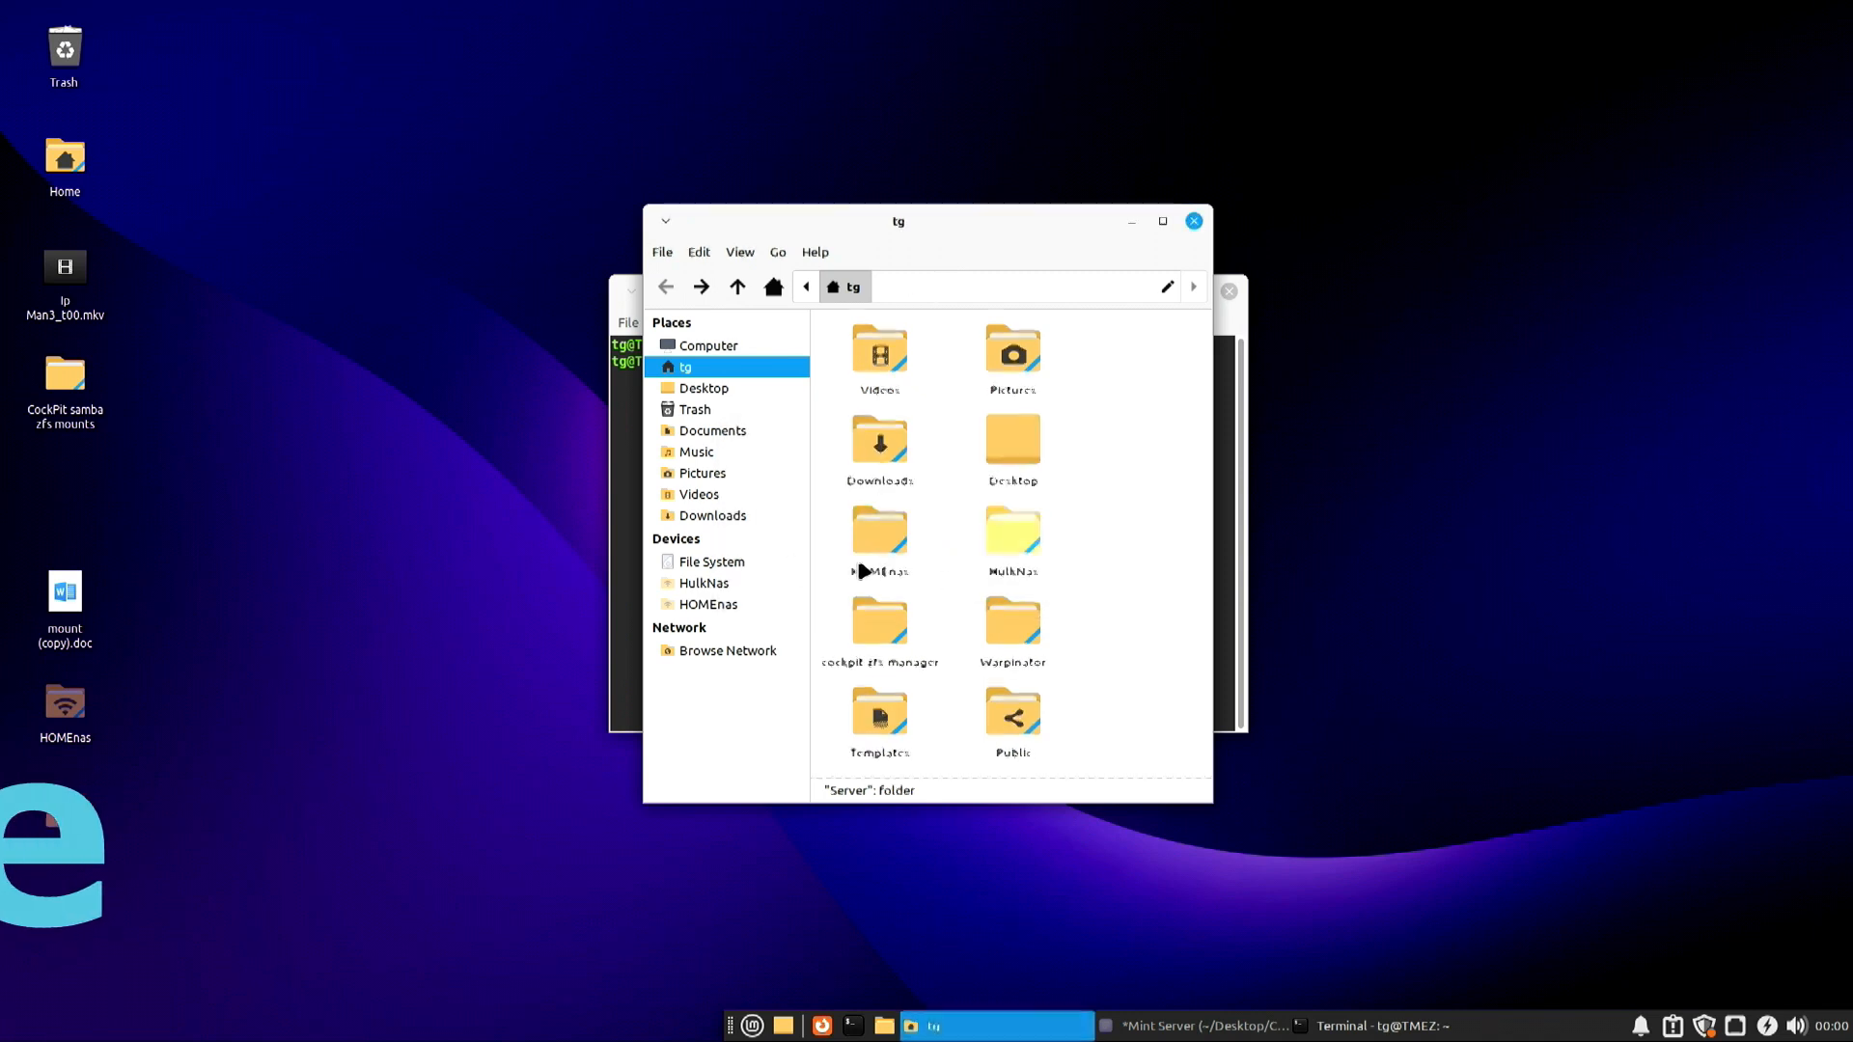
# Create a folder named Media inside the Server folder at the root of the file system, and minimize the file manager.
pyautogui.click(716, 565)
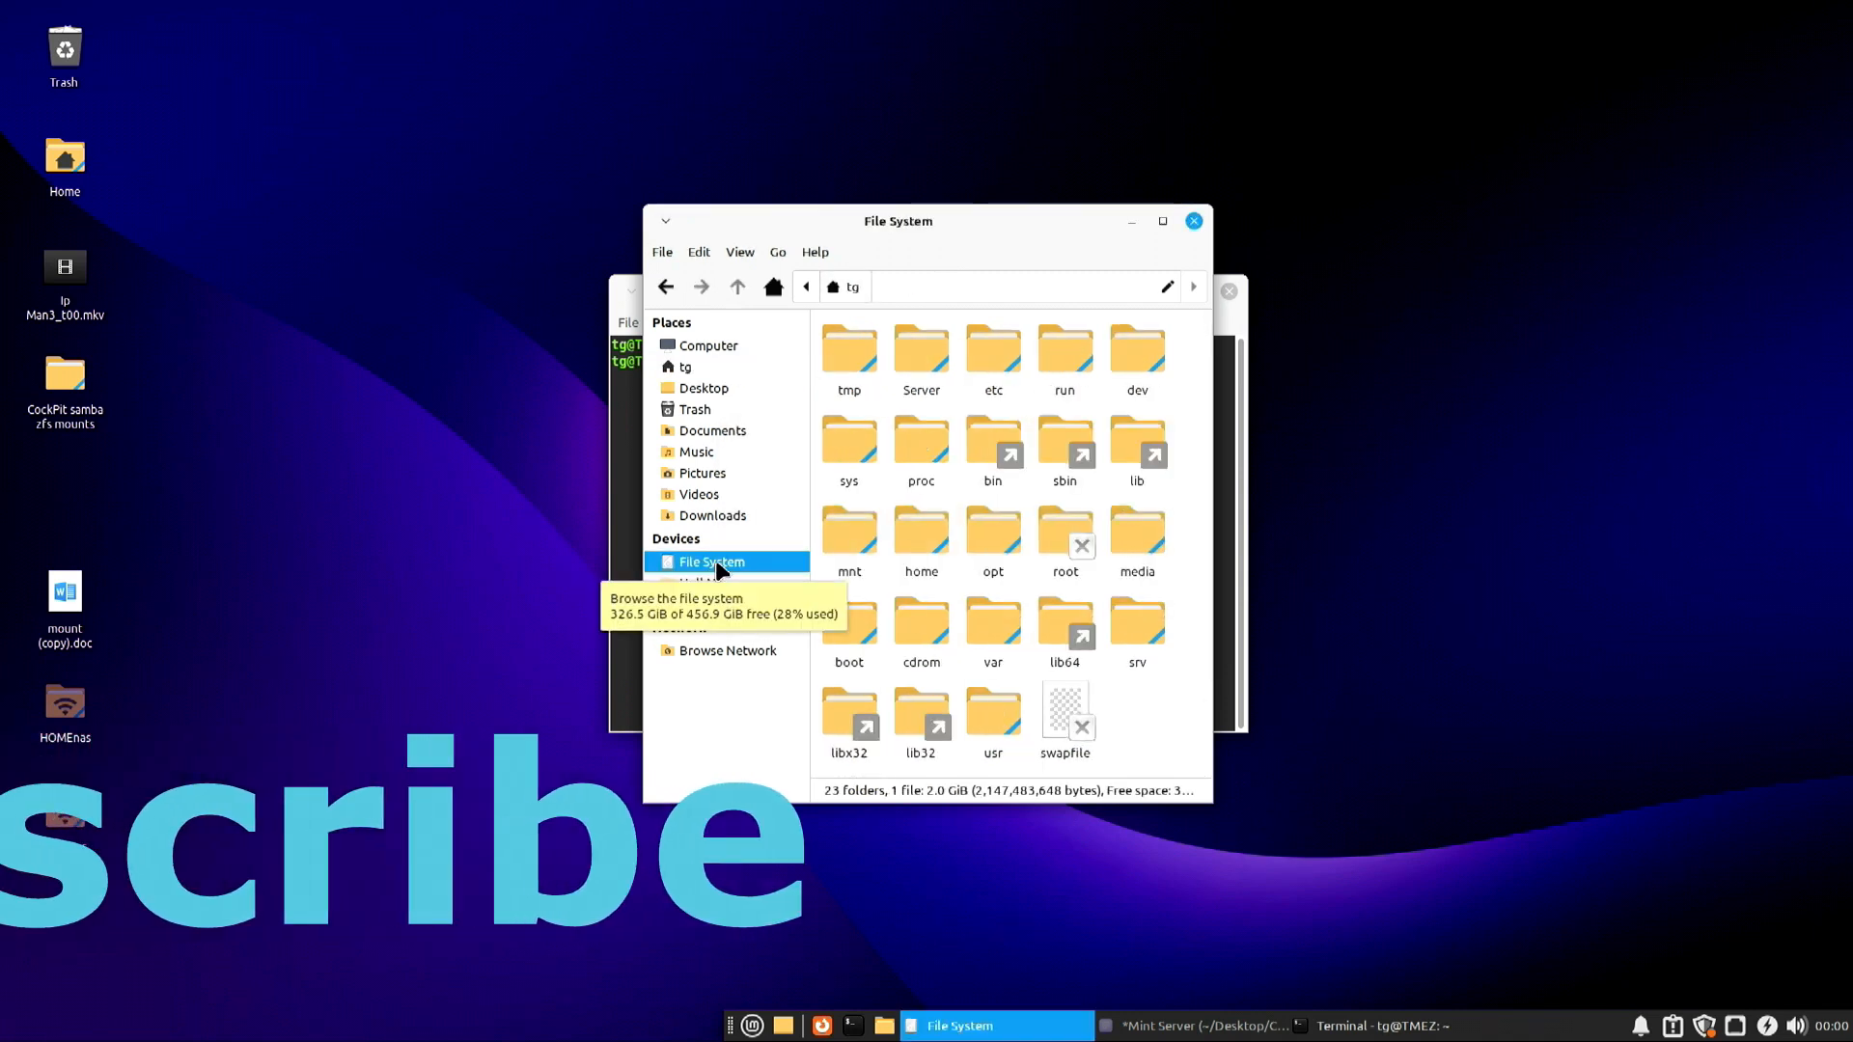
pyautogui.doubleClick(927, 360)
pyautogui.rightClick(881, 403)
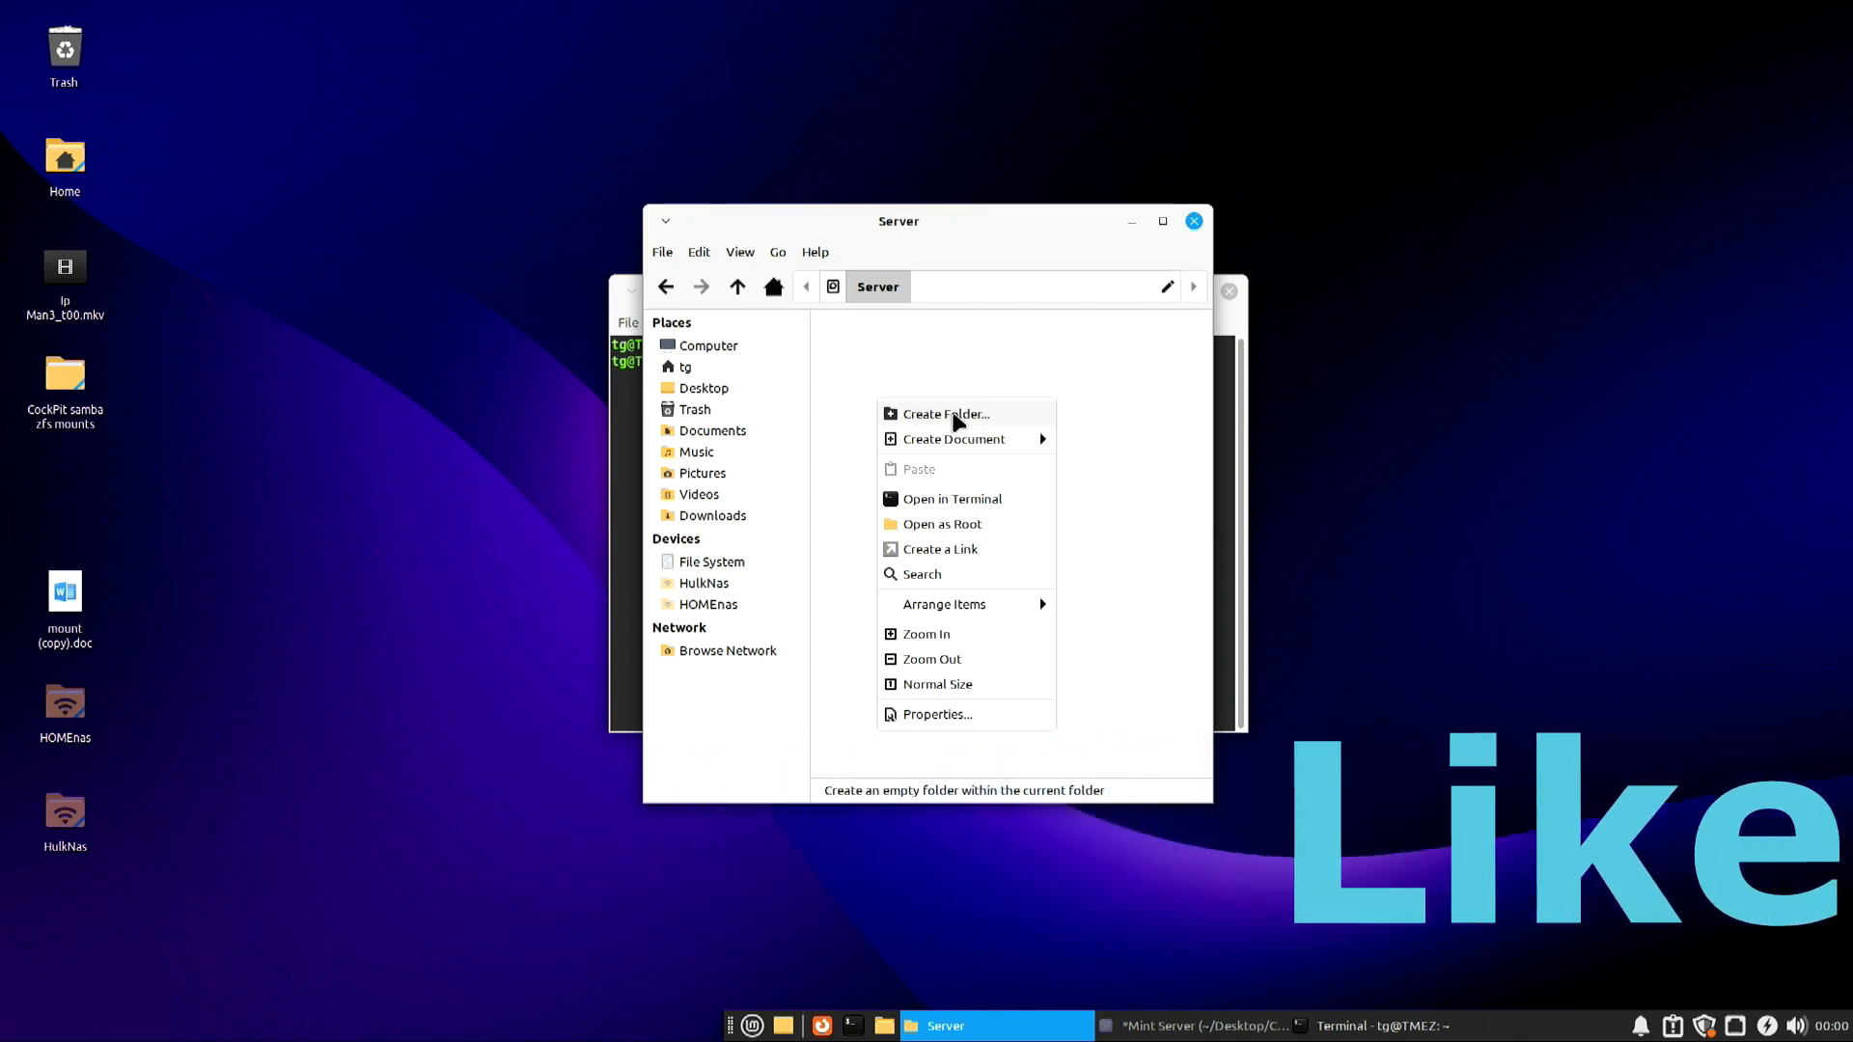
pyautogui.click(954, 415)
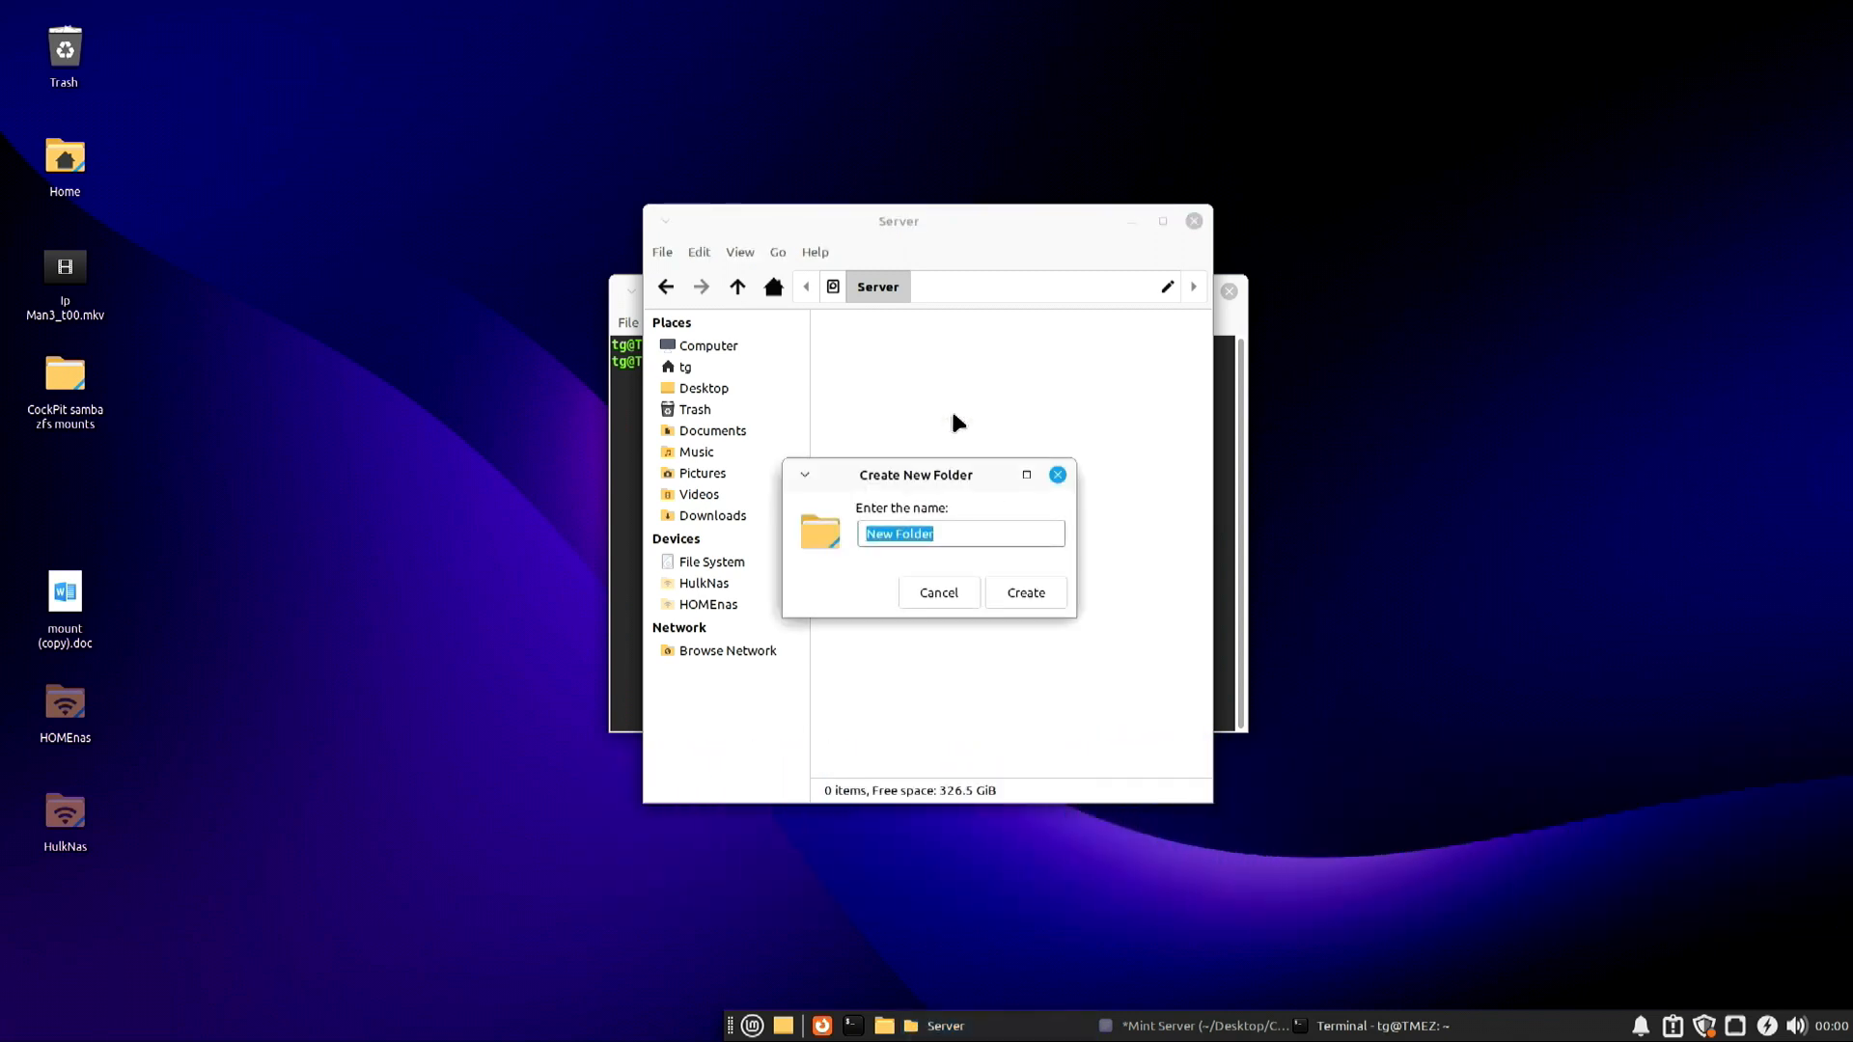
pyautogui.write('Meda')
pyautogui.press('BackSpace')
pyautogui.write('ia')
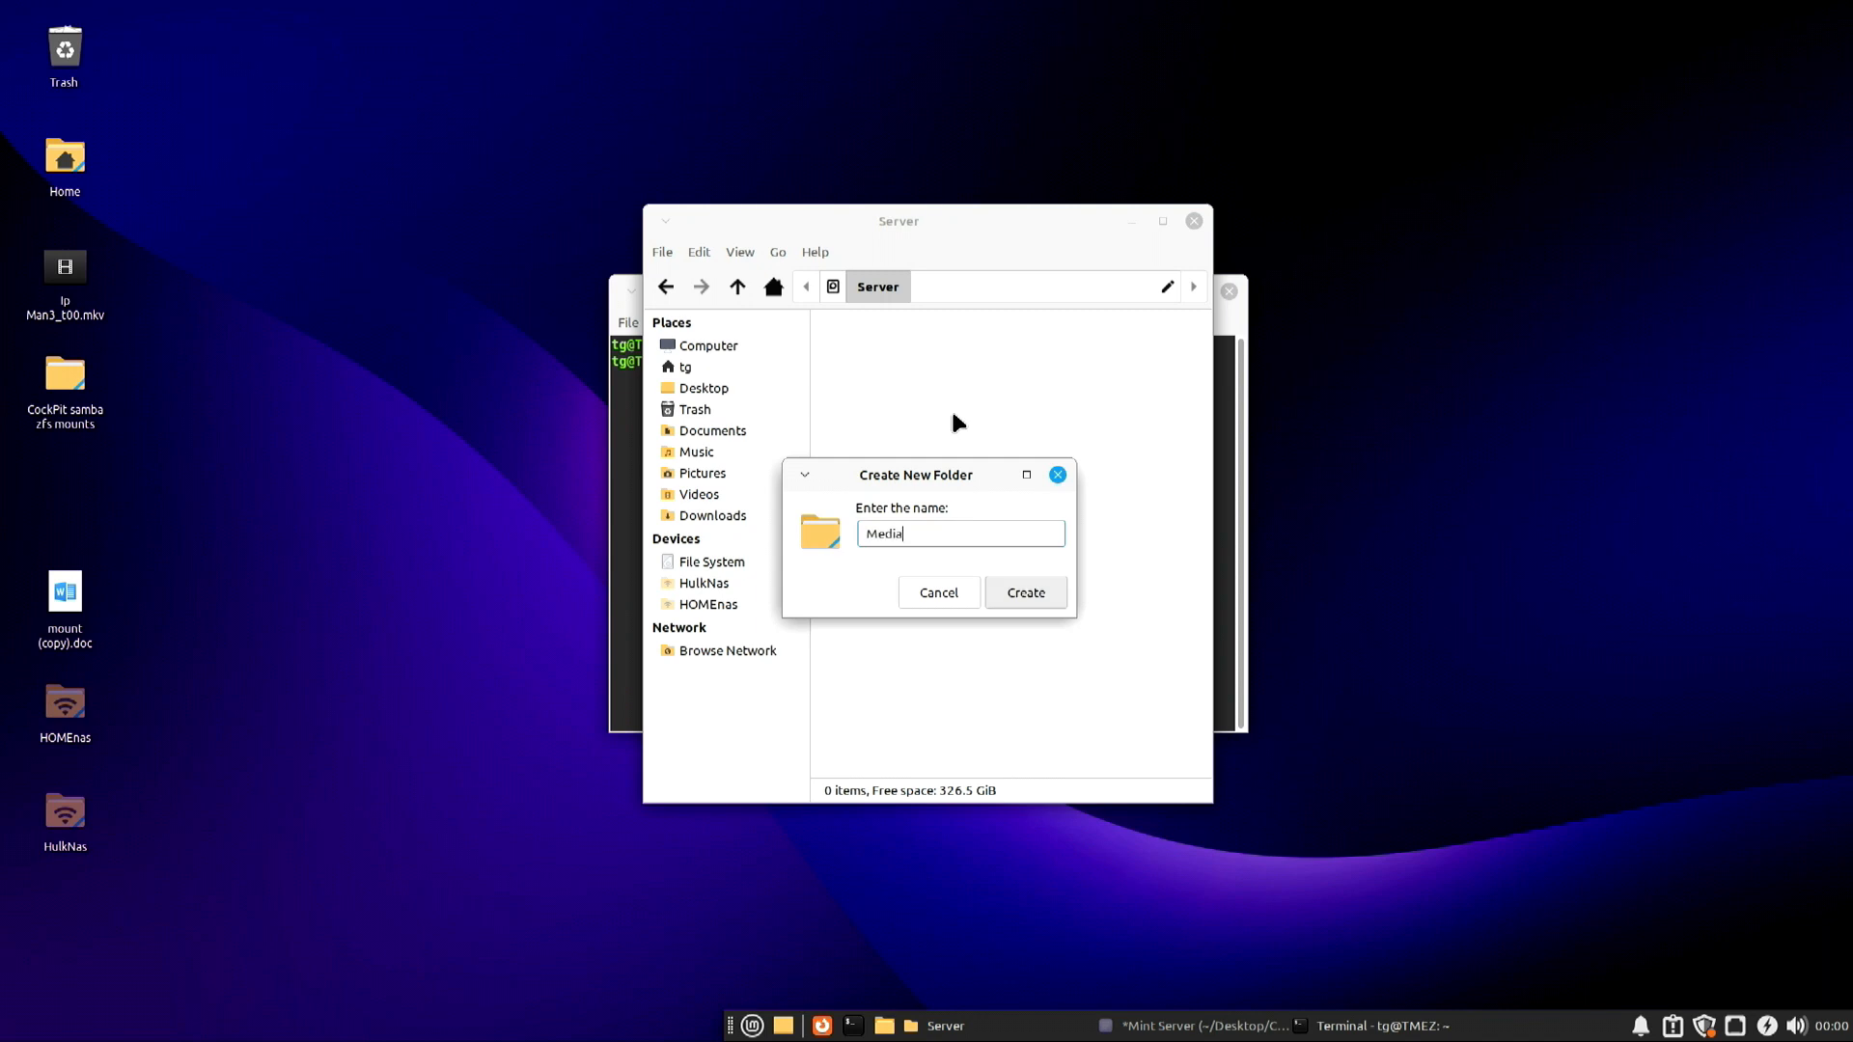
pyautogui.press('Return')
pyautogui.click(1130, 222)
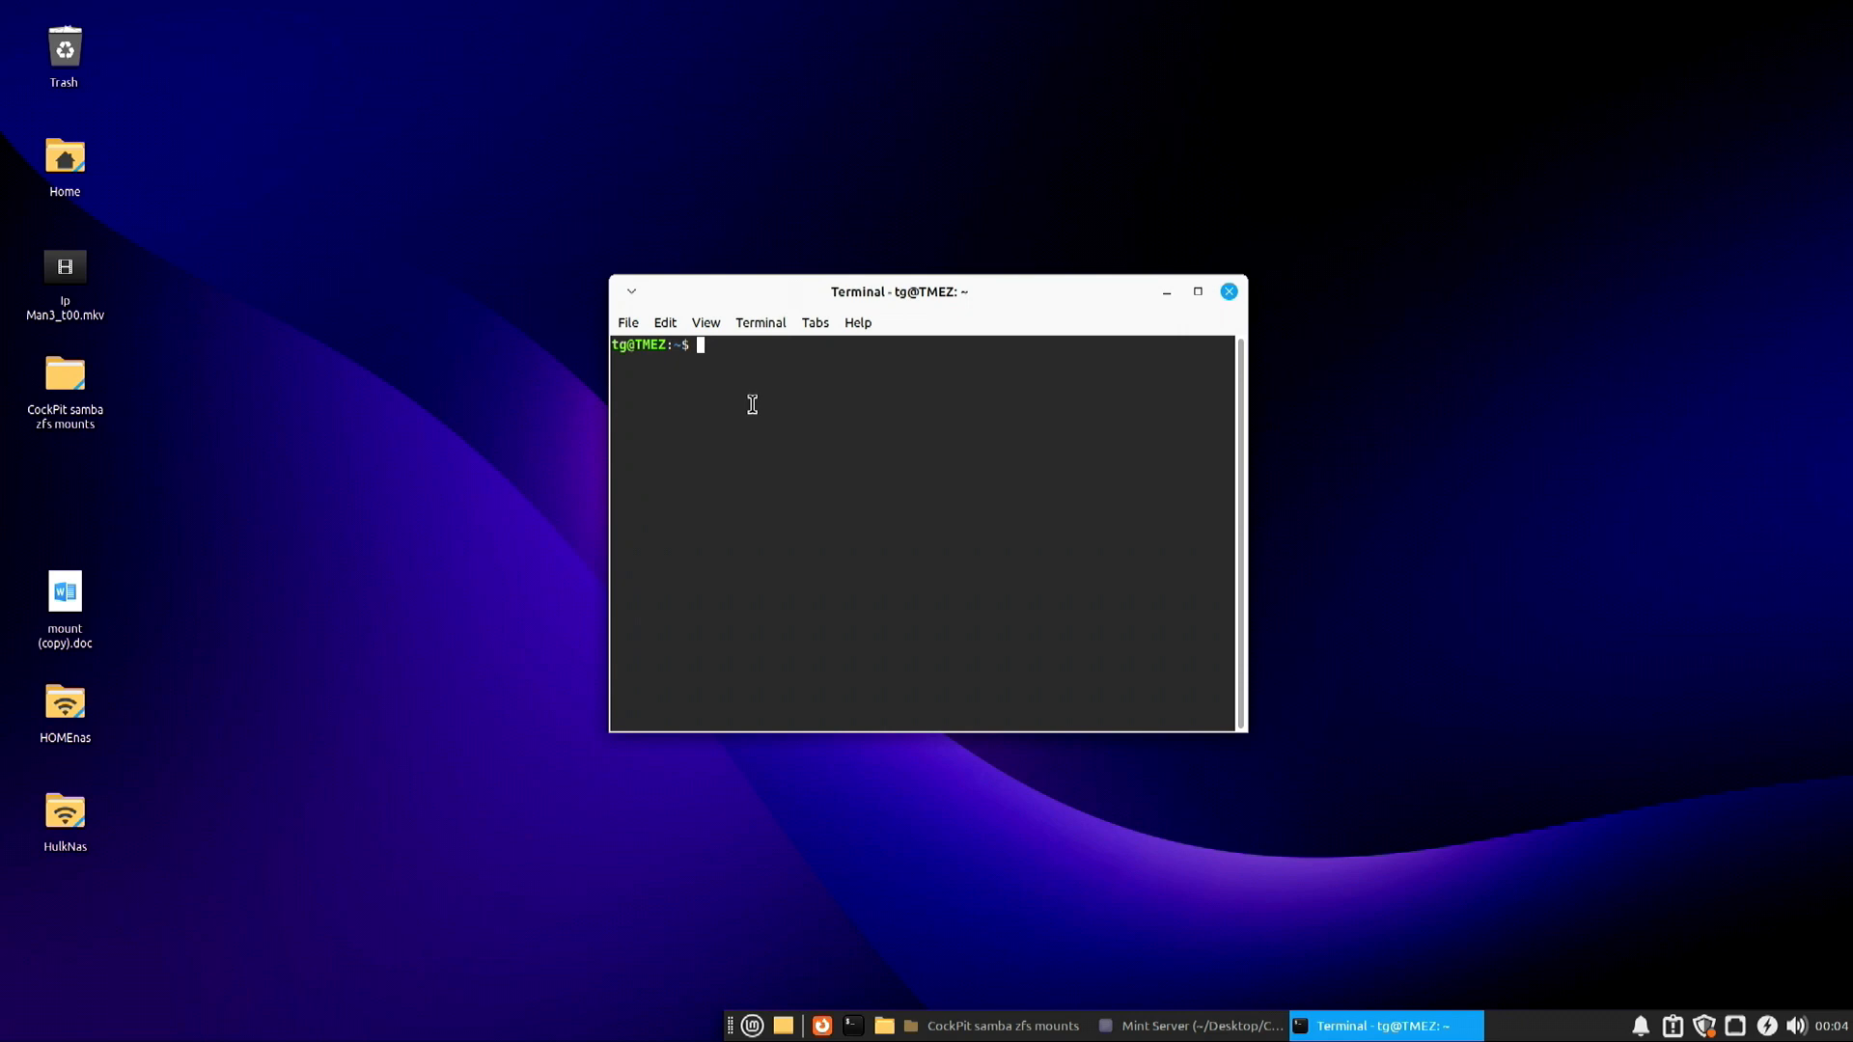
# Mount the pool on the media folder with sudo zfs set mountpoint=/Server/Media/ Store, entering the account password.
pyautogui.write('sudo zfs set mountpoint=/Server/Media/ Store')
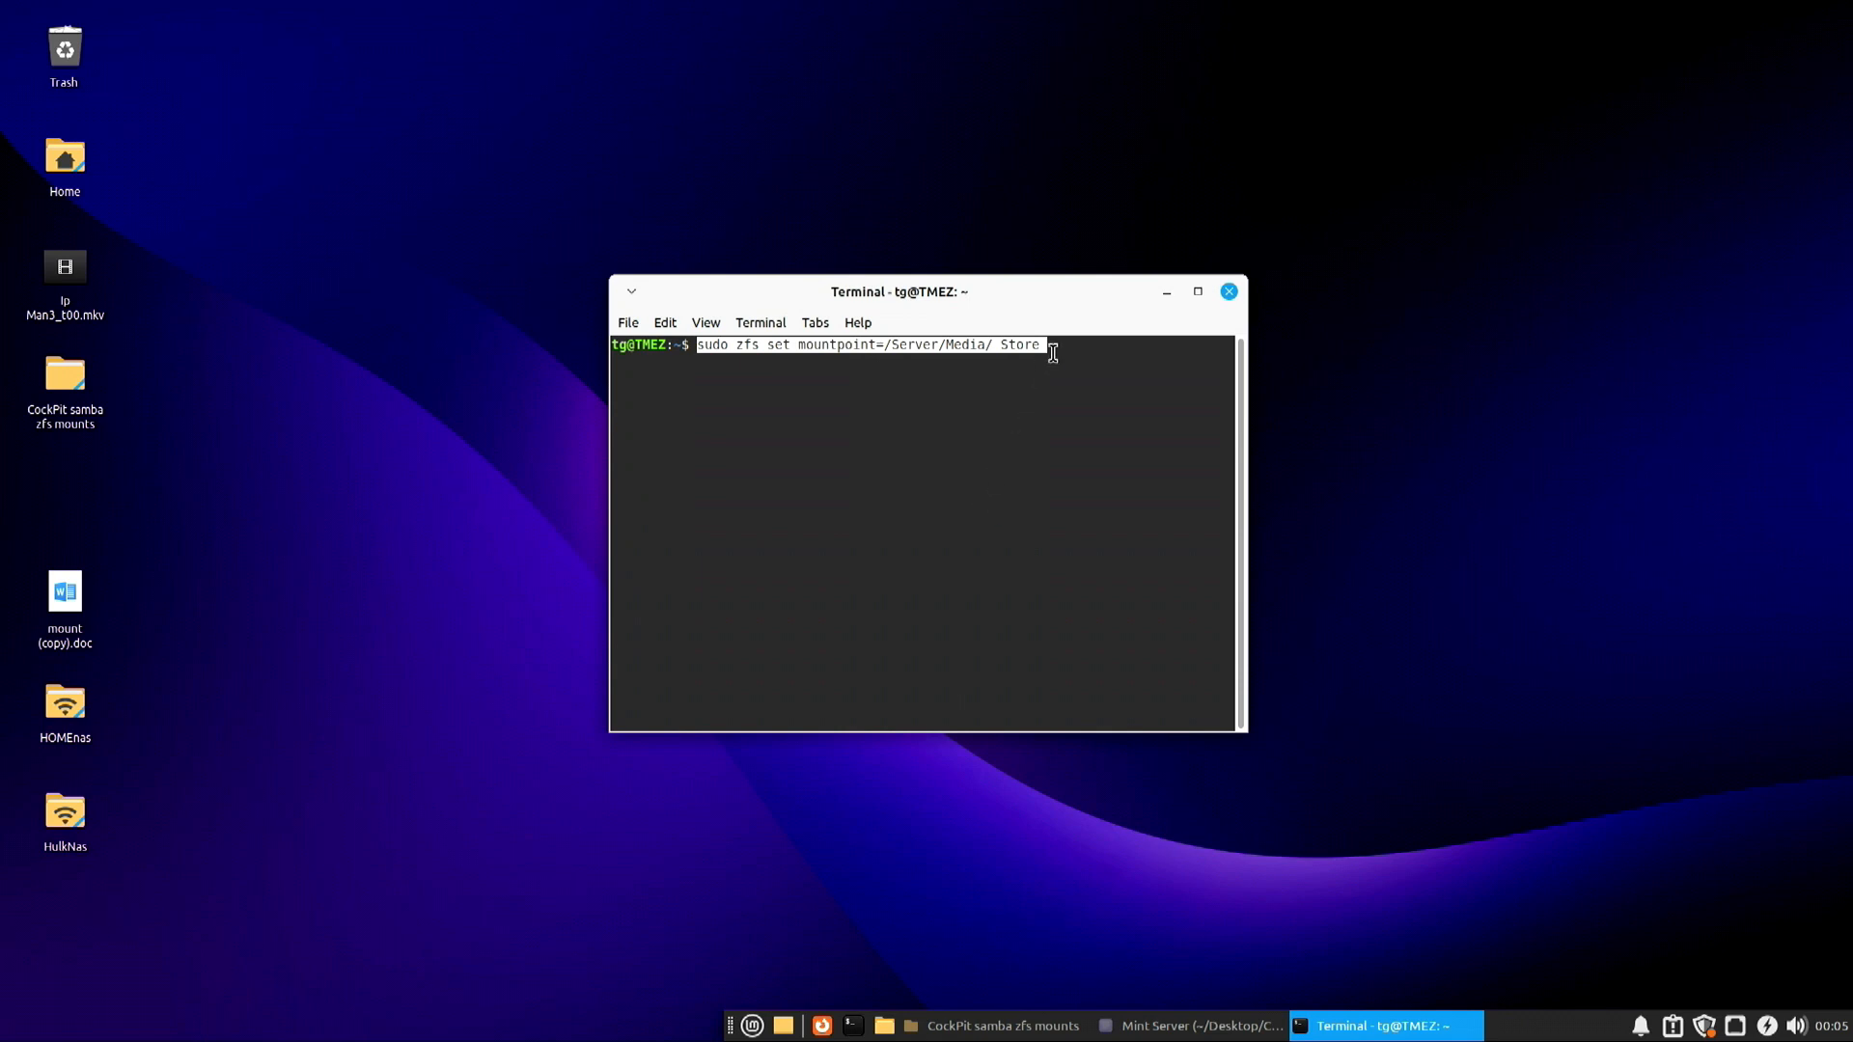
pyautogui.press('Return')
pyautogui.write('******')
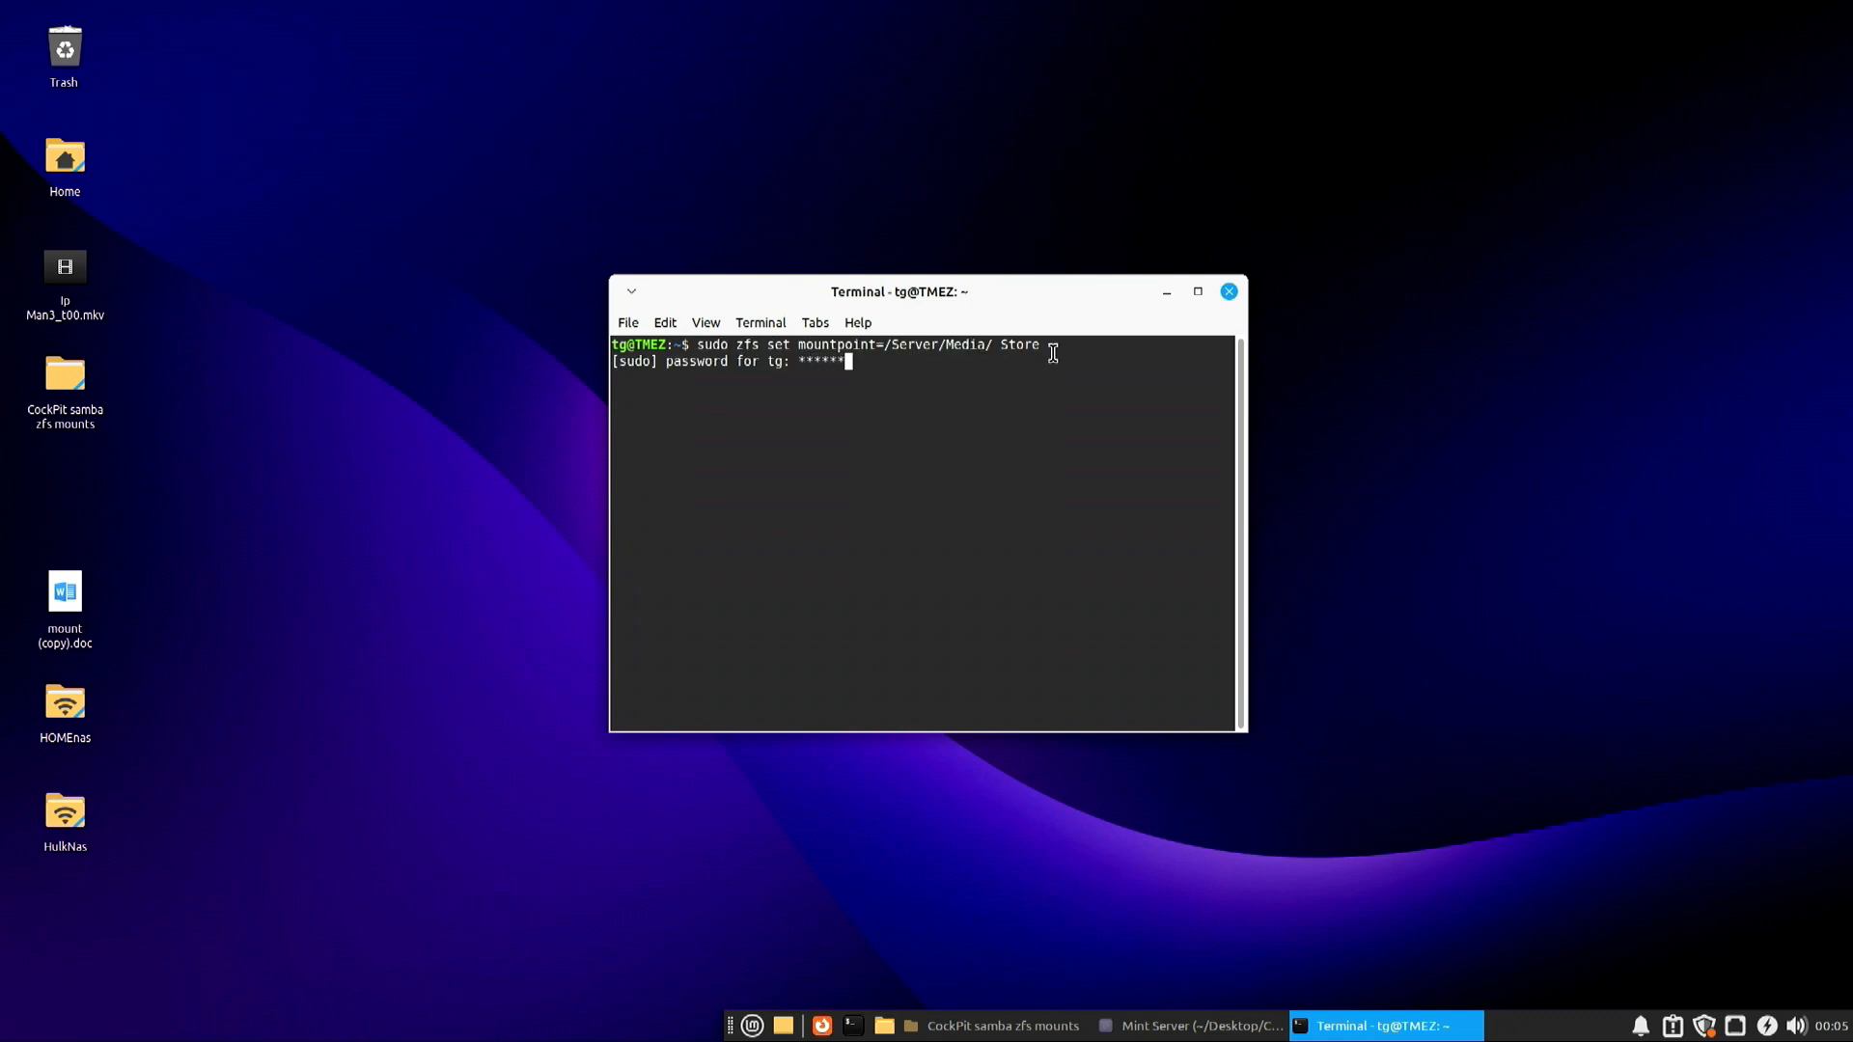
pyautogui.press('Return')
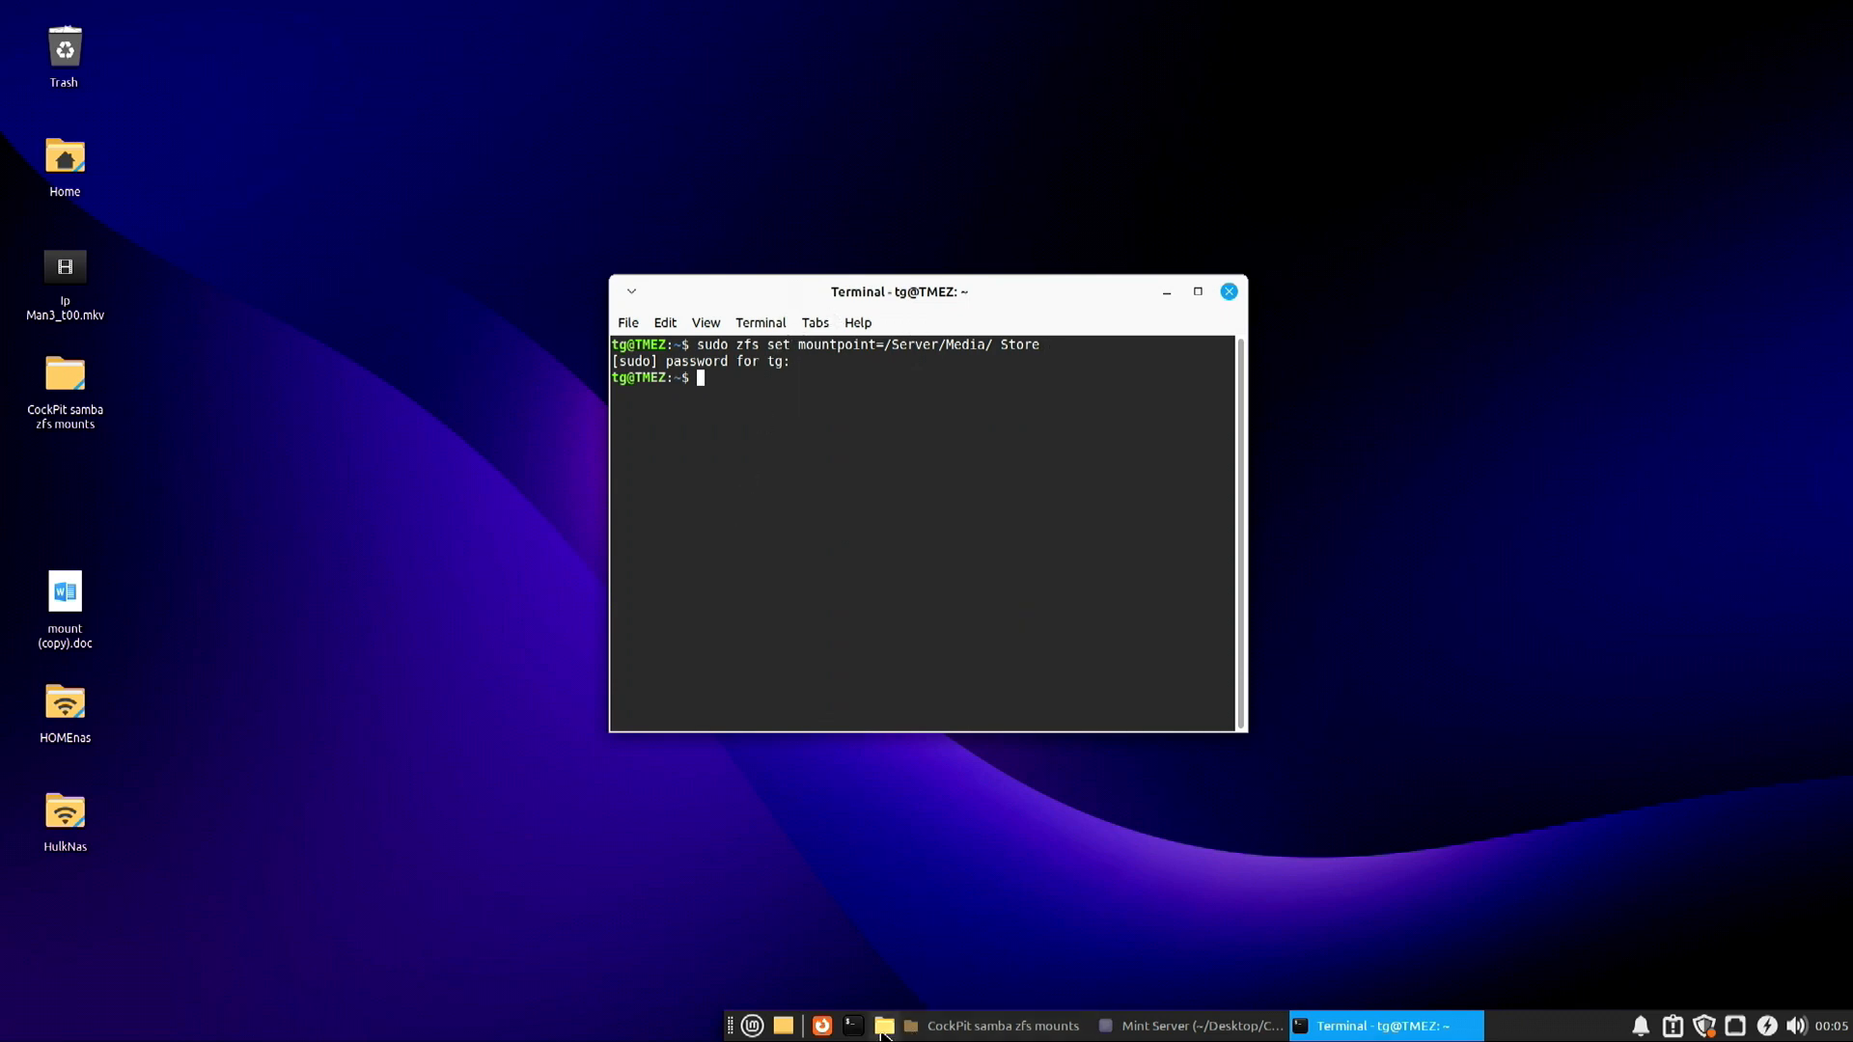
# Check the Media folder inside the Server folder at the file system root, and close the file manager window.
pyautogui.click(883, 1027)
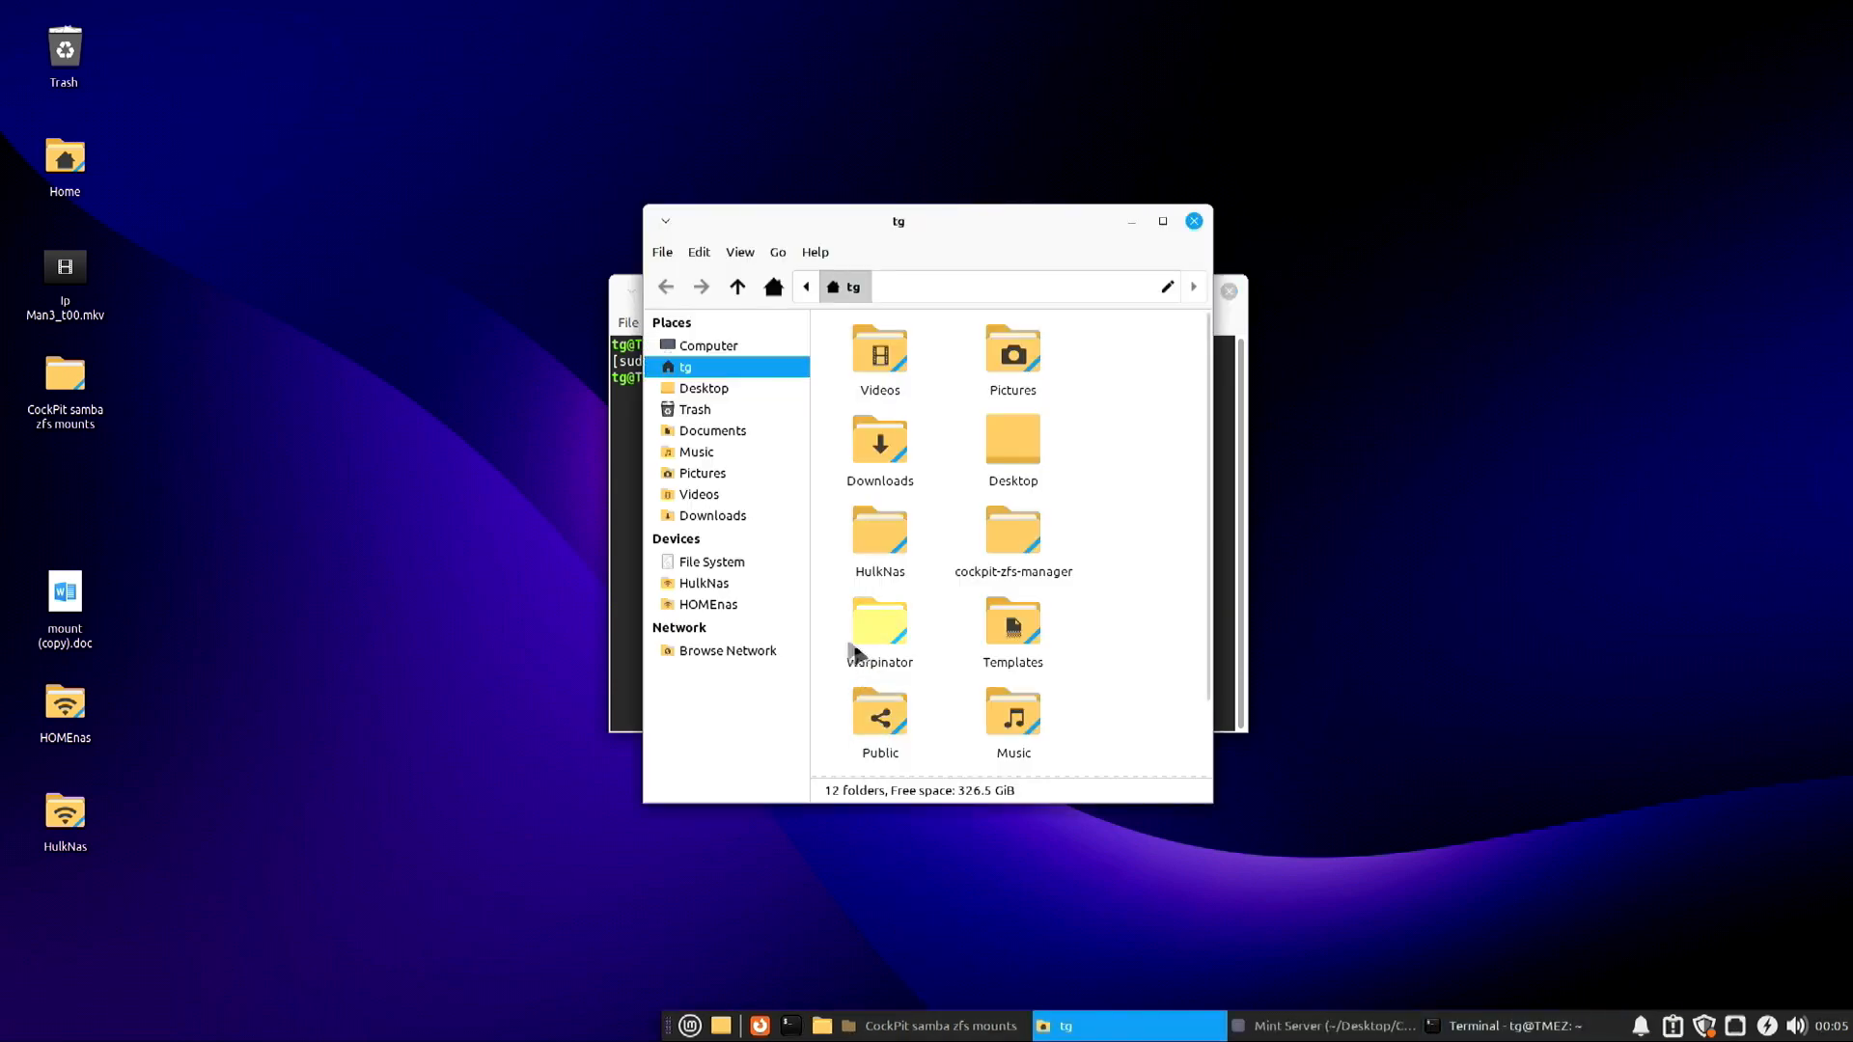
pyautogui.click(734, 565)
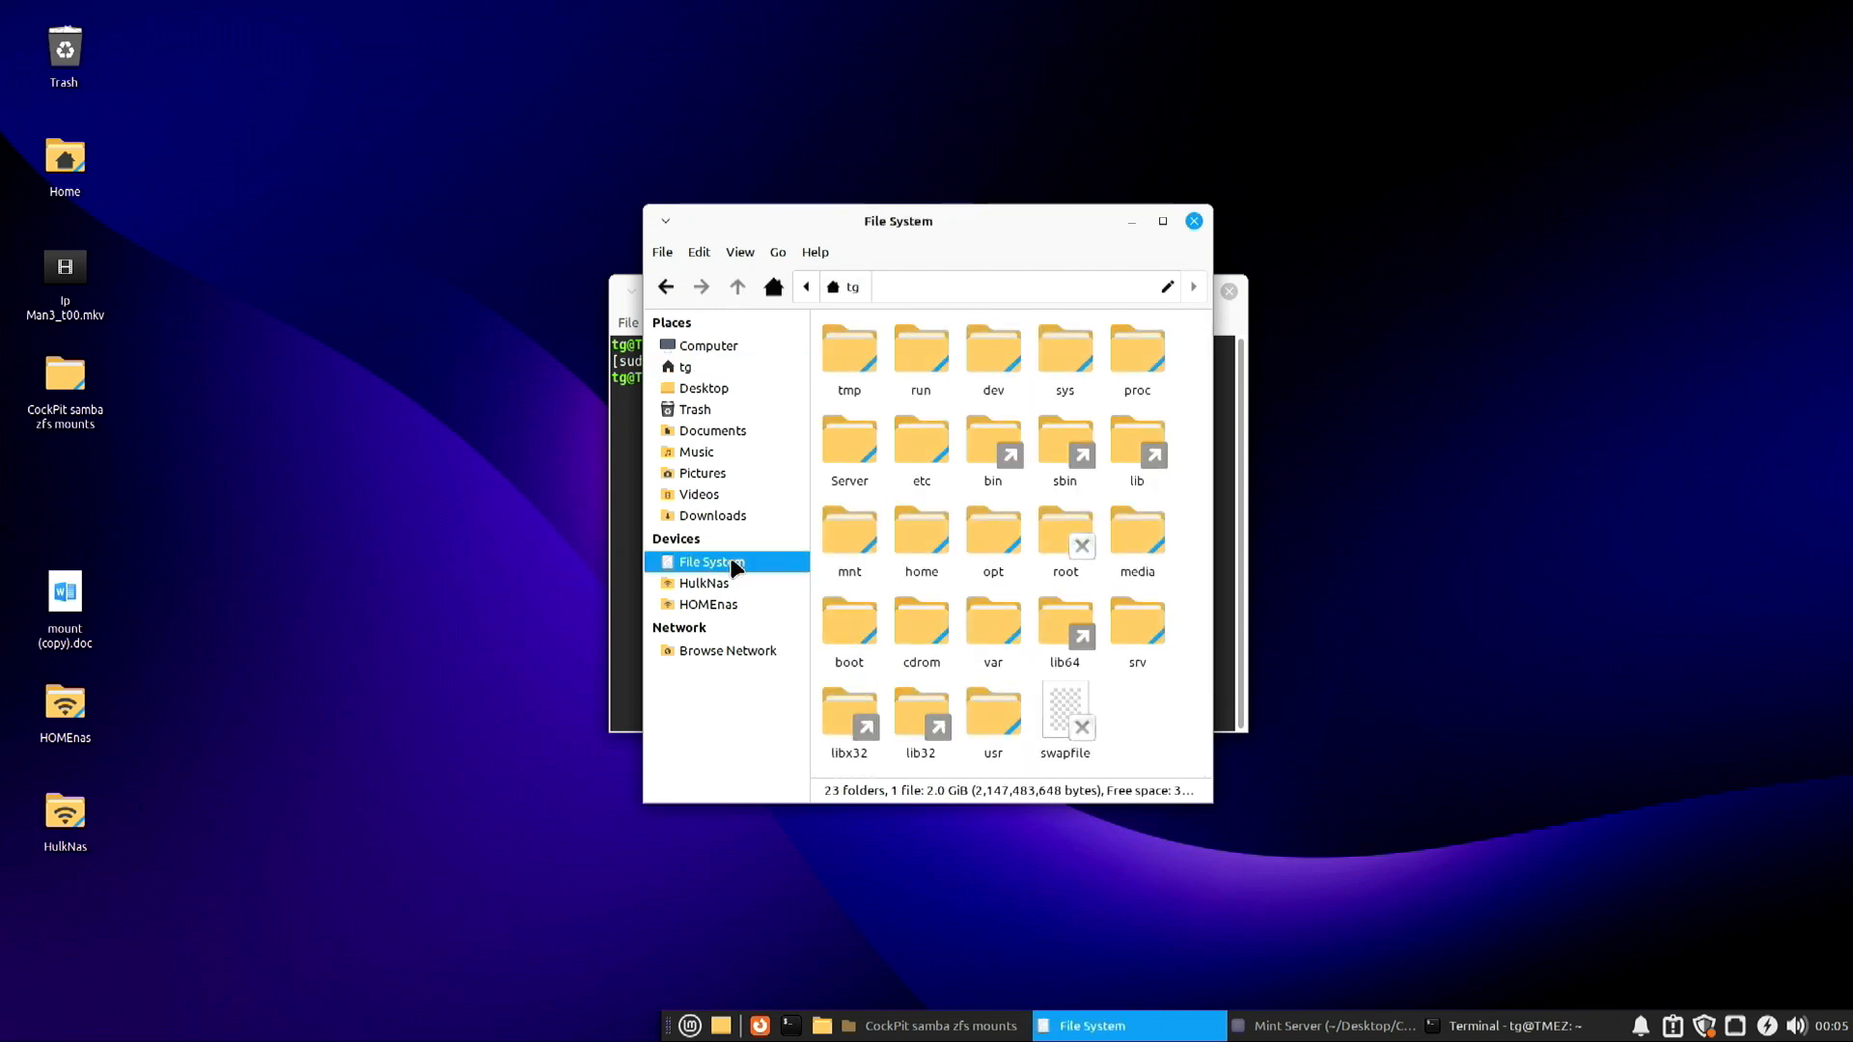
pyautogui.doubleClick(851, 446)
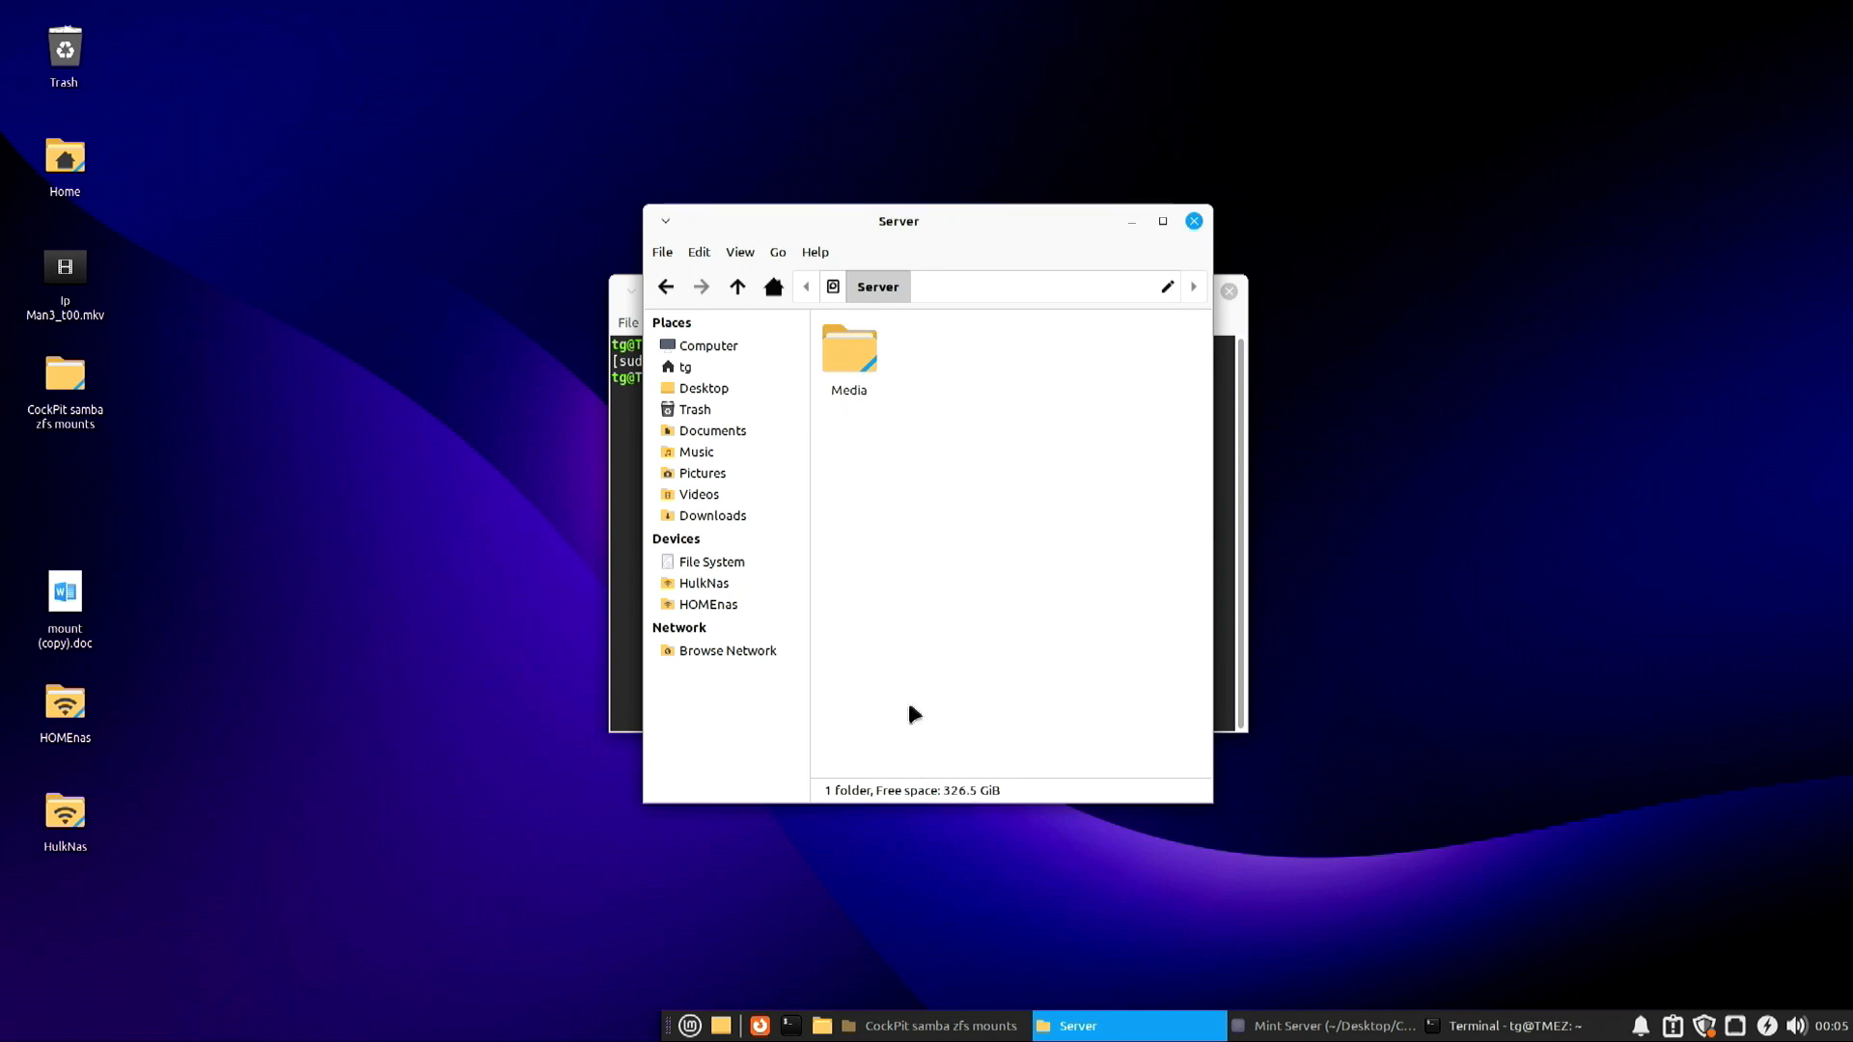
pyautogui.doubleClick(850, 360)
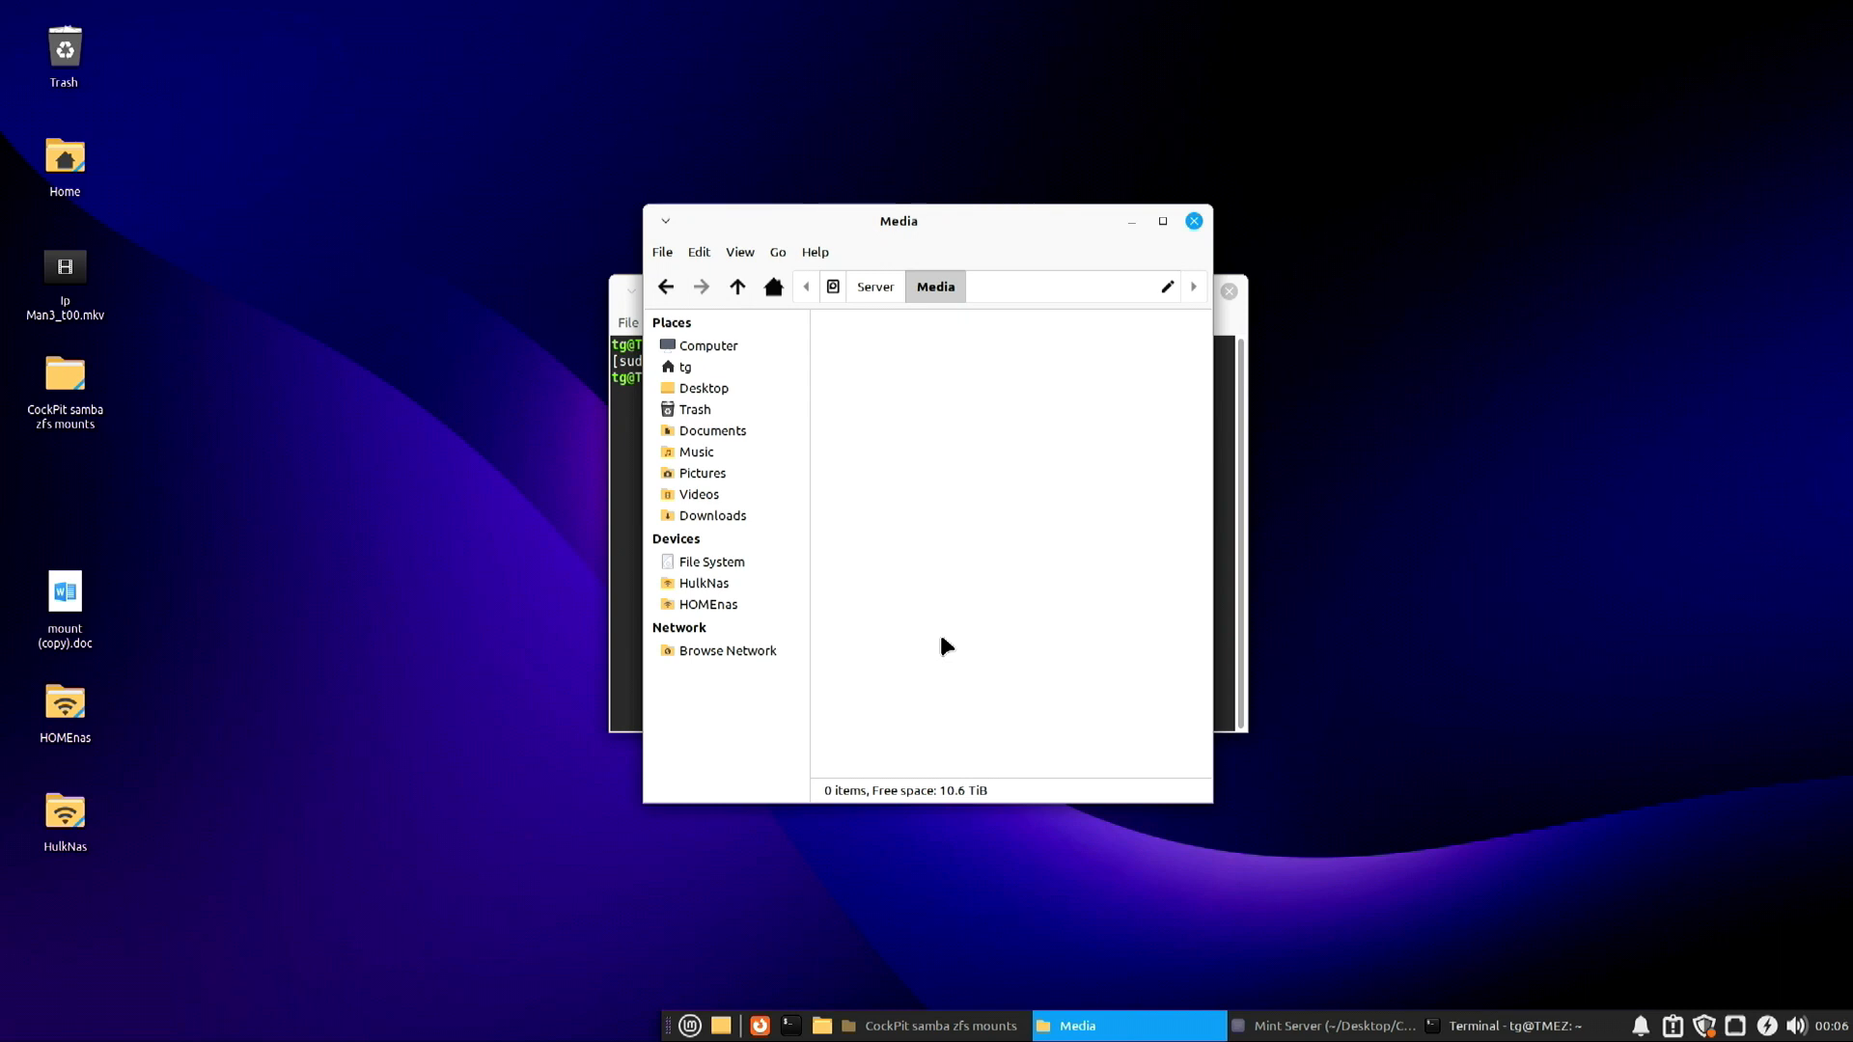
pyautogui.click(1193, 223)
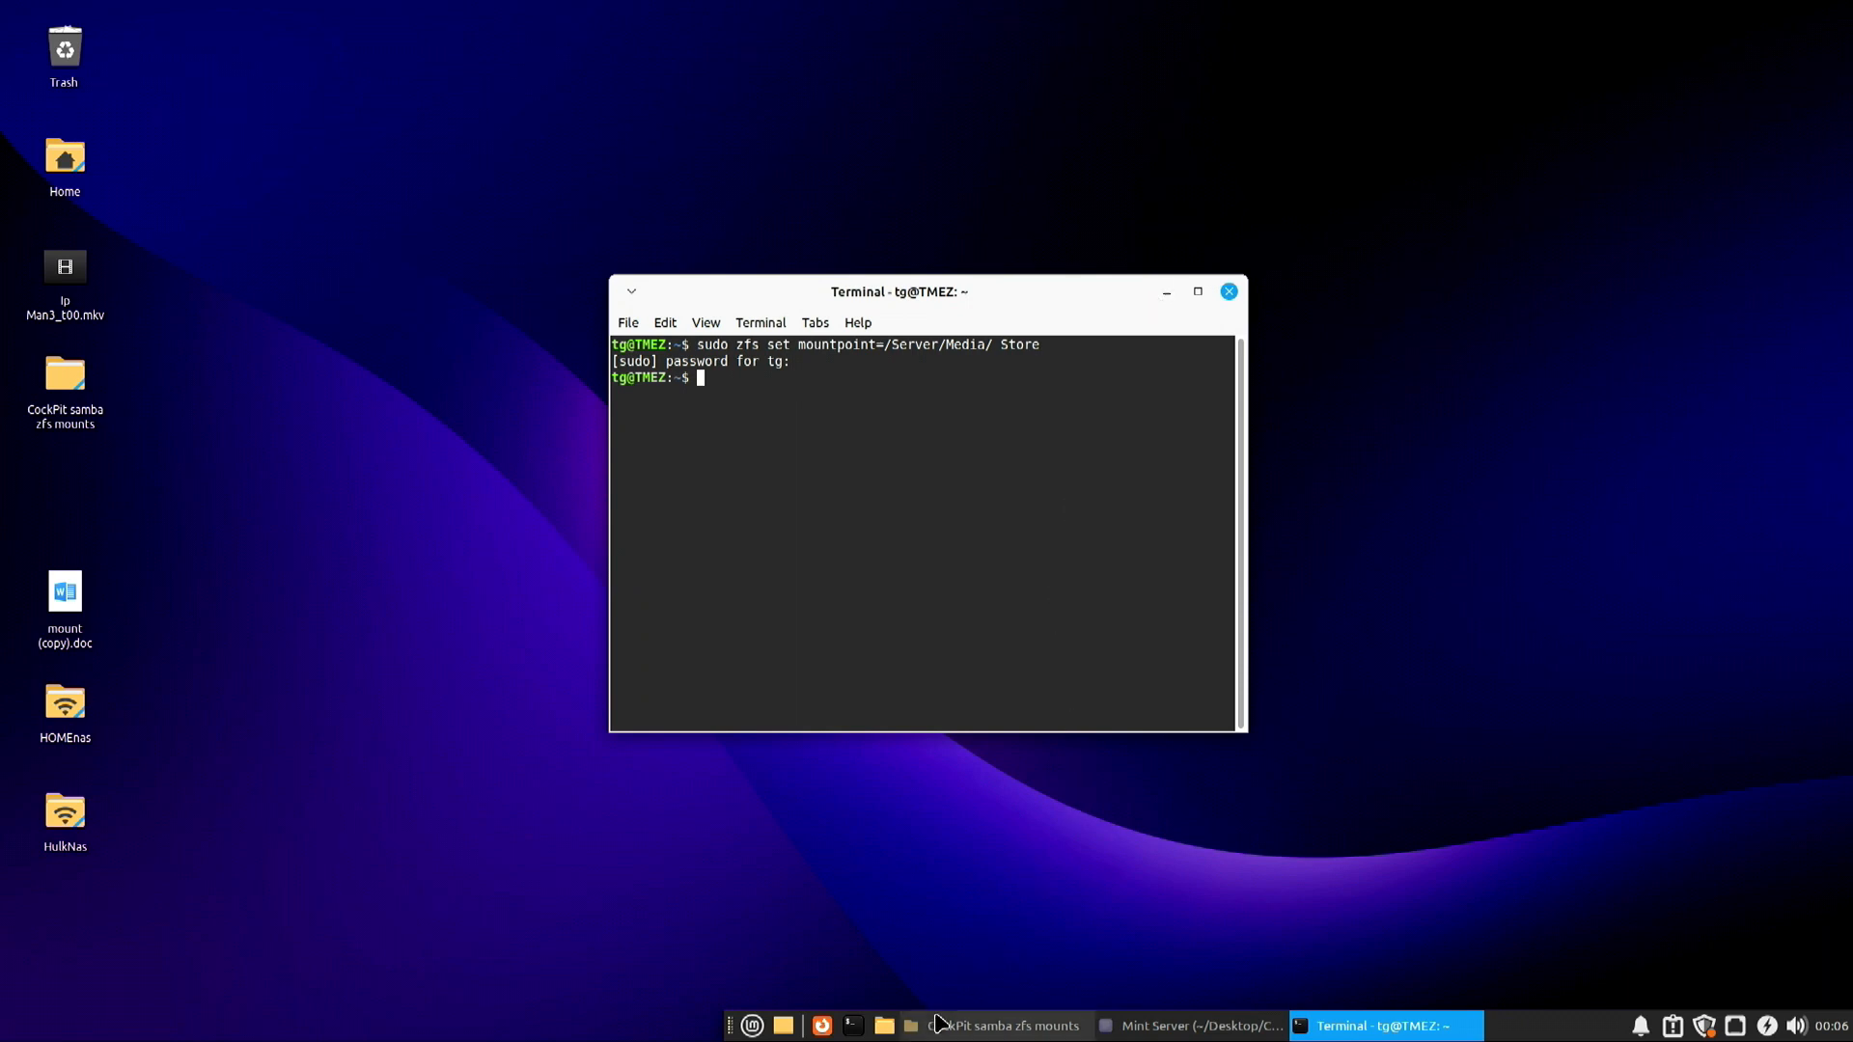
# Open the etc folder at the file system root as root, entering the account password to authenticate.
pyautogui.click(884, 1025)
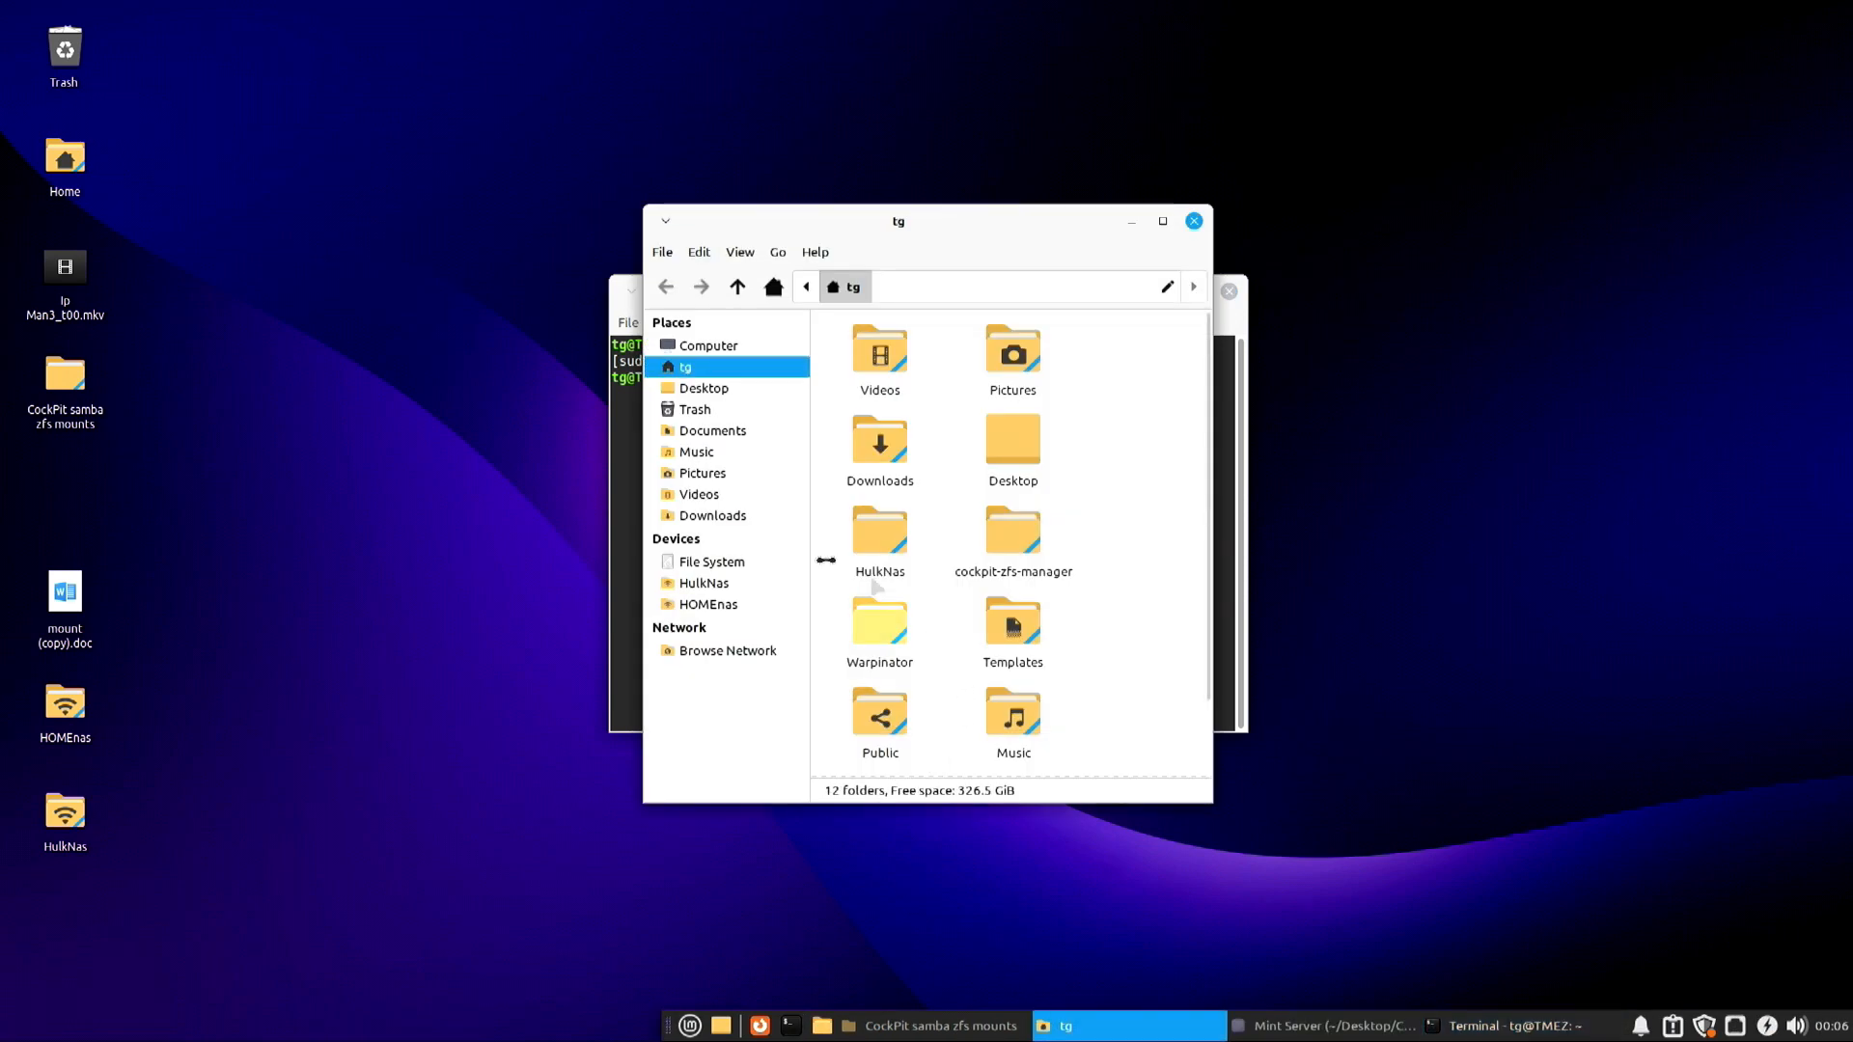
pyautogui.click(725, 564)
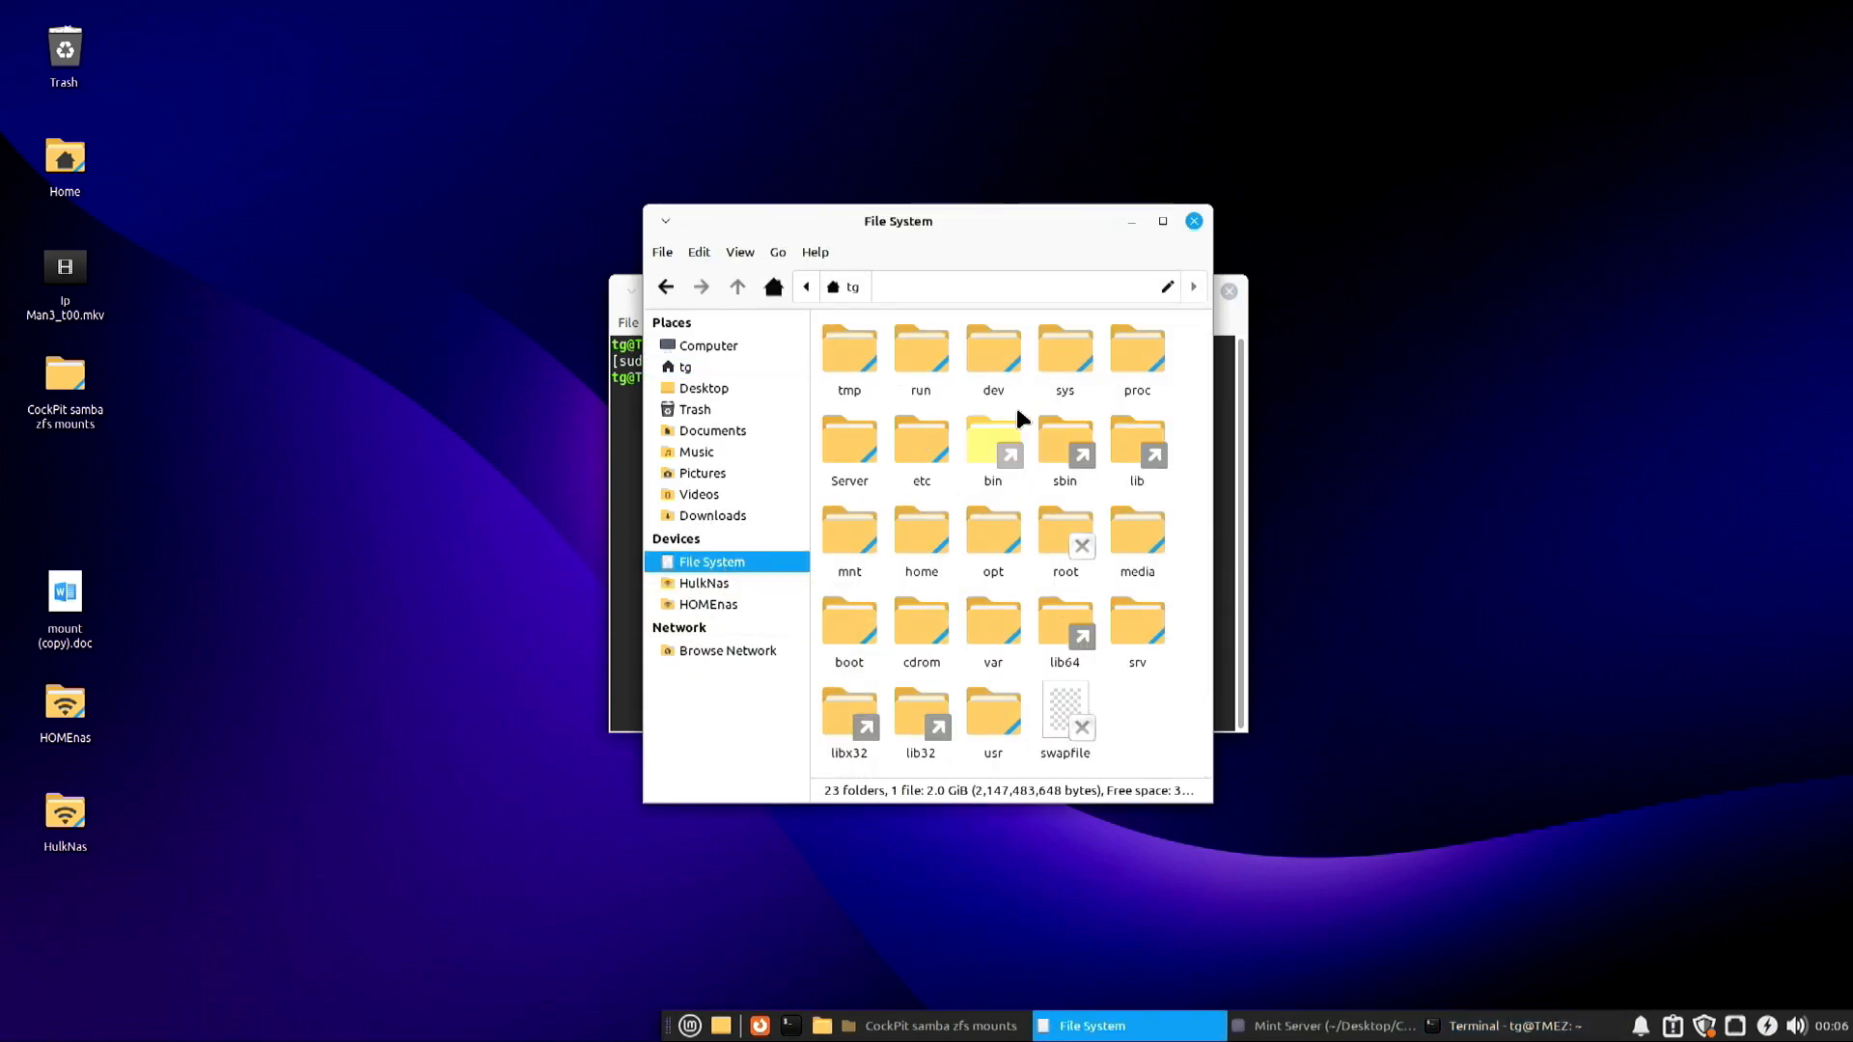
pyautogui.rightClick(936, 459)
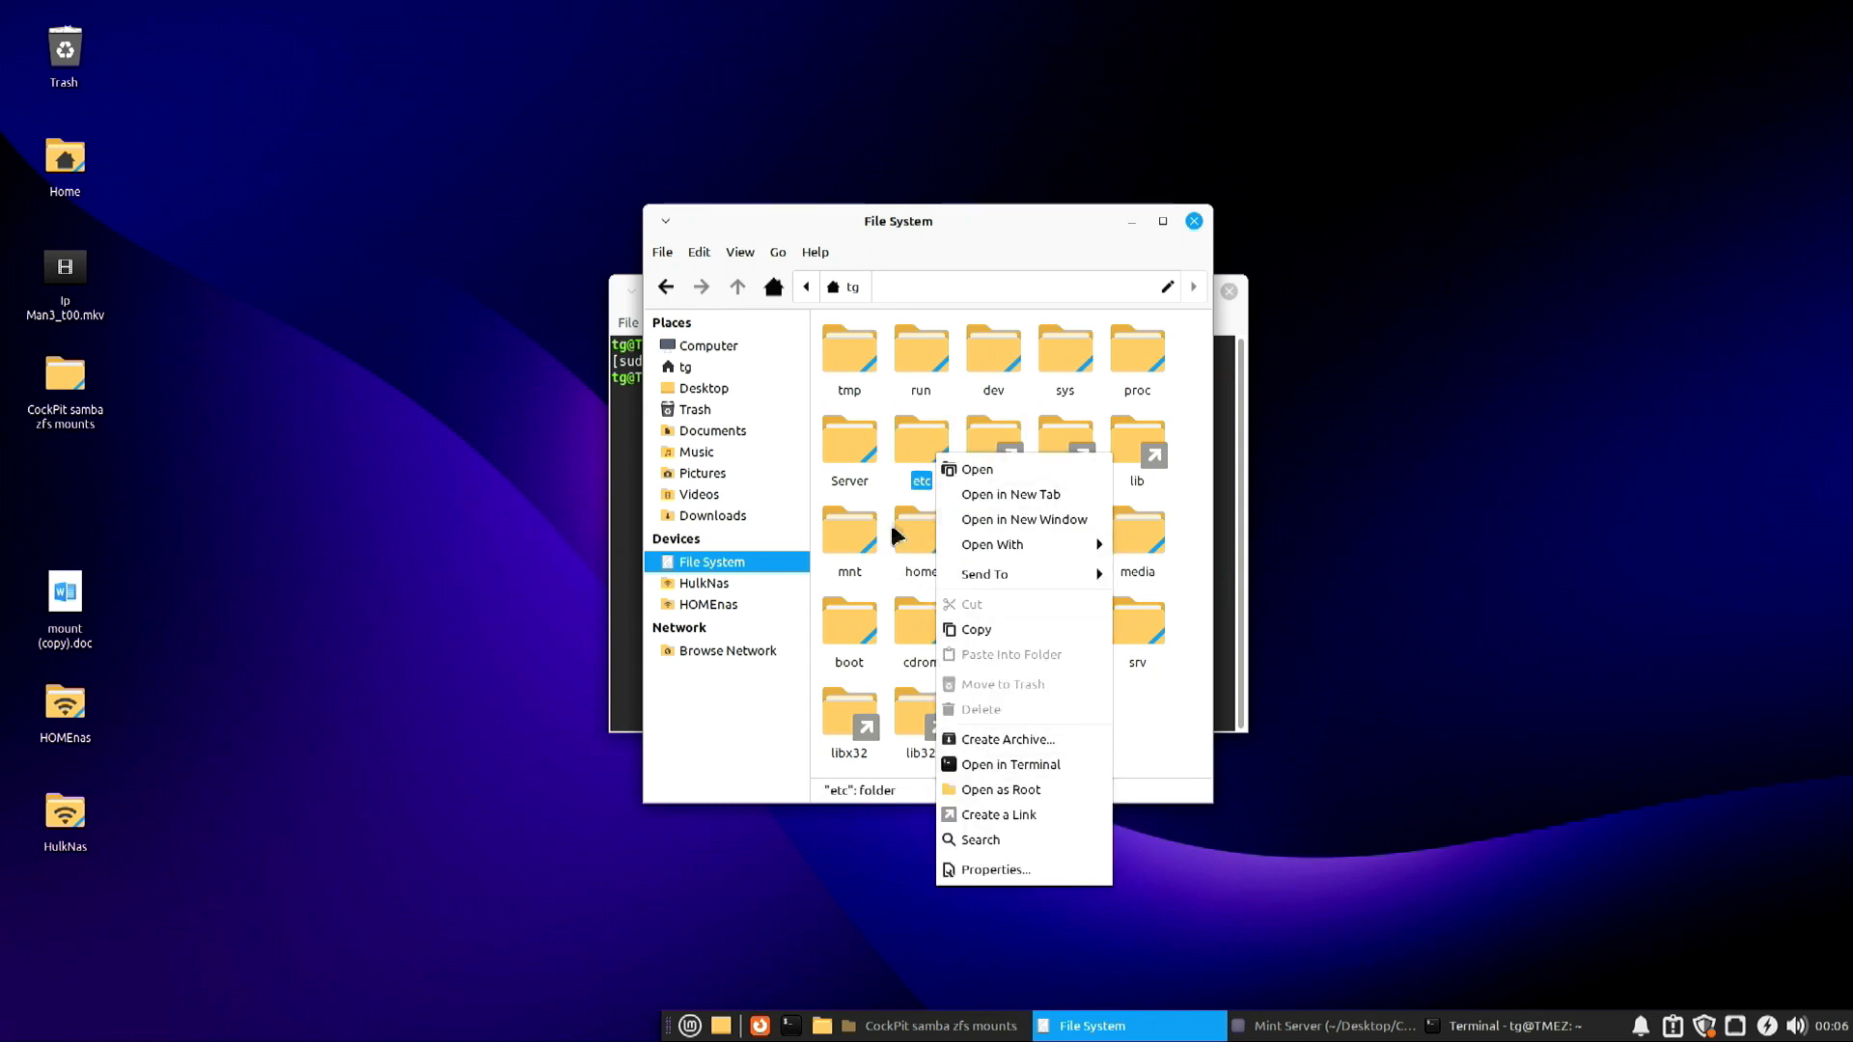
pyautogui.click(741, 567)
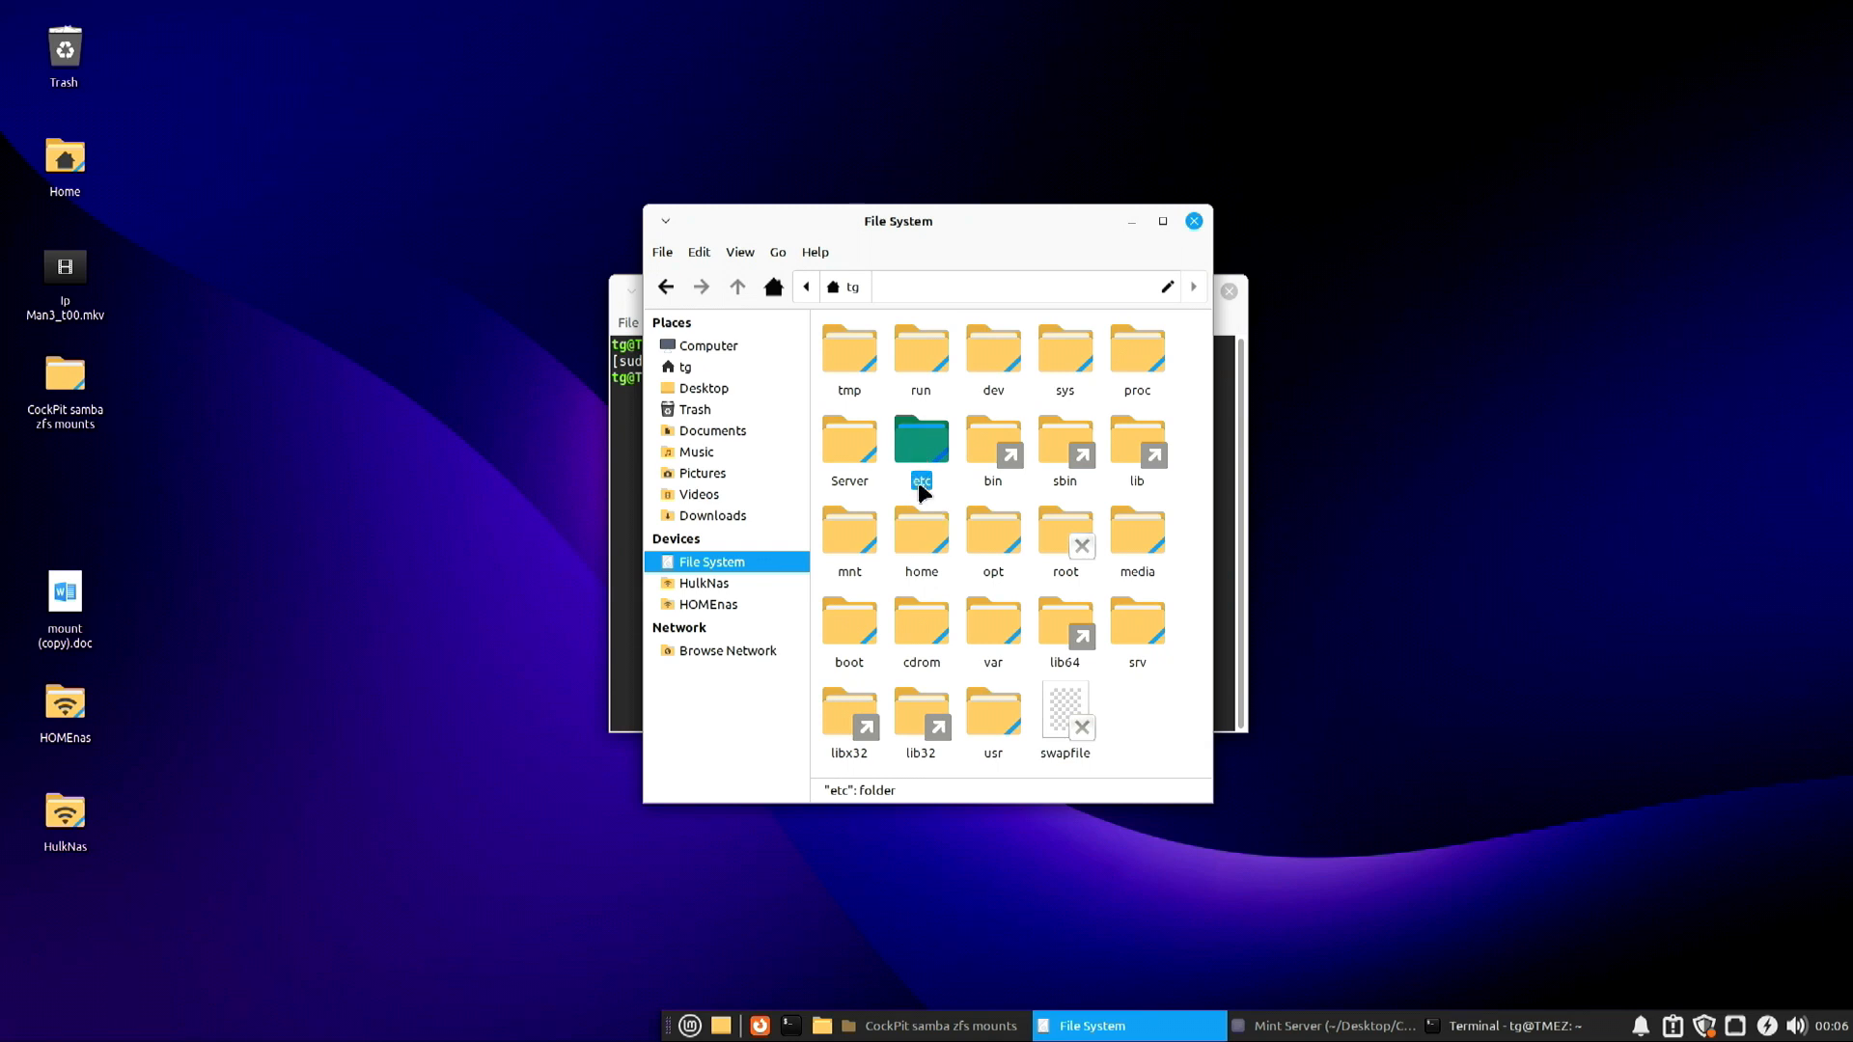
pyautogui.rightClick(924, 451)
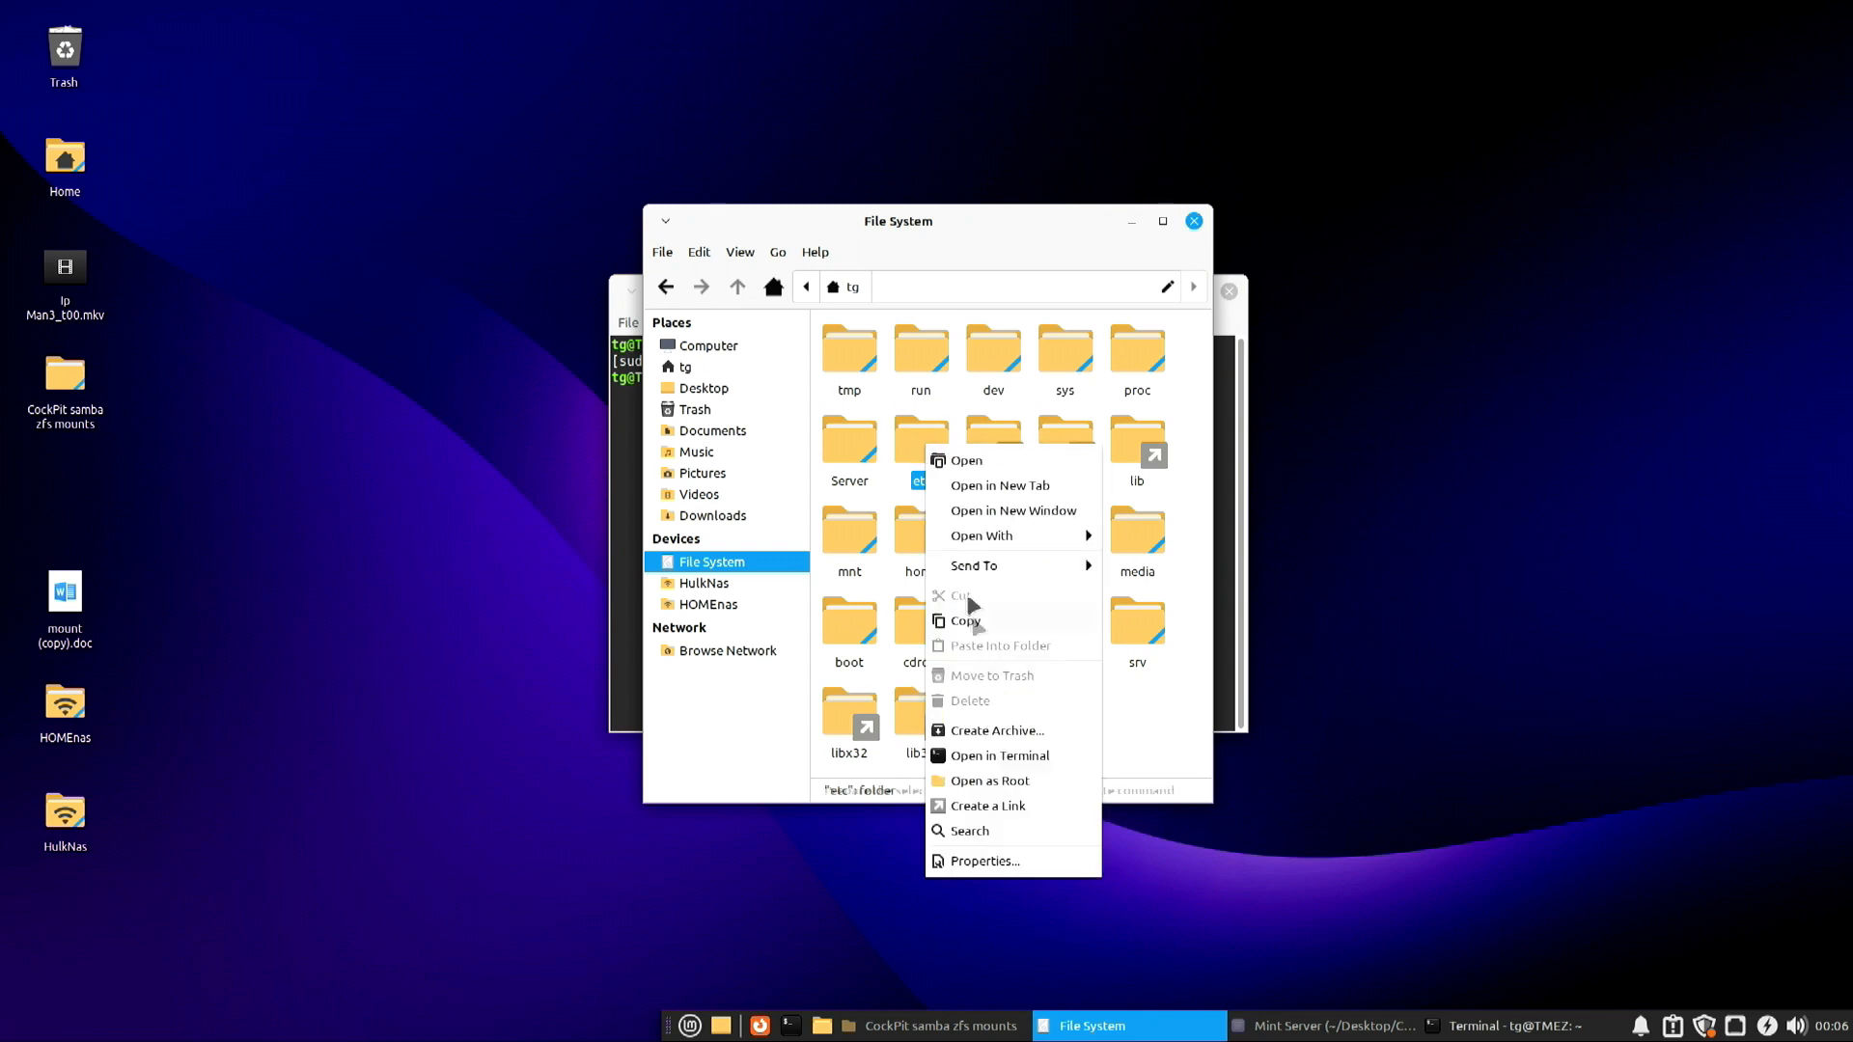
pyautogui.click(974, 784)
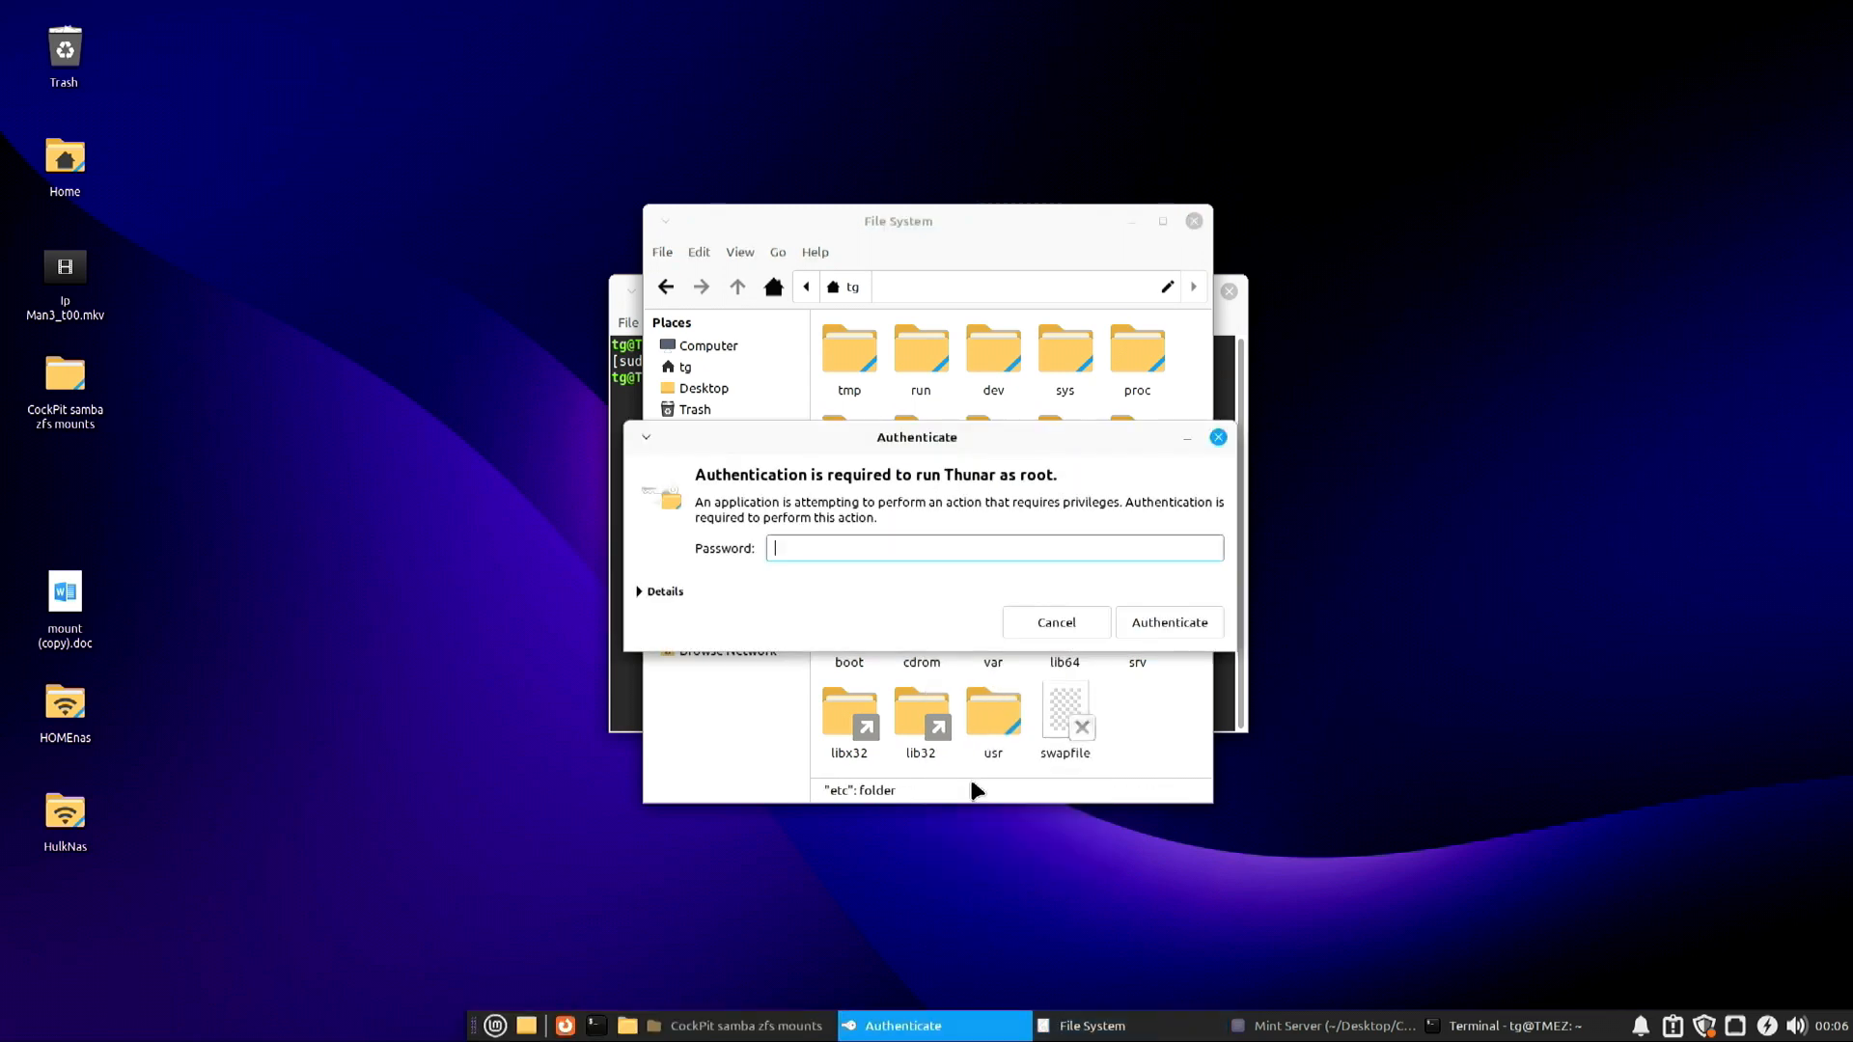
pyautogui.write('•••••')
pyautogui.press('Return')
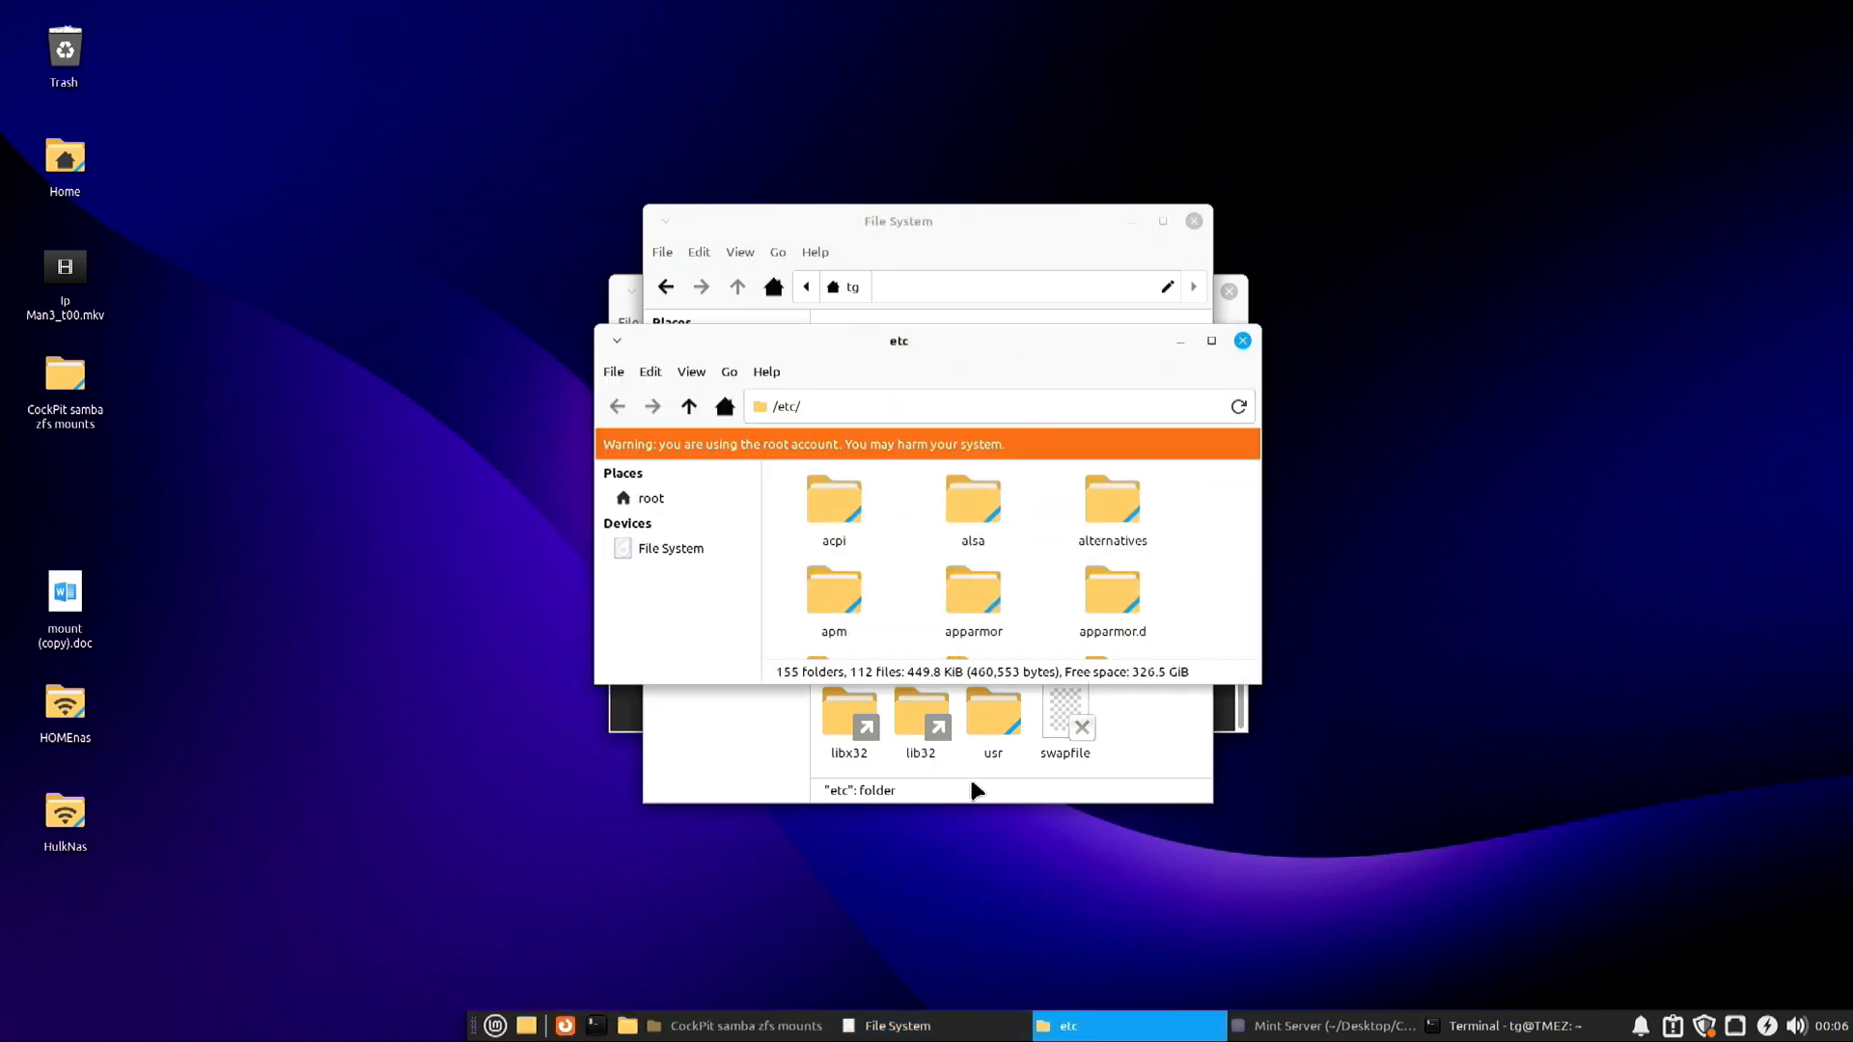
# Find the samba folder inside etc and open its smb.conf file in the text editor.
pyautogui.click(965, 606)
pyautogui.write('s')
pyautogui.doubleClick(1119, 605)
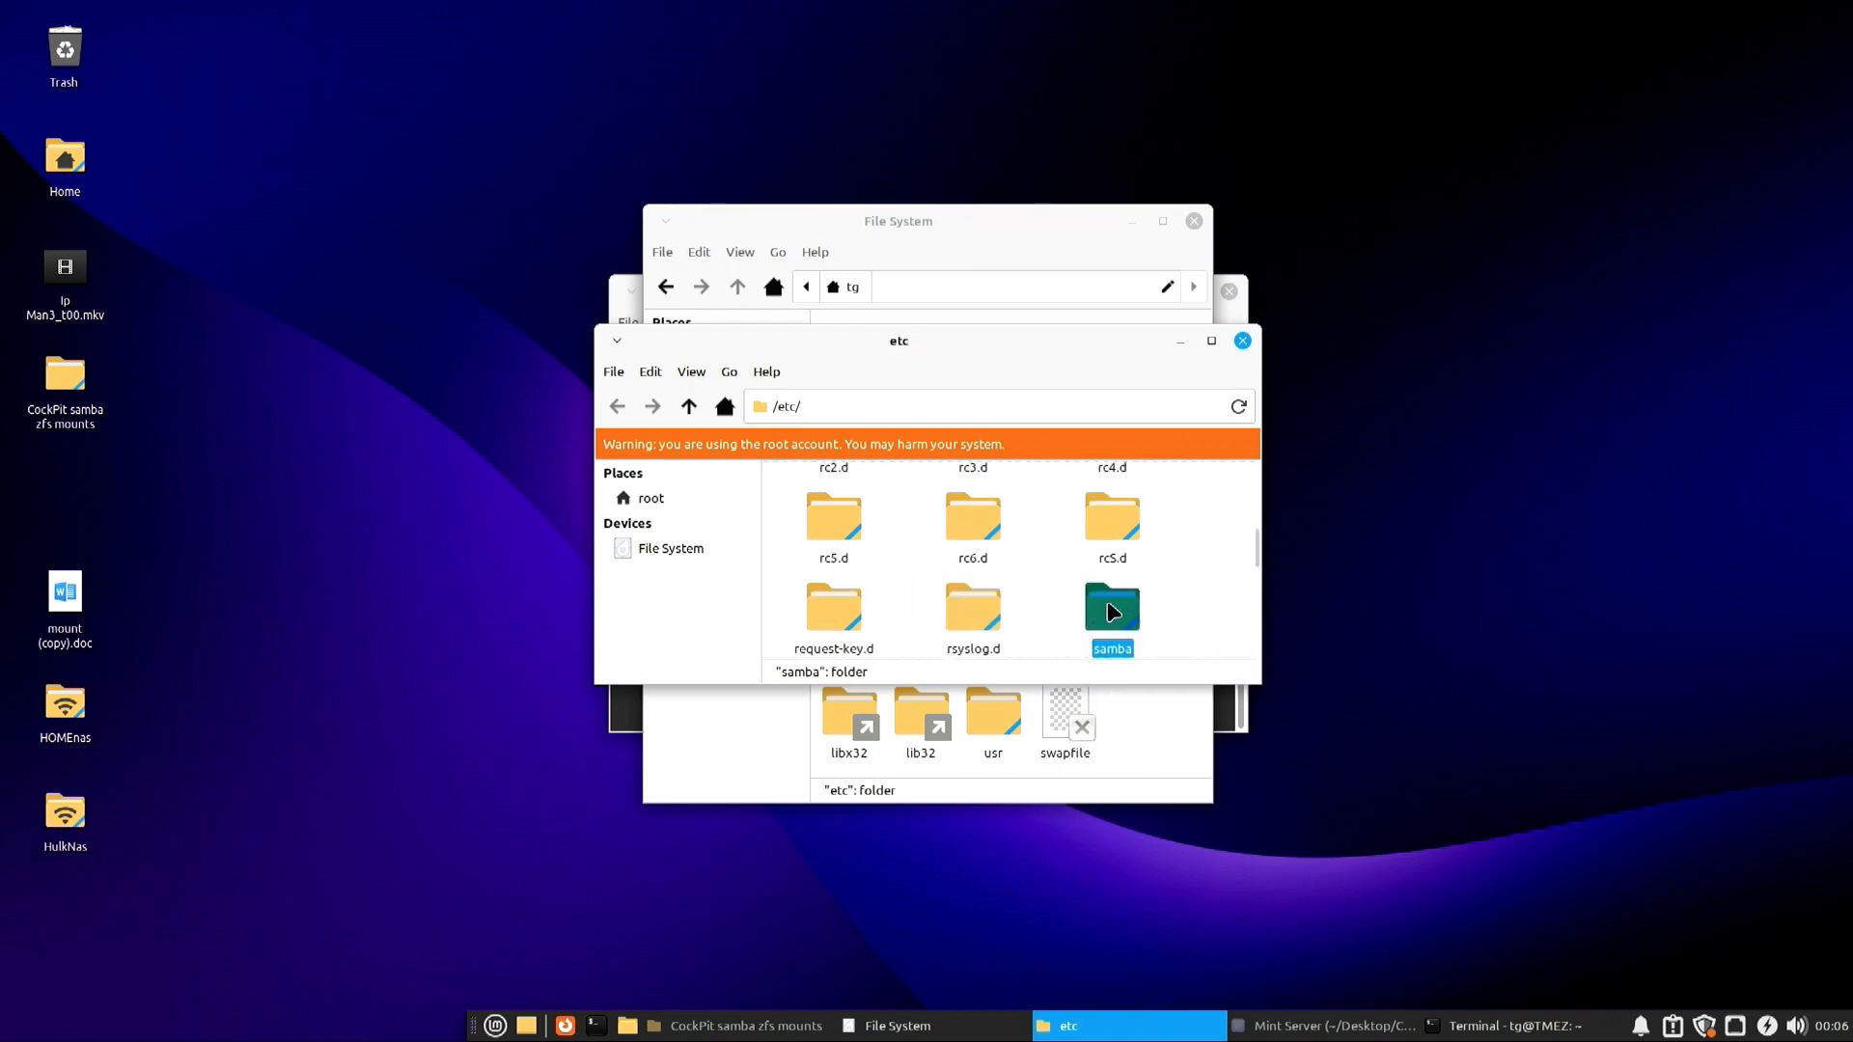
pyautogui.doubleClick(1025, 522)
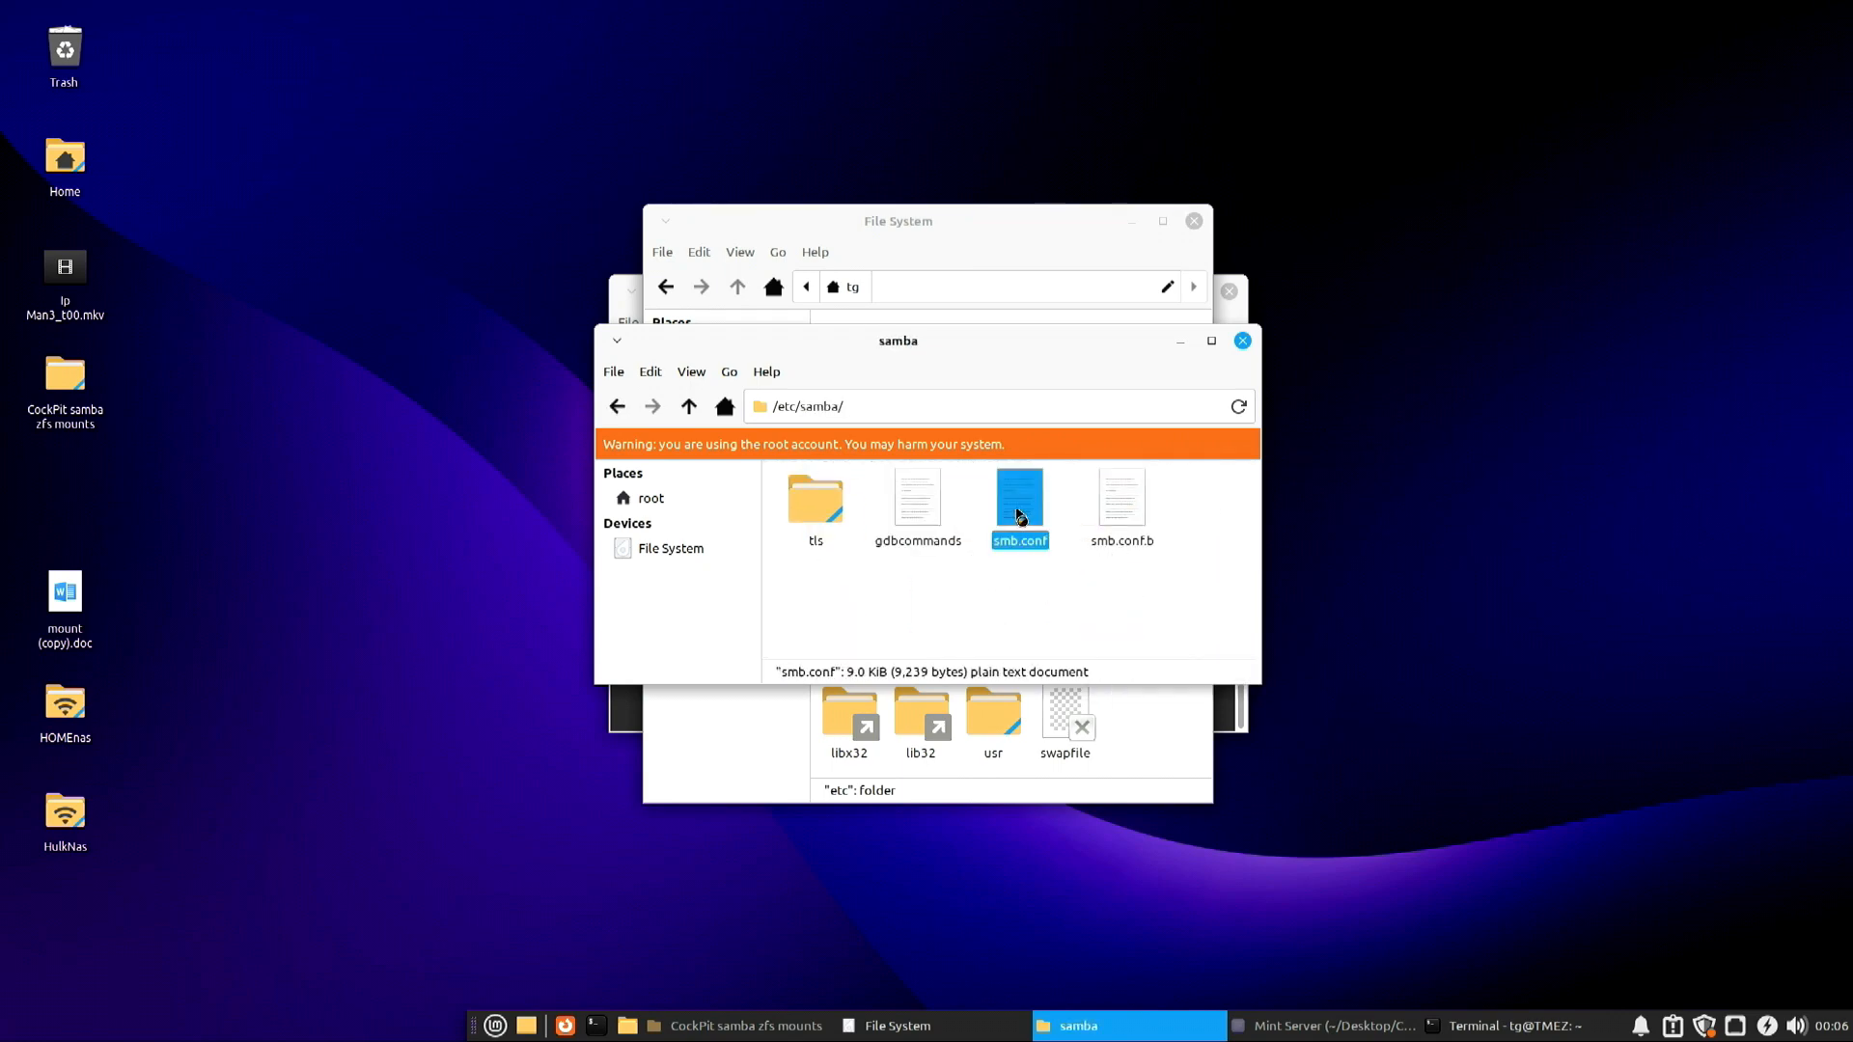
pyautogui.moveTo(1016, 501); pyautogui.dragTo(703, 279)
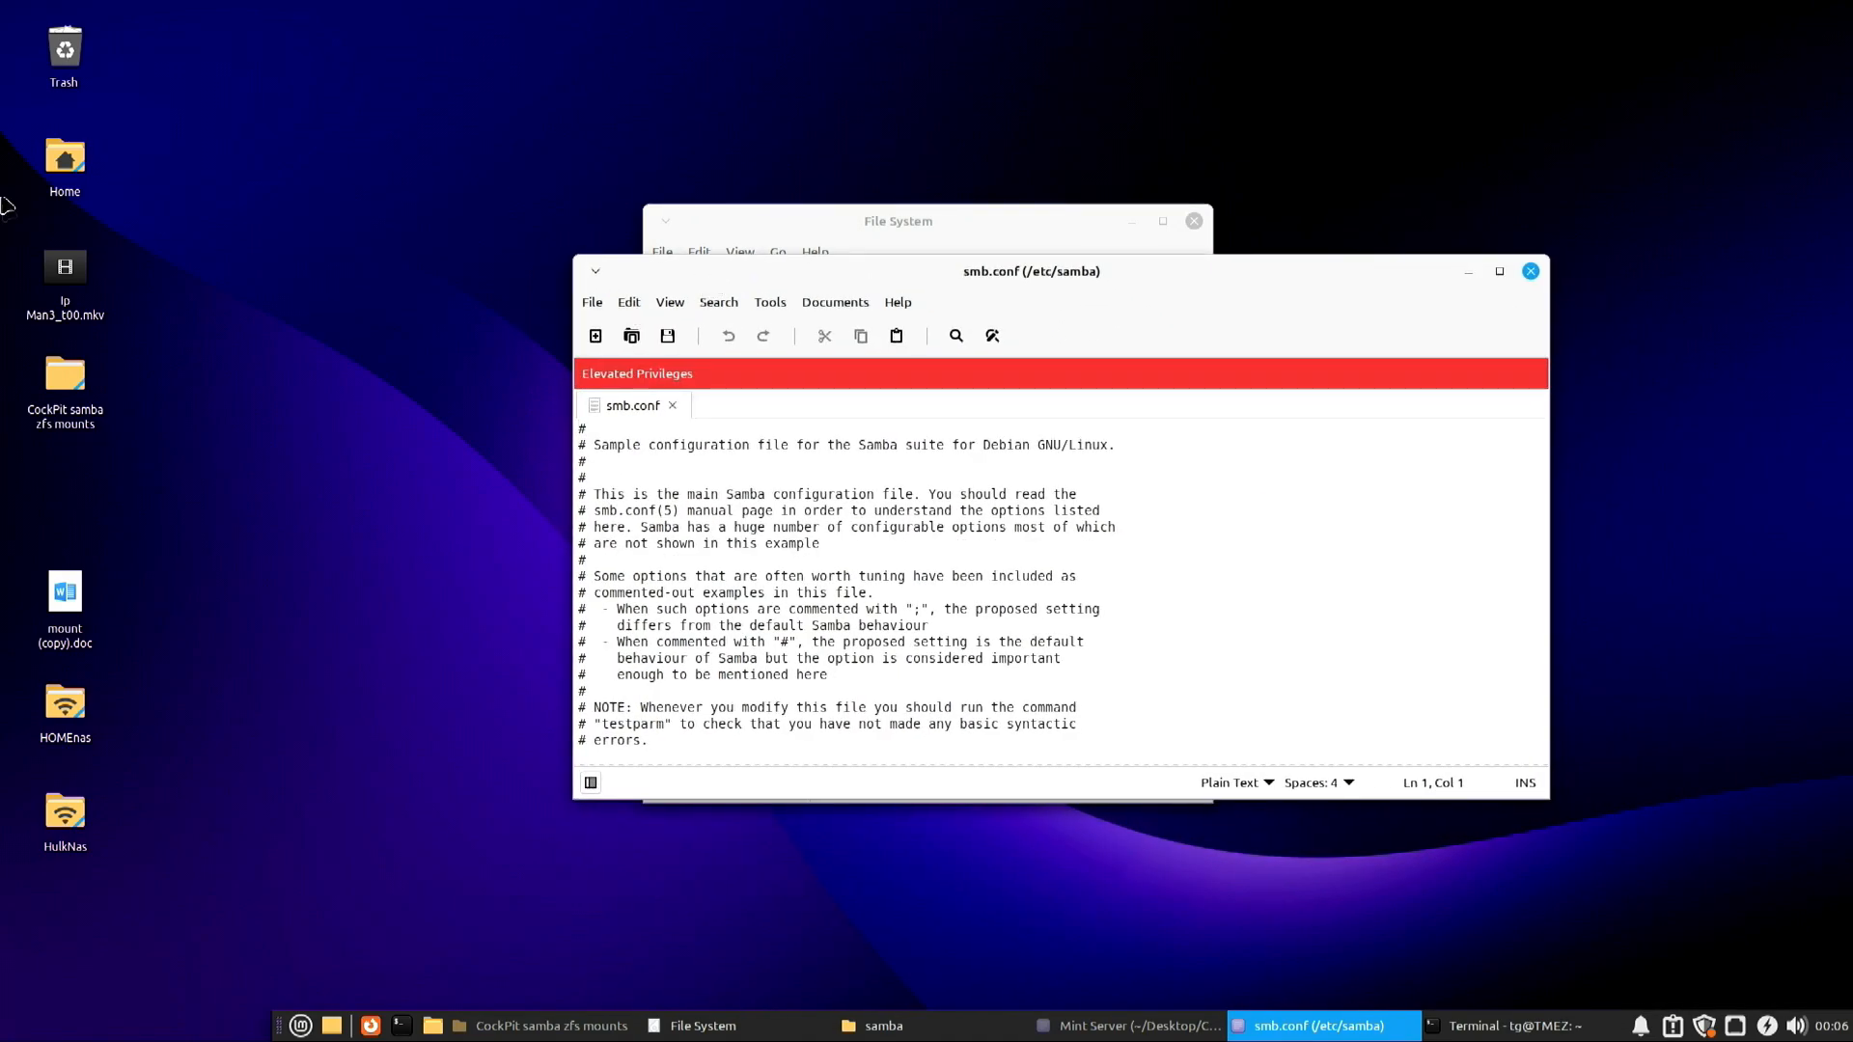
pyautogui.doubleClick(64, 163)
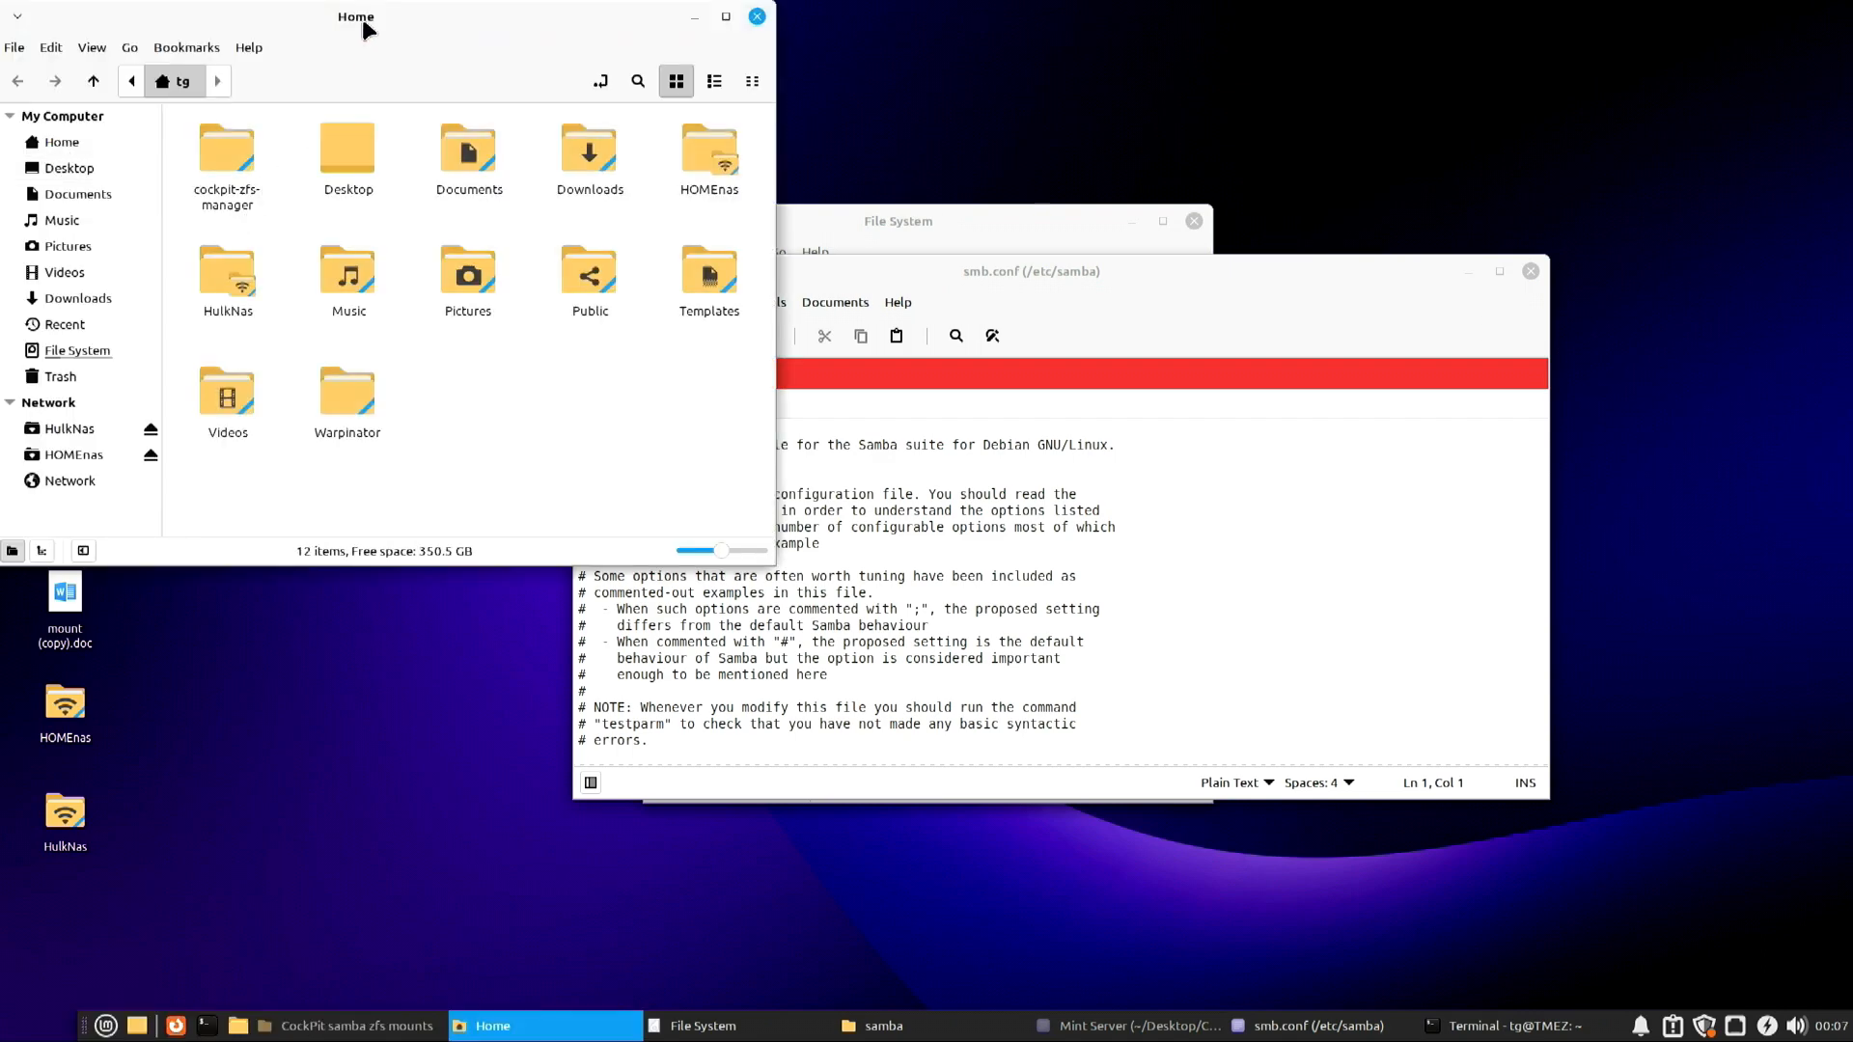
pyautogui.moveTo(363, 20); pyautogui.dragTo(451, 88)
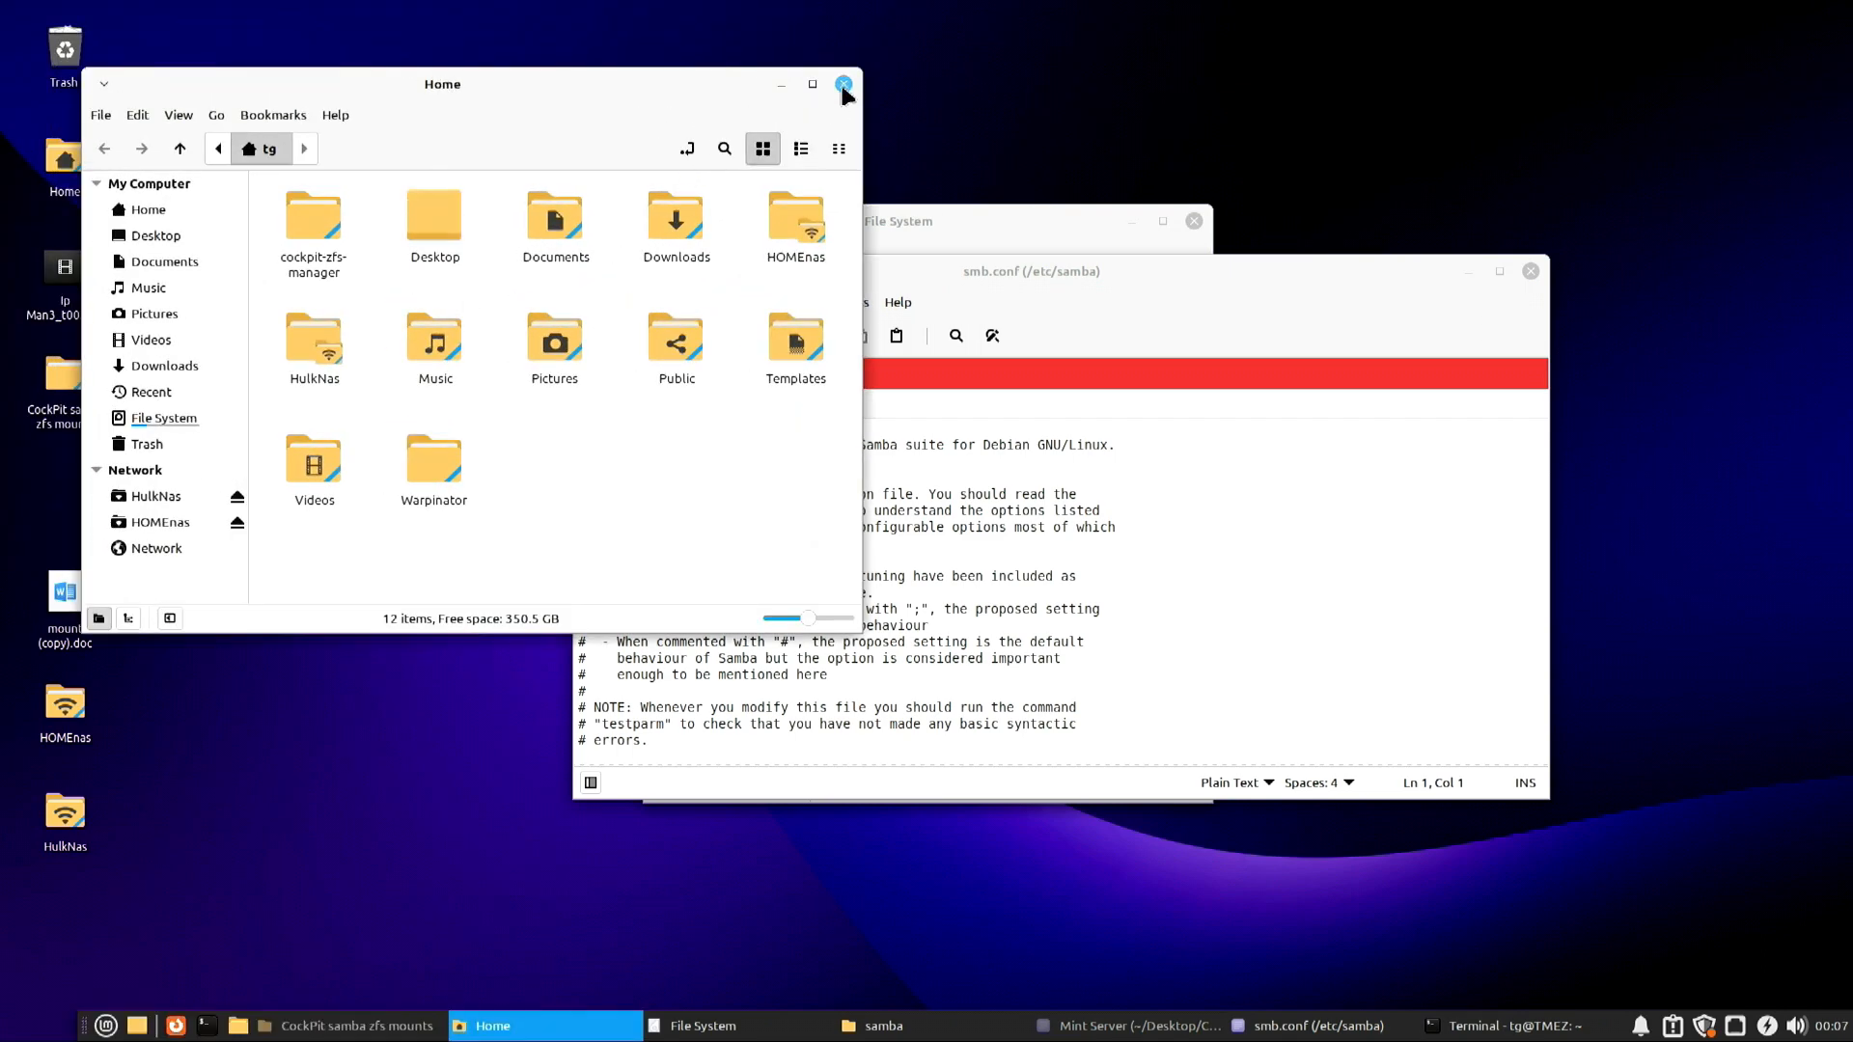
pyautogui.click(844, 84)
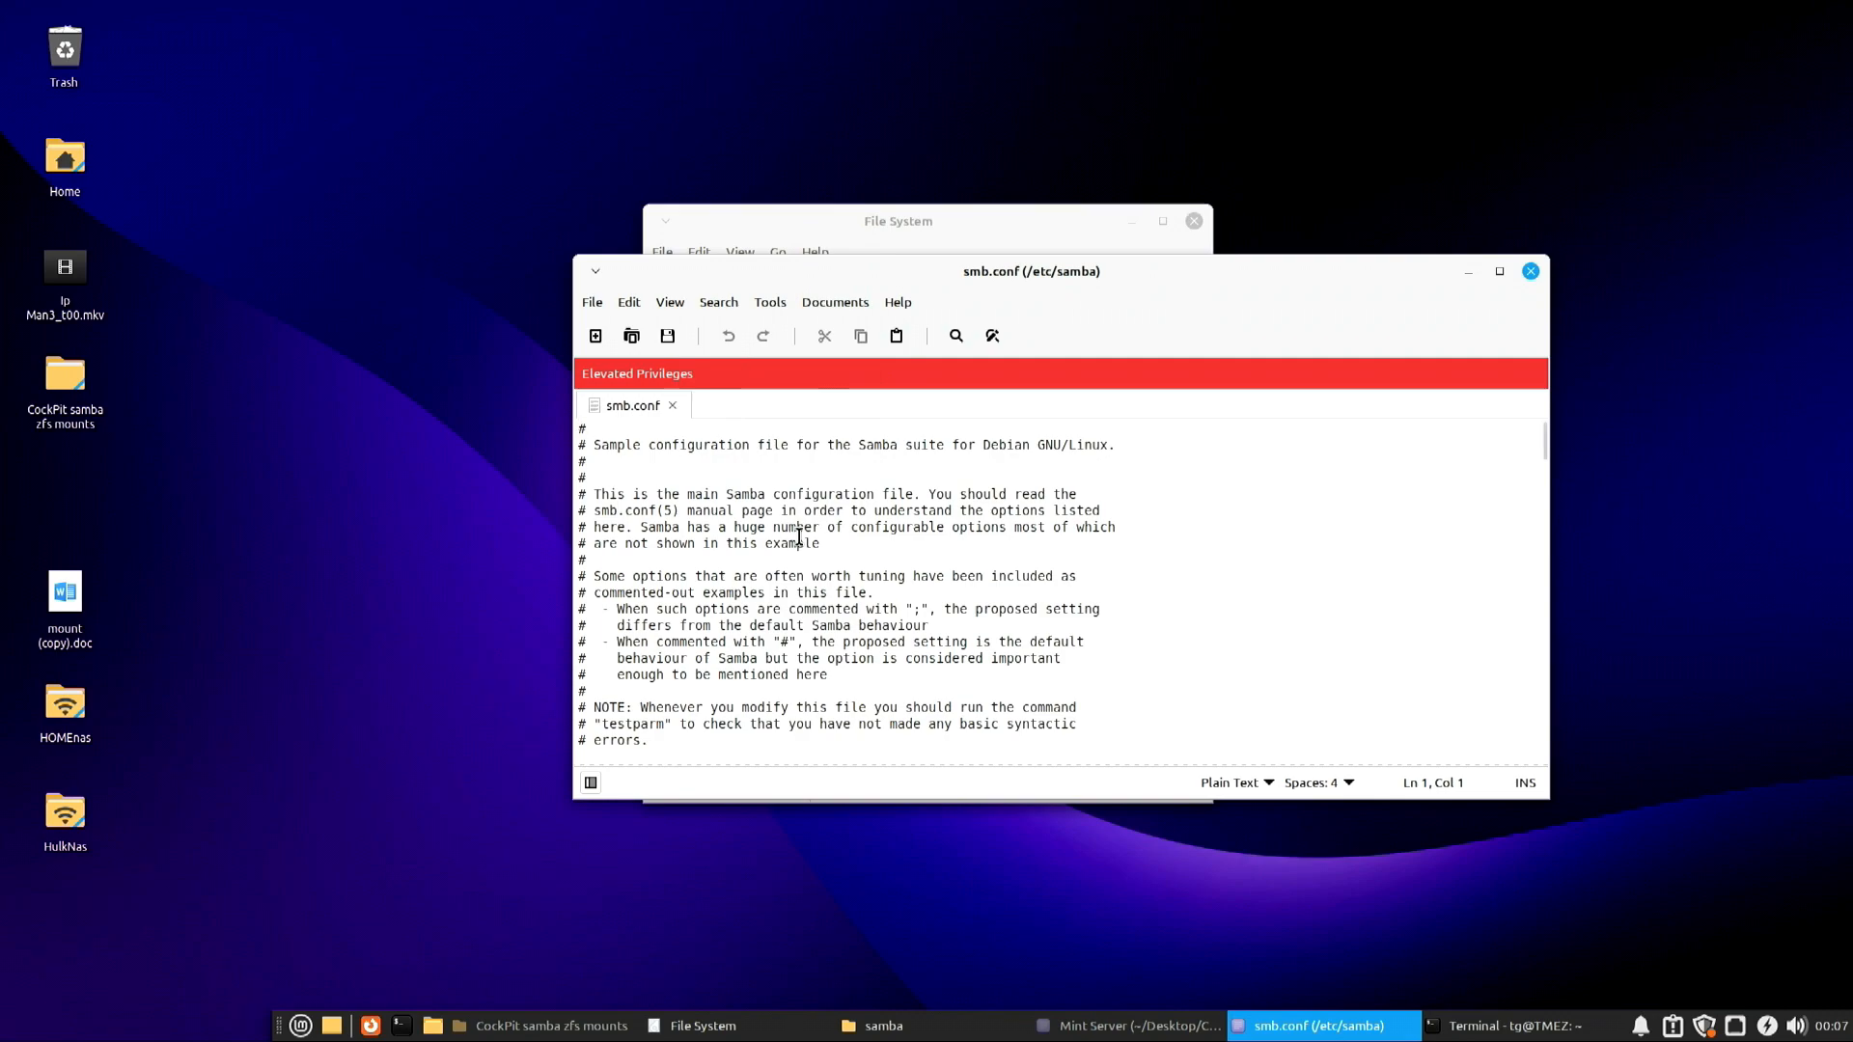
# Append a 'samba zfs share:' [Media] block to smb.conf (path /Server/Media/, read only no, guest ok yes, force group/user tg, browseable yes) and save it.
pyautogui.scroll(-15, 799, 536)
pyautogui.scroll(-20, 799, 536)
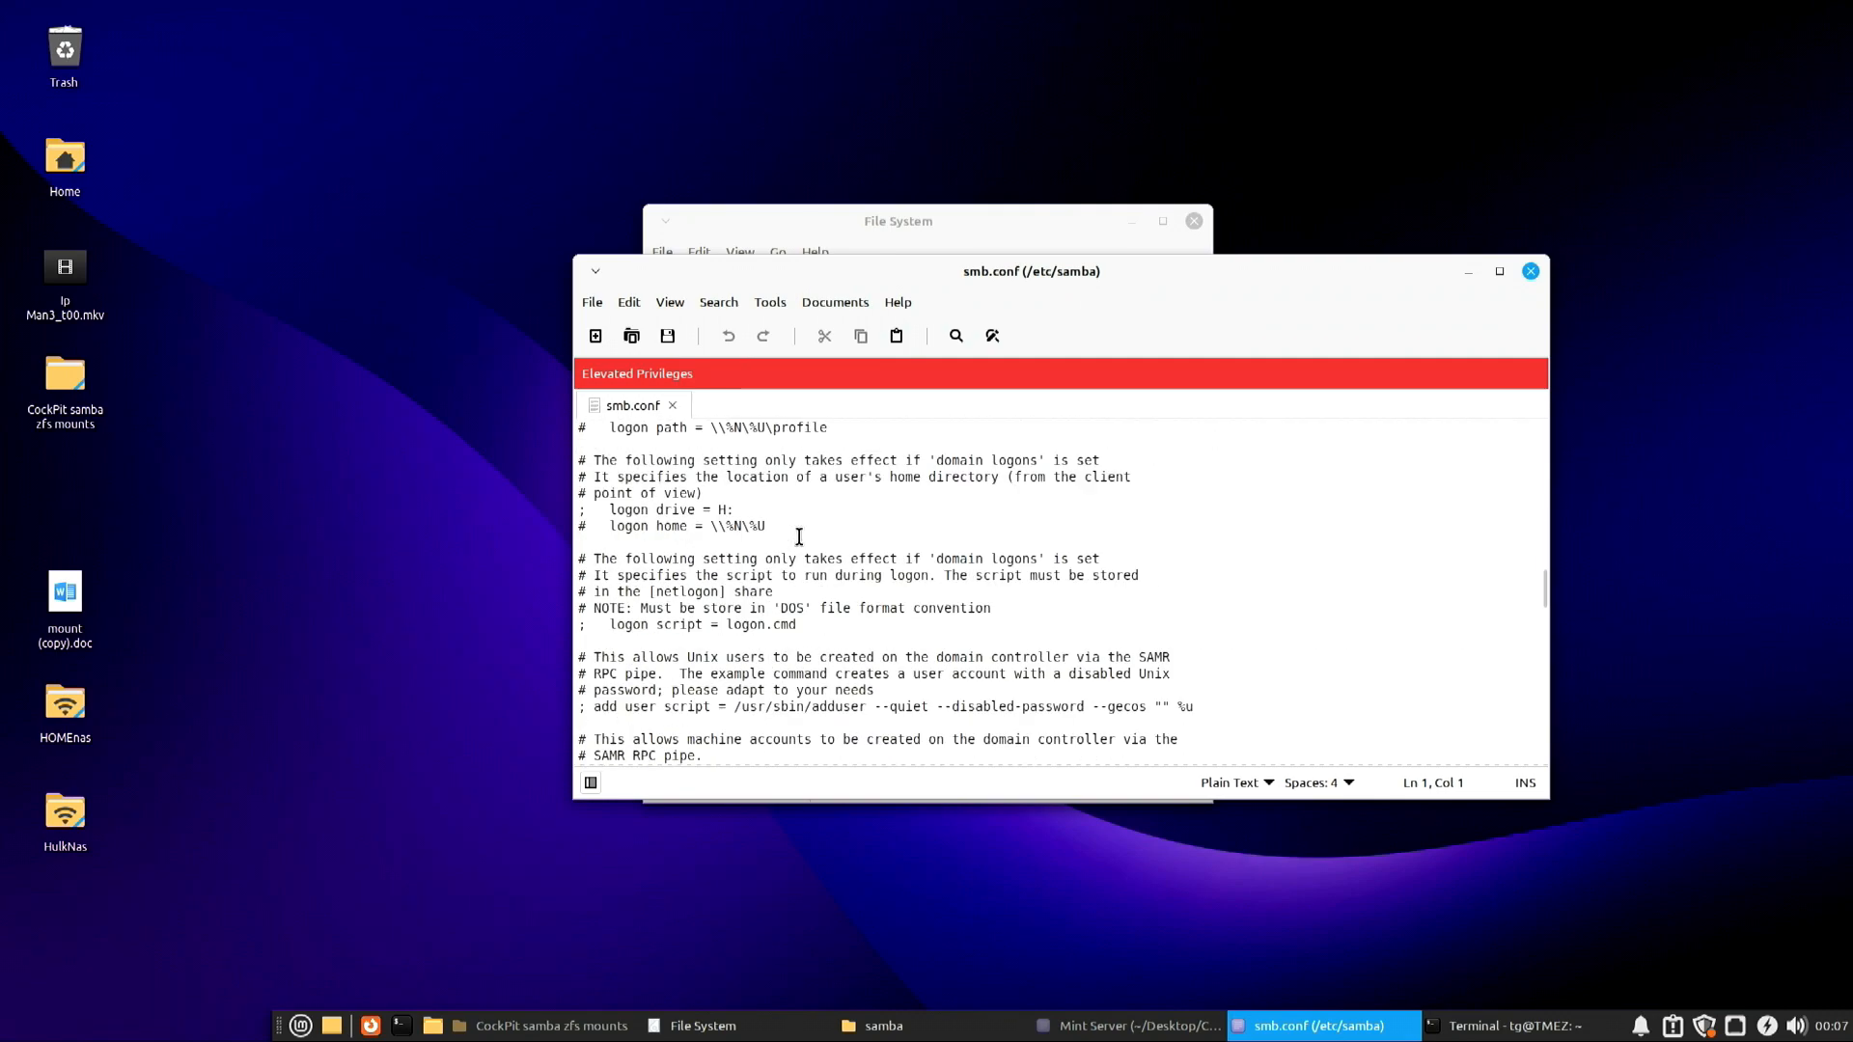
pyautogui.scroll(-15, 799, 537)
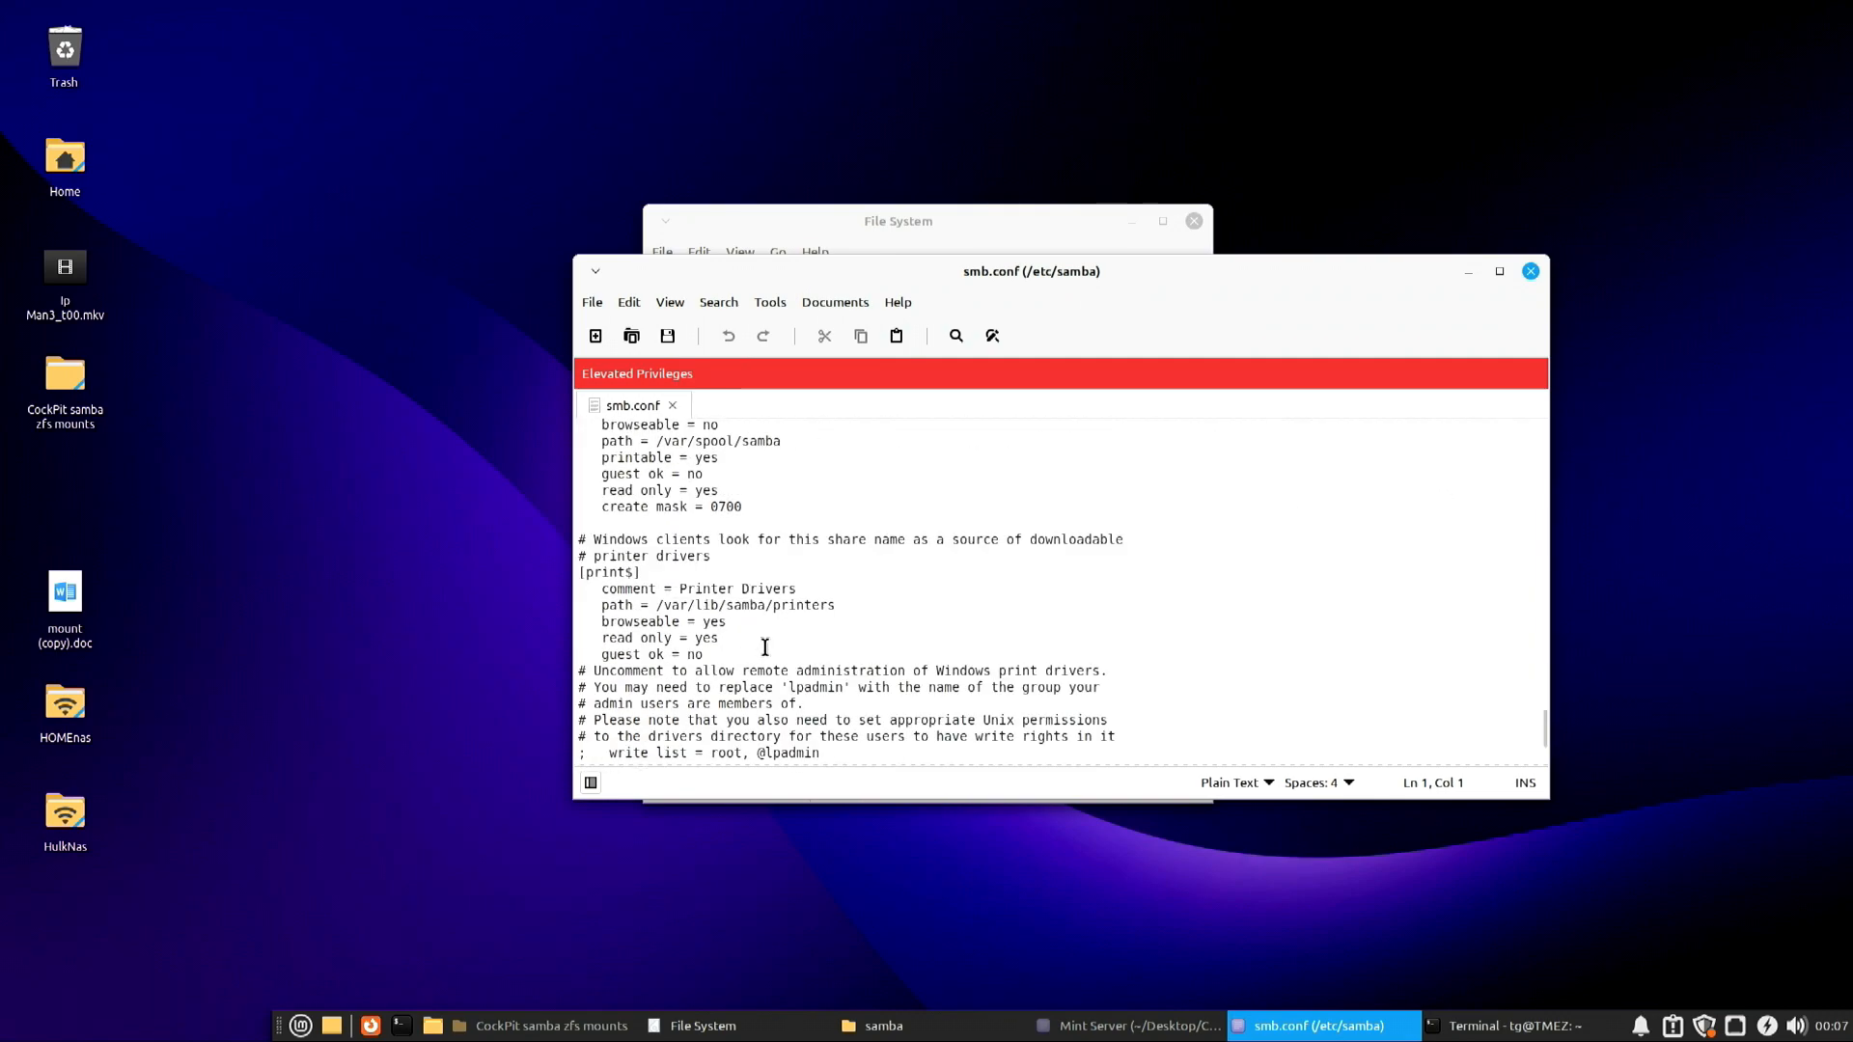
pyautogui.click(723, 719)
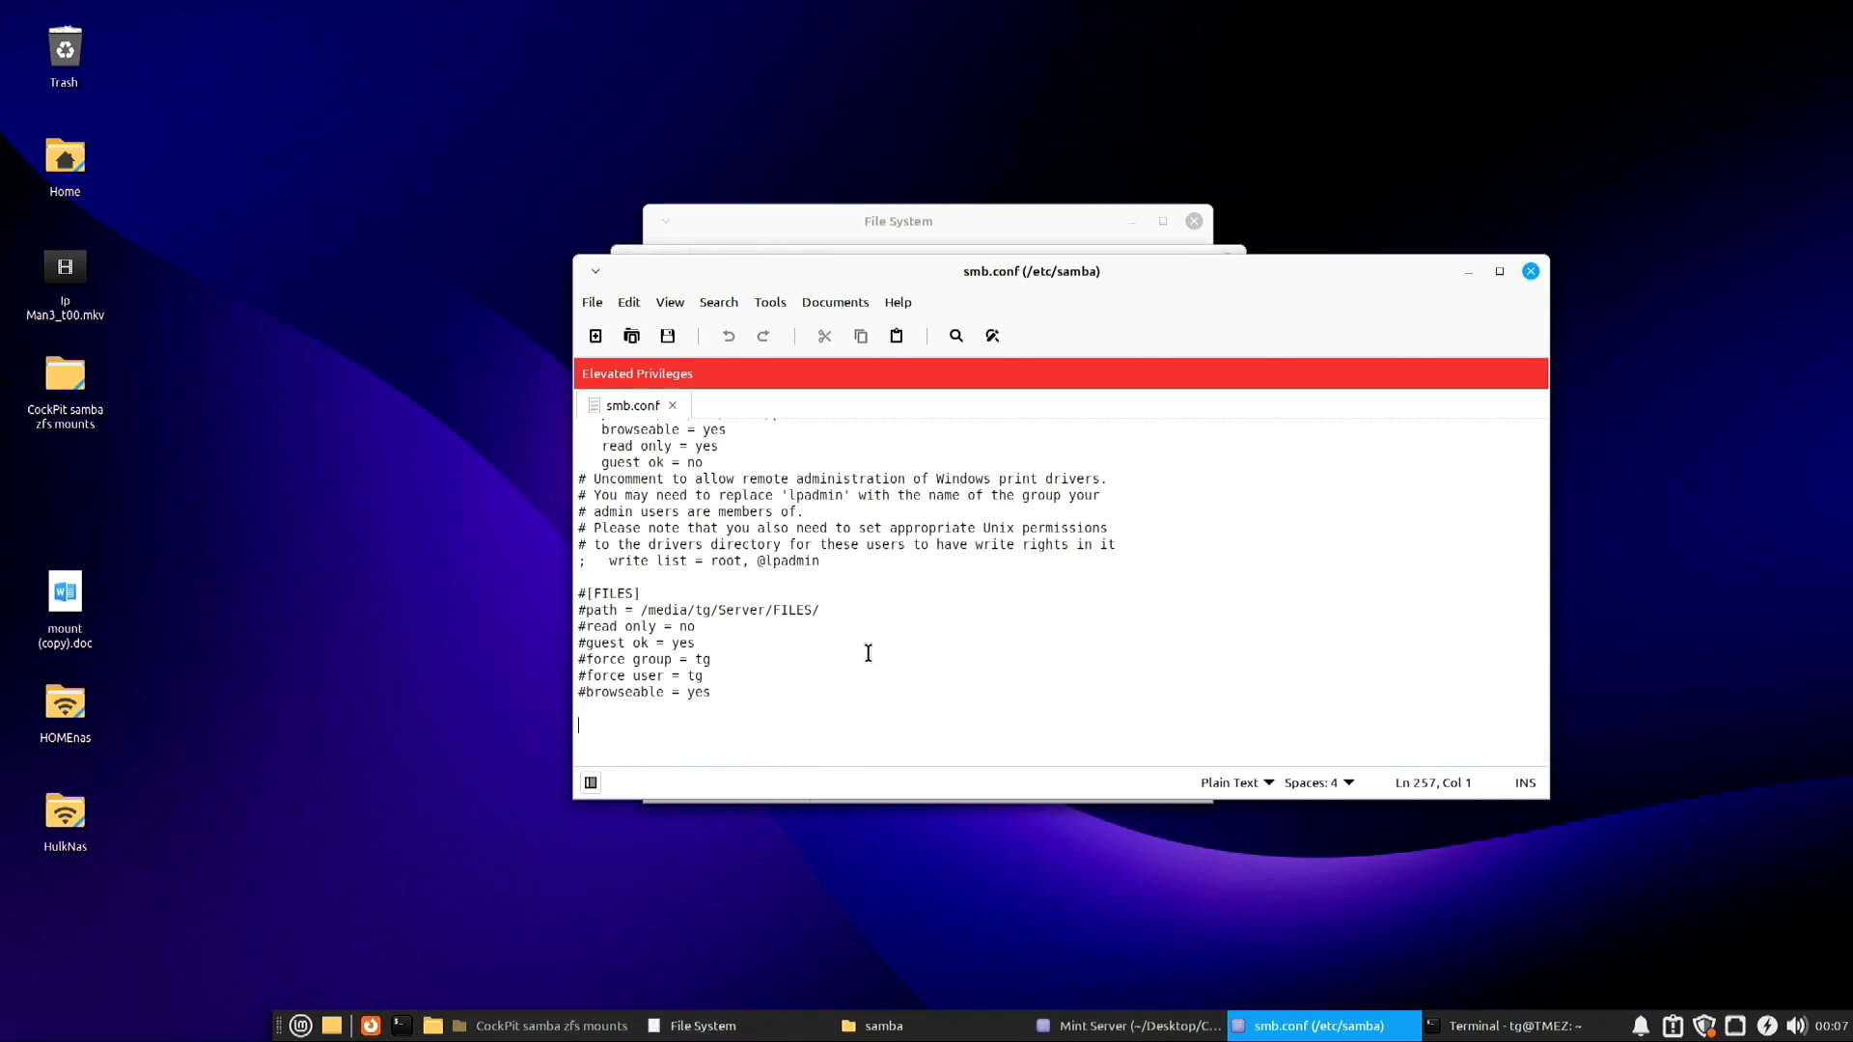
pyautogui.write('"samba zfs share: [Media] path = /Server/Media/ read only = no guest ok = yes force group = tg force user = tg browseable = yes')
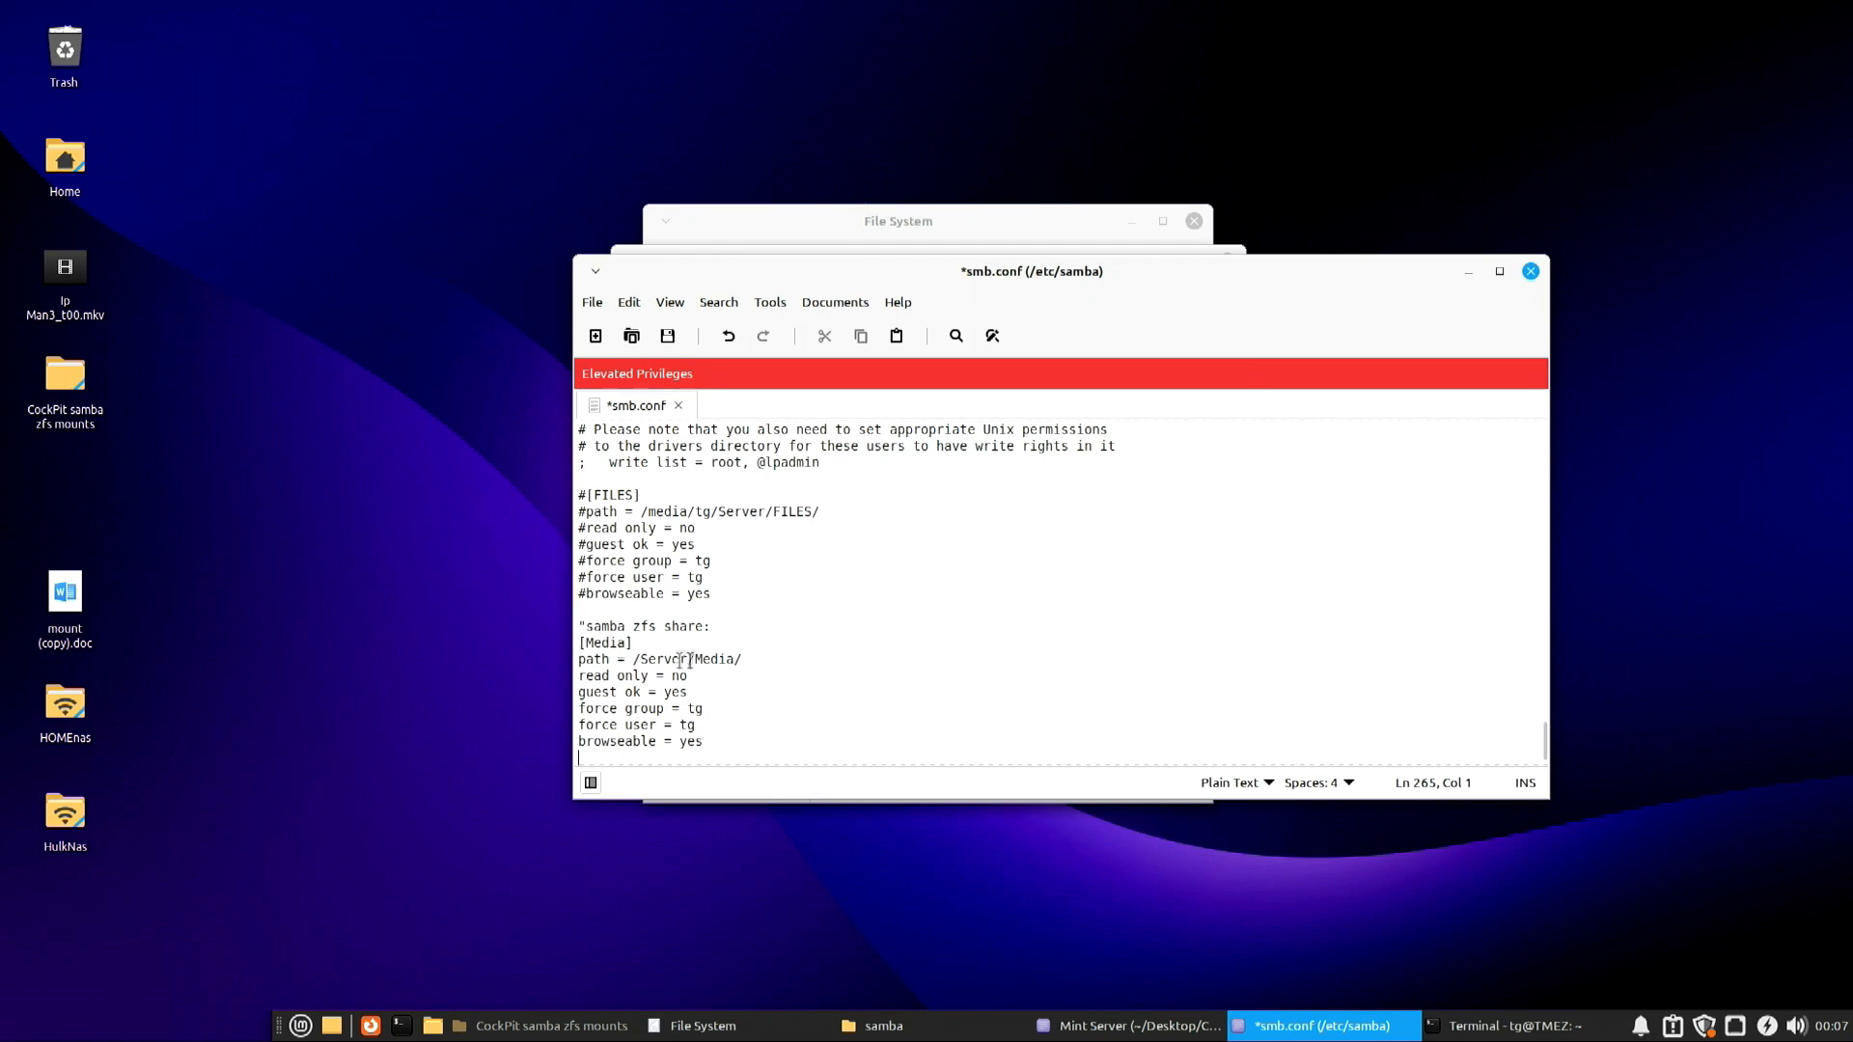
pyautogui.moveTo(695, 659); pyautogui.dragTo(728, 654)
pyautogui.click(873, 612)
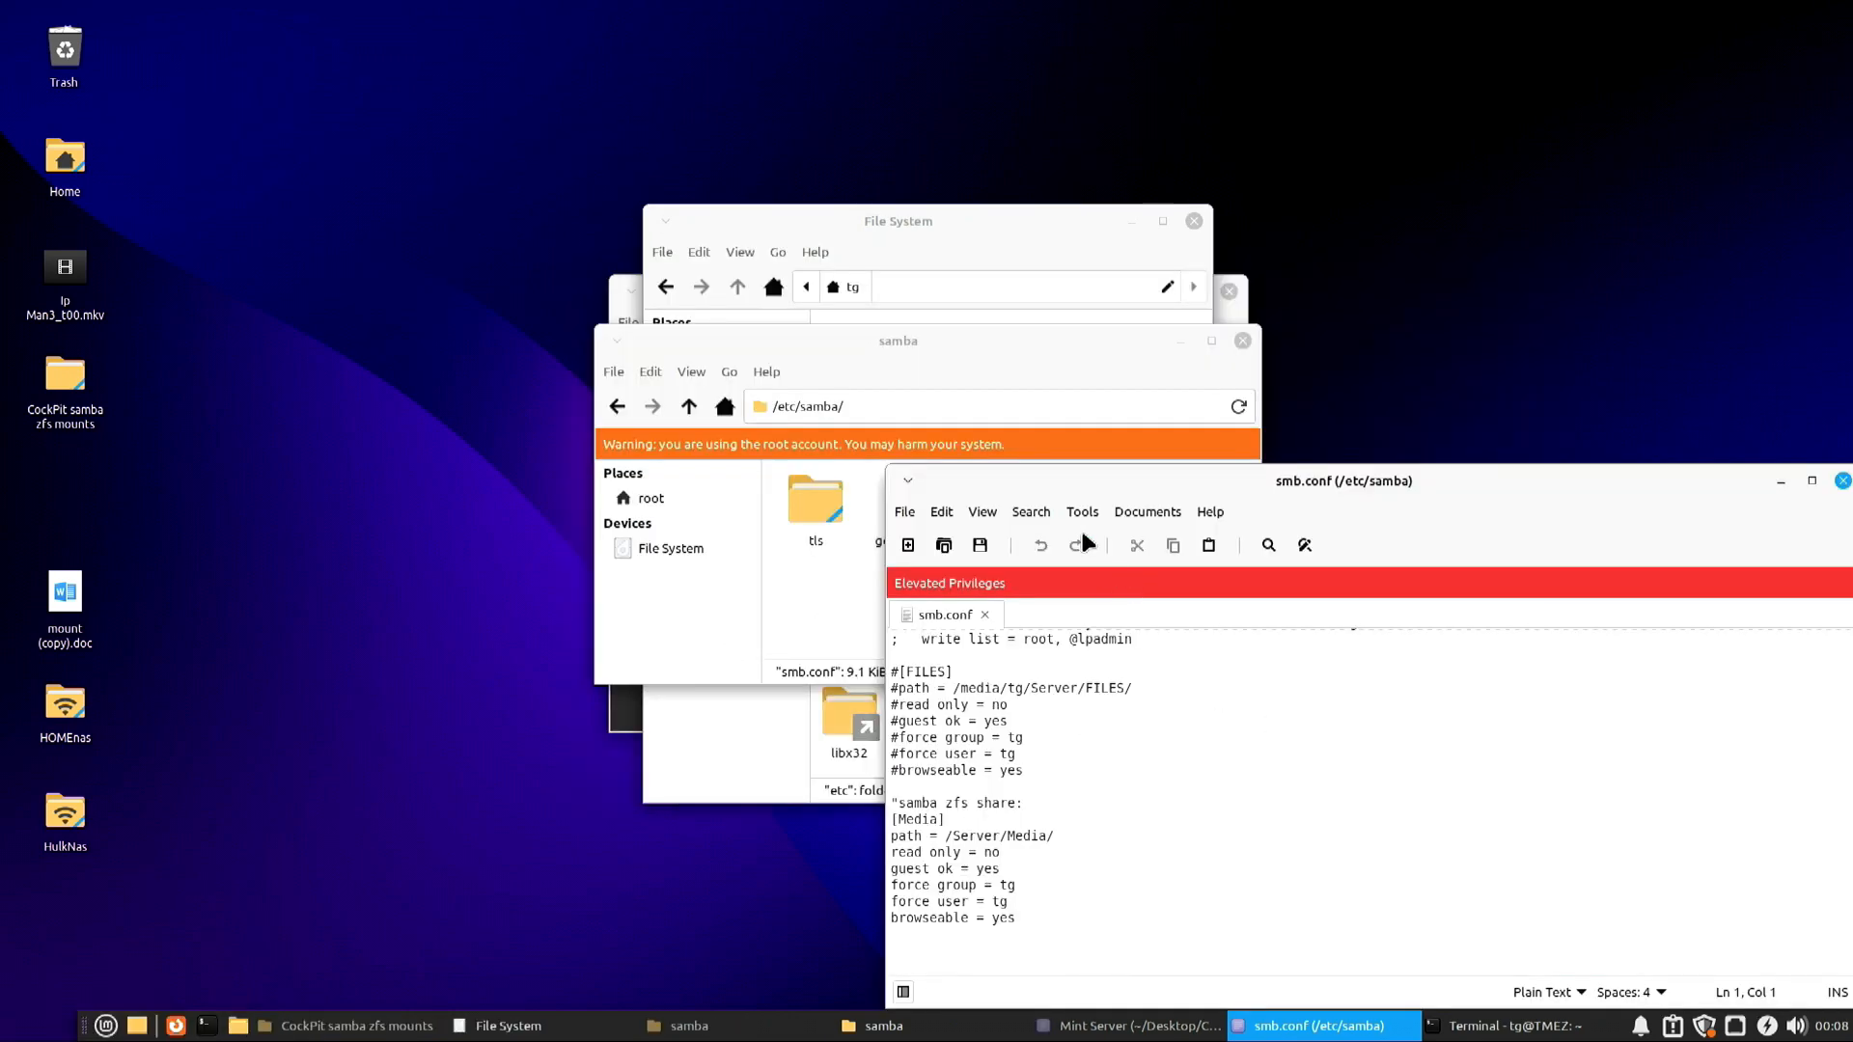
pyautogui.click(979, 546)
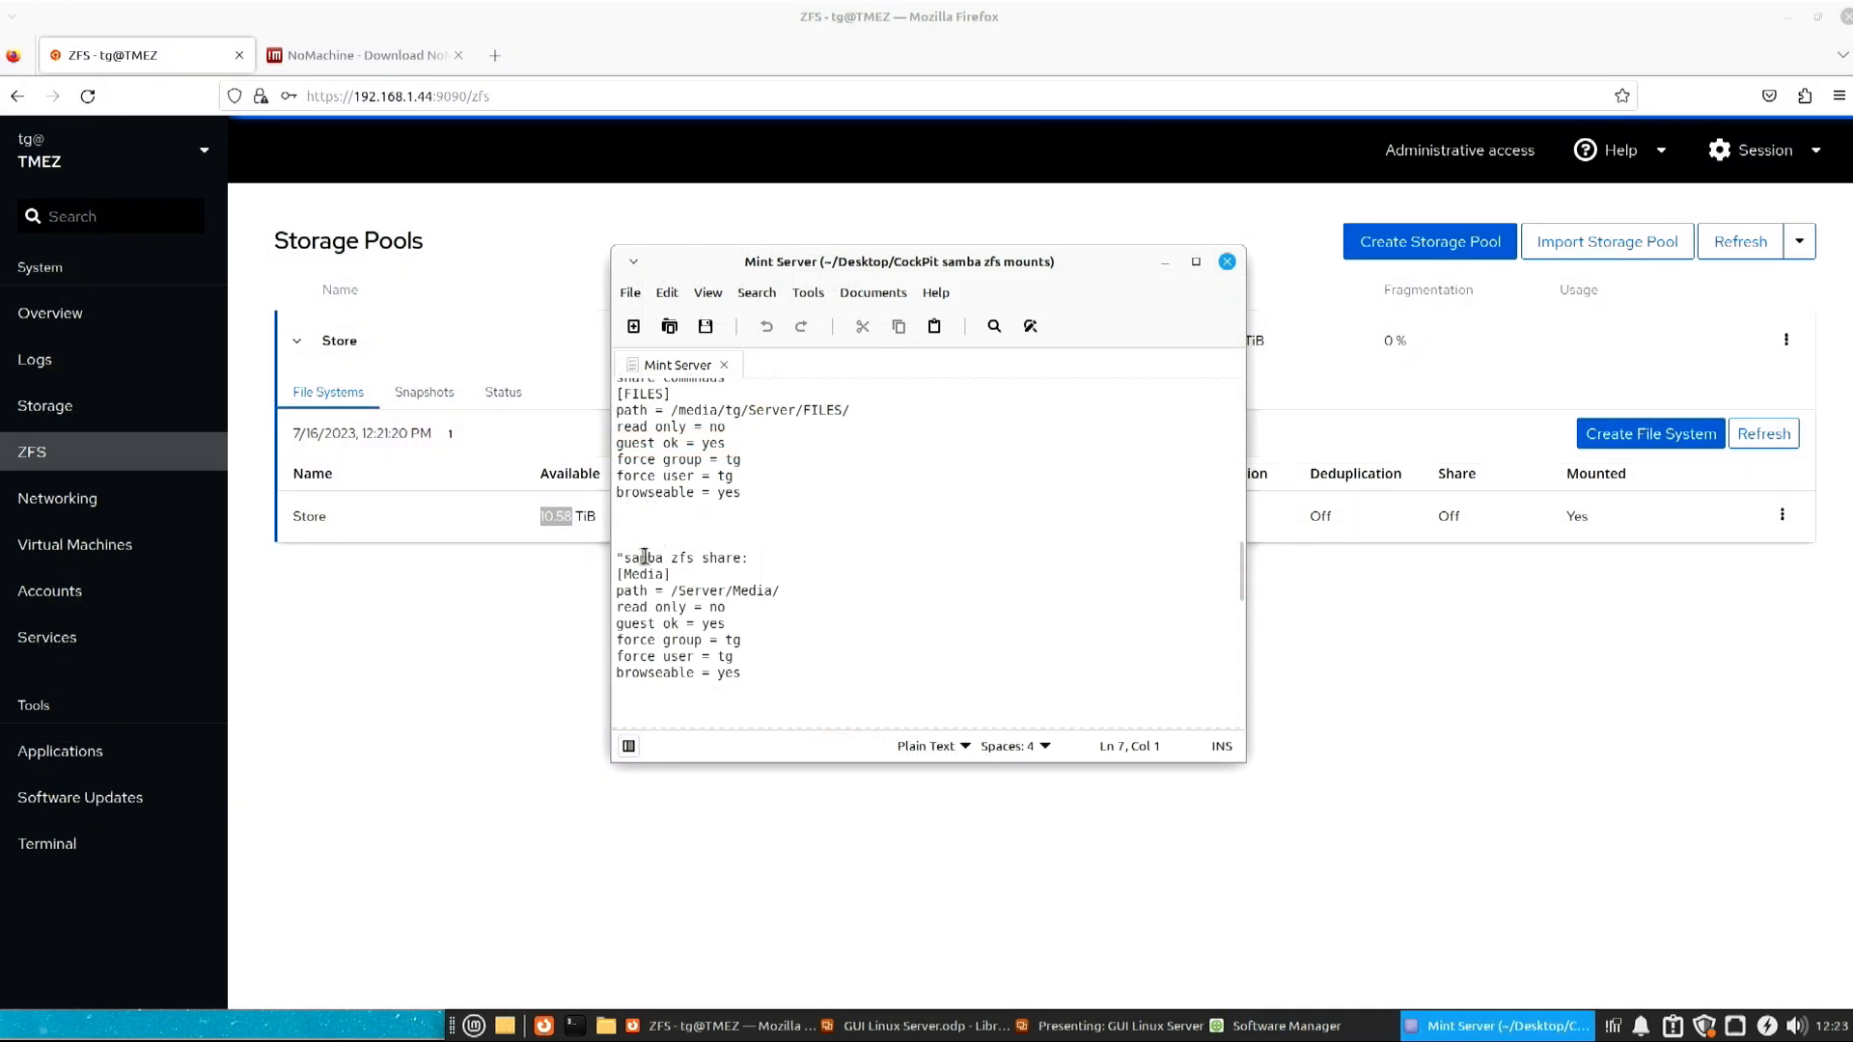
# Review the Media share block in the Mint Server notes, including its name, read only, force group, force user and browseable settings.
pyautogui.moveTo(617, 556); pyautogui.dragTo(739, 675)
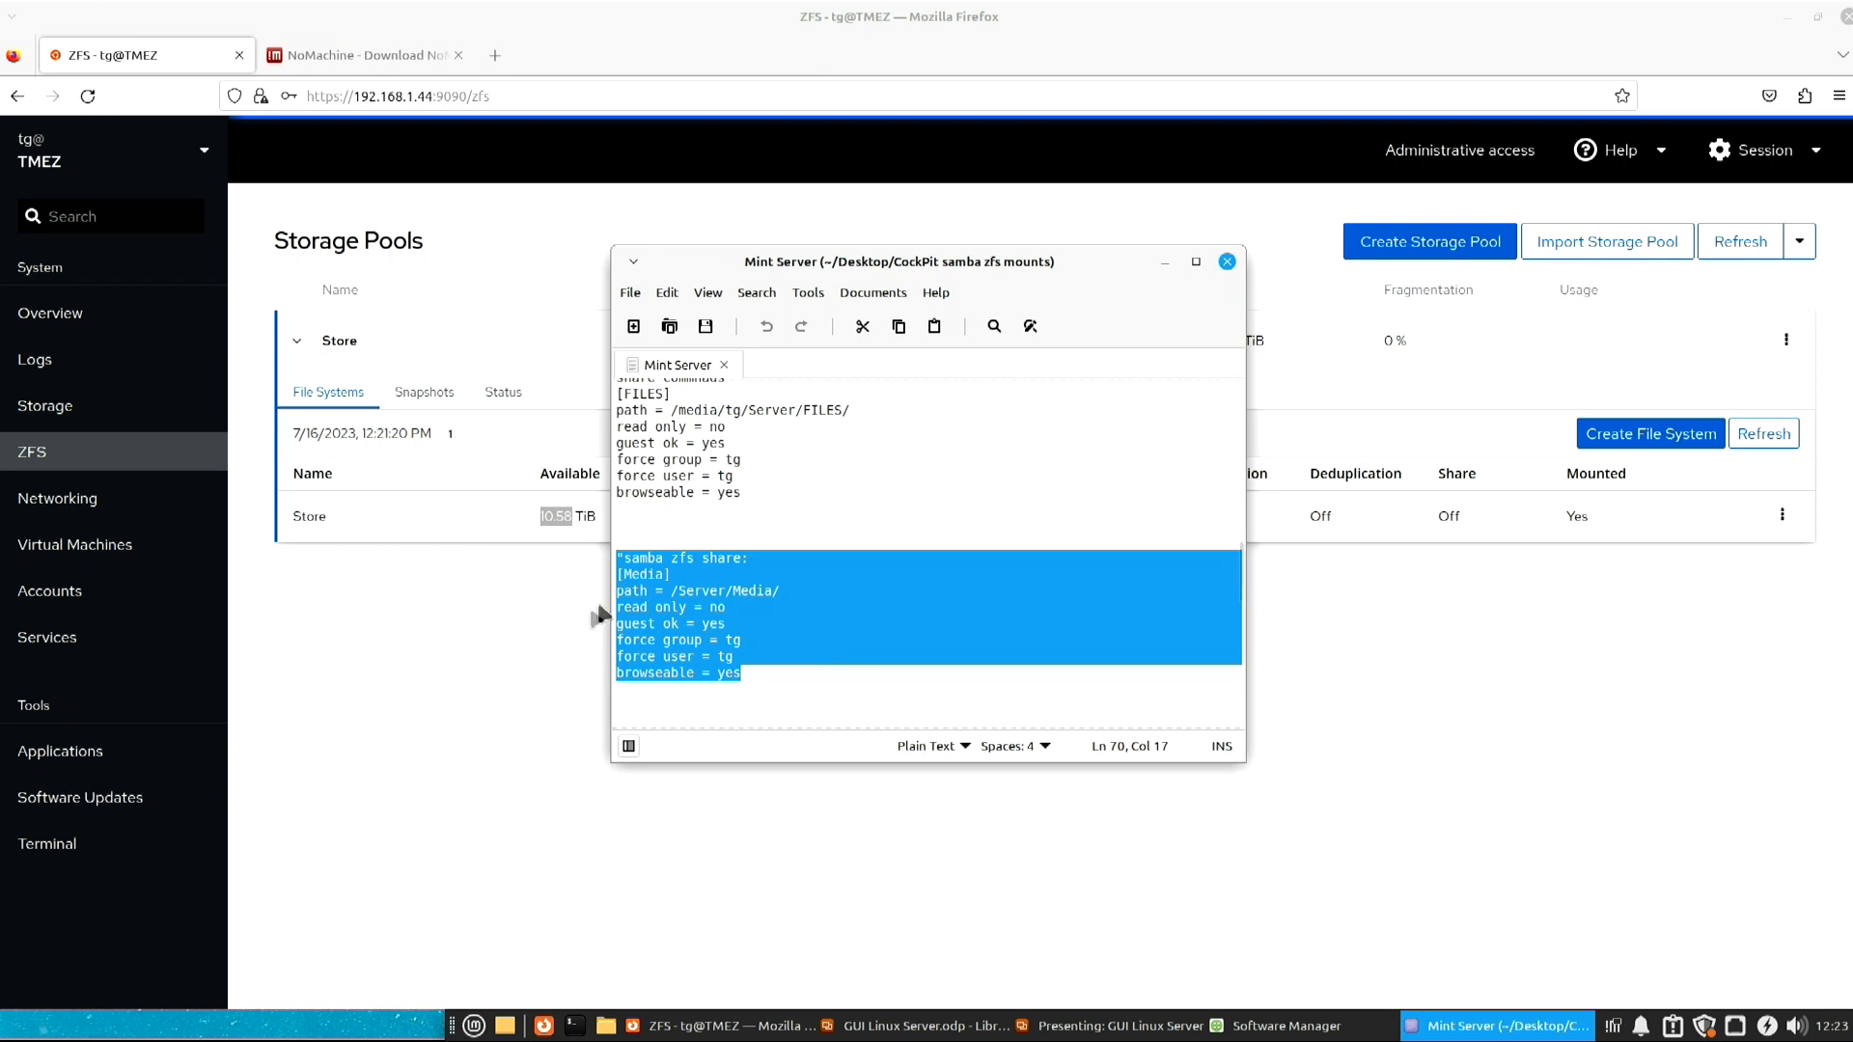
pyautogui.moveTo(623, 573); pyautogui.dragTo(664, 569)
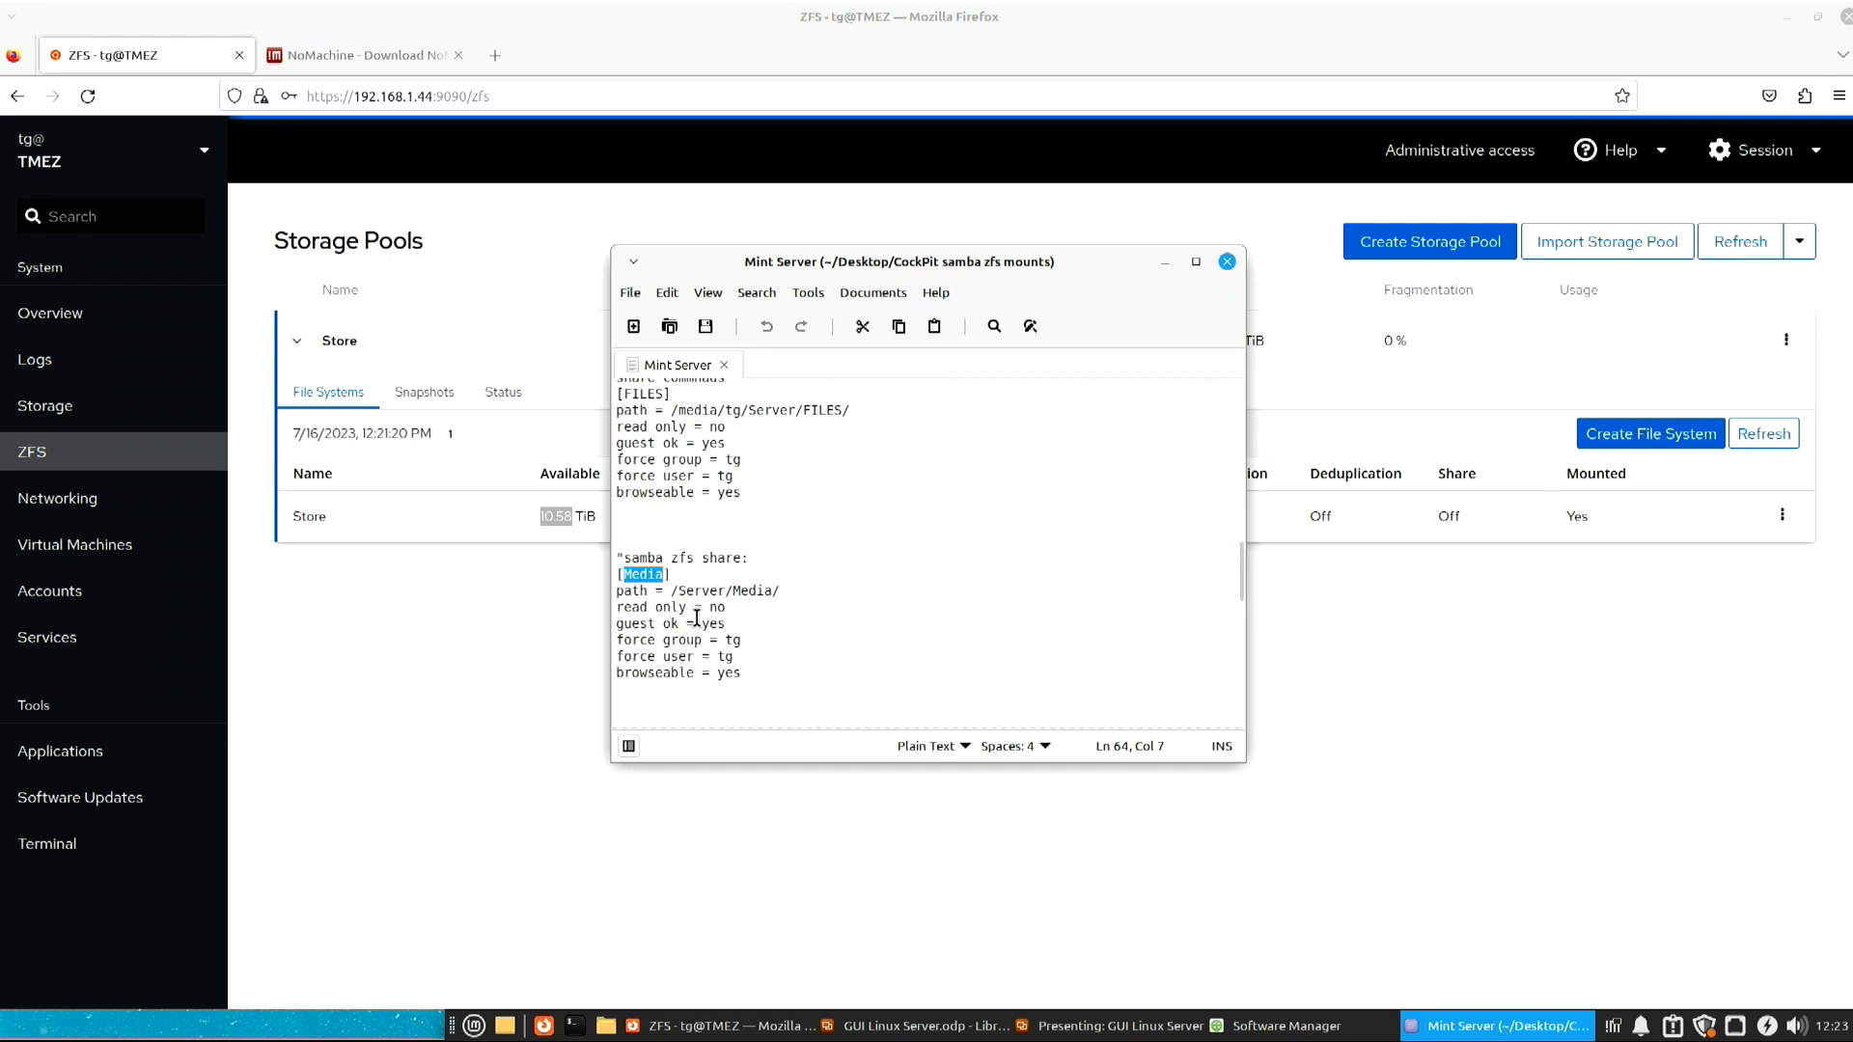
pyautogui.moveTo(709, 610); pyautogui.dragTo(724, 610)
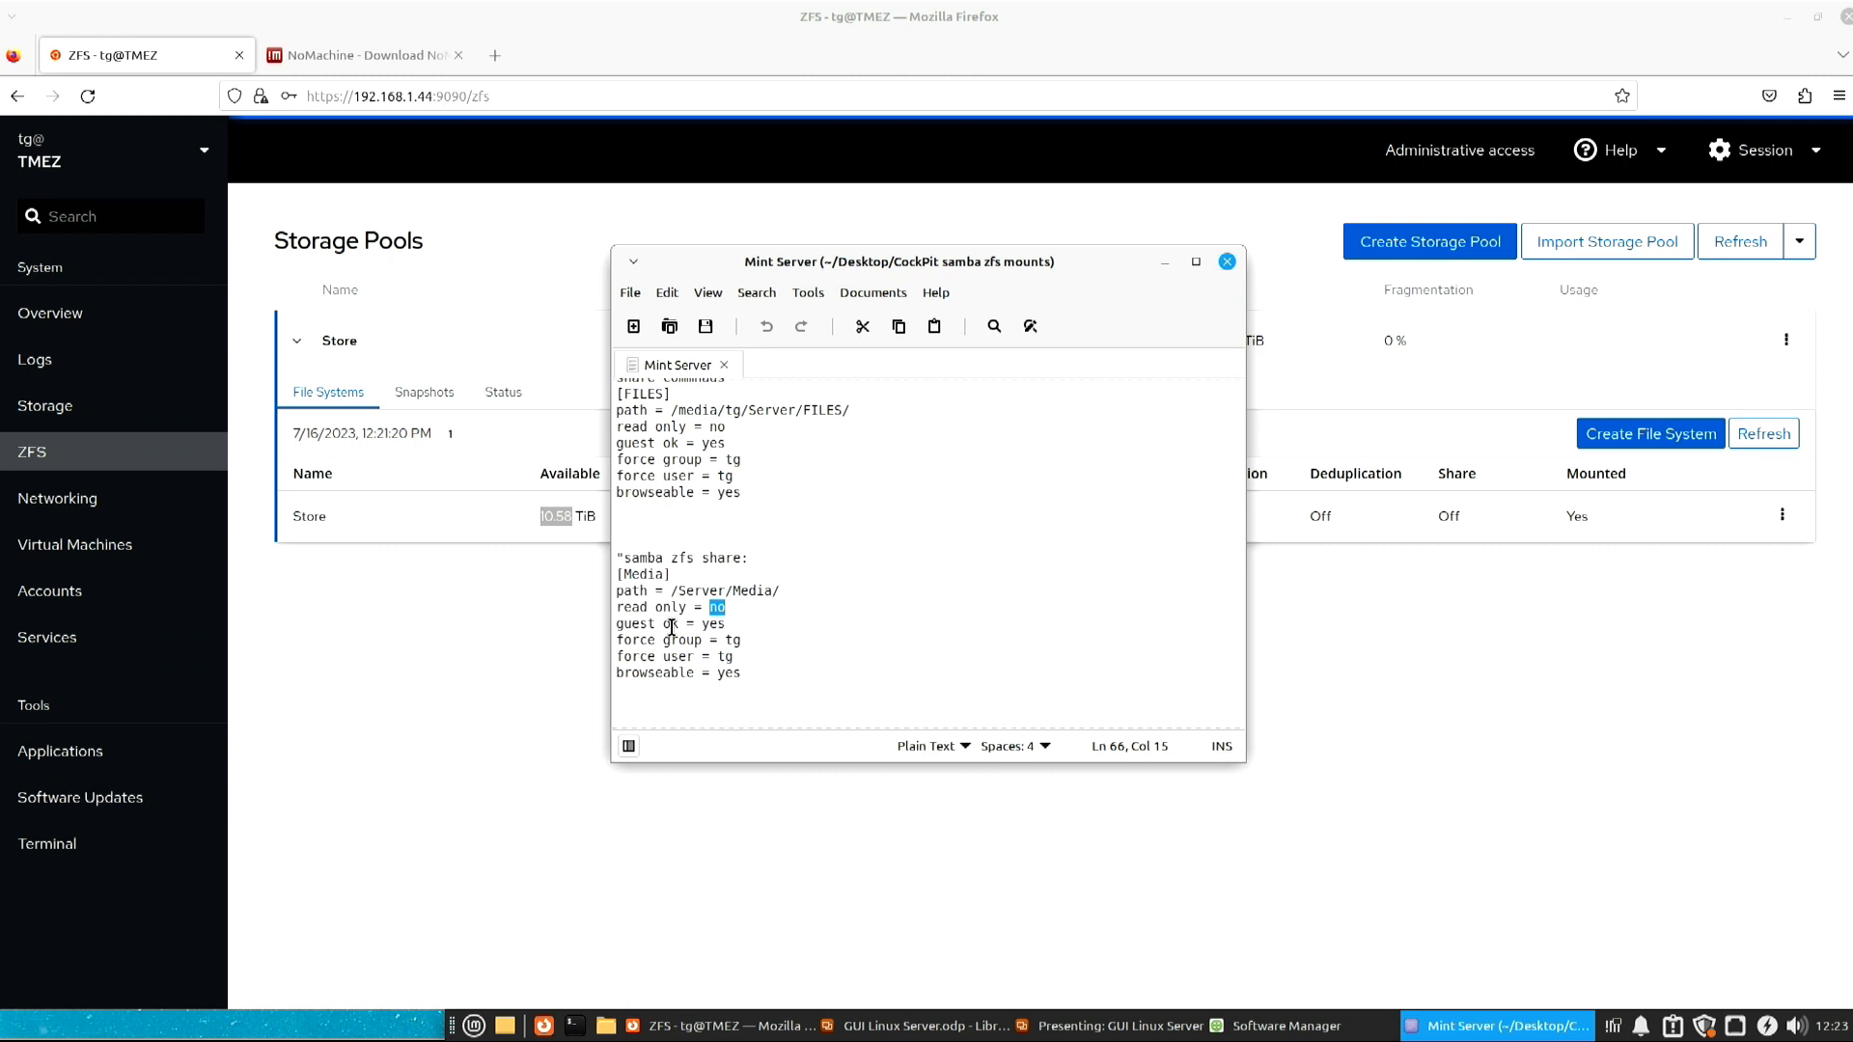
pyautogui.doubleClick(731, 641)
pyautogui.doubleClick(725, 657)
pyautogui.click(717, 672)
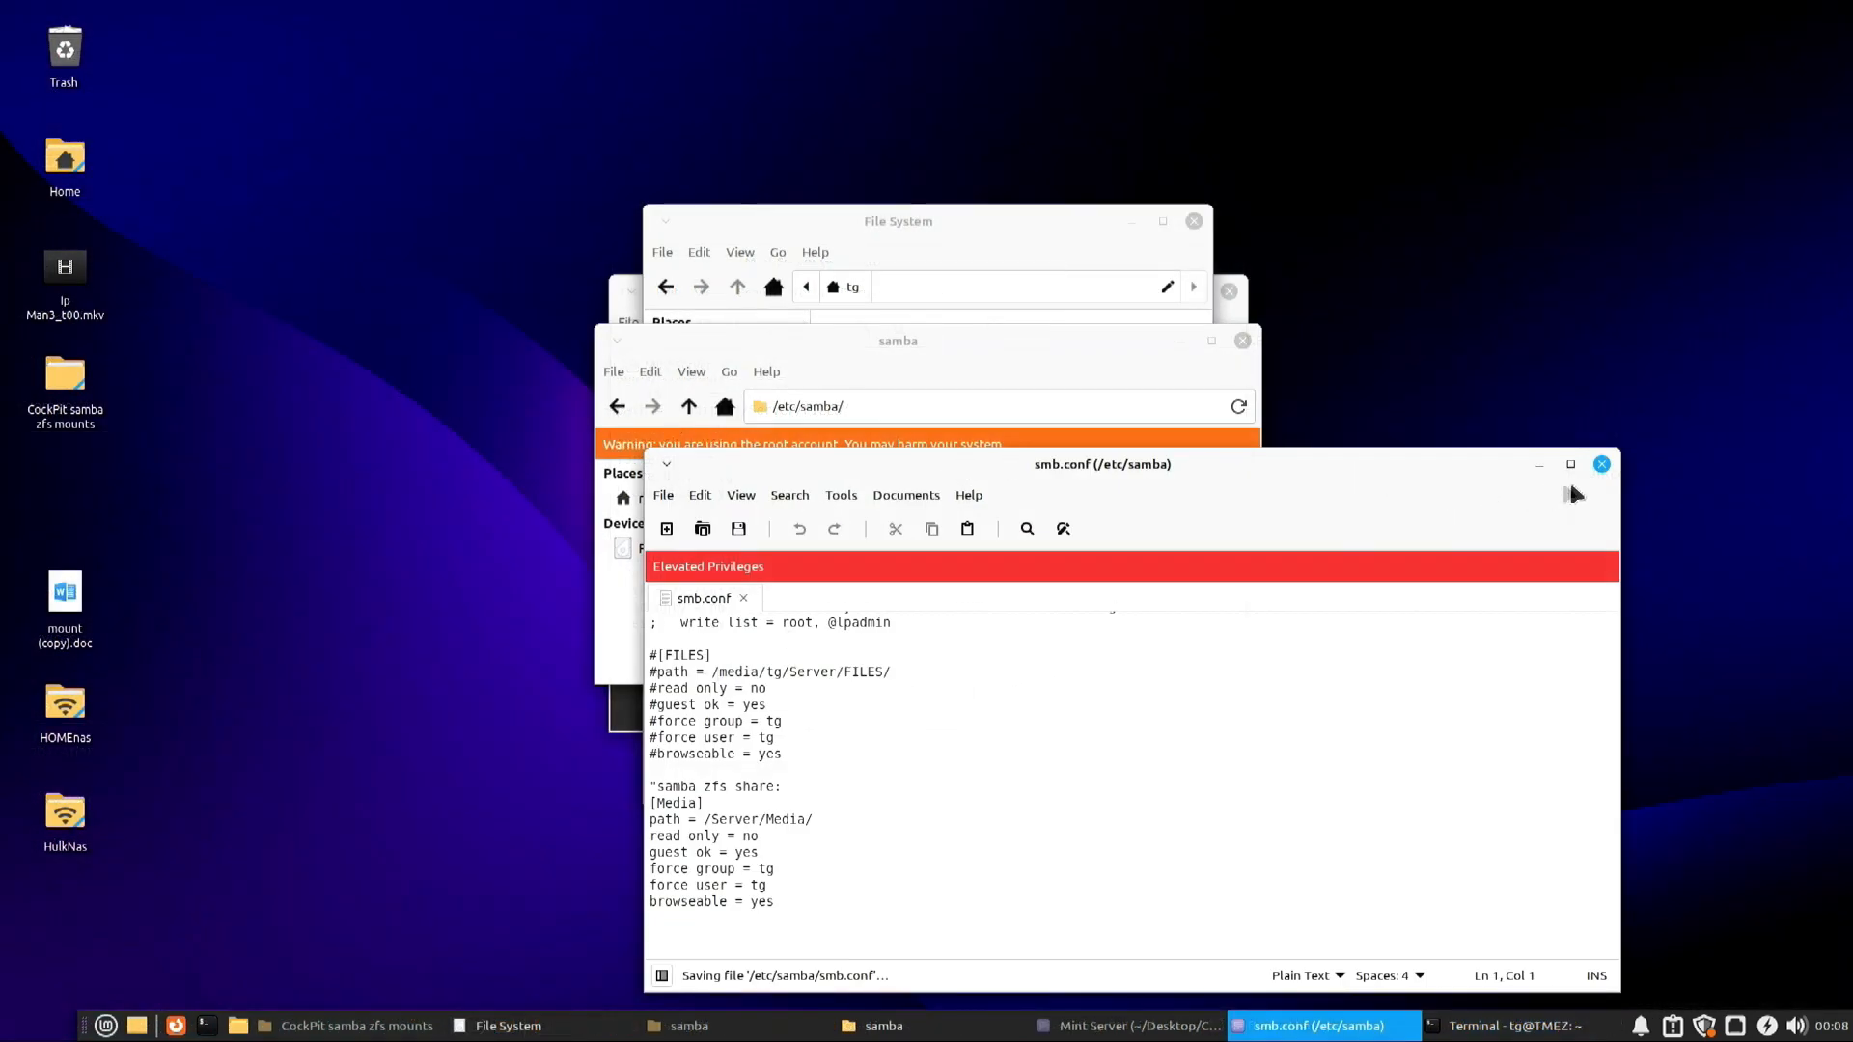
# Close smb.conf and its root folder window, and restart Samba from the terminal with sudo service smbd restart.
pyautogui.click(1600, 464)
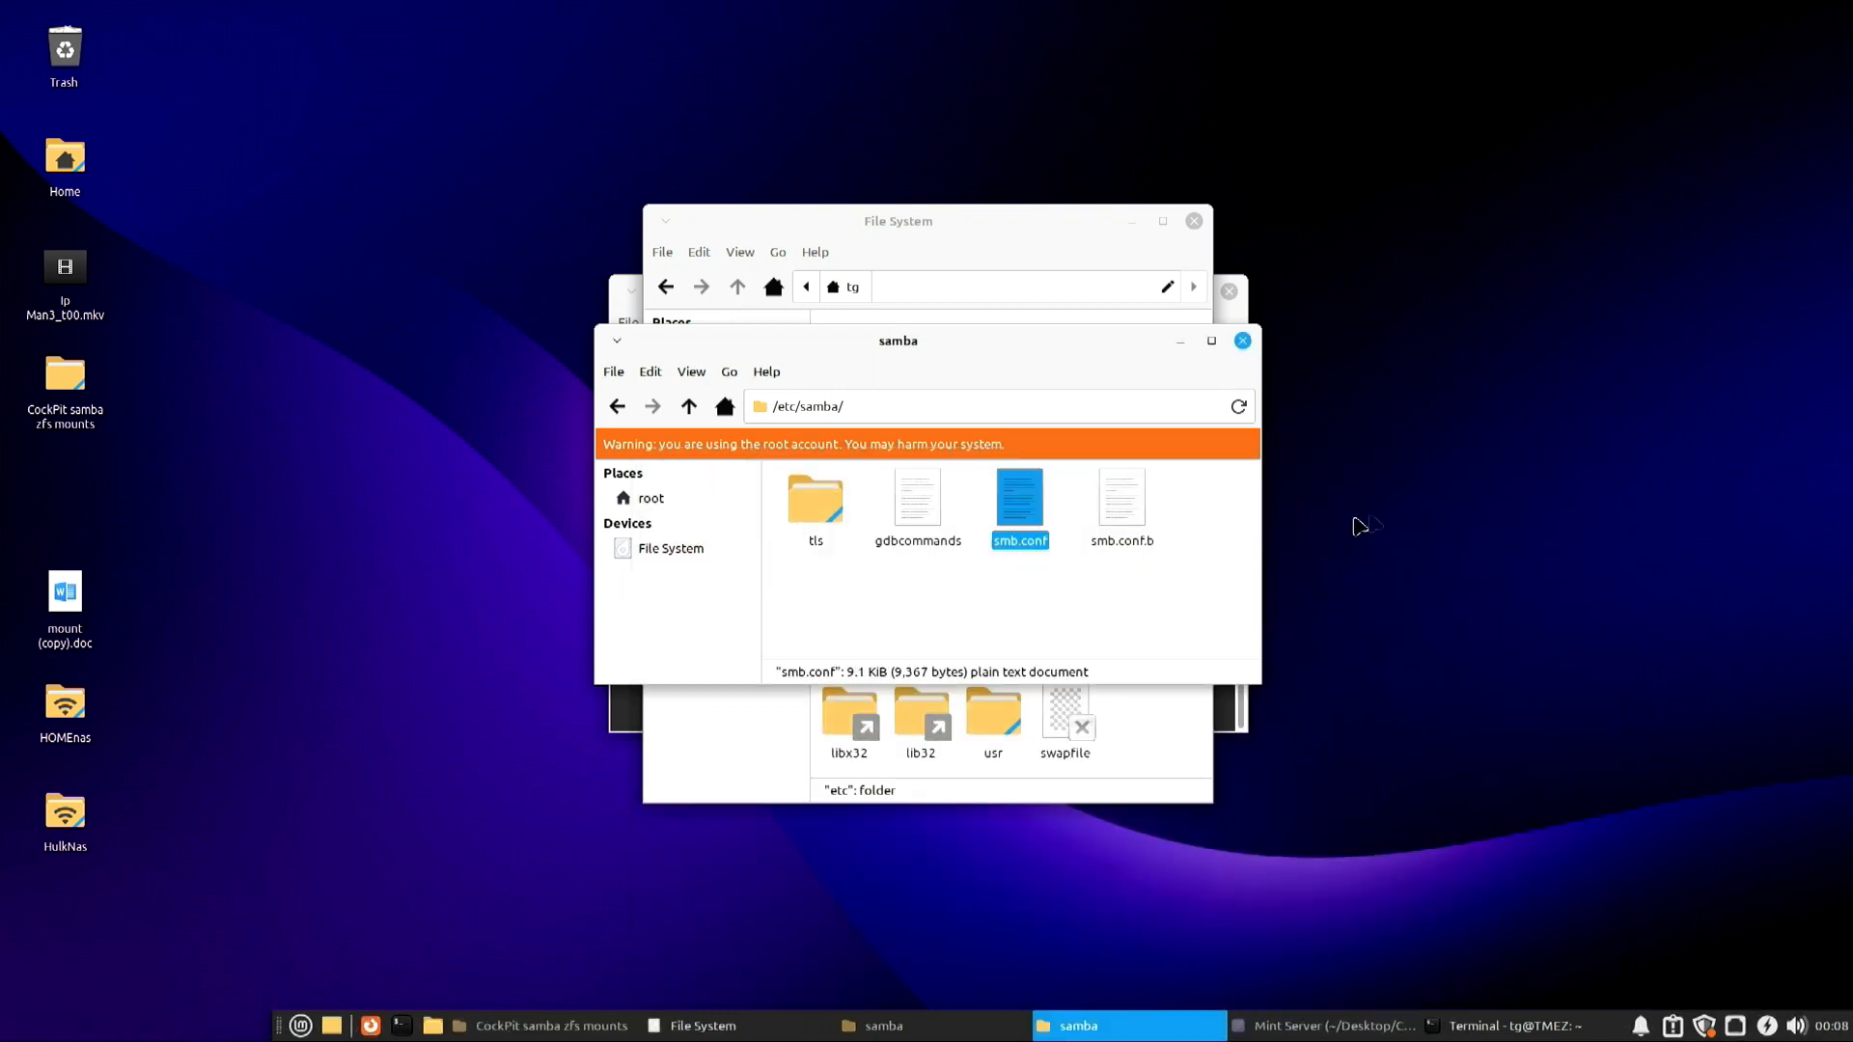
pyautogui.click(1242, 342)
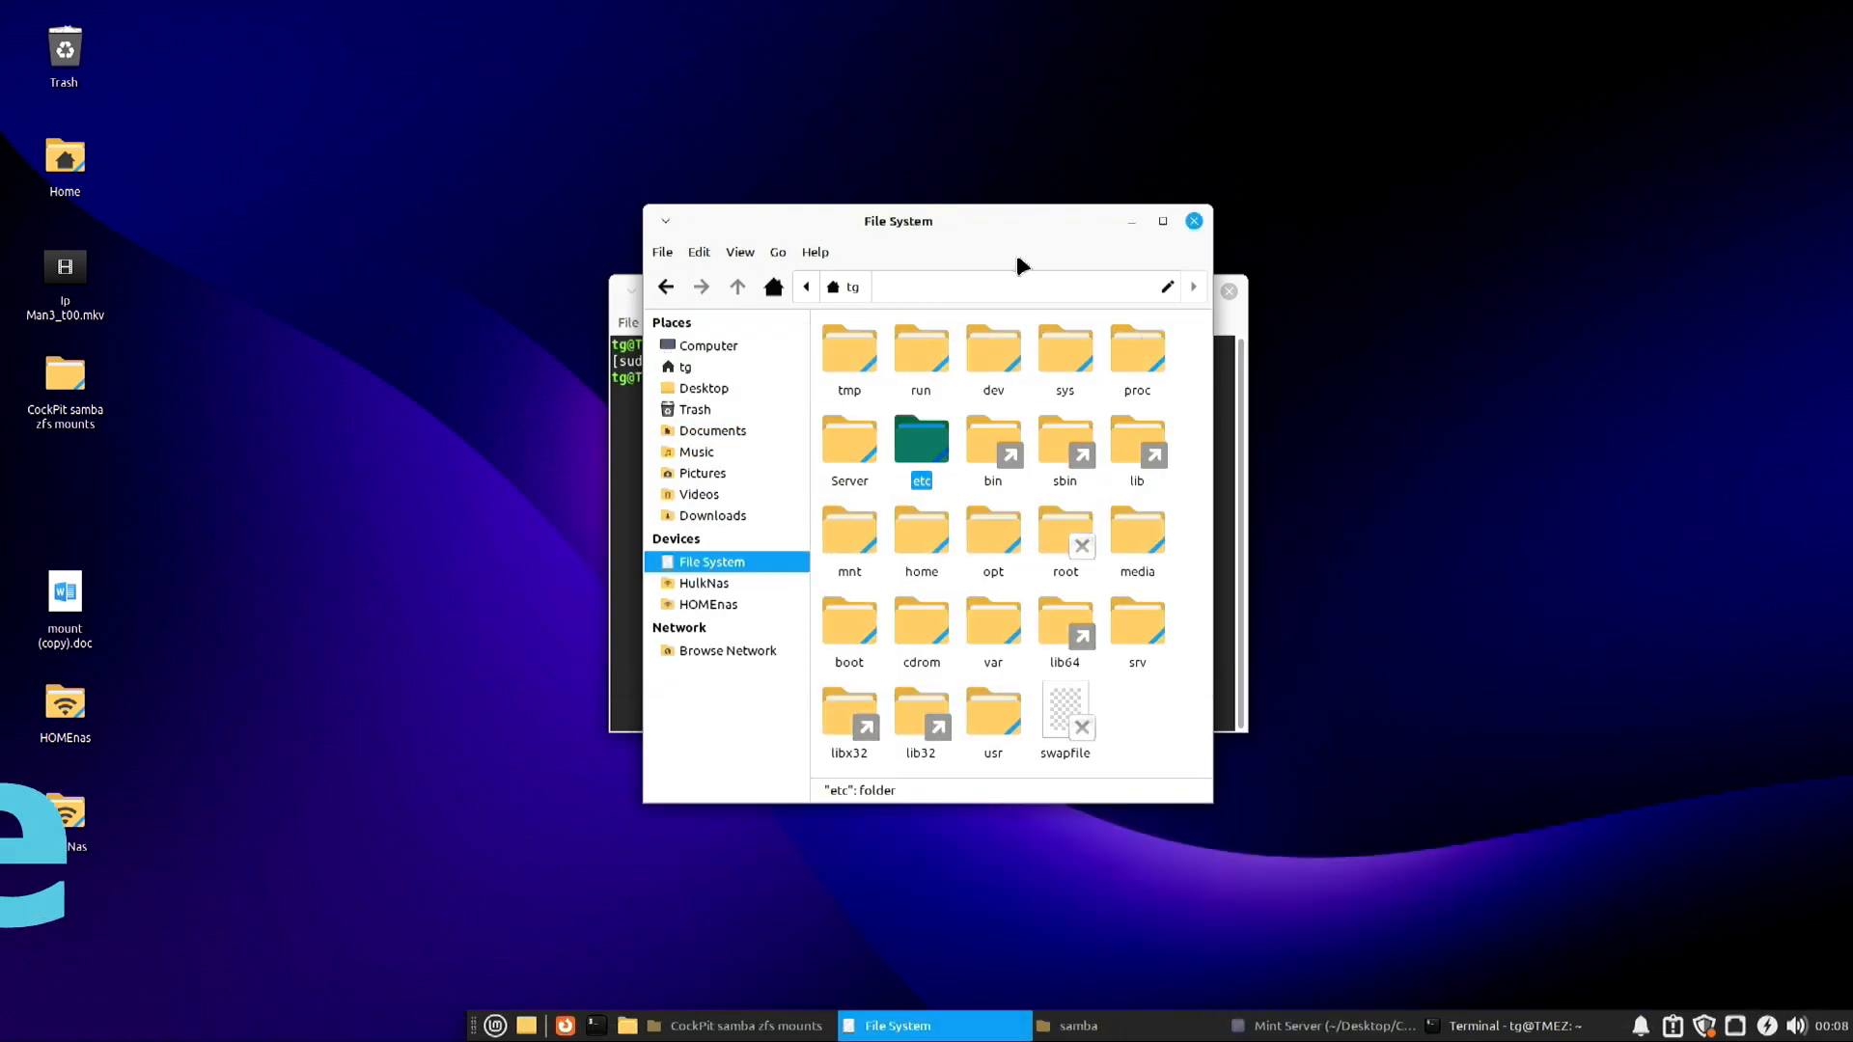
pyautogui.click(1133, 228)
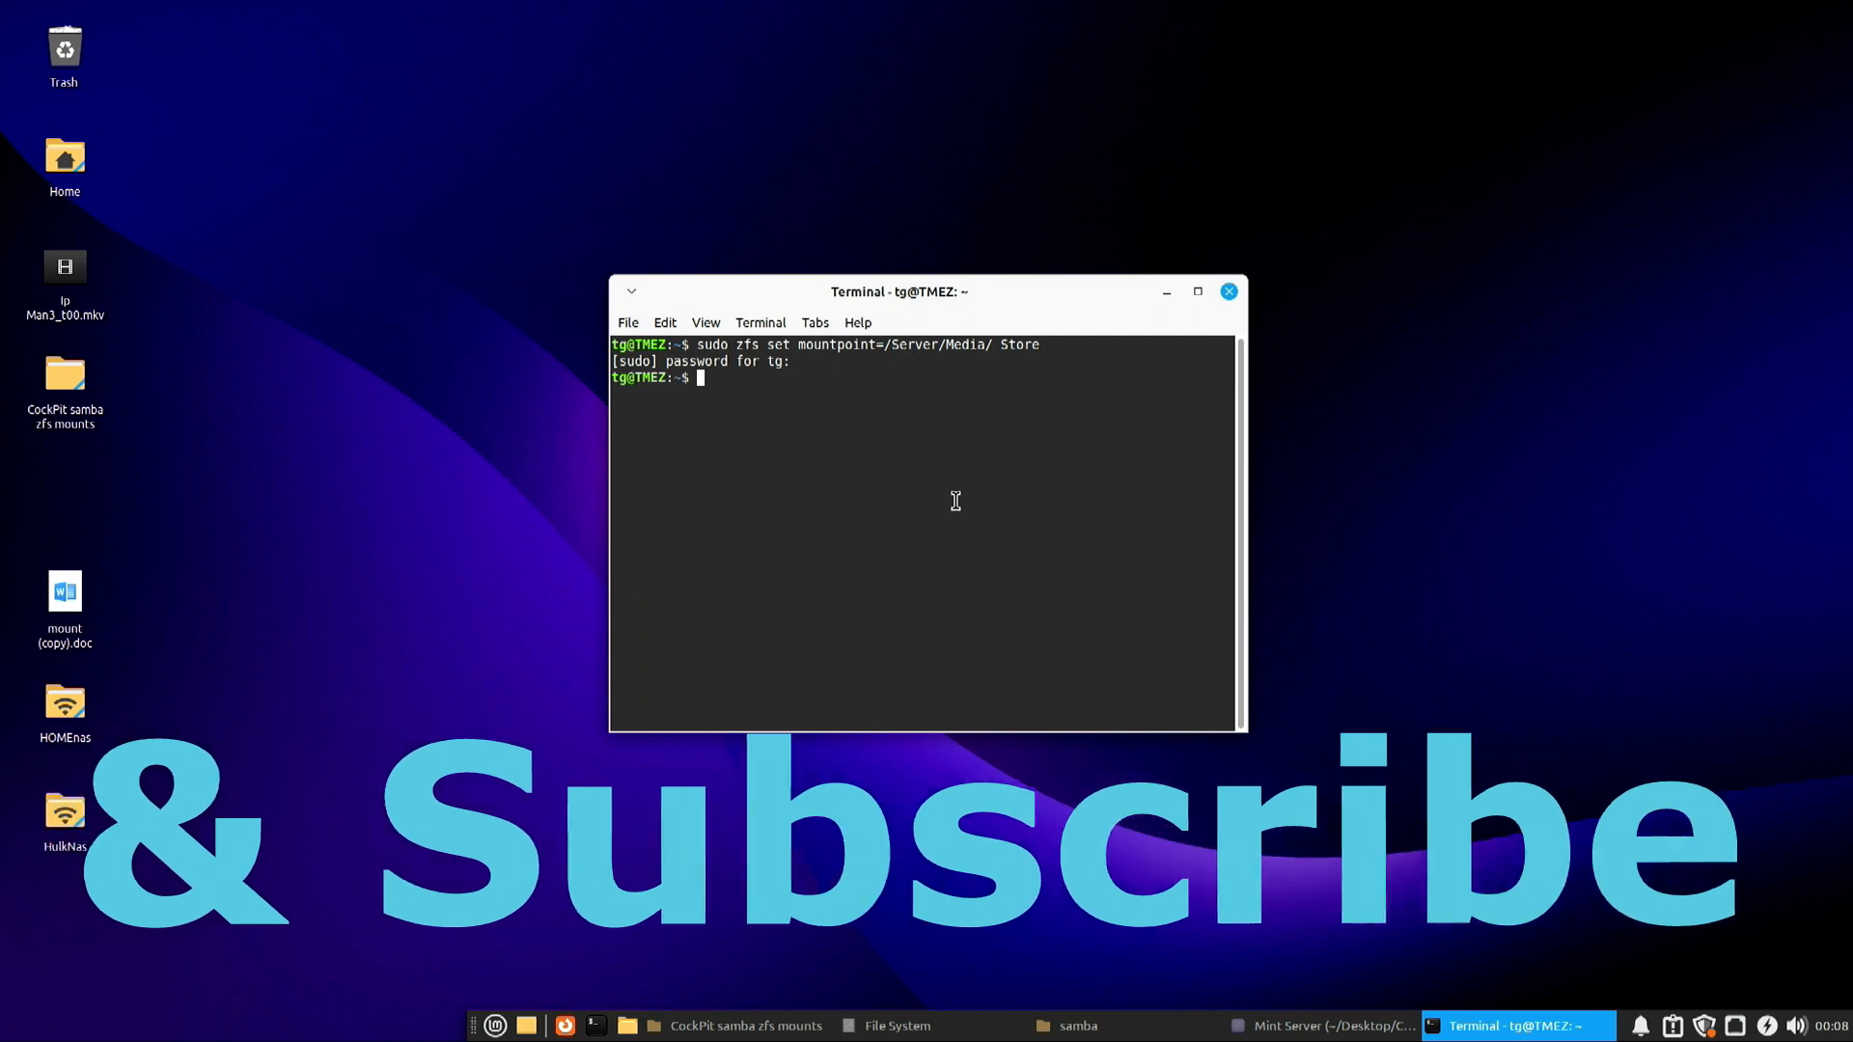
pyautogui.write('sudo service smbd restart')
pyautogui.press('Return')
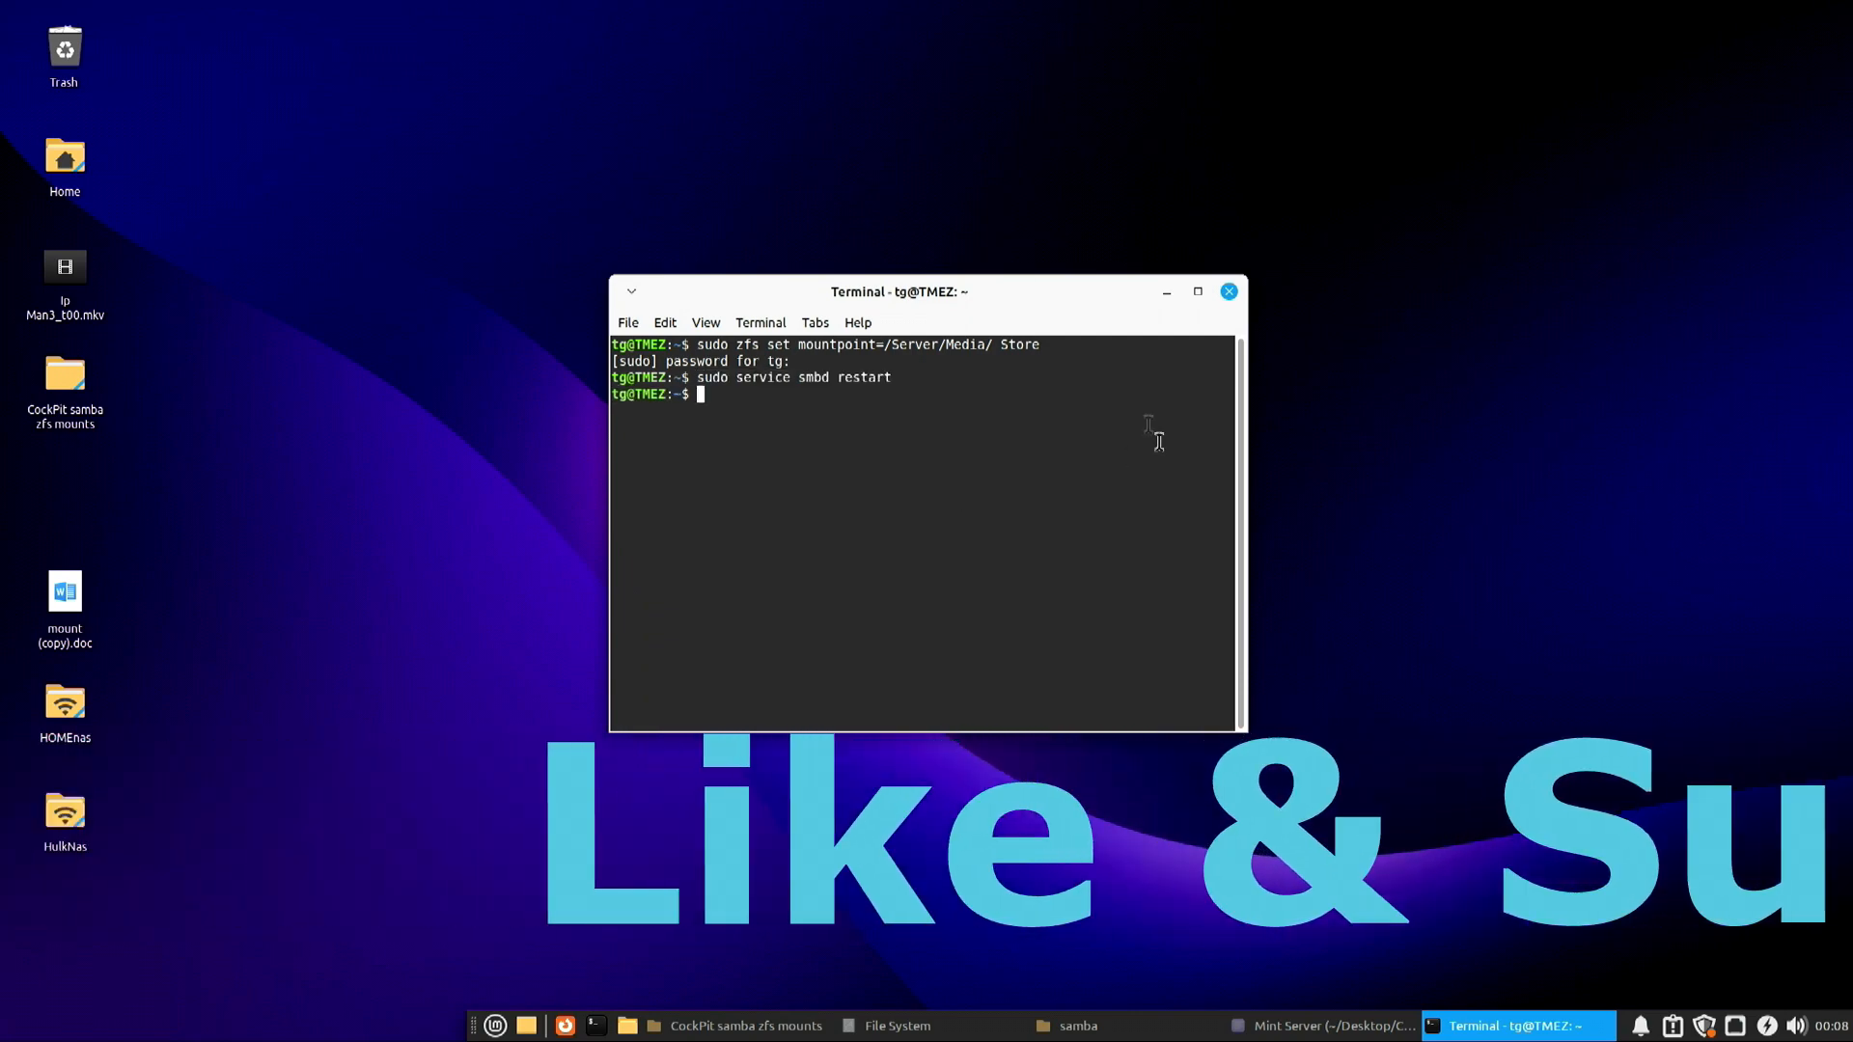
pyautogui.moveTo(1060, 297); pyautogui.dragTo(1056, 265)
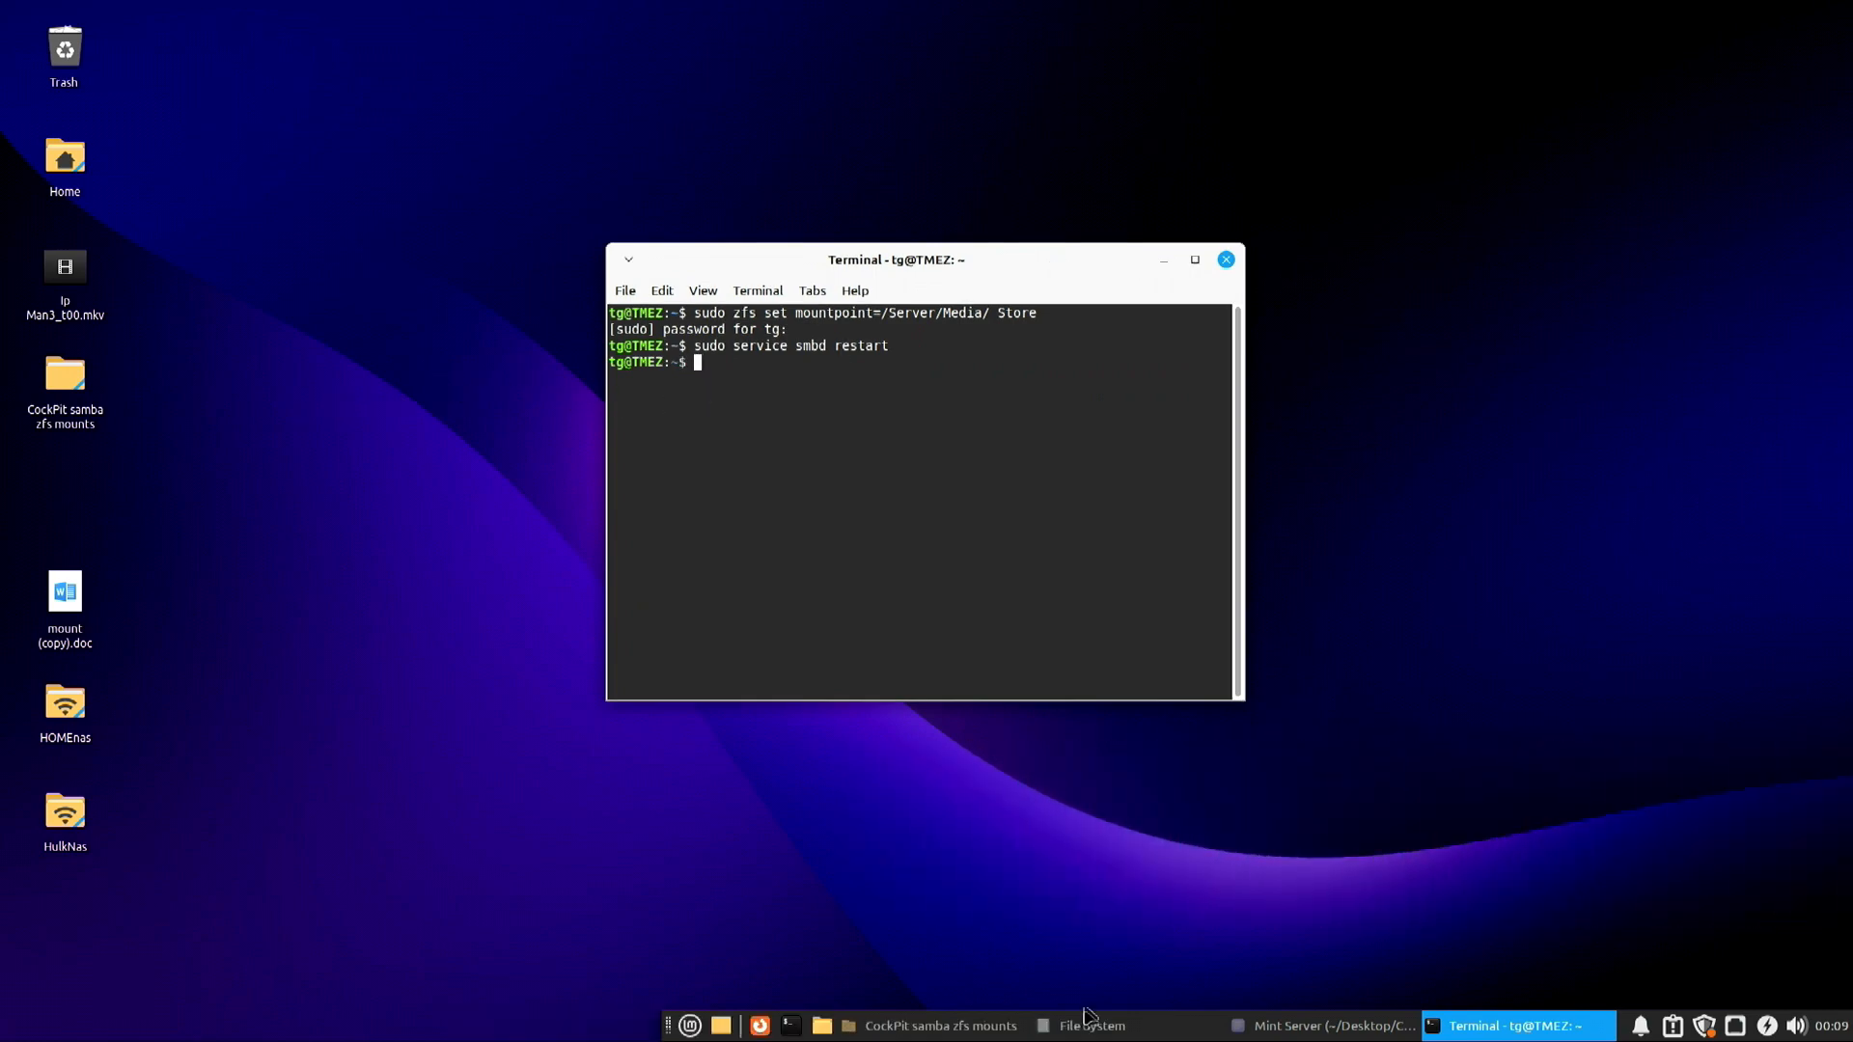
# Browse the network to the TMEZ server and connect anonymously to its Media share.
pyautogui.click(1089, 1022)
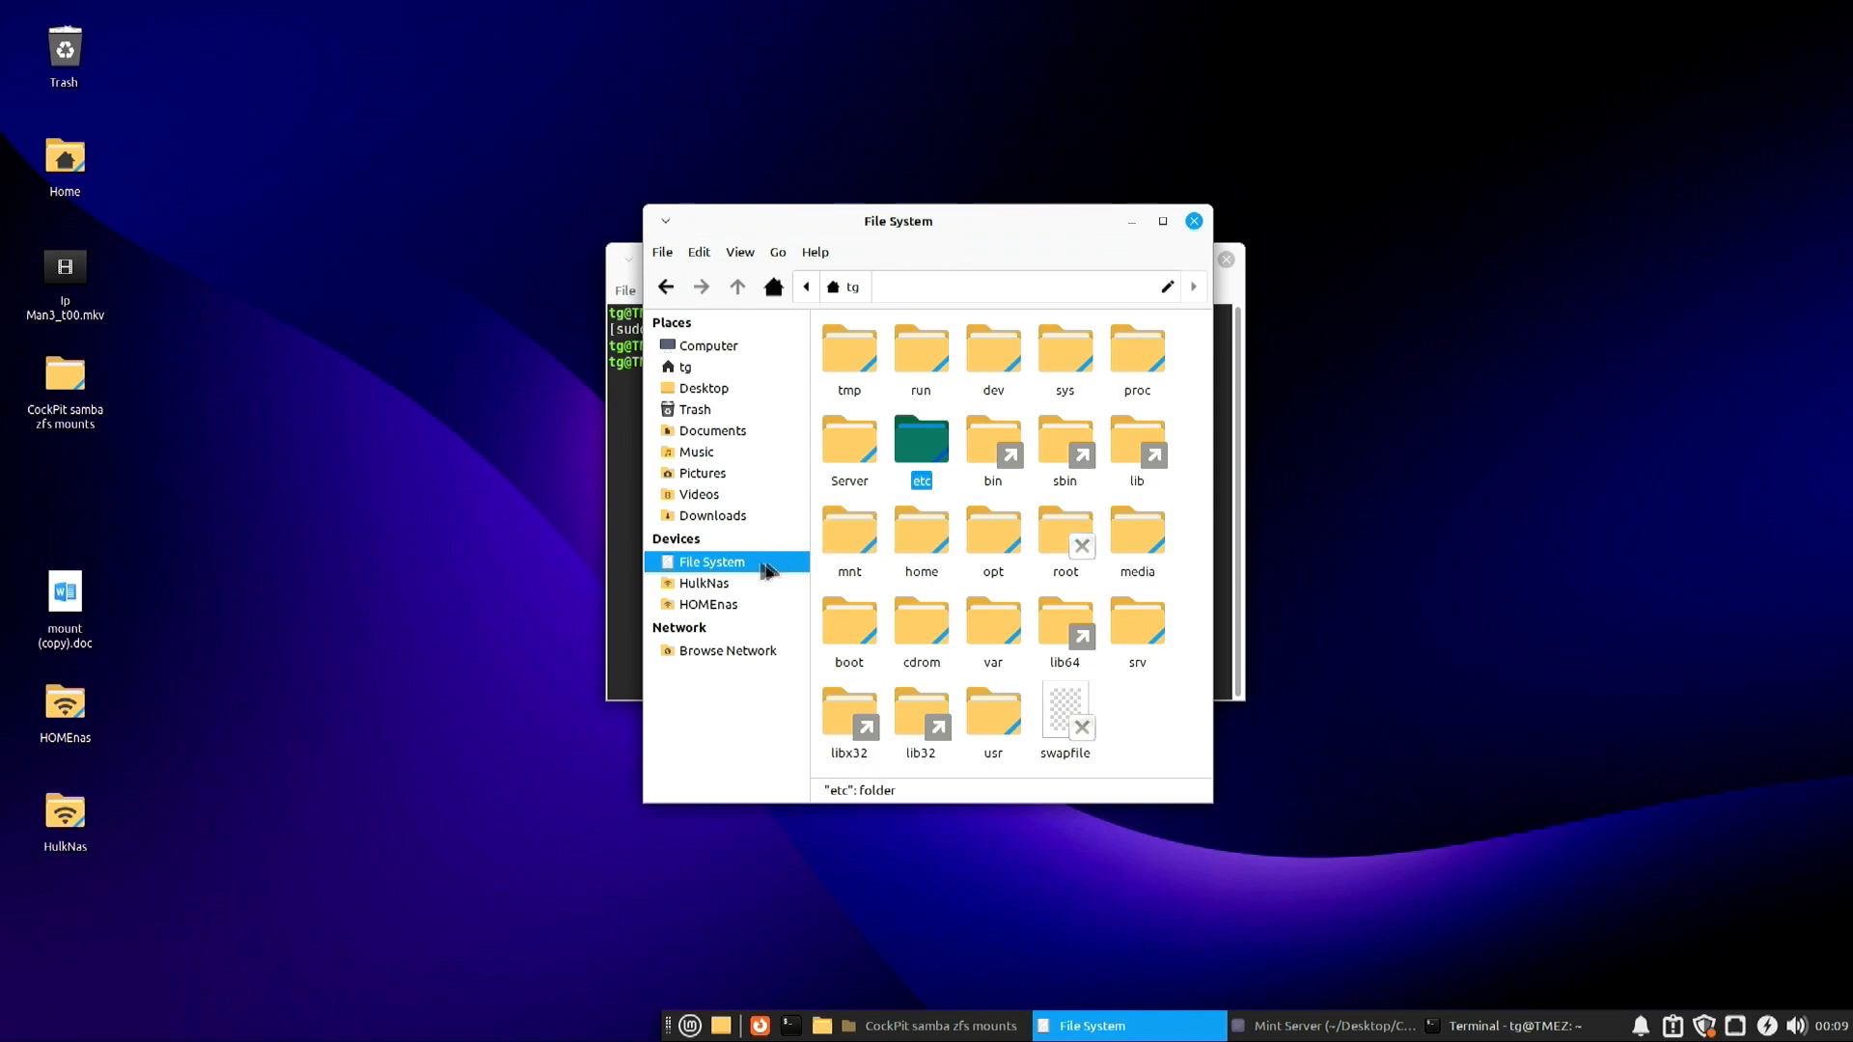
pyautogui.click(698, 655)
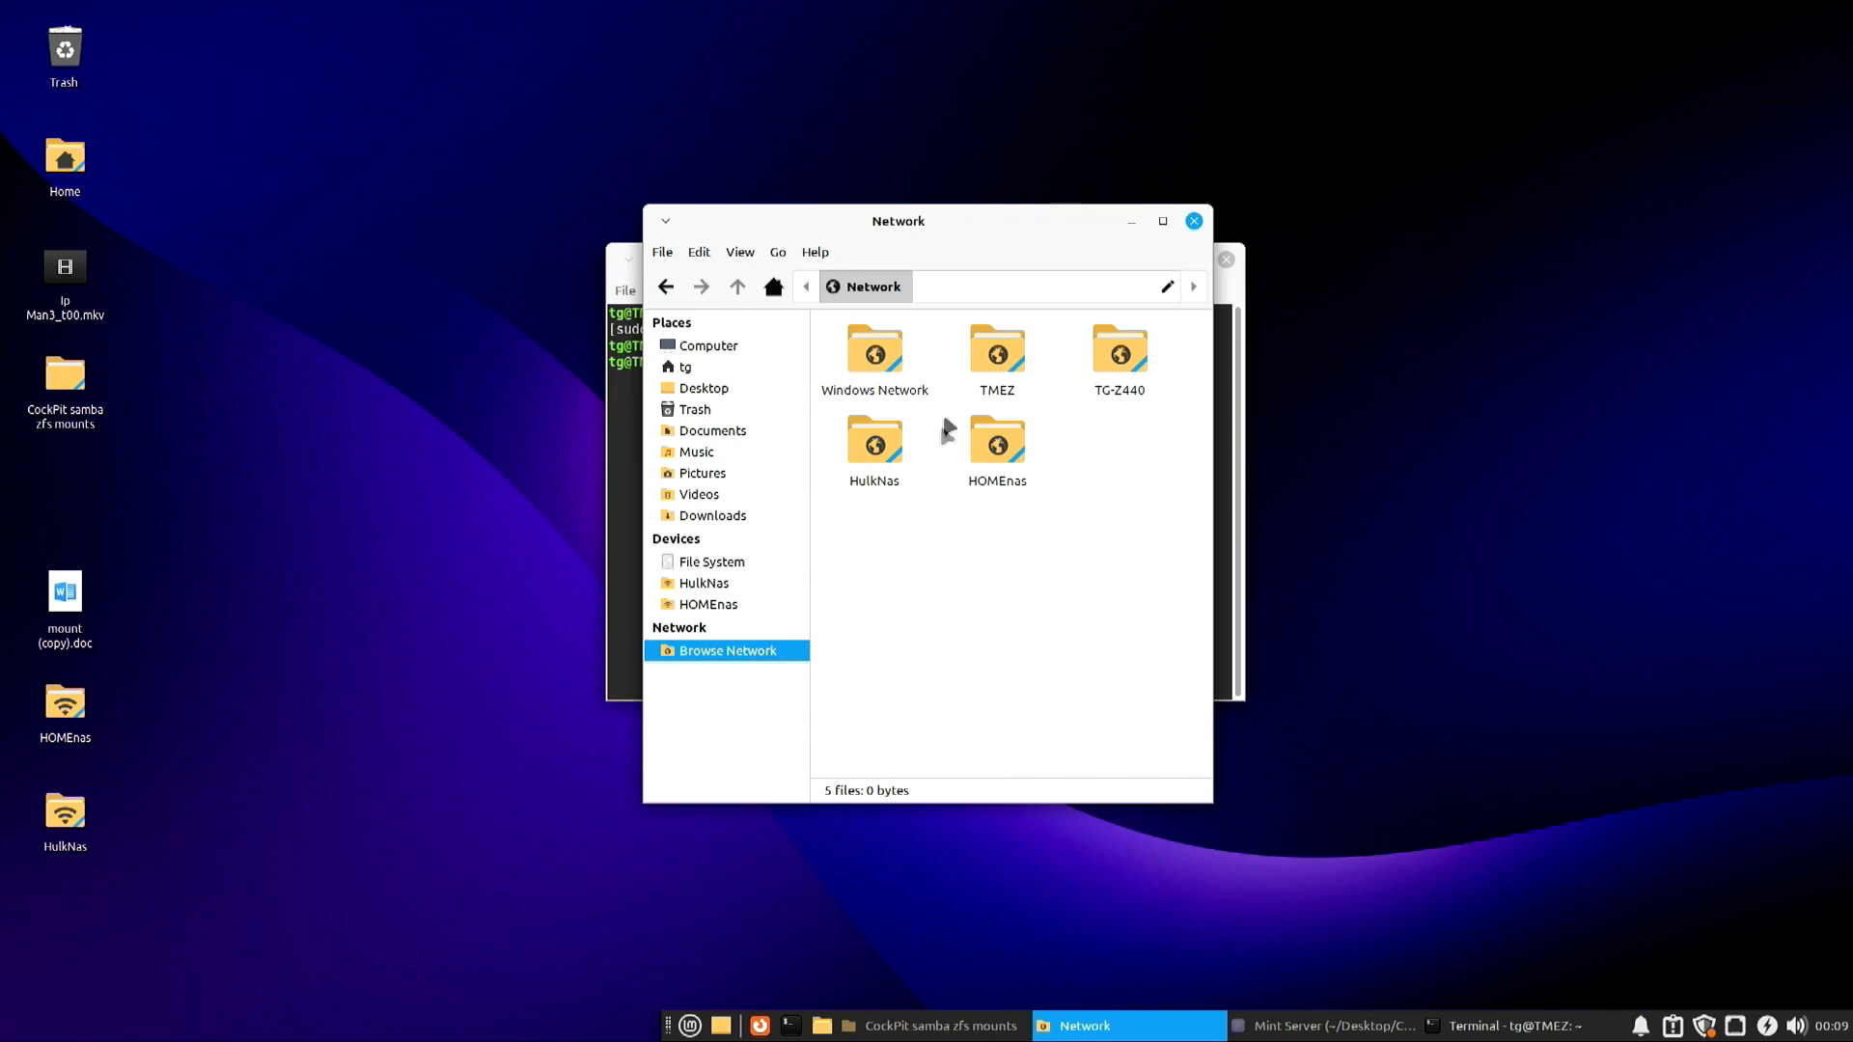
pyautogui.doubleClick(994, 359)
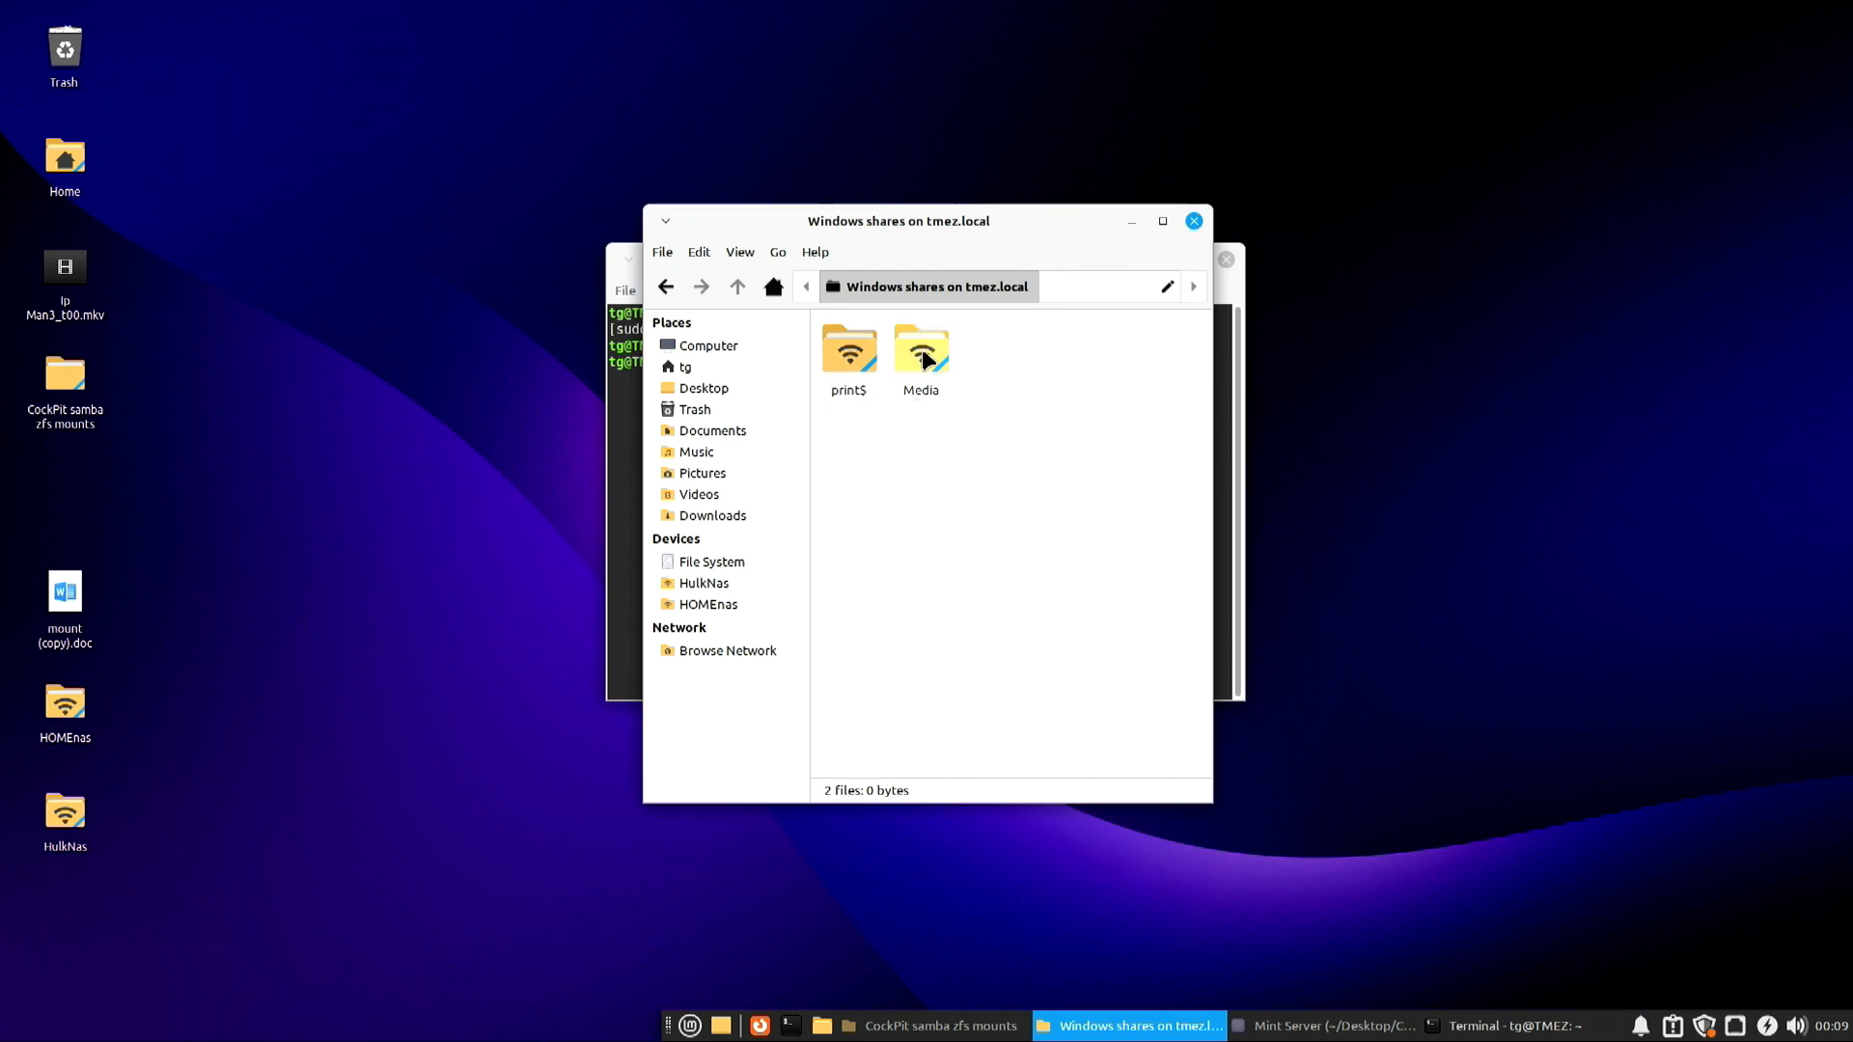
pyautogui.doubleClick(923, 355)
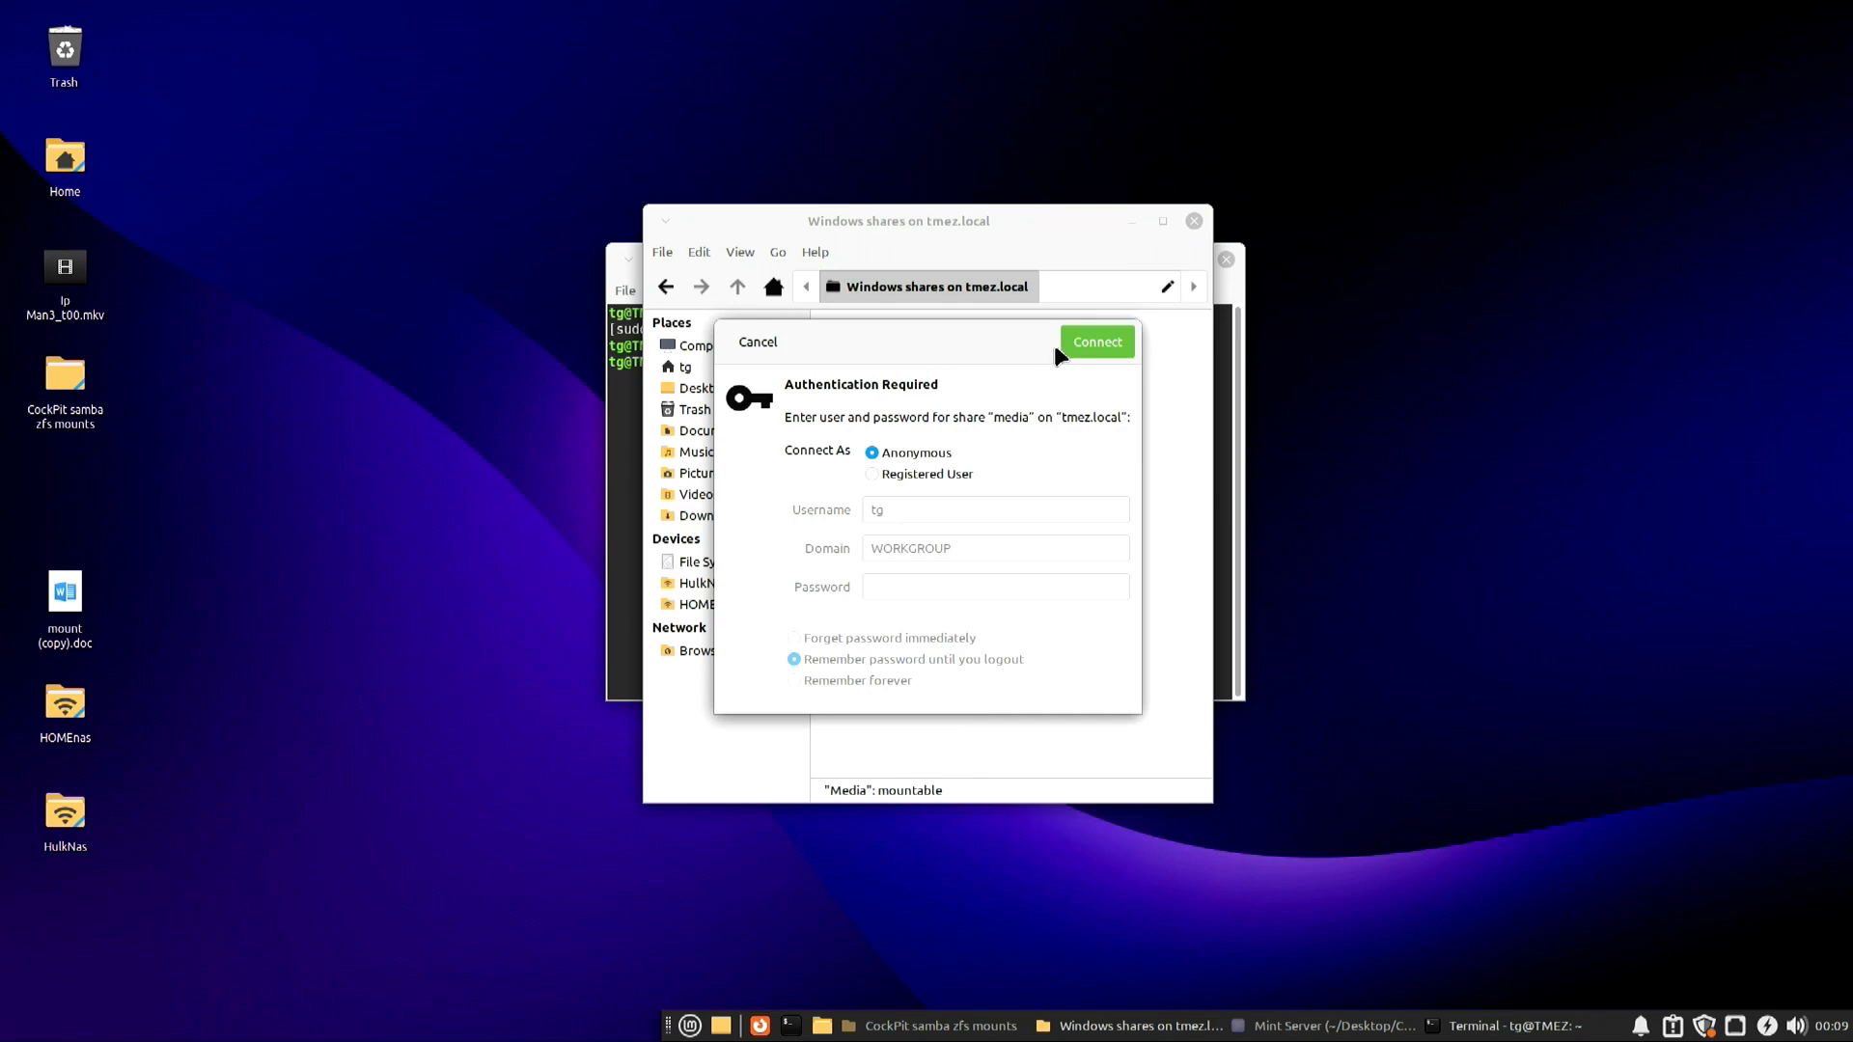
pyautogui.click(1082, 349)
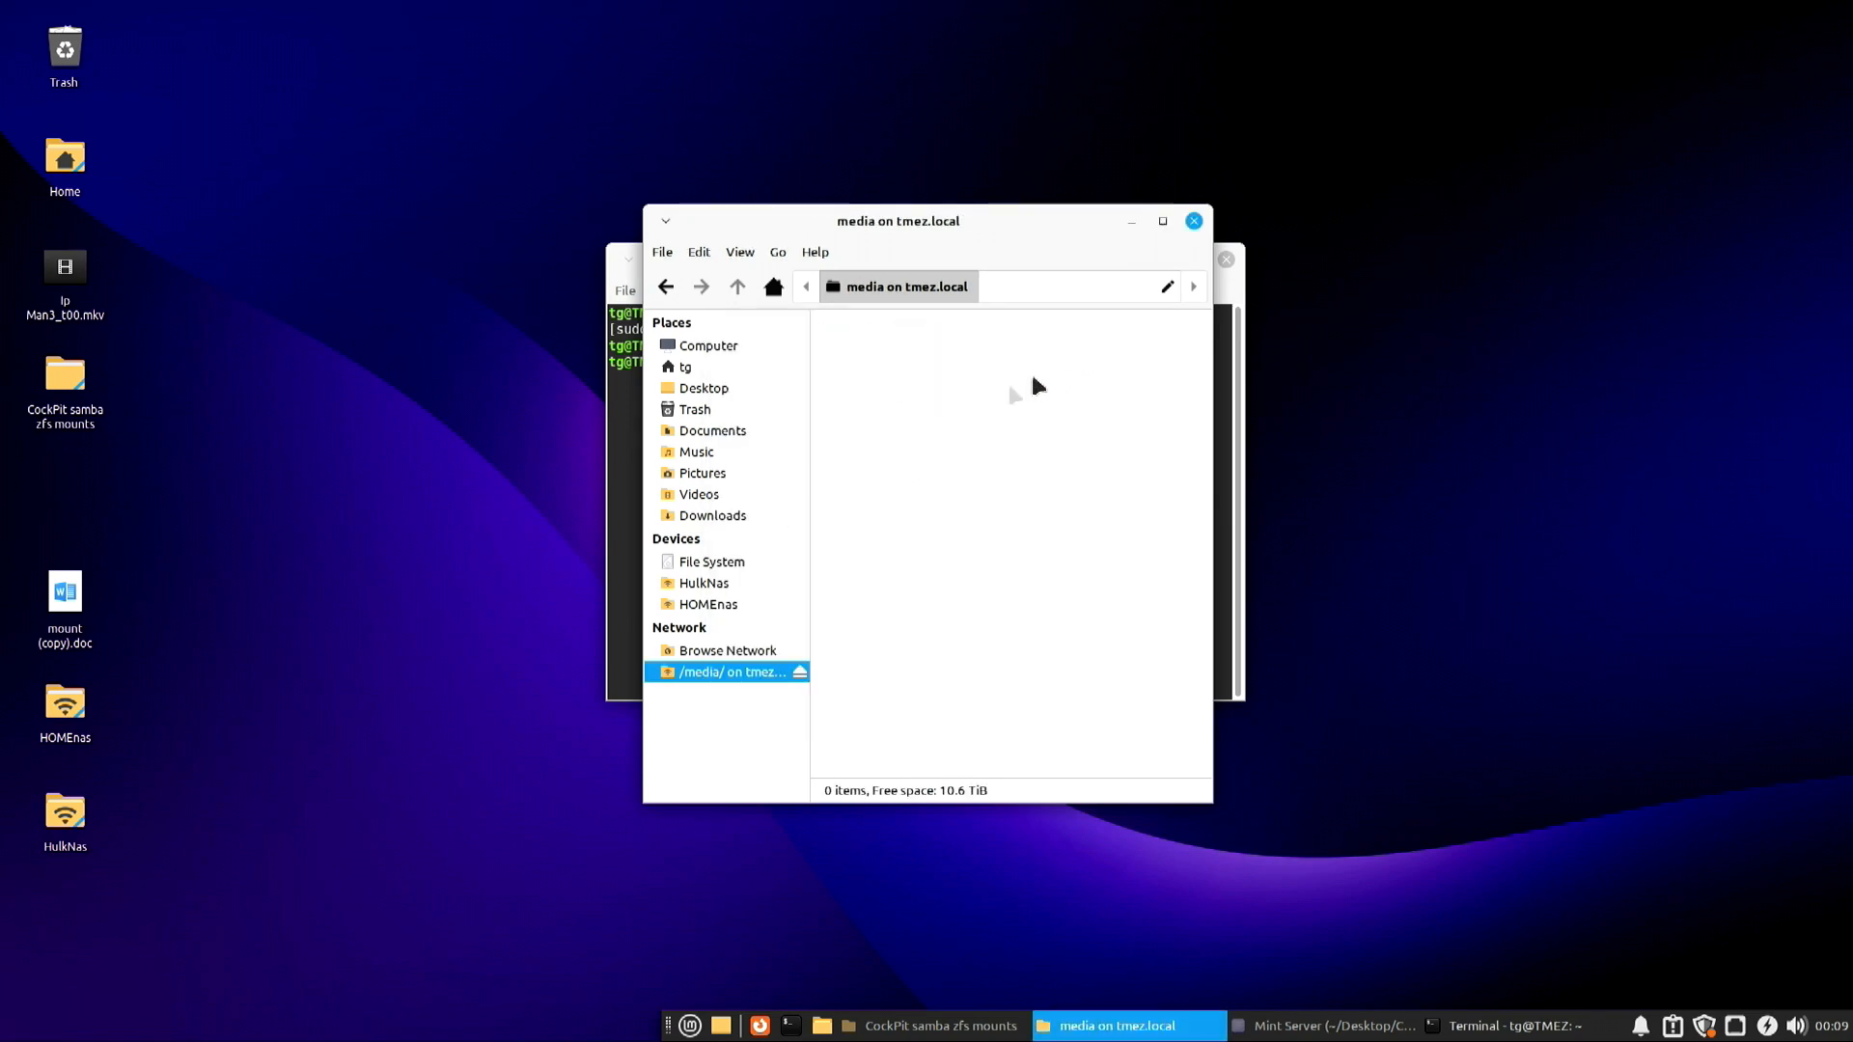
# Create a folder named New Folder inside the connected Media share.
pyautogui.rightClick(912, 426)
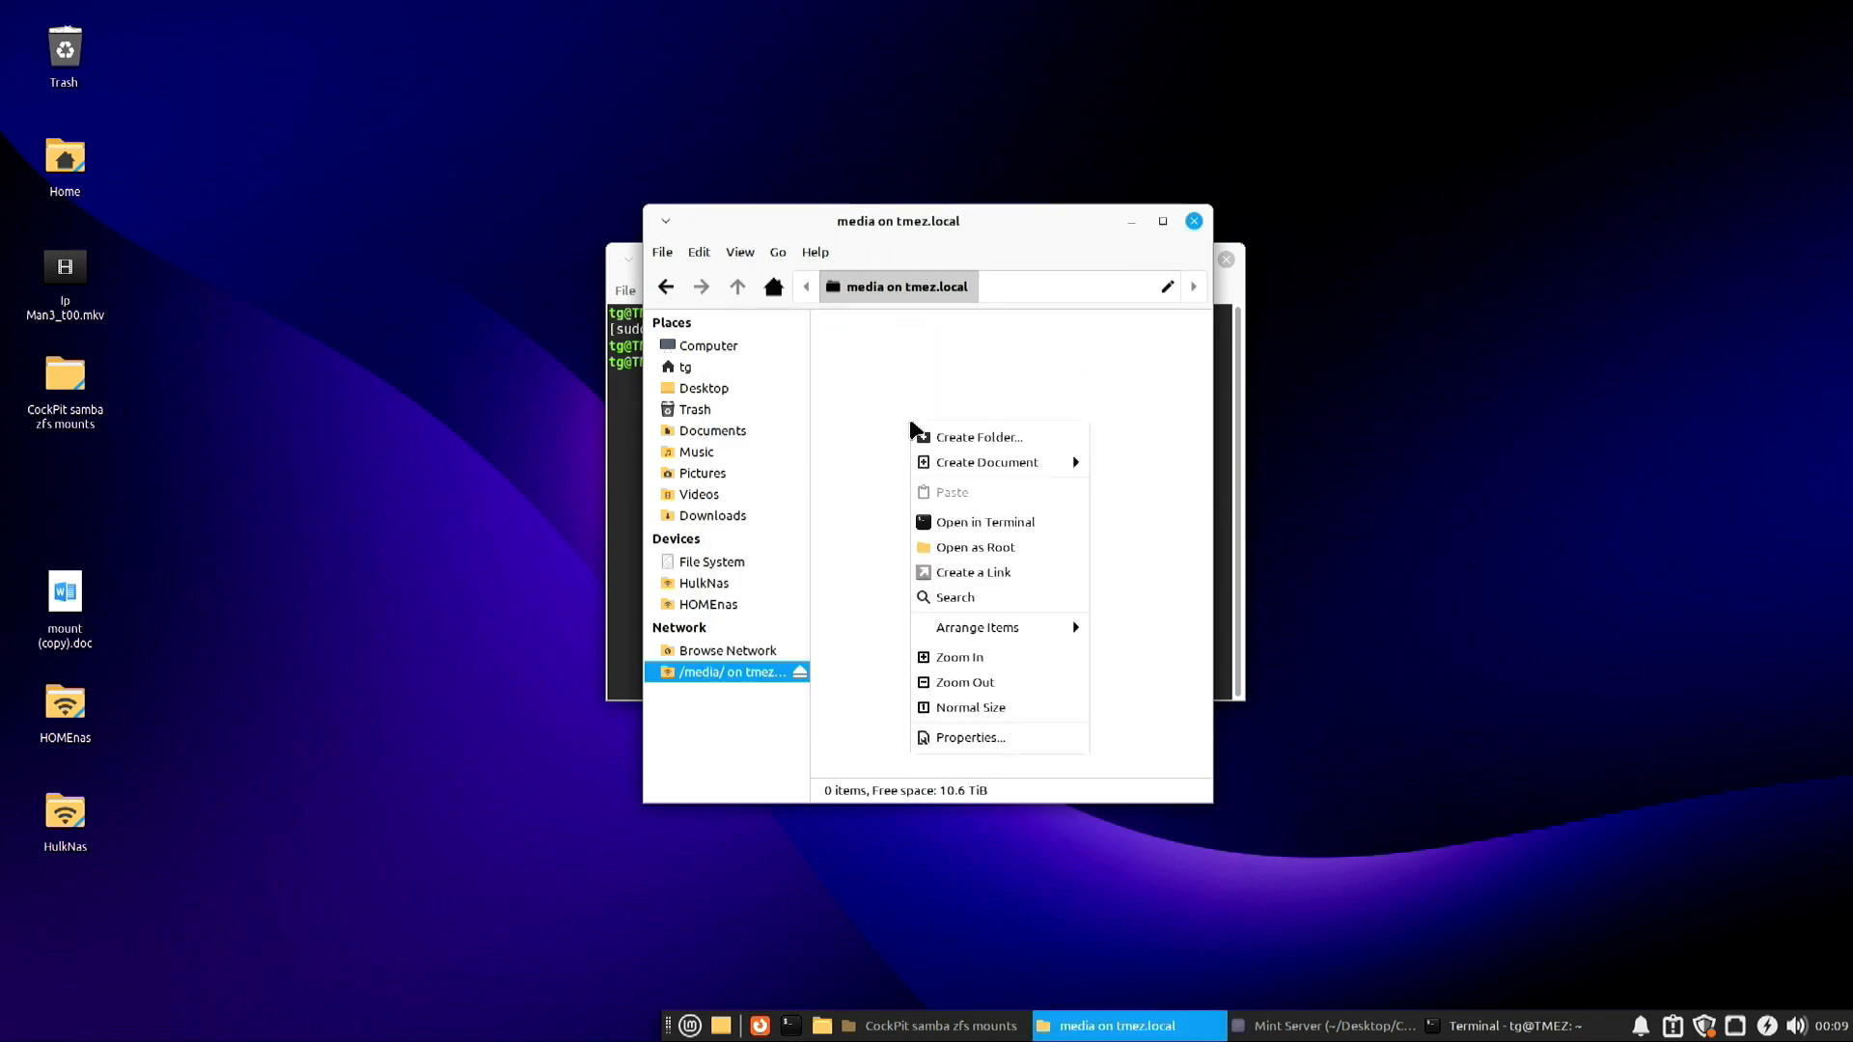
pyautogui.click(948, 439)
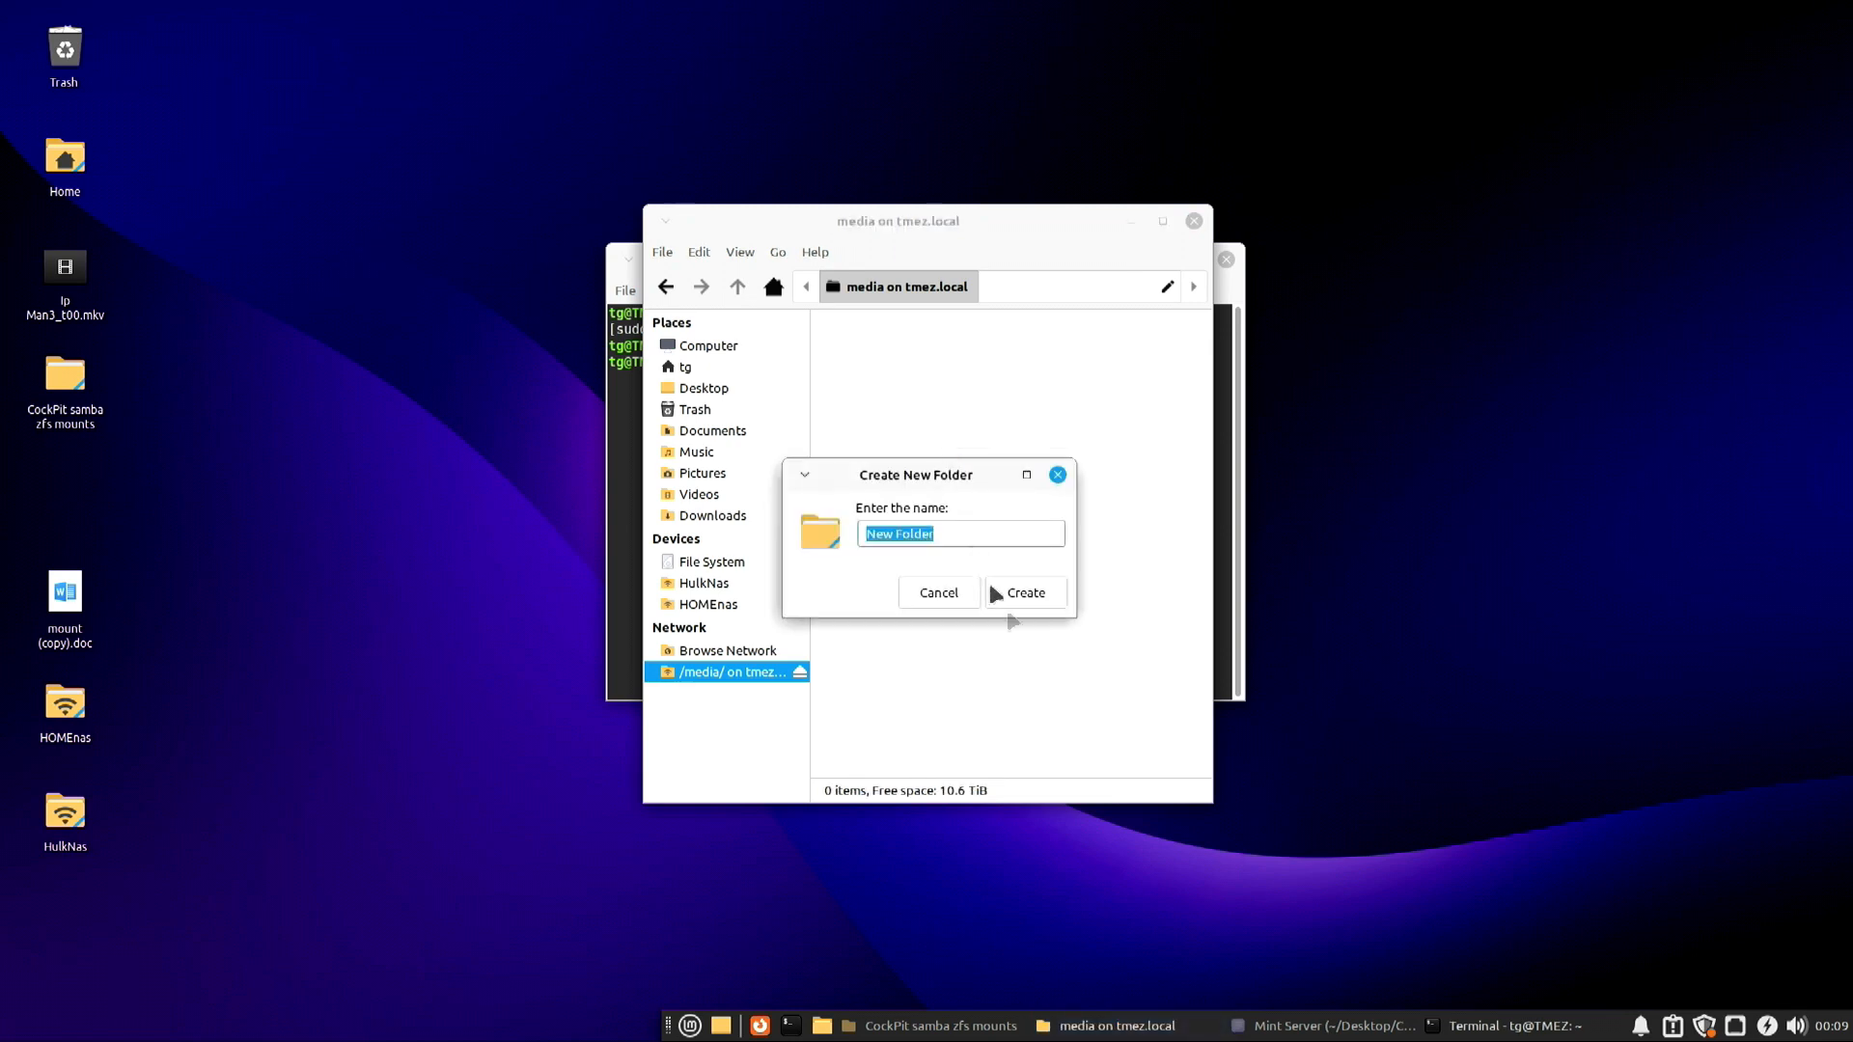
pyautogui.click(1026, 592)
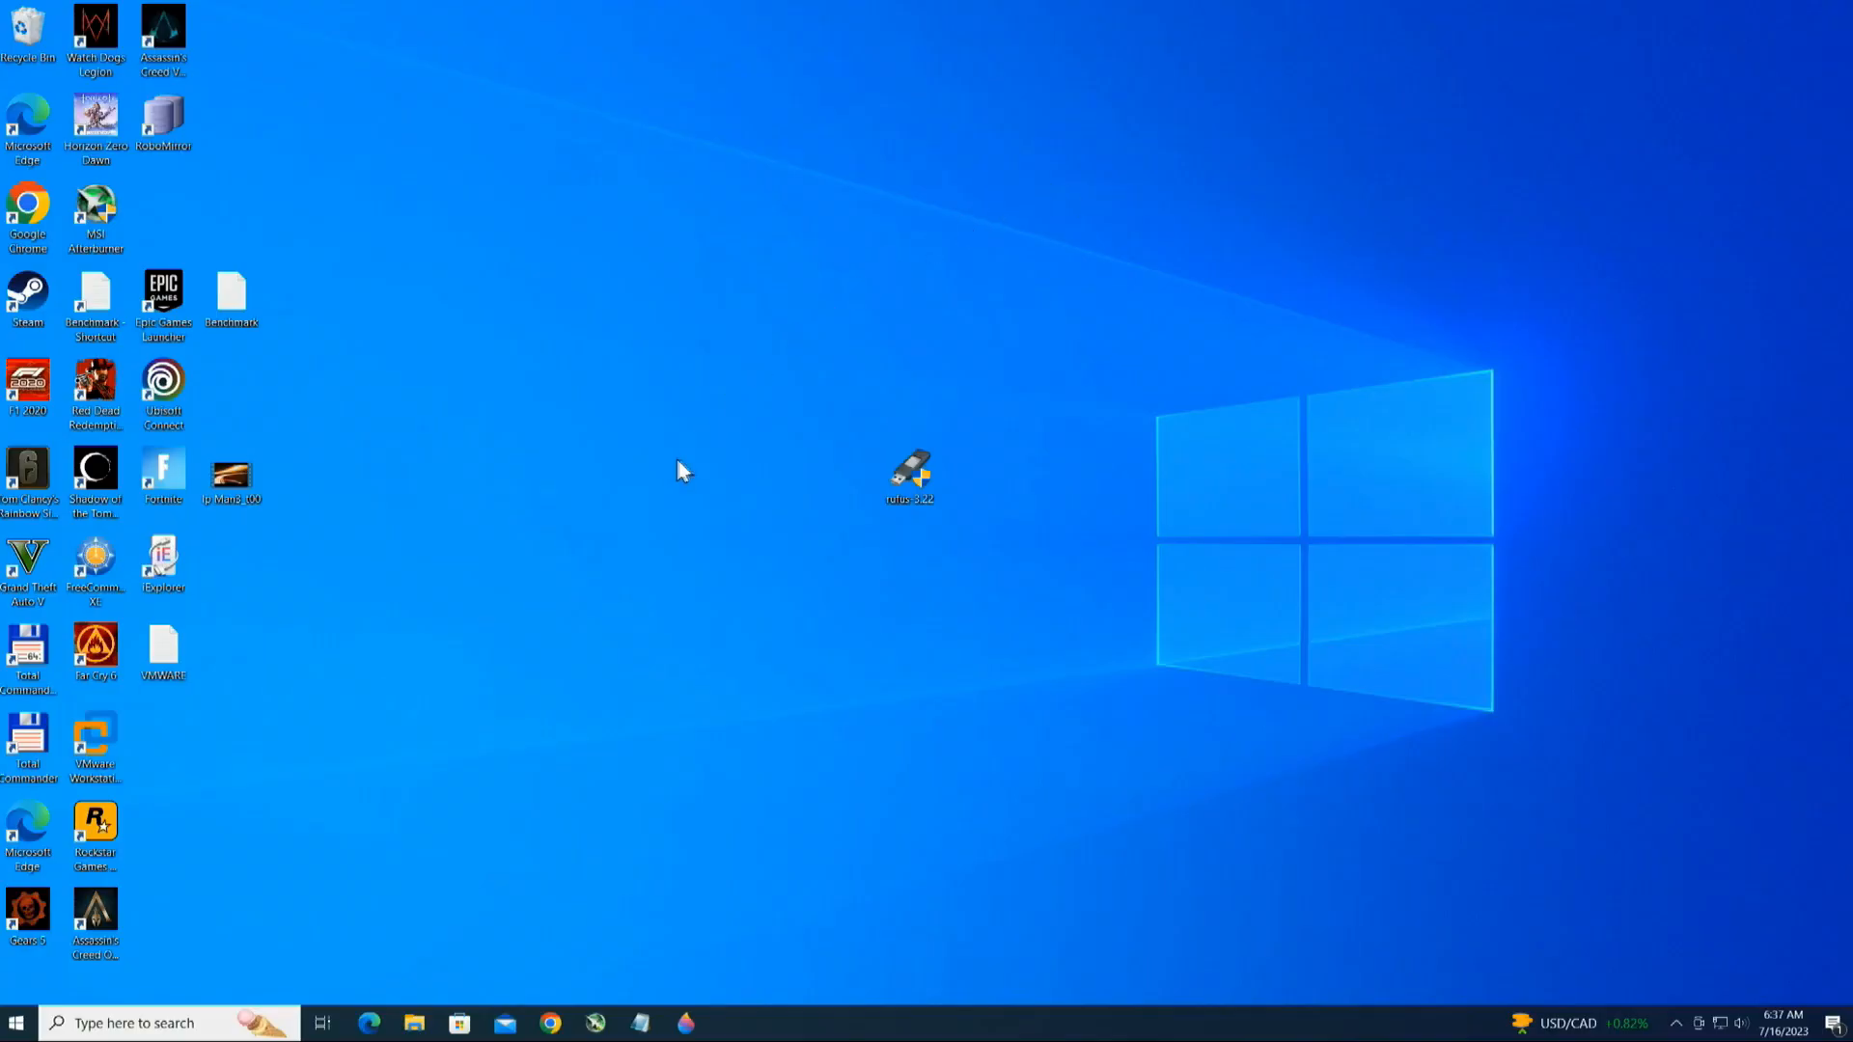
# On the Windows PC, browse to \\192.168.1.44 in File Explorer and open the Media share.
pyautogui.click(418, 1028)
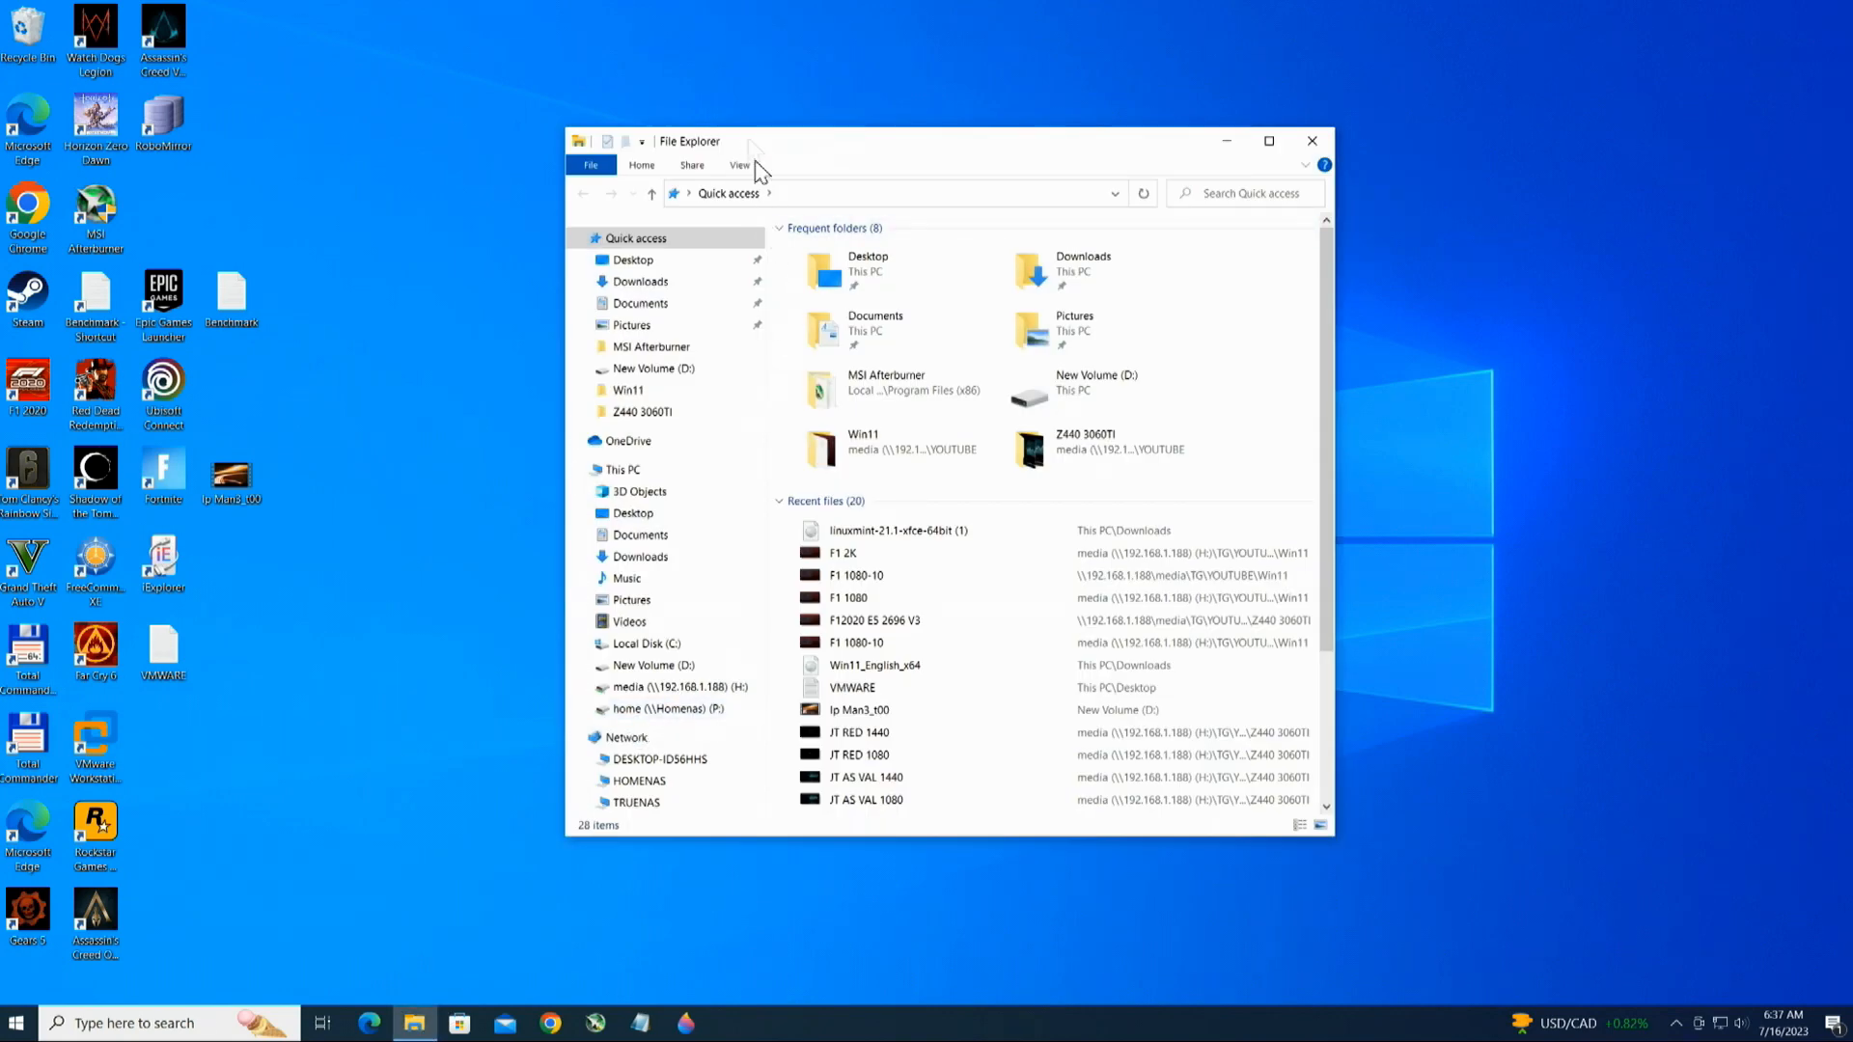
pyautogui.click(627, 738)
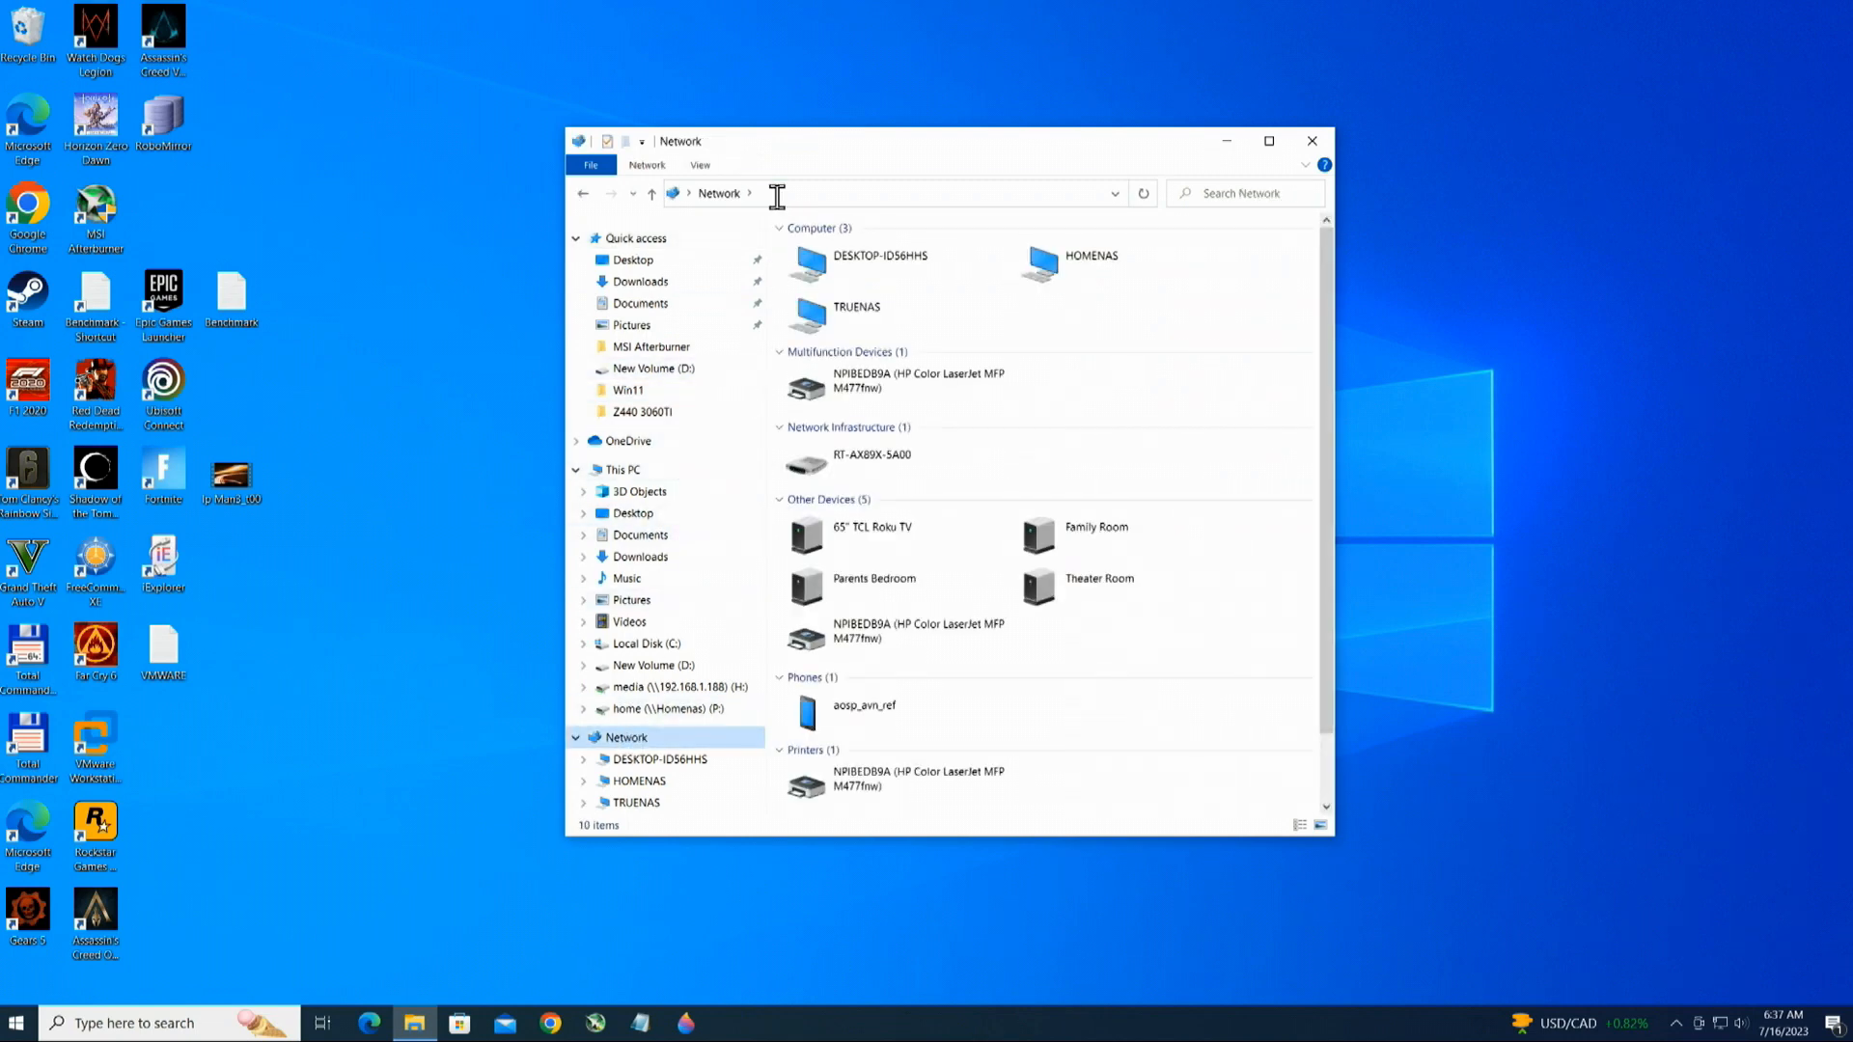
pyautogui.click(776, 194)
pyautogui.write('\\\\192.168.1.44')
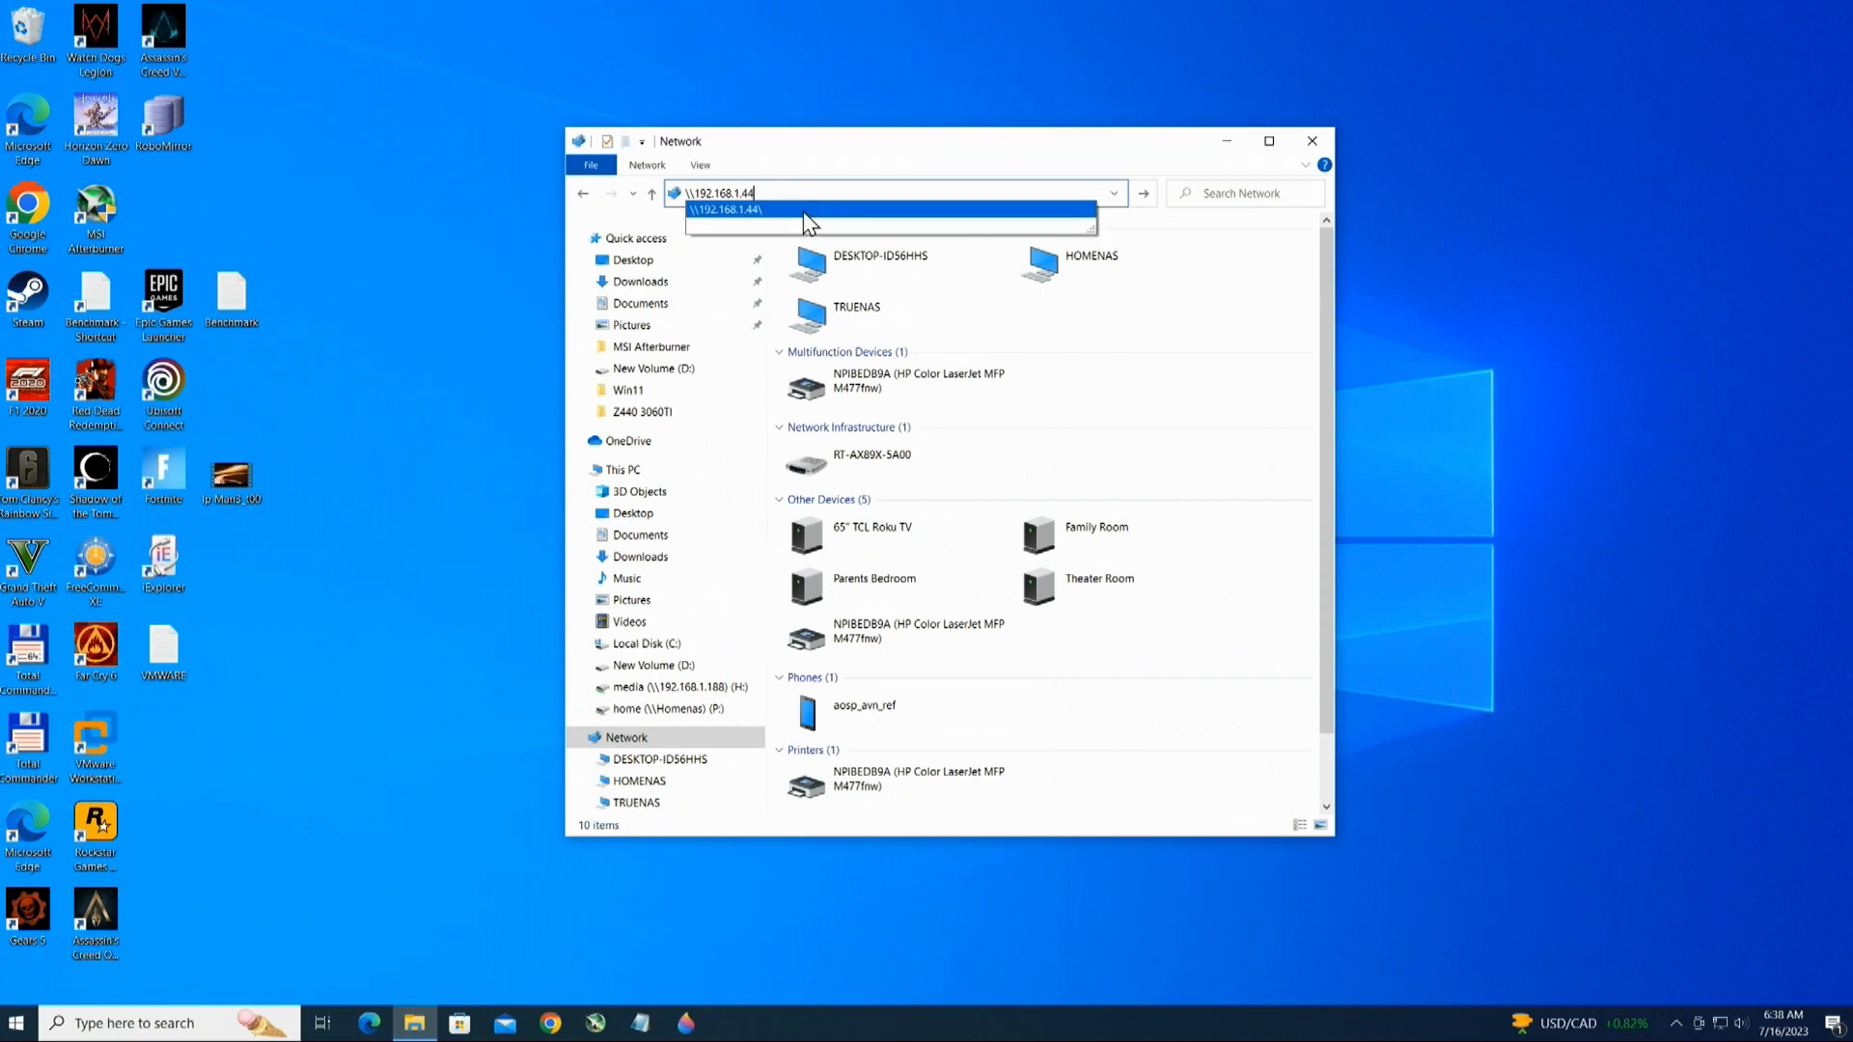
pyautogui.press('Return')
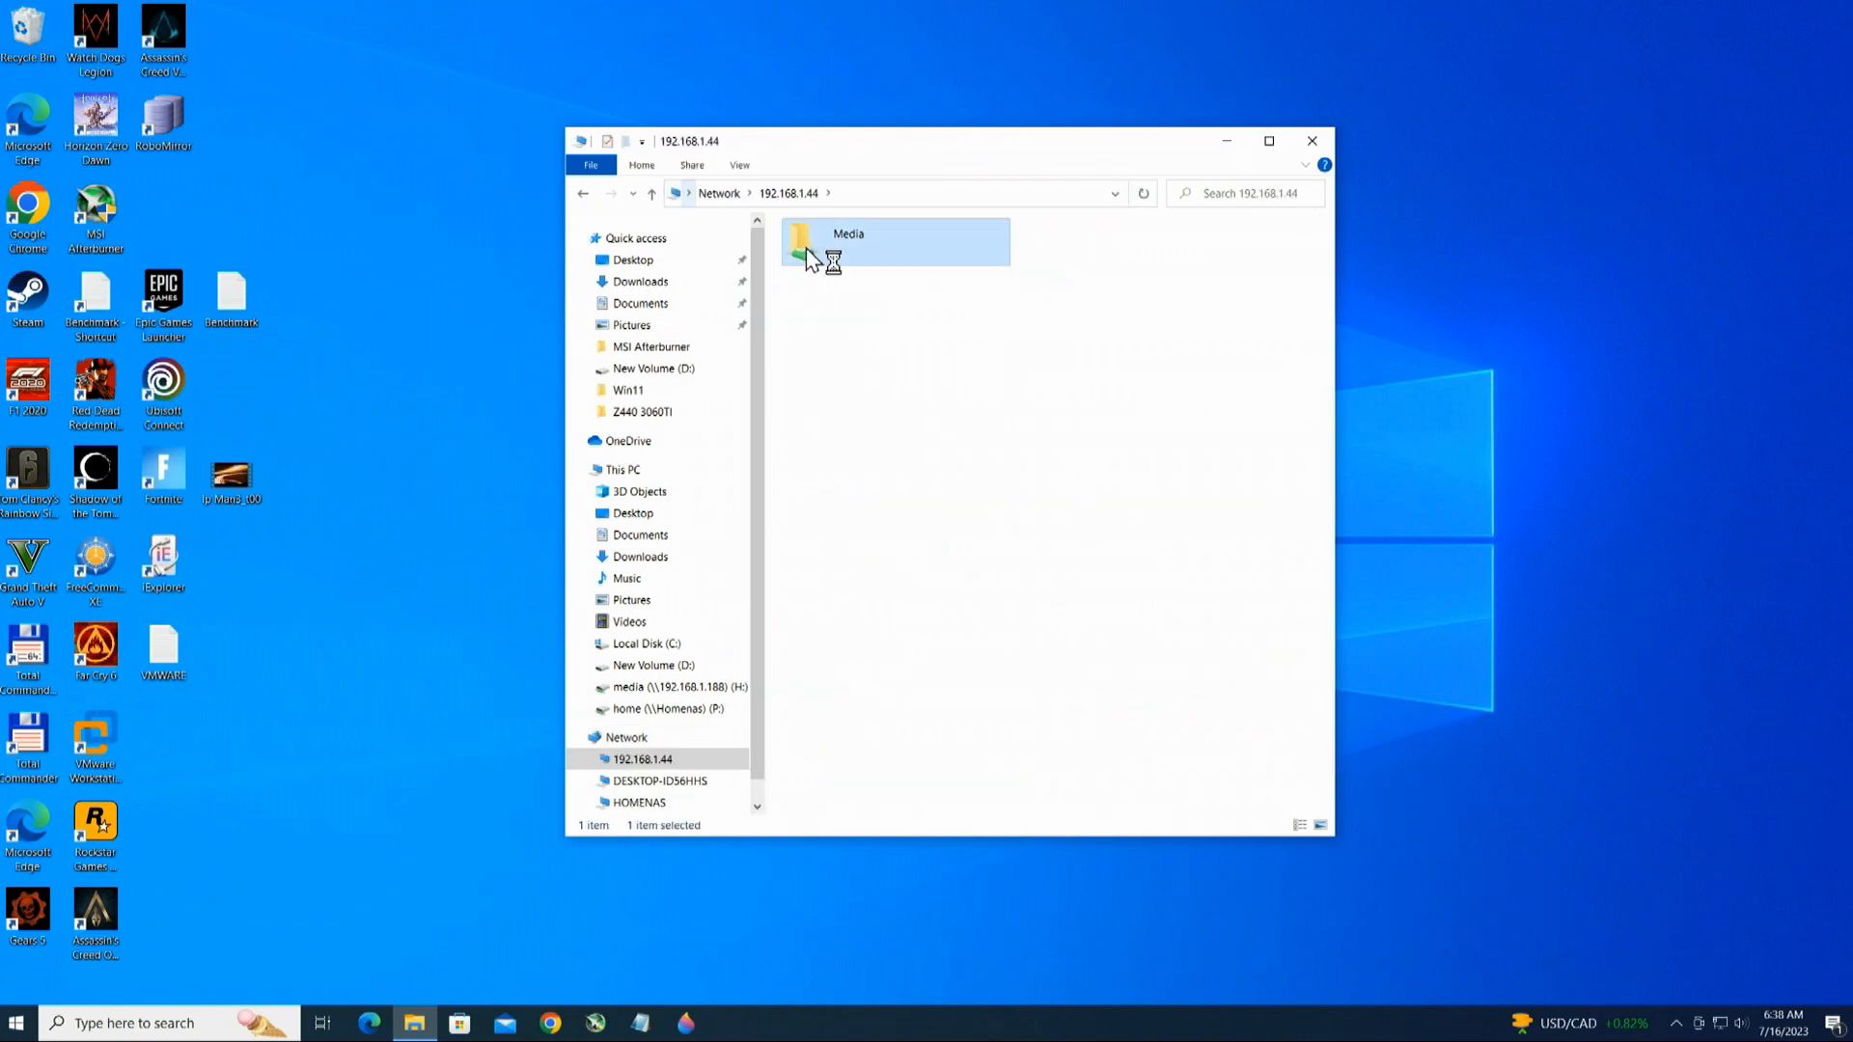
pyautogui.doubleClick(806, 247)
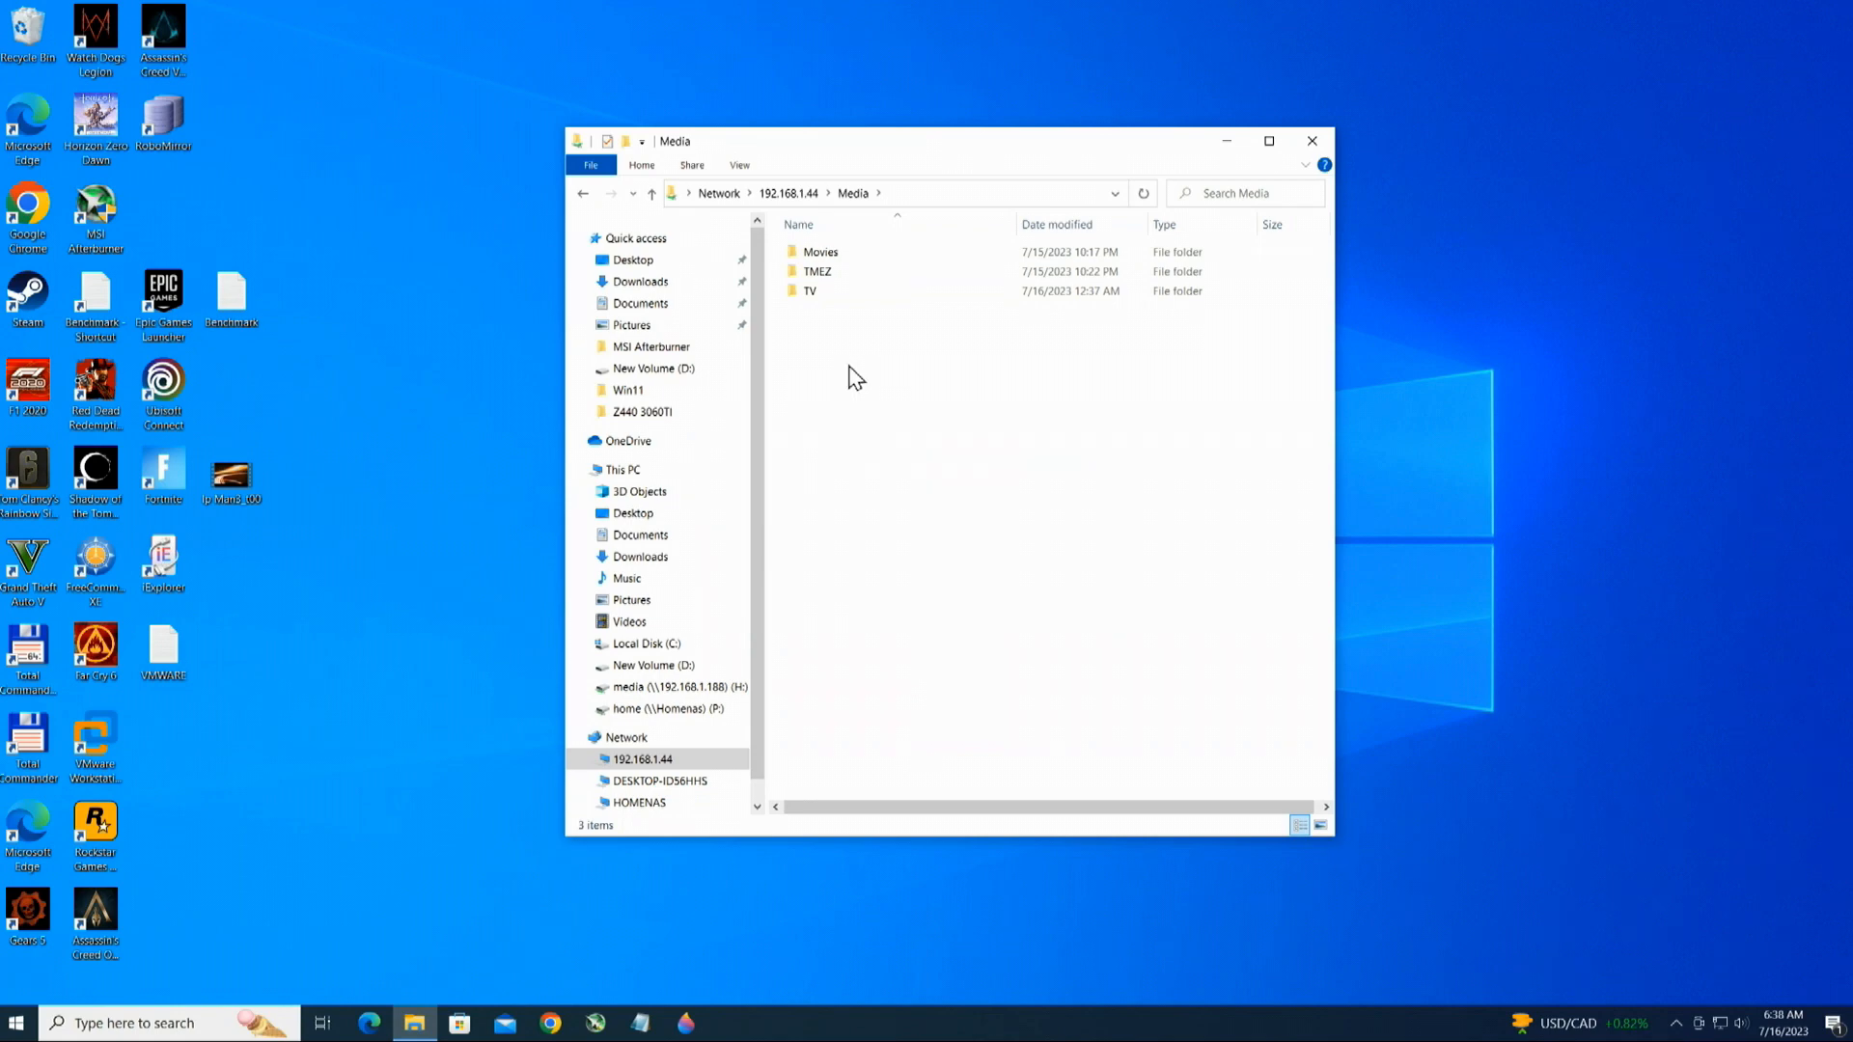
# Map the network folder \\192.168.1.44\Media as drive Z: with reconnect at sign-in, and close the drive's window.
pyautogui.click(1083, 431)
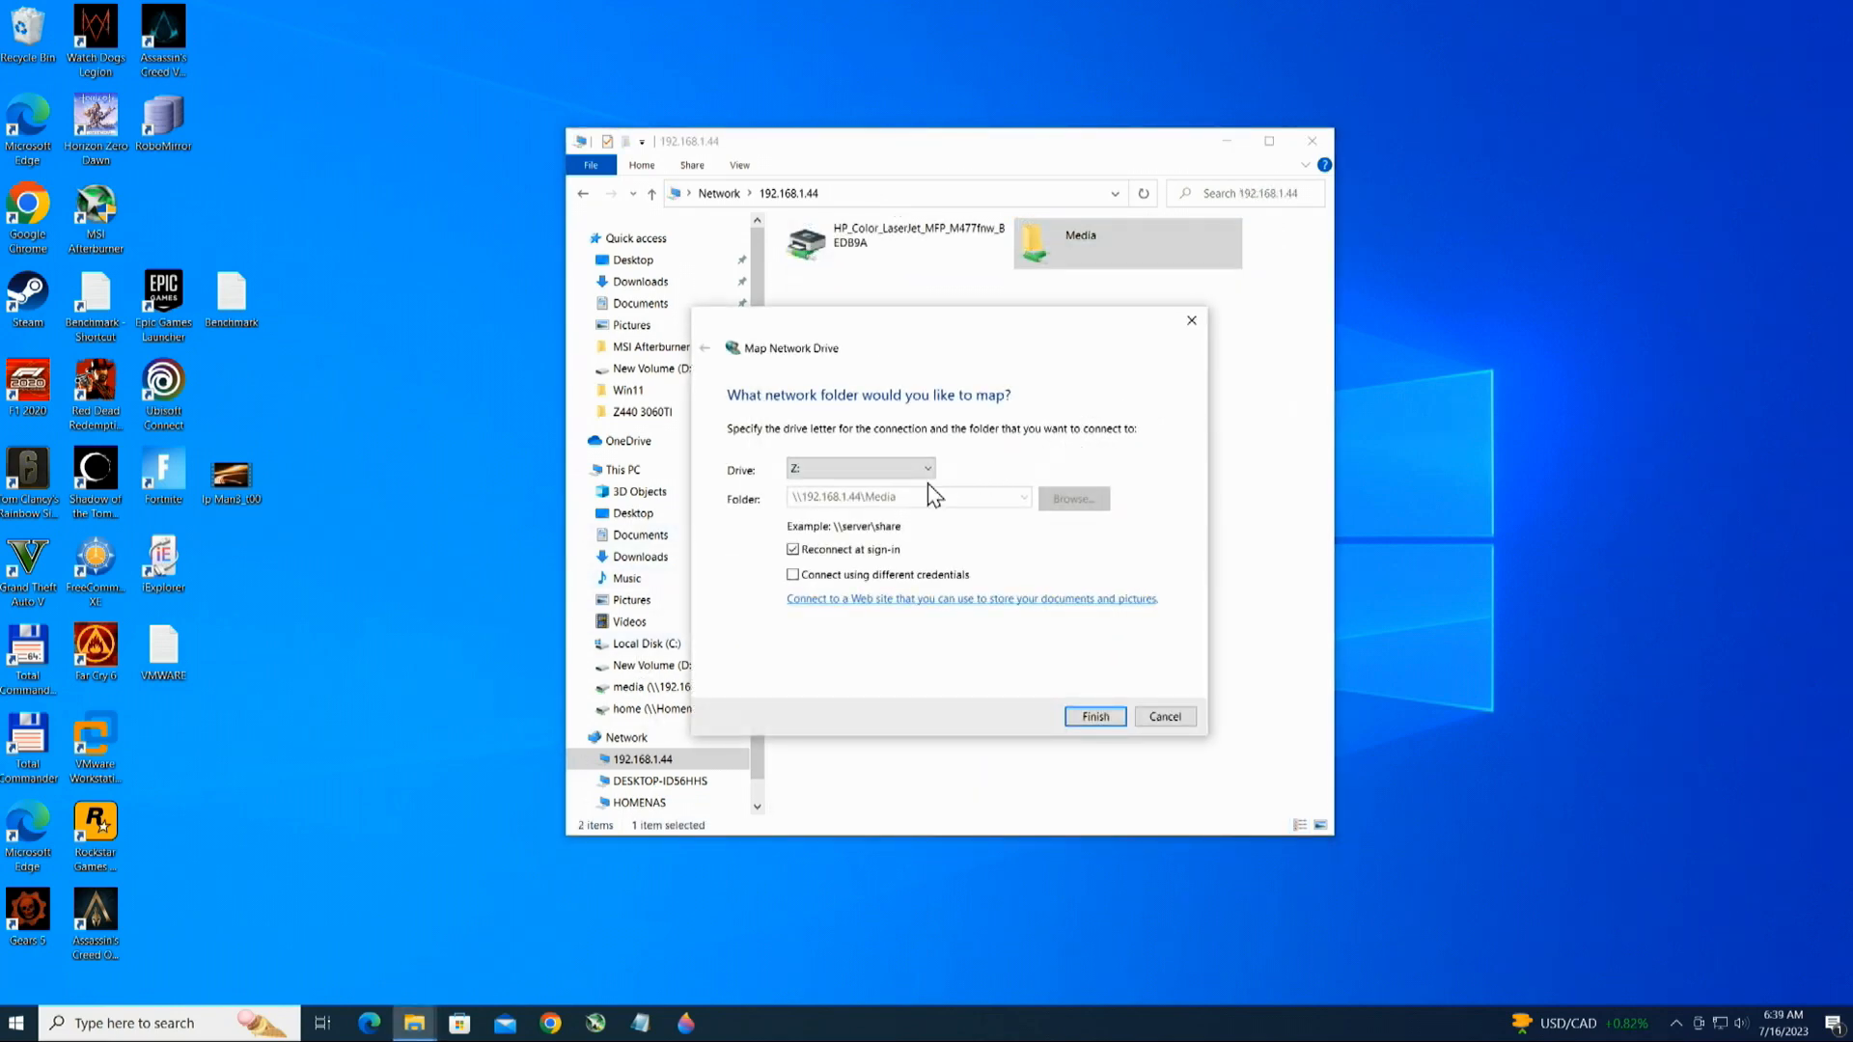
pyautogui.click(1093, 718)
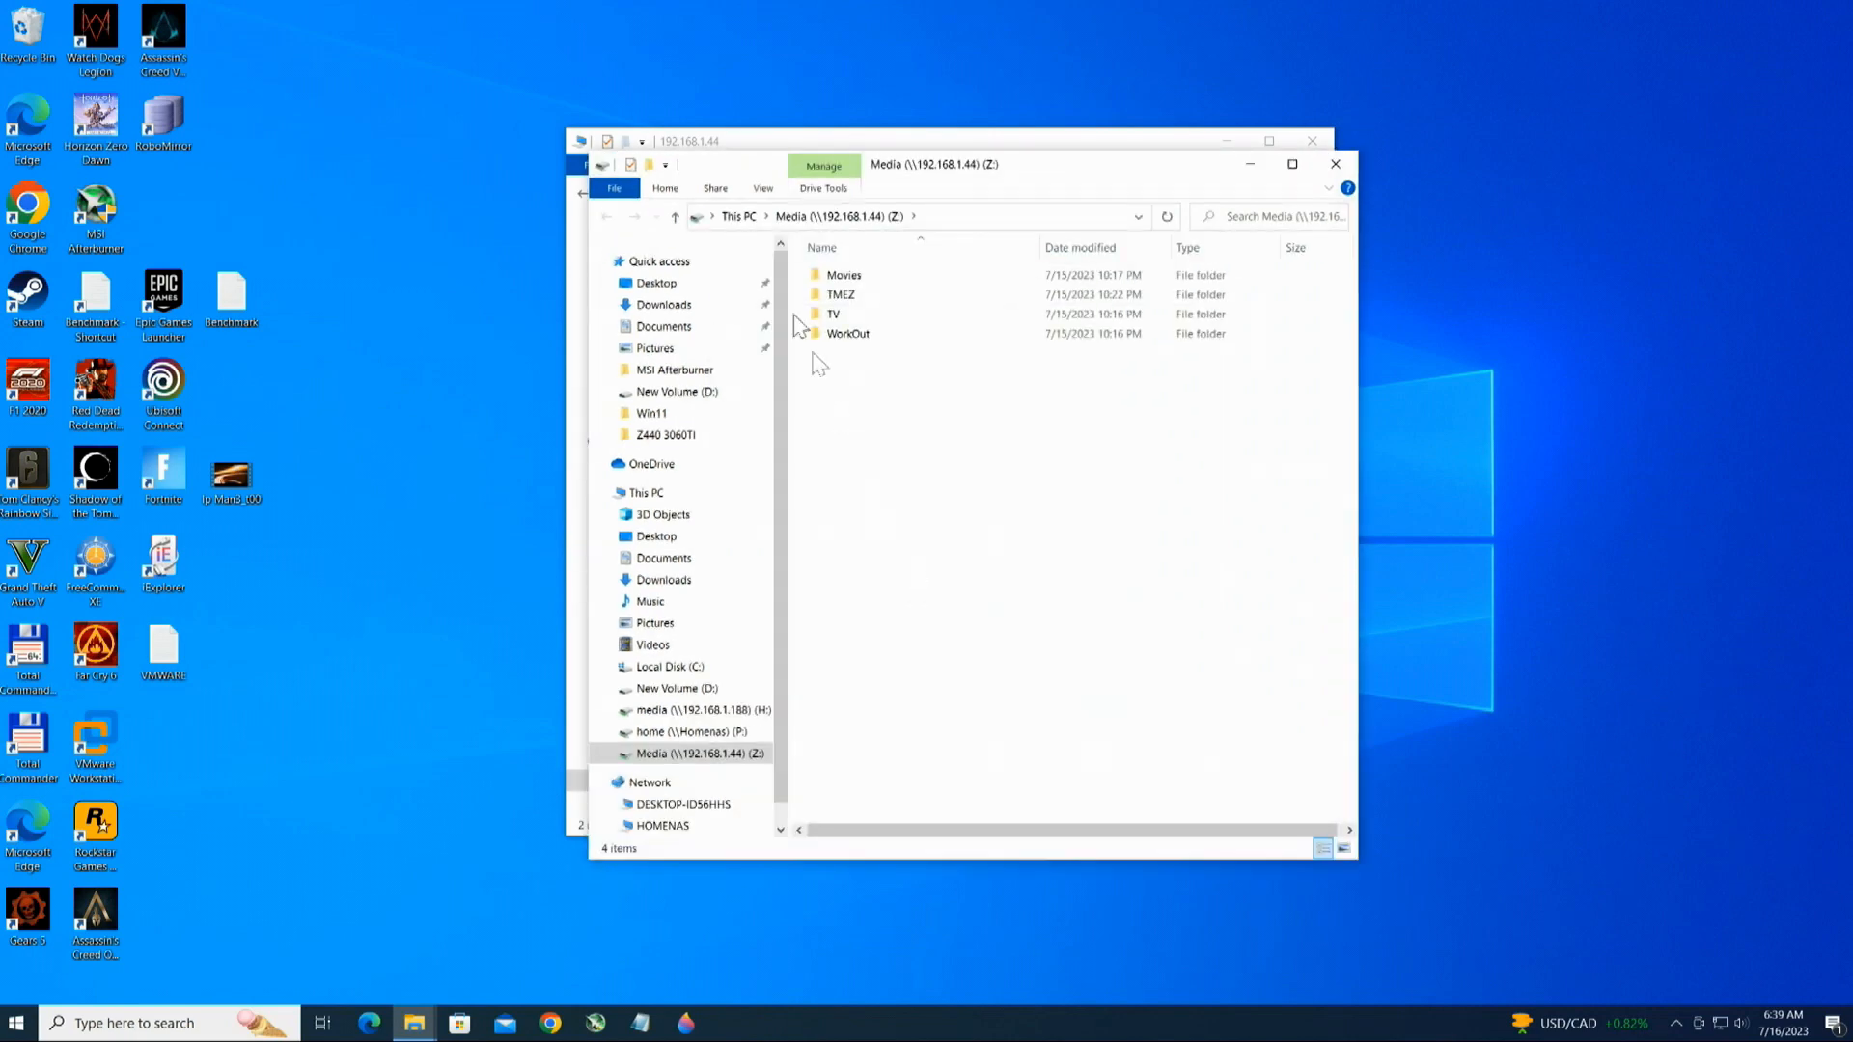
pyautogui.moveTo(755, 172); pyautogui.dragTo(606, 187)
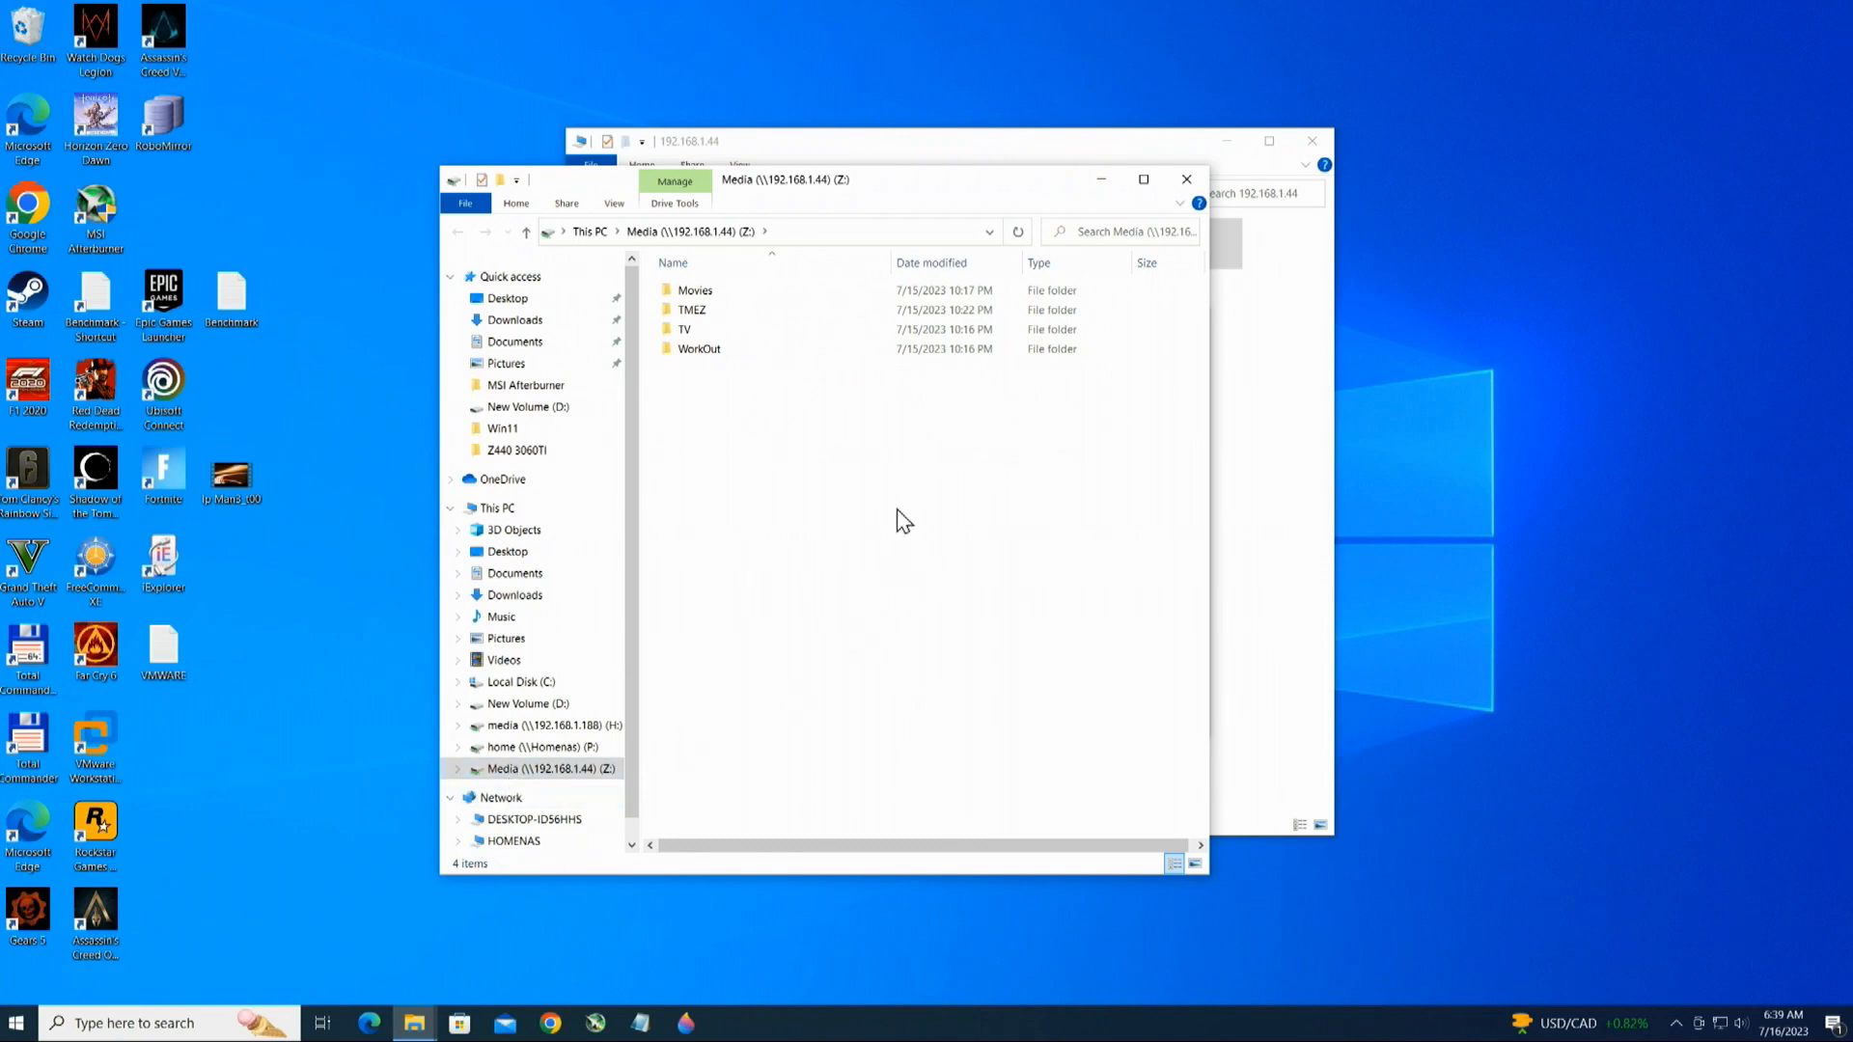
pyautogui.click(1186, 179)
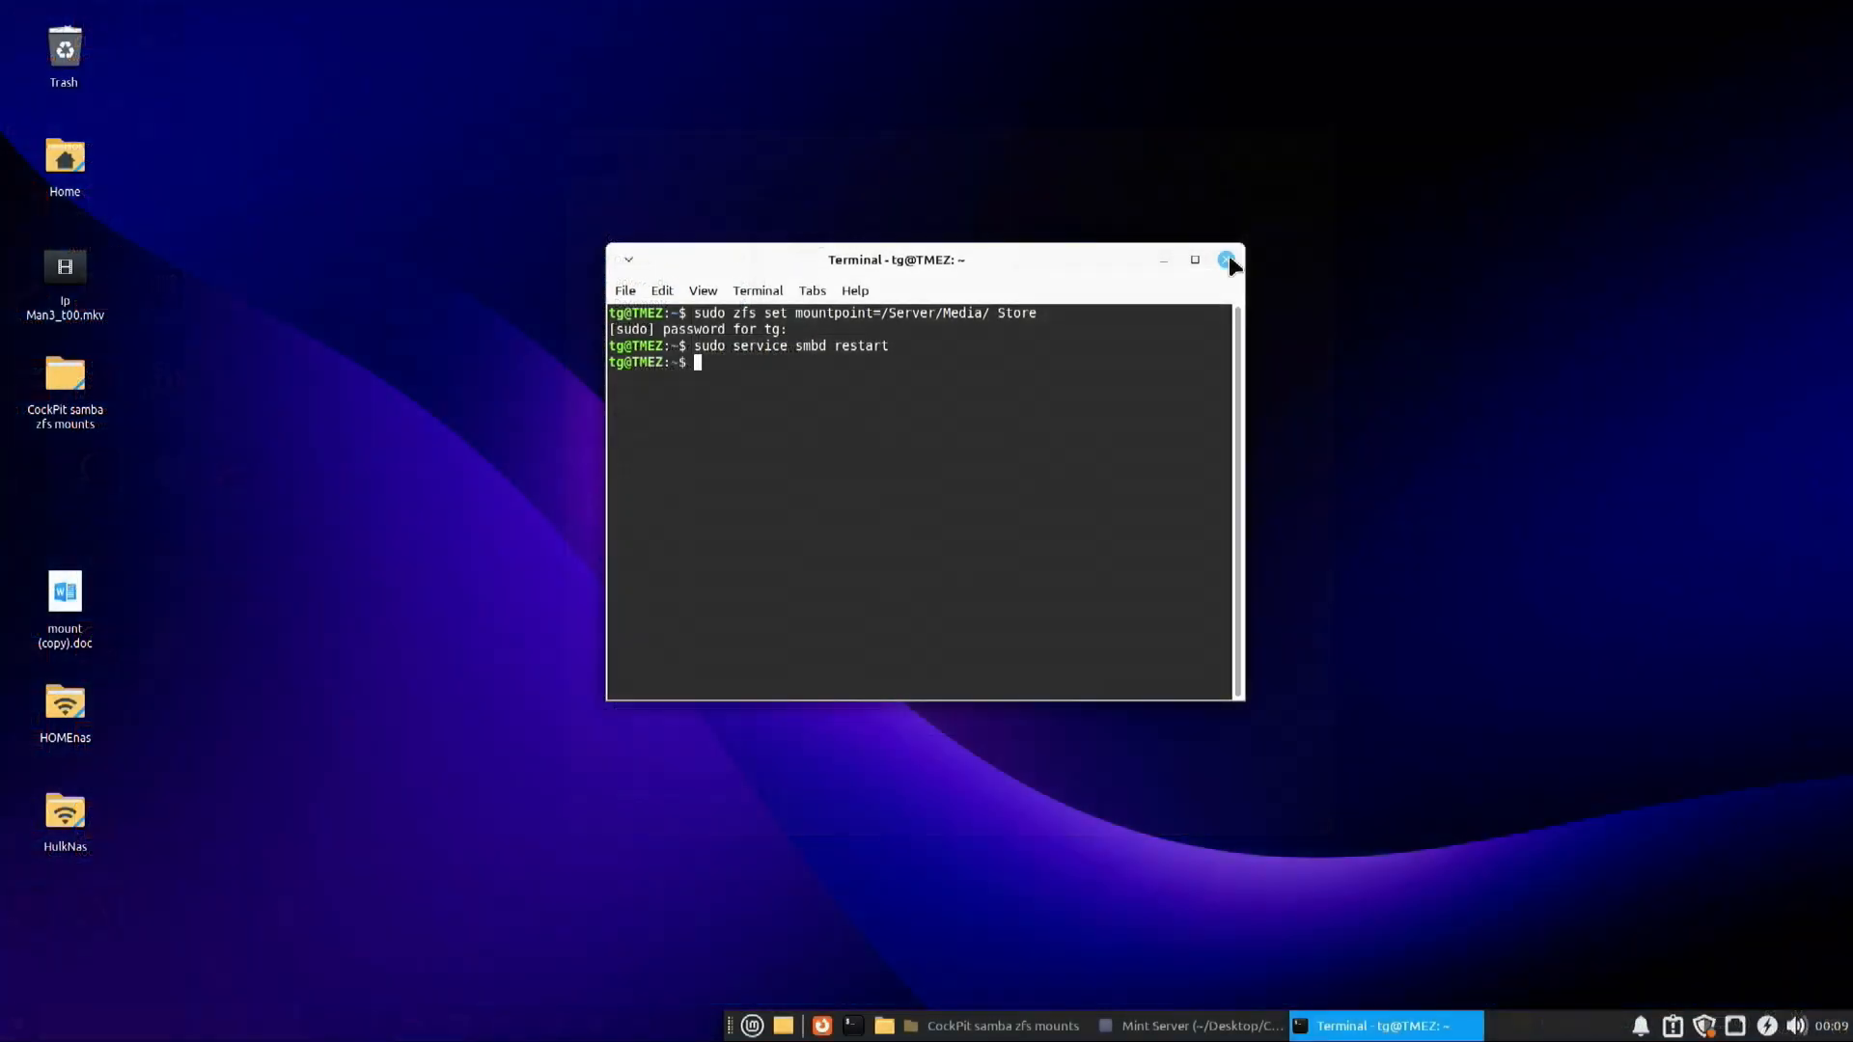
# Back on the Linux Mint desktop, close the terminal and open the Server folder at the root of the file system.
pyautogui.click(1230, 259)
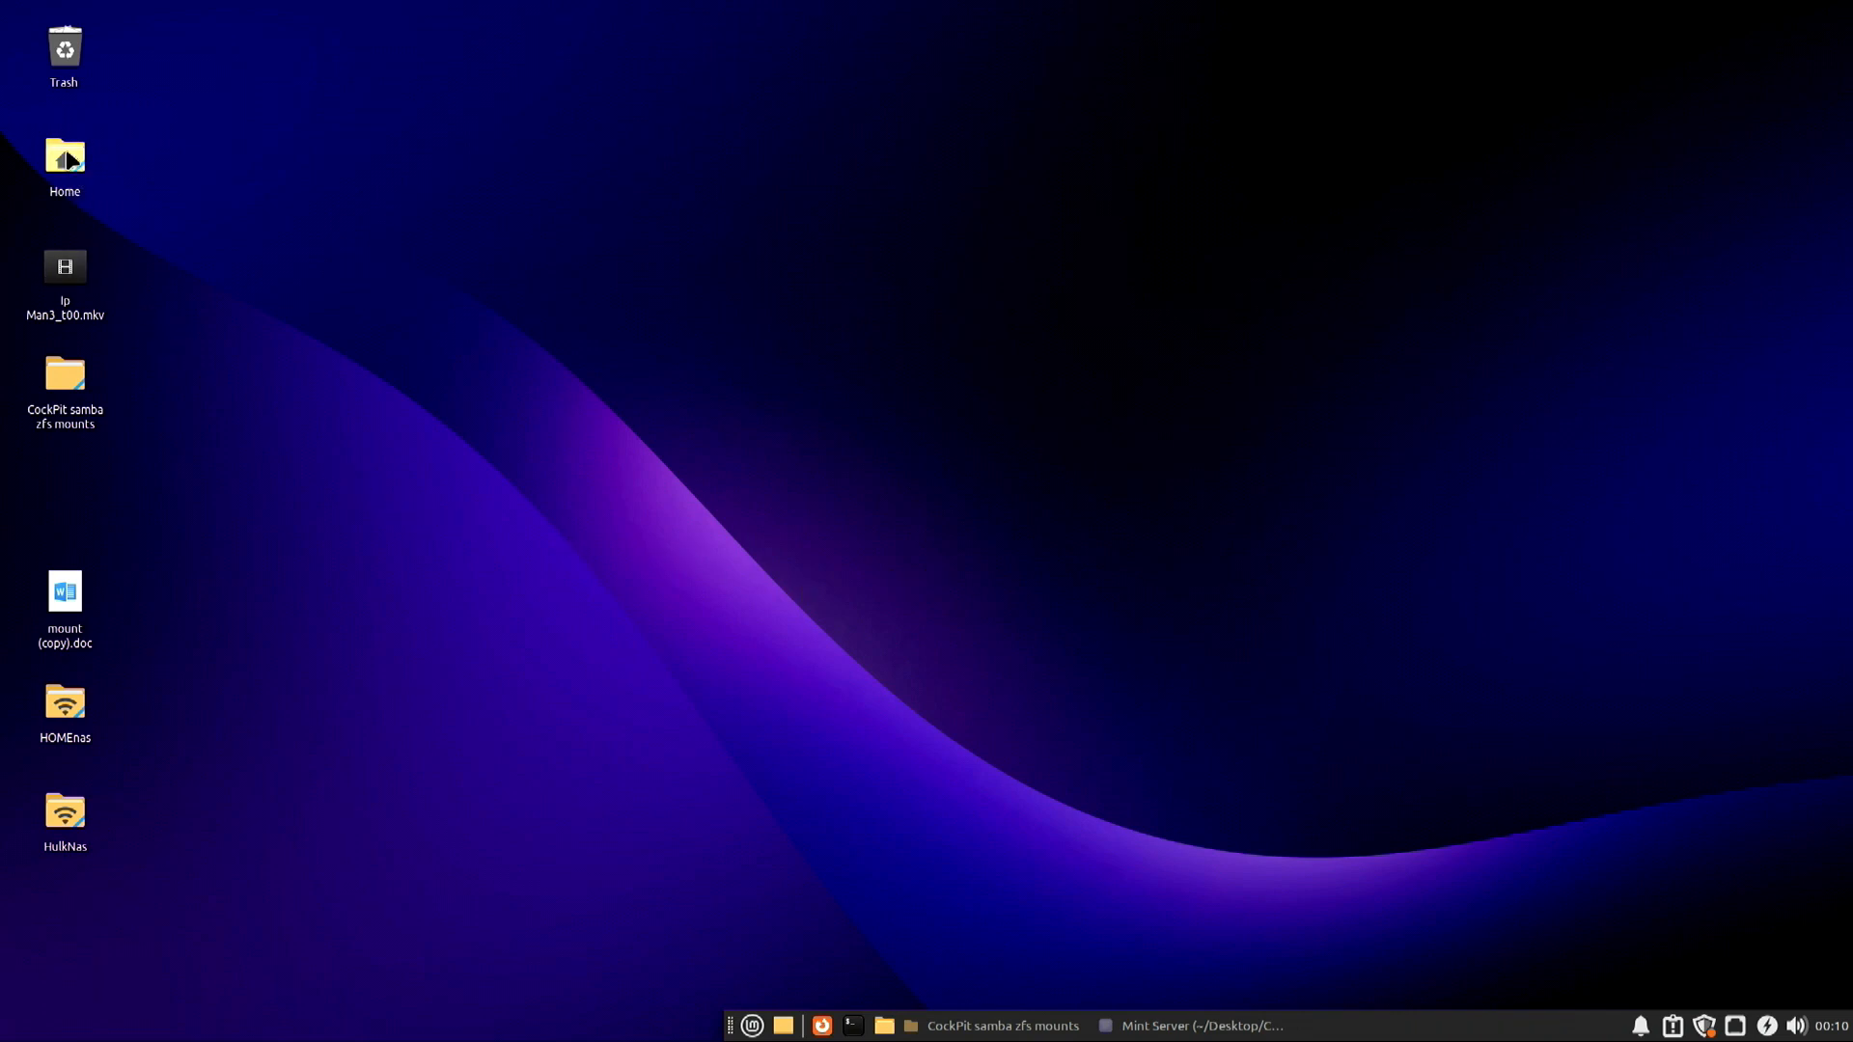
pyautogui.moveTo(68, 159)
pyautogui.doubleClick(67, 159)
pyautogui.moveTo(517, 17); pyautogui.dragTo(943, 190)
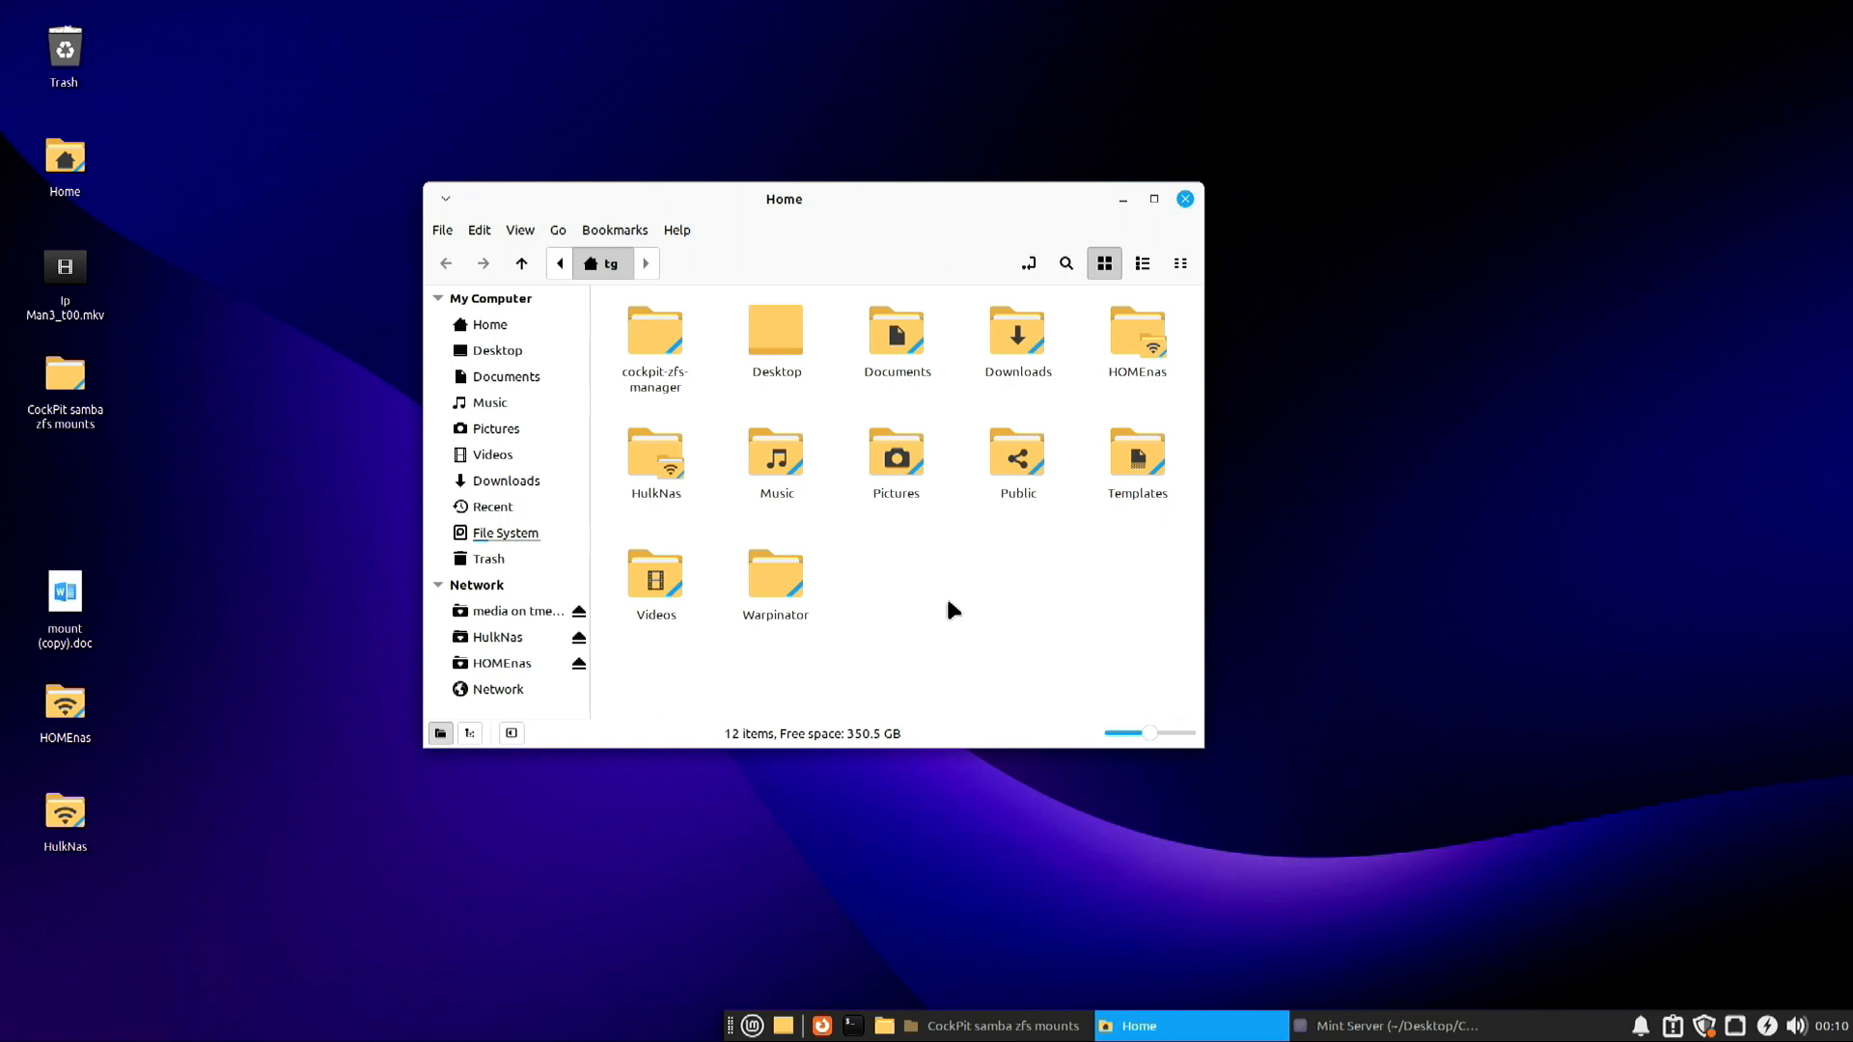
pyautogui.moveTo(962, 219); pyautogui.dragTo(998, 190)
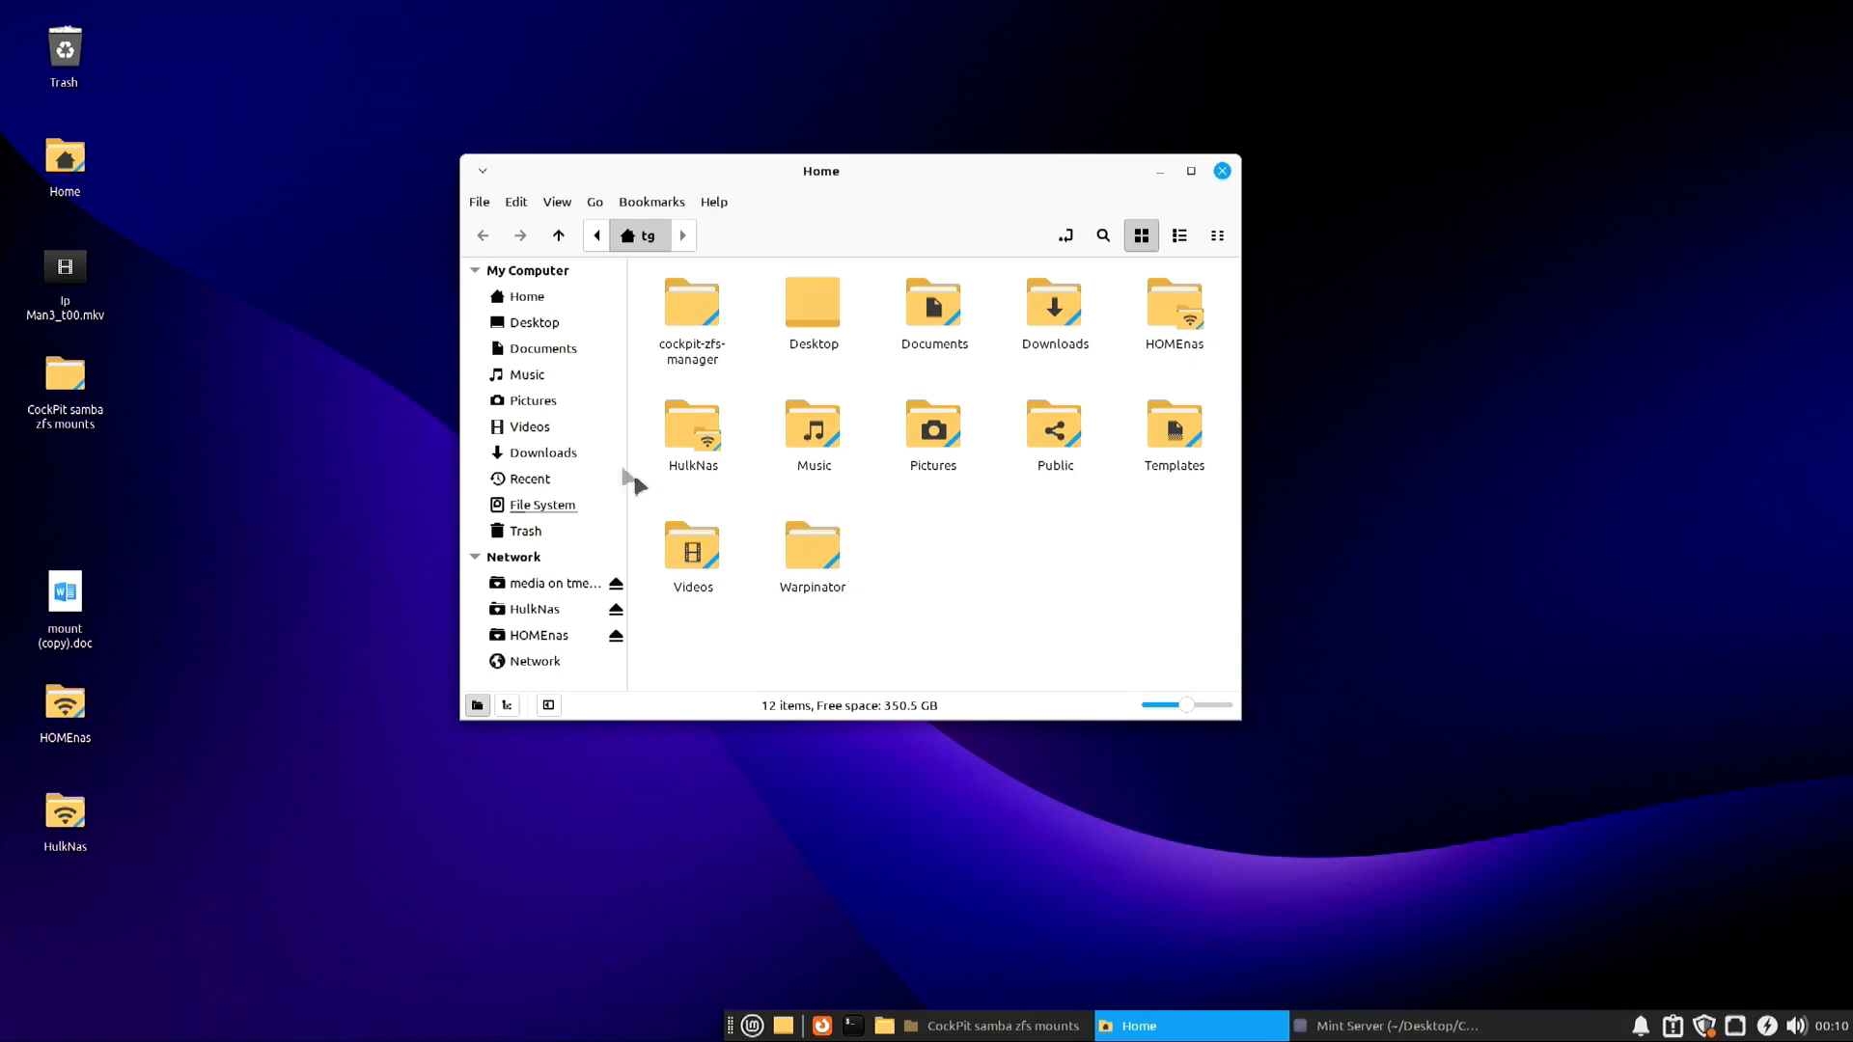
pyautogui.click(569, 503)
pyautogui.scroll(-3, 849, 531)
pyautogui.click(941, 548)
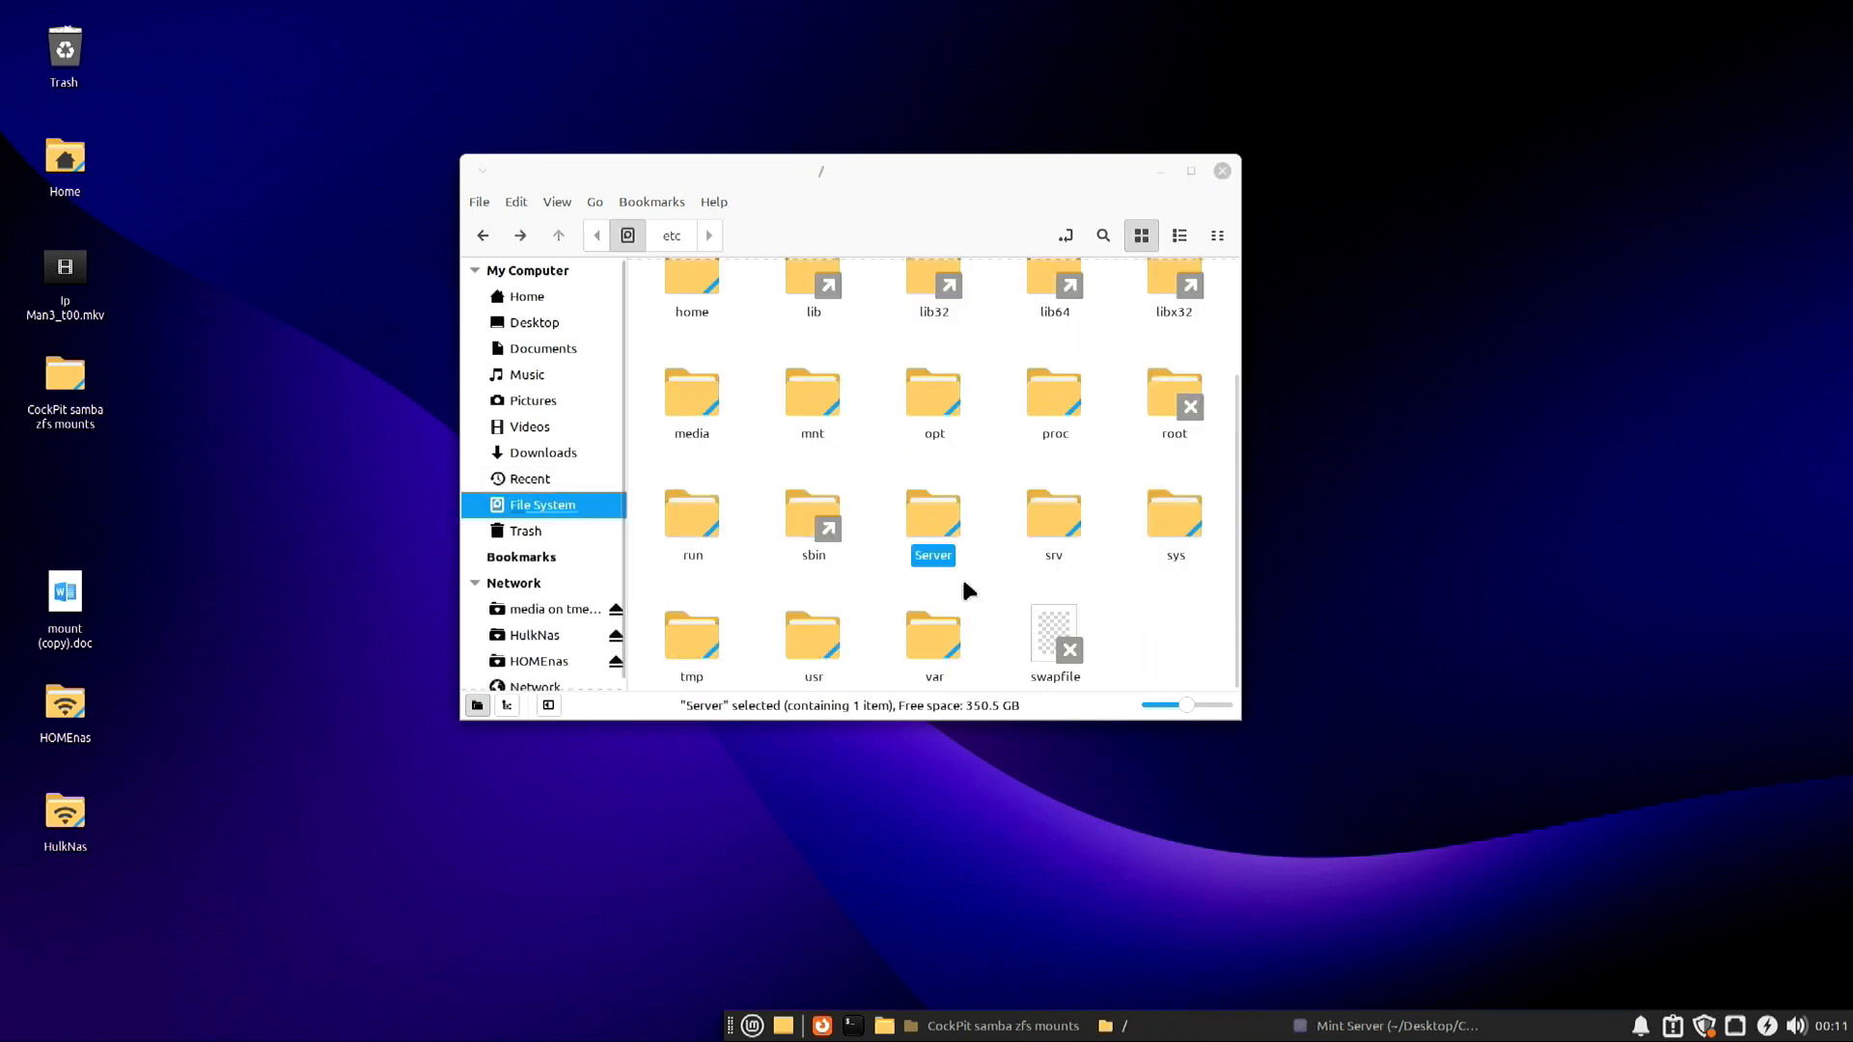
pyautogui.doubleClick(944, 525)
# Place a link to the Server's Media folder on the desktop and open the folder through it.
pyautogui.click(685, 307)
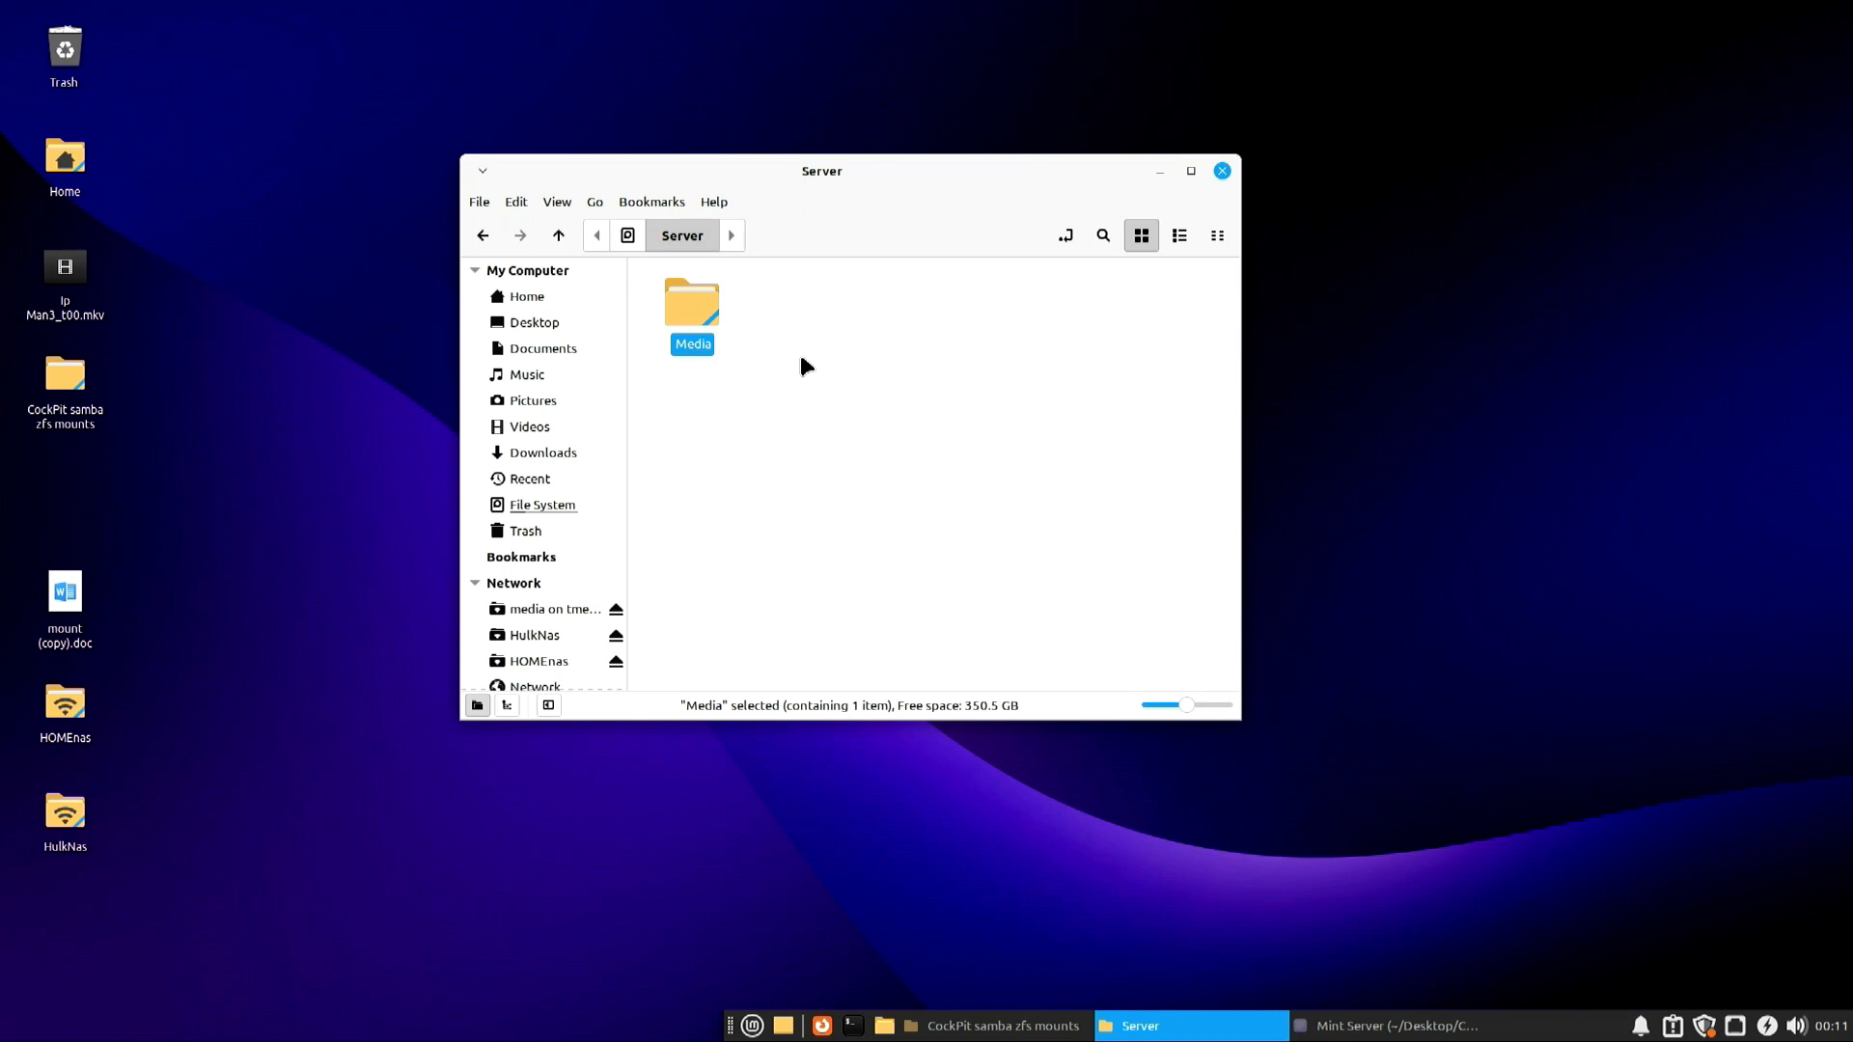
pyautogui.moveTo(693, 301); pyautogui.dragTo(204, 483)
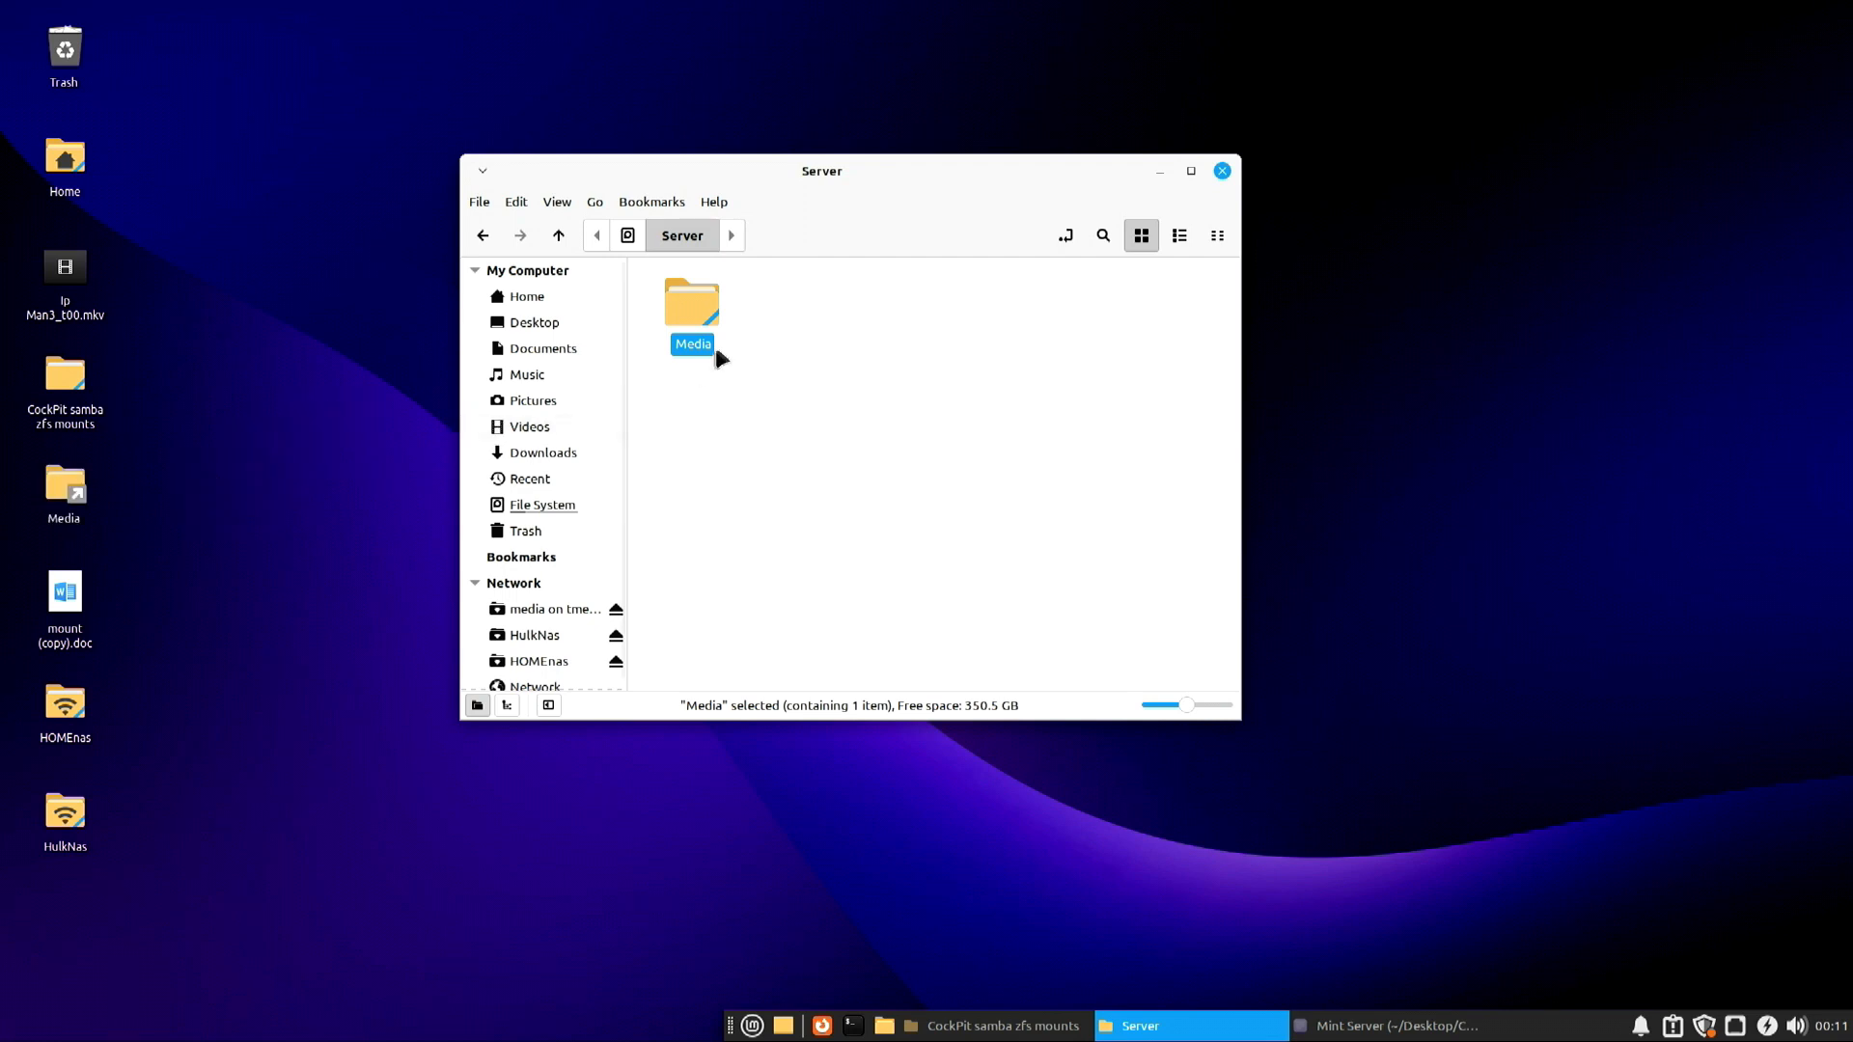
pyautogui.click(70, 492)
pyautogui.doubleClick(70, 492)
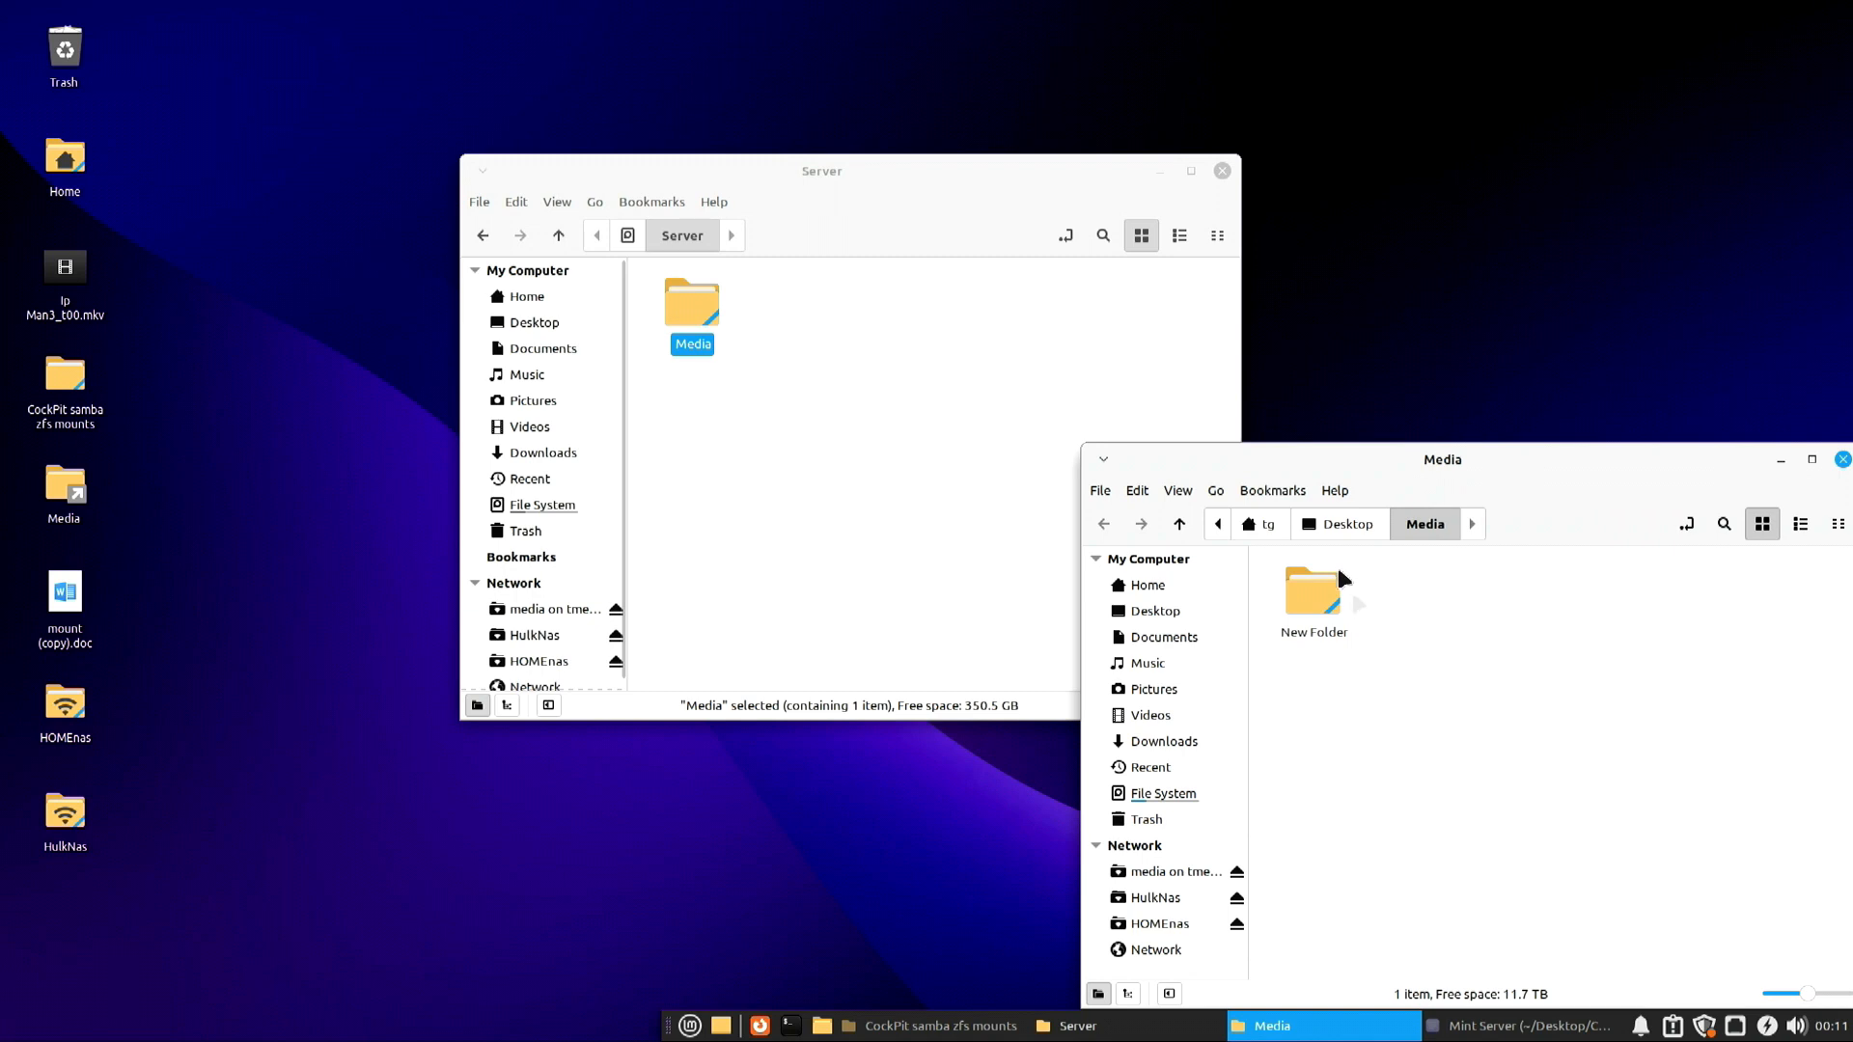
# Close the Server folder window and move the Media window to the upper middle of the desktop.
pyautogui.moveTo(1357, 457); pyautogui.dragTo(1055, 377)
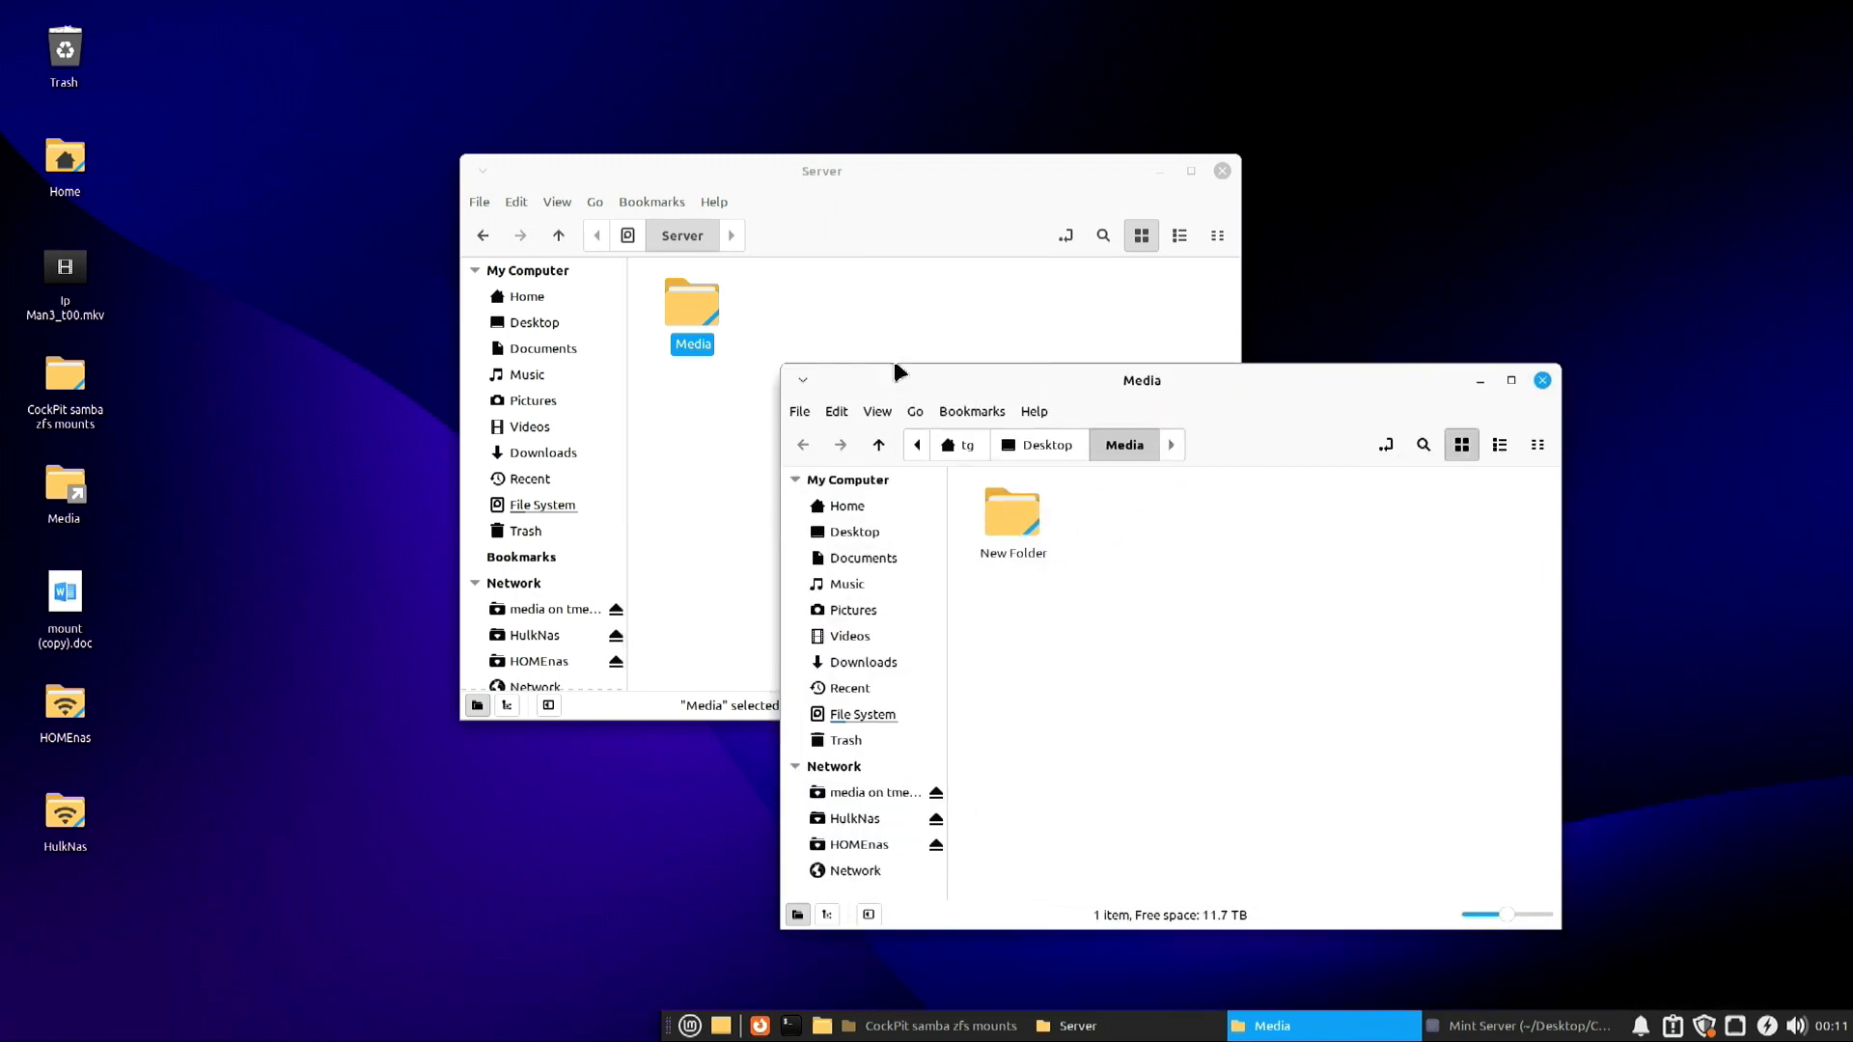
pyautogui.click(1221, 170)
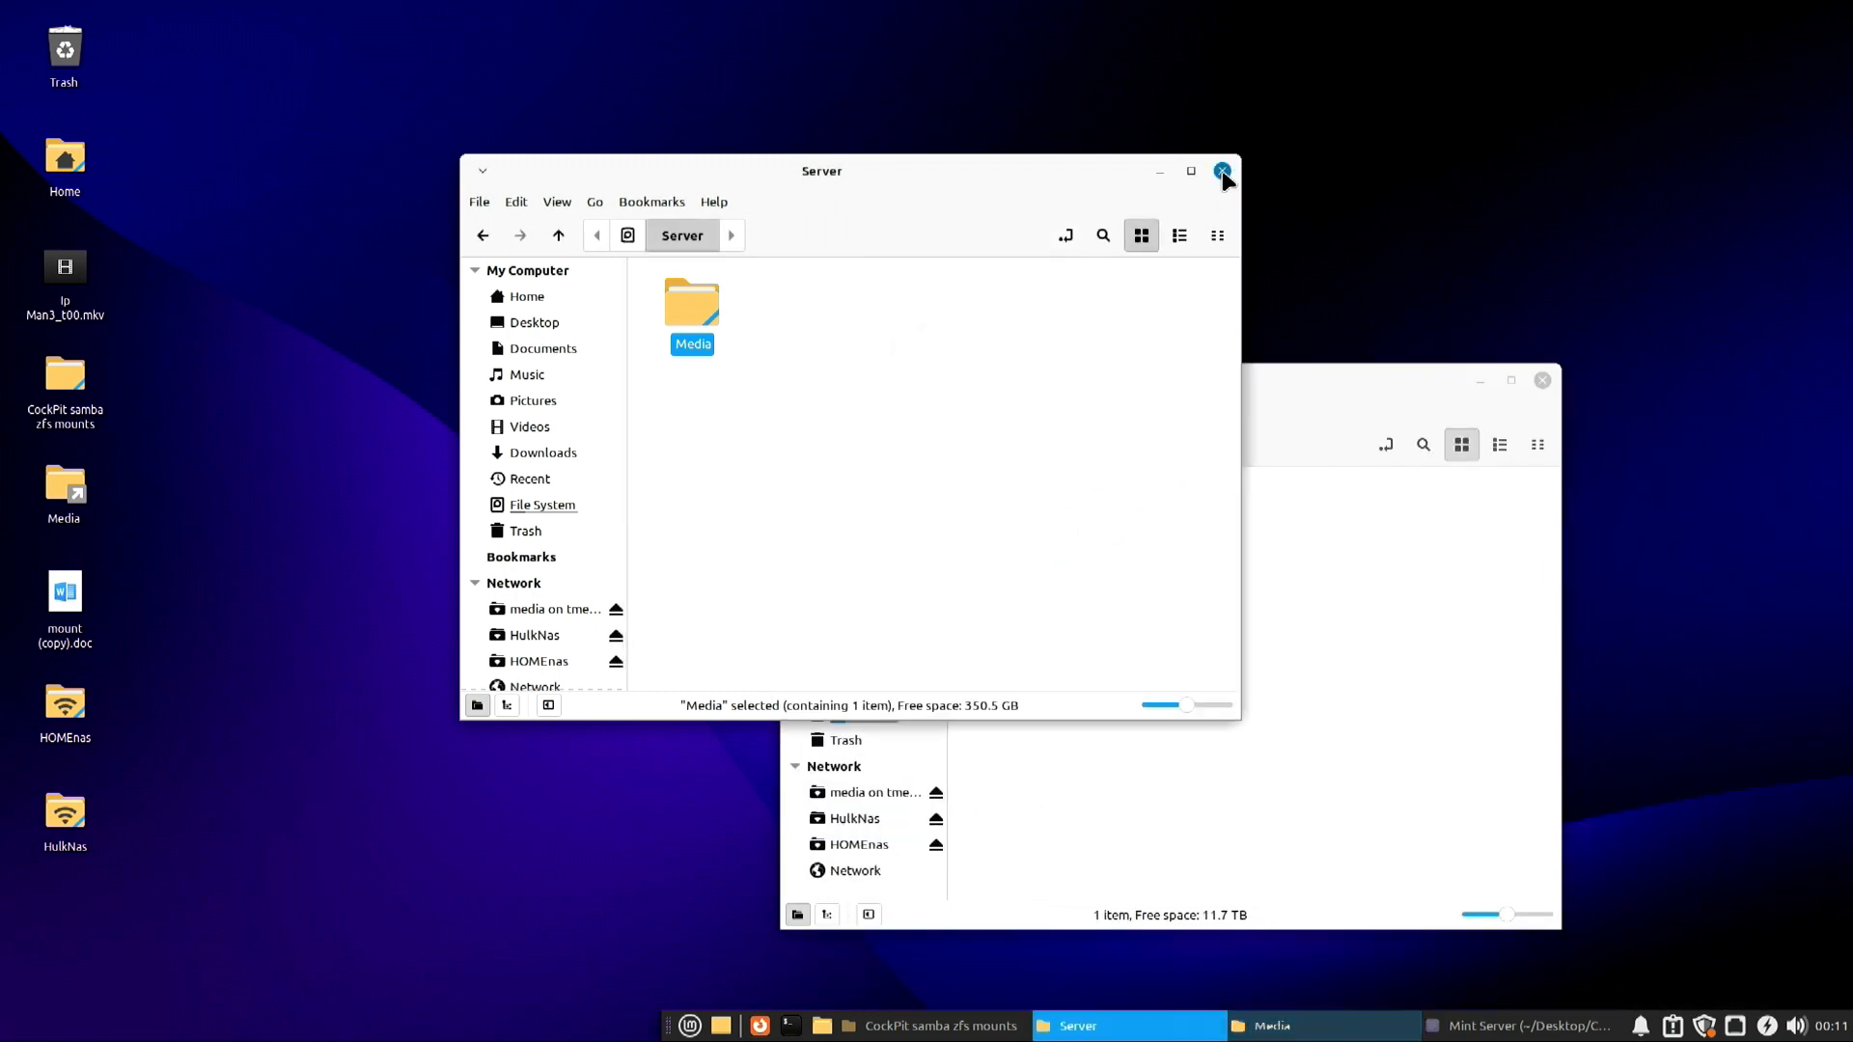
pyautogui.moveTo(1159, 389); pyautogui.dragTo(924, 115)
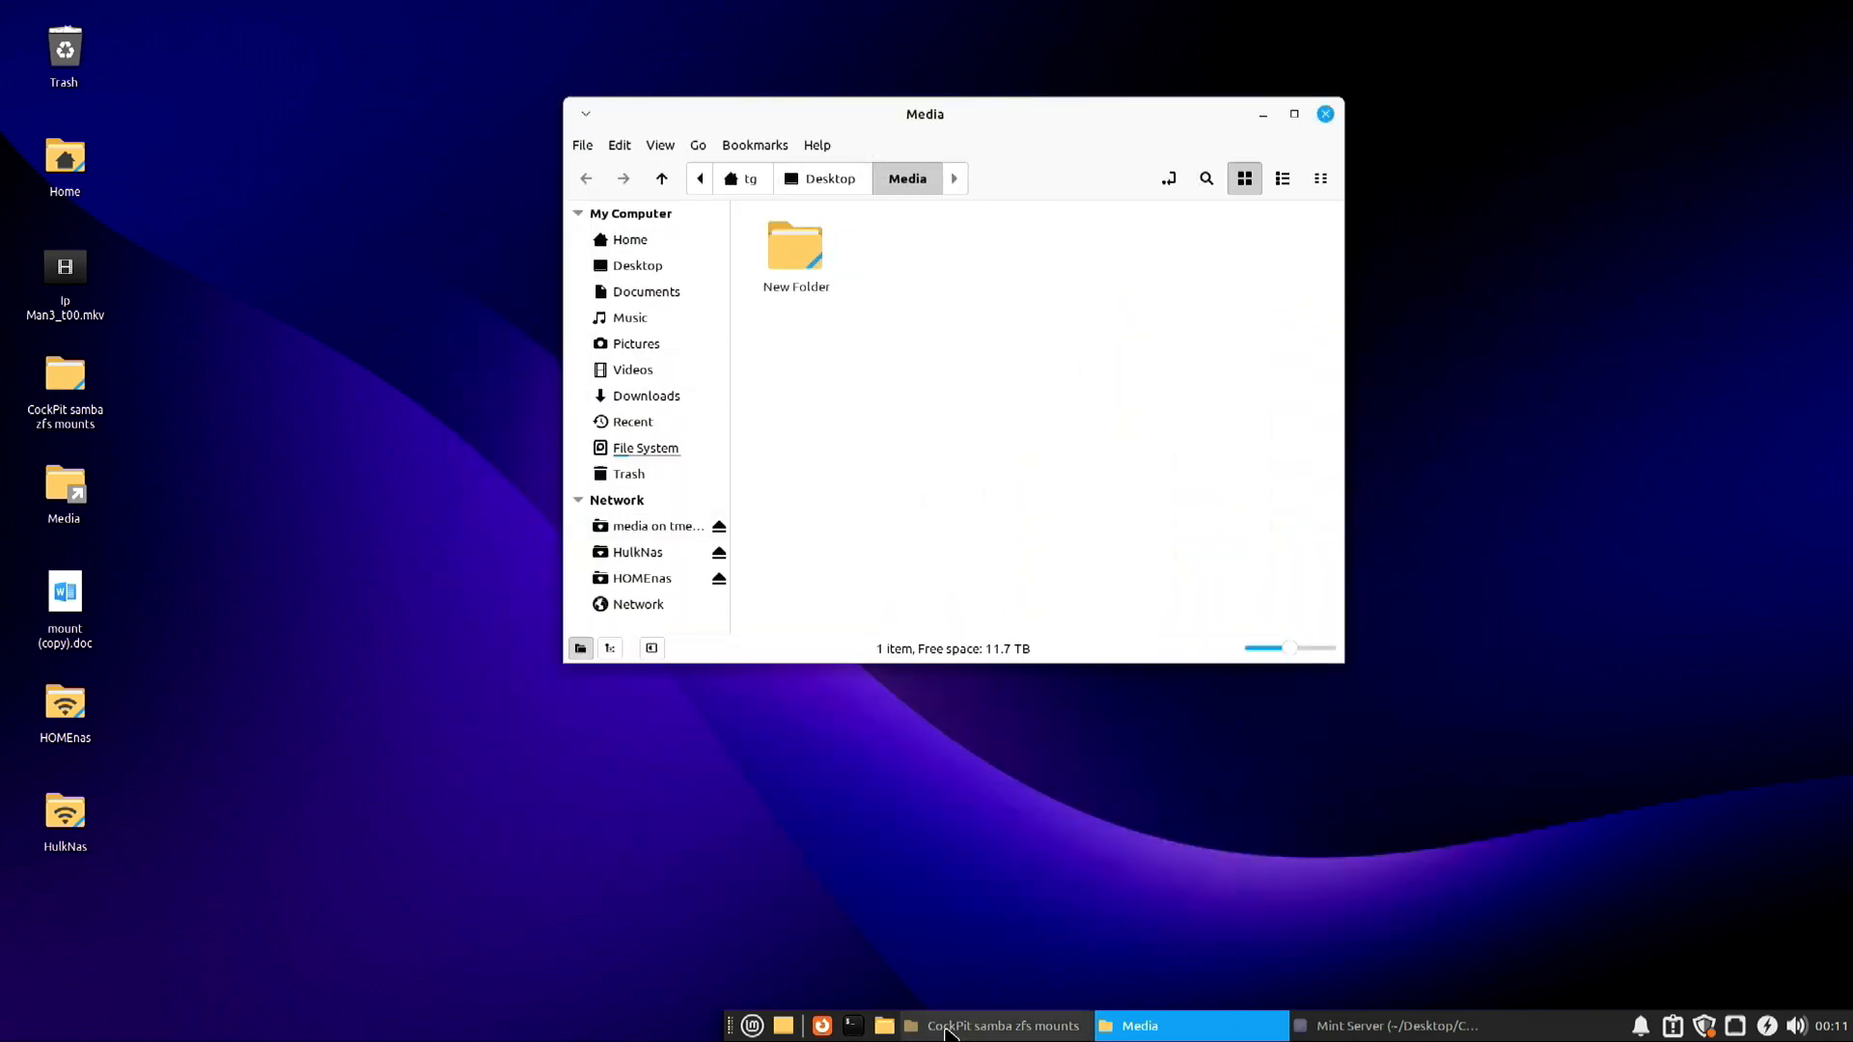
# Minimize the CockPit samba zfs mounts folder window and load the TMEZ-CockPit bookmark in Firefox.
pyautogui.click(947, 1028)
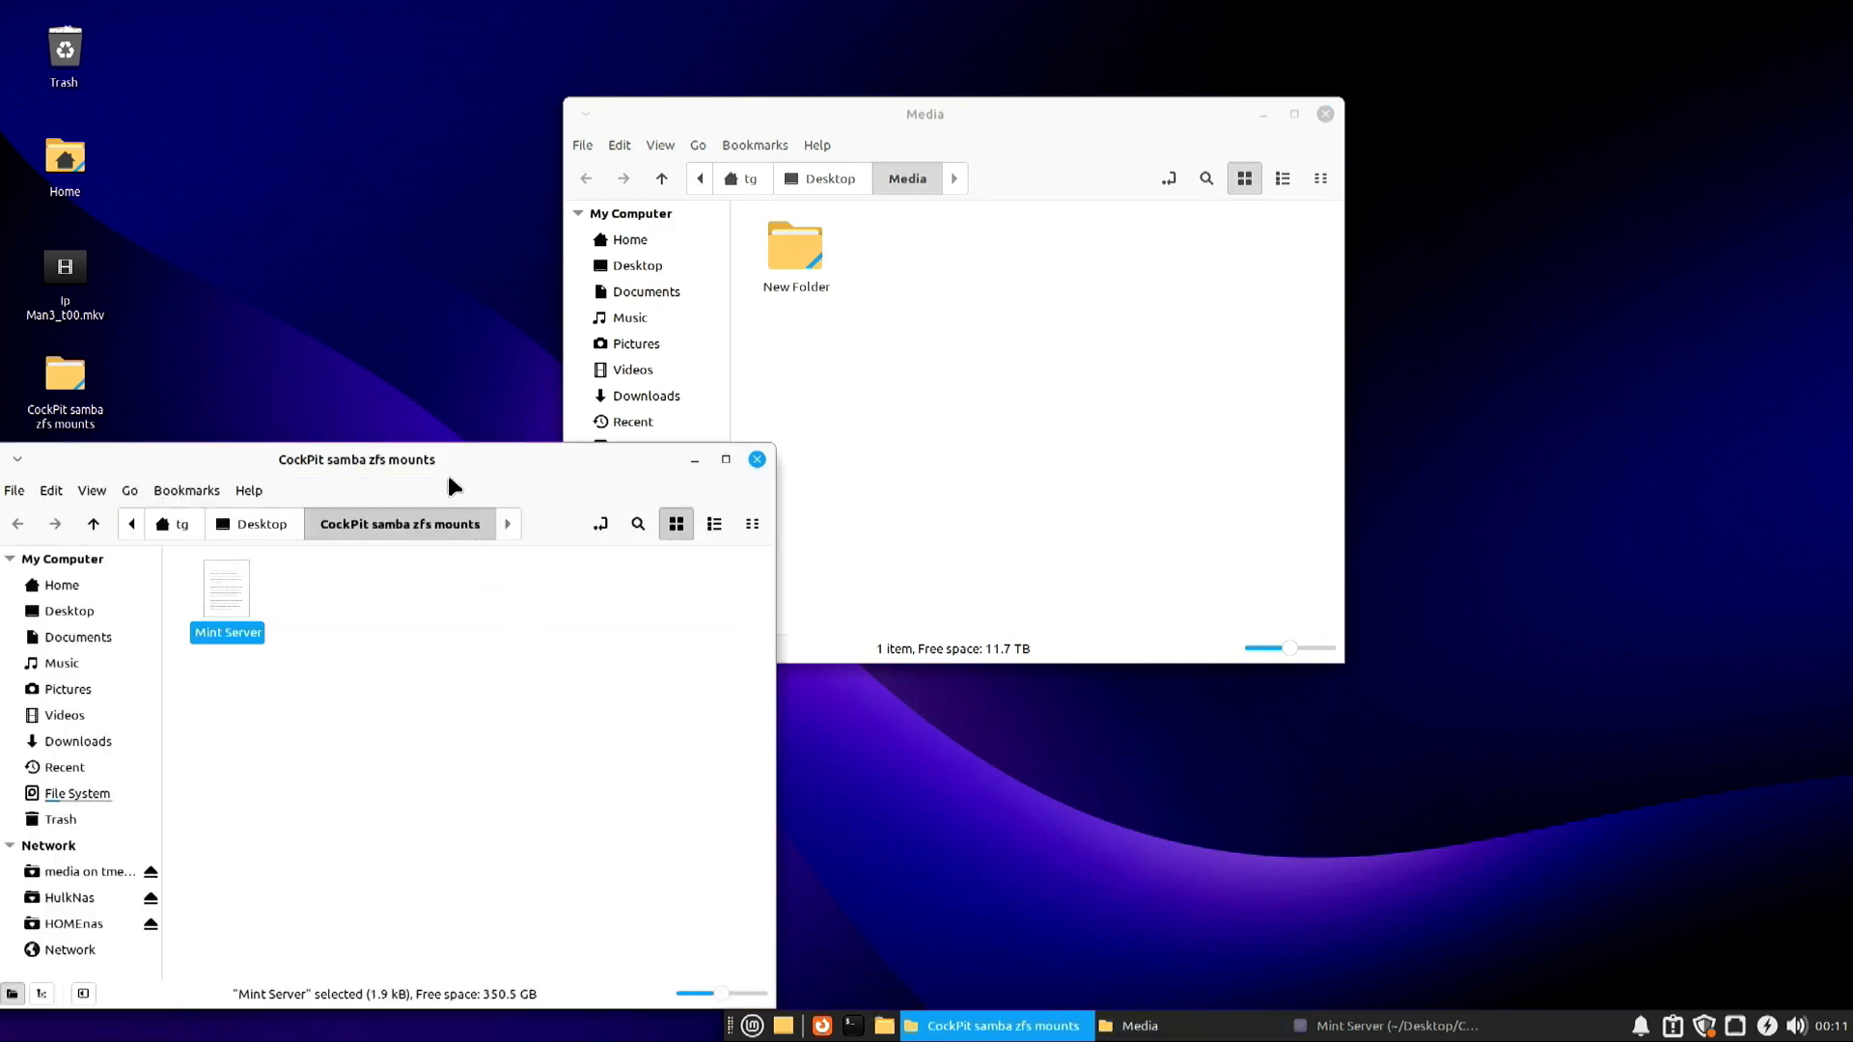
pyautogui.click(695, 460)
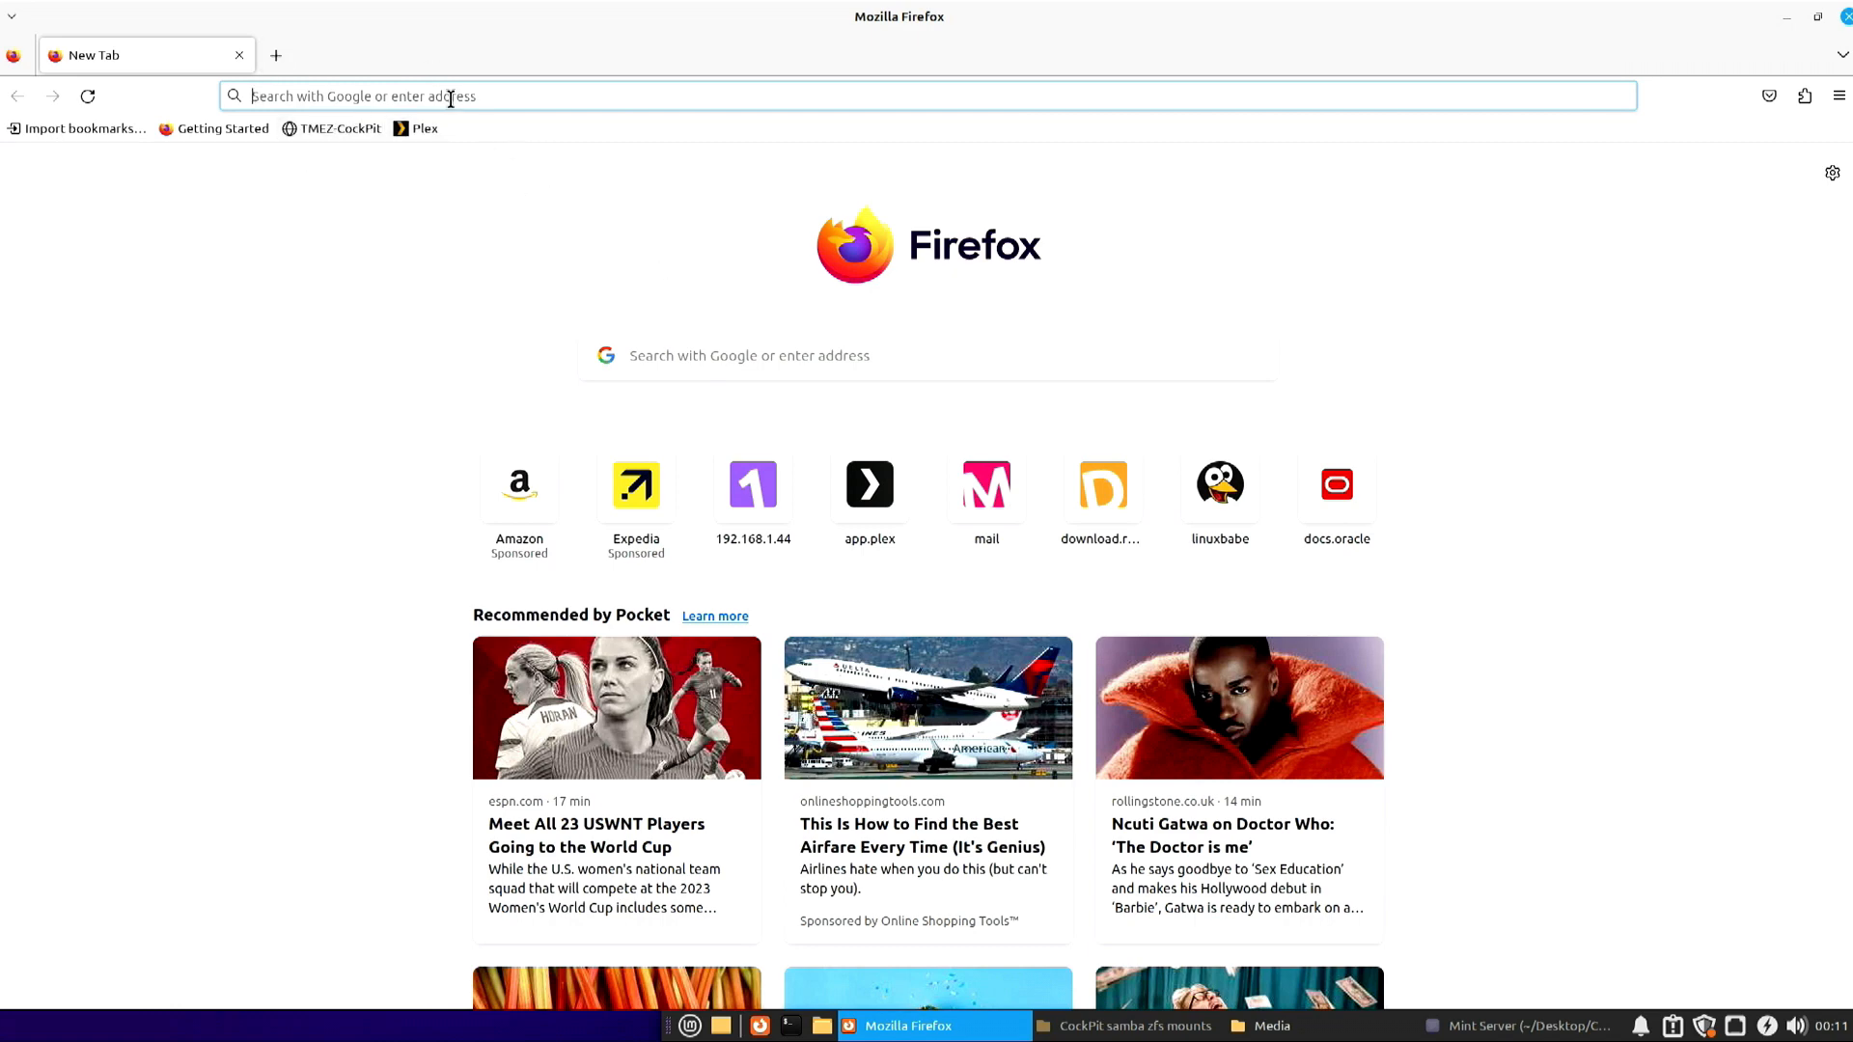
pyautogui.click(323, 129)
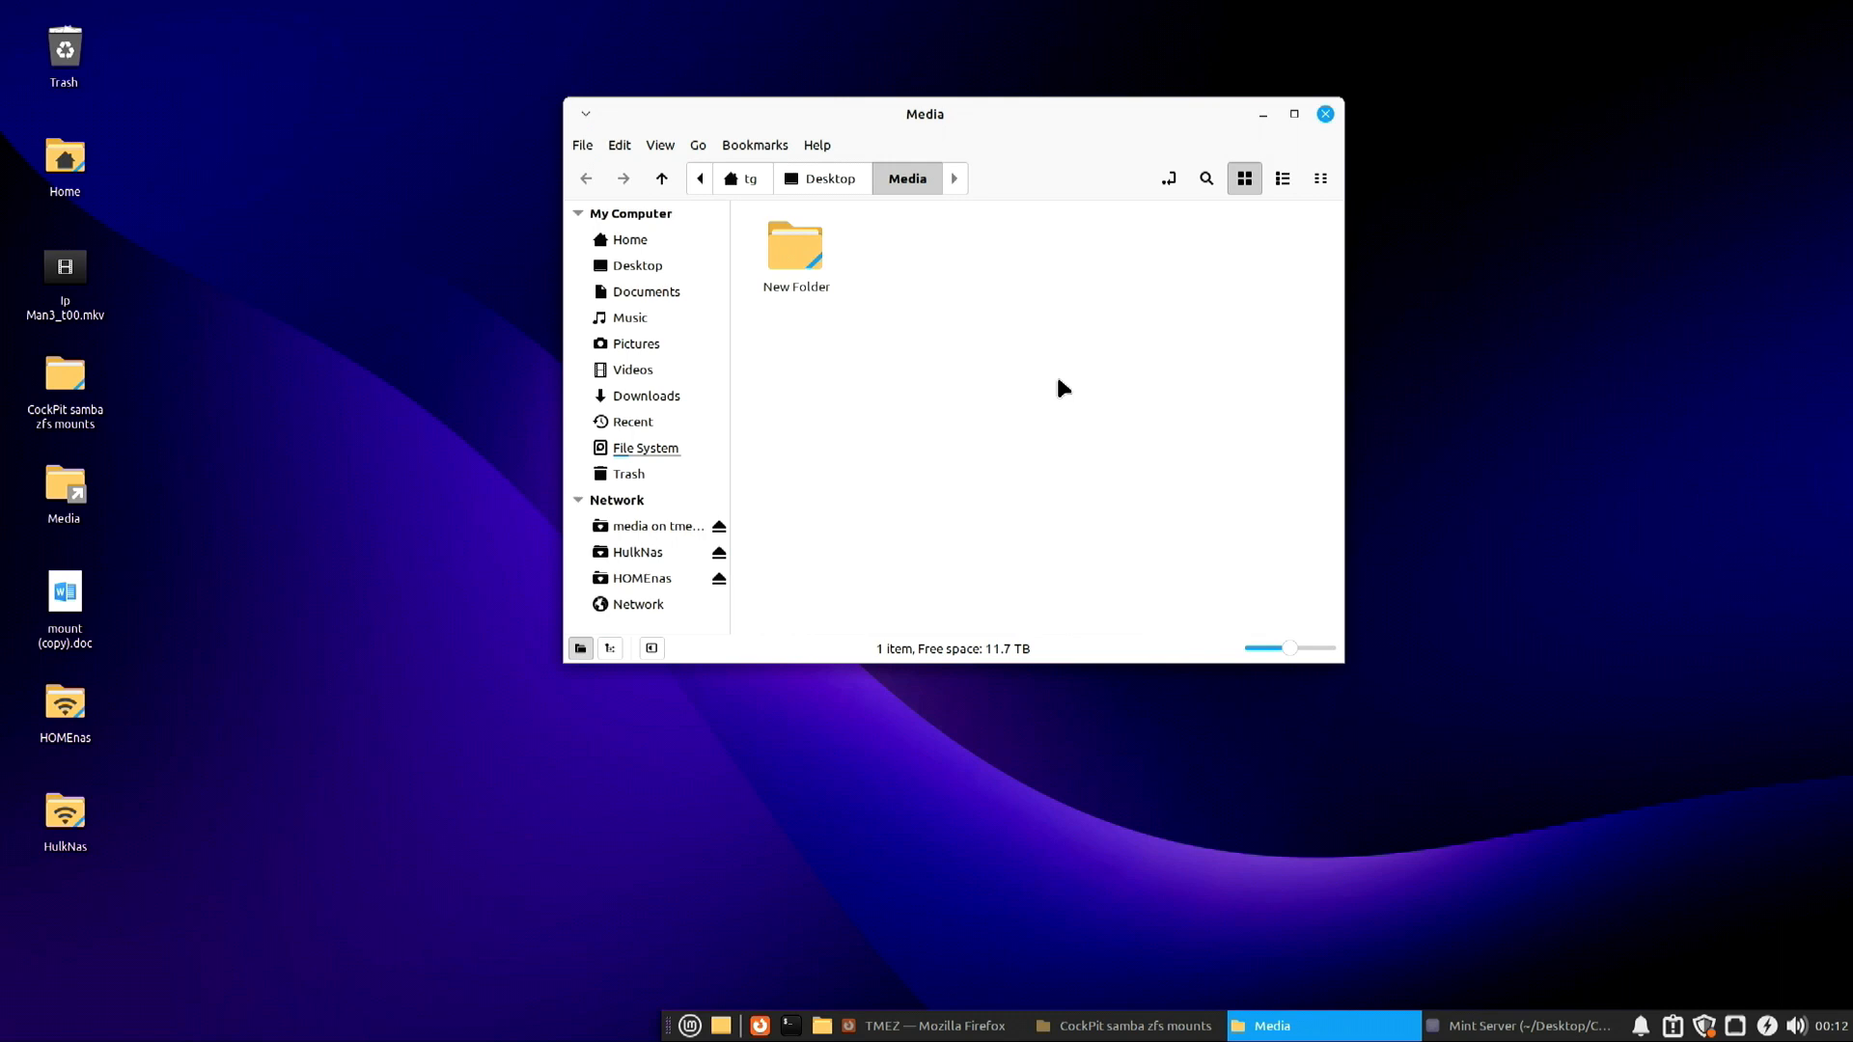
pyautogui.click(924, 1025)
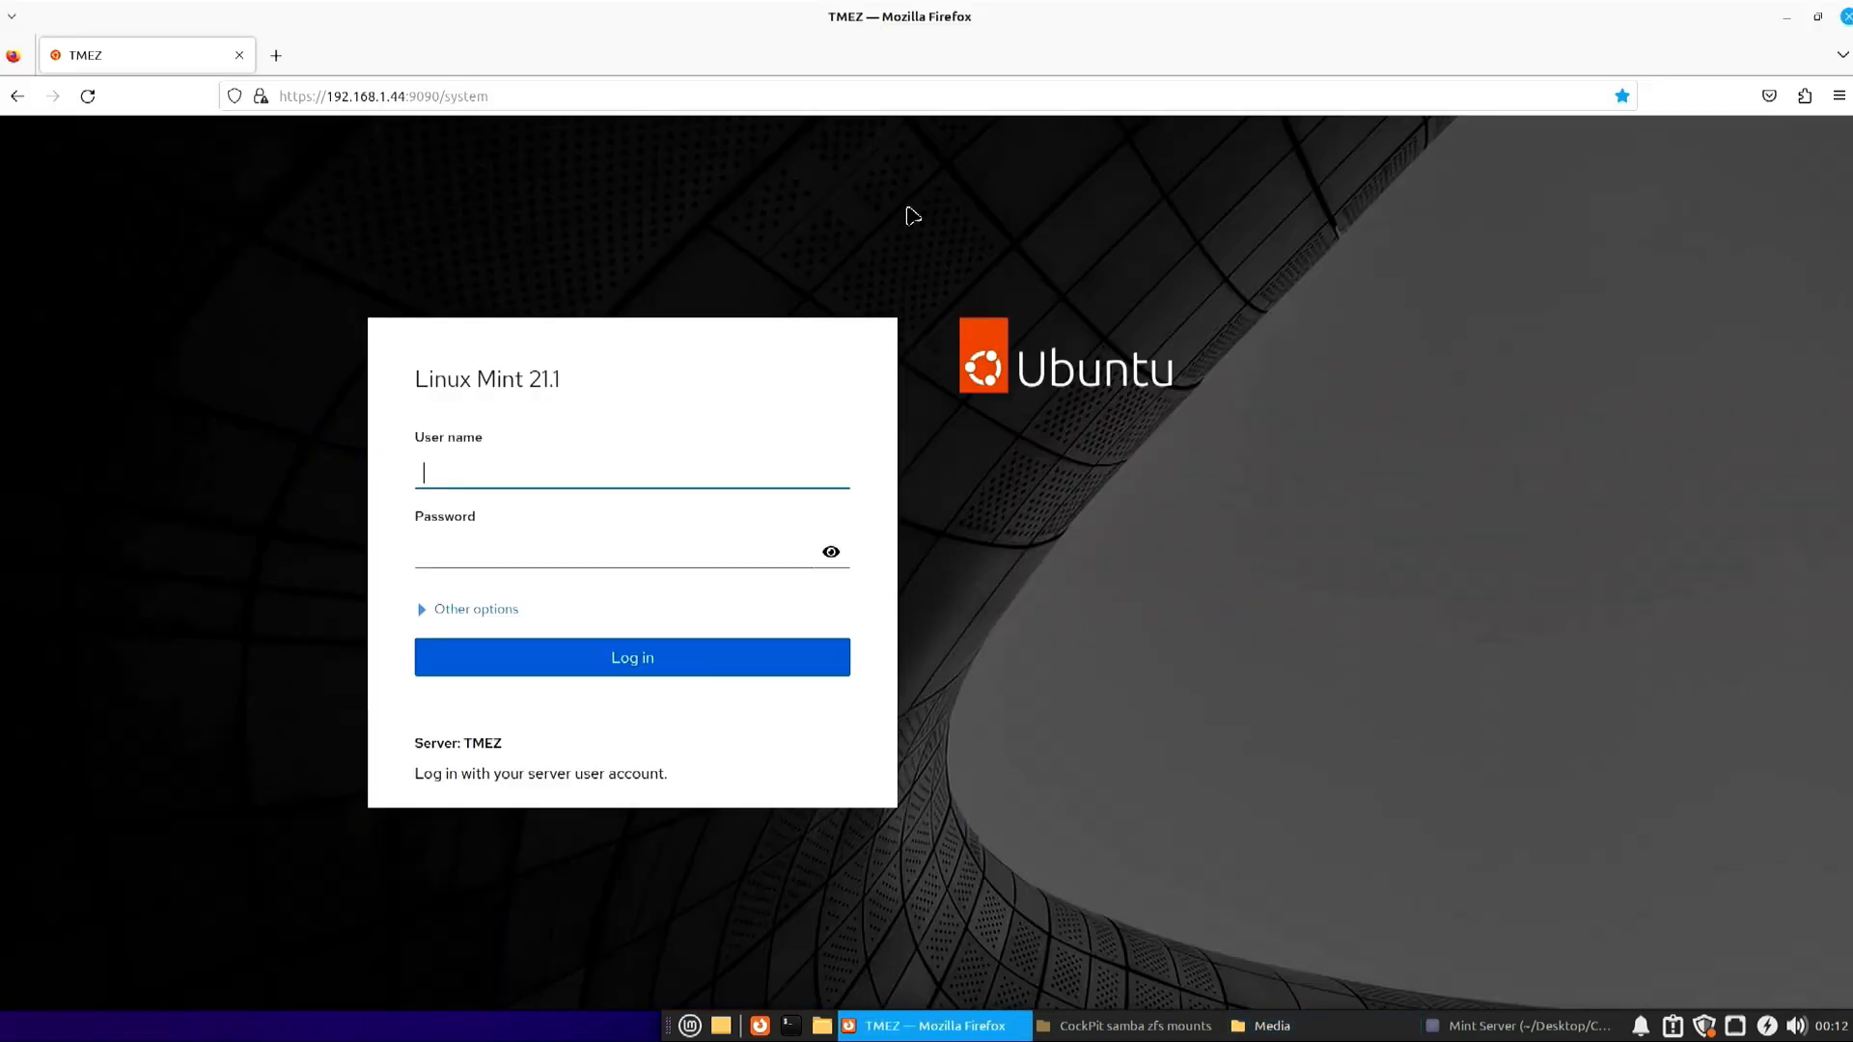
# Open a new browser tab and search the web for "nomachine download".
pyautogui.click(290, 62)
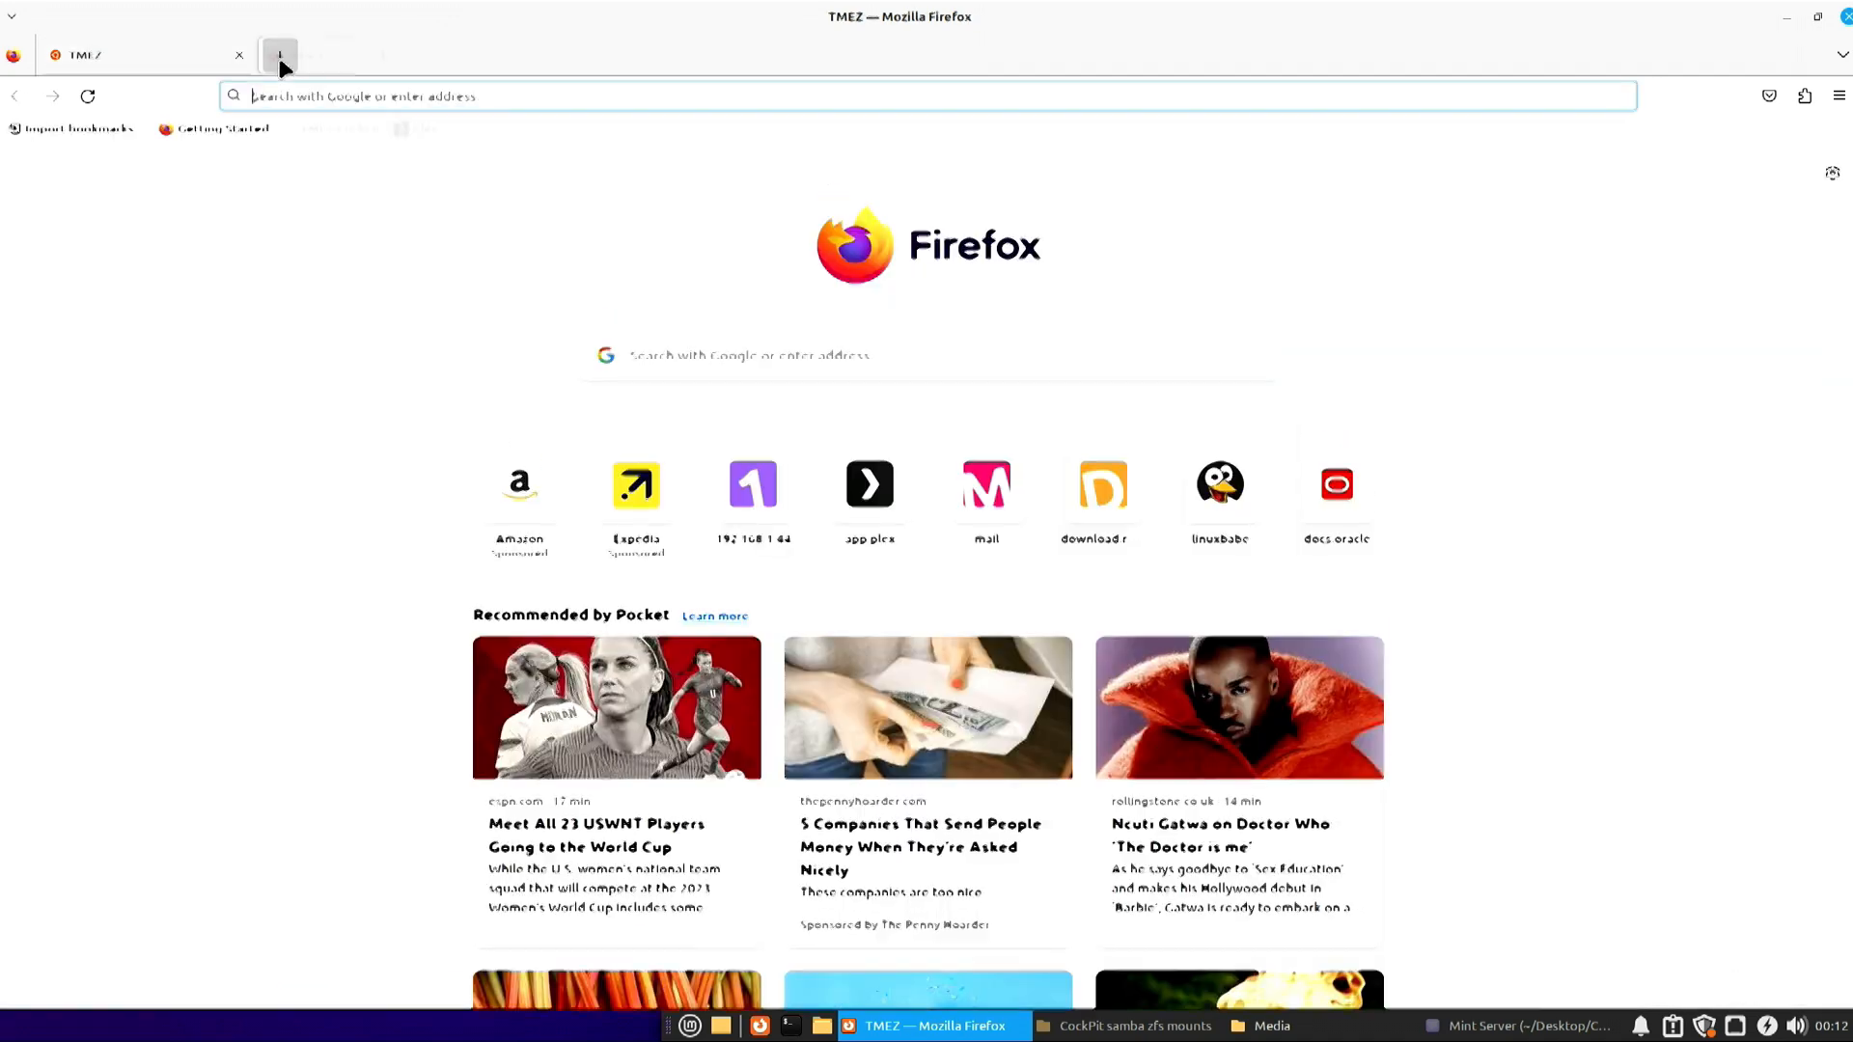
pyautogui.click(486, 96)
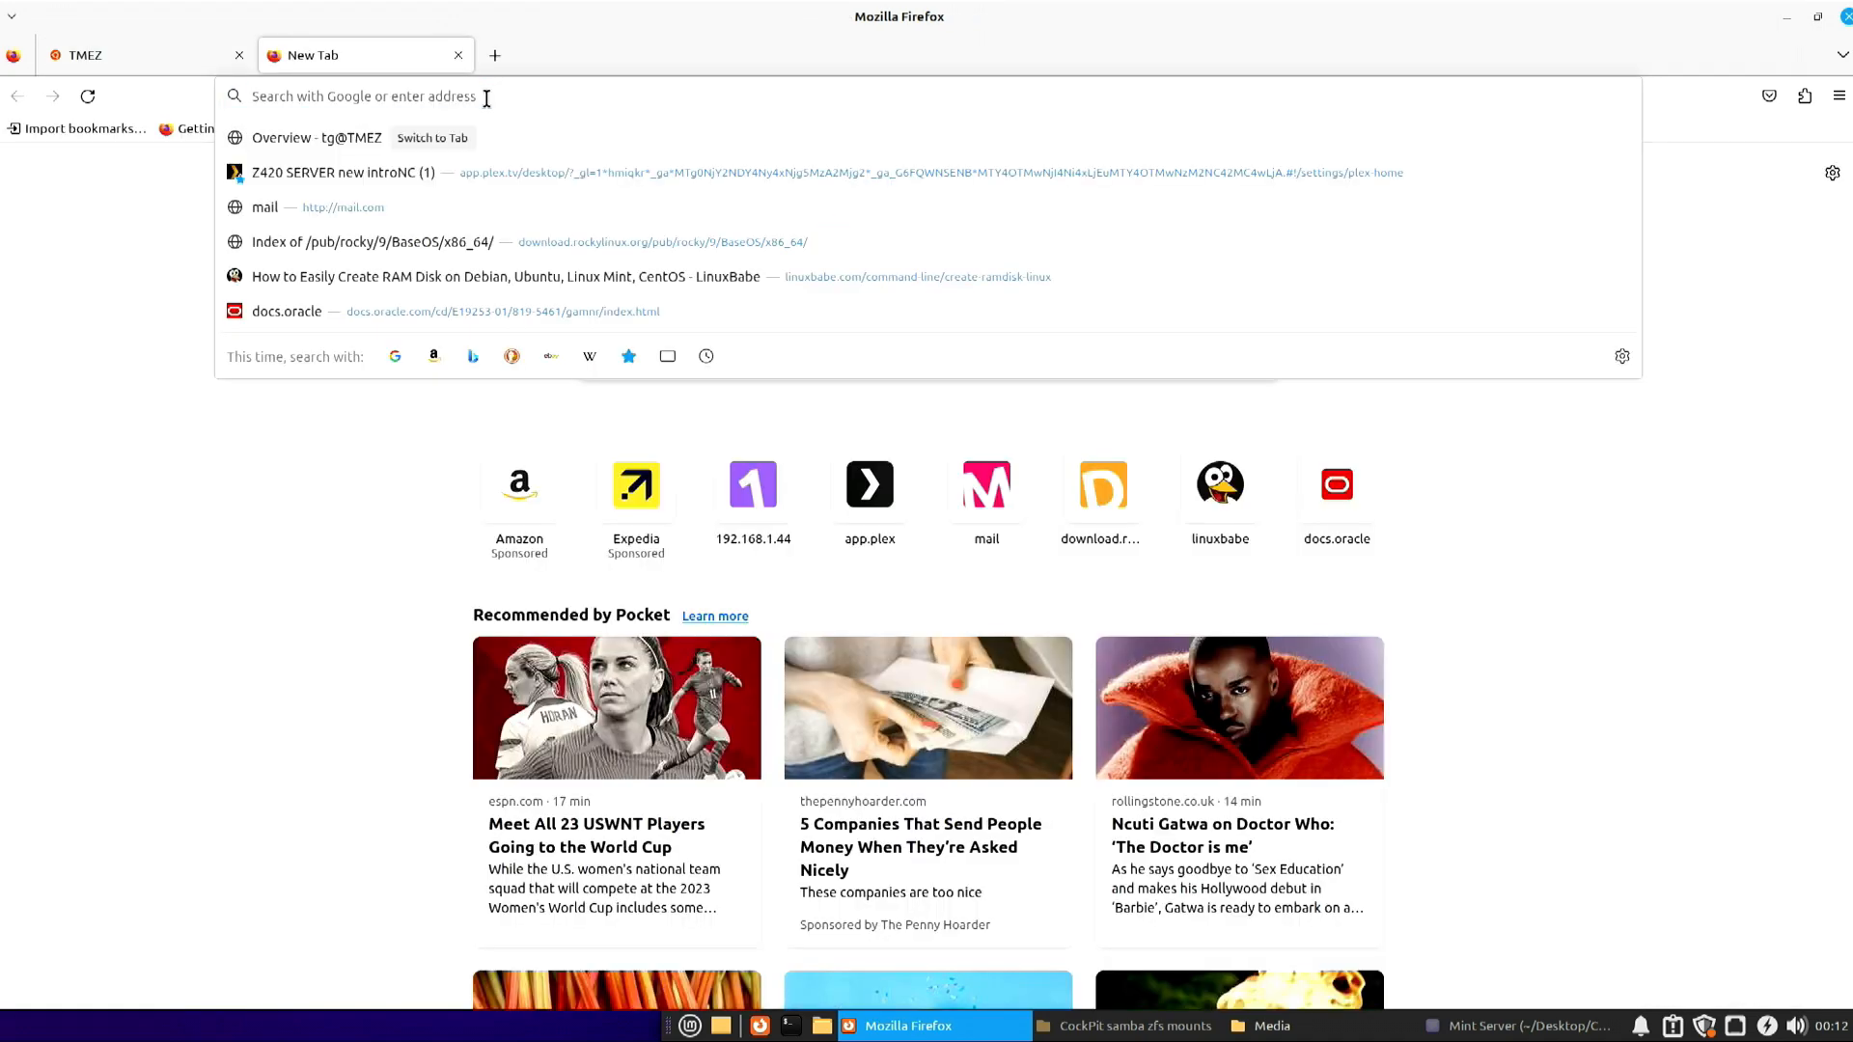
pyautogui.write('nom')
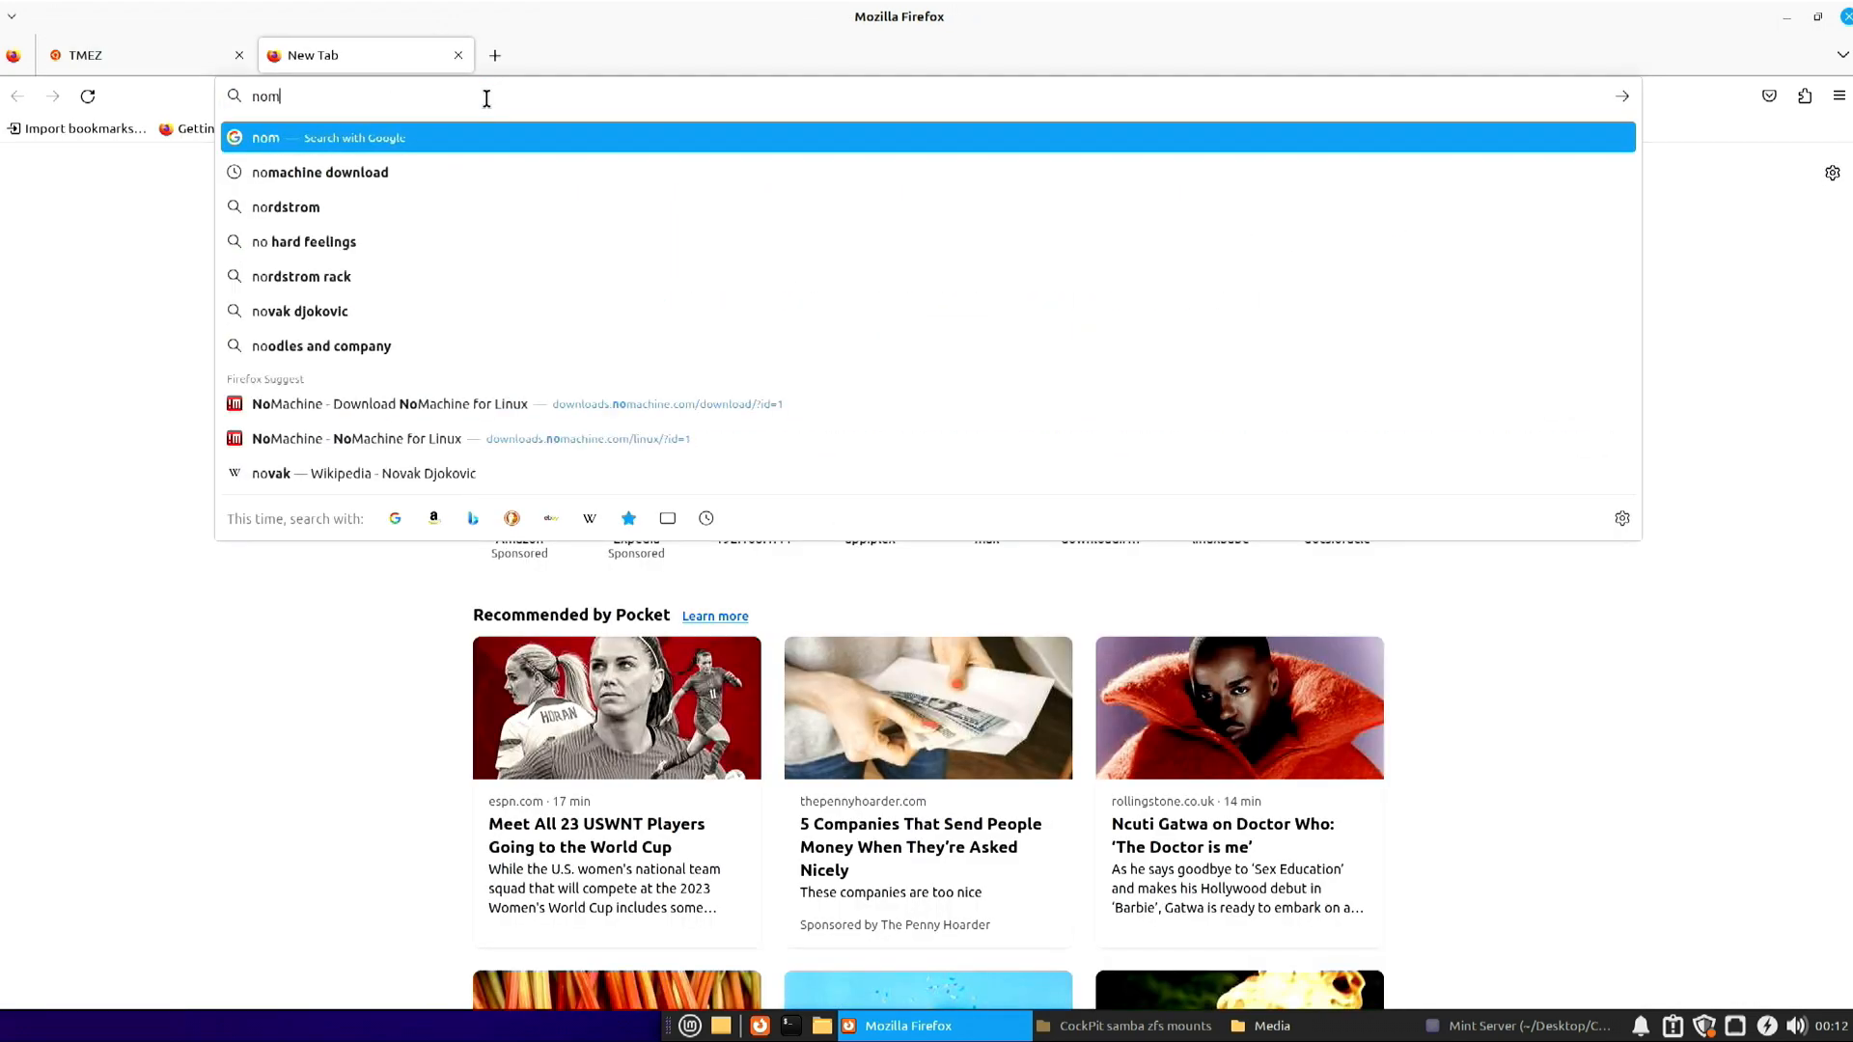
pyautogui.write('ich')
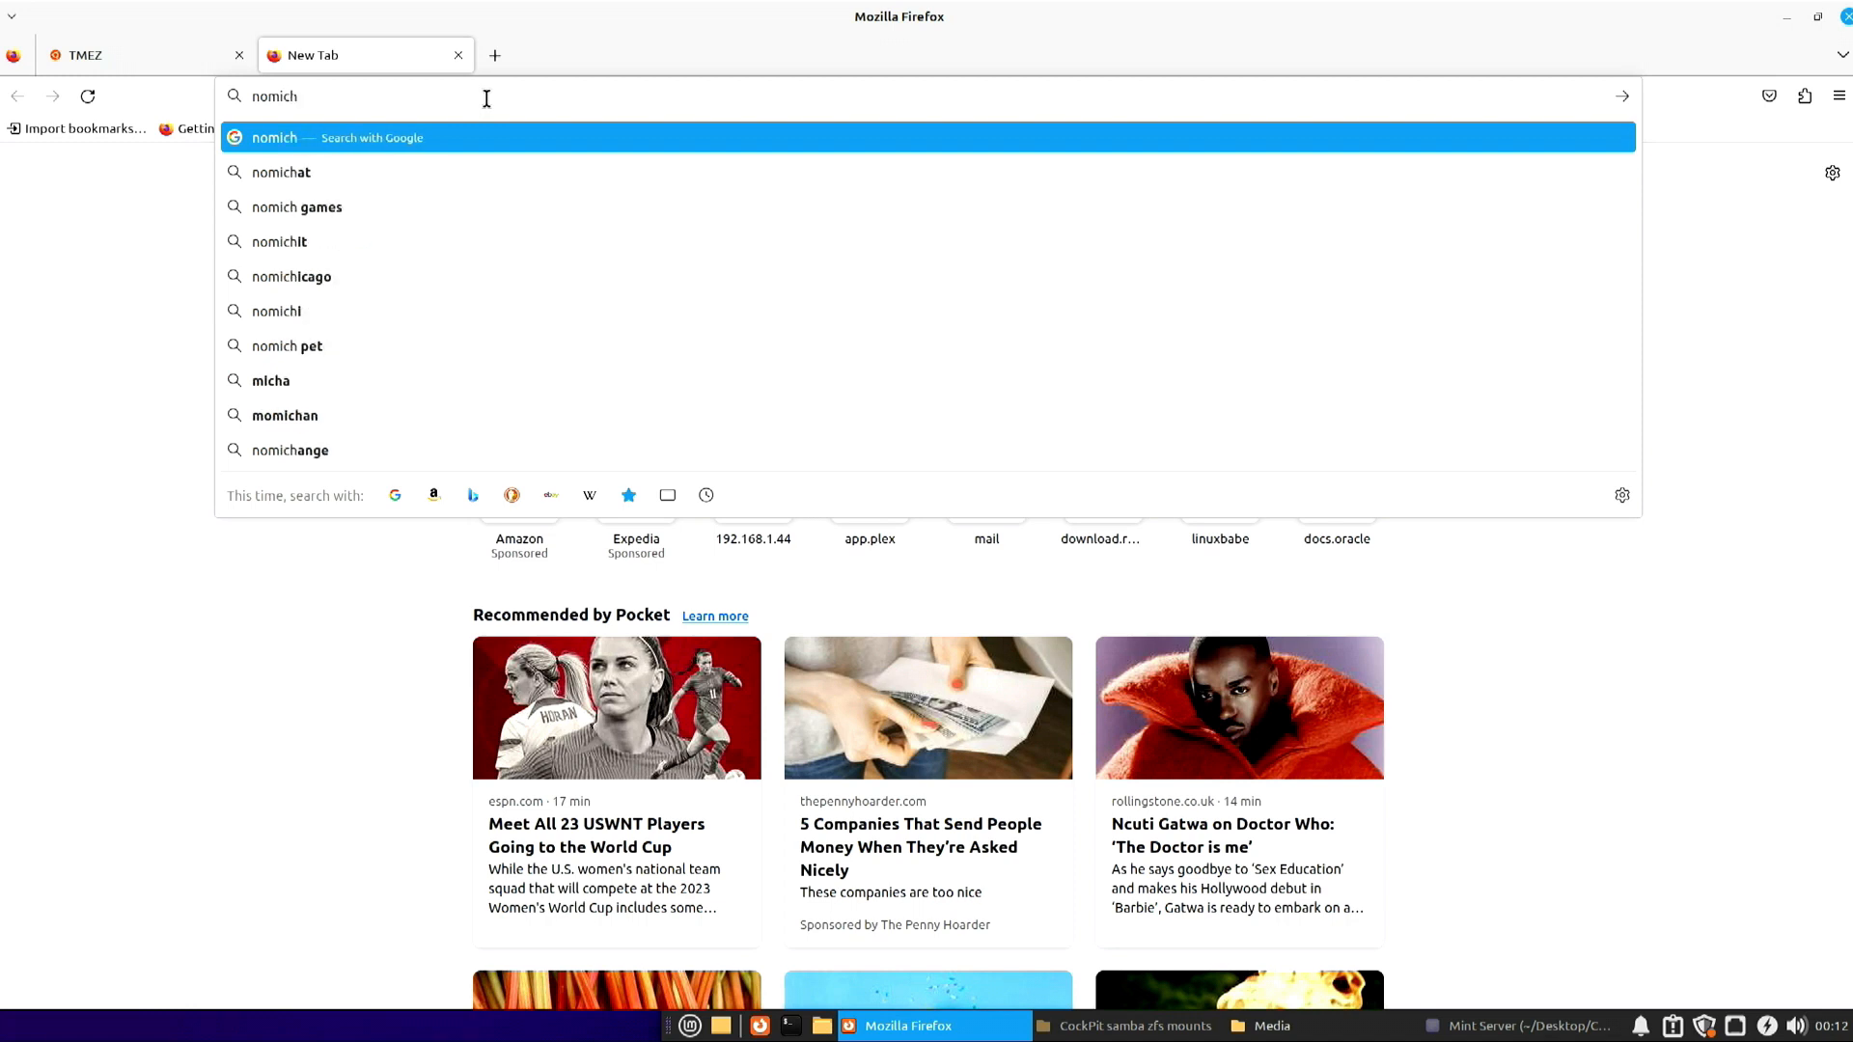
pyautogui.press('BackSpace')
pyautogui.press('BackSpace')
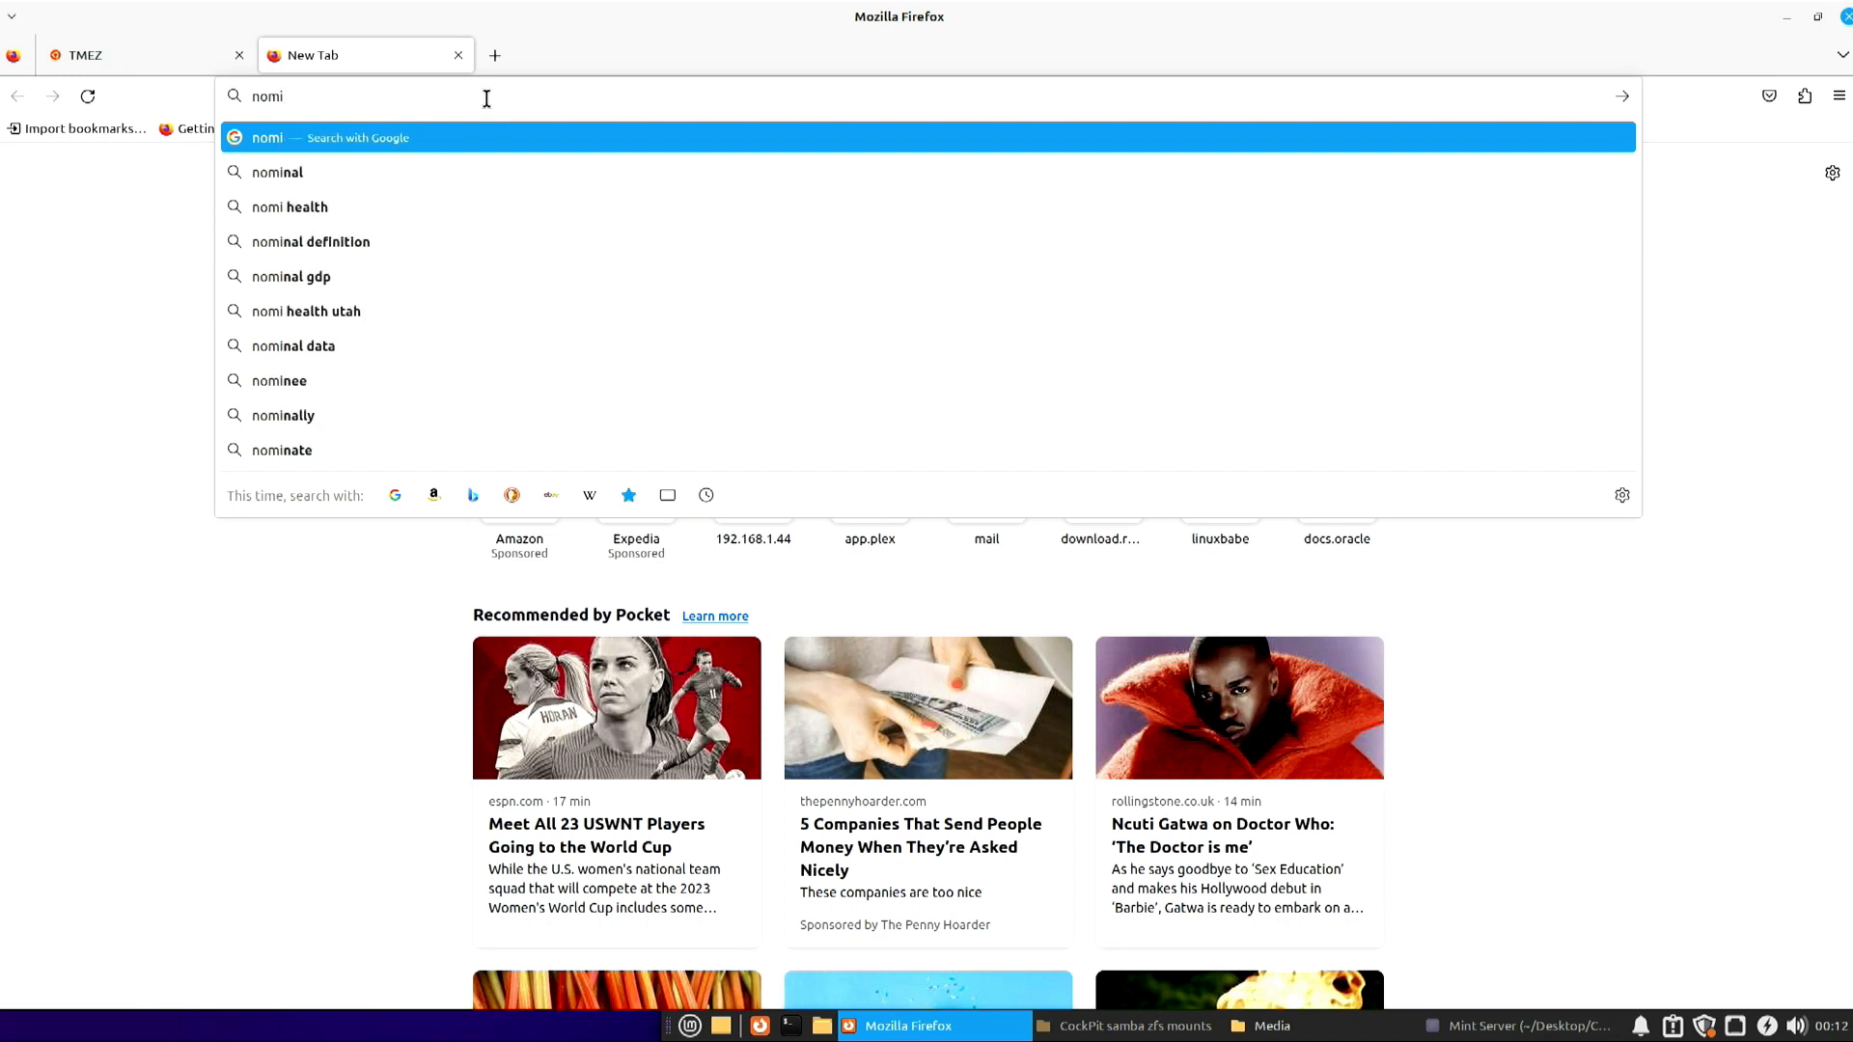
pyautogui.write('ch')
pyautogui.press('BackSpace')
pyautogui.press('BackSpace')
pyautogui.press('BackSpace')
pyautogui.write('a')
pyautogui.write('cjine')
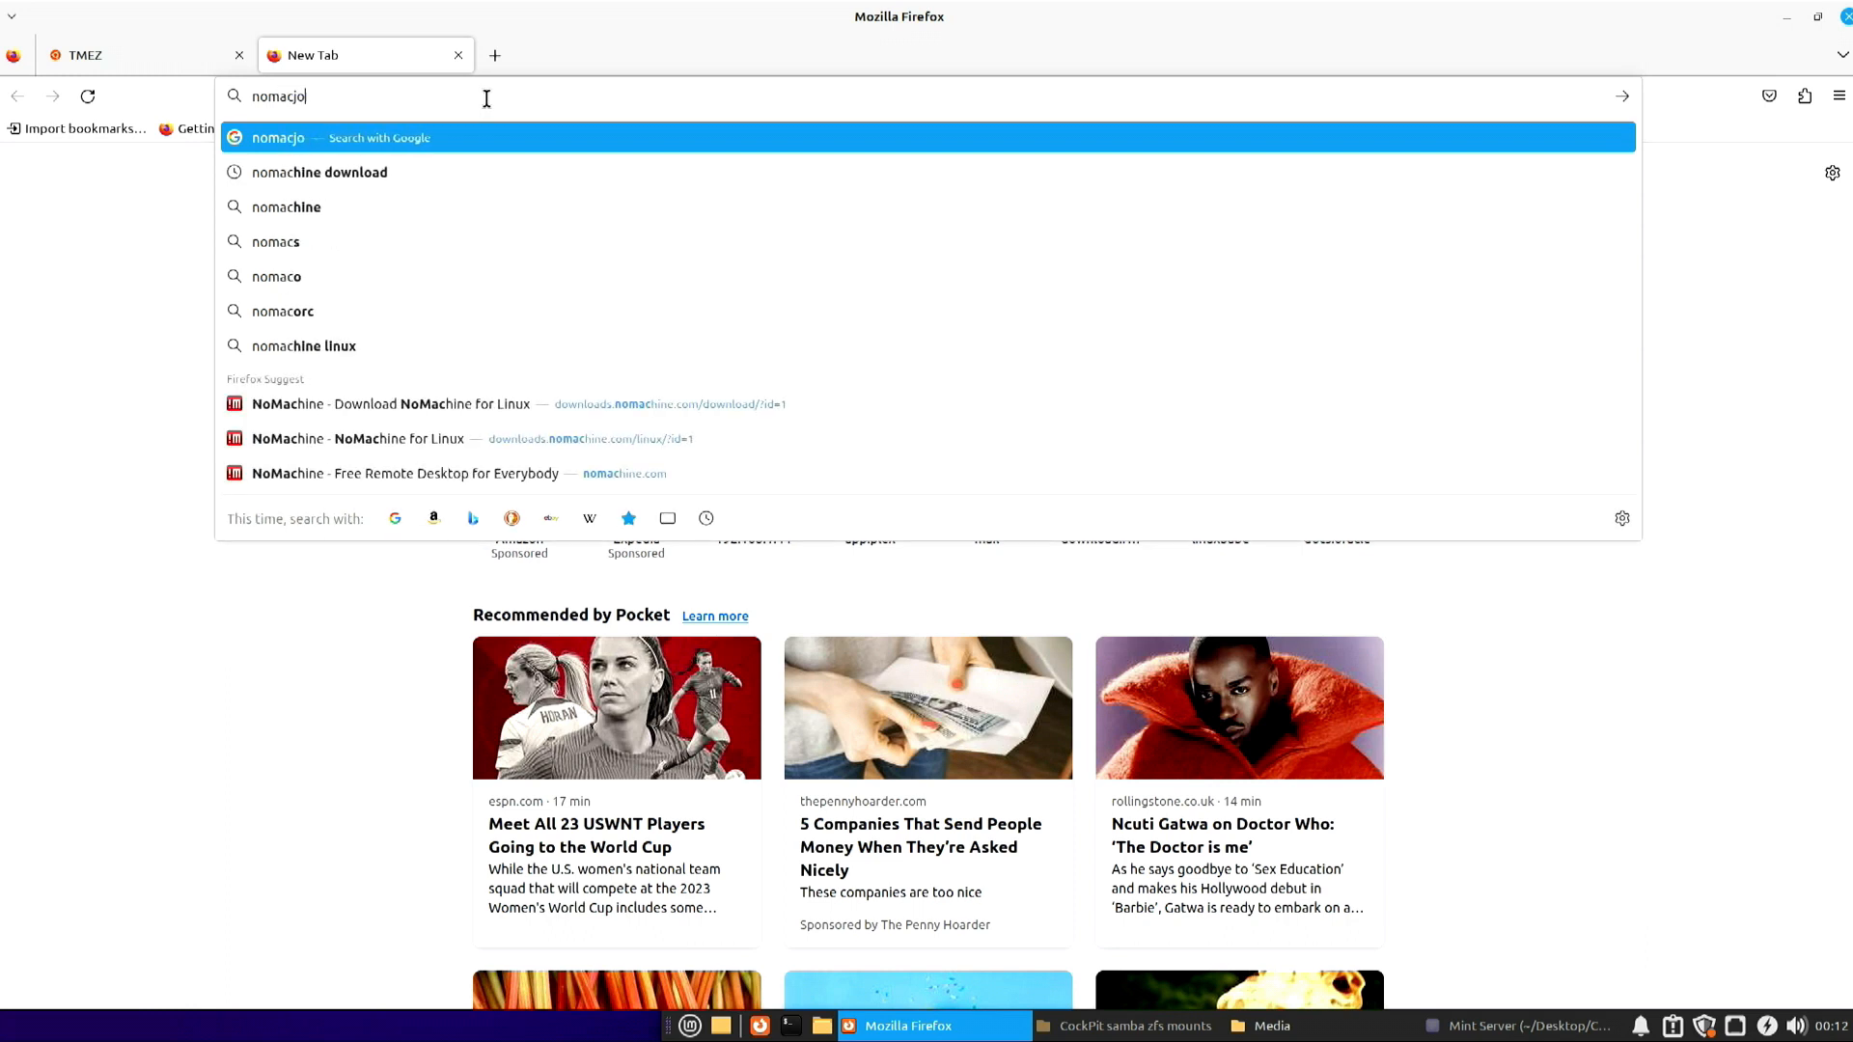
pyautogui.press('BackSpace')
pyautogui.press('BackSpace')
pyautogui.press('BackSpace')
pyautogui.press('BackSpace')
pyautogui.press('BackSpace')
pyautogui.write('hine')
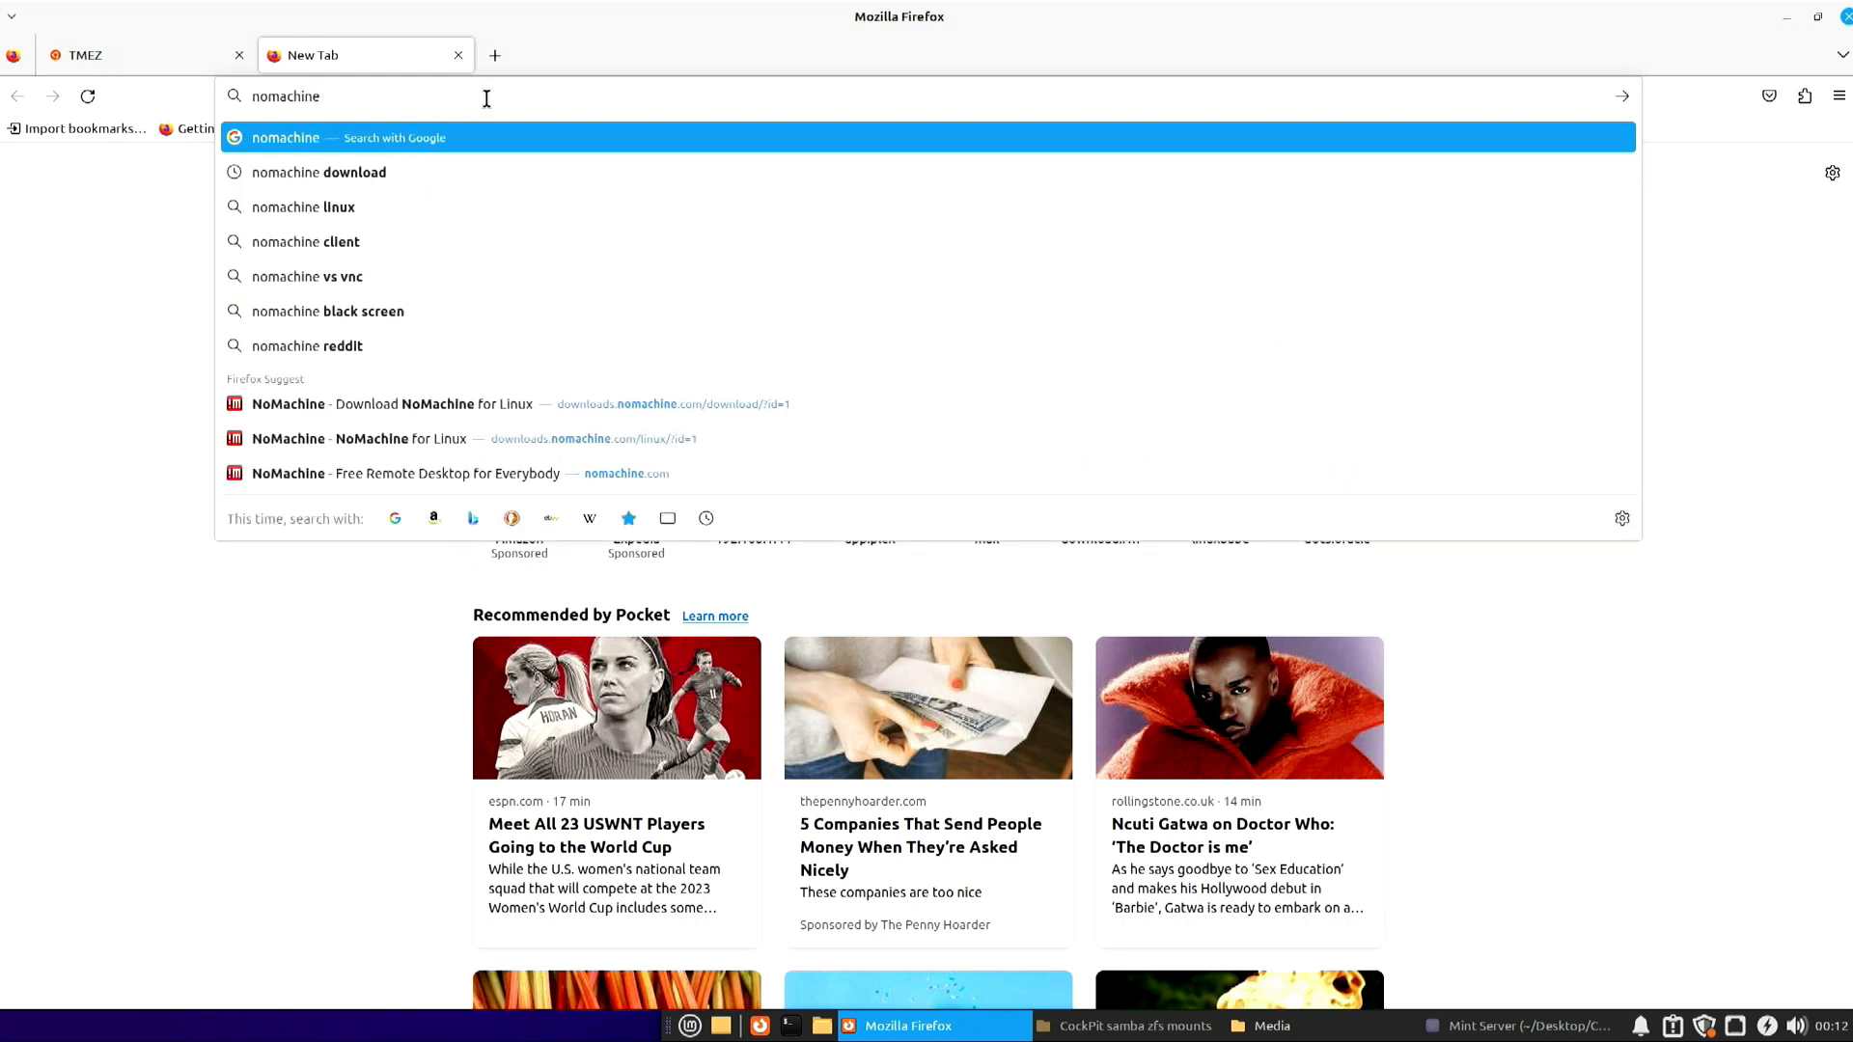
pyautogui.click(376, 172)
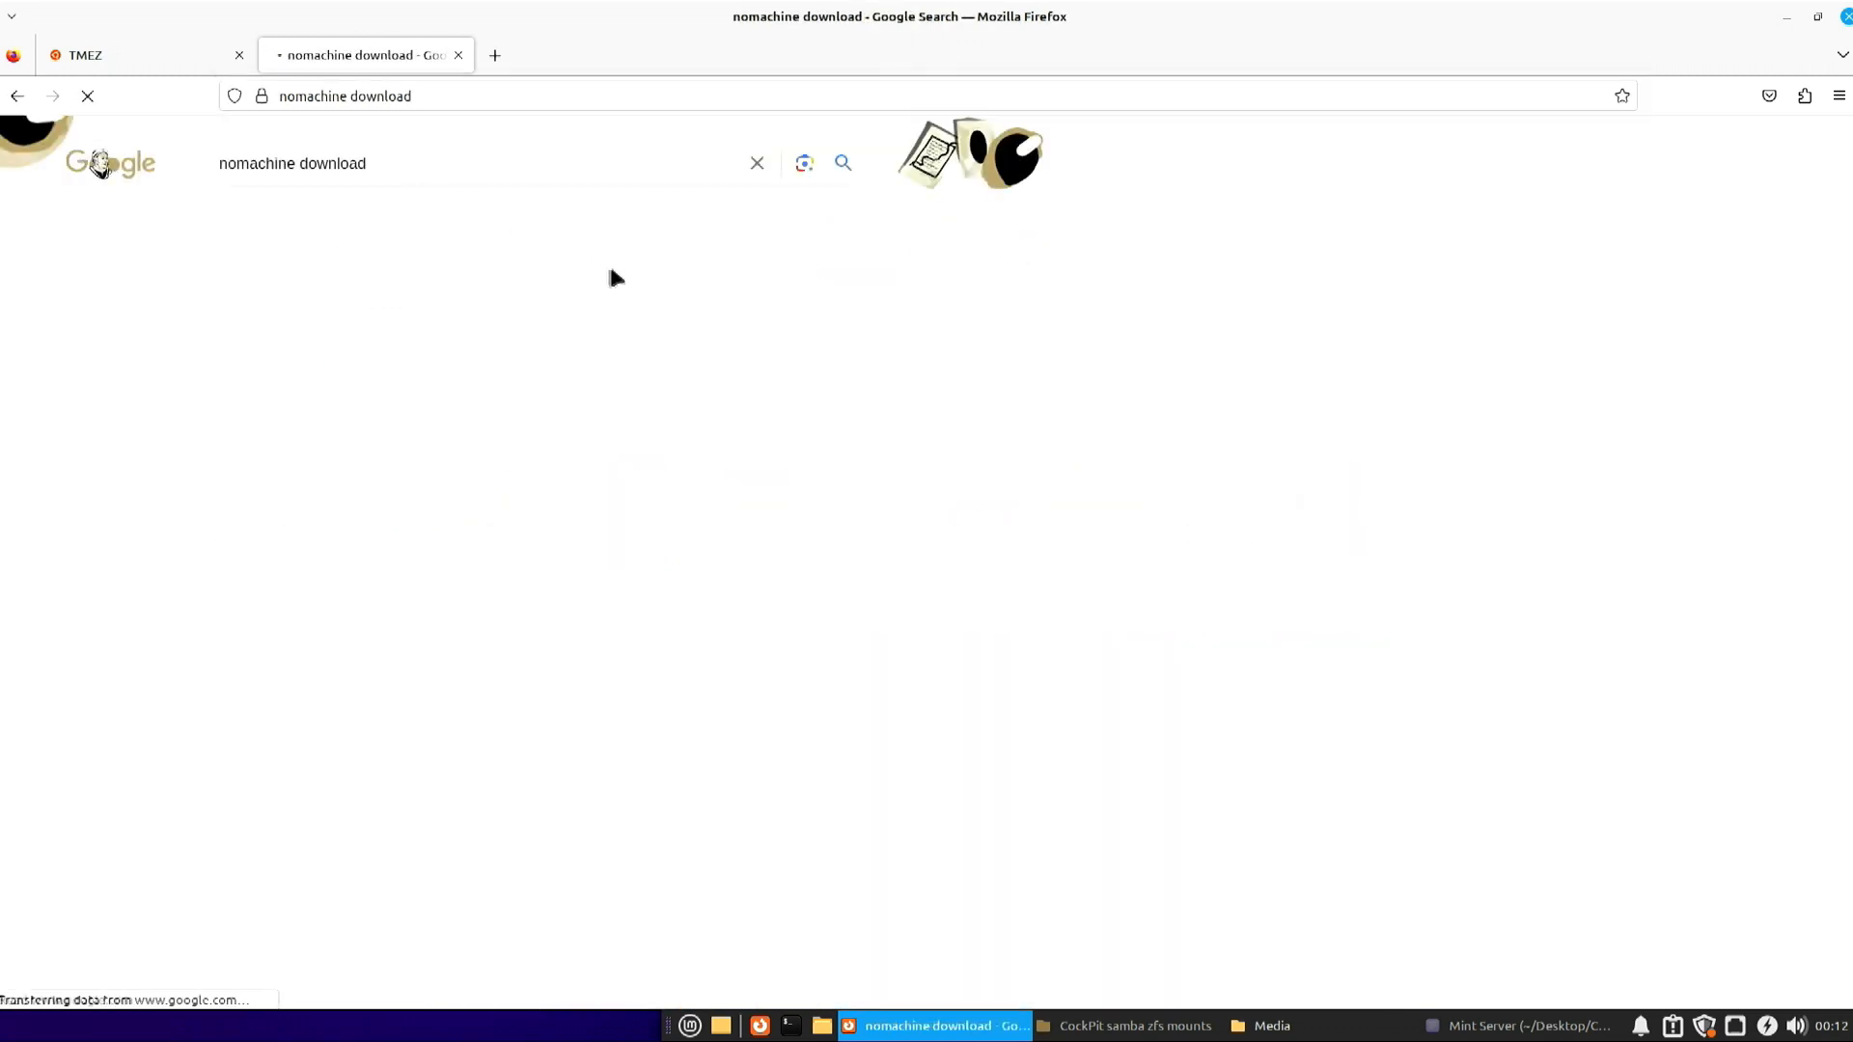
# Go to the NoMachine website and open the download page of the NoMachine for Linux DEB amd64 package.
pyautogui.click(588, 357)
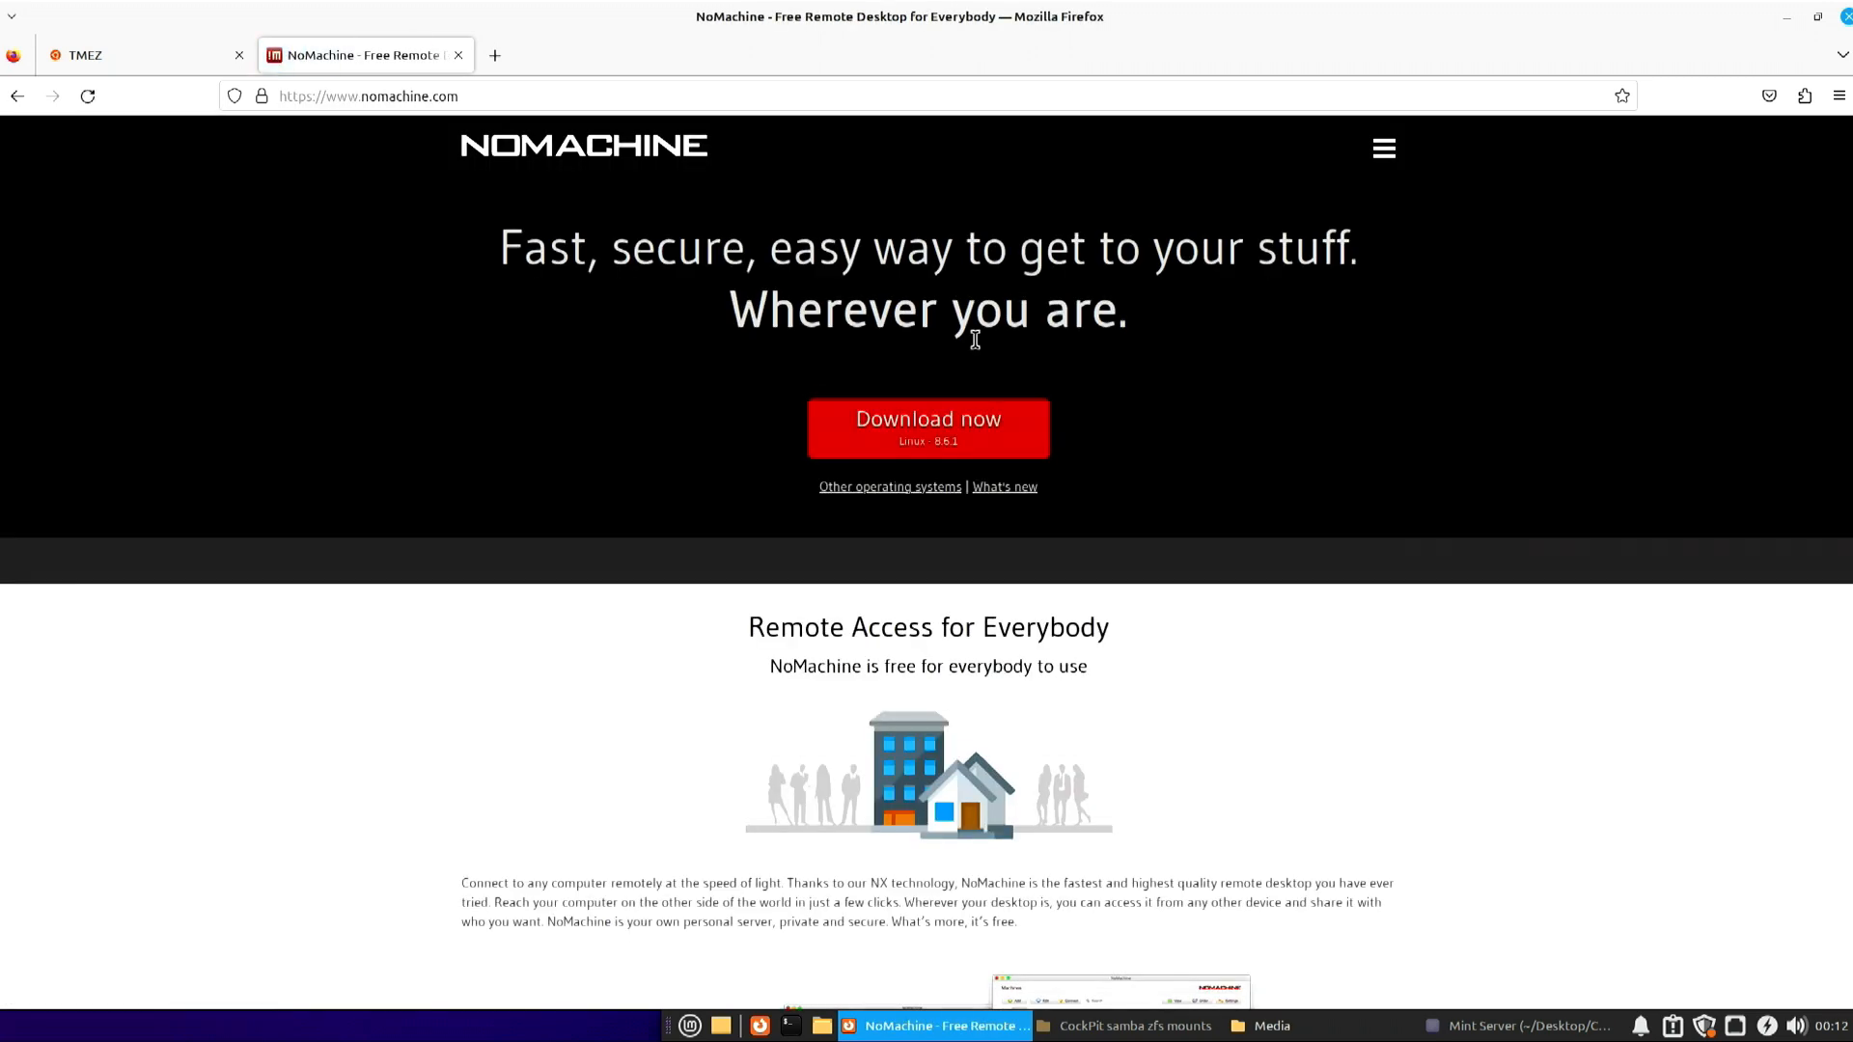
pyautogui.click(898, 440)
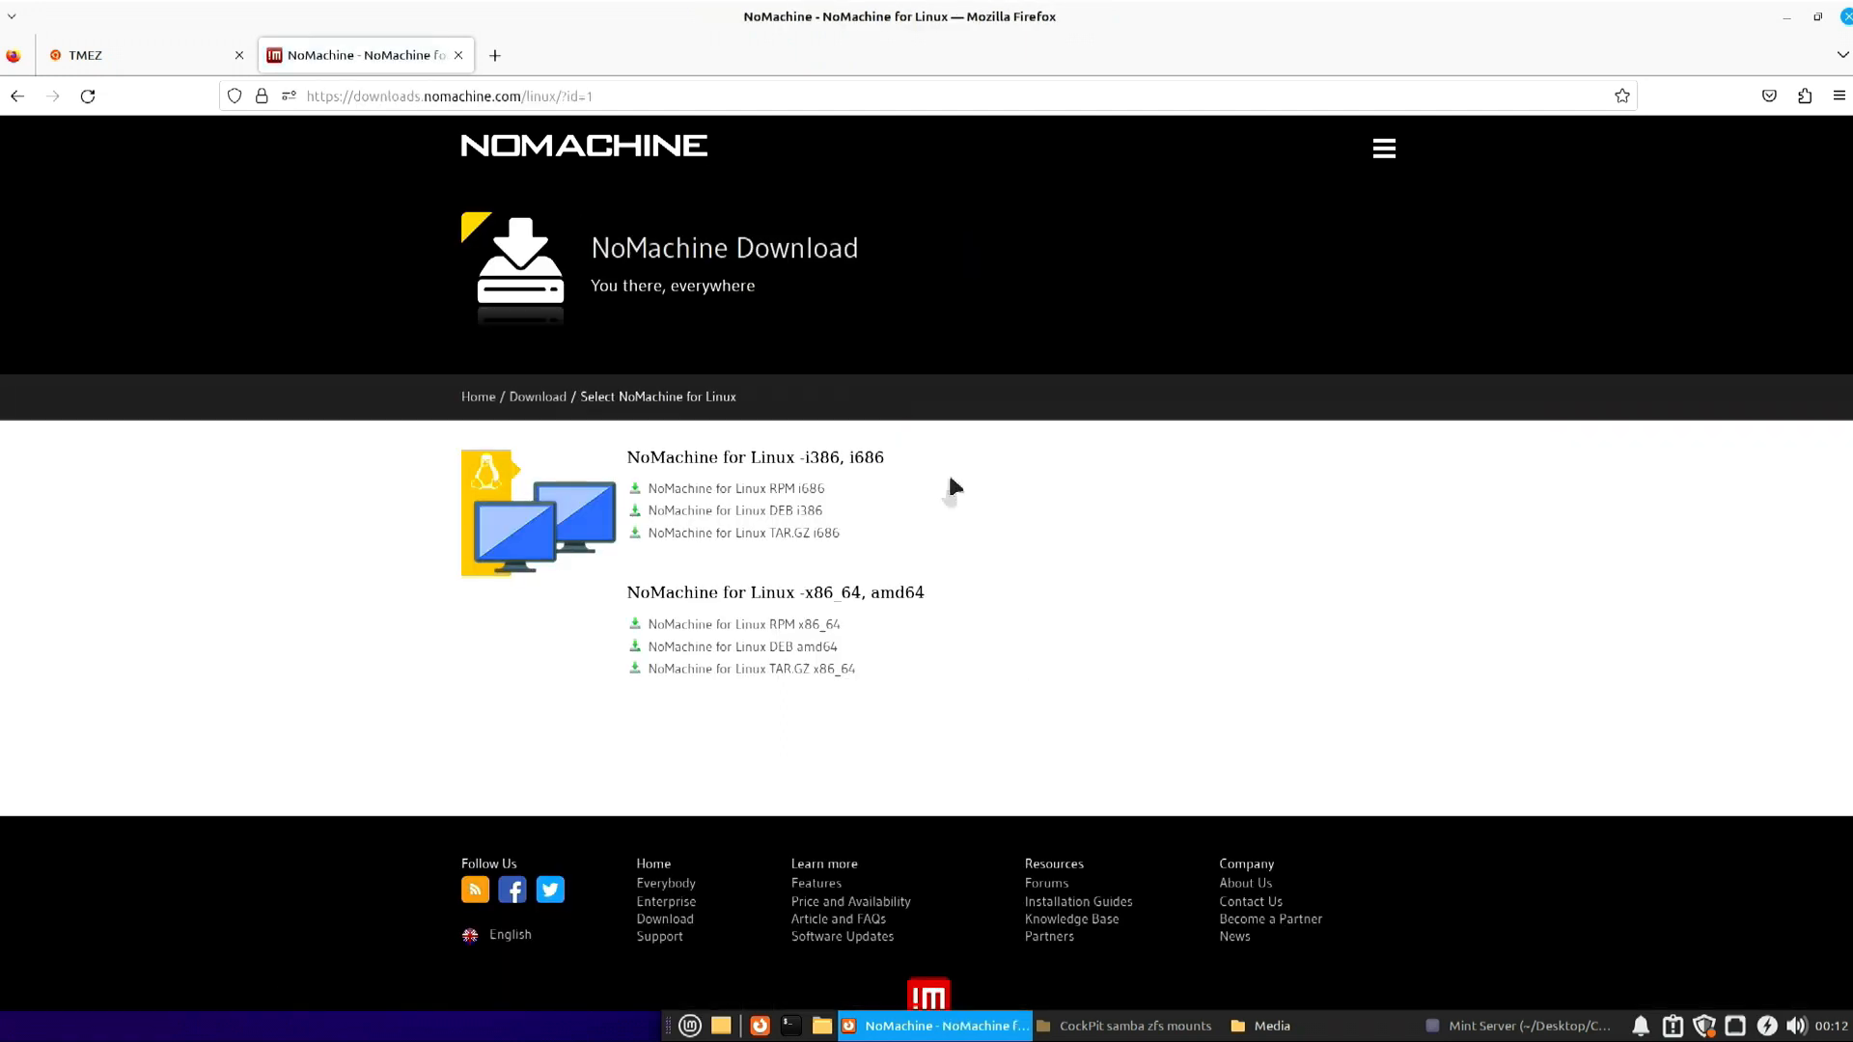
pyautogui.click(795, 656)
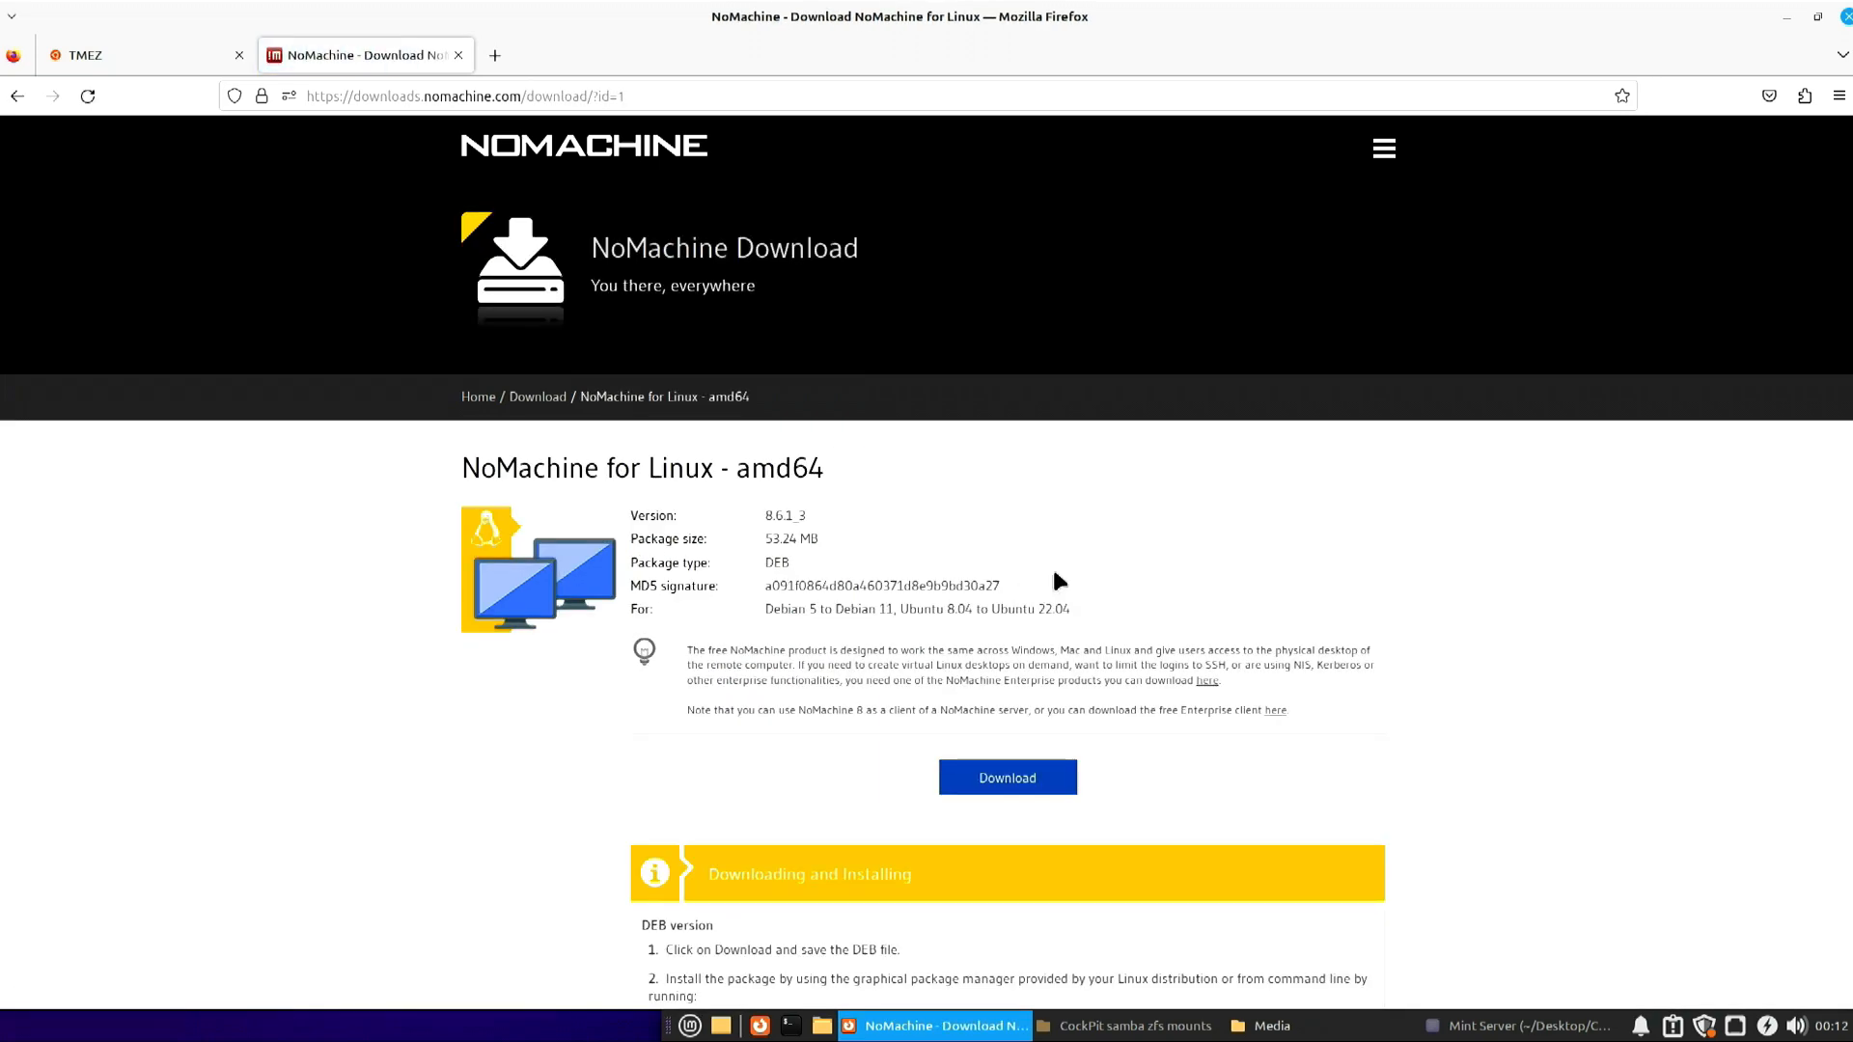
# Minimize Firefox and open the Downloads folder from the Home folder on the desktop.
pyautogui.click(1787, 19)
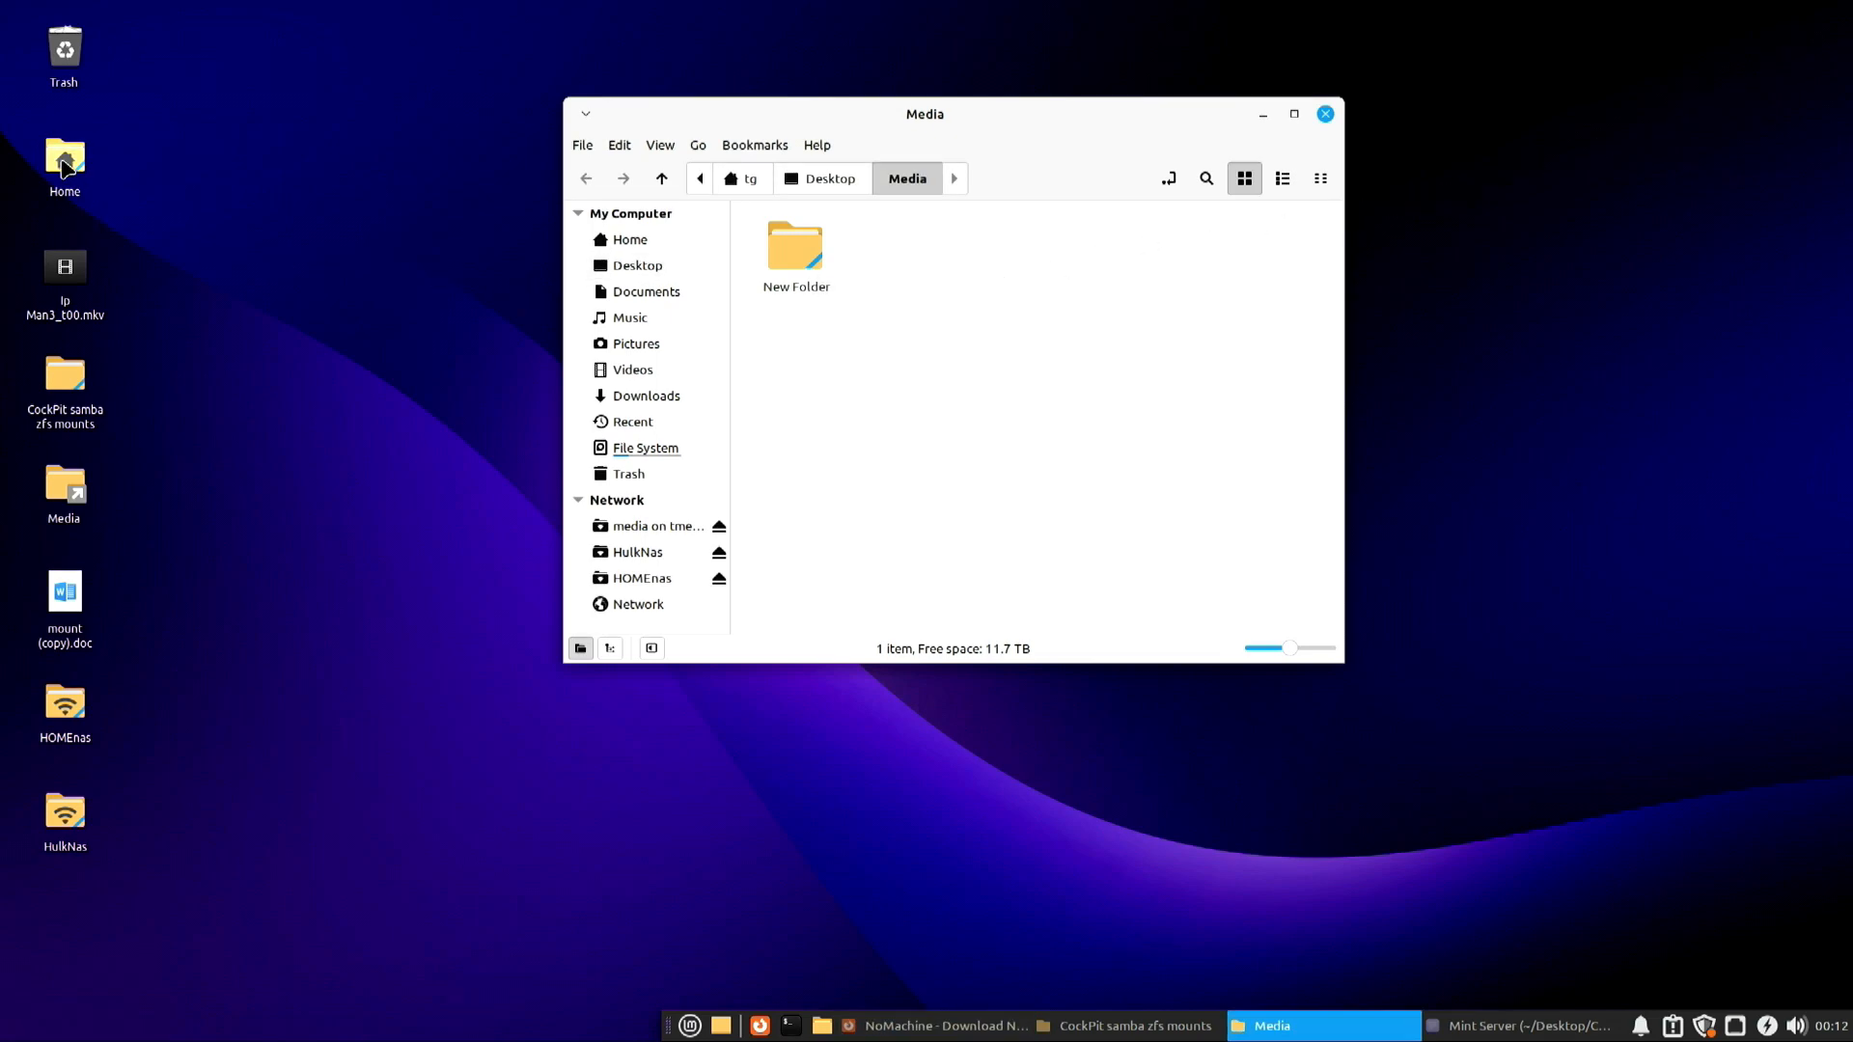
pyautogui.doubleClick(65, 169)
pyautogui.moveTo(439, 462); pyautogui.dragTo(1097, 344)
pyautogui.click(1245, 458)
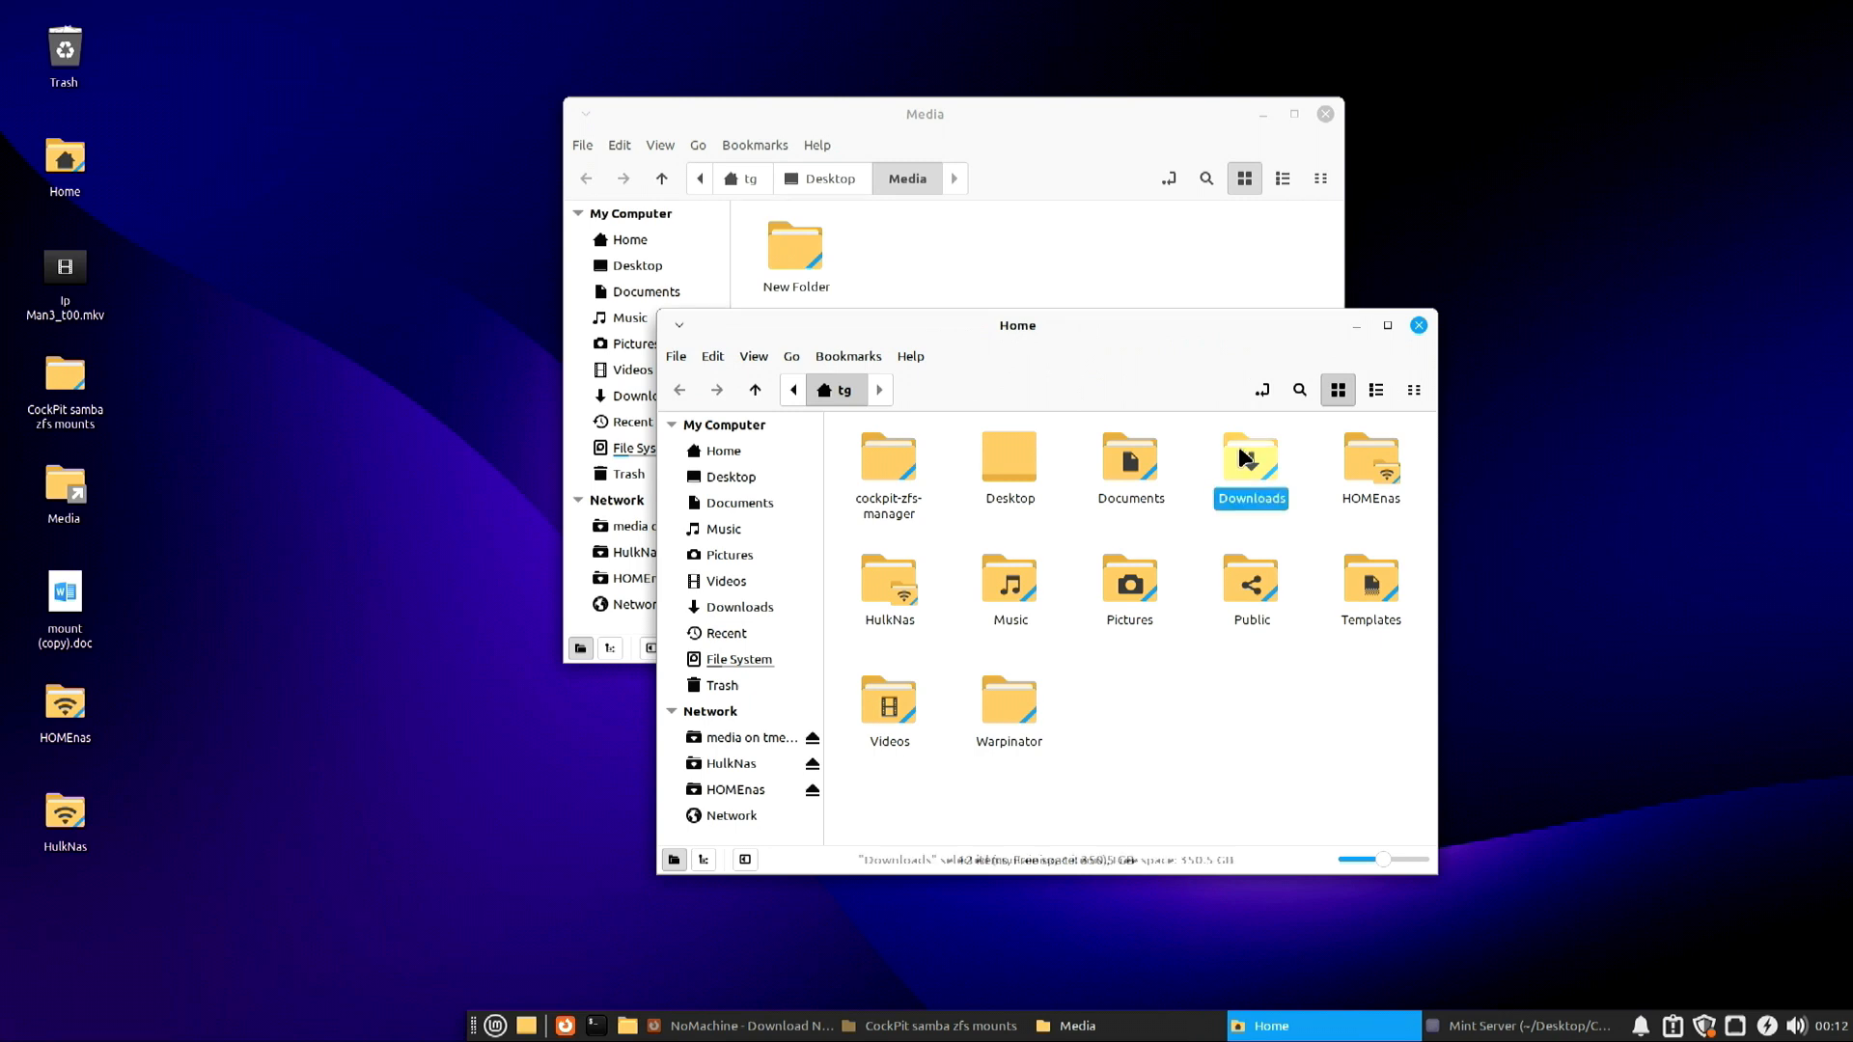
pyautogui.doubleClick(1245, 458)
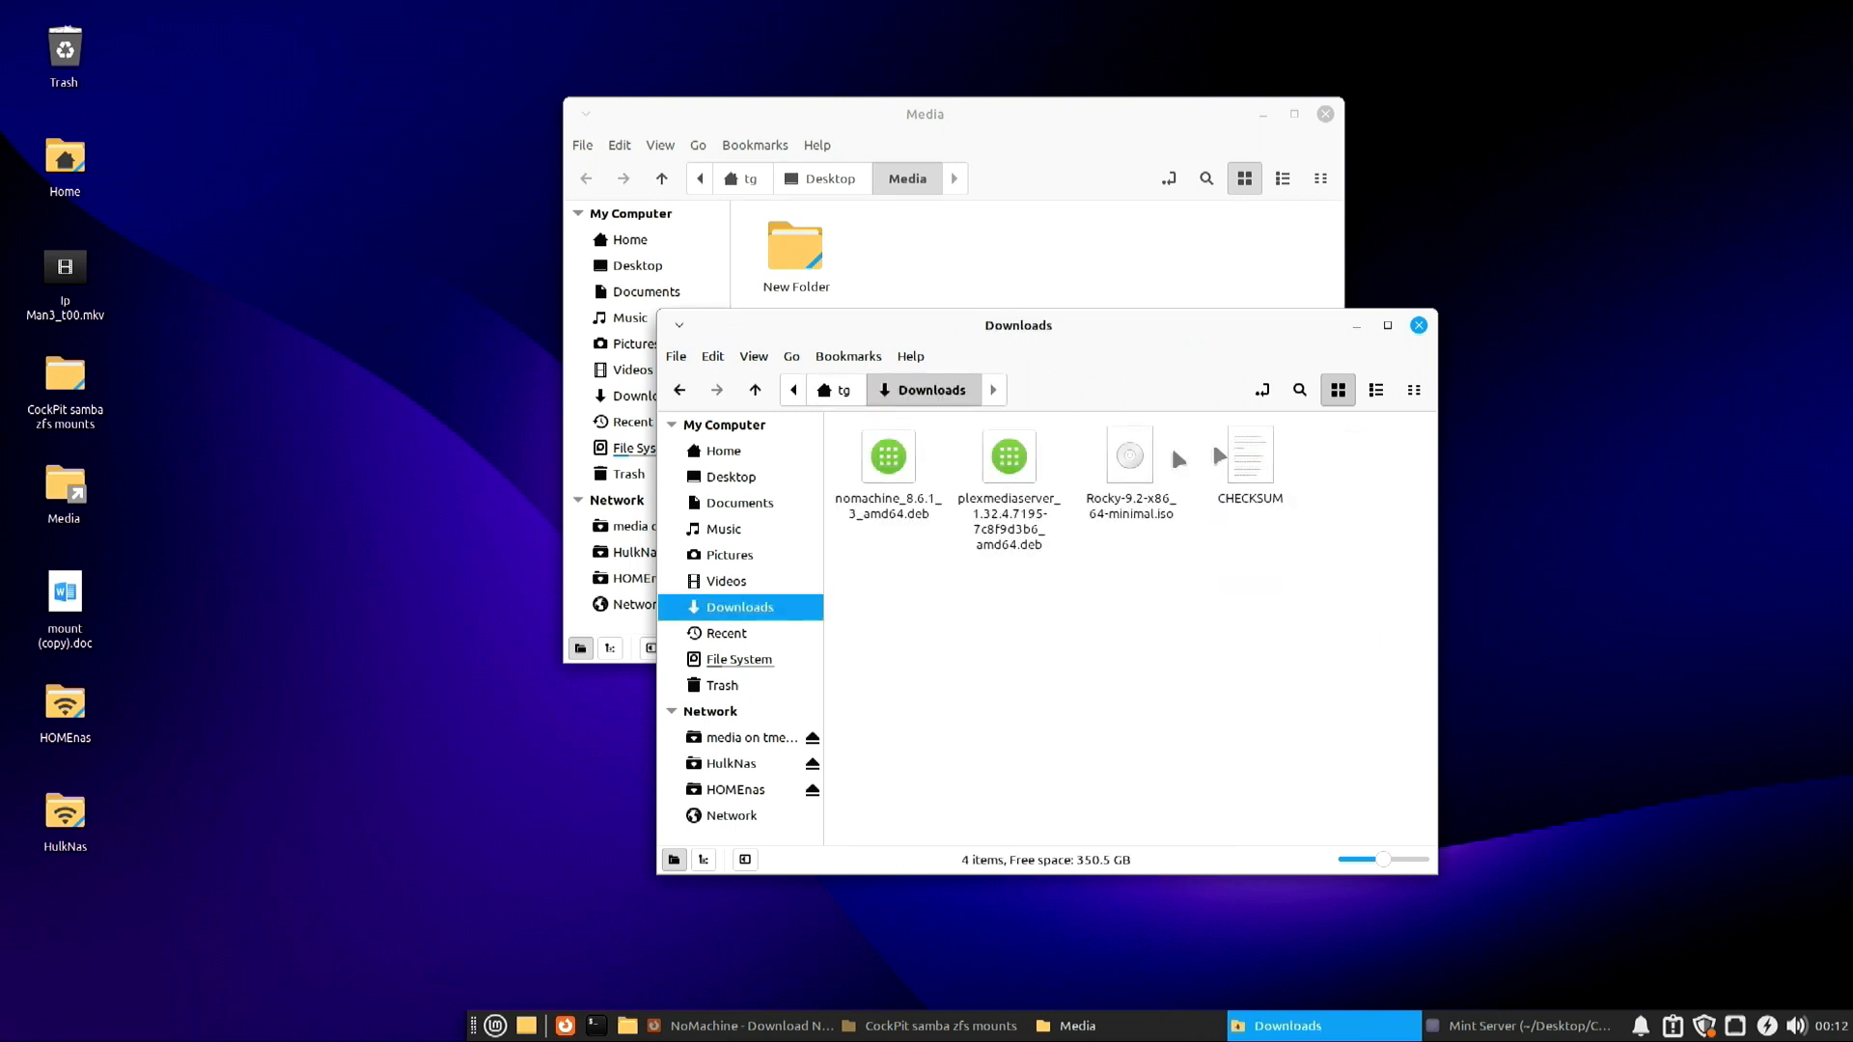
# Install the package nomachine_8.6.1_3_amd64.deb, authenticating with the account password, and close the package installer.
pyautogui.doubleClick(889, 456)
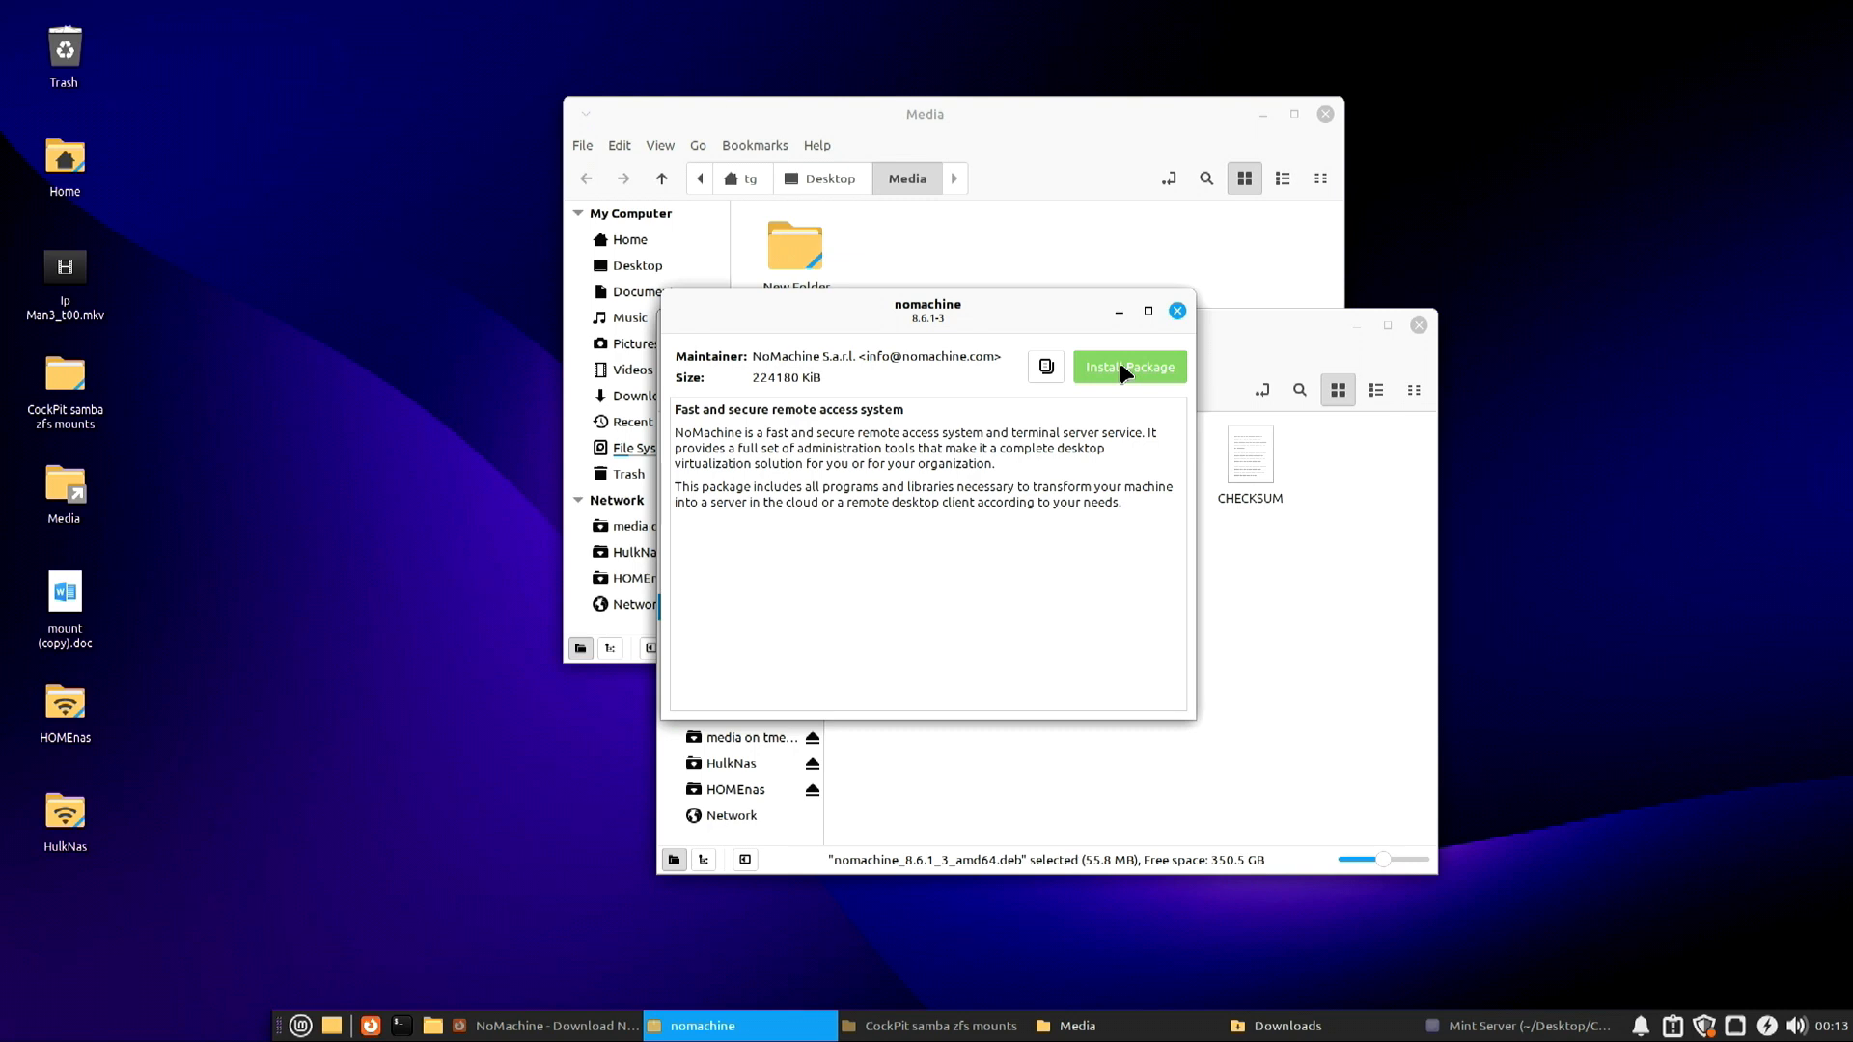
pyautogui.click(1121, 367)
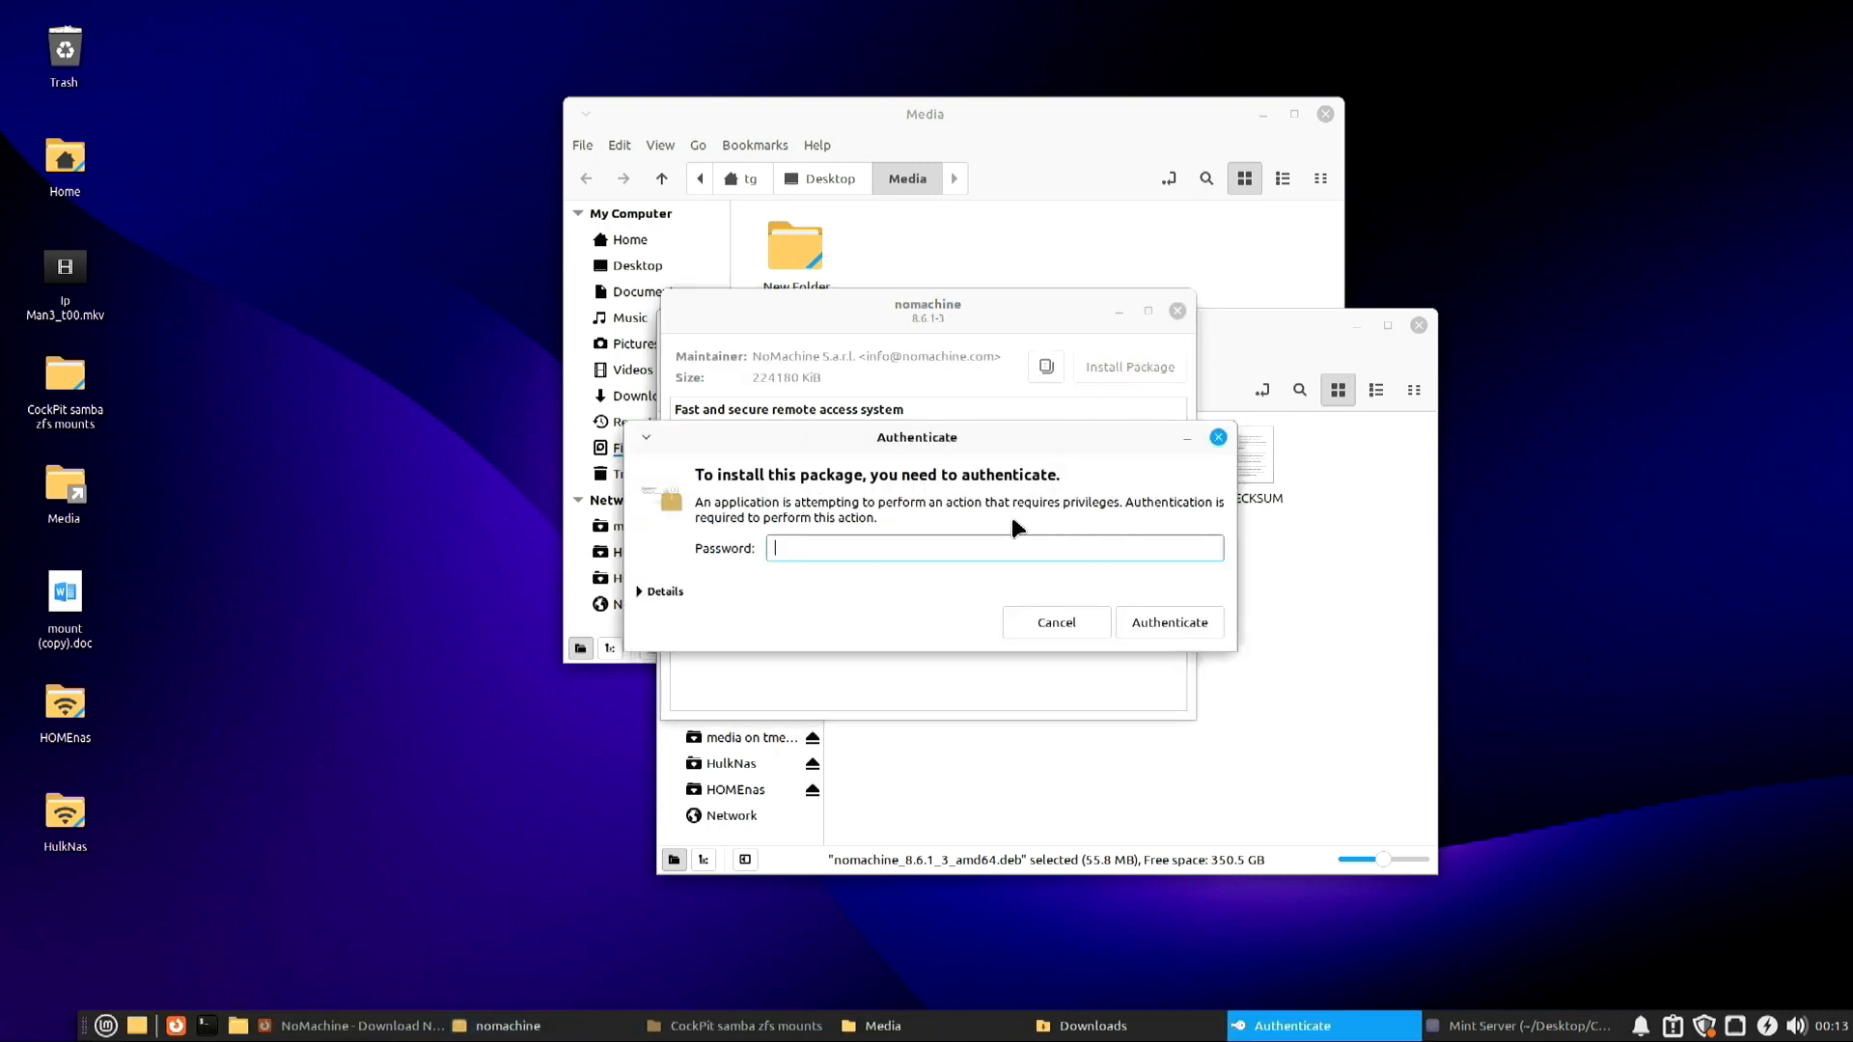
pyautogui.write('••••••••')
pyautogui.press('Return')
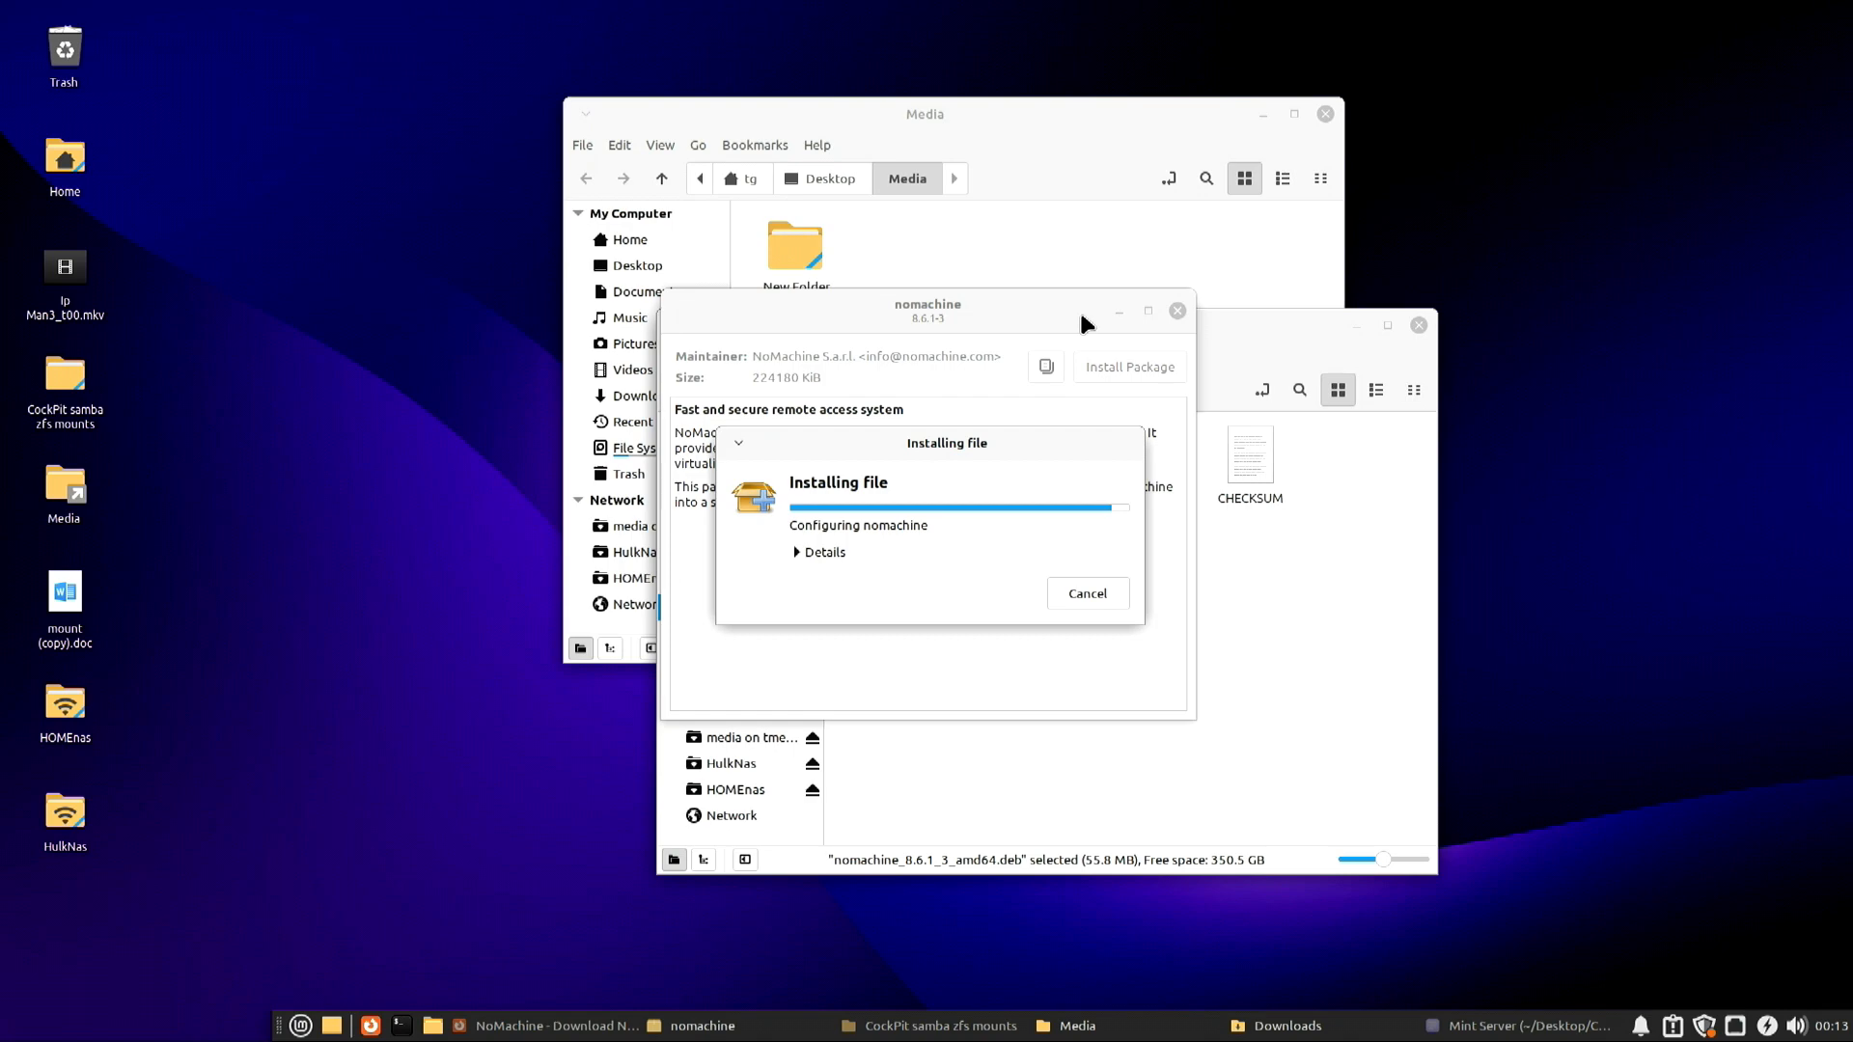
pyautogui.click(819, 551)
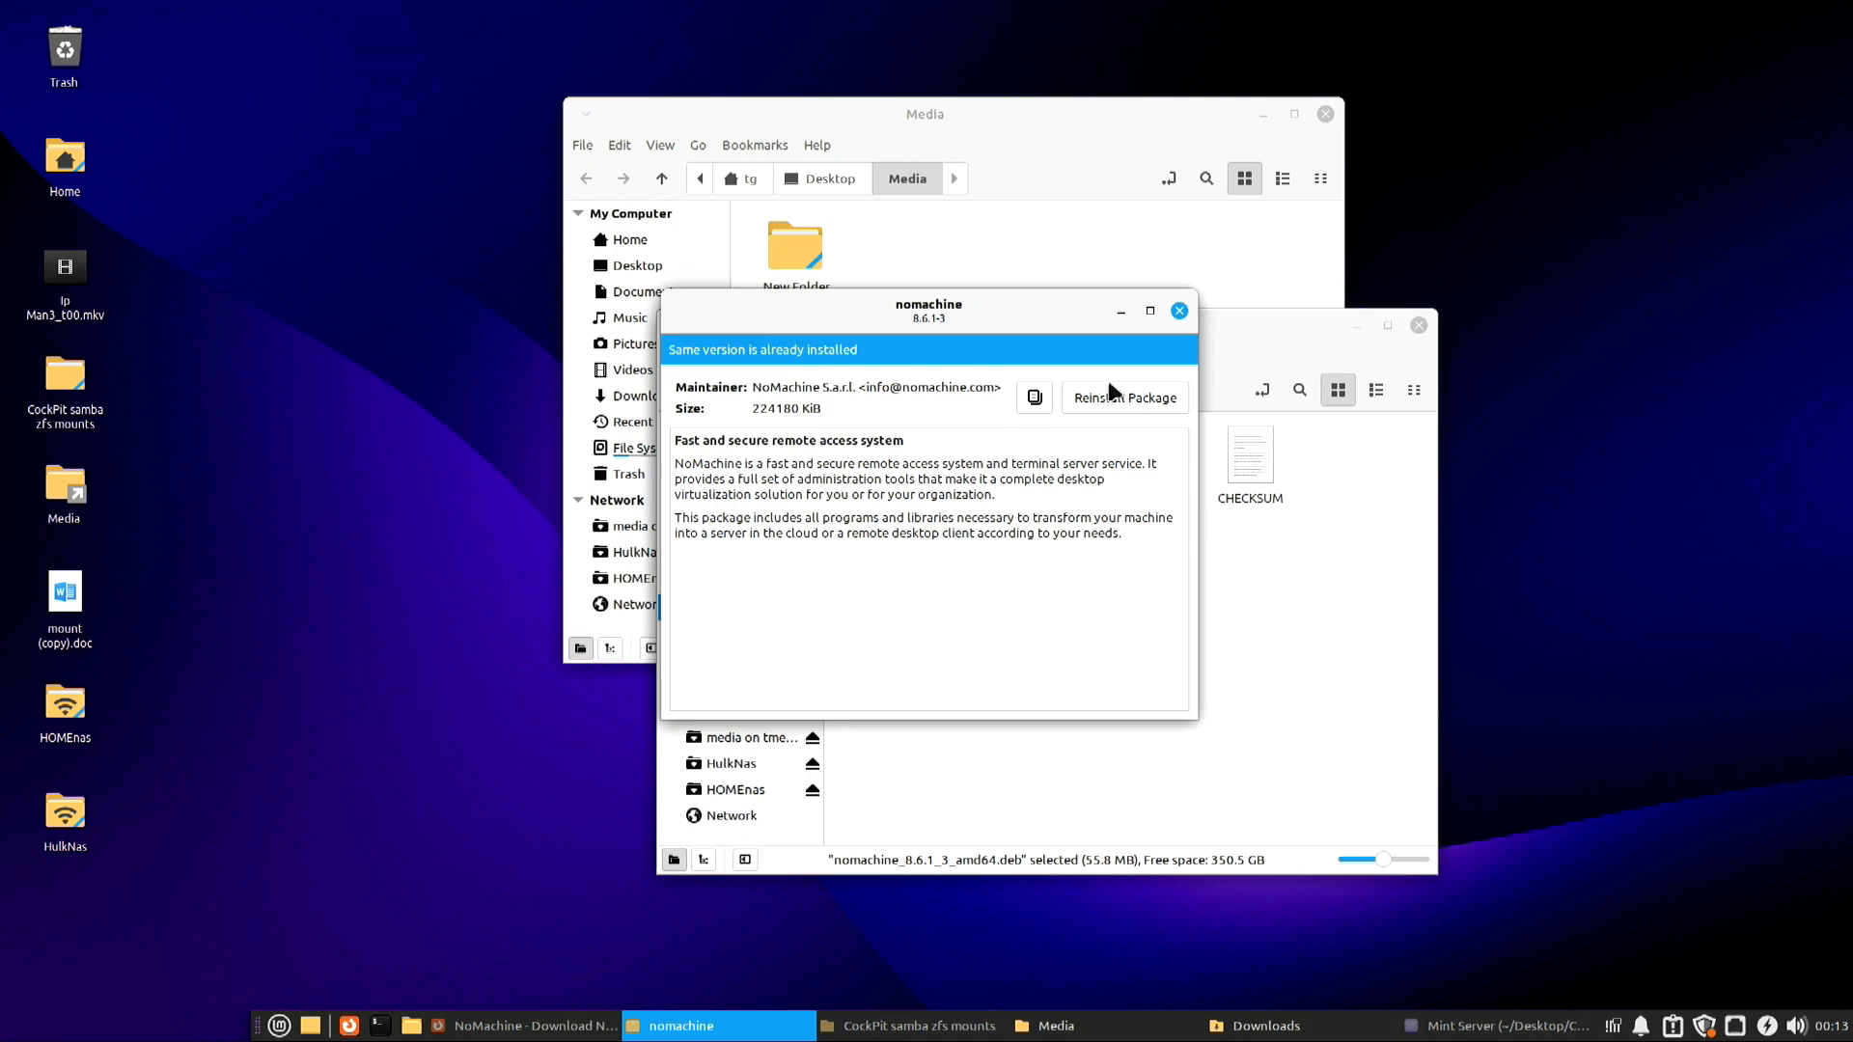
pyautogui.click(1178, 309)
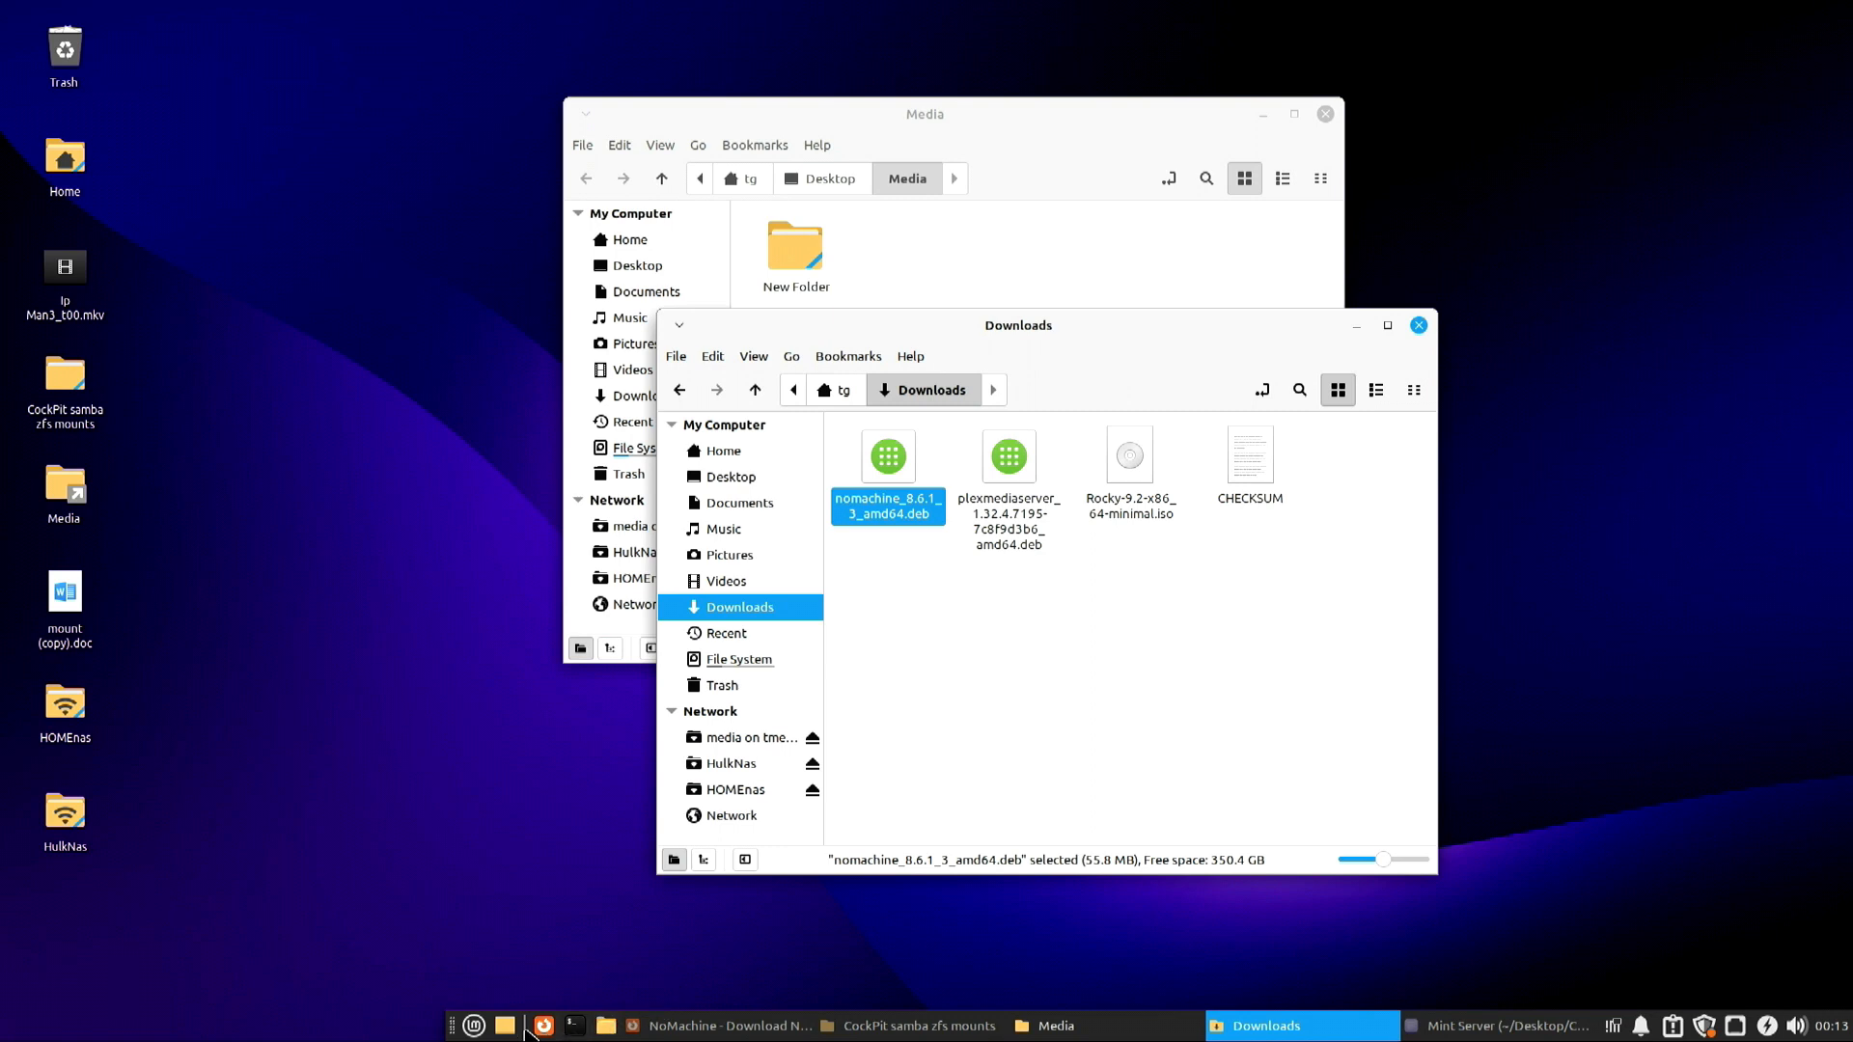
# Add a NoMachine launcher to the desktop, place it at the desktop's right side, and close the Downloads window.
pyautogui.click(474, 1027)
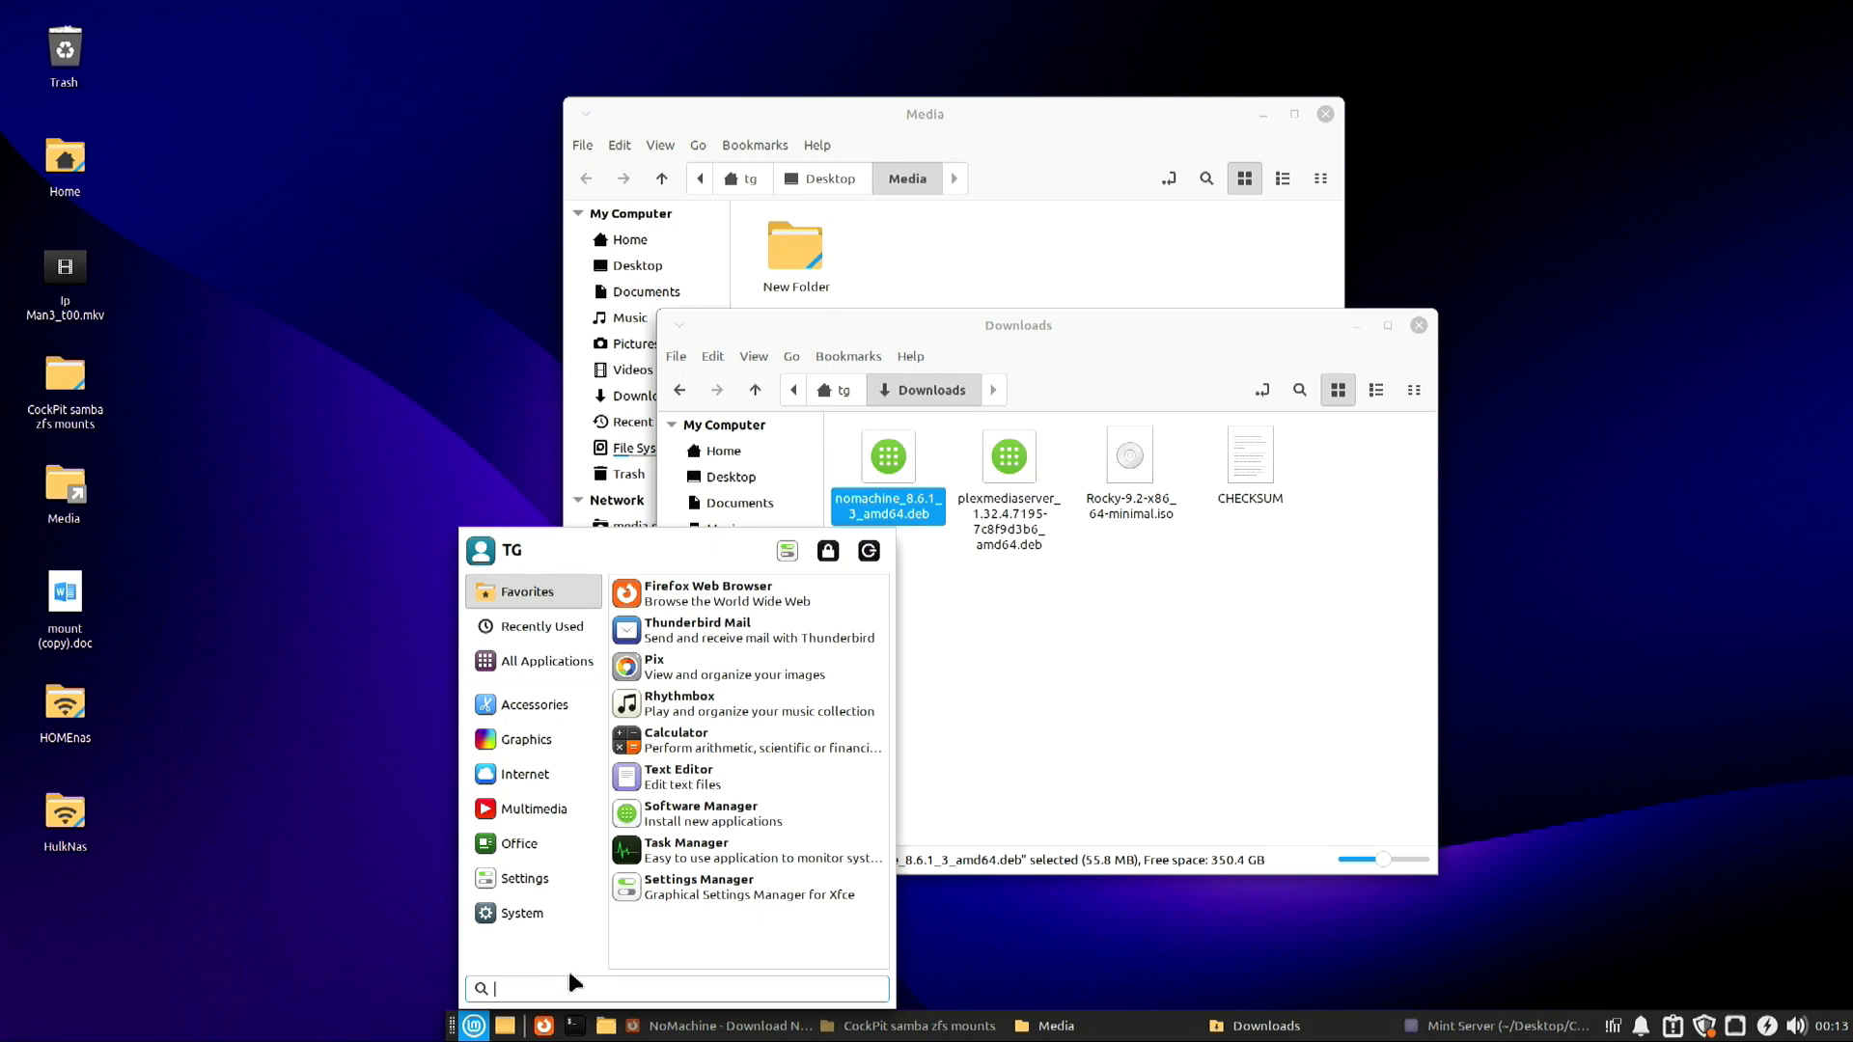
pyautogui.write('no')
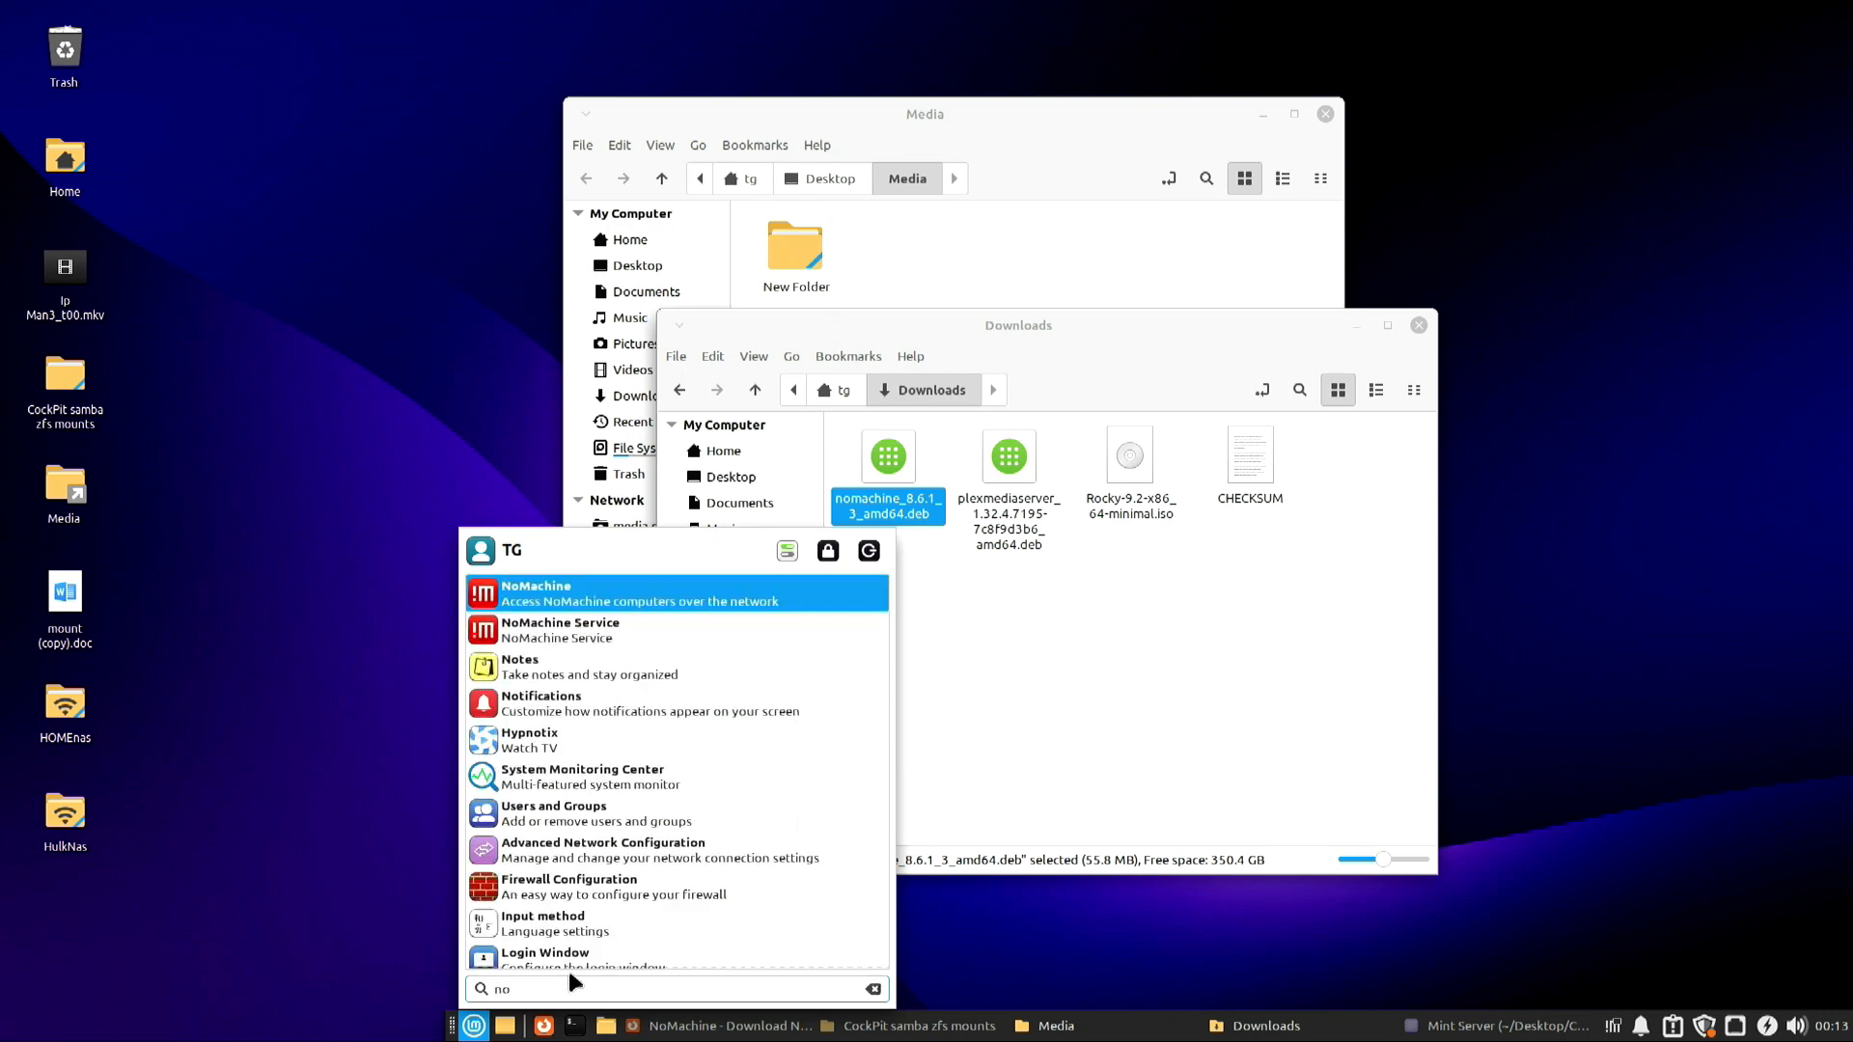
pyautogui.rightClick(658, 600)
pyautogui.click(733, 676)
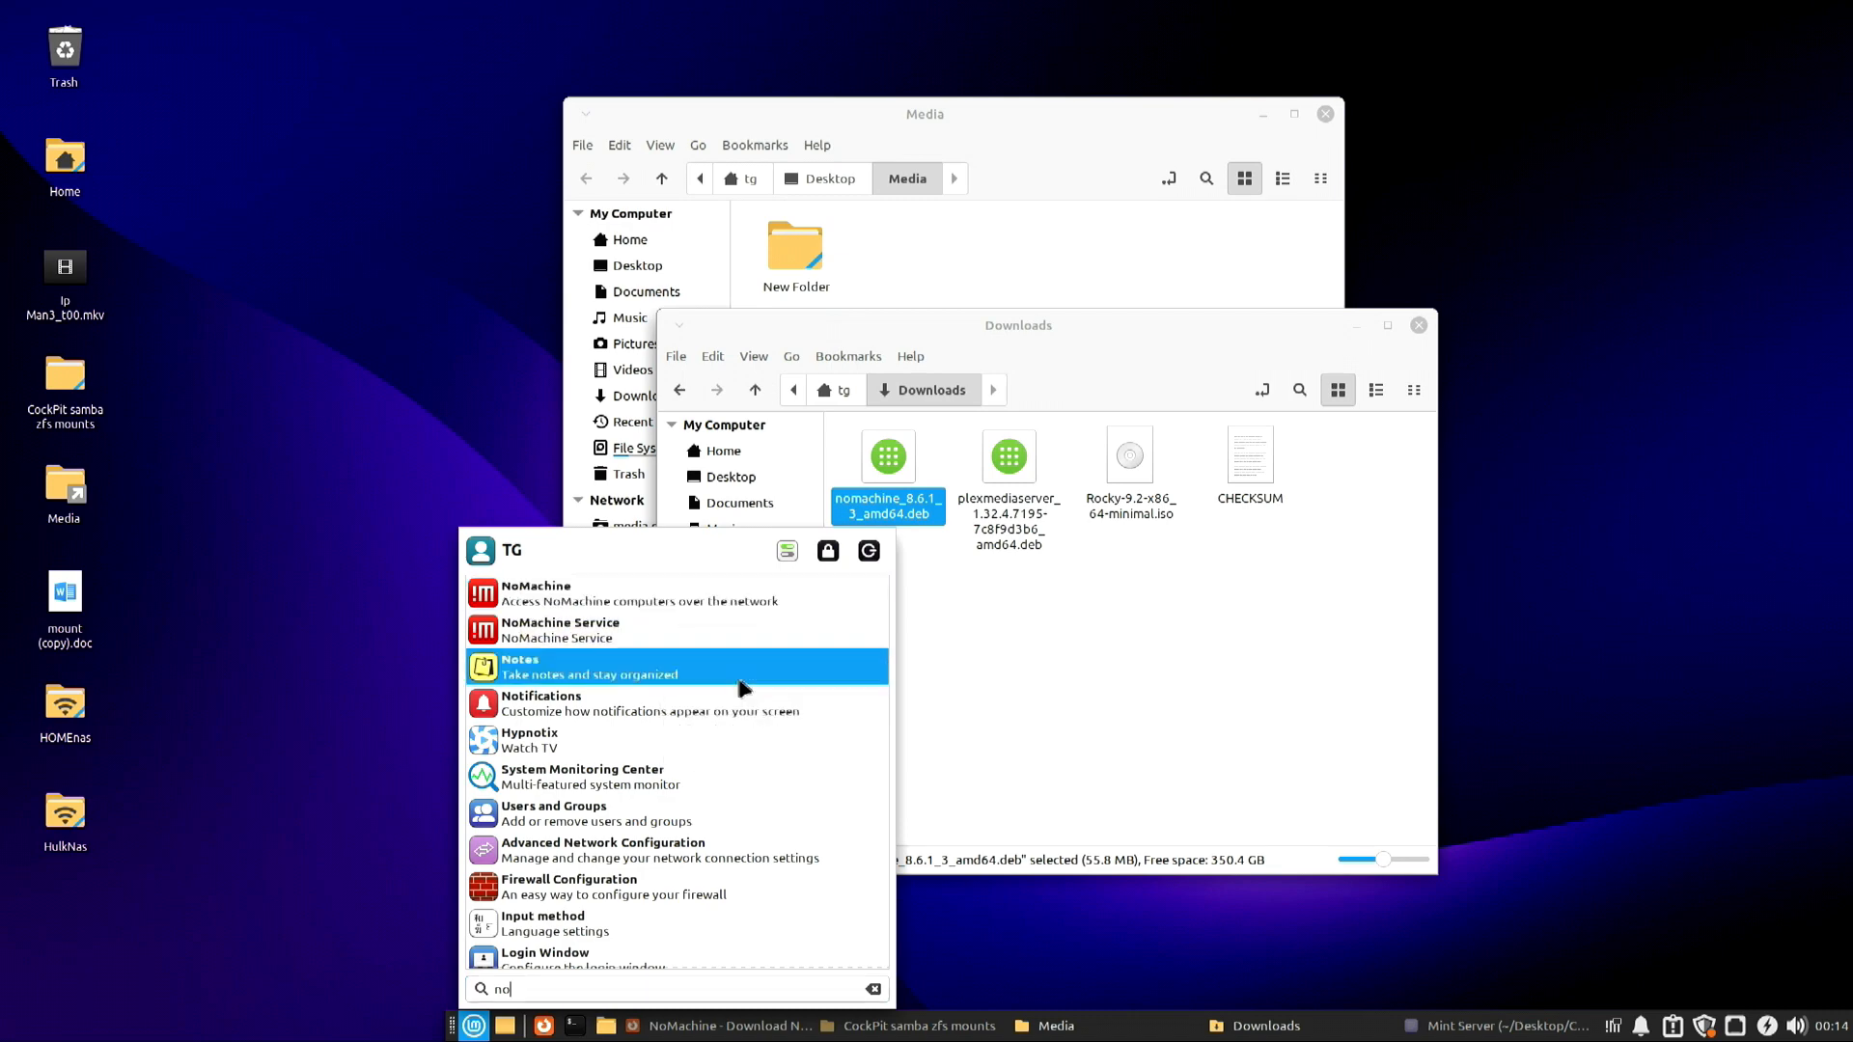
pyautogui.moveTo(69, 912); pyautogui.dragTo(1804, 465)
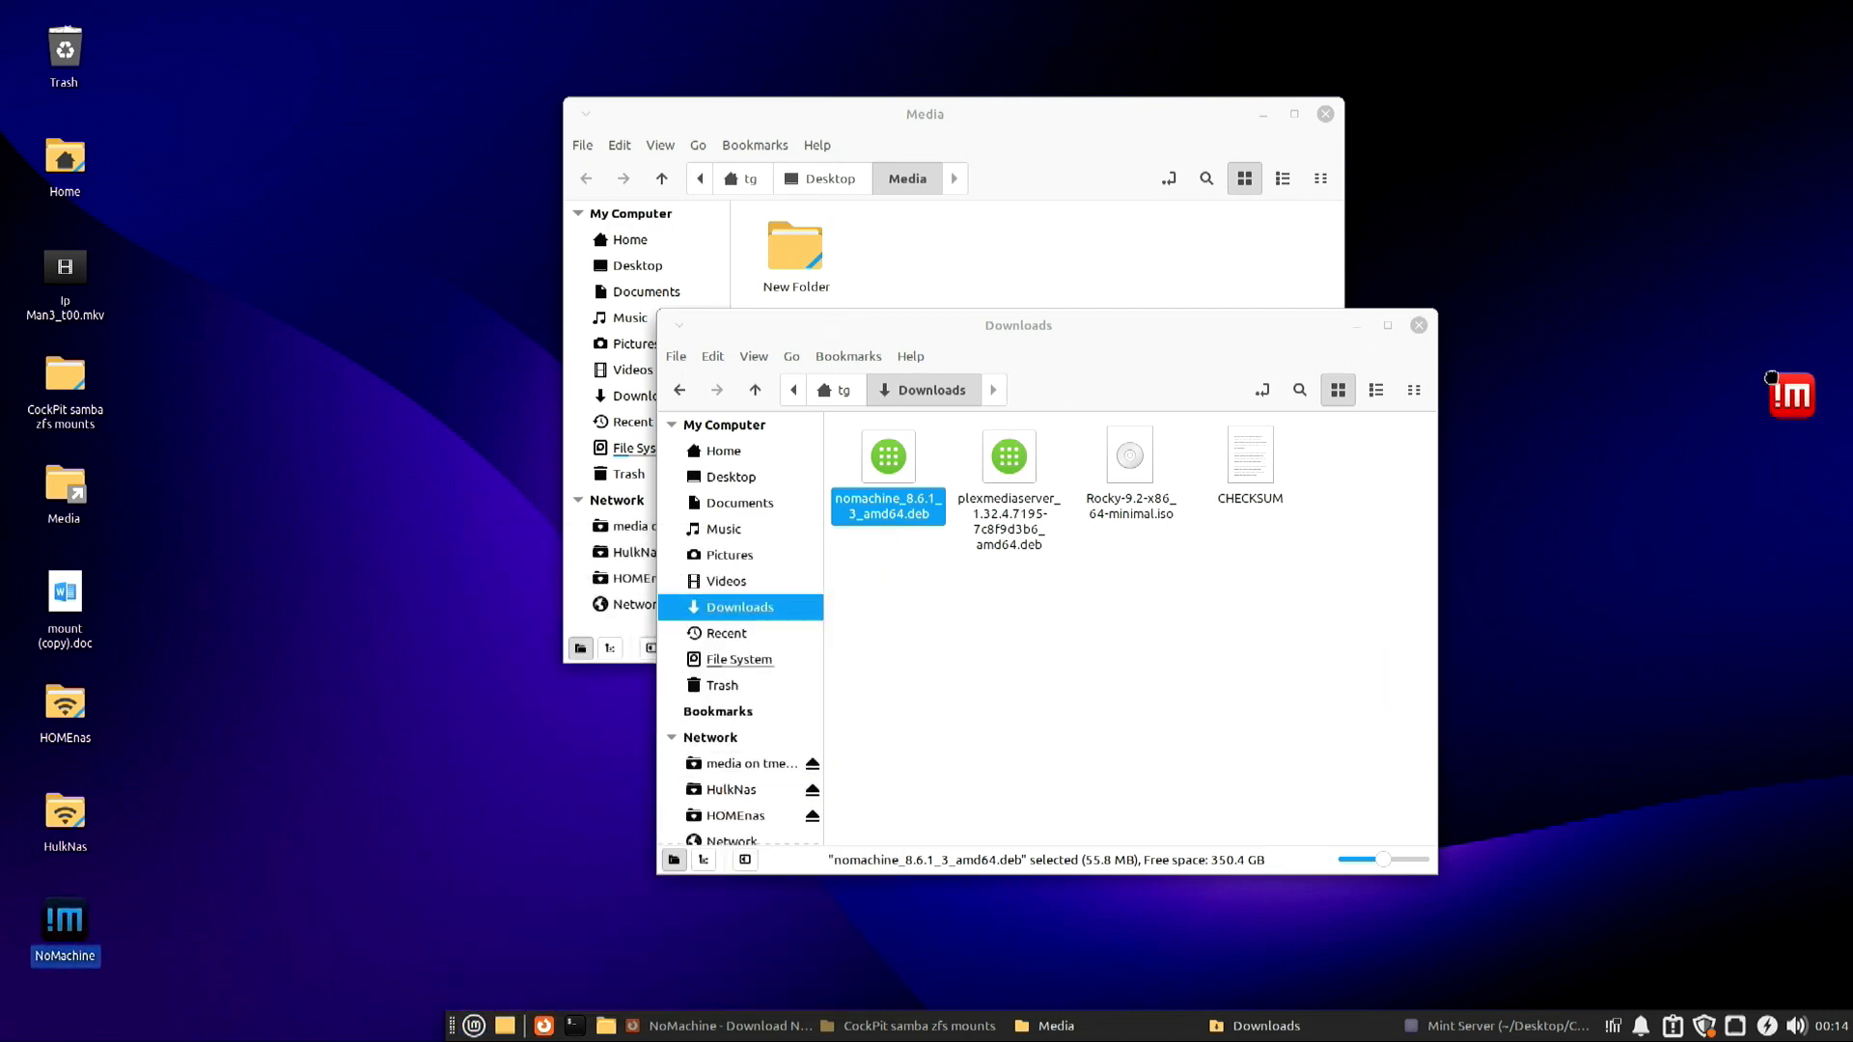
pyautogui.click(1418, 326)
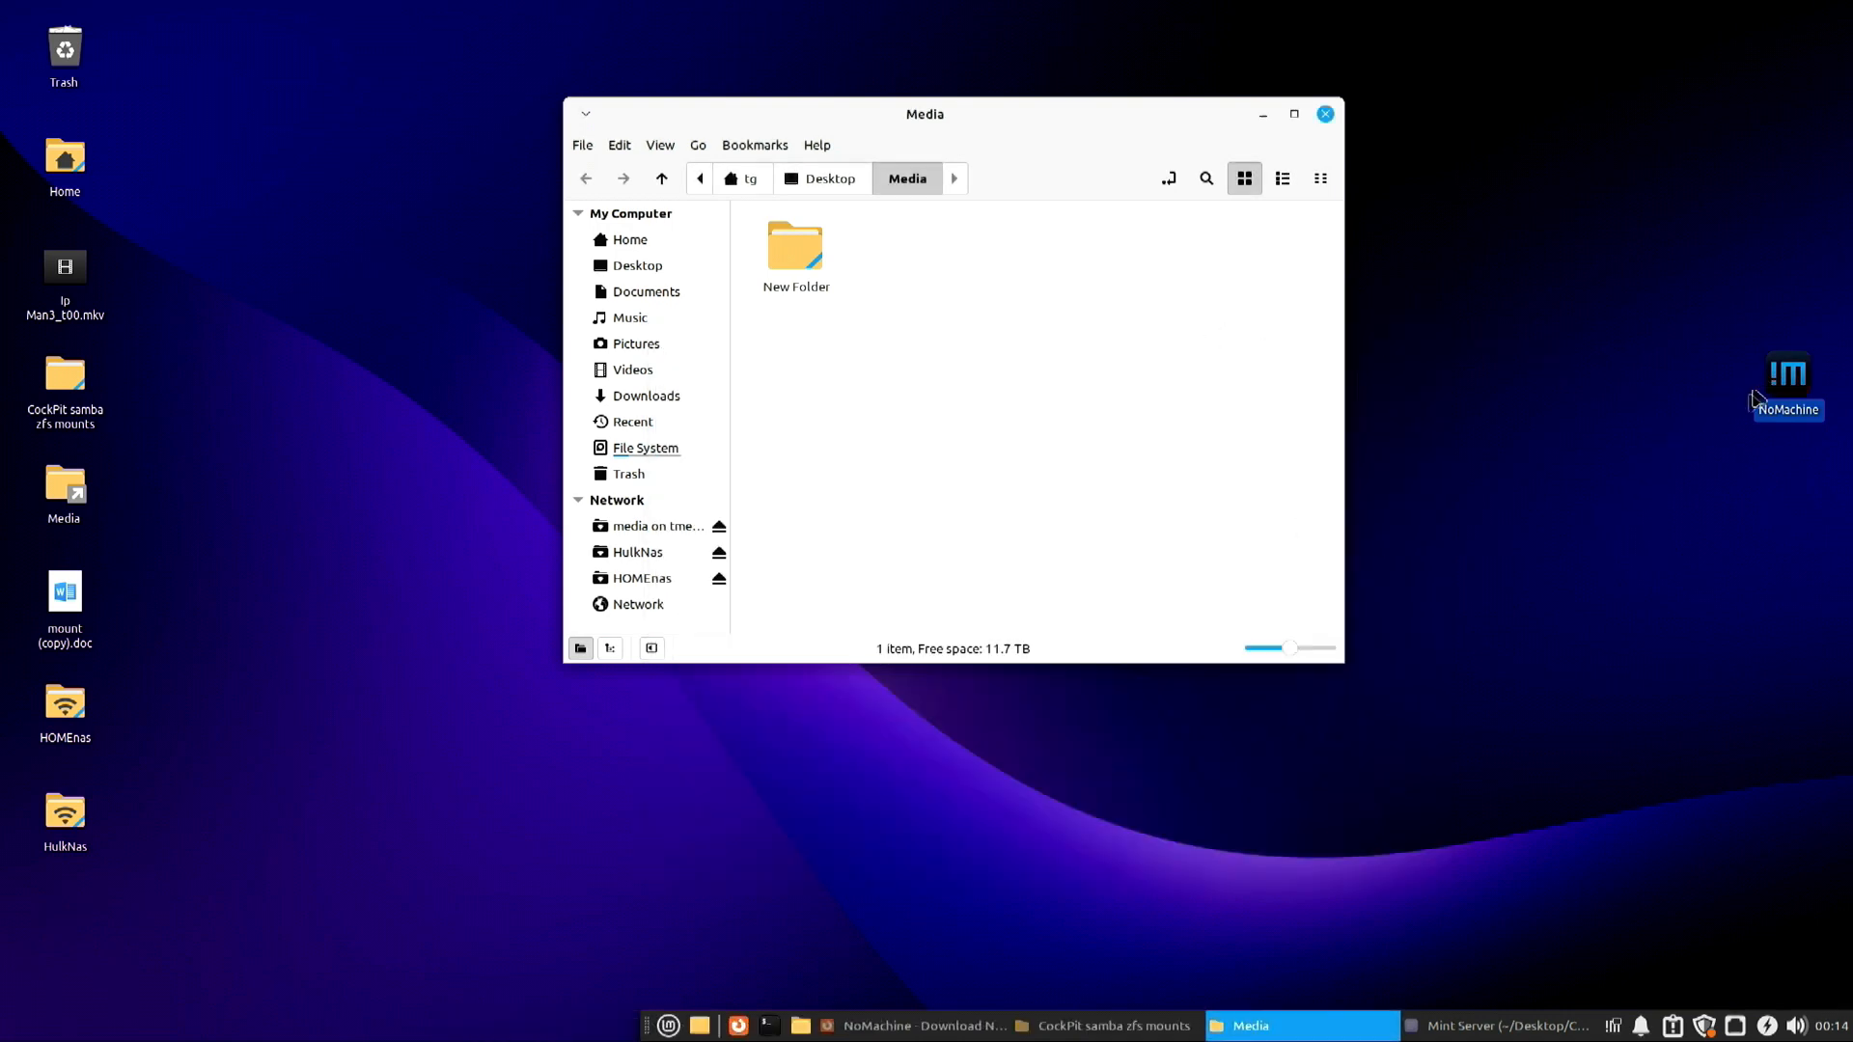
# Launch NoMachine and complete its welcome pages, leaving guest desktop sharing allowed and turning off the guest sharing dialog for future starts.
pyautogui.doubleClick(1788, 377)
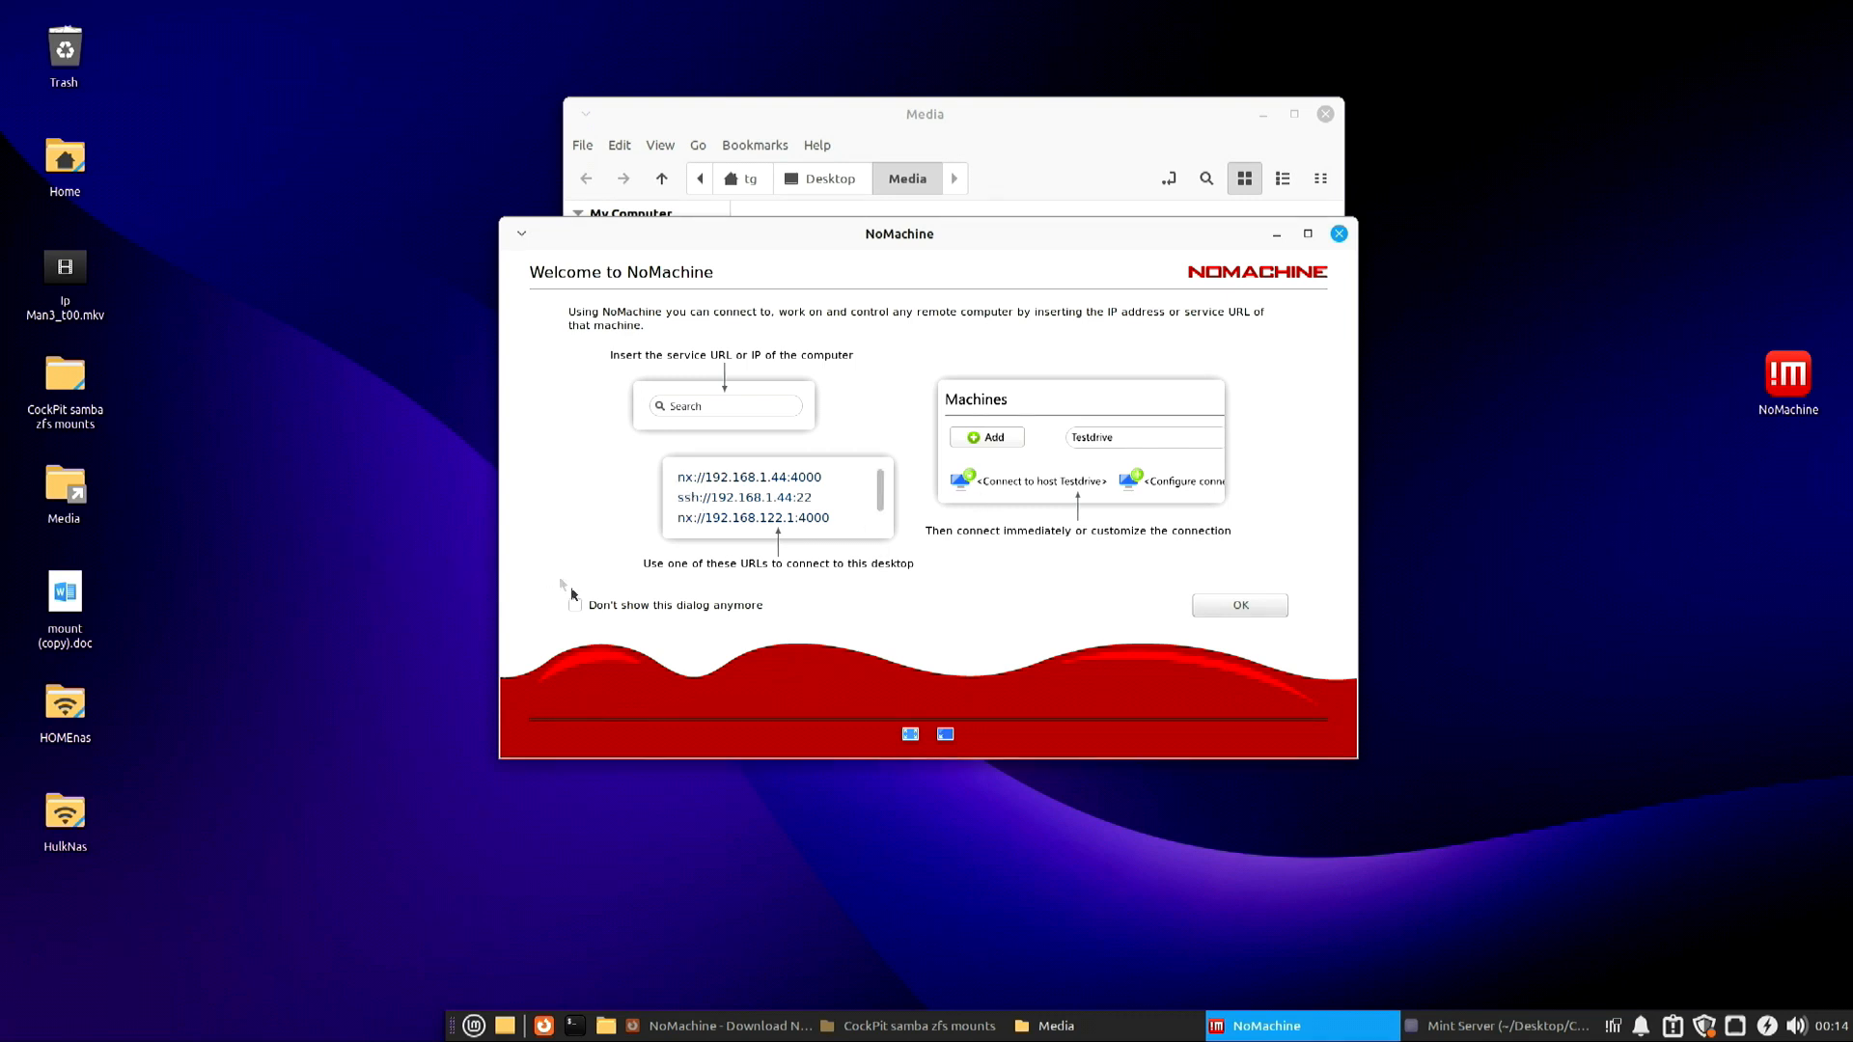
pyautogui.click(1211, 606)
pyautogui.click(633, 608)
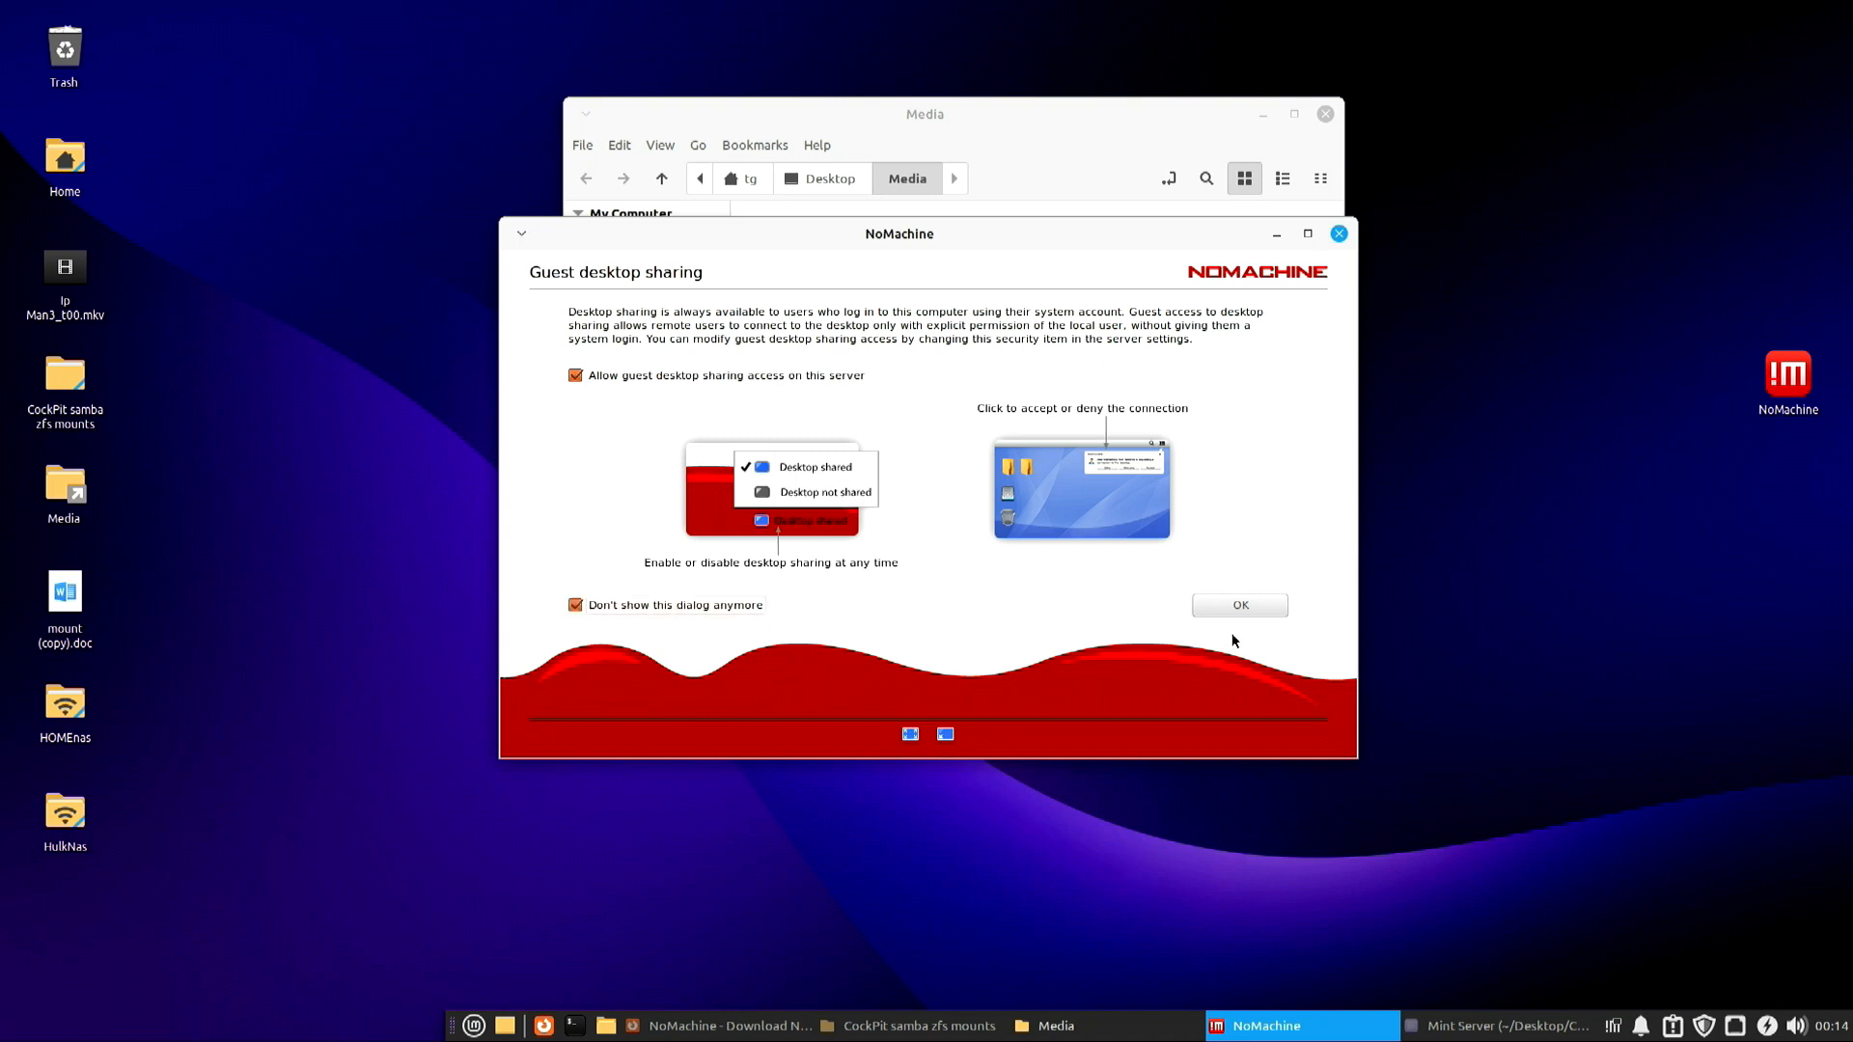
pyautogui.click(1225, 608)
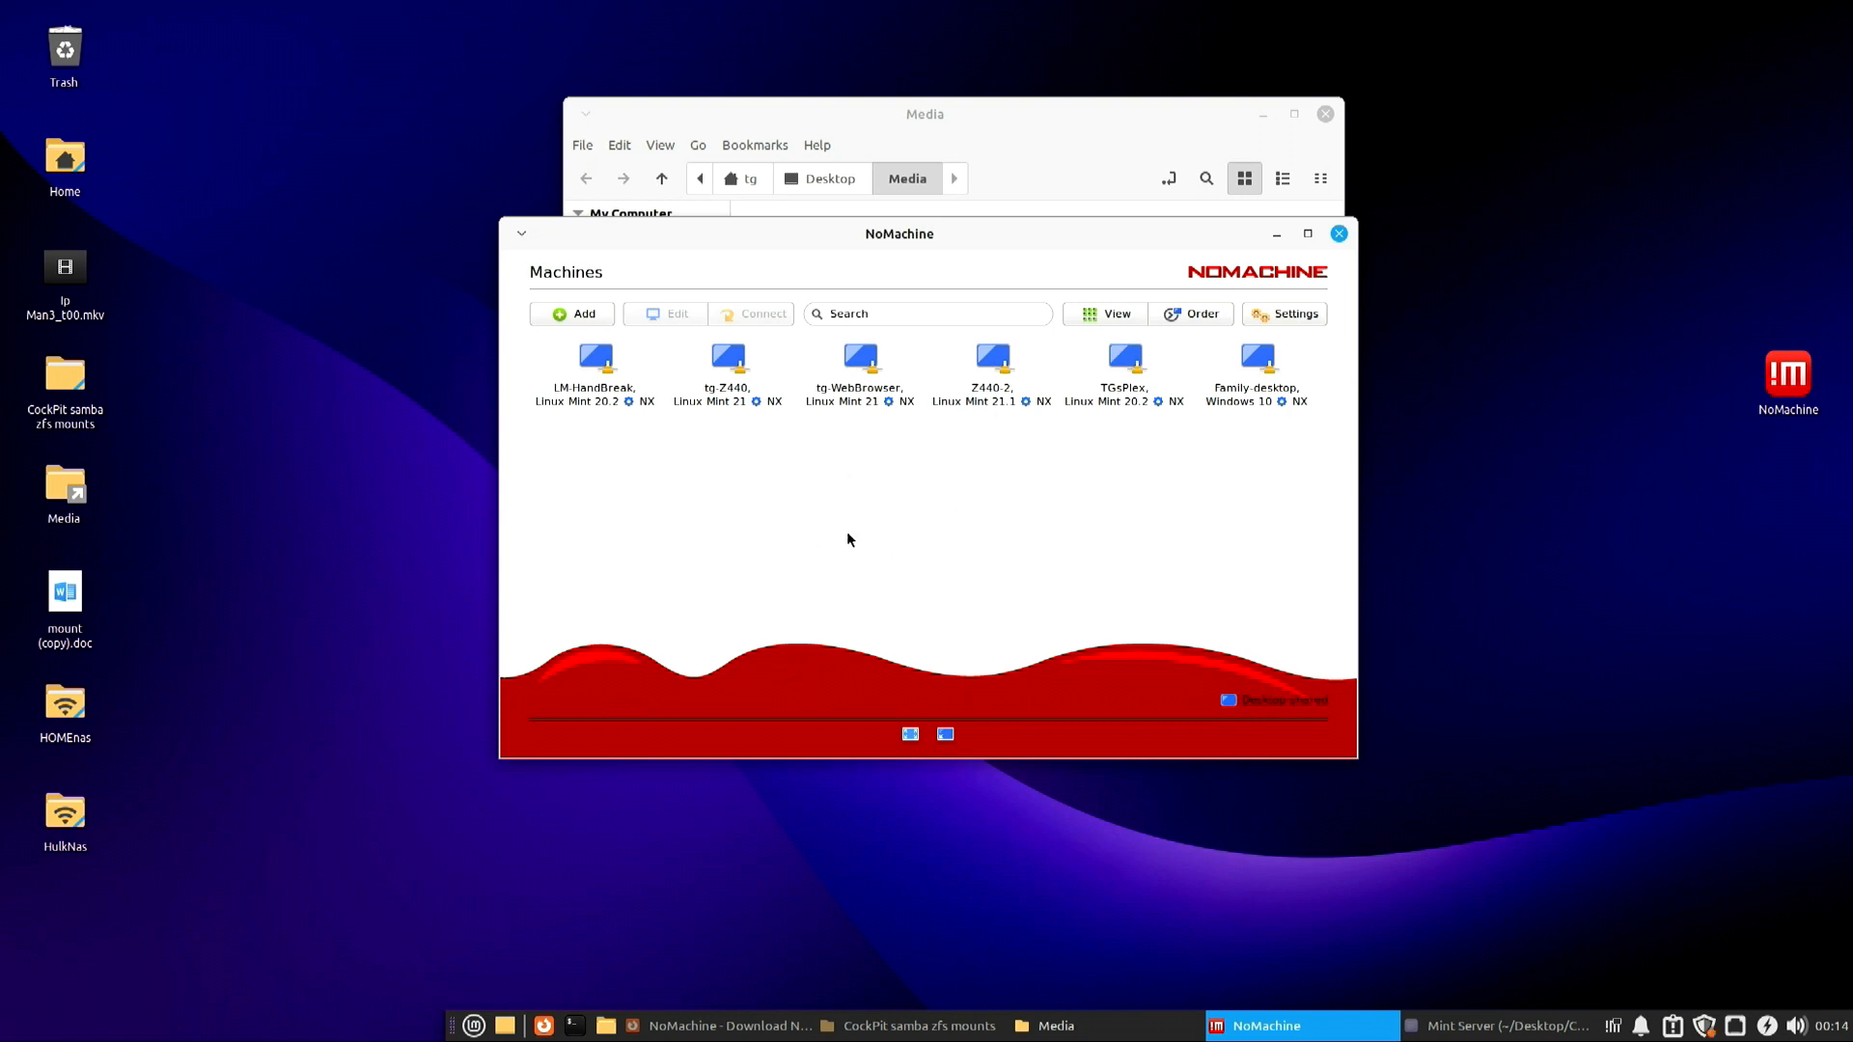
# Connect to the tg-Z440 machine, accept its host identification, and move the login window to the middle of the desktop.
pyautogui.doubleClick(726, 359)
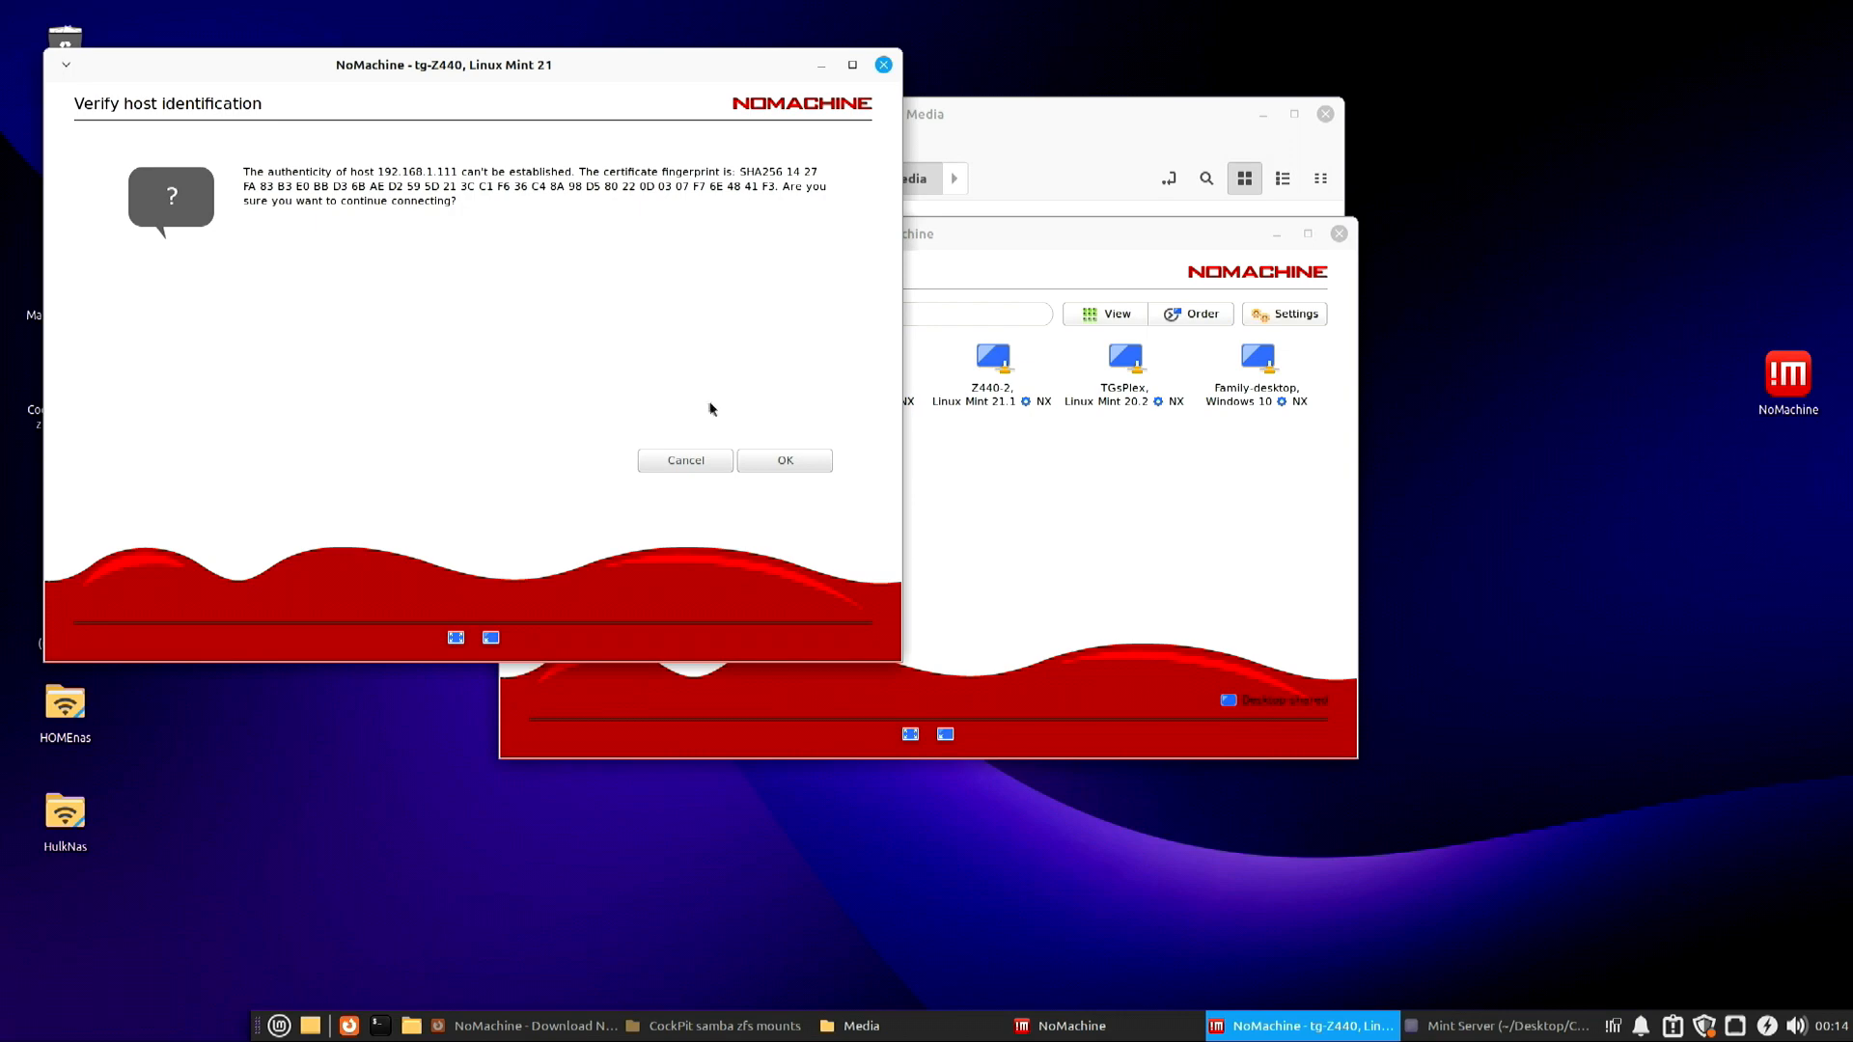
pyautogui.click(745, 462)
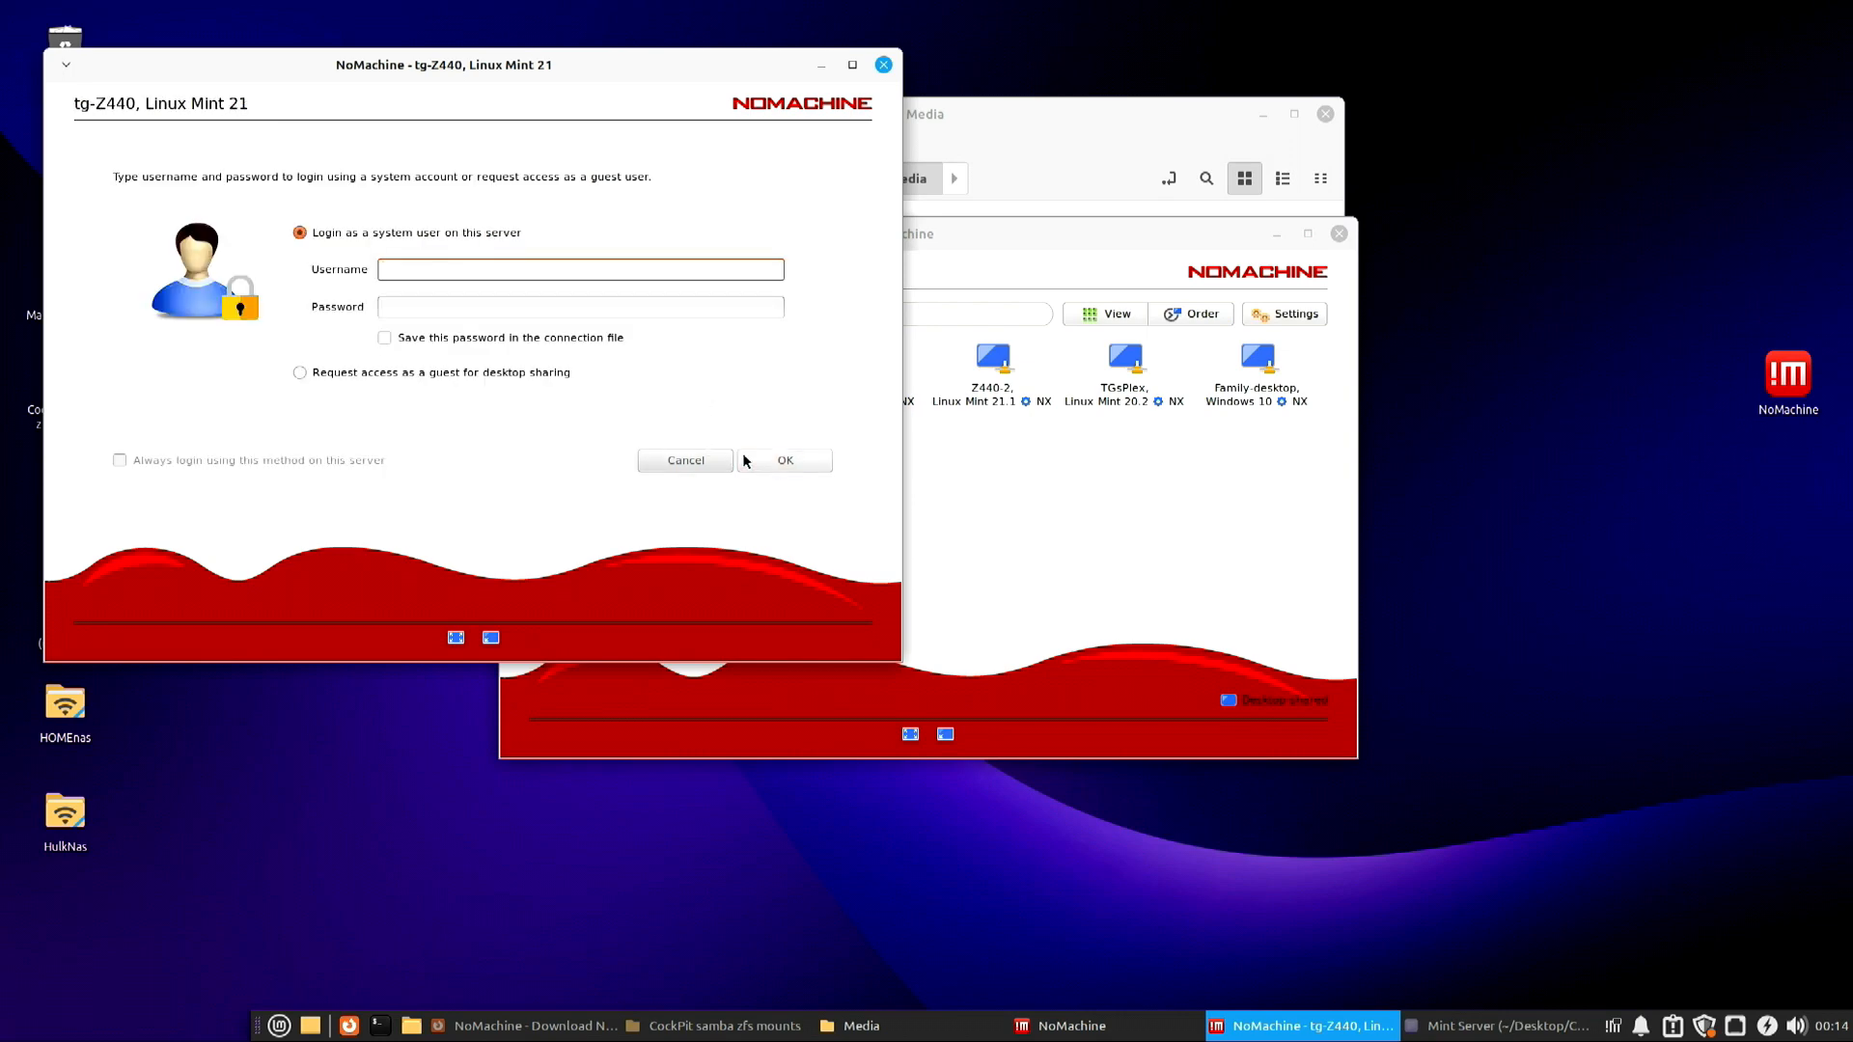
pyautogui.moveTo(544, 64); pyautogui.dragTo(972, 199)
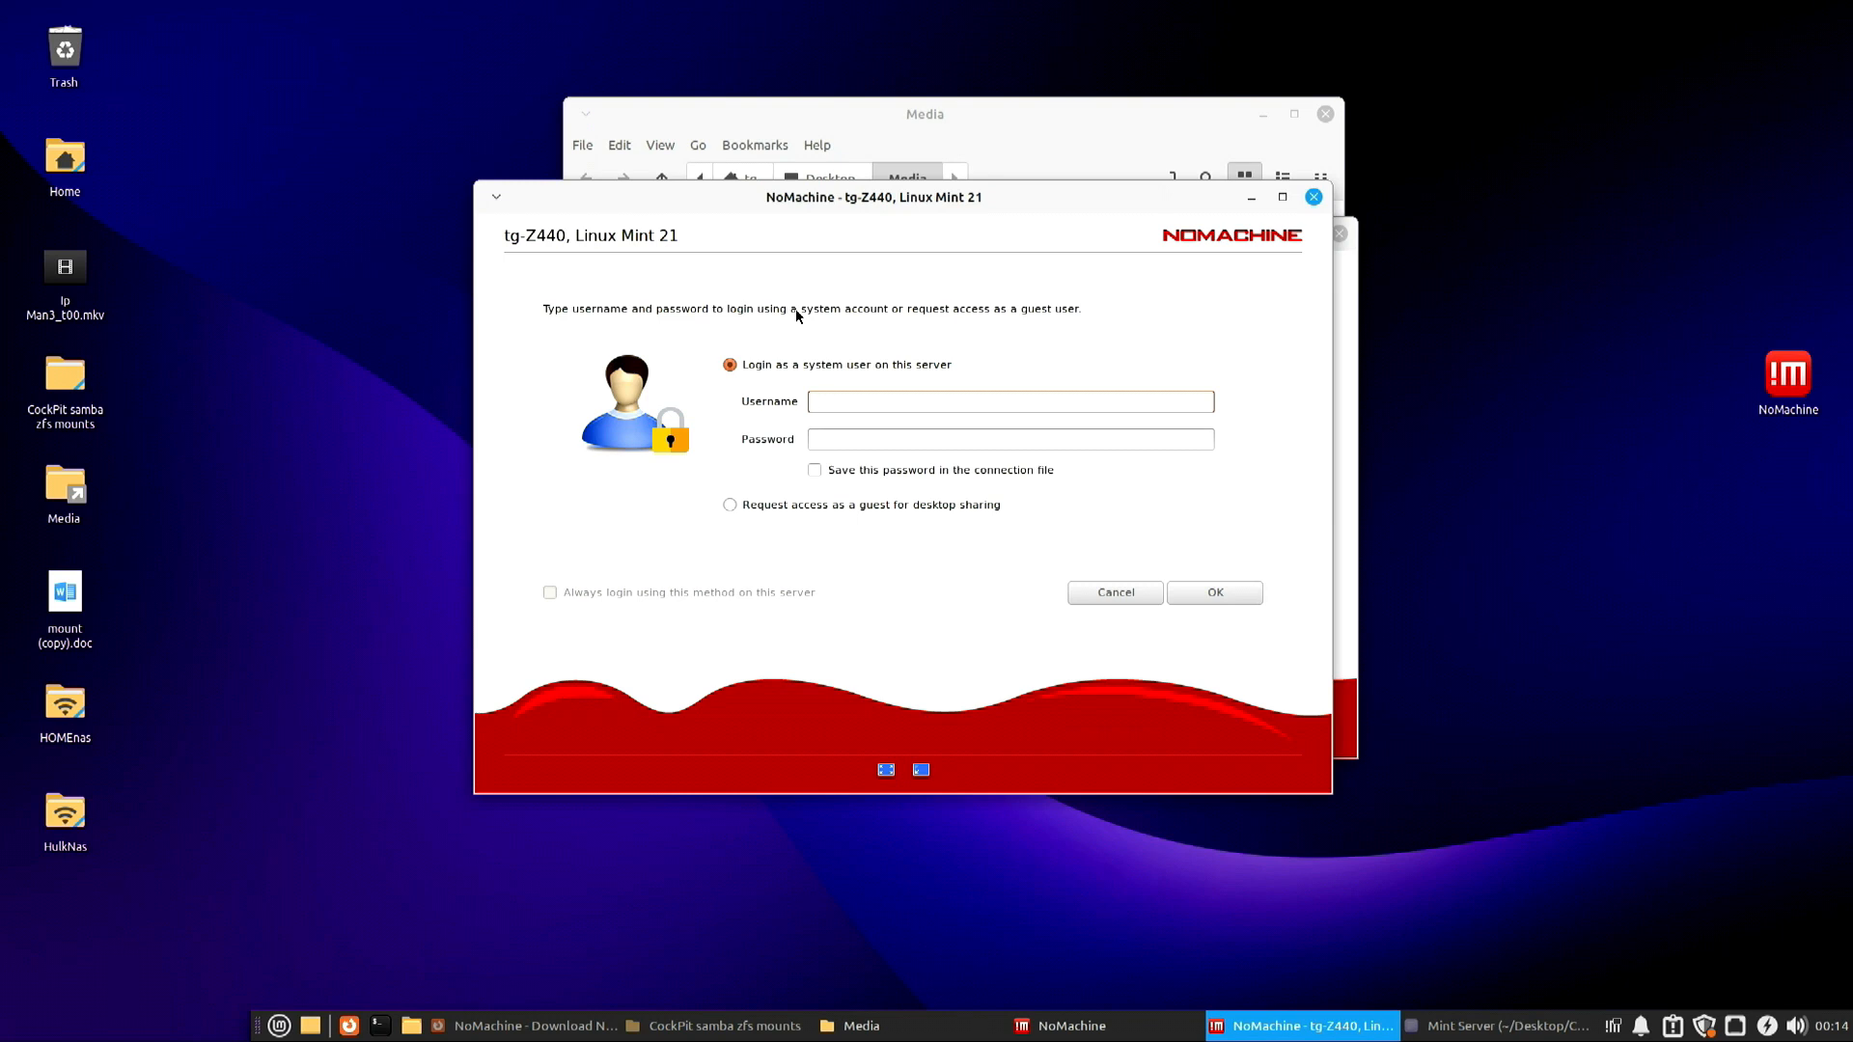
# Log in to tg-Z440 with the username and password, saving the password in the connection file and always using this login method.
pyautogui.click(815, 471)
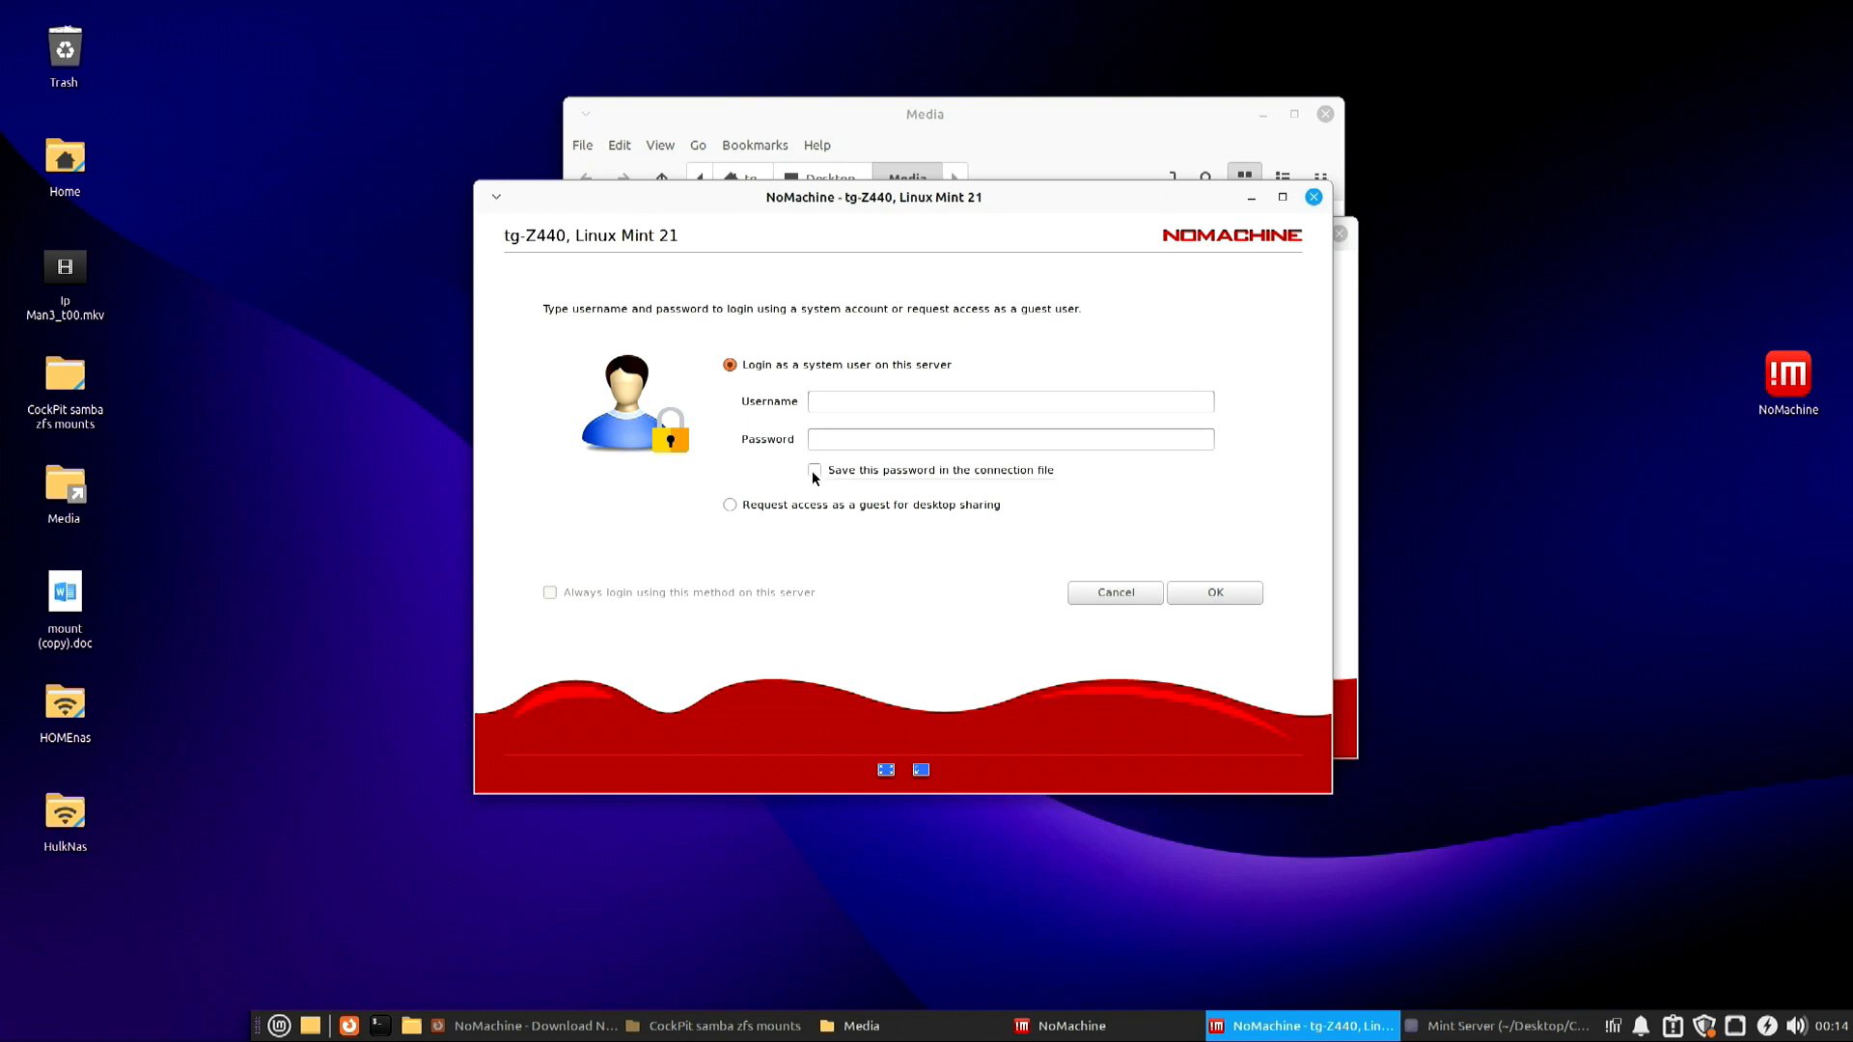
pyautogui.click(550, 594)
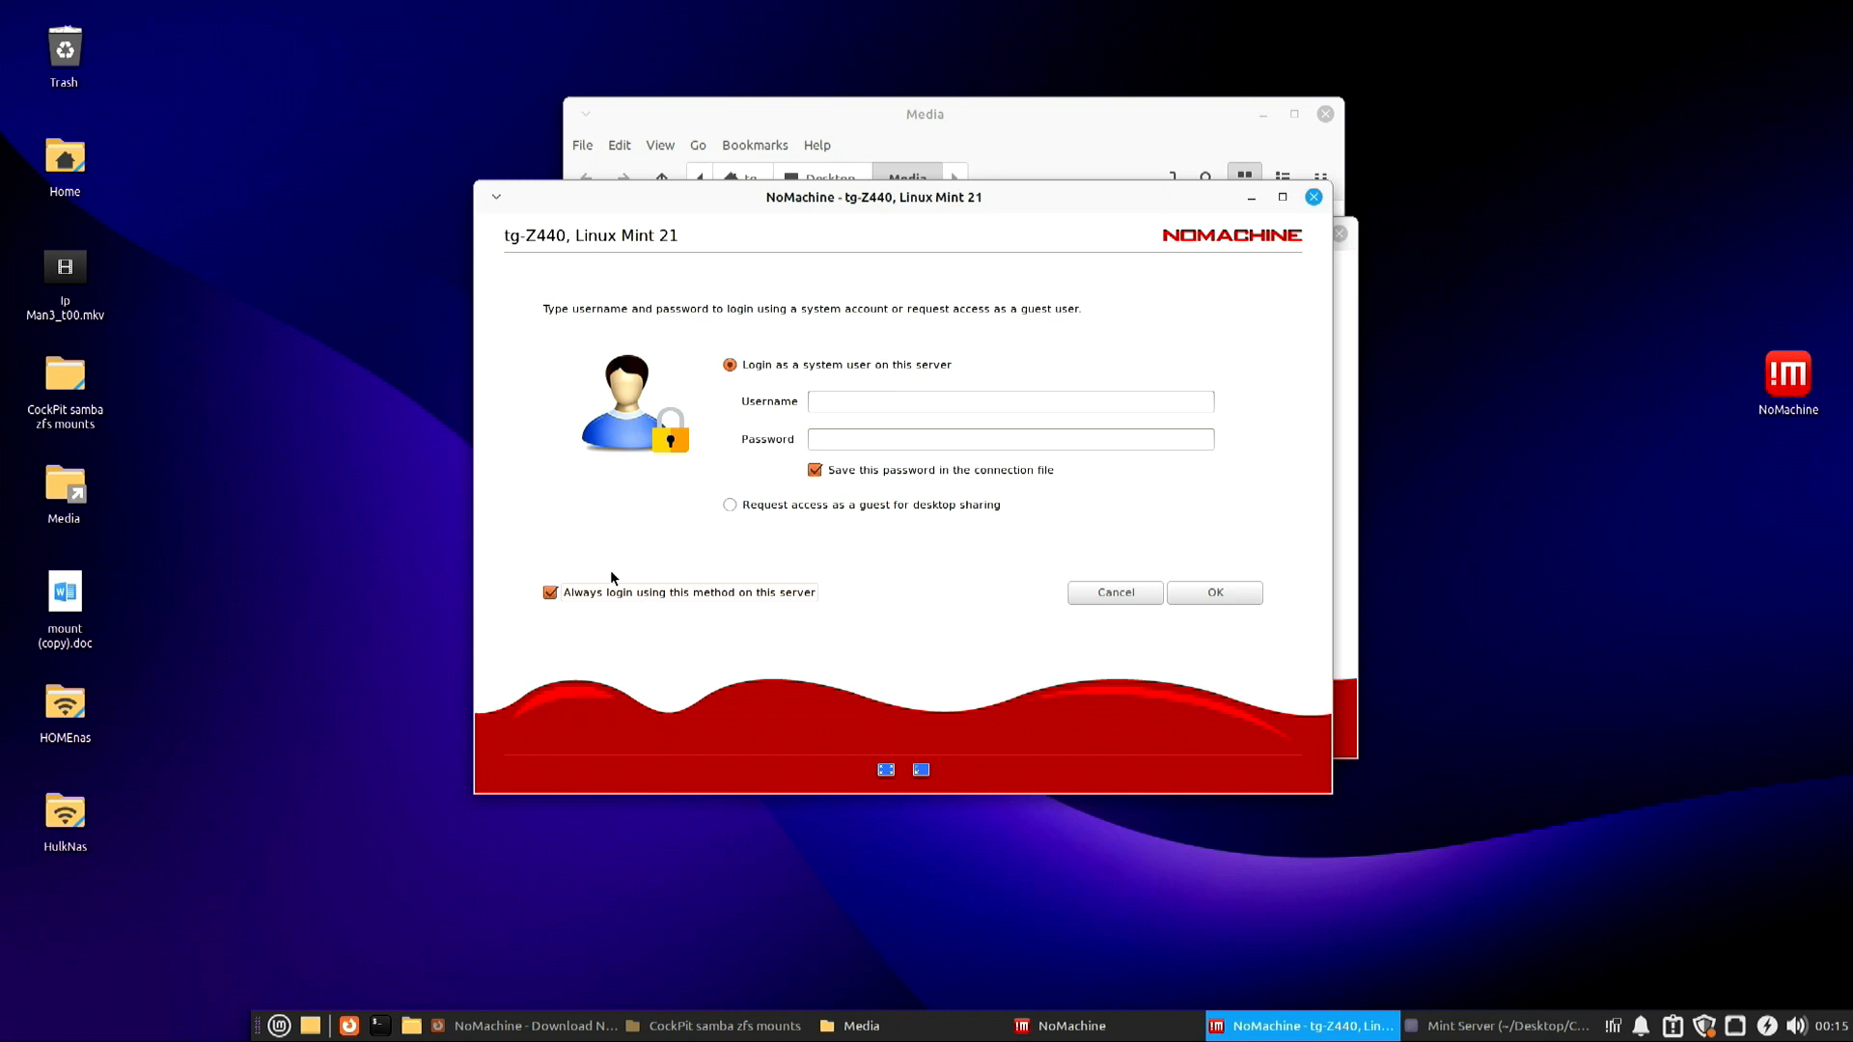
pyautogui.click(935, 403)
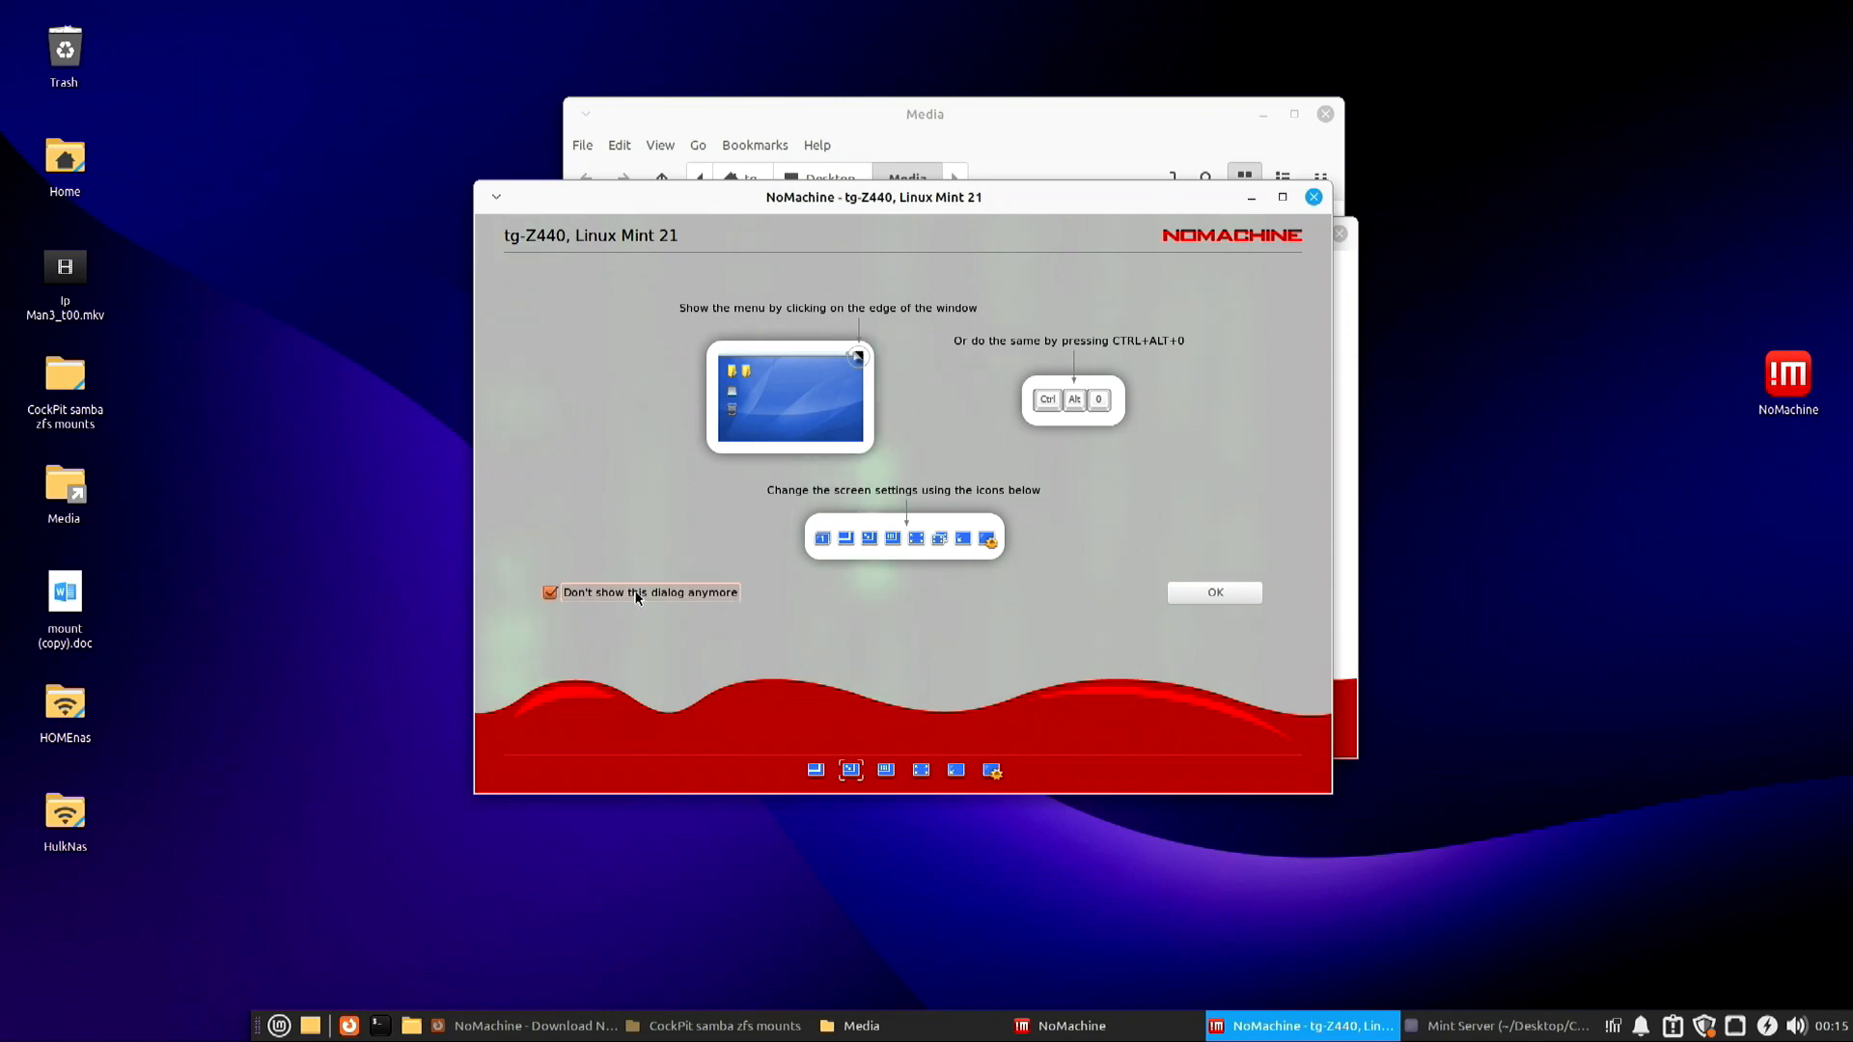
# Complete the session's introduction pages, hiding each for future connections, with server audio muted, the desktop scaled to the window and the remote display not resized.
pyautogui.click(1212, 592)
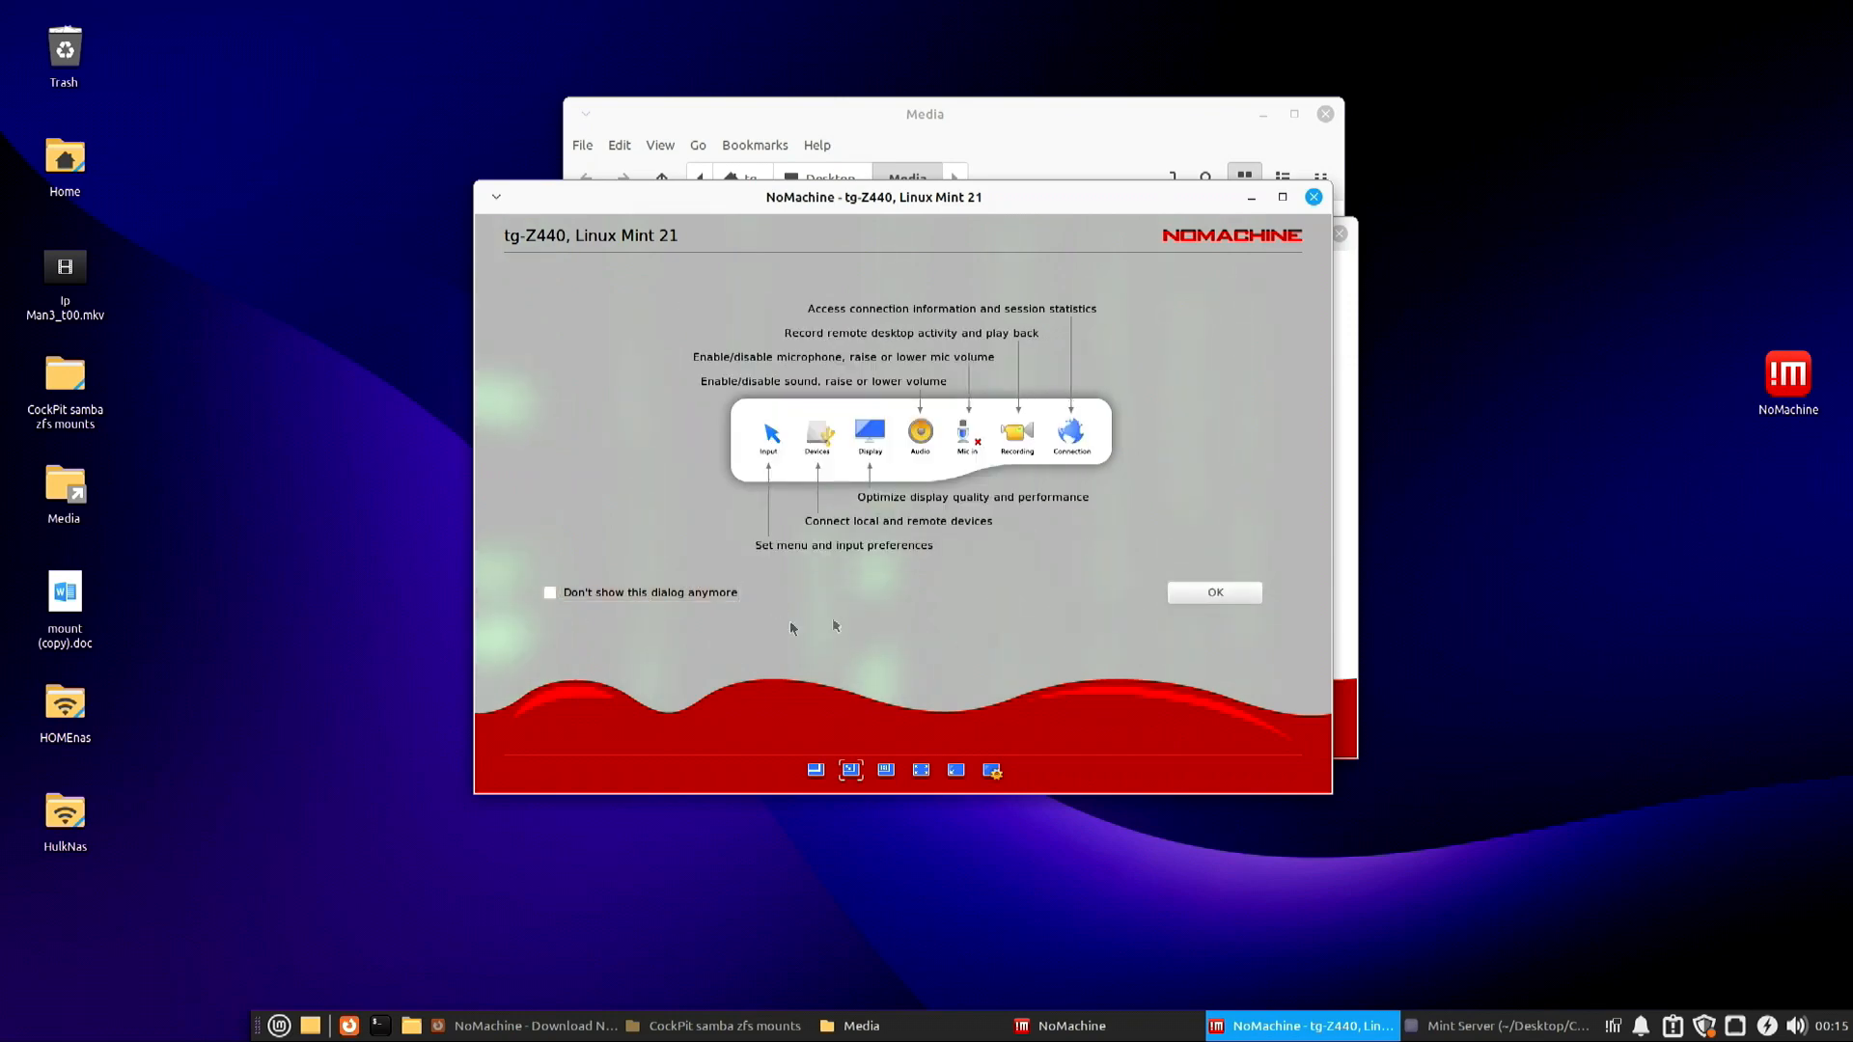
pyautogui.click(718, 592)
pyautogui.click(1212, 592)
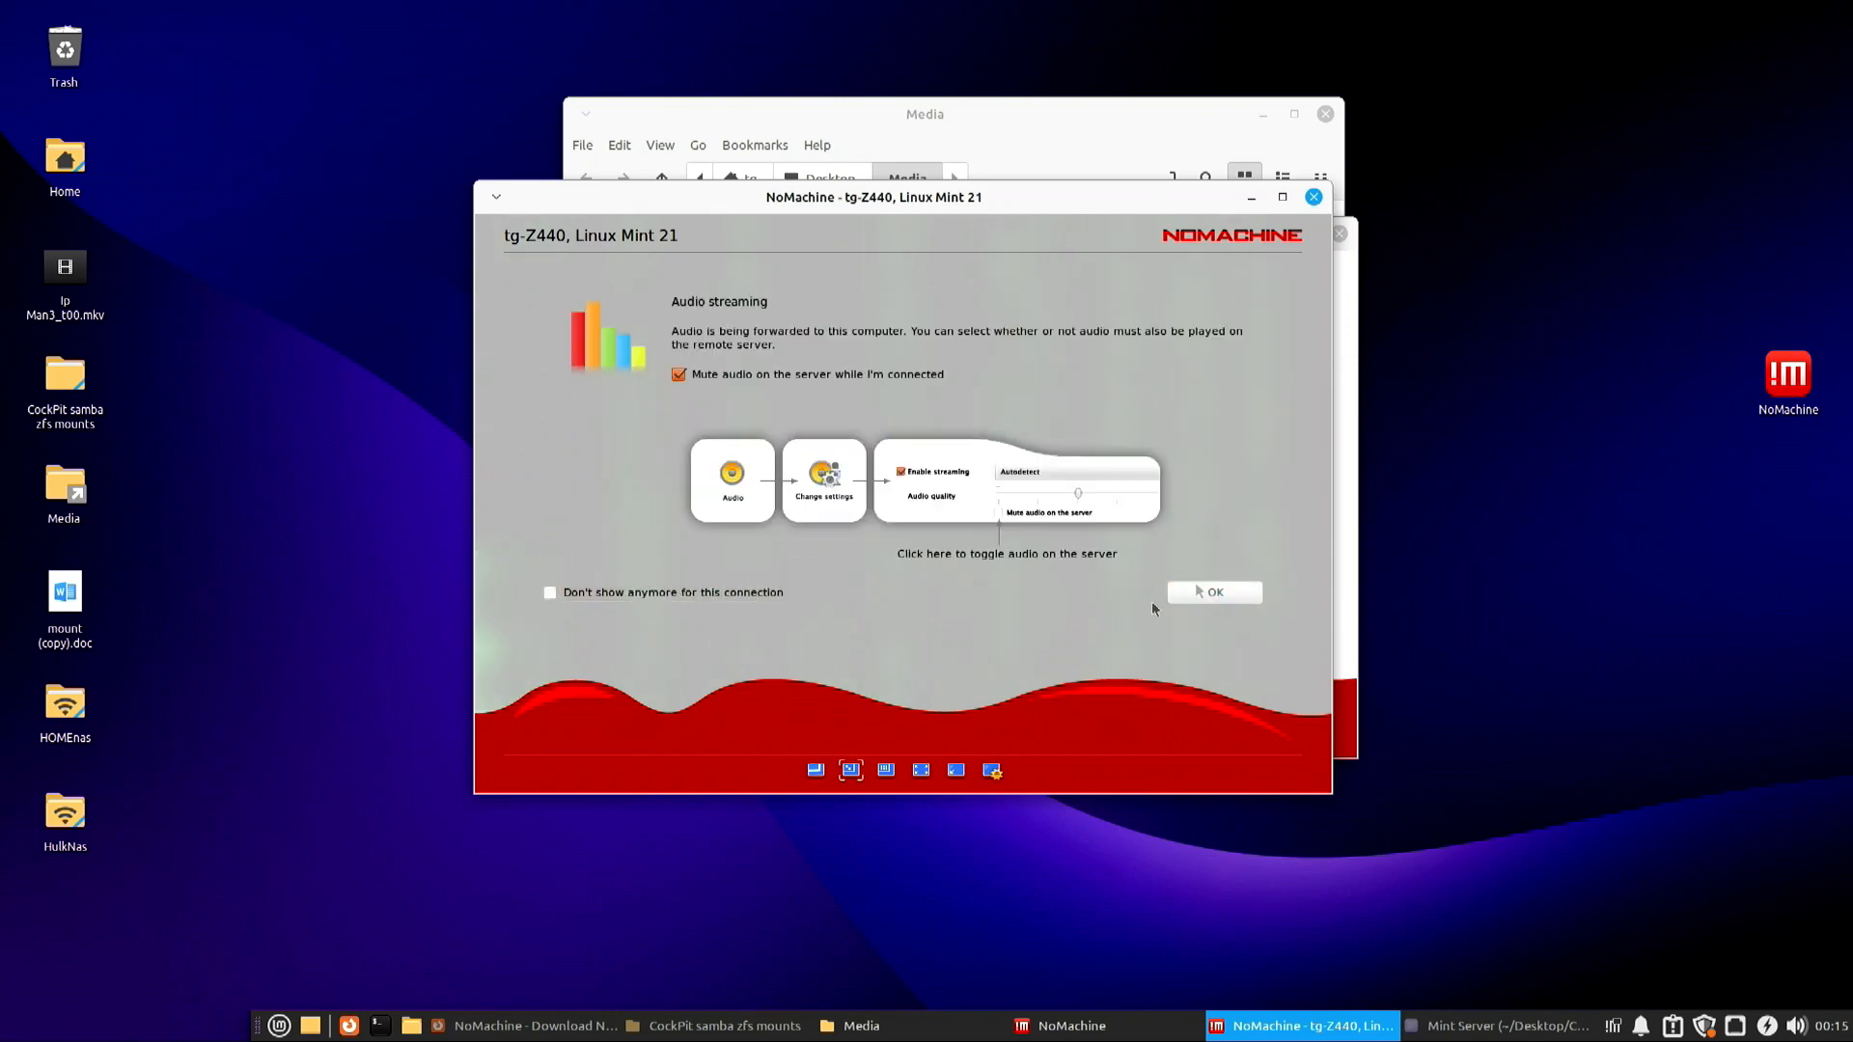
pyautogui.click(722, 596)
pyautogui.click(1206, 593)
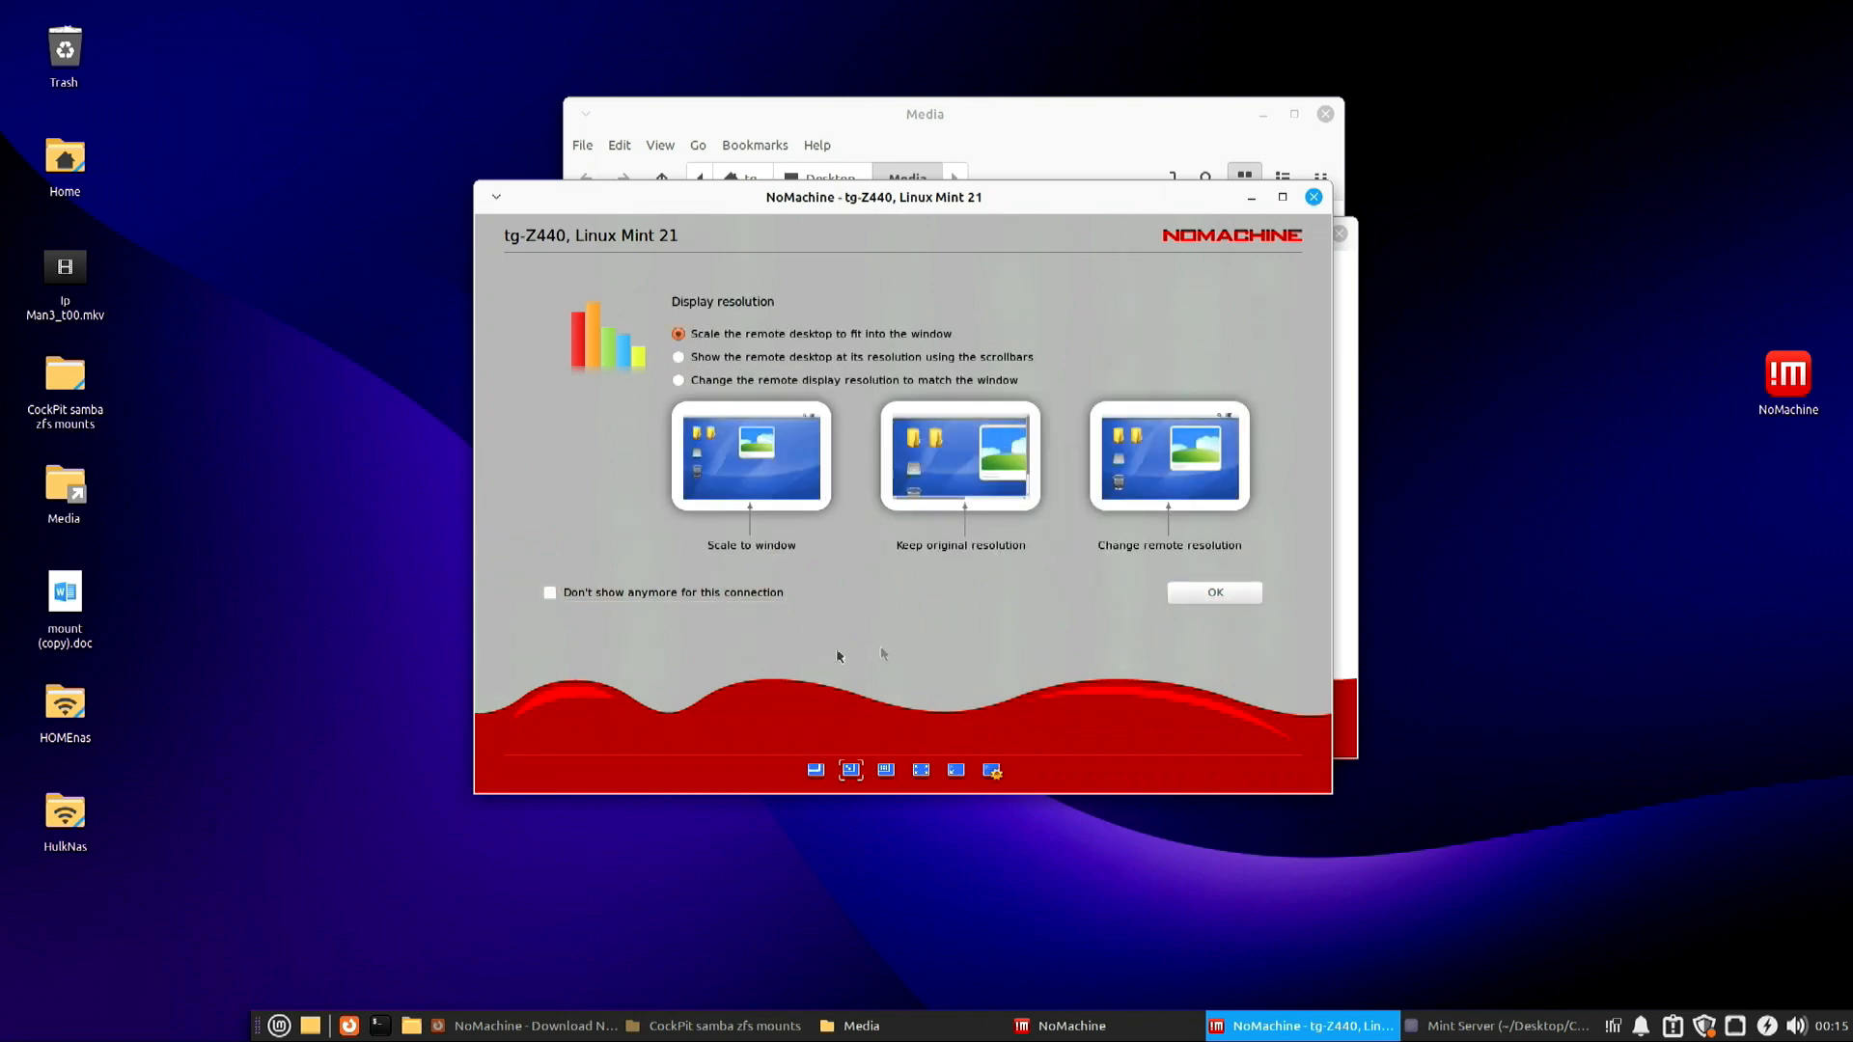
pyautogui.click(714, 596)
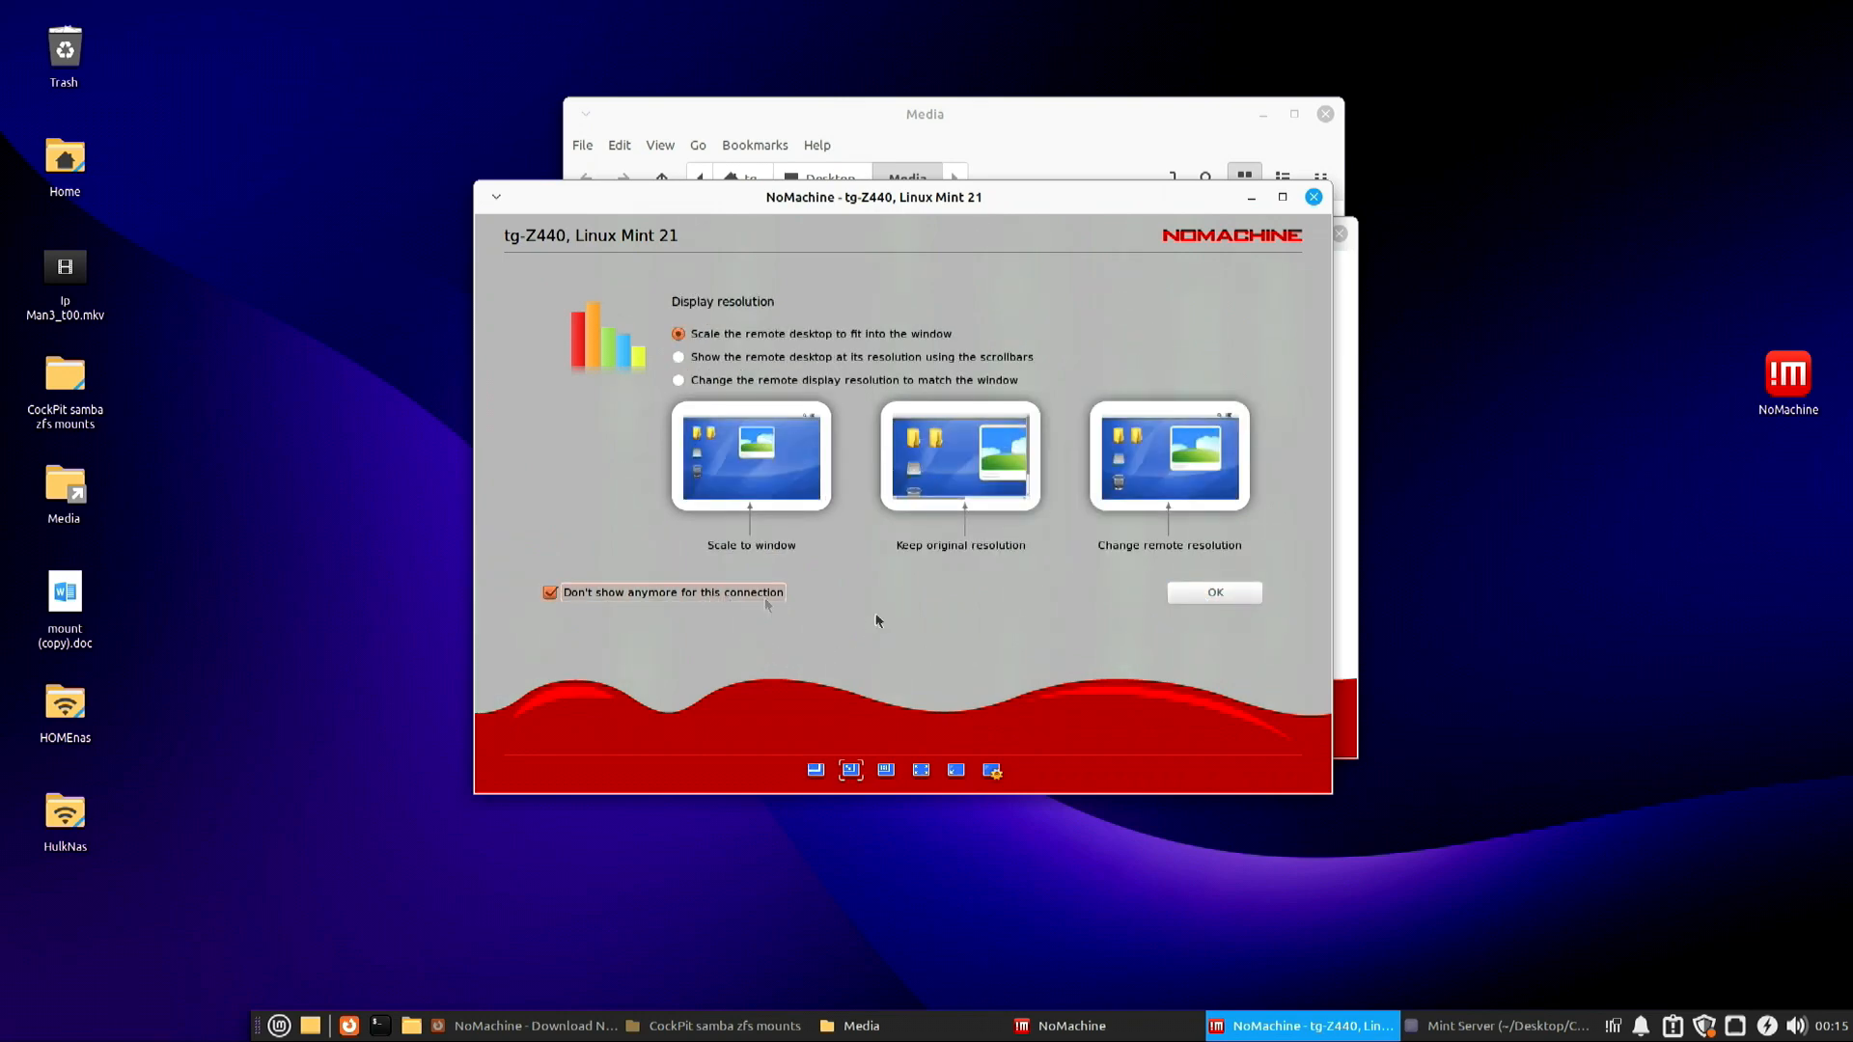
pyautogui.click(1175, 594)
pyautogui.click(748, 598)
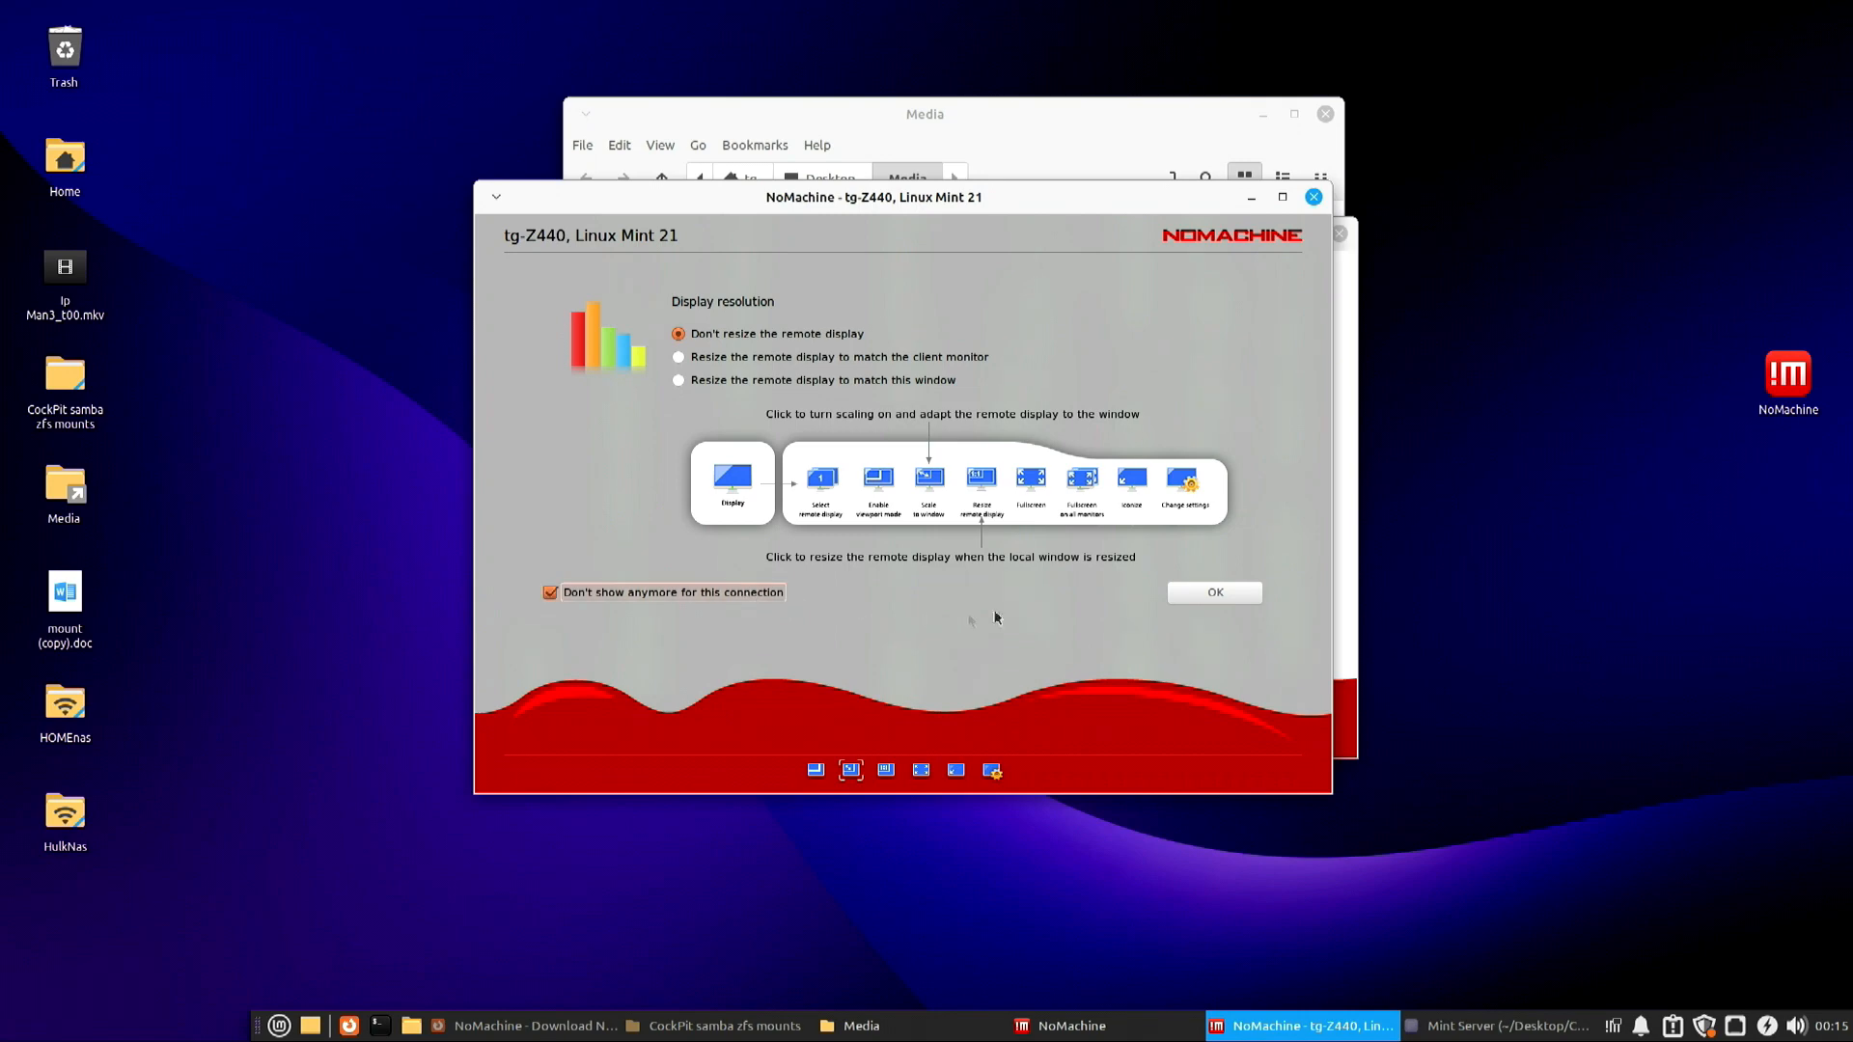
pyautogui.click(1197, 593)
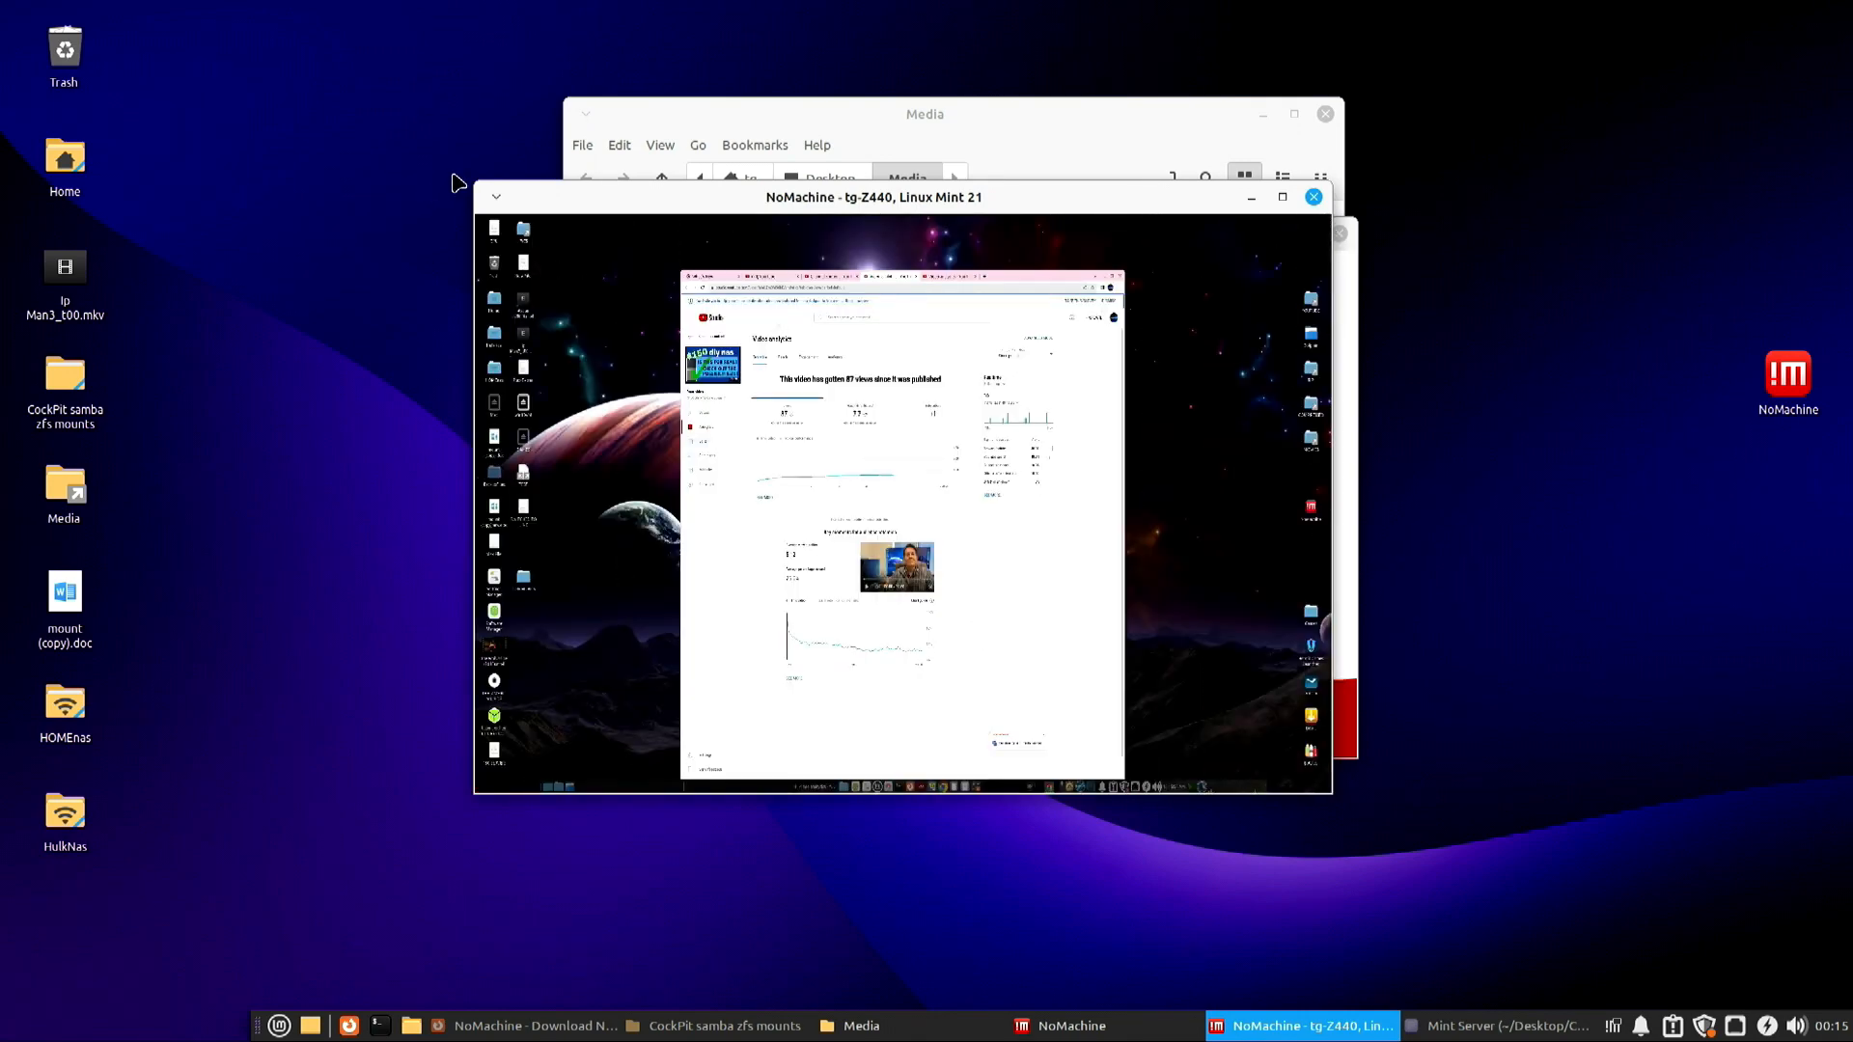
# Enlarge the tg-Z440 remote session window, reposition it on the desktop and maximize it.
pyautogui.moveTo(475, 183); pyautogui.dragTo(173, 81)
pyautogui.moveTo(385, 83); pyautogui.dragTo(711, 159)
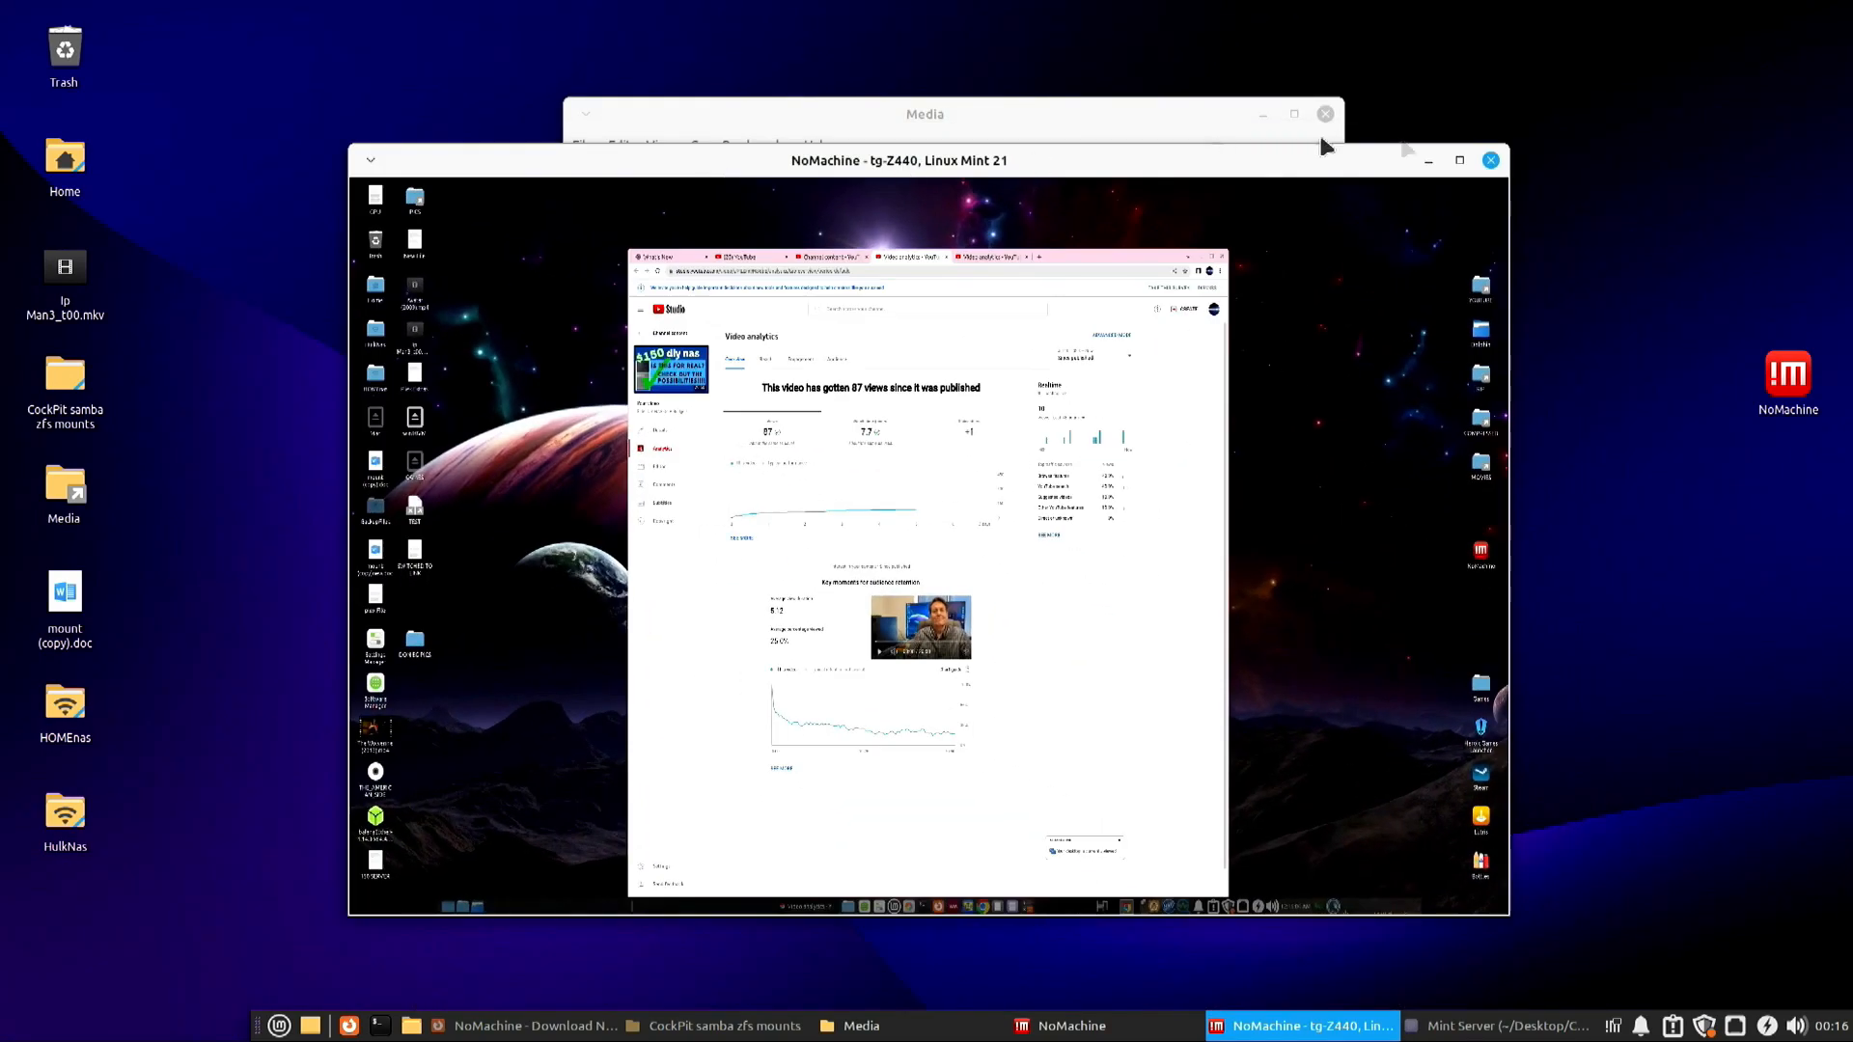
pyautogui.click(1460, 161)
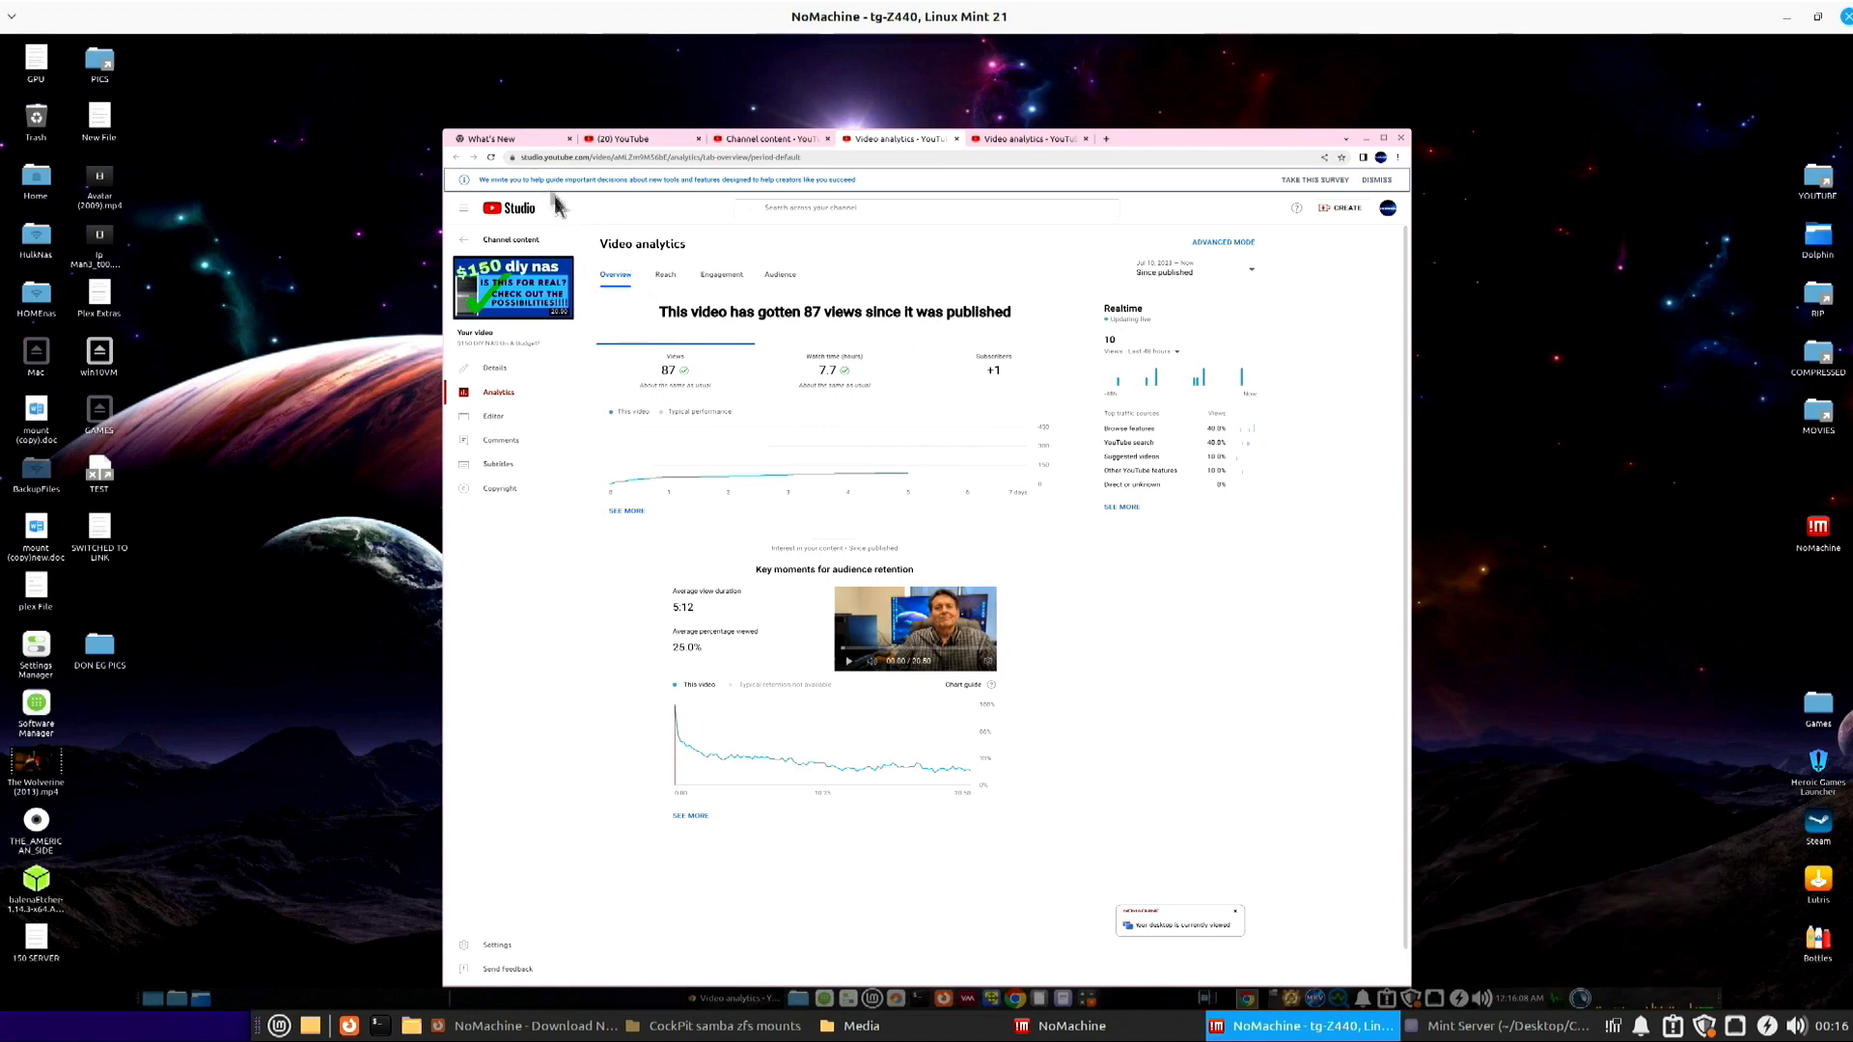
# Switch the tg-Z440 remote desktop to an empty workspace and open Firefox there.
pyautogui.click(1145, 1006)
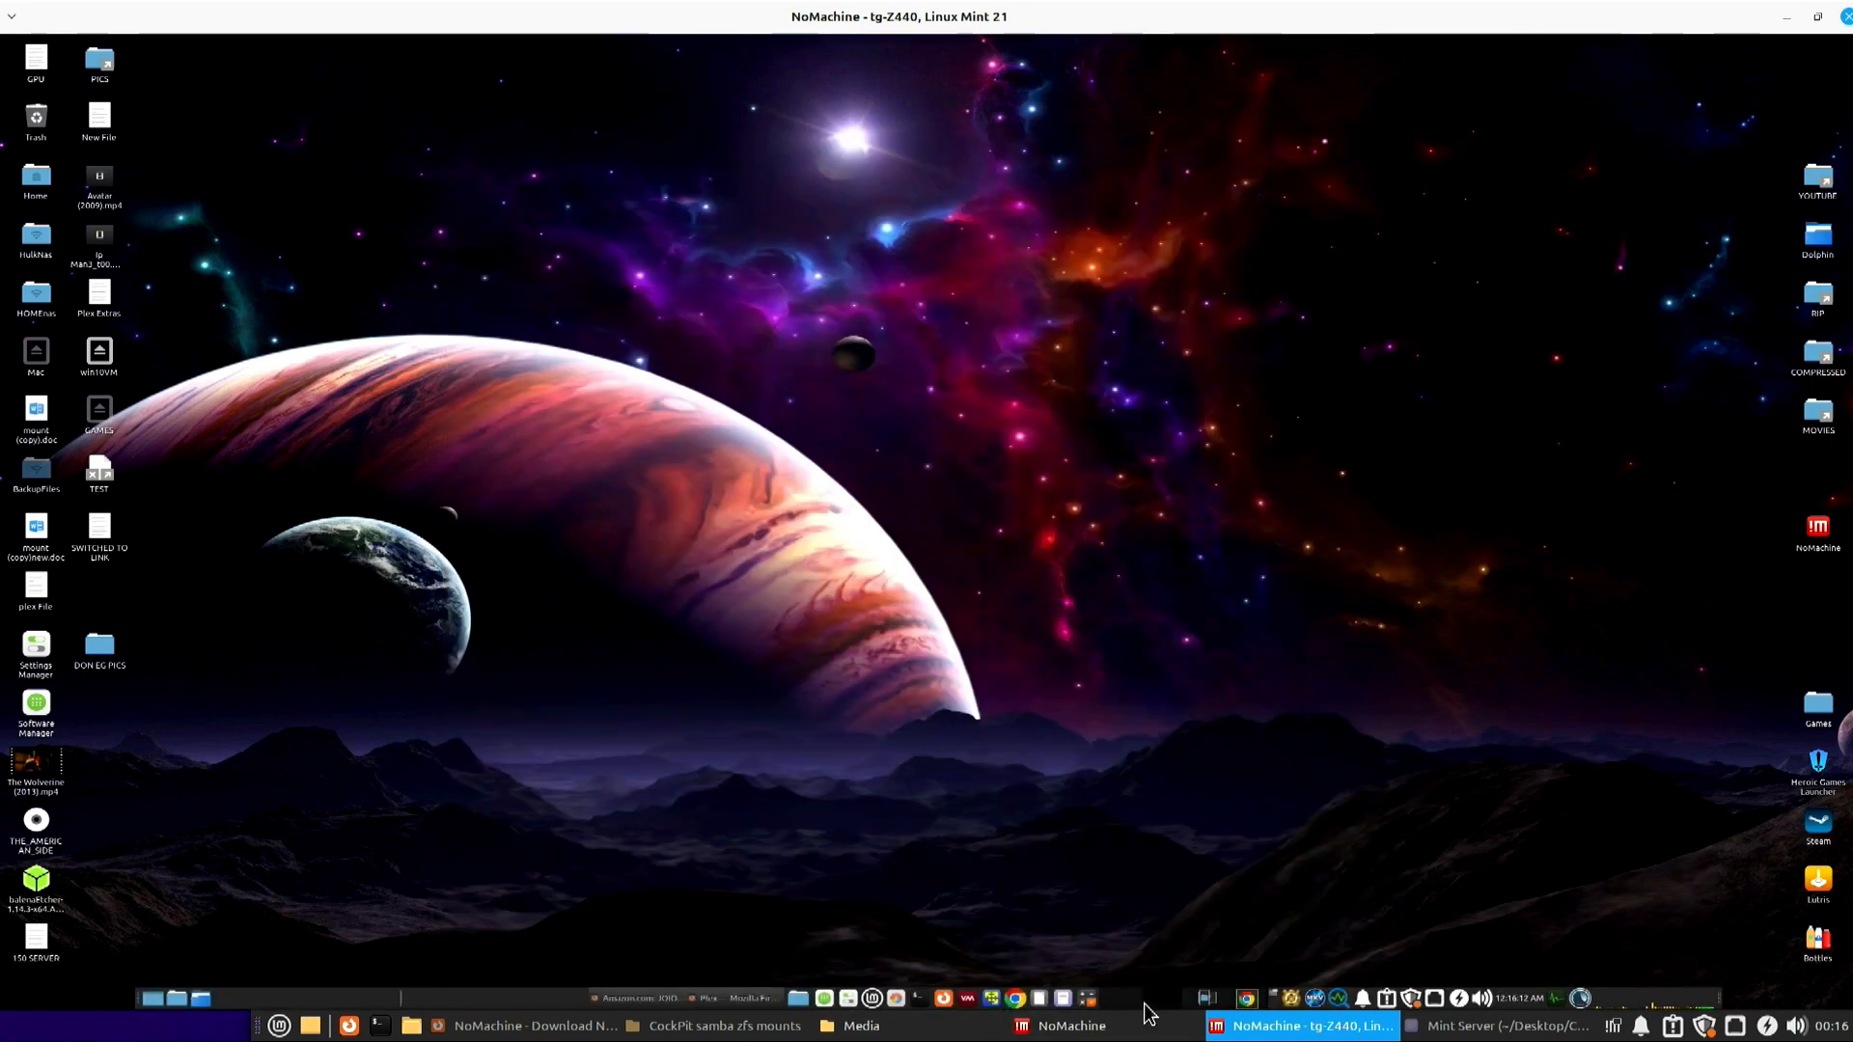
pyautogui.click(1115, 994)
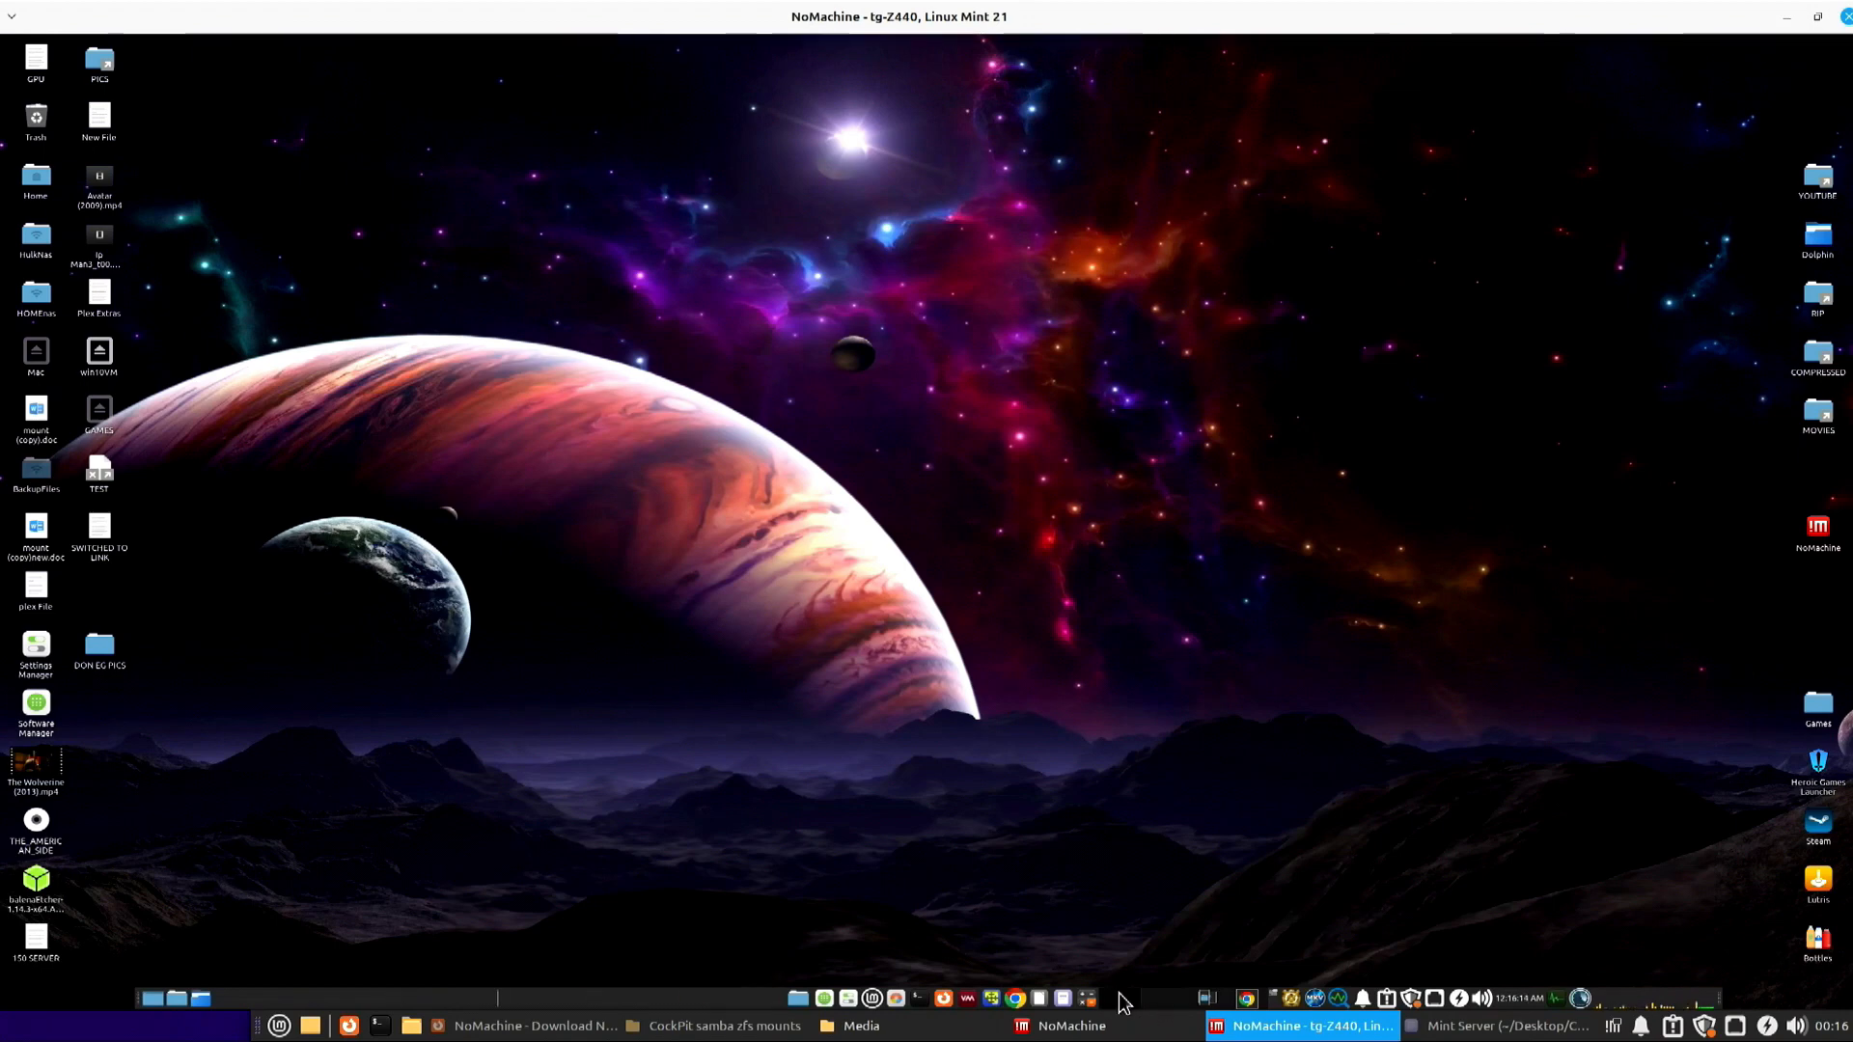
pyautogui.click(942, 998)
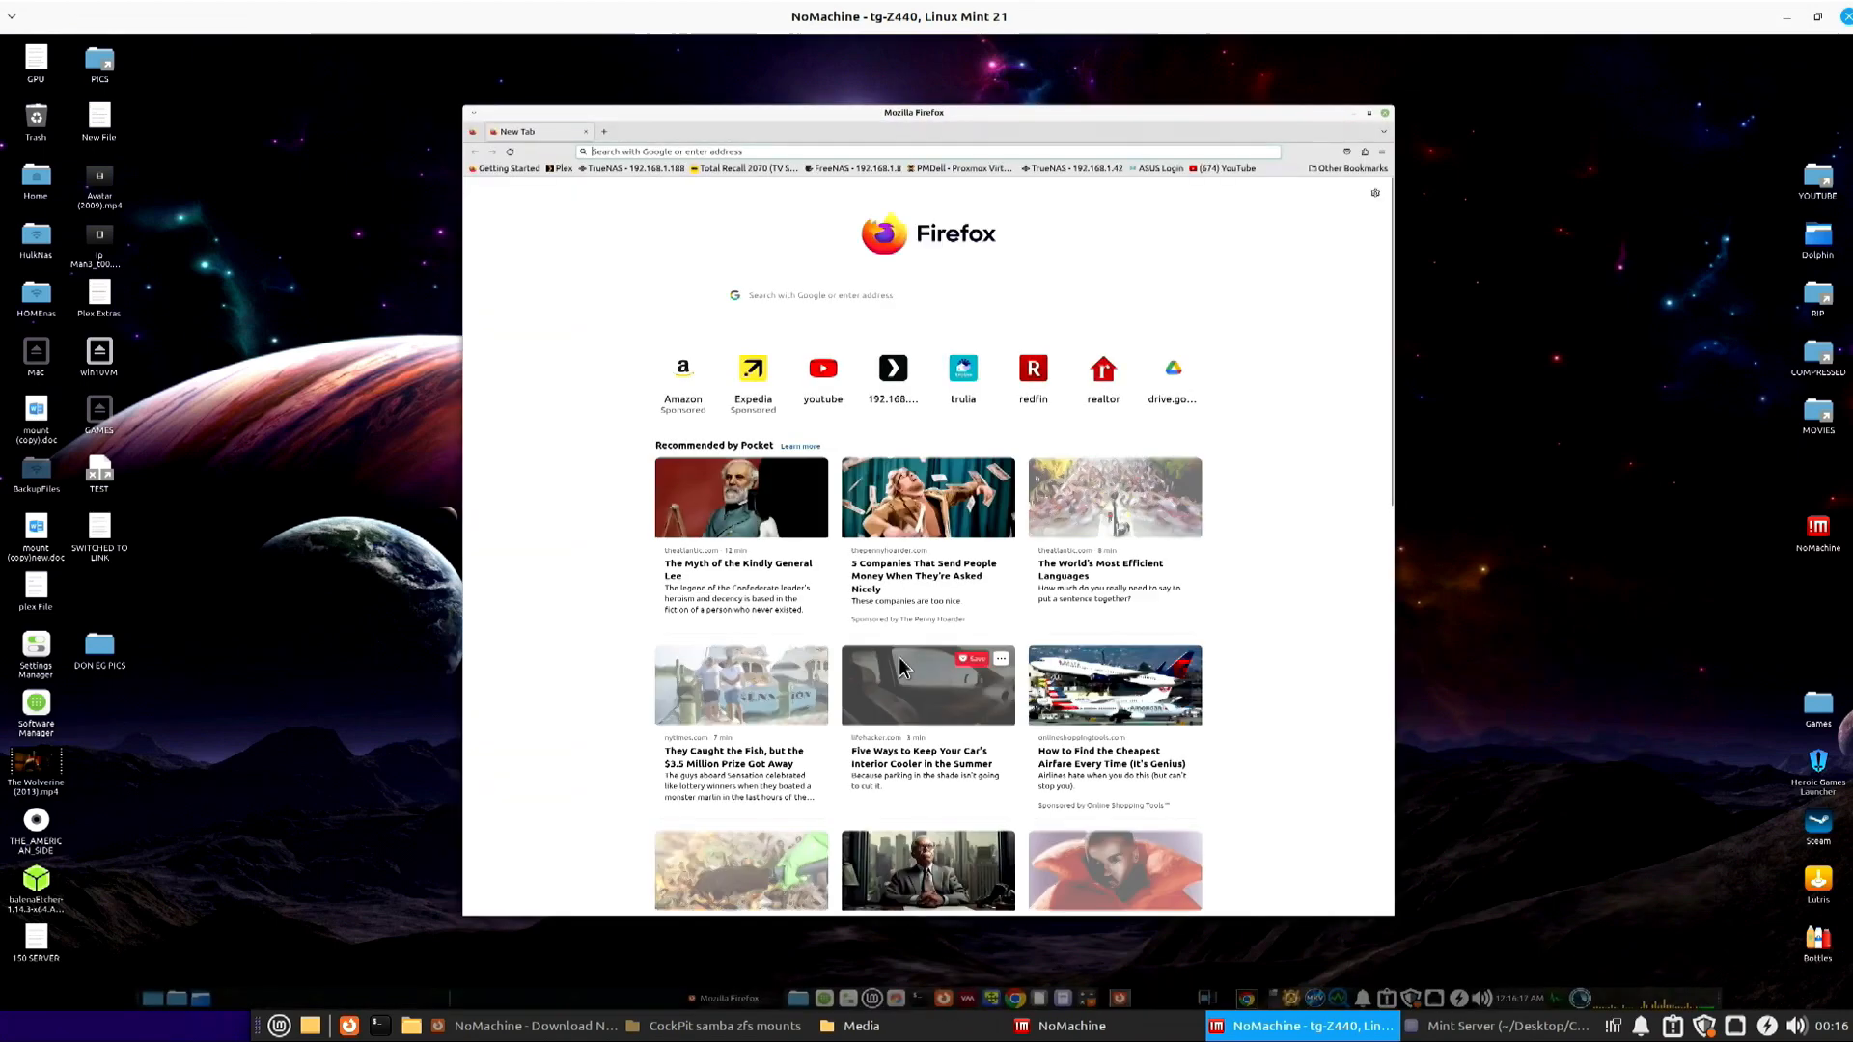
# Browse to the server's Cockpit page at 192.168.1.44:9090 in the remote Firefox window.
pyautogui.click(752, 151)
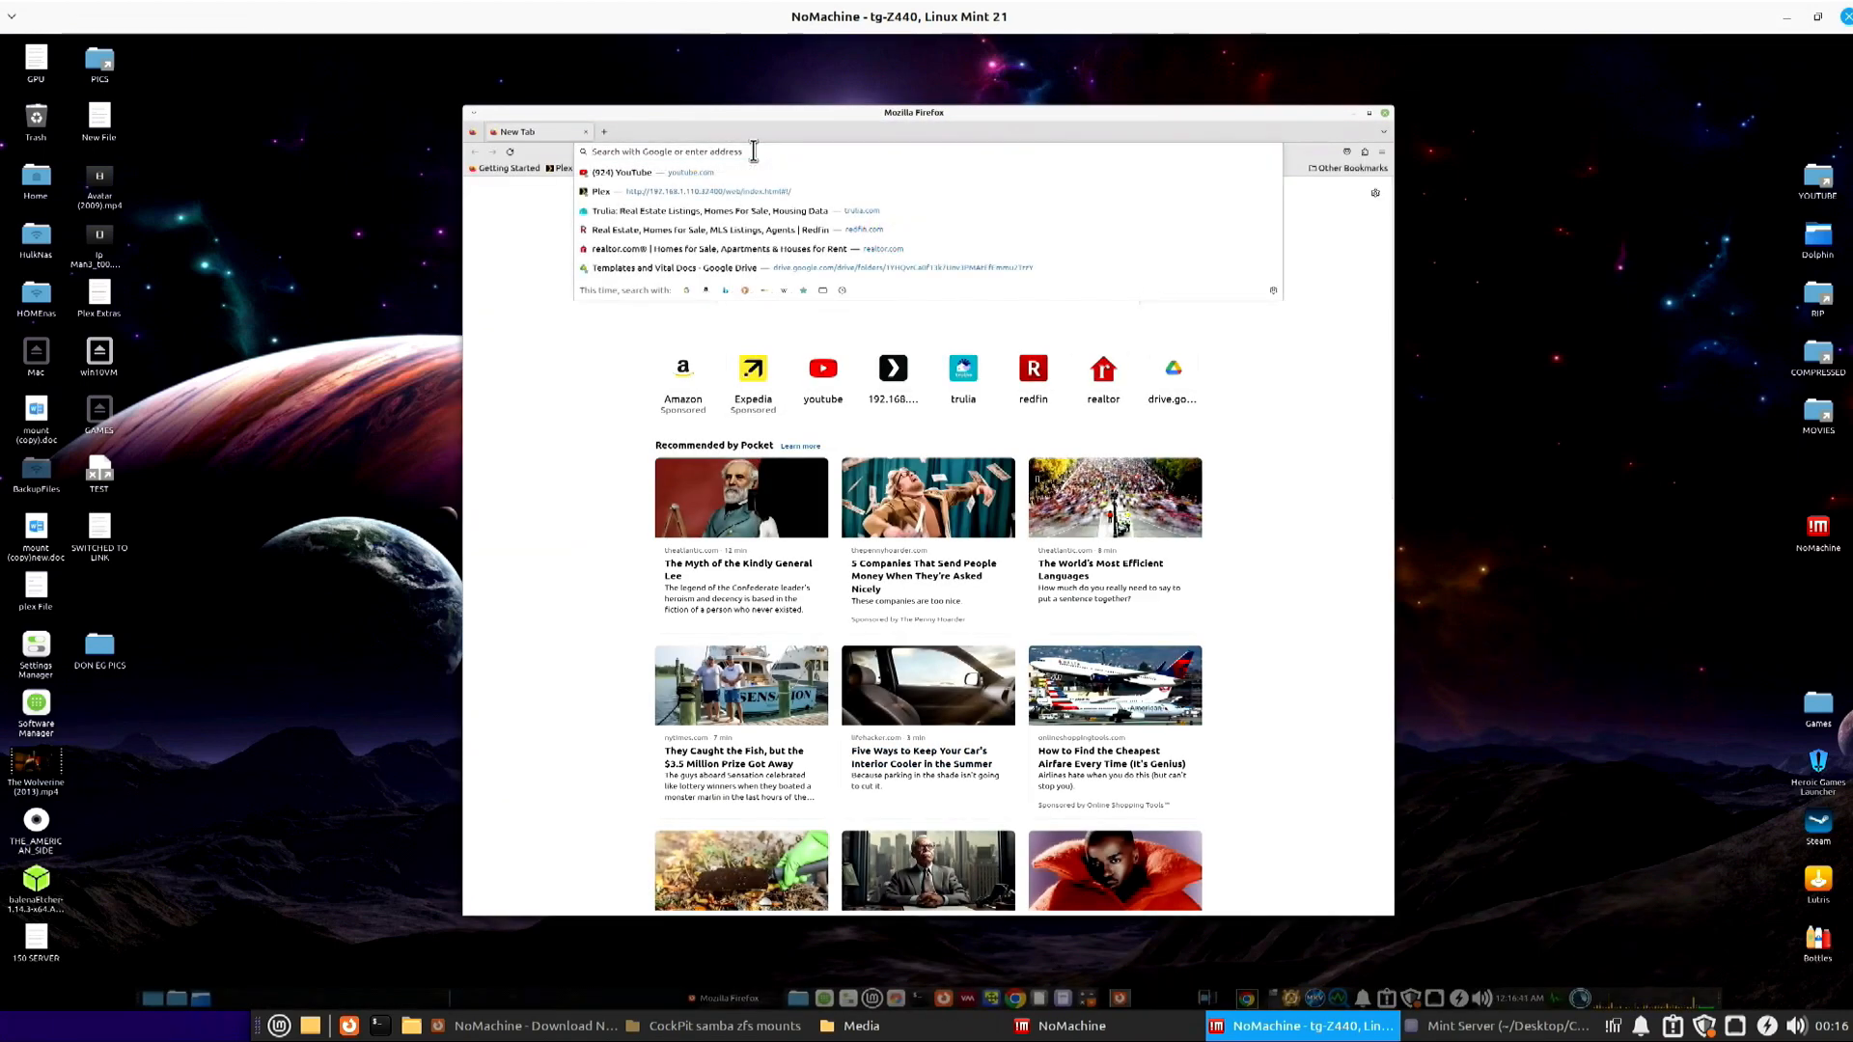
pyautogui.write('192.')
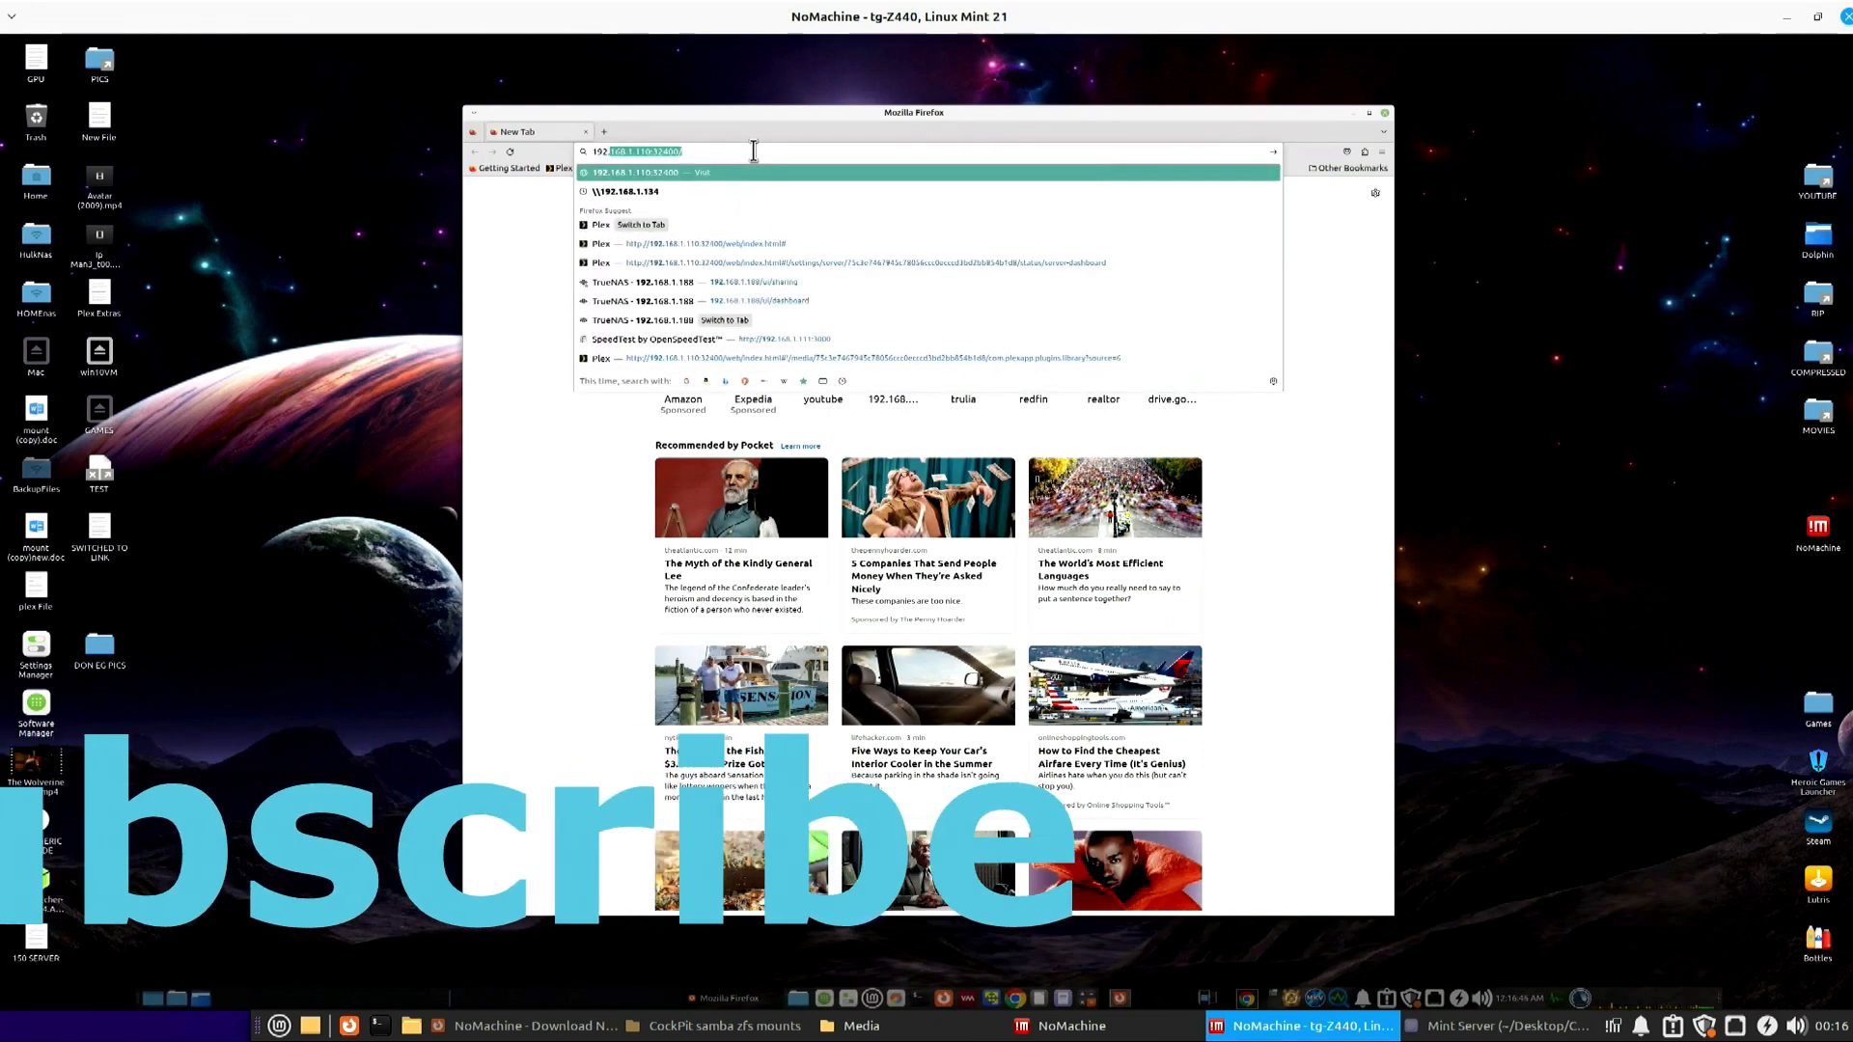
pyautogui.click(754, 151)
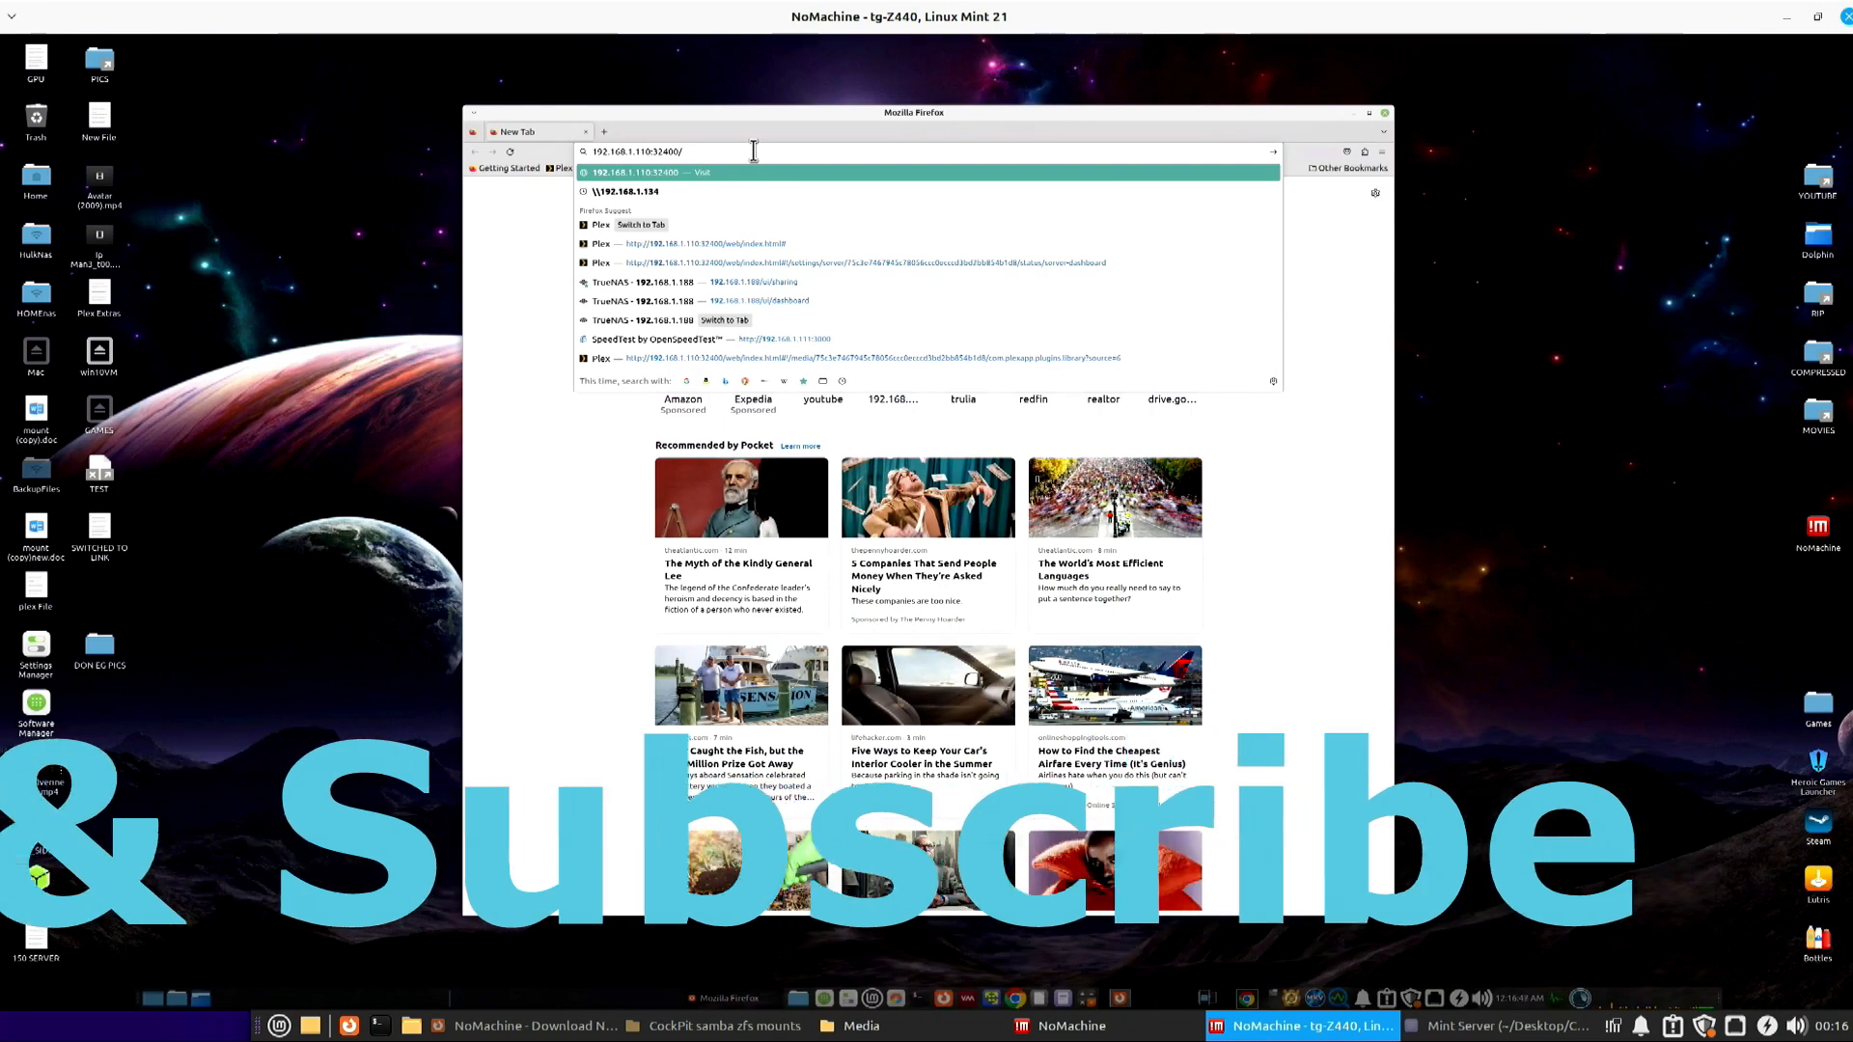
pyautogui.press('BackSpace')
pyautogui.press('BackSpace')
pyautogui.press('BackSpace')
pyautogui.press('BackSpace')
pyautogui.press('BackSpace')
pyautogui.press('BackSpace')
pyautogui.press('BackSpace')
pyautogui.press('BackSpace')
pyautogui.press('BackSpace')
pyautogui.press('BackSpace')
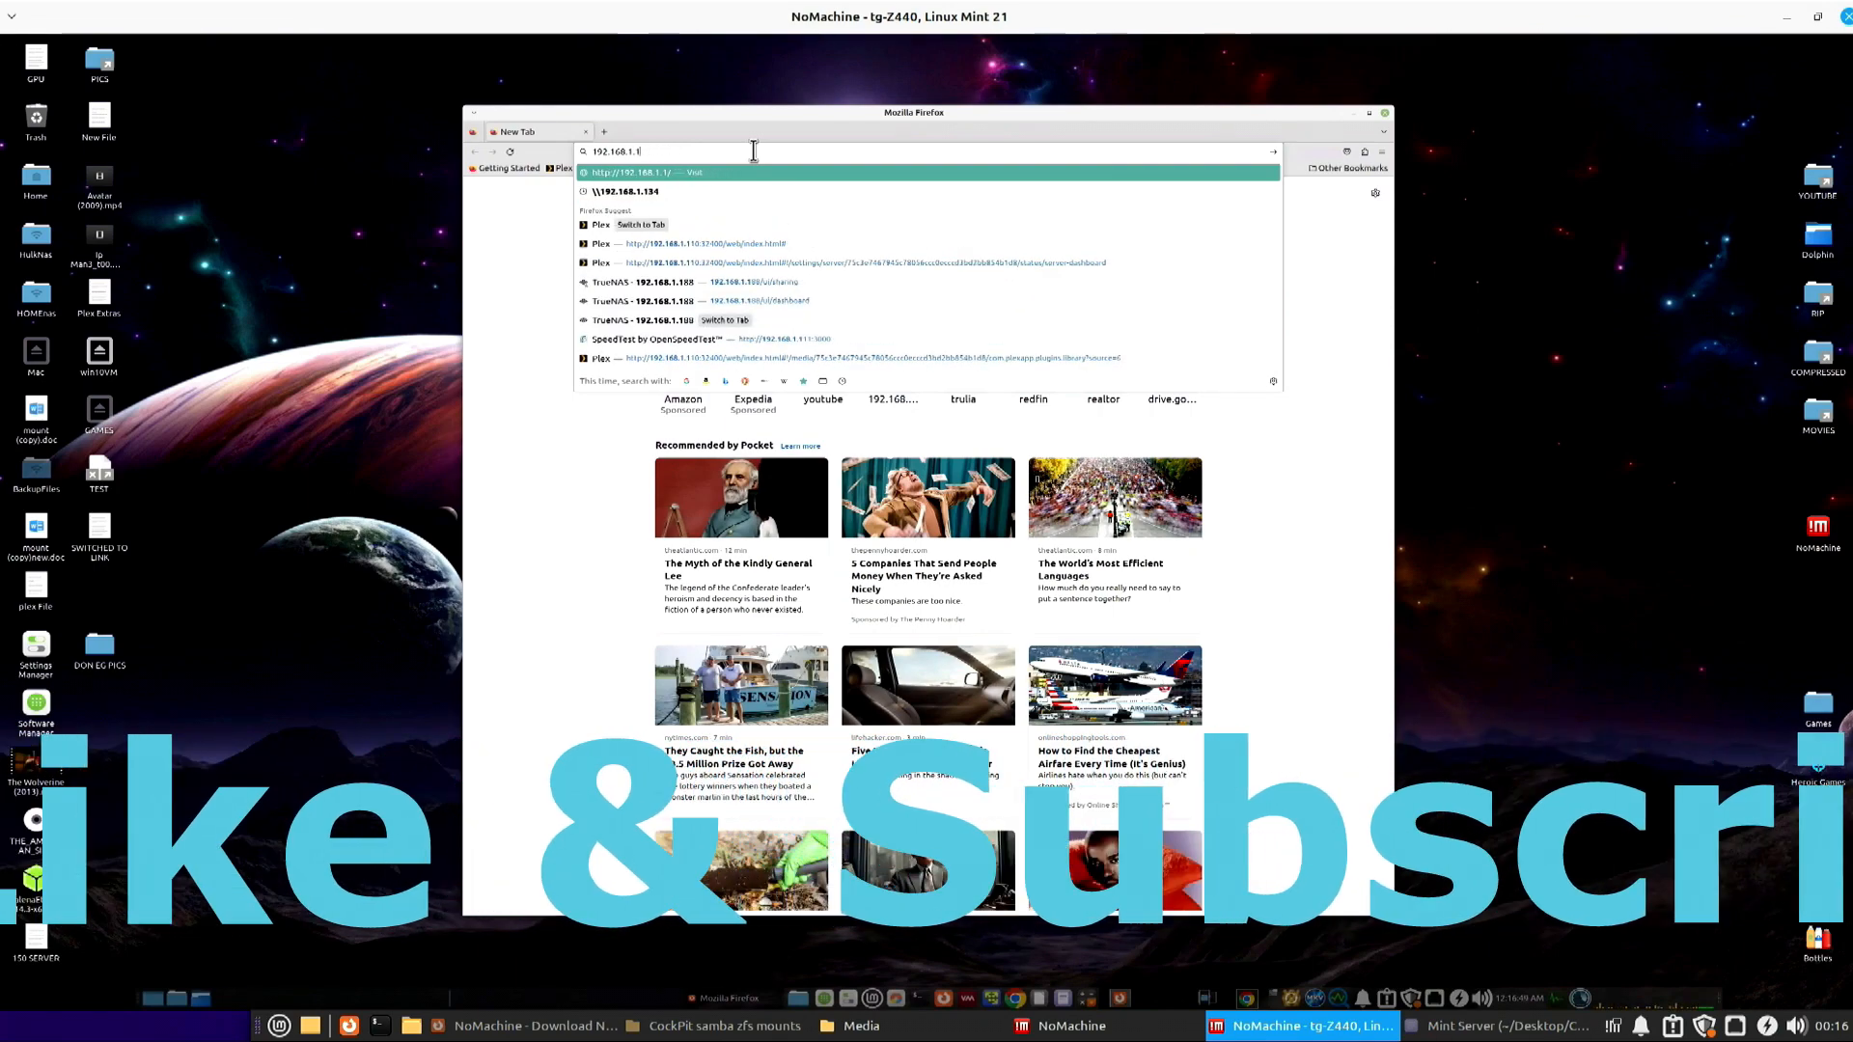
pyautogui.write('44')
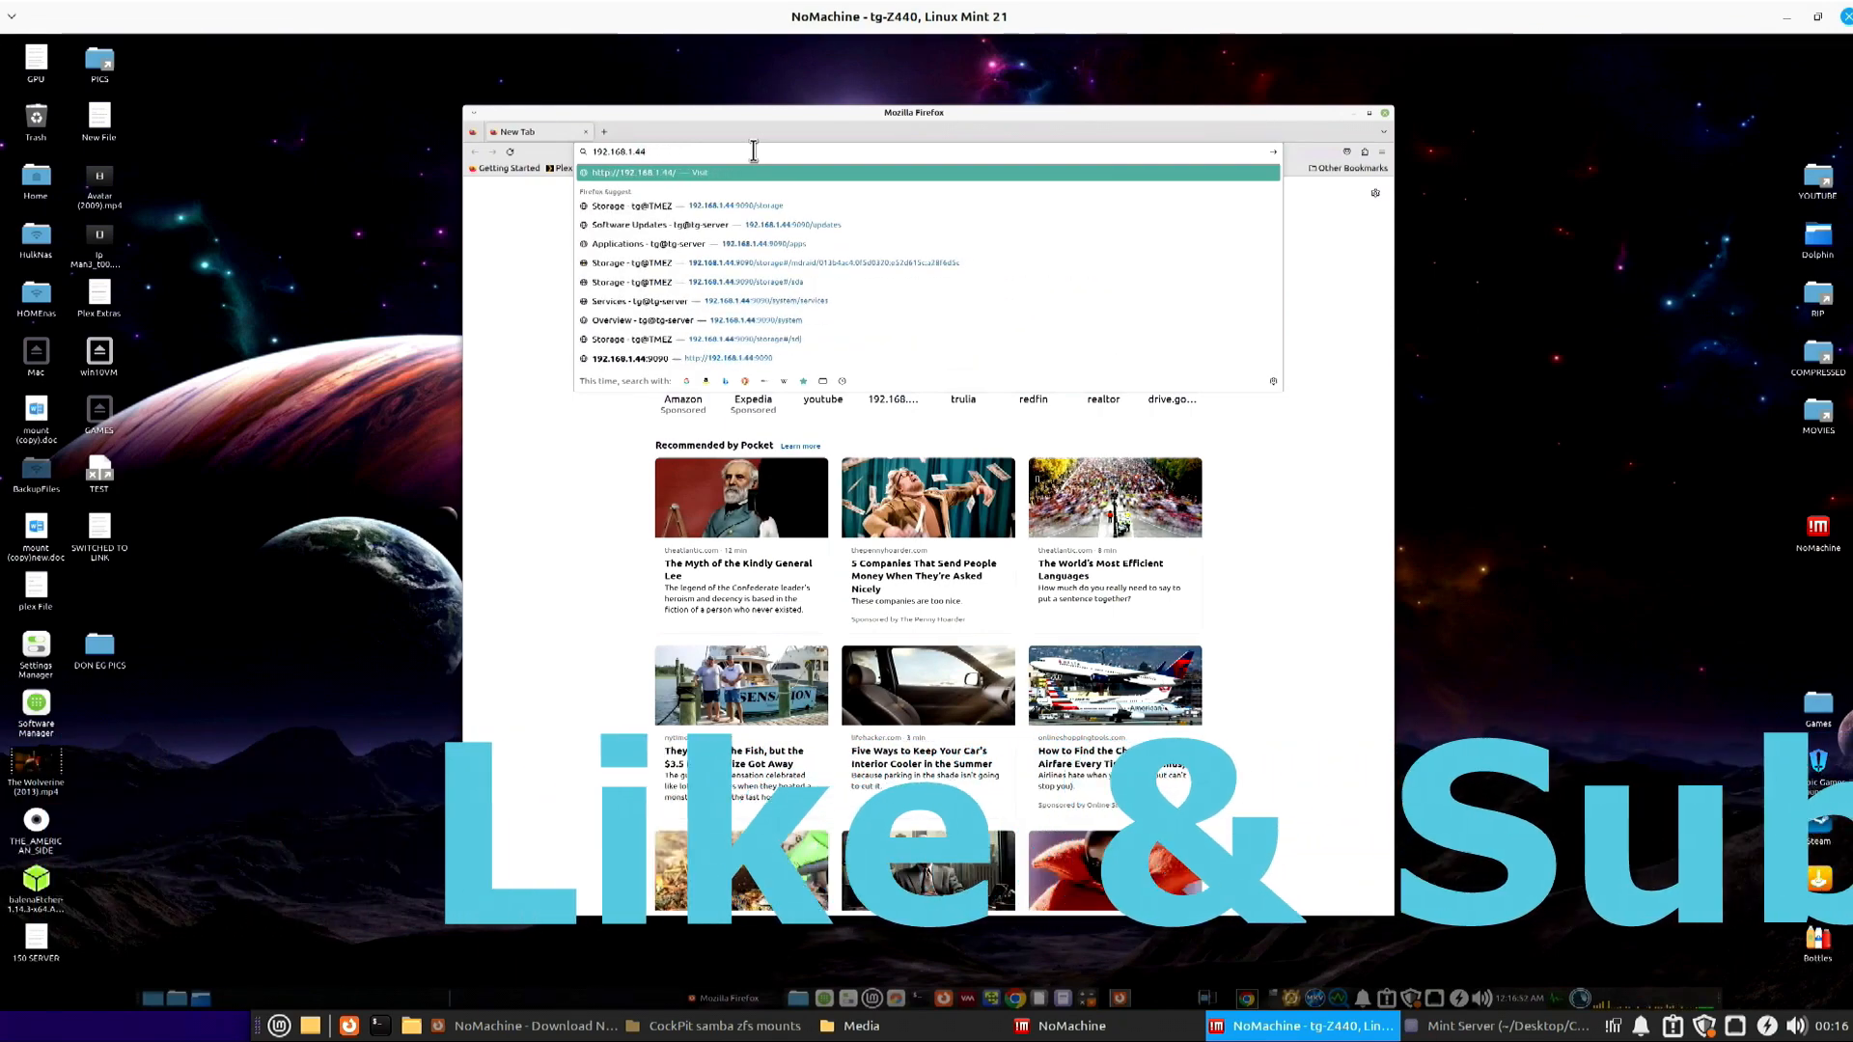
pyautogui.write(':')
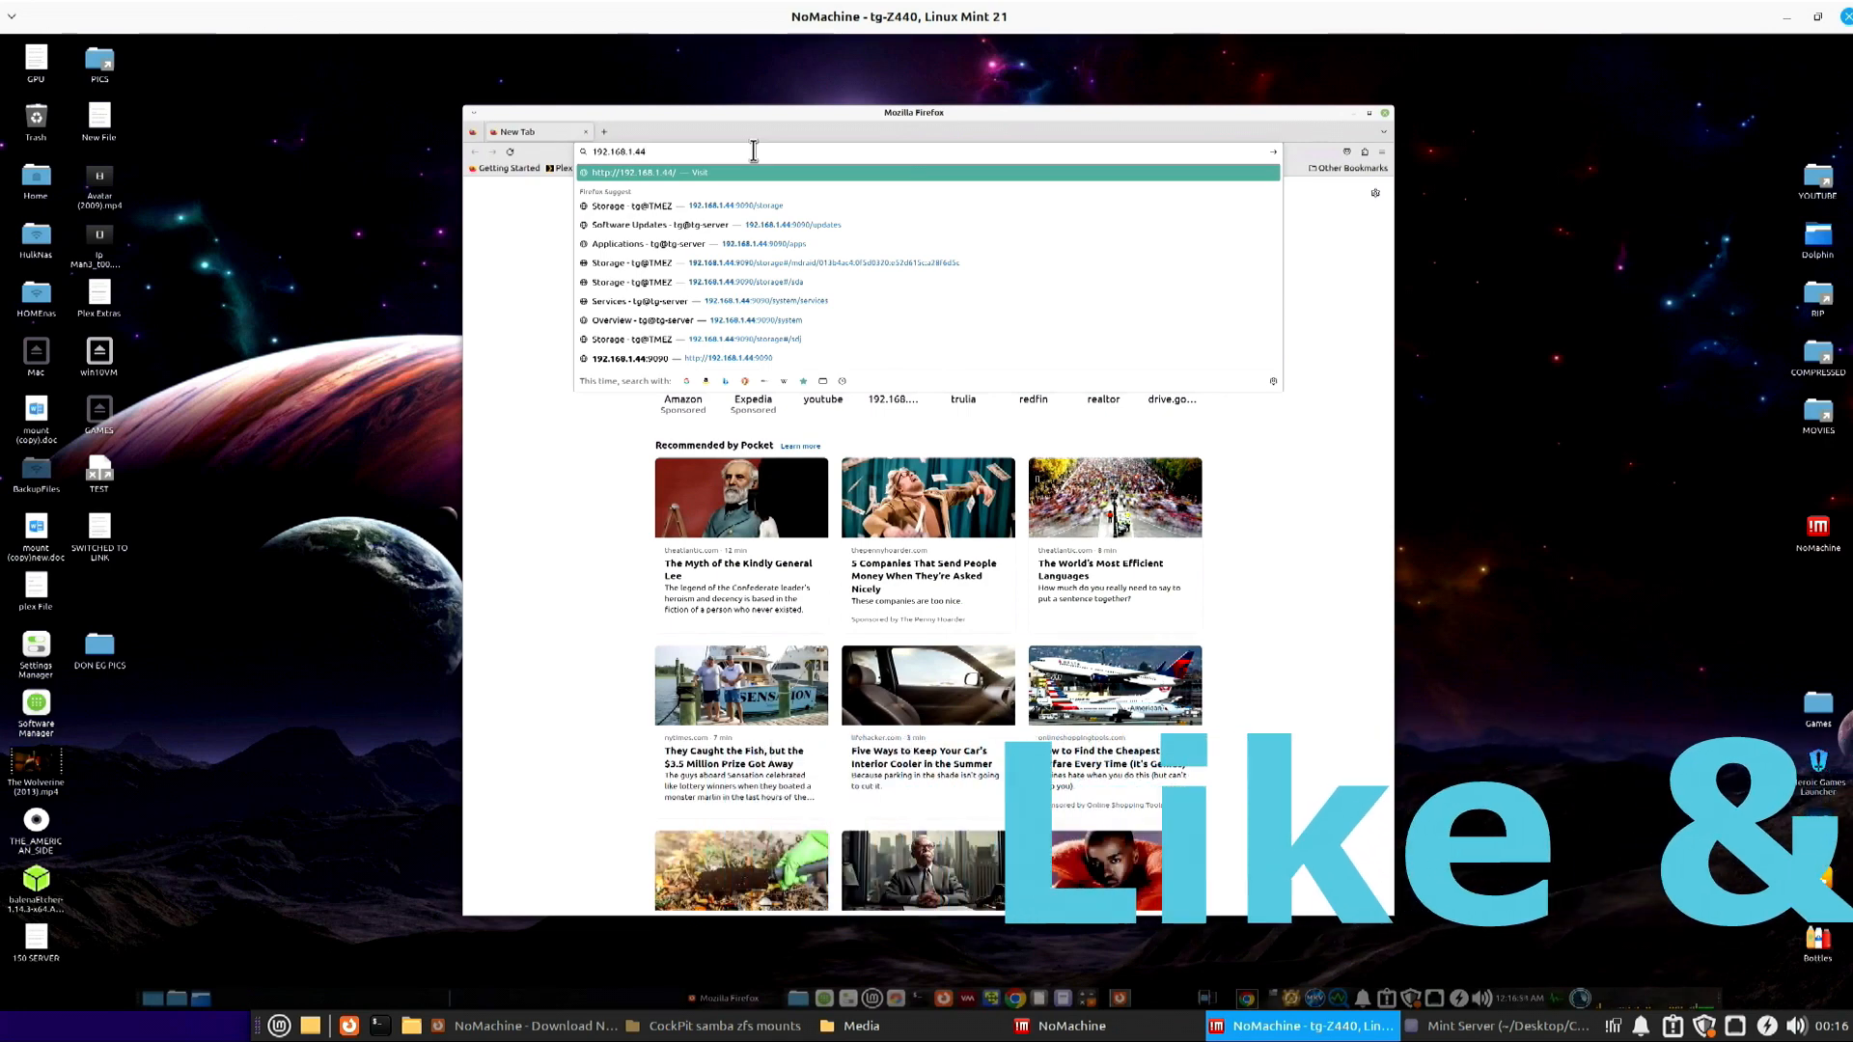
pyautogui.write('9096')
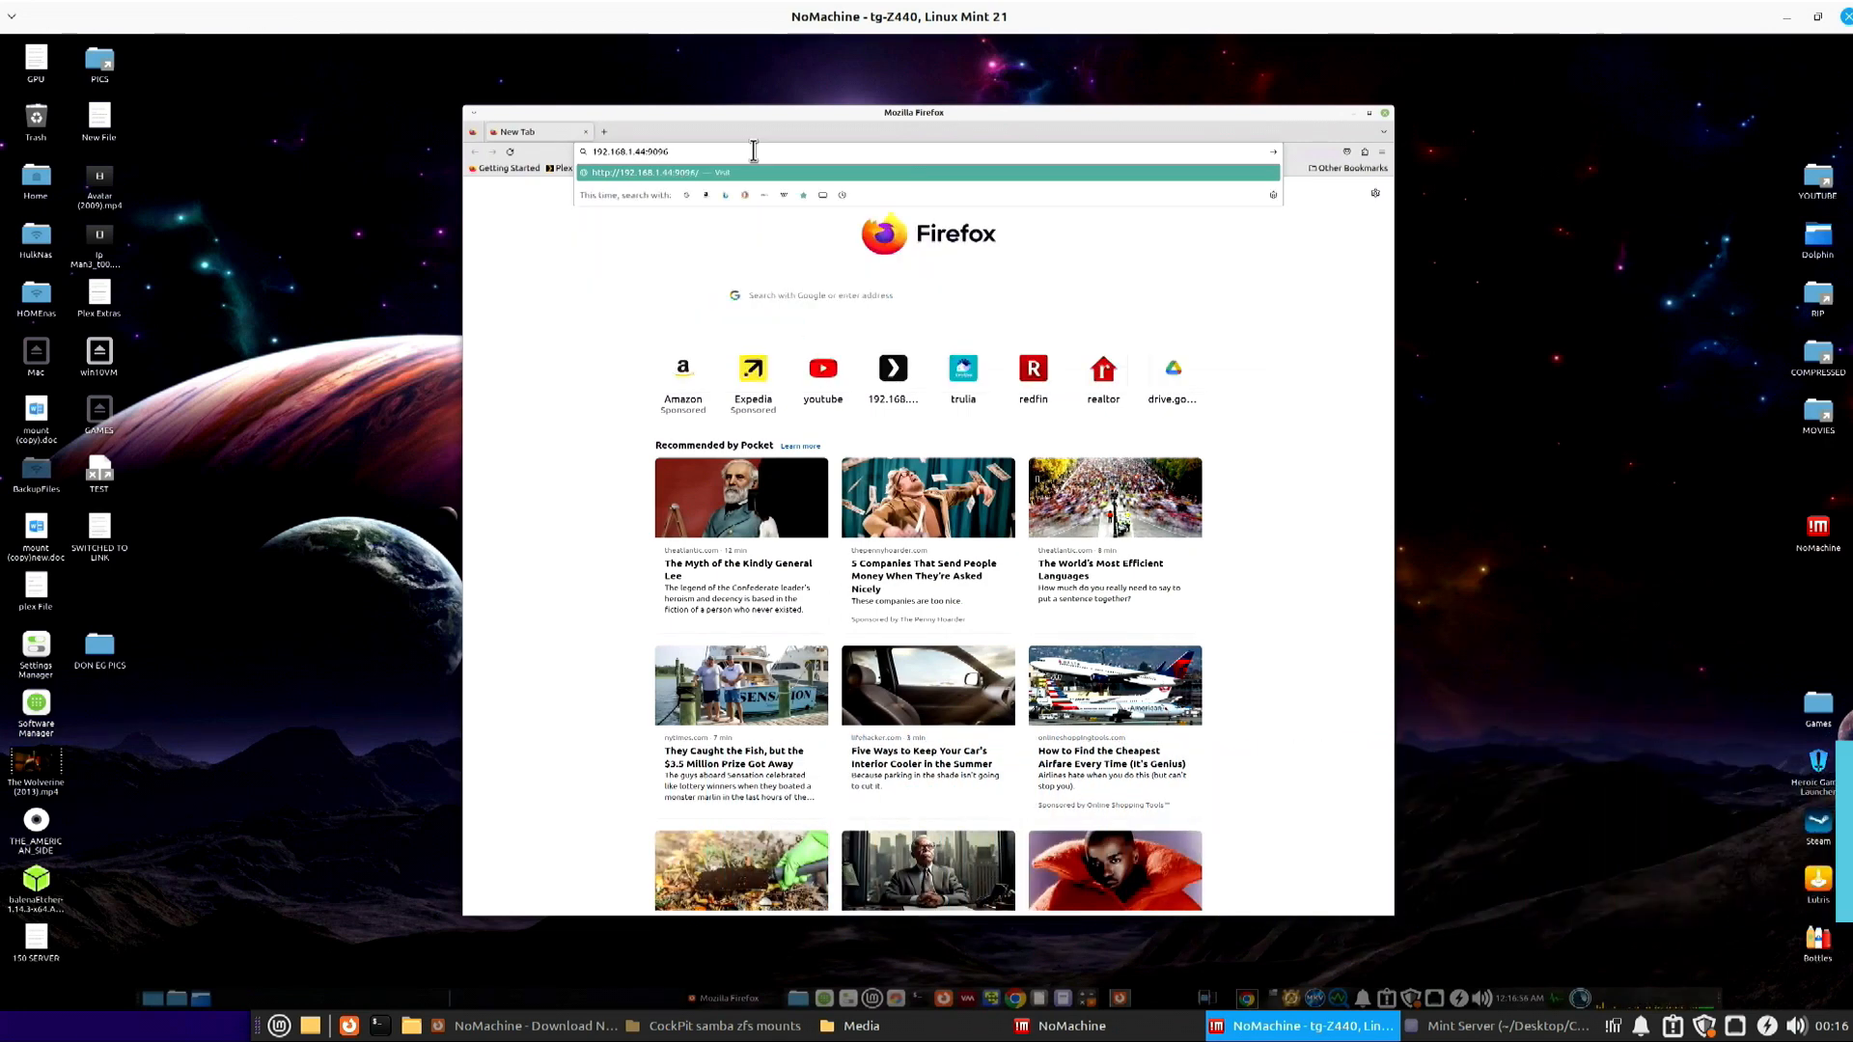
pyautogui.press('BackSpace')
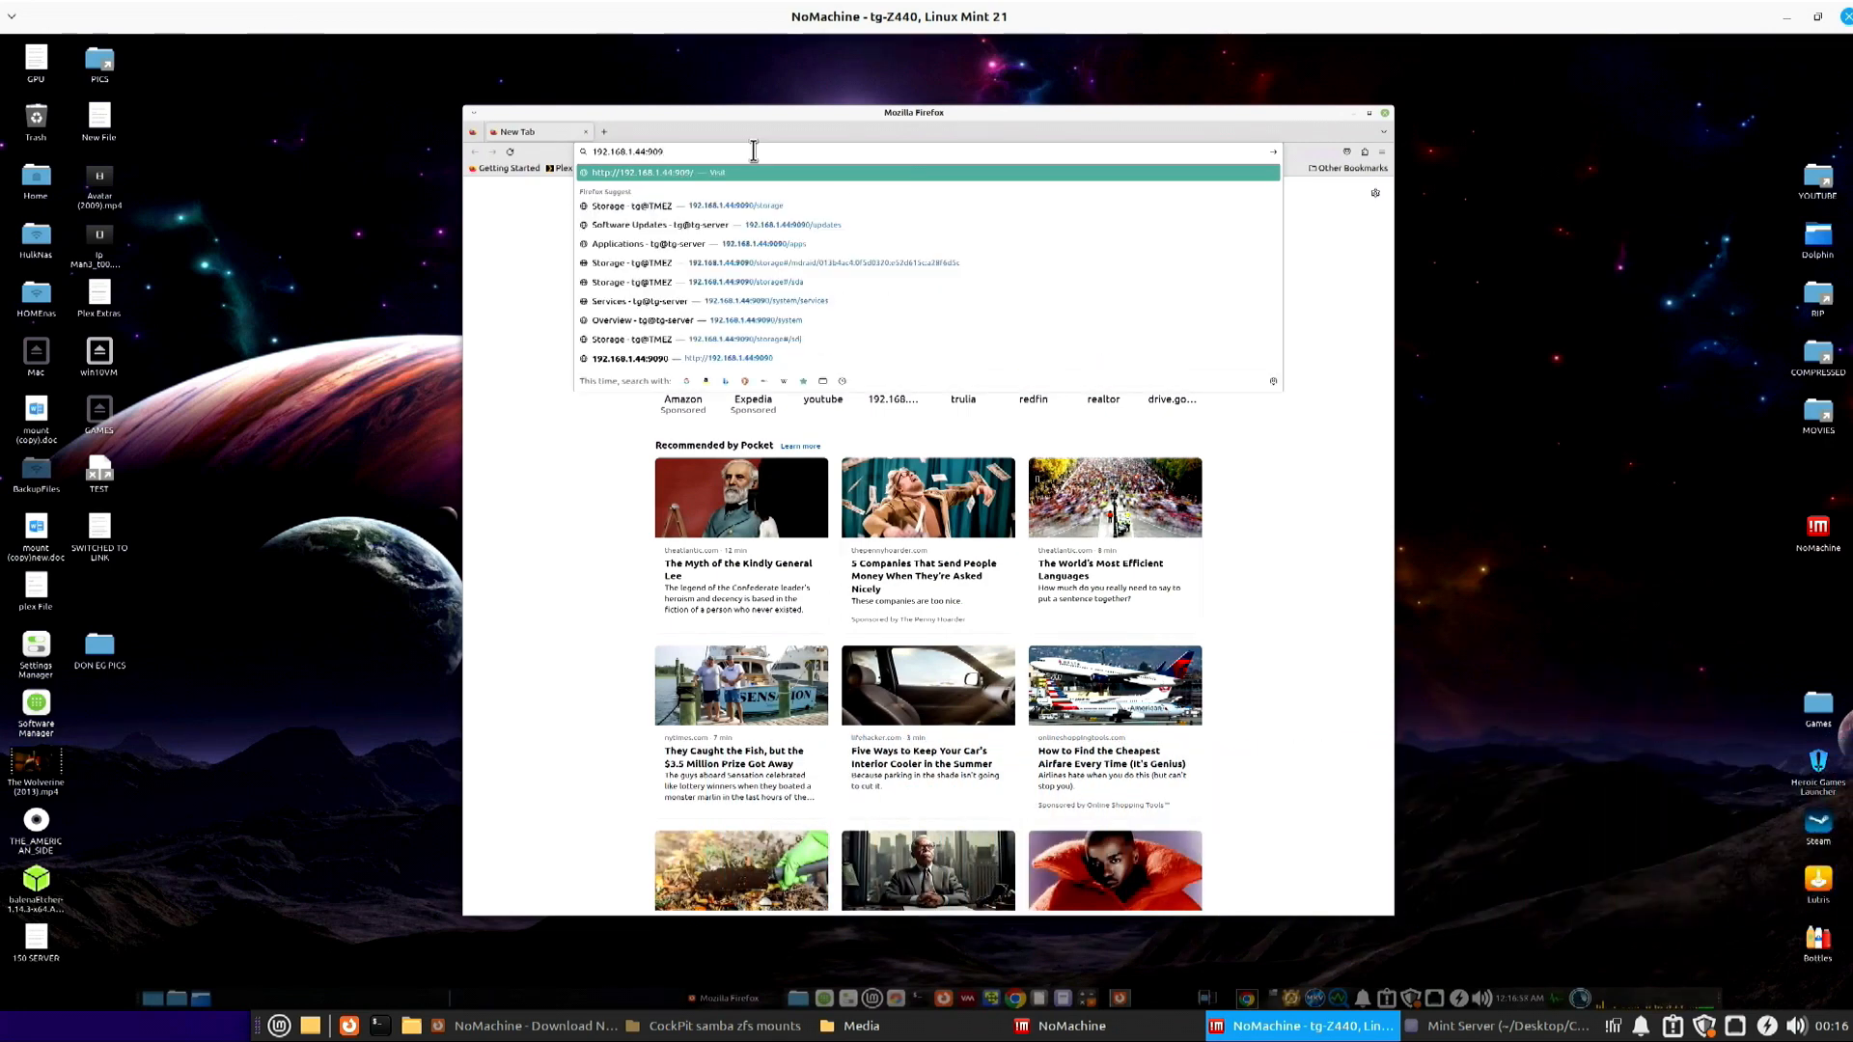
pyautogui.write('0')
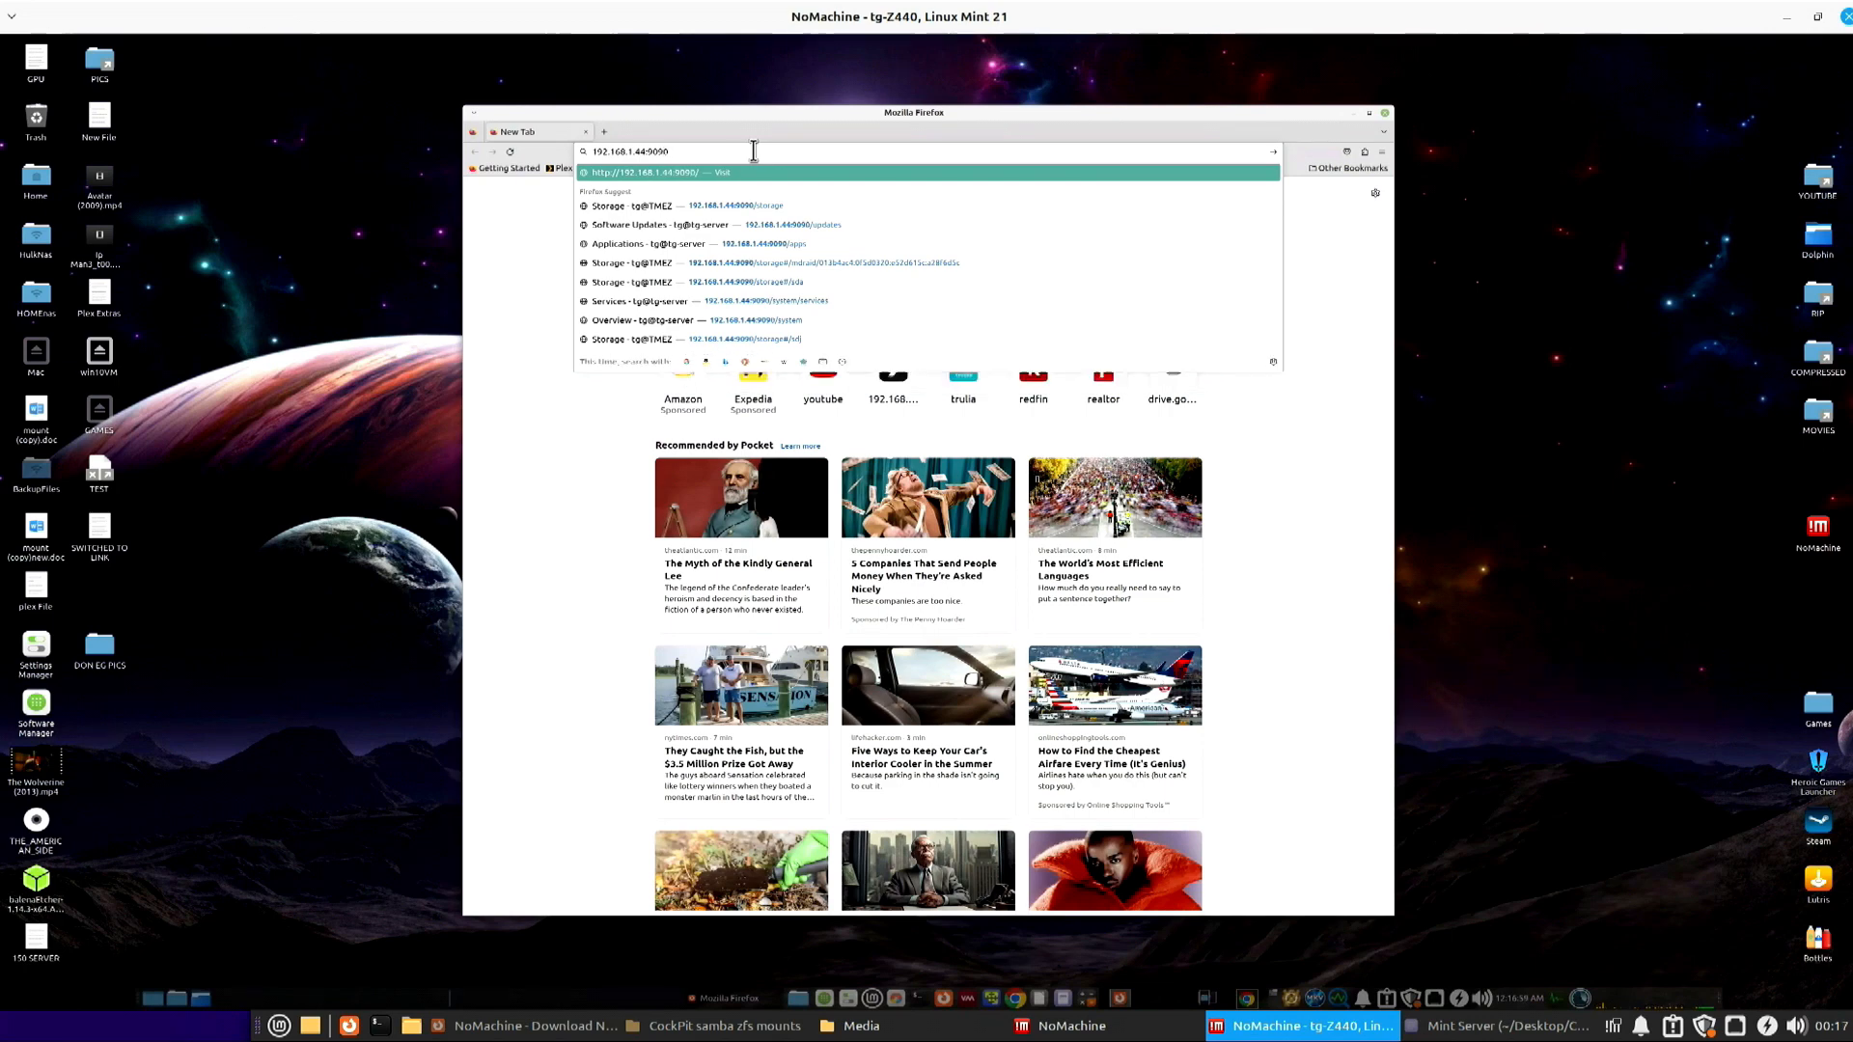
pyautogui.press('Return')
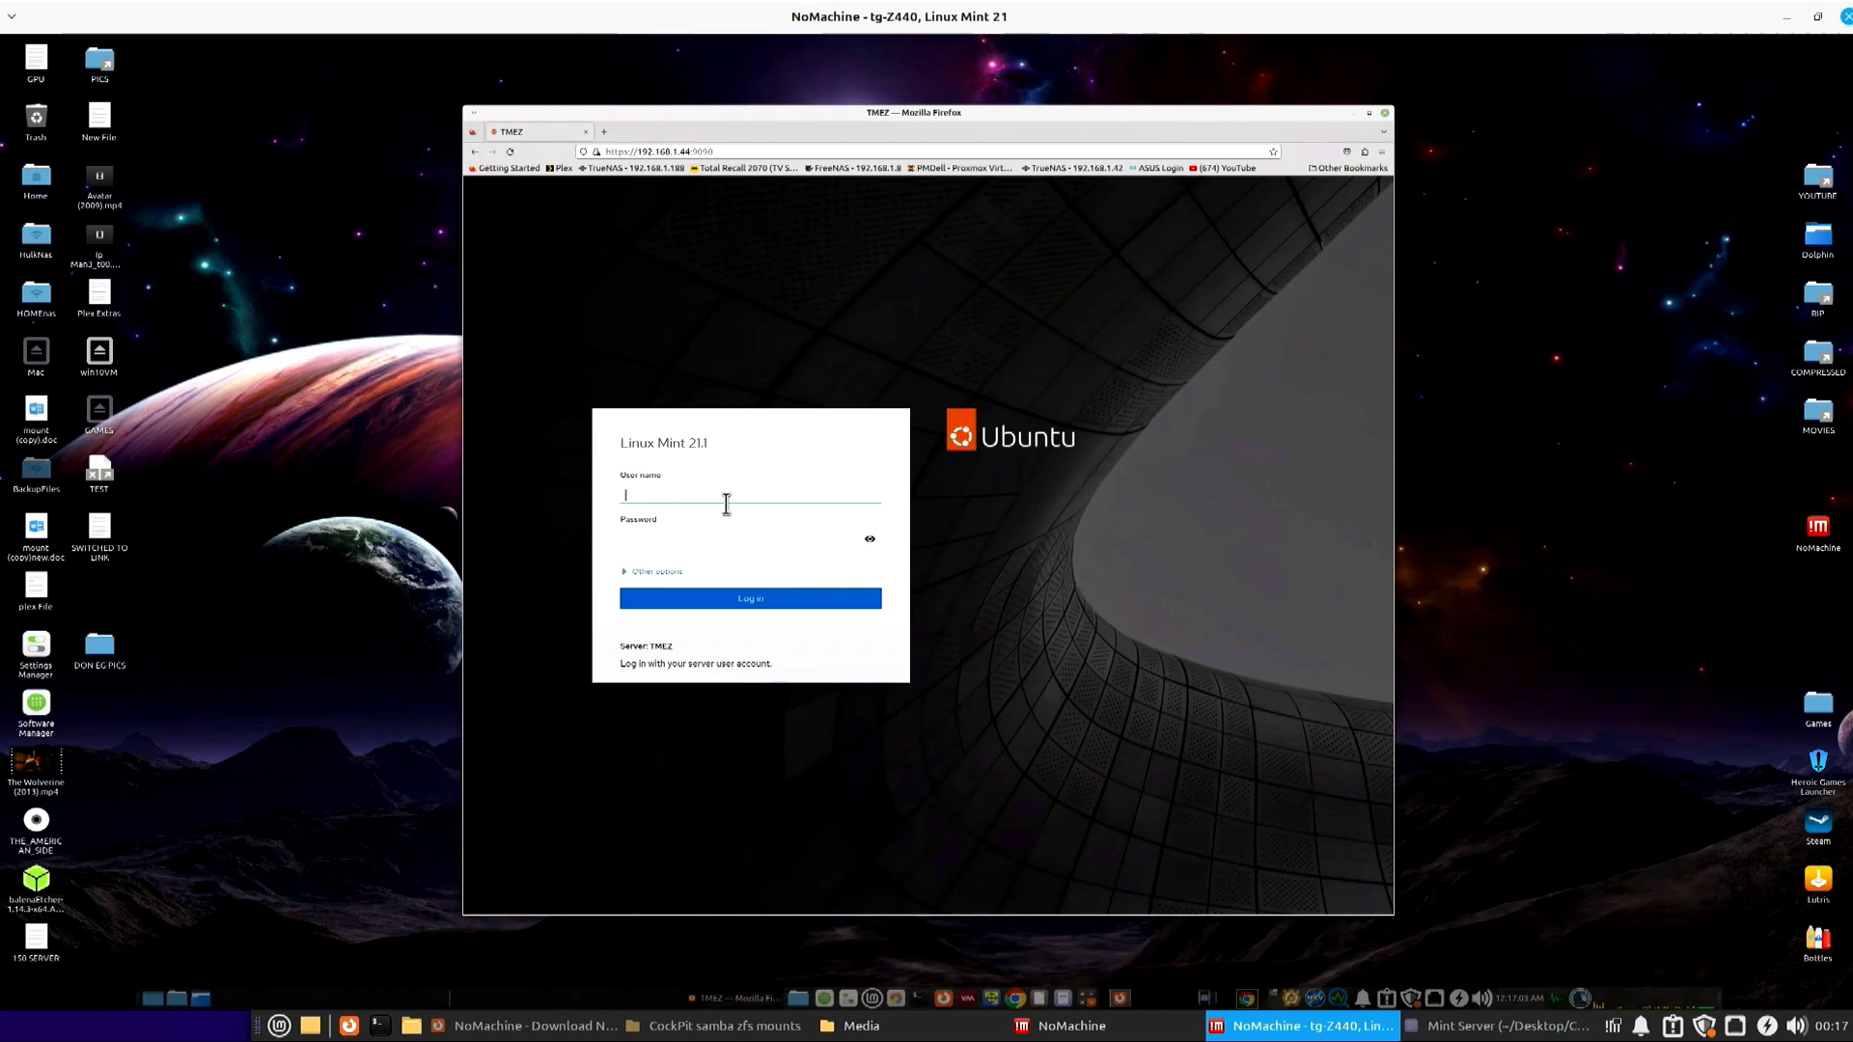
# Log in to Cockpit with the account username and password, and move the browser window up and left on the remote desktop.
pyautogui.write('tg')
pyautogui.press('Tab')
pyautogui.write('••')
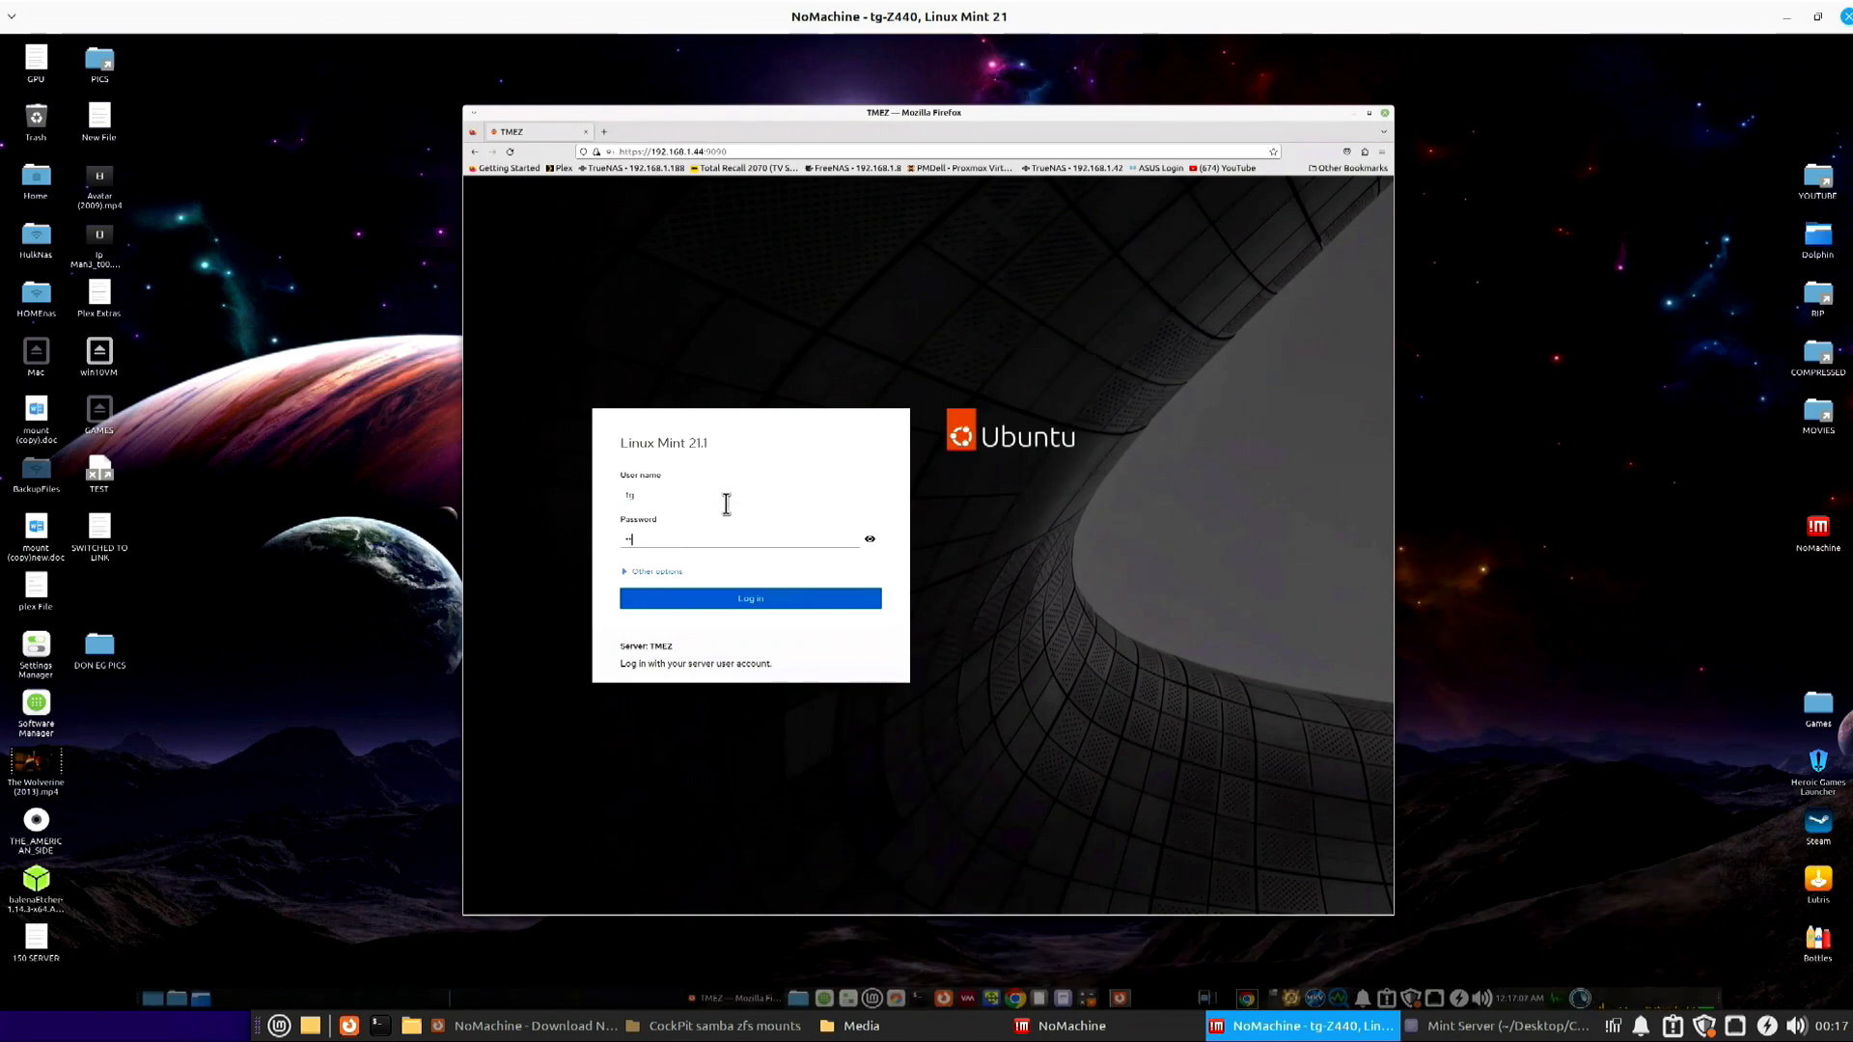
pyautogui.write('•••••')
pyautogui.press('Return')
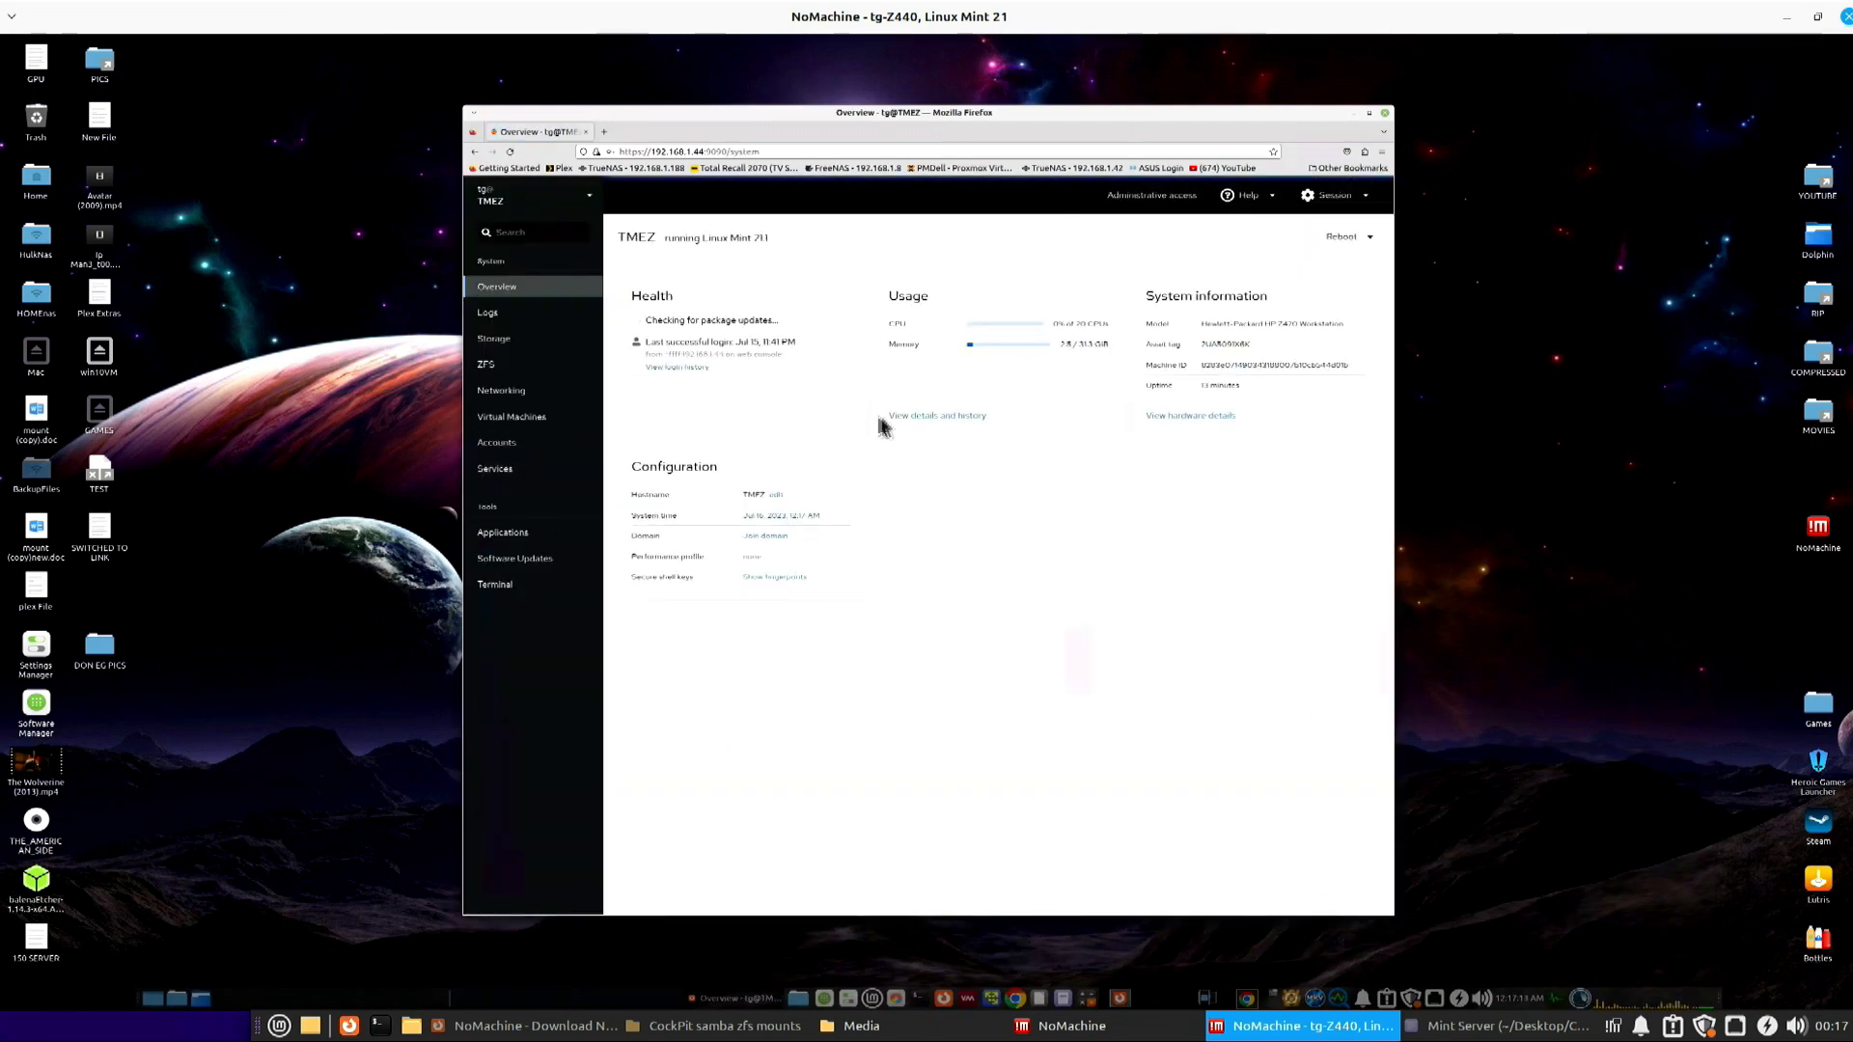
pyautogui.moveTo(798, 112); pyautogui.dragTo(662, 57)
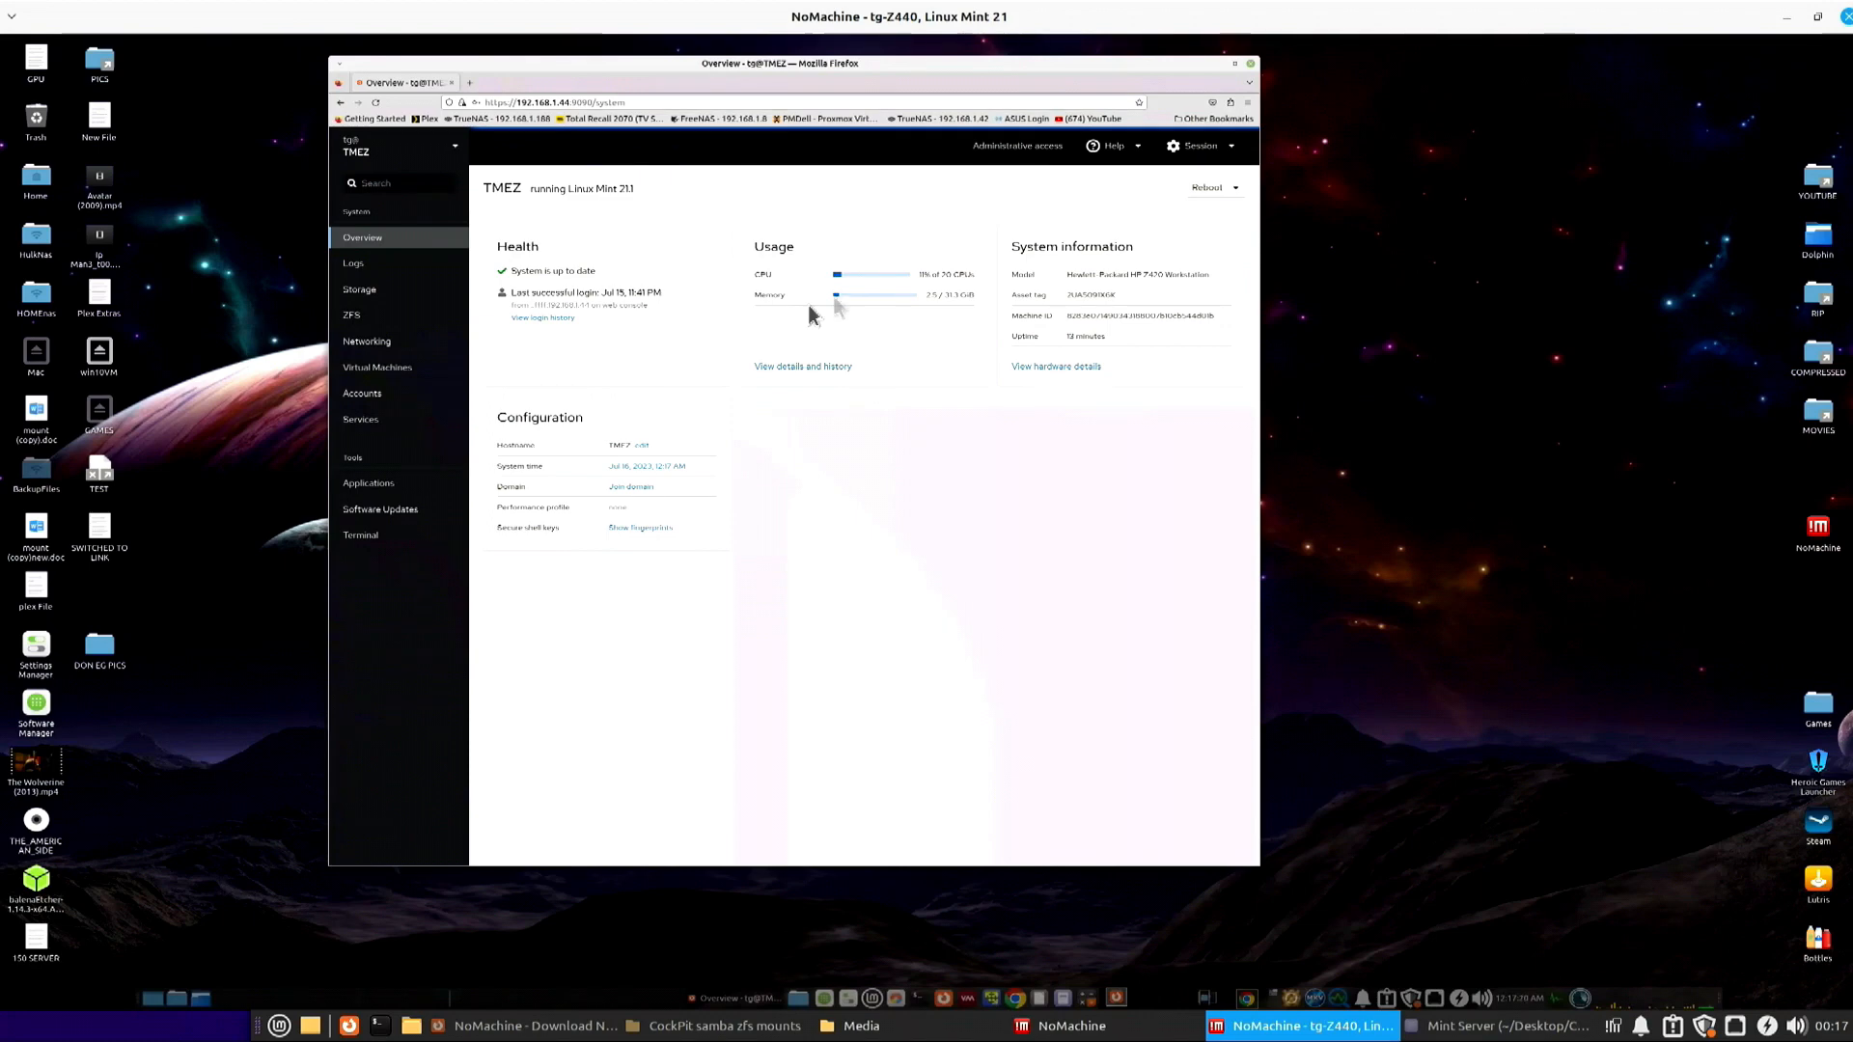
# Review Cockpit's ZFS storage pools and virtual machines, and expand the Store pool to examine its file systems.
pyautogui.click(375, 316)
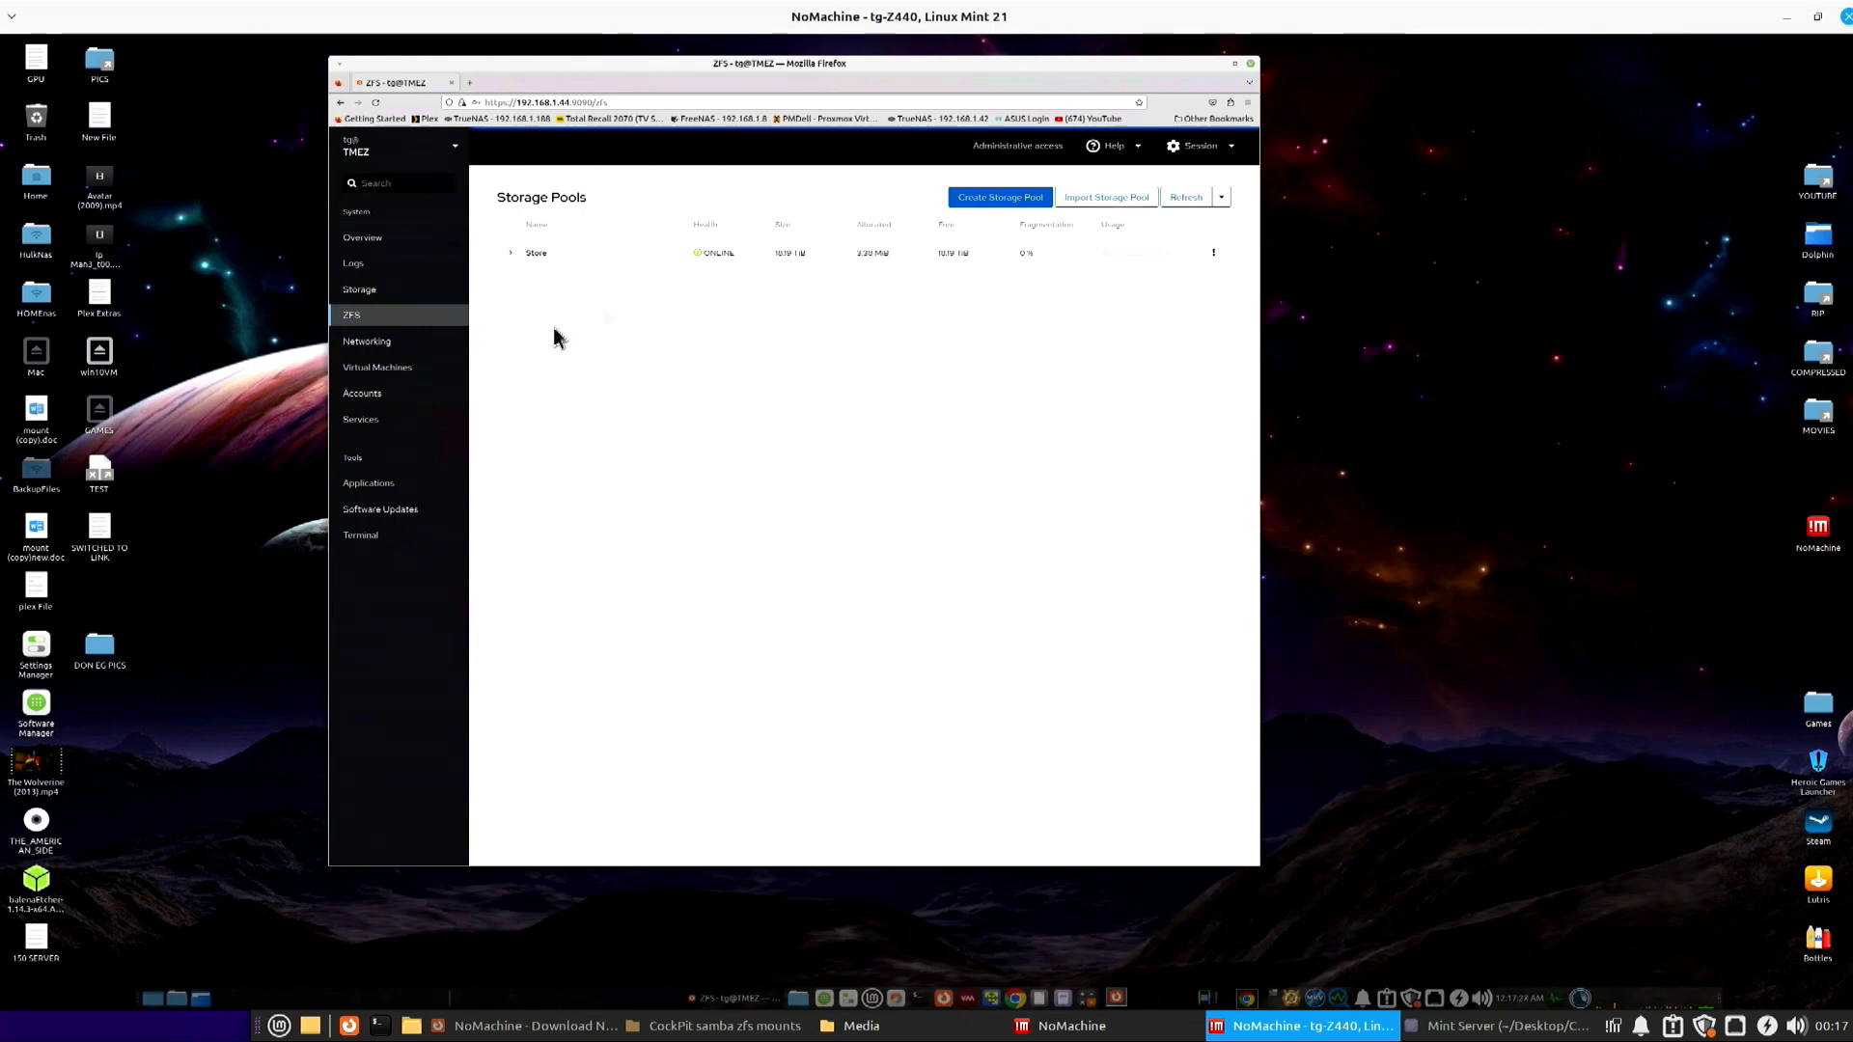
pyautogui.click(410, 368)
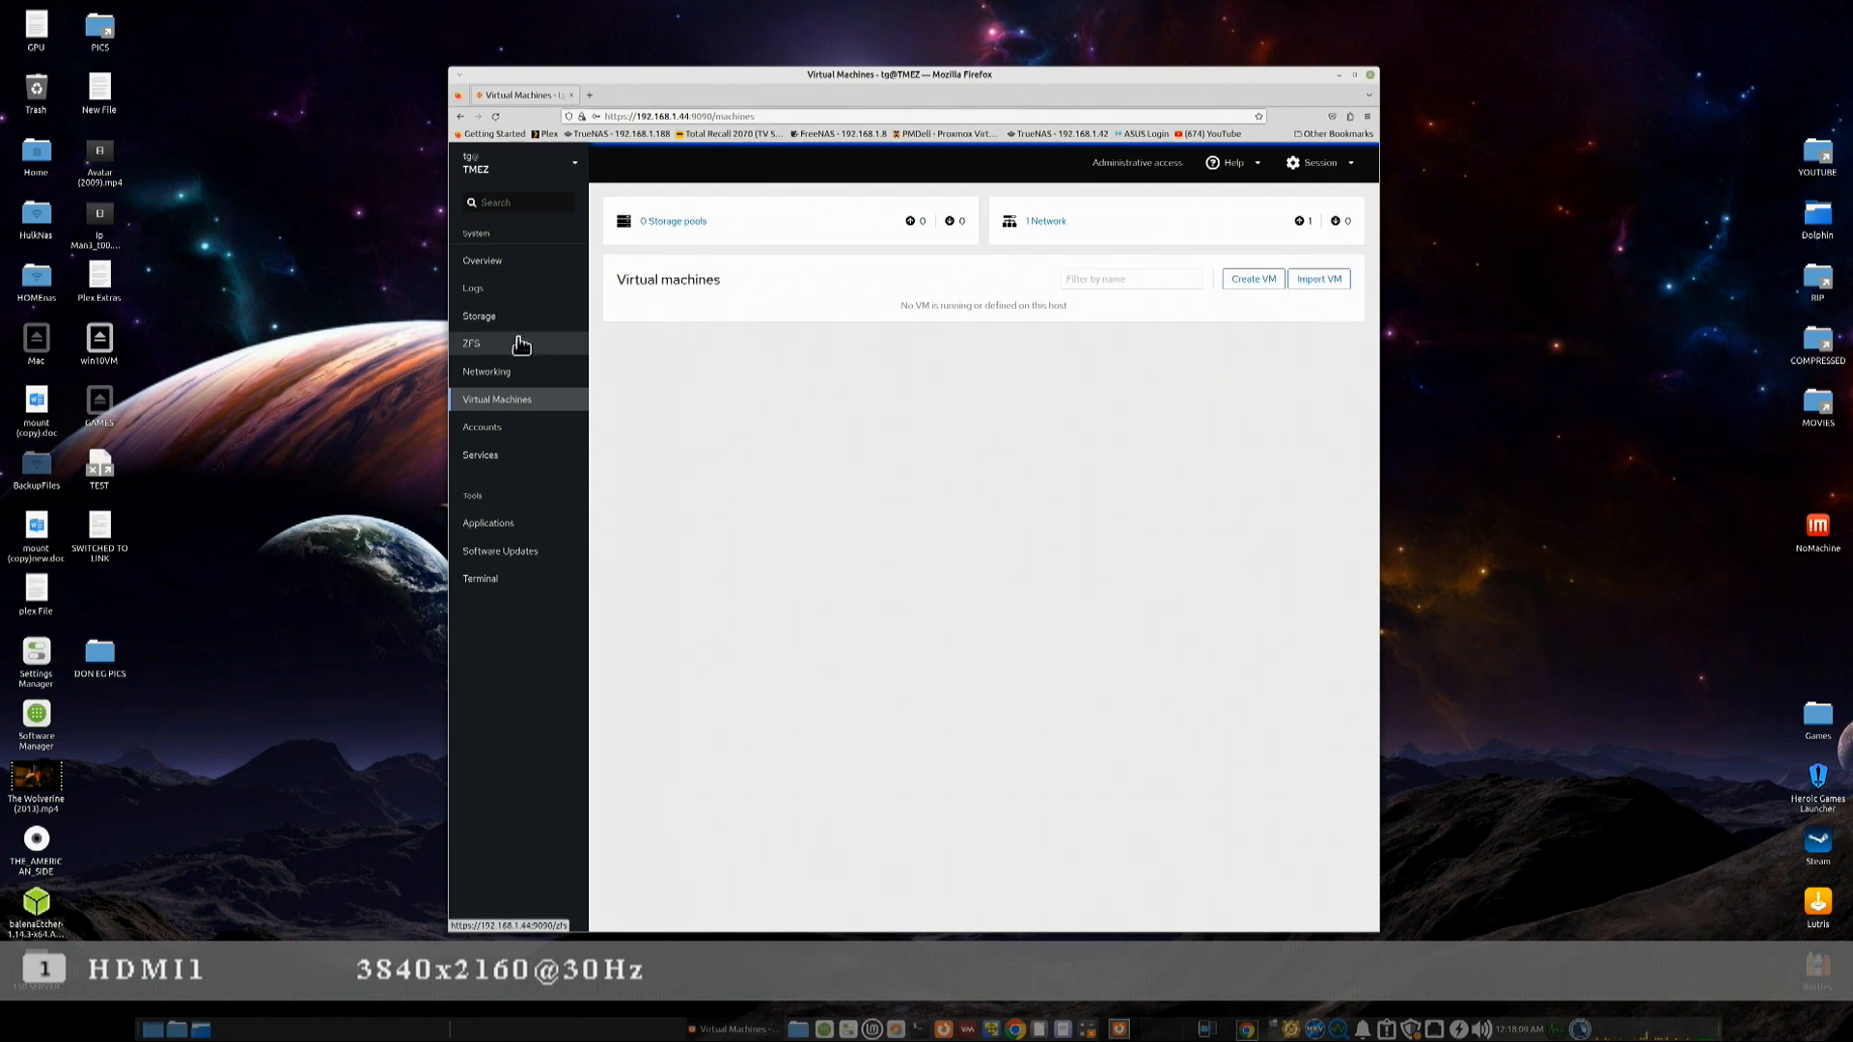
pyautogui.click(521, 345)
pyautogui.click(629, 278)
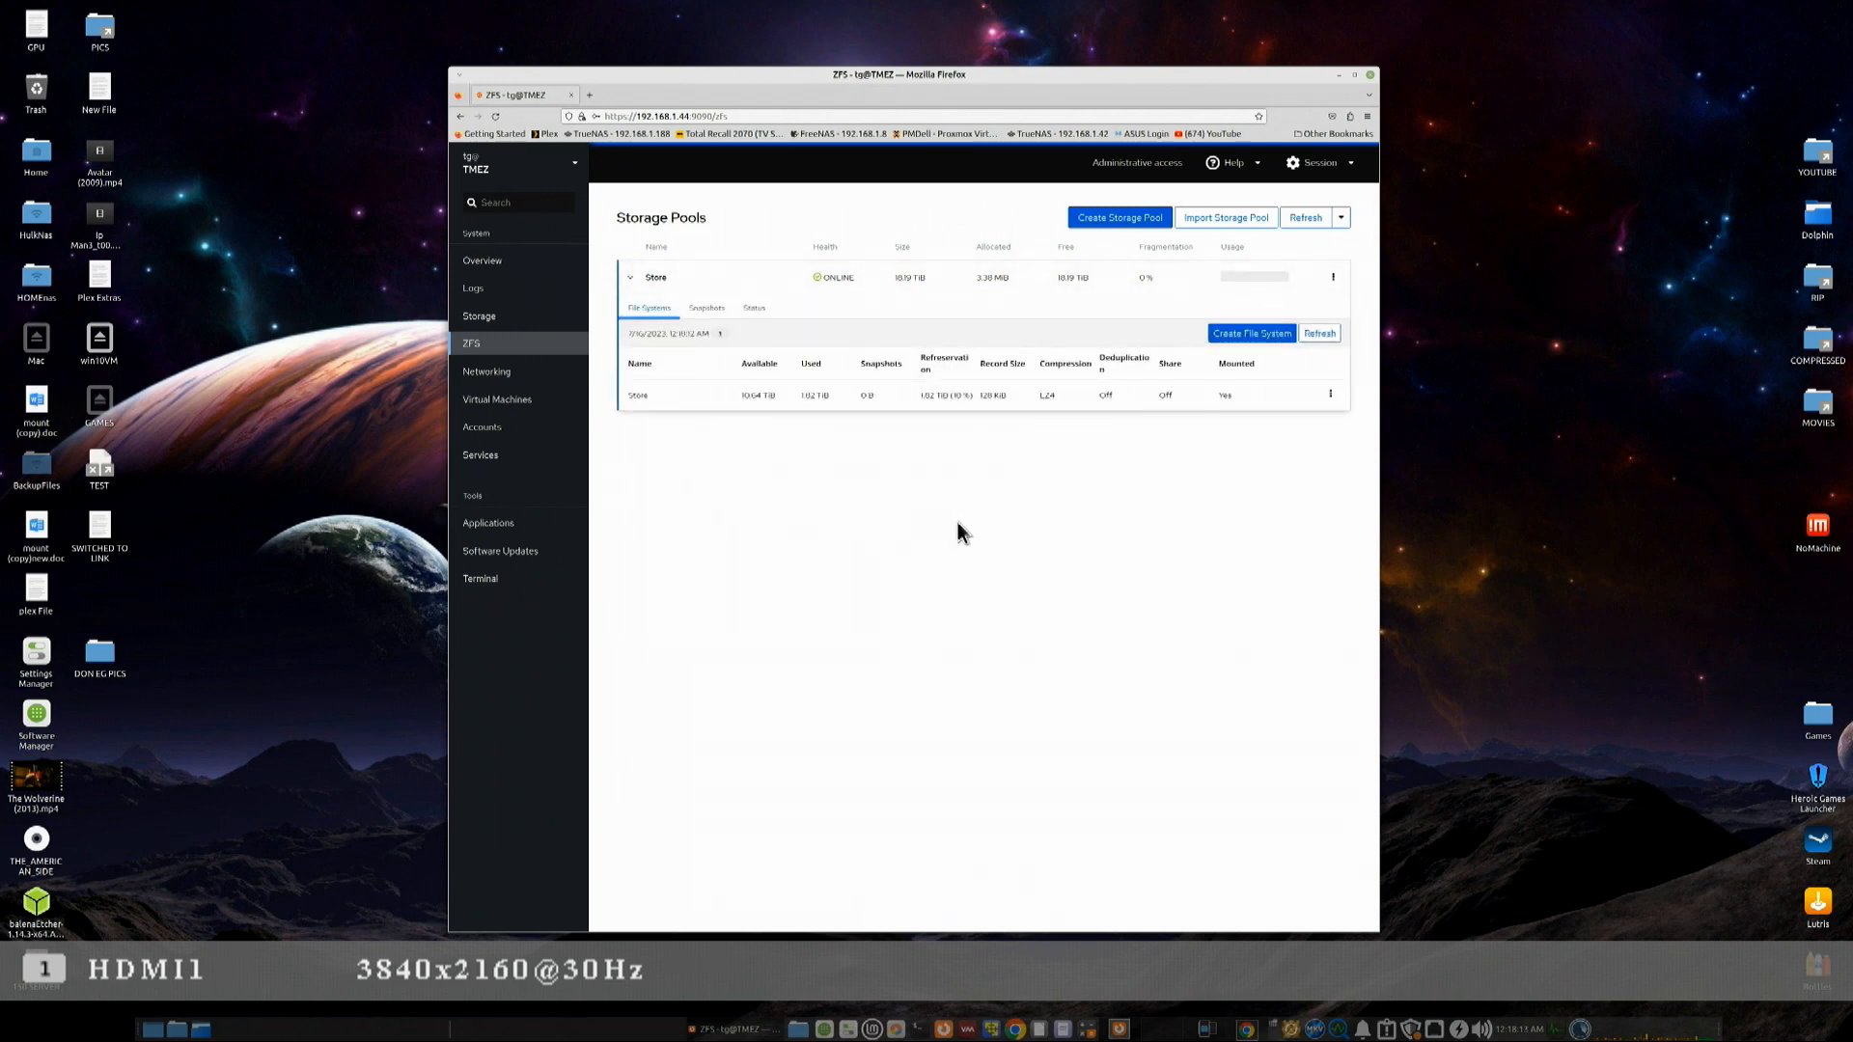
# Launch NoMachine on the tg-Z440 desktop and add a new connection named Server with the server's IP address as host.
pyautogui.doubleClick(1819, 532)
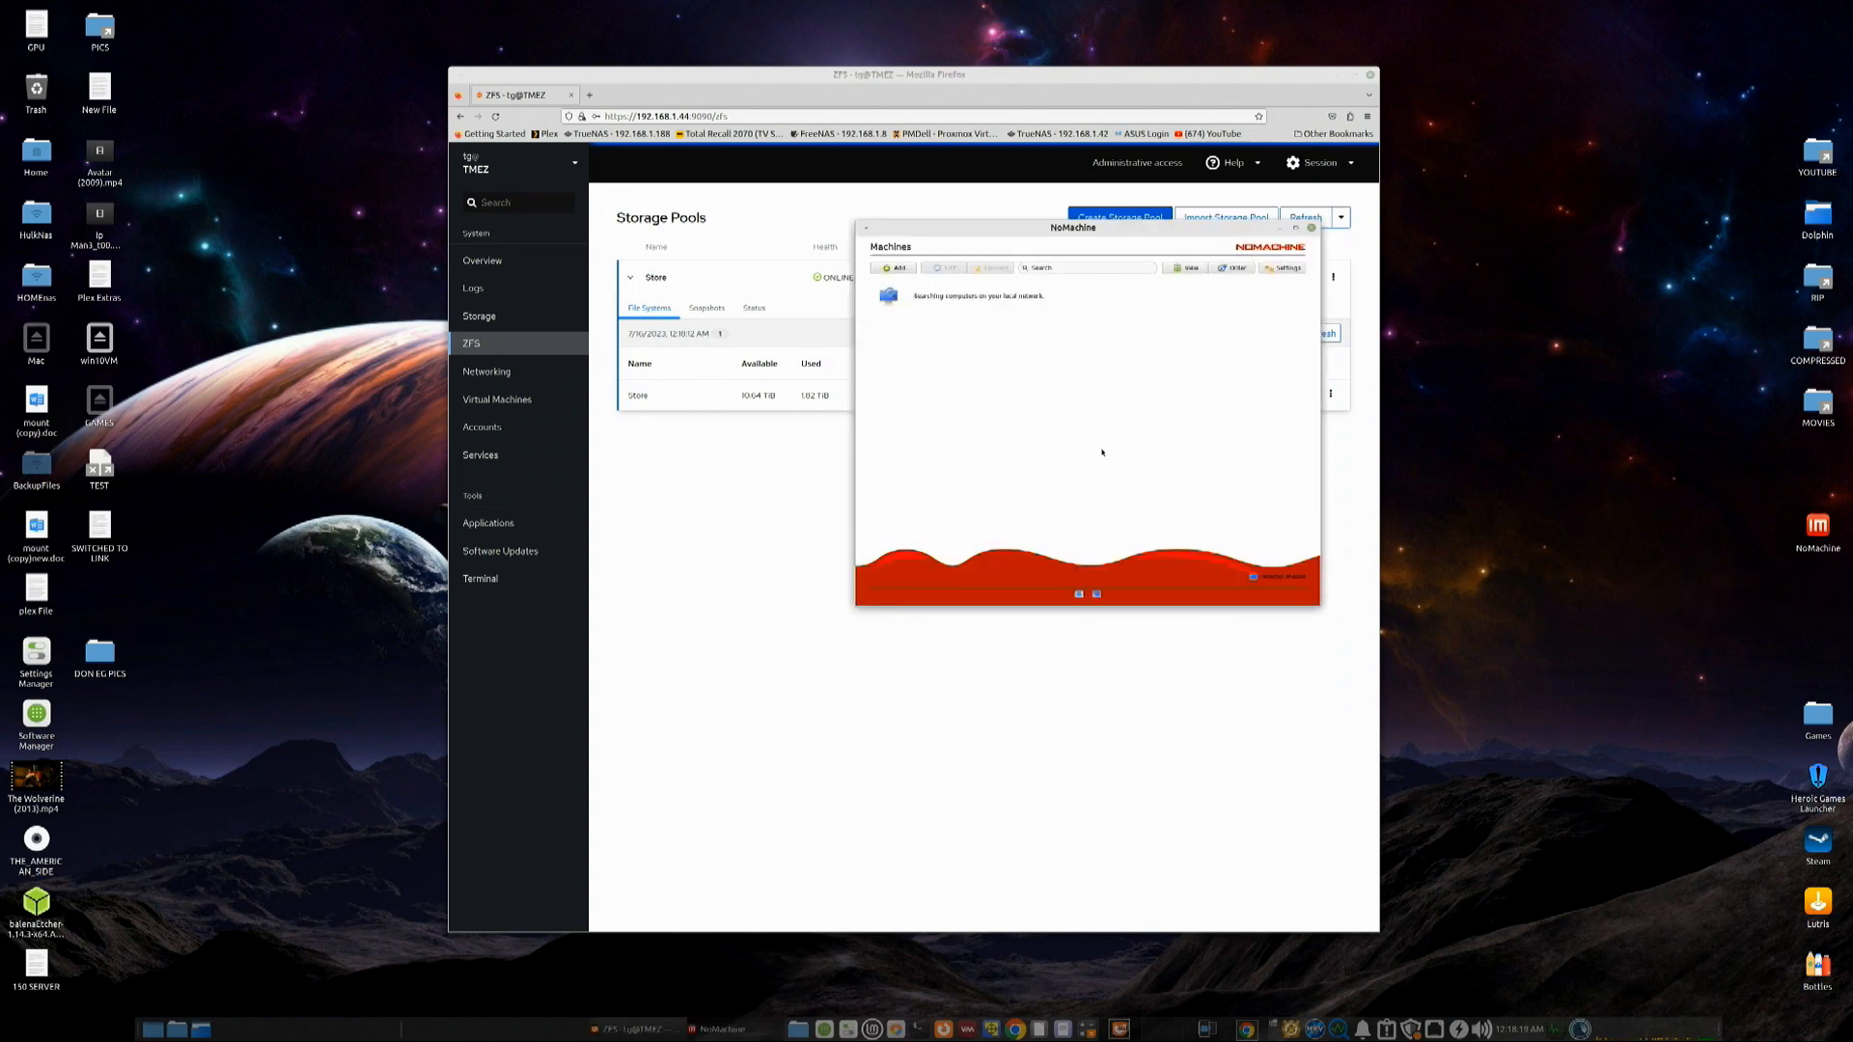
pyautogui.click(897, 269)
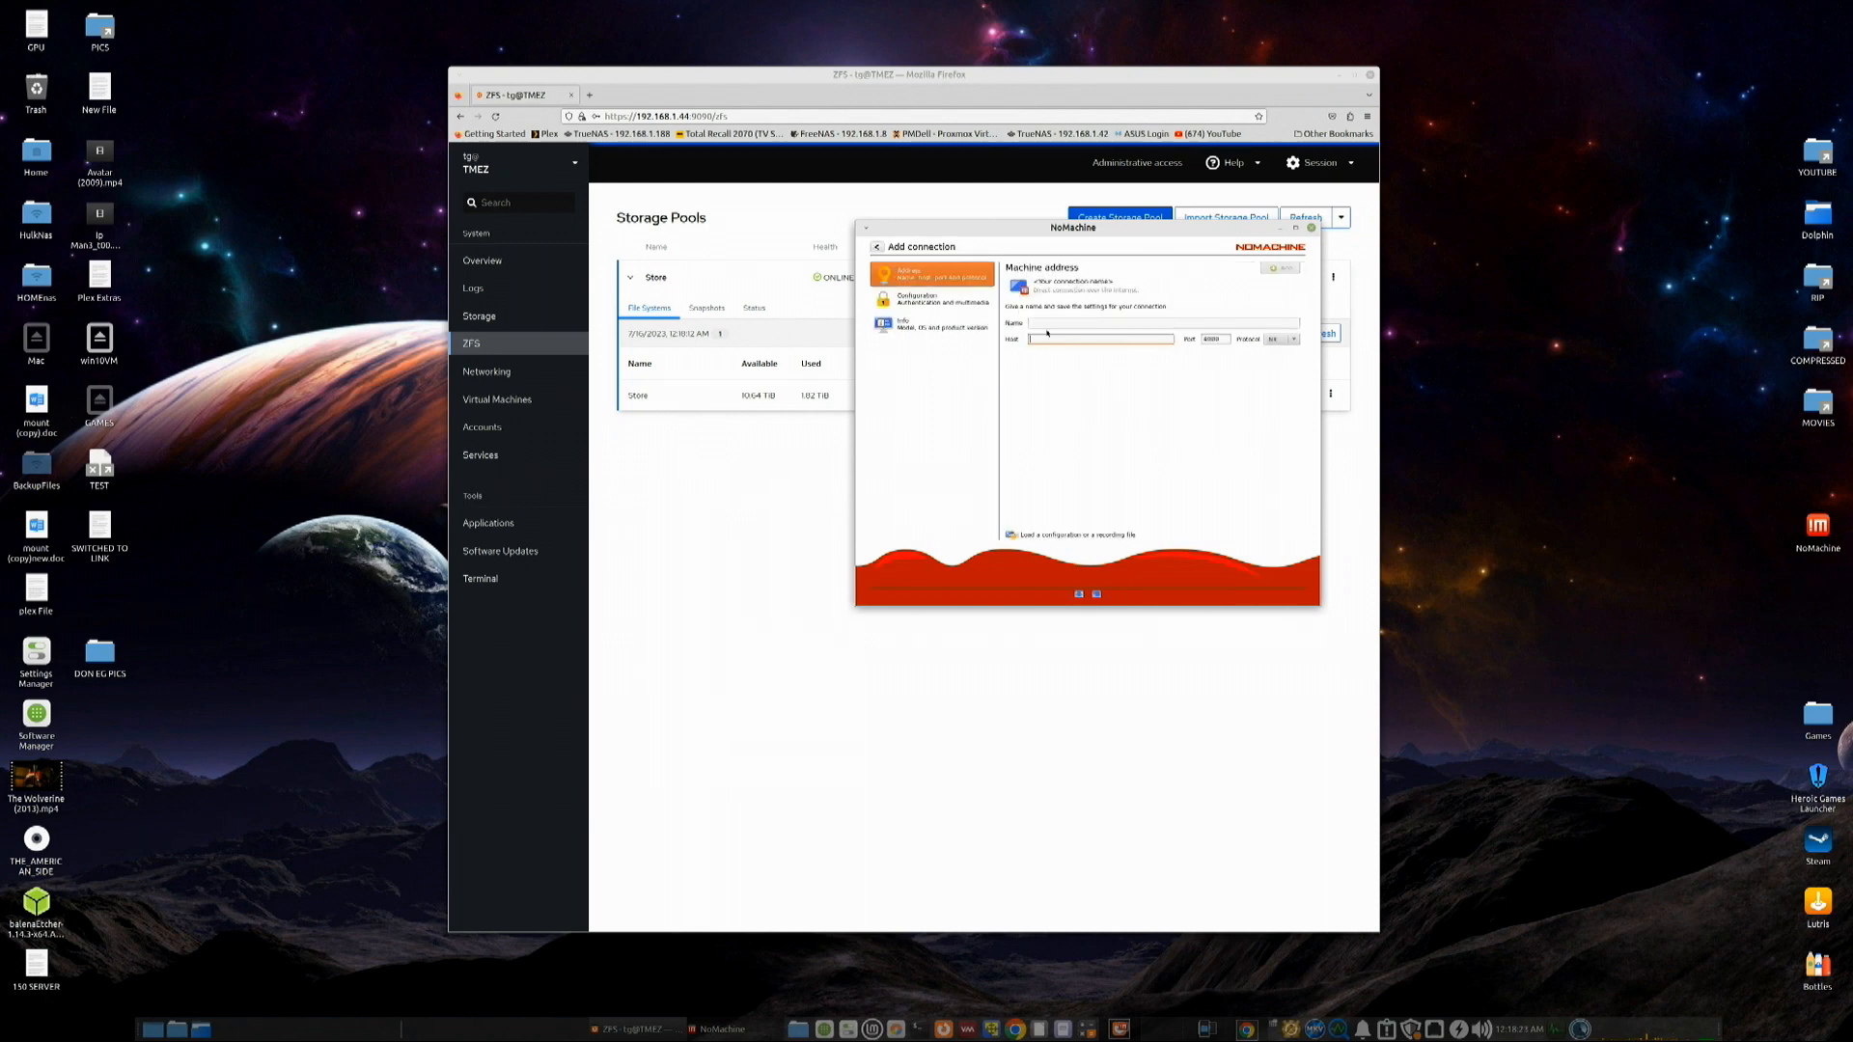
pyautogui.click(1051, 324)
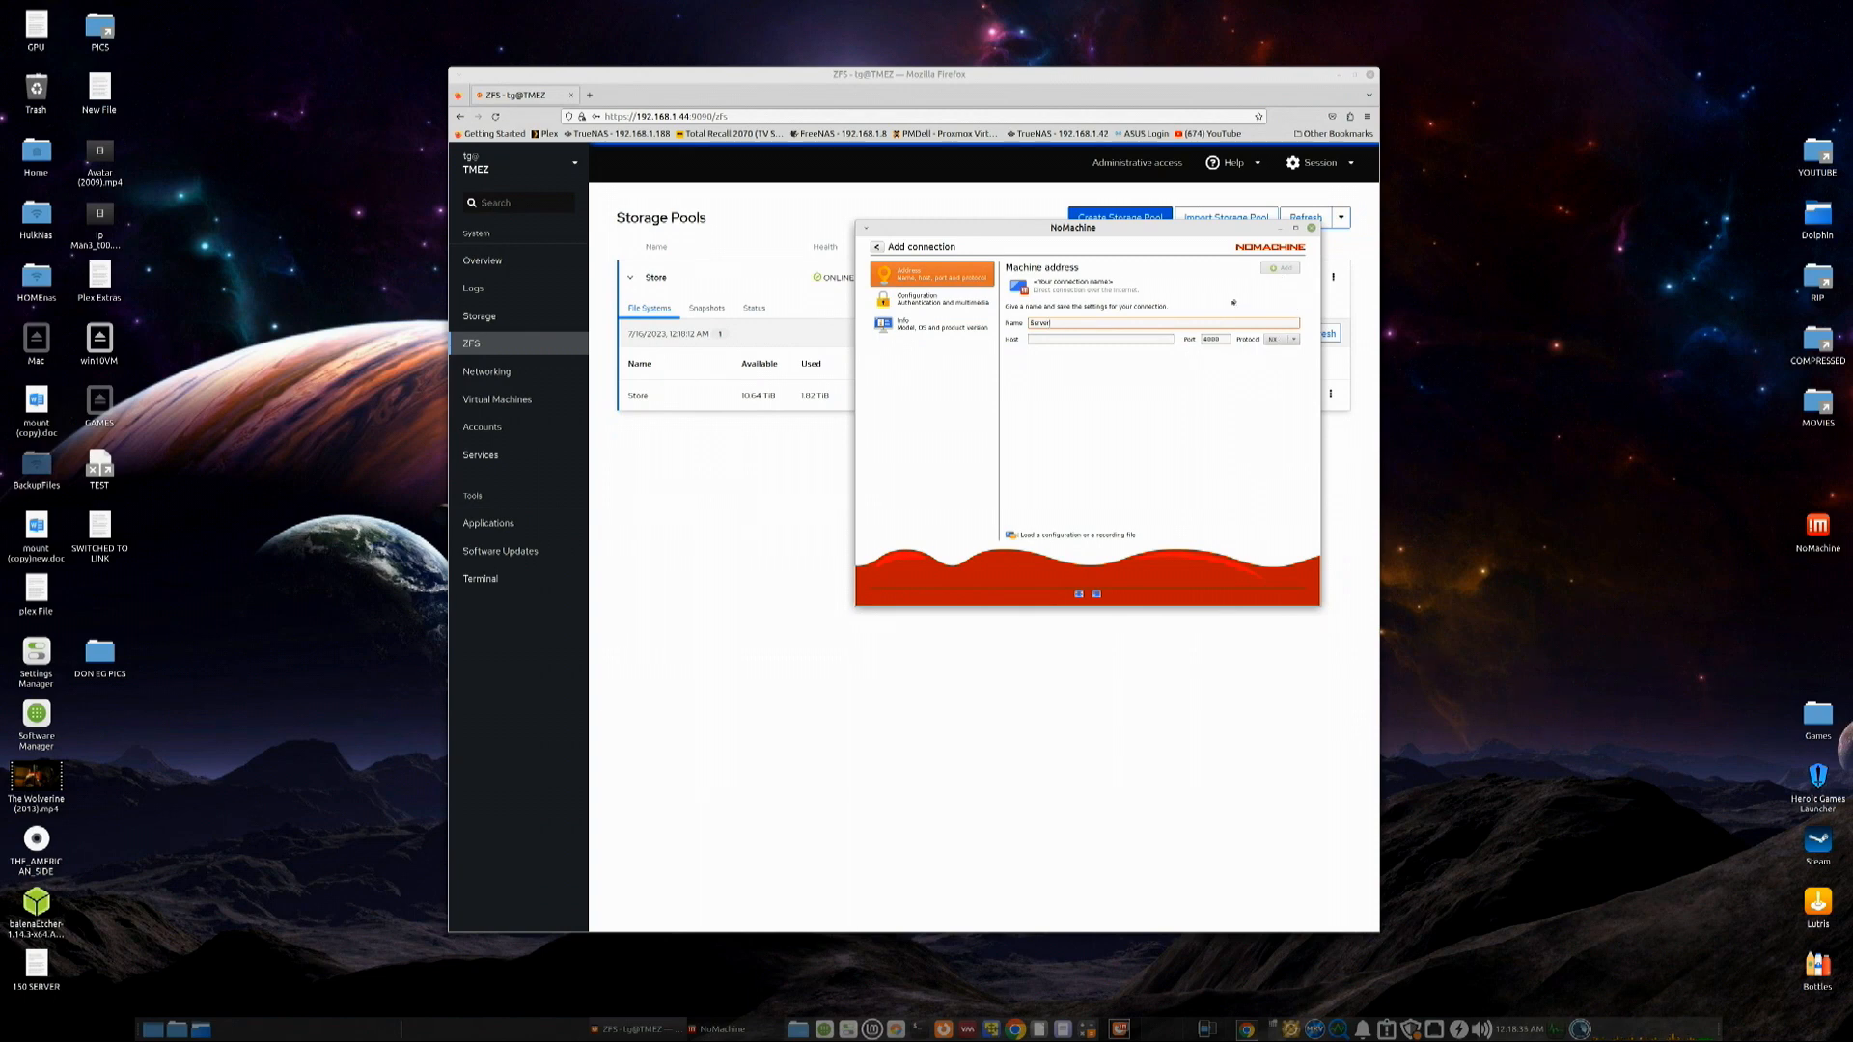
pyautogui.click(1098, 339)
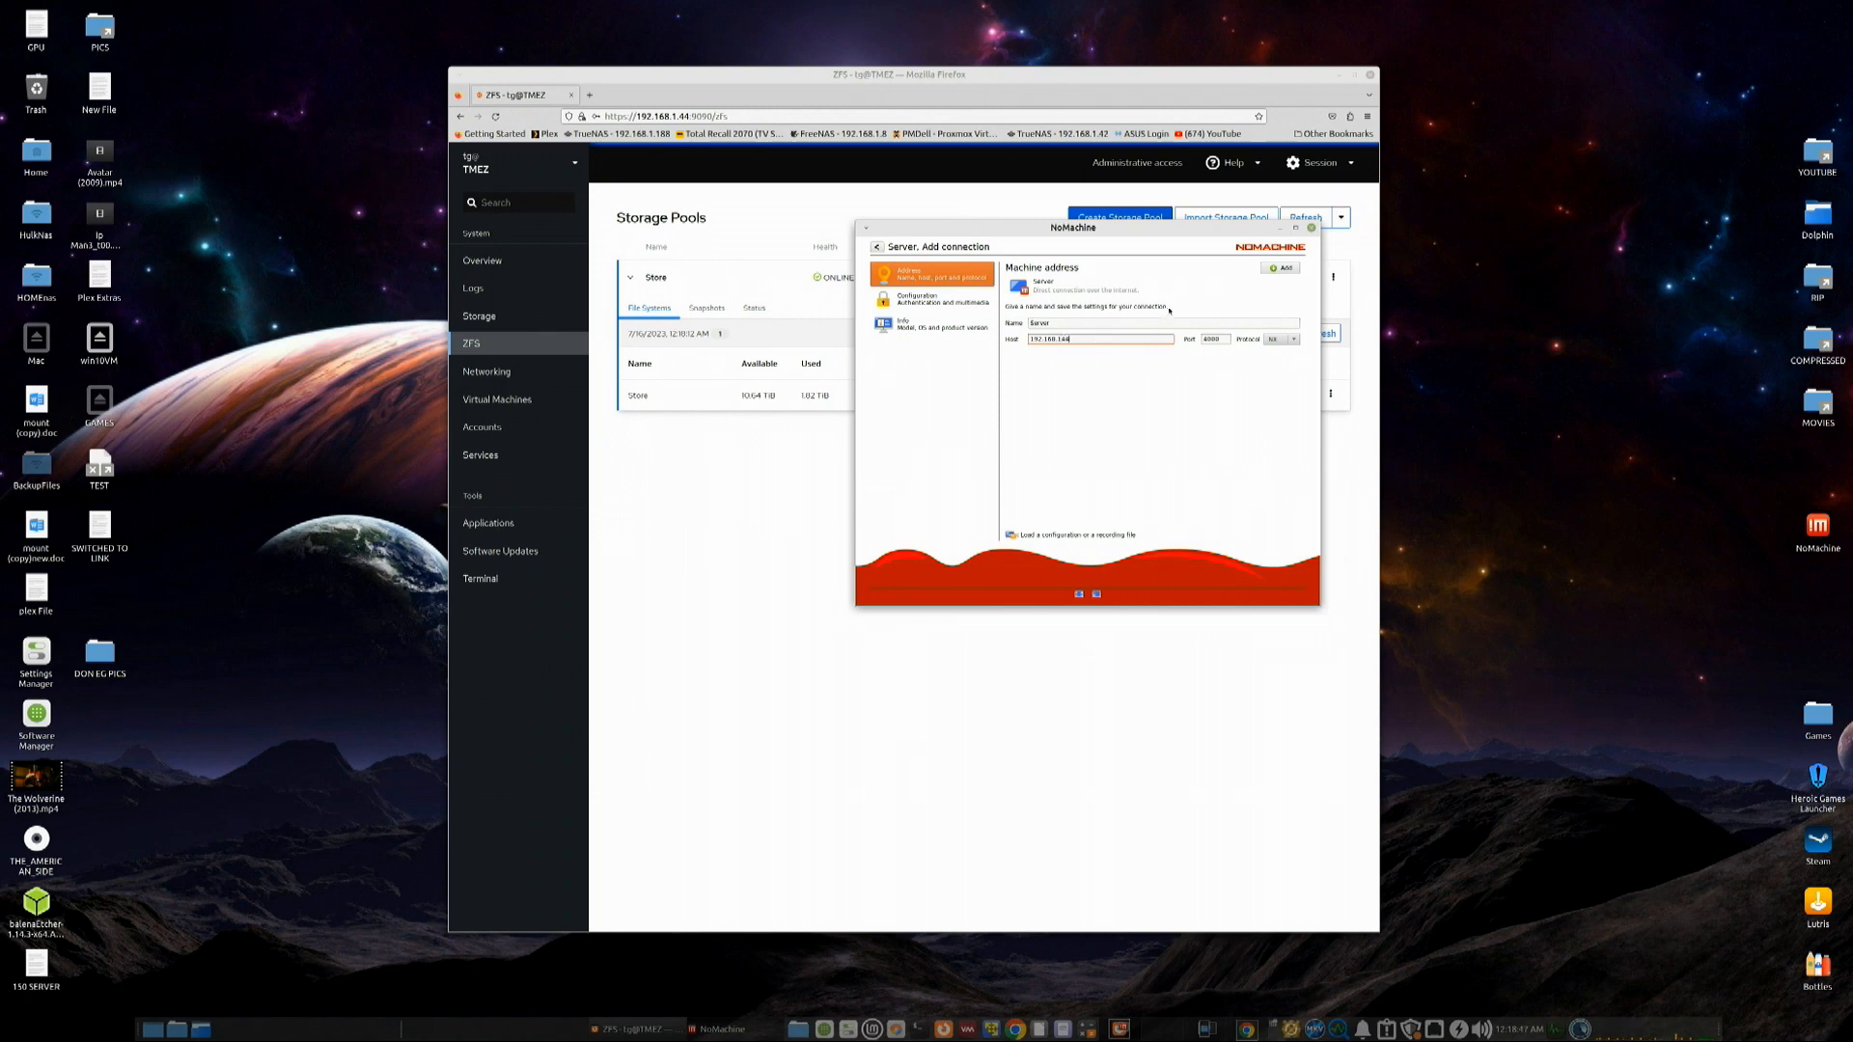
pyautogui.click(1294, 270)
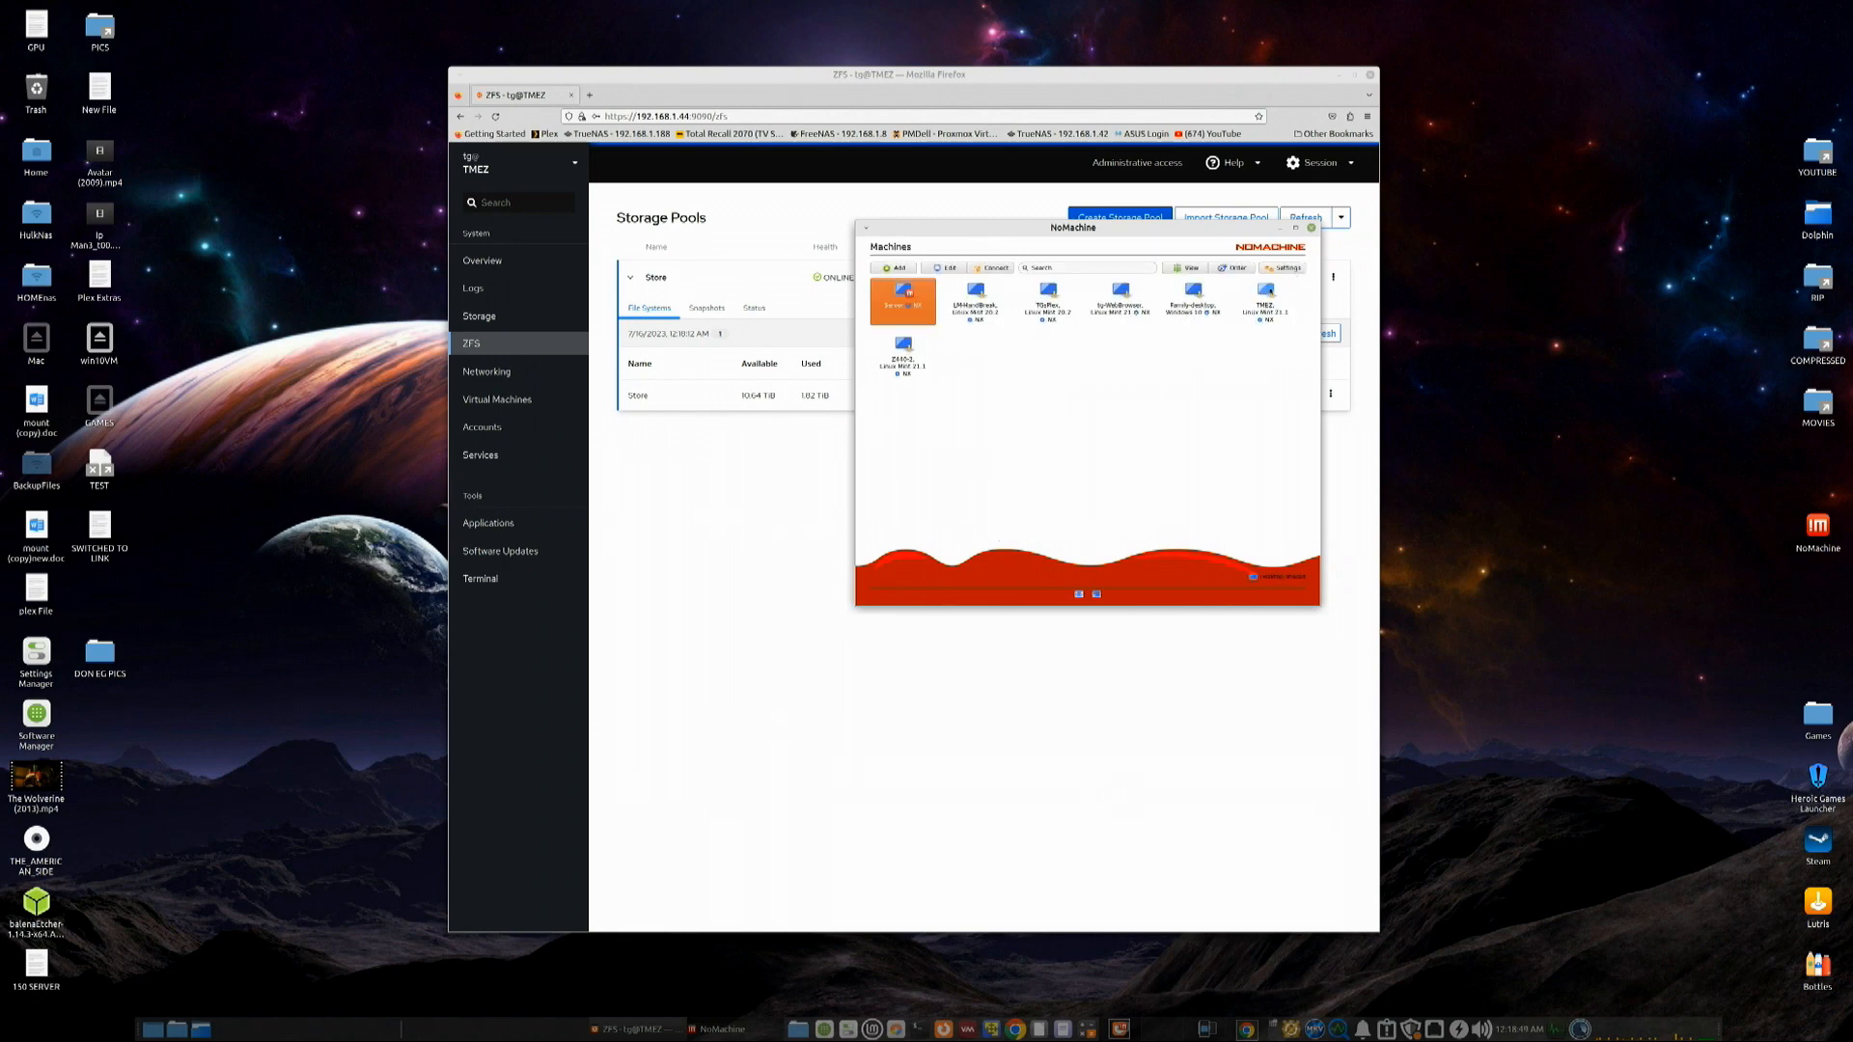
# Edit the Server connection's host to 192.168.1.44, connect to it and accept its host identification.
pyautogui.doubleClick(902, 295)
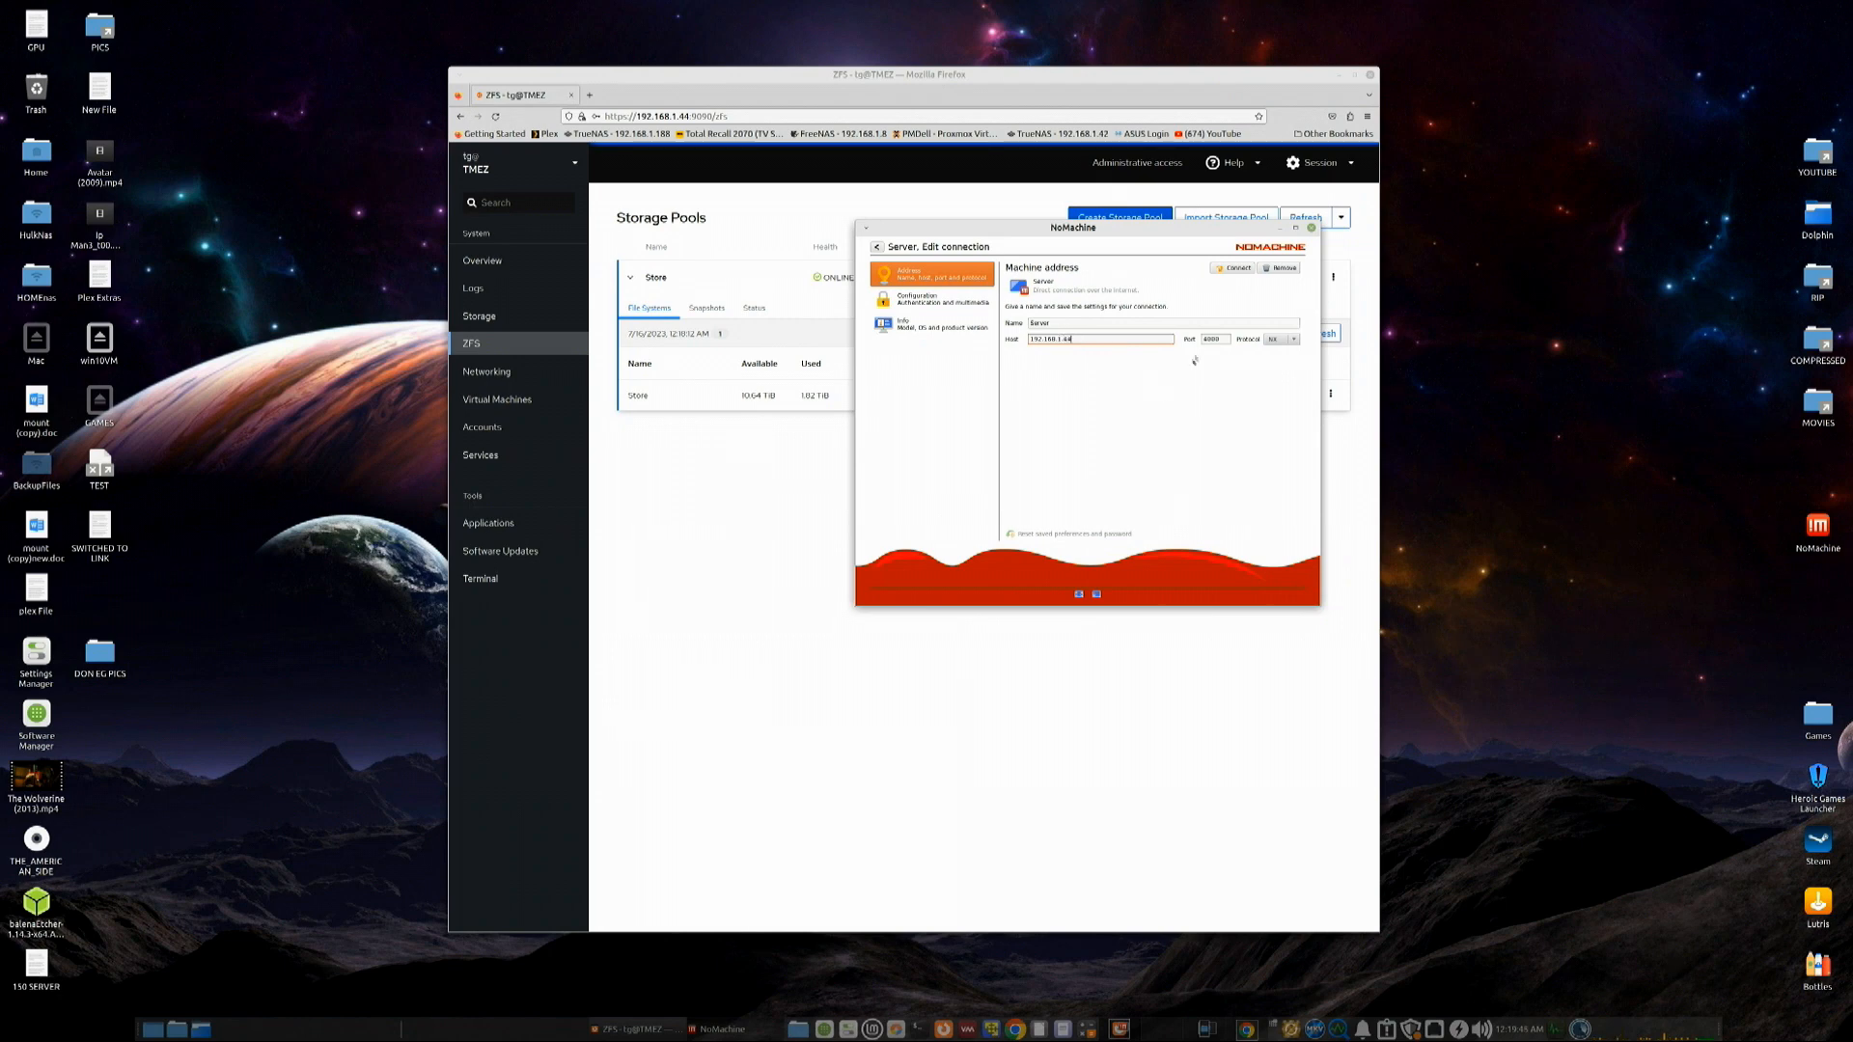
pyautogui.click(1235, 271)
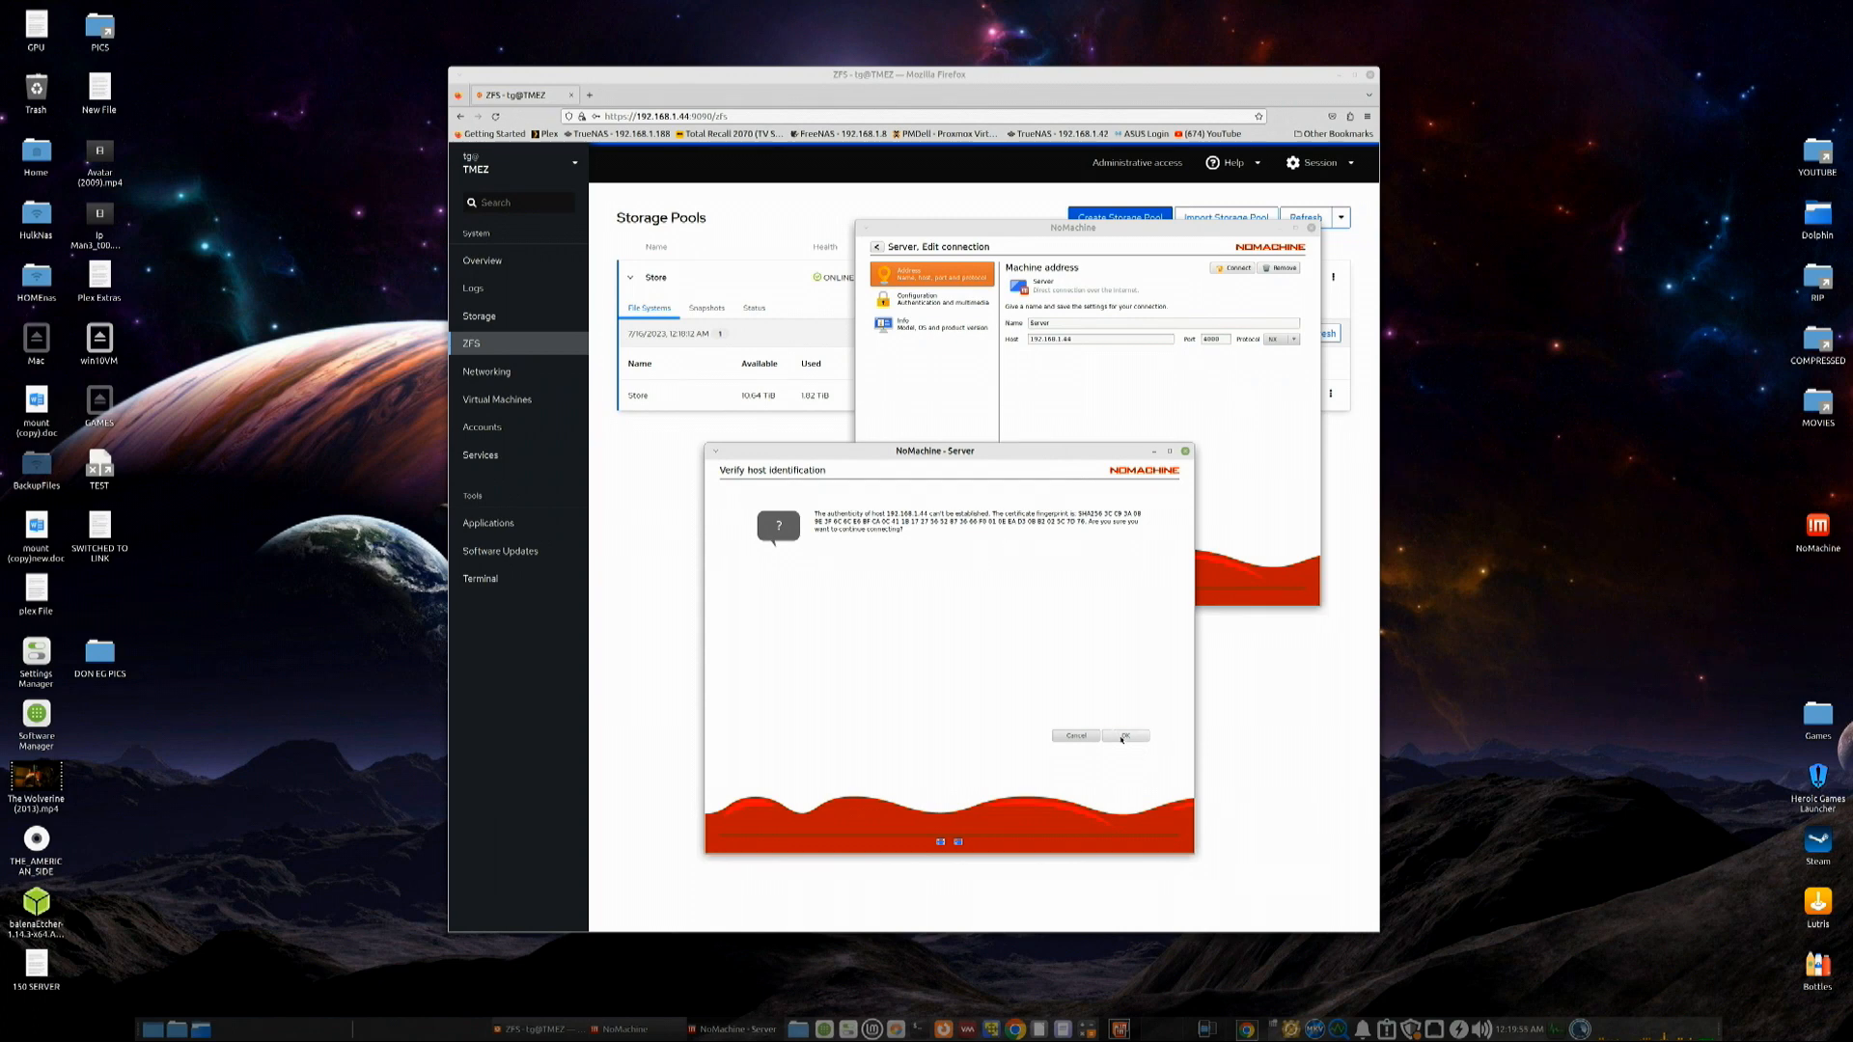
pyautogui.click(1122, 737)
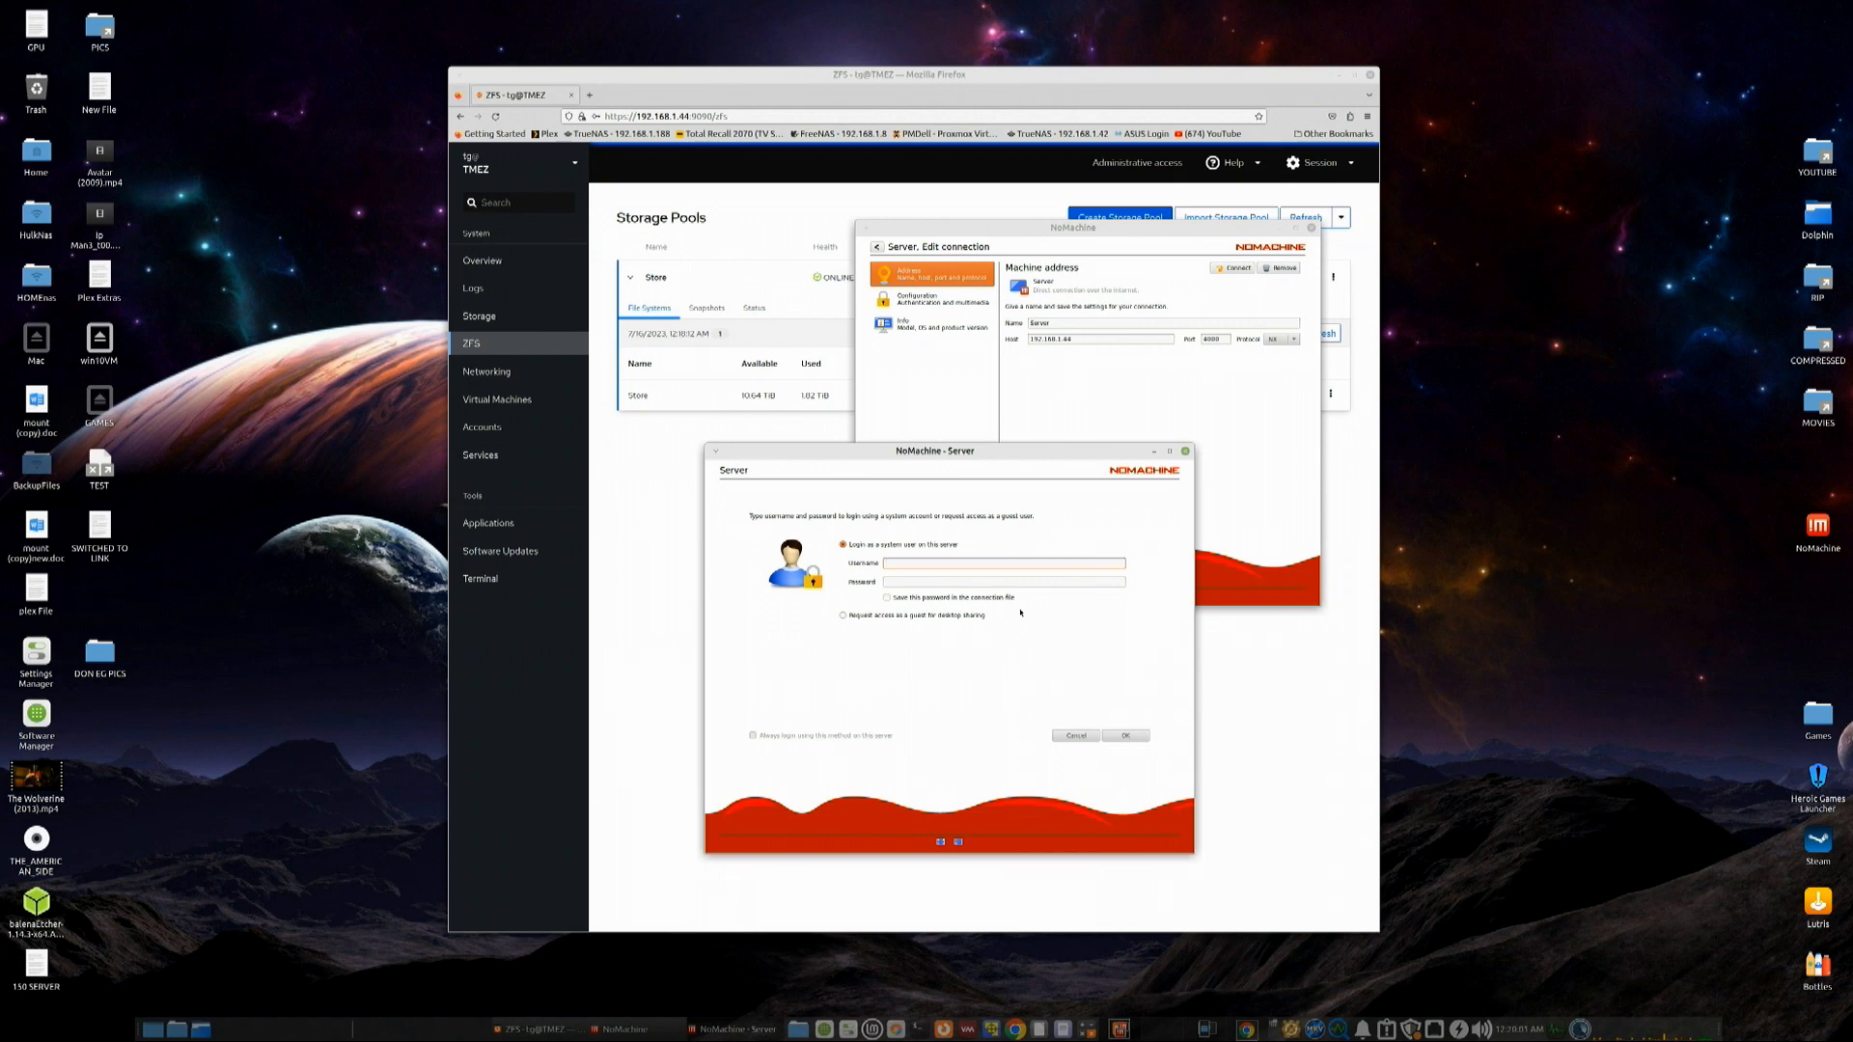
# Log in to the Server connection with the account username and password, saving the password and always using this login method.
pyautogui.click(941, 579)
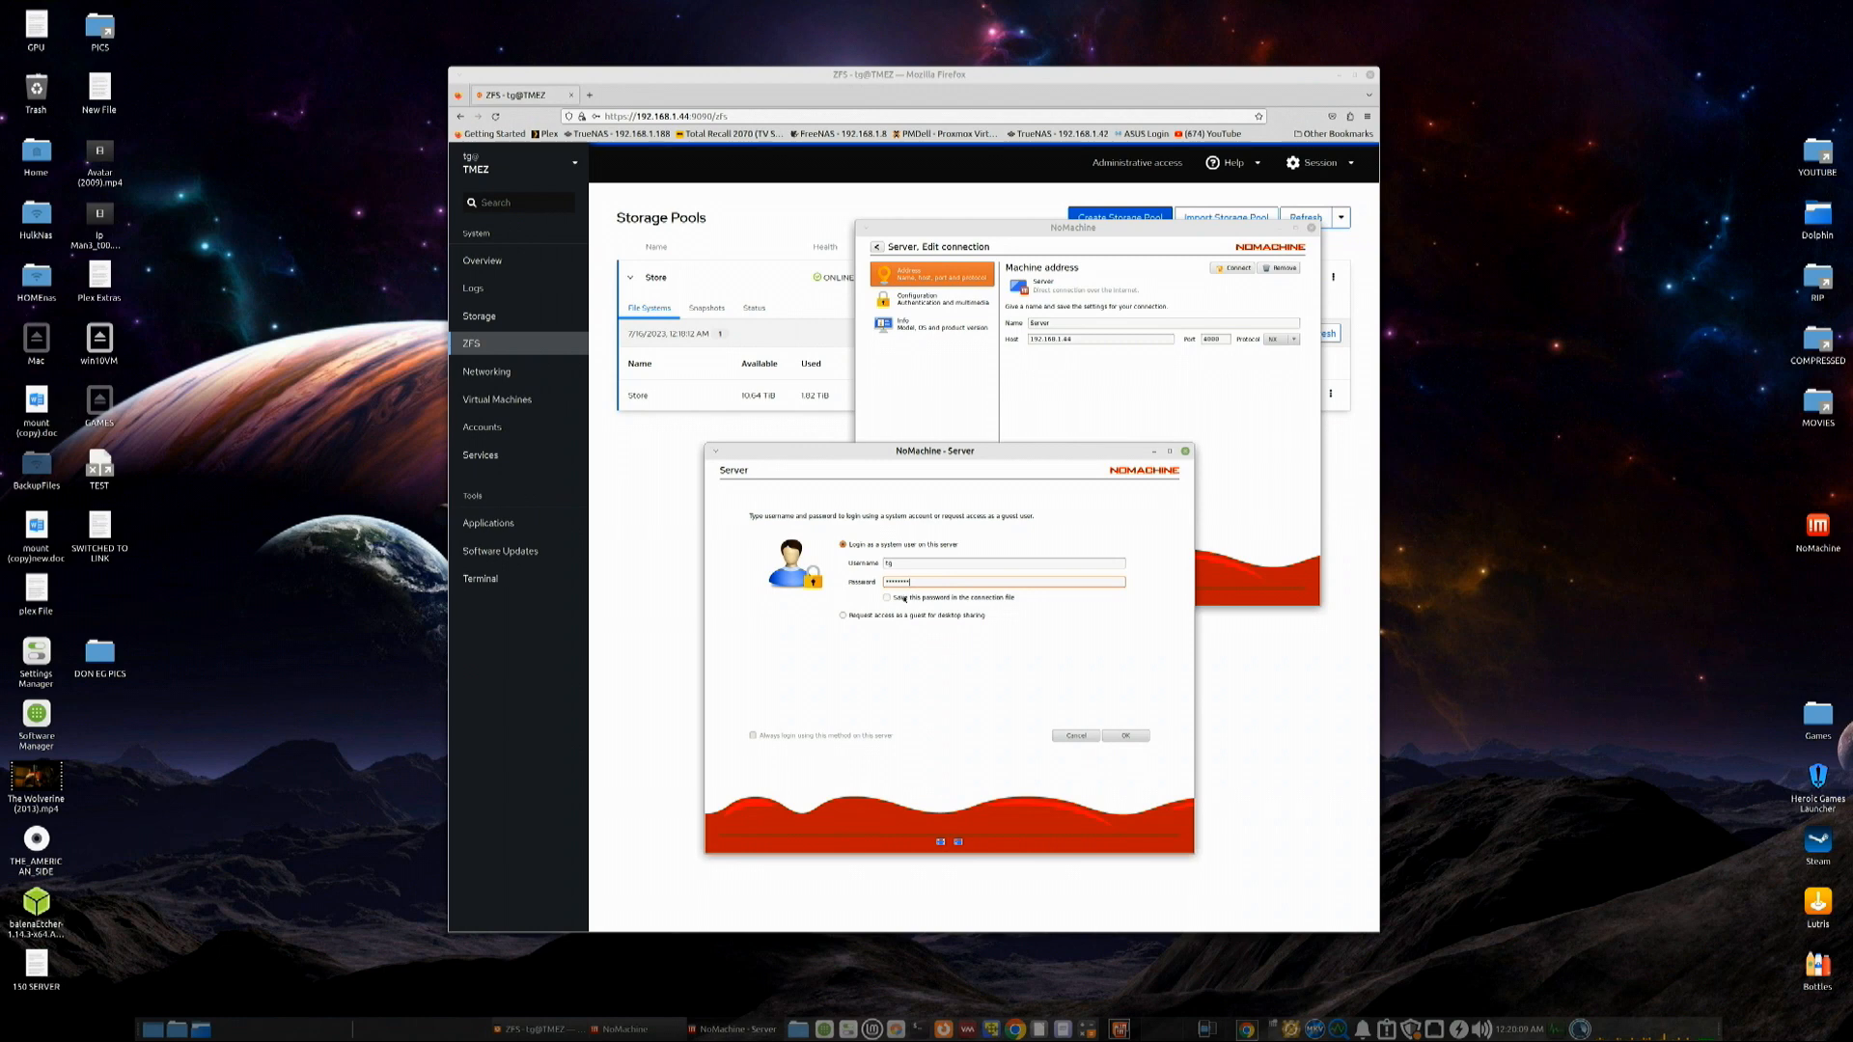
pyautogui.click(904, 599)
pyautogui.click(785, 738)
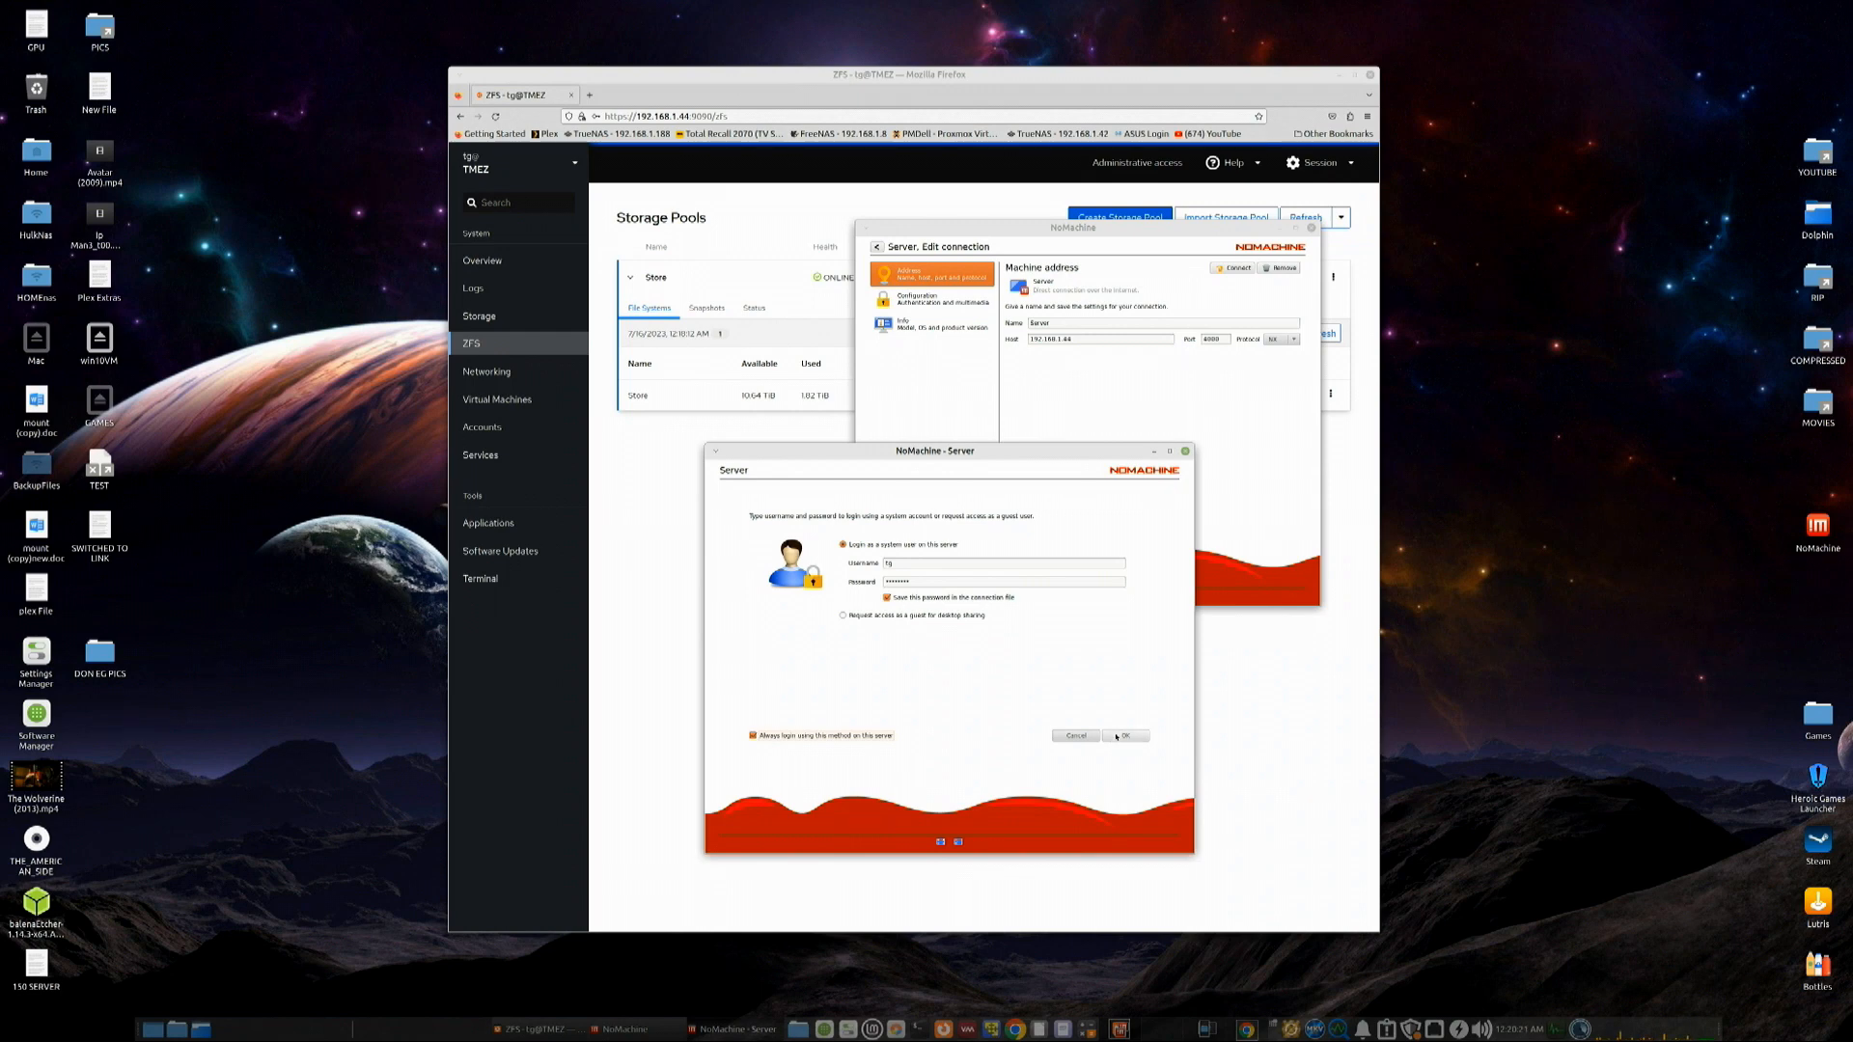
pyautogui.click(1117, 737)
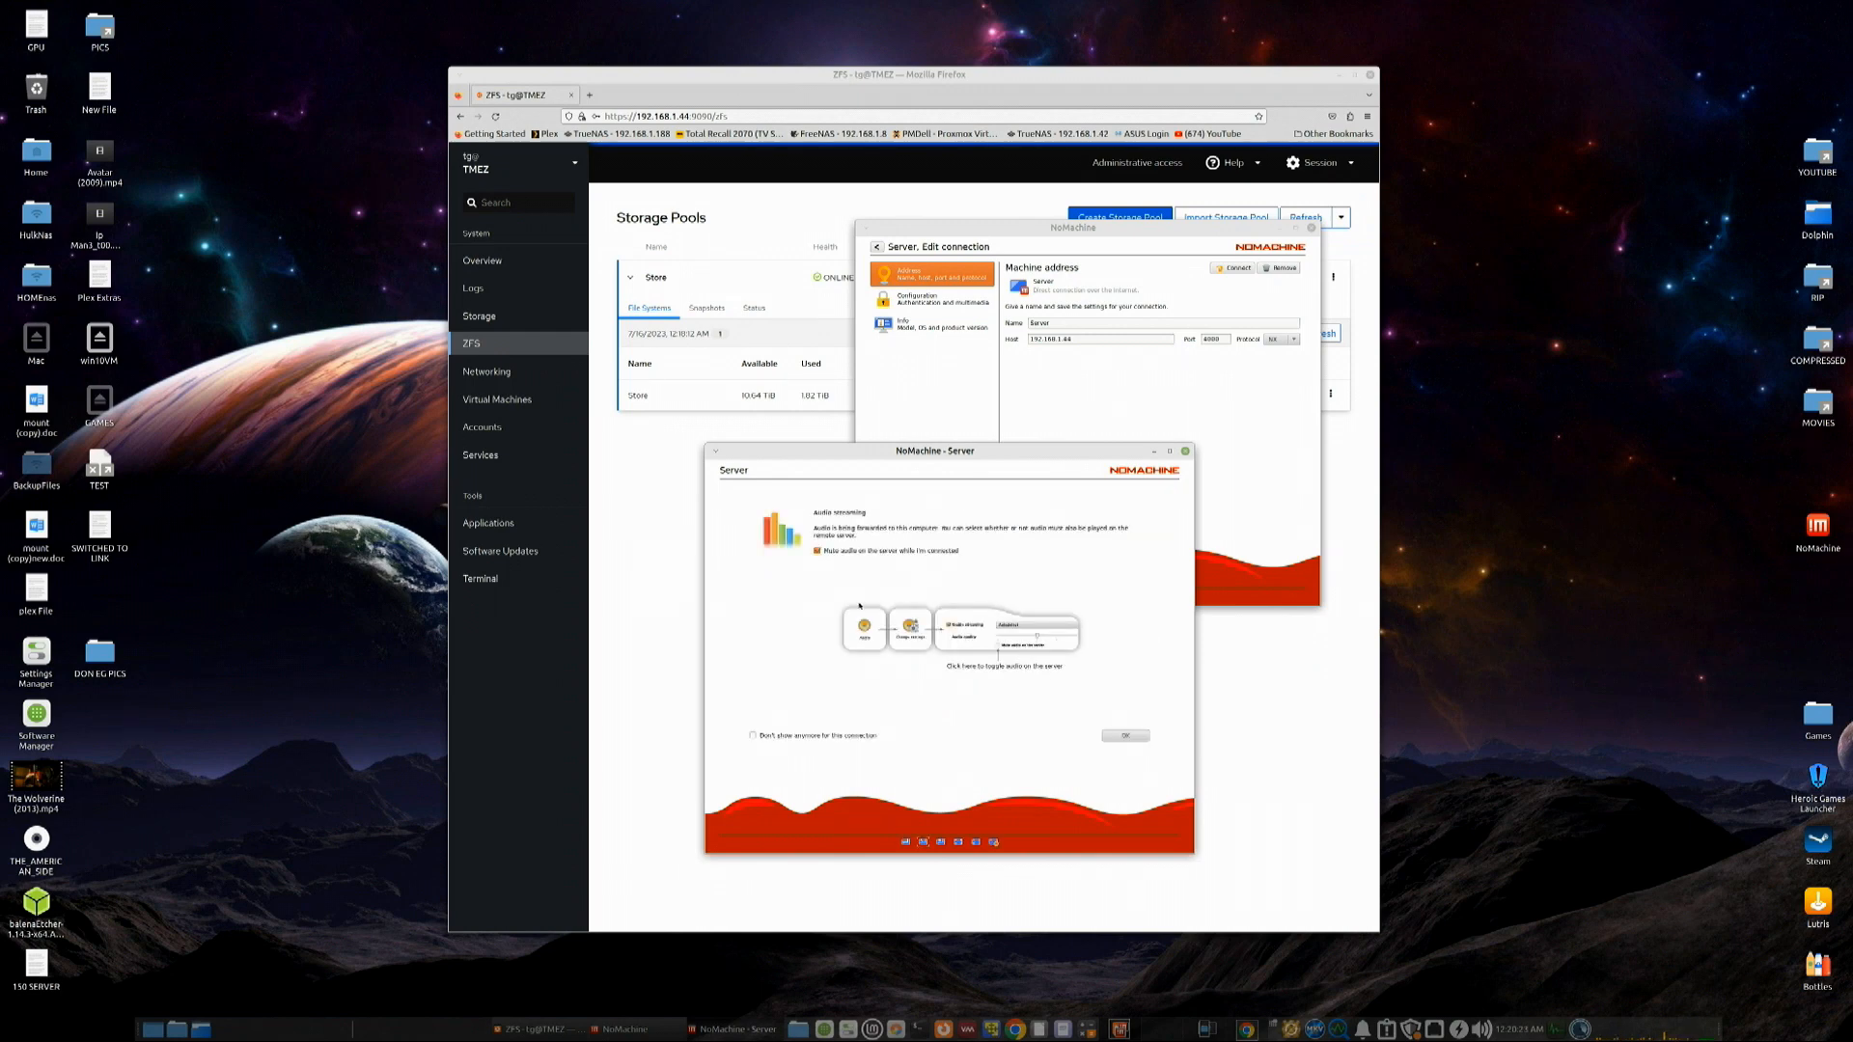
# Accept the audio streaming and display resolution instructions, keeping audio muted on the server and scaling to window, and hide both in future.
pyautogui.click(823, 735)
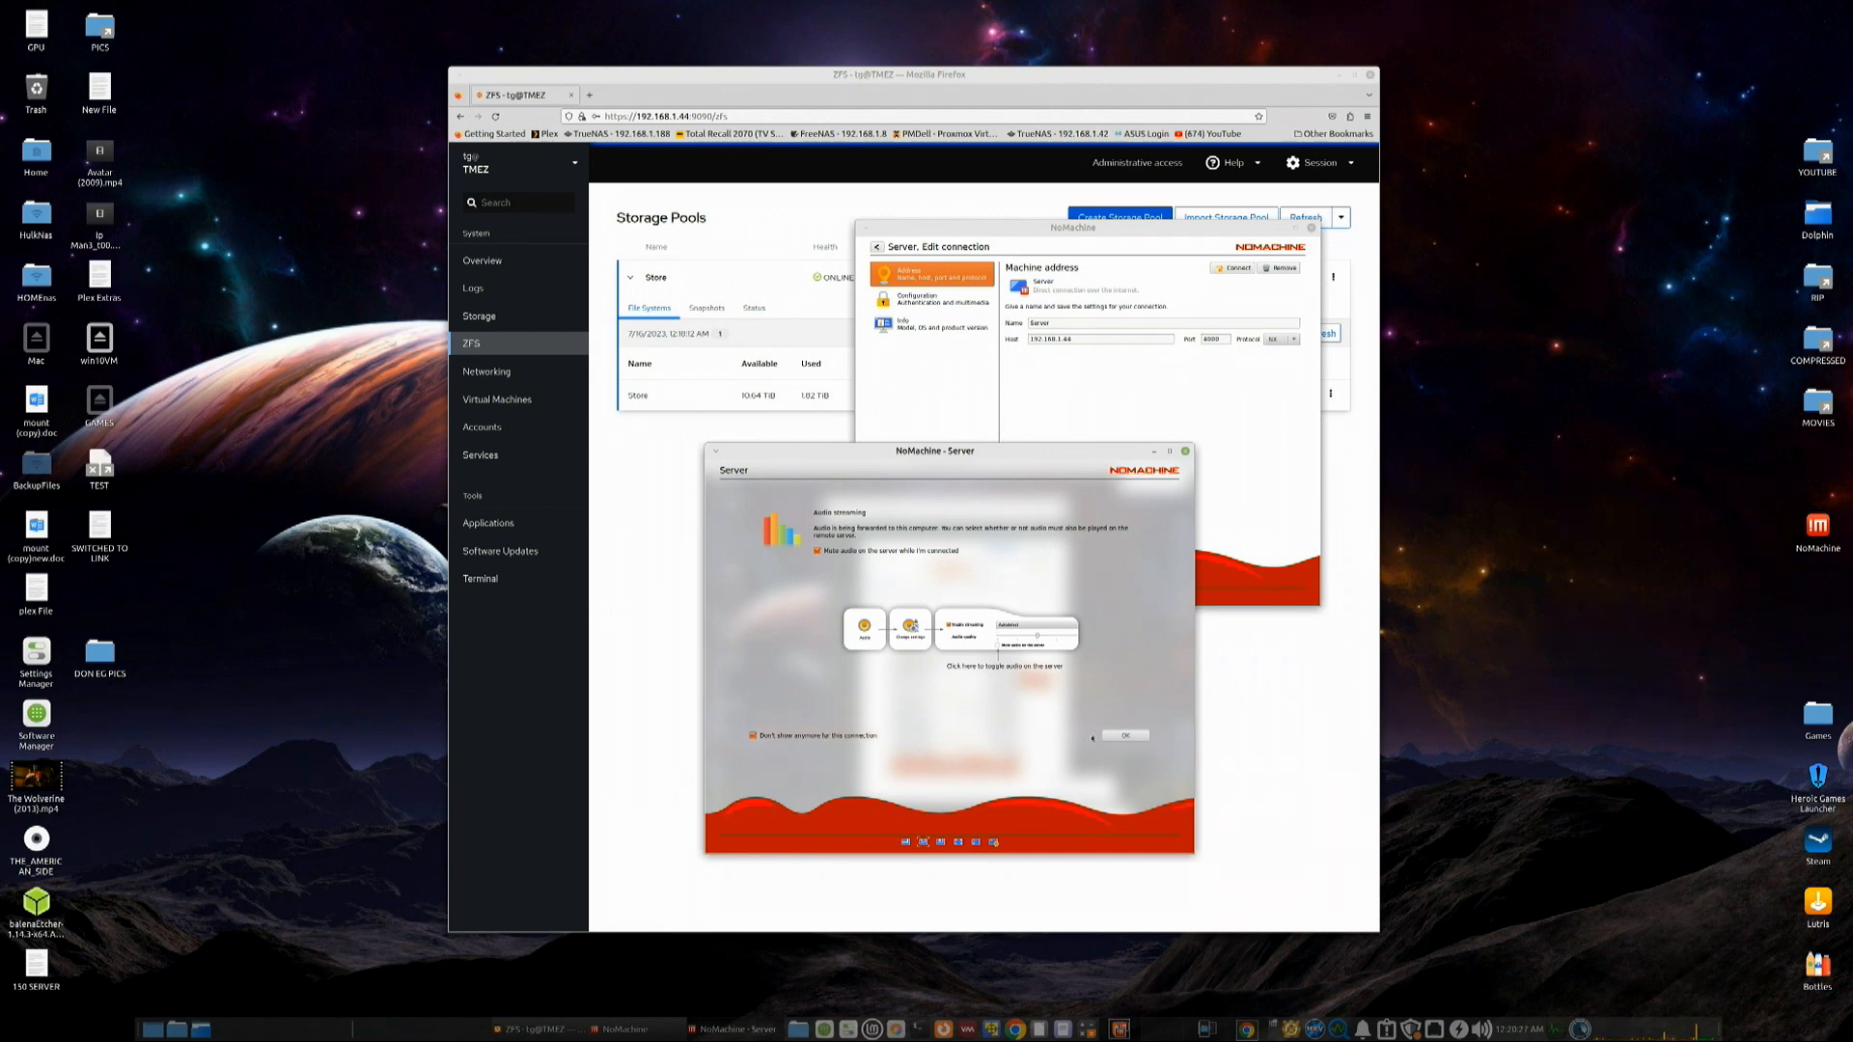
pyautogui.click(1124, 736)
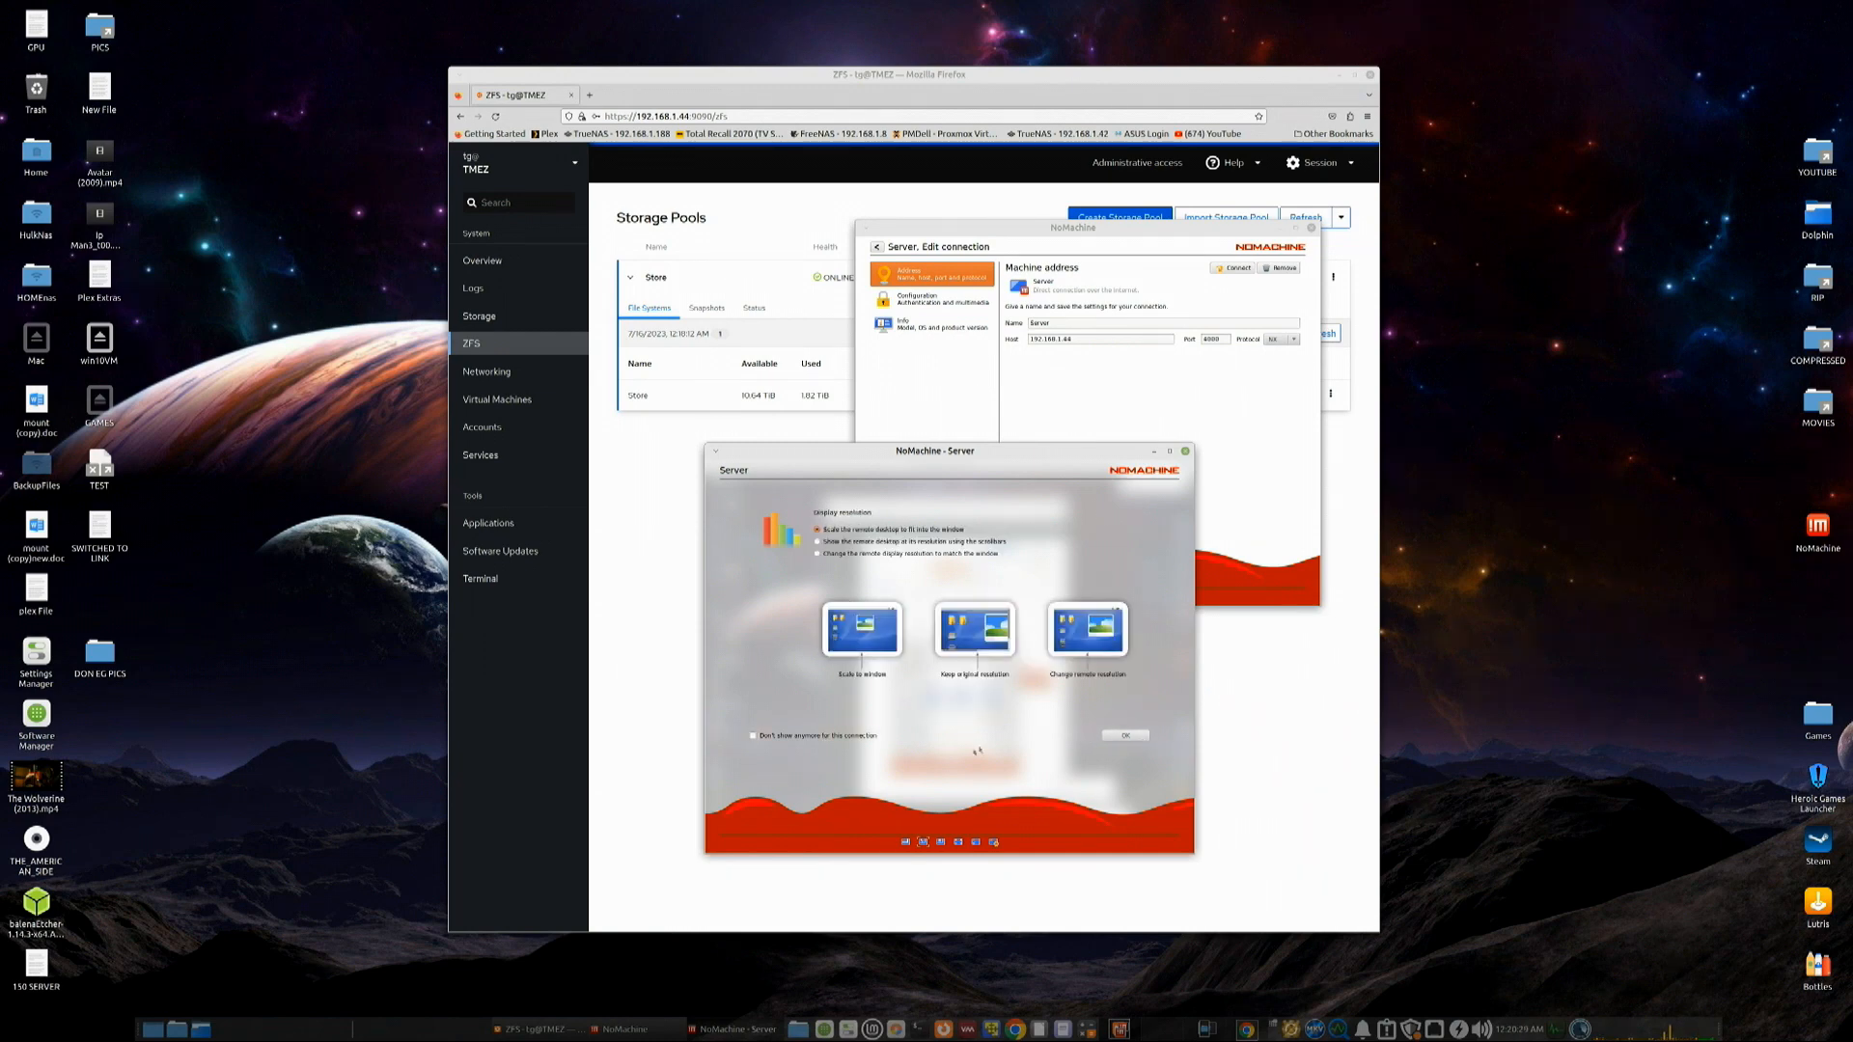
pyautogui.click(850, 739)
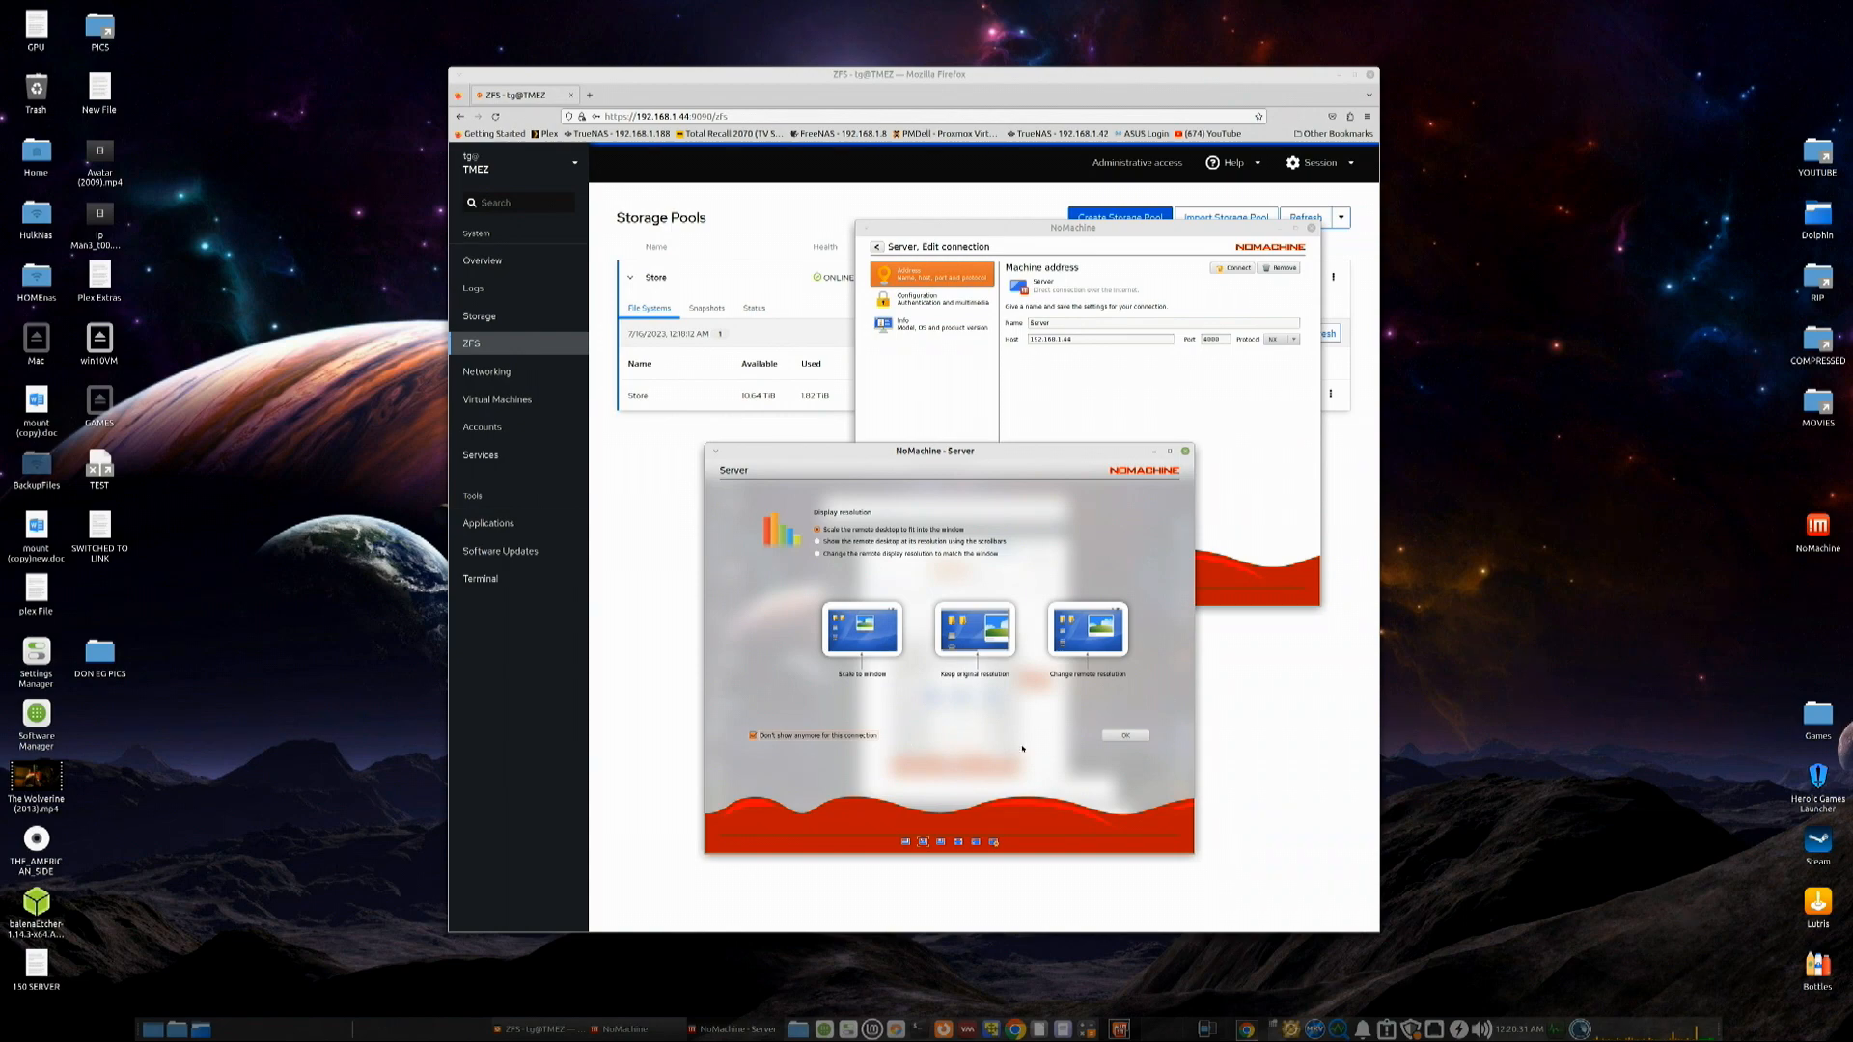
pyautogui.click(1124, 735)
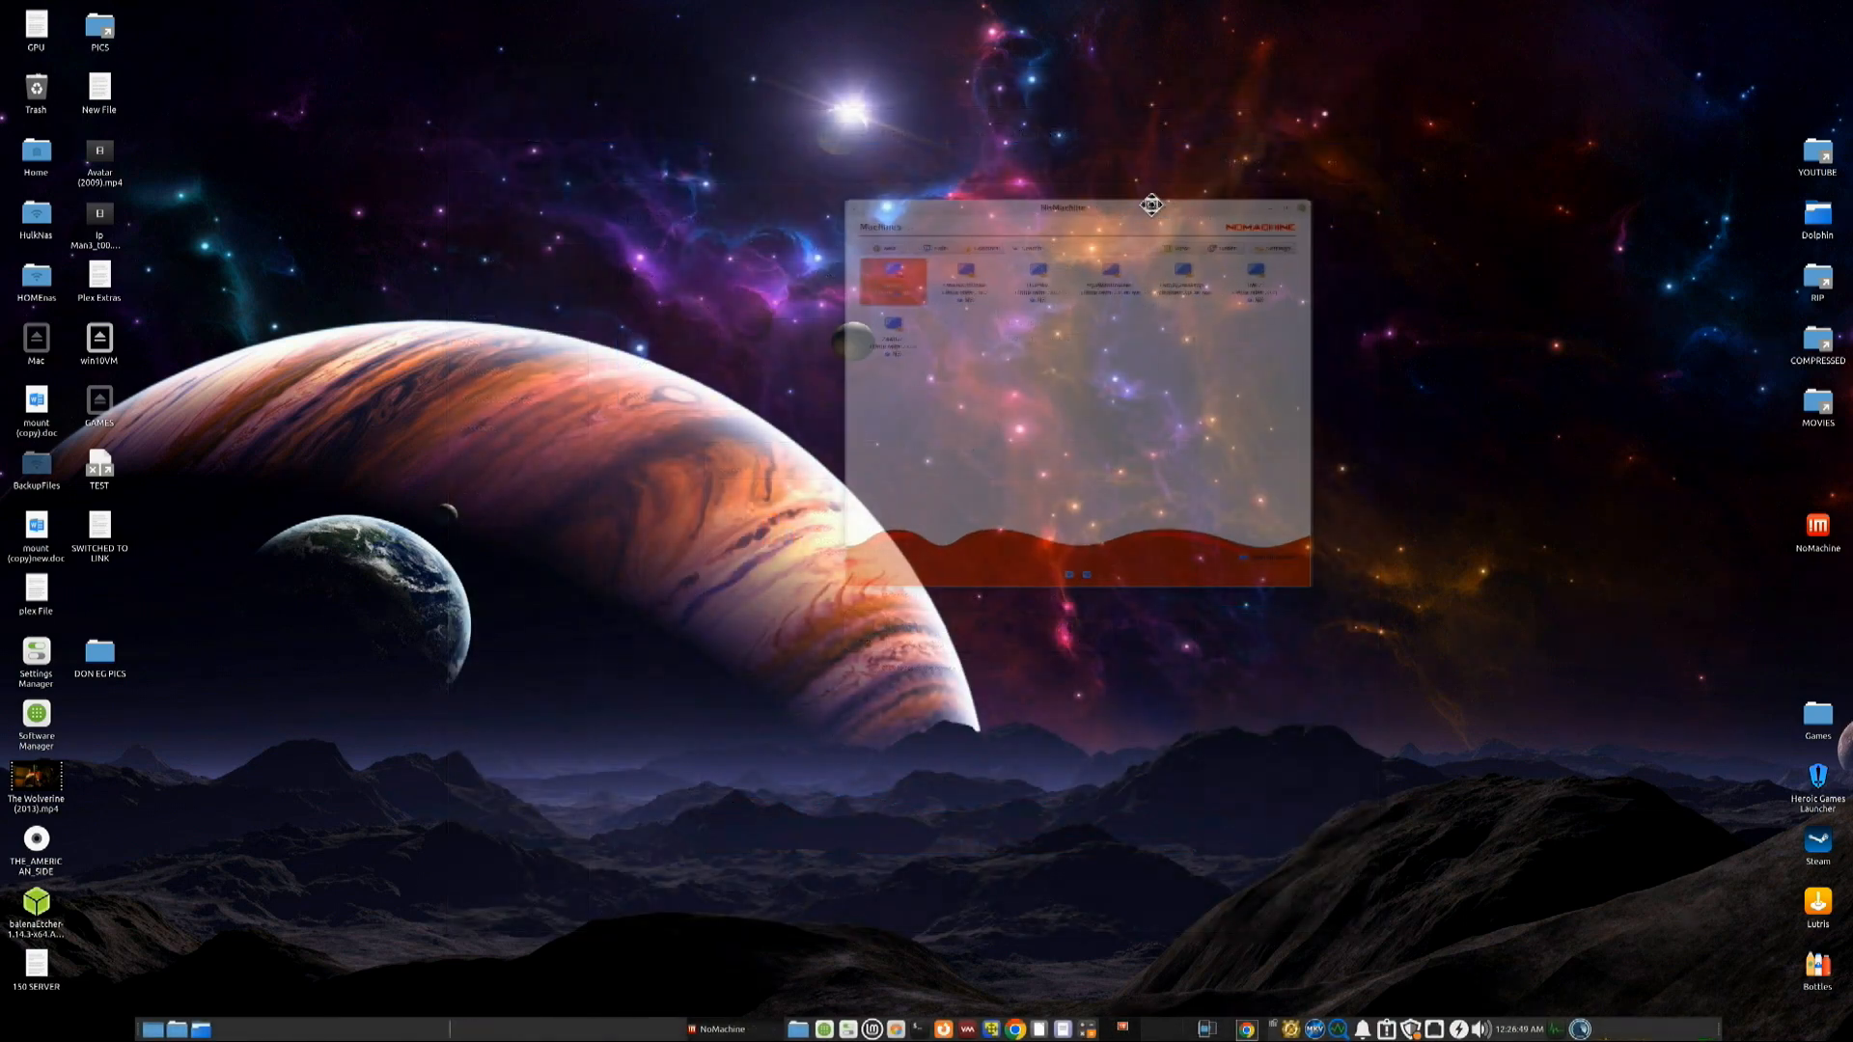
# Connect to Server from the NoMachine machine list, and reposition and enlarge its remote desktop window.
pyautogui.moveTo(1153, 204); pyautogui.dragTo(1148, 205)
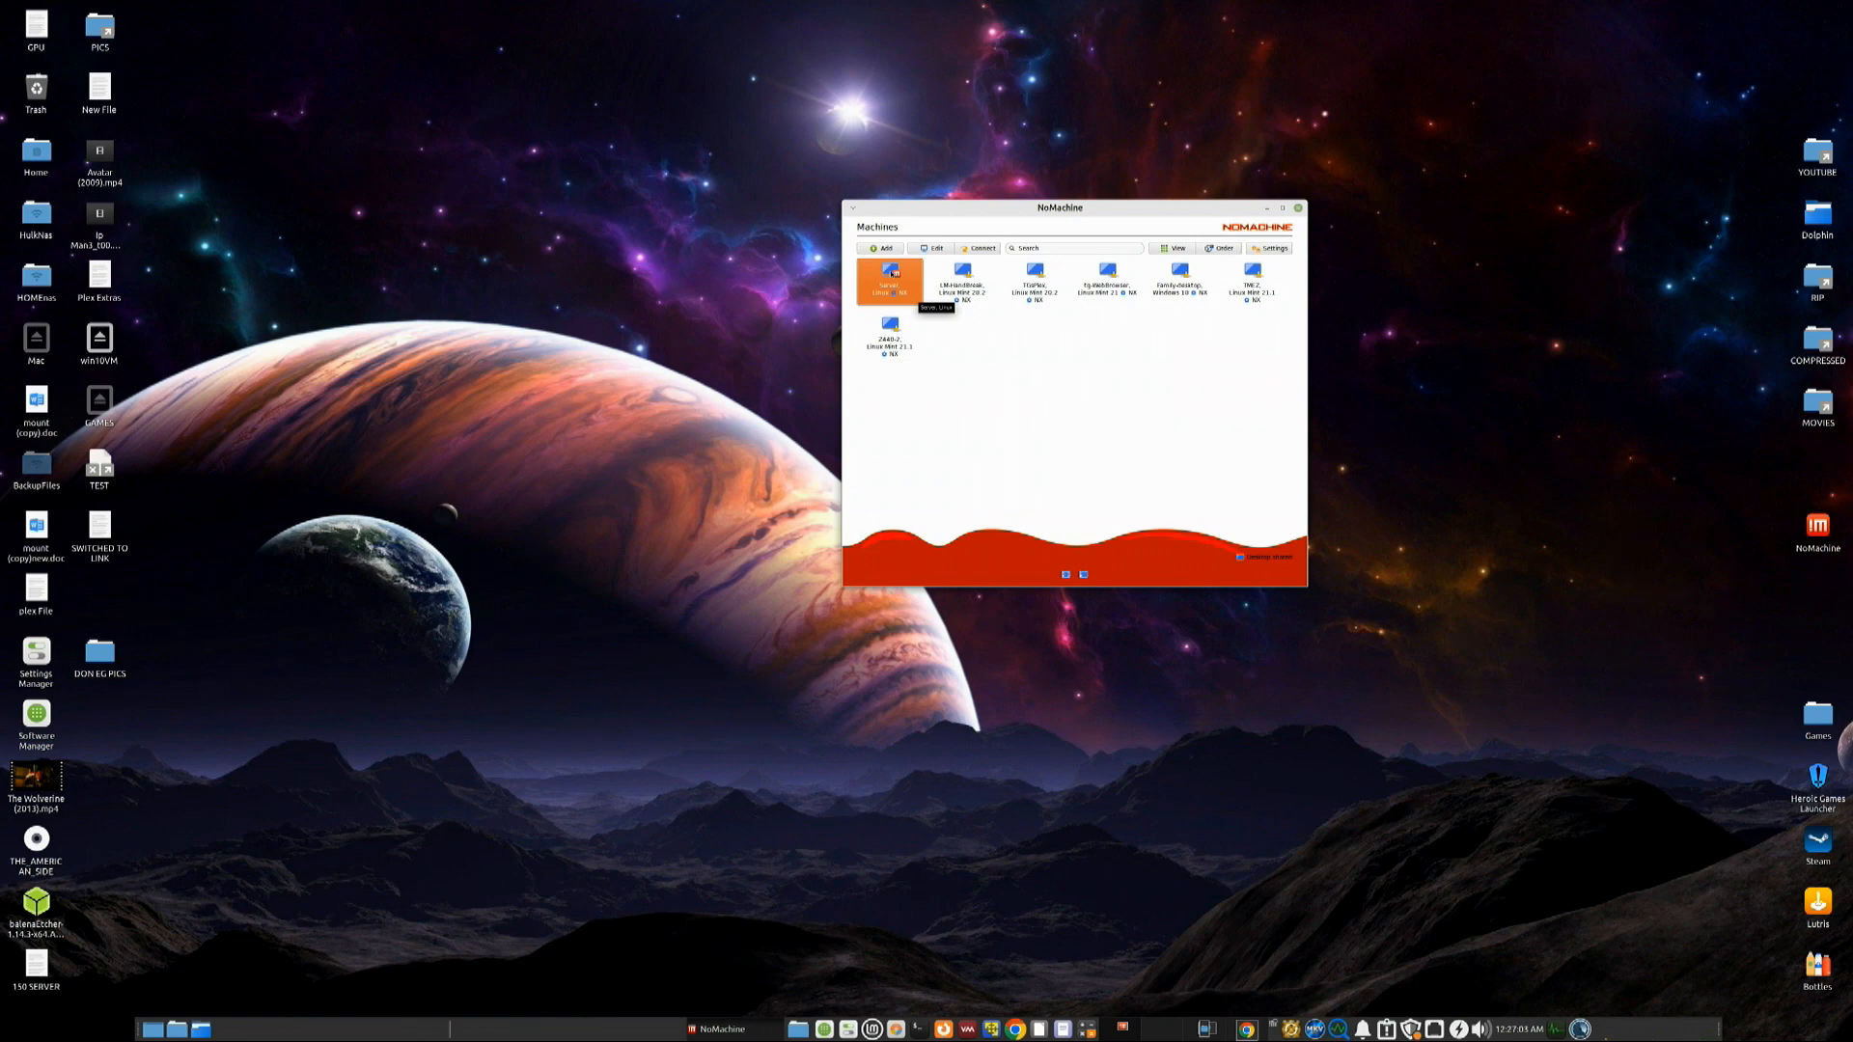
pyautogui.doubleClick(915, 287)
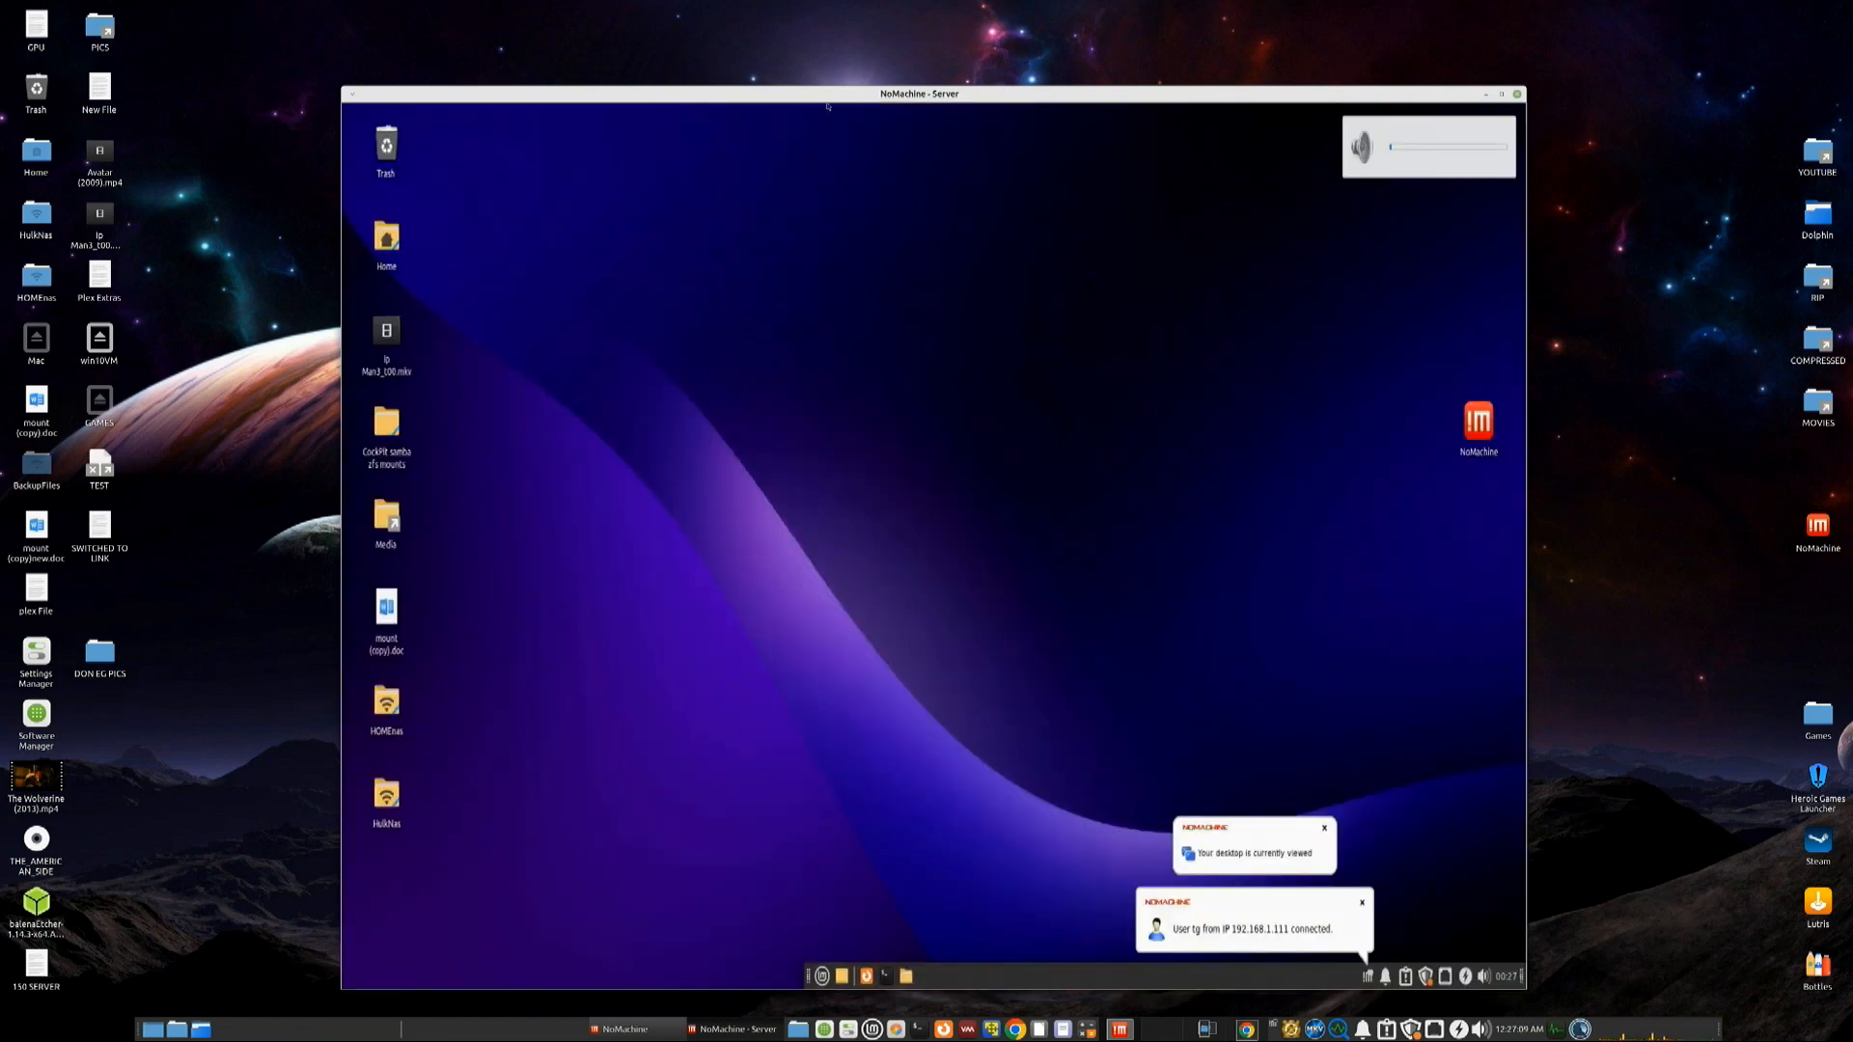
pyautogui.moveTo(820, 95); pyautogui.dragTo(840, 54)
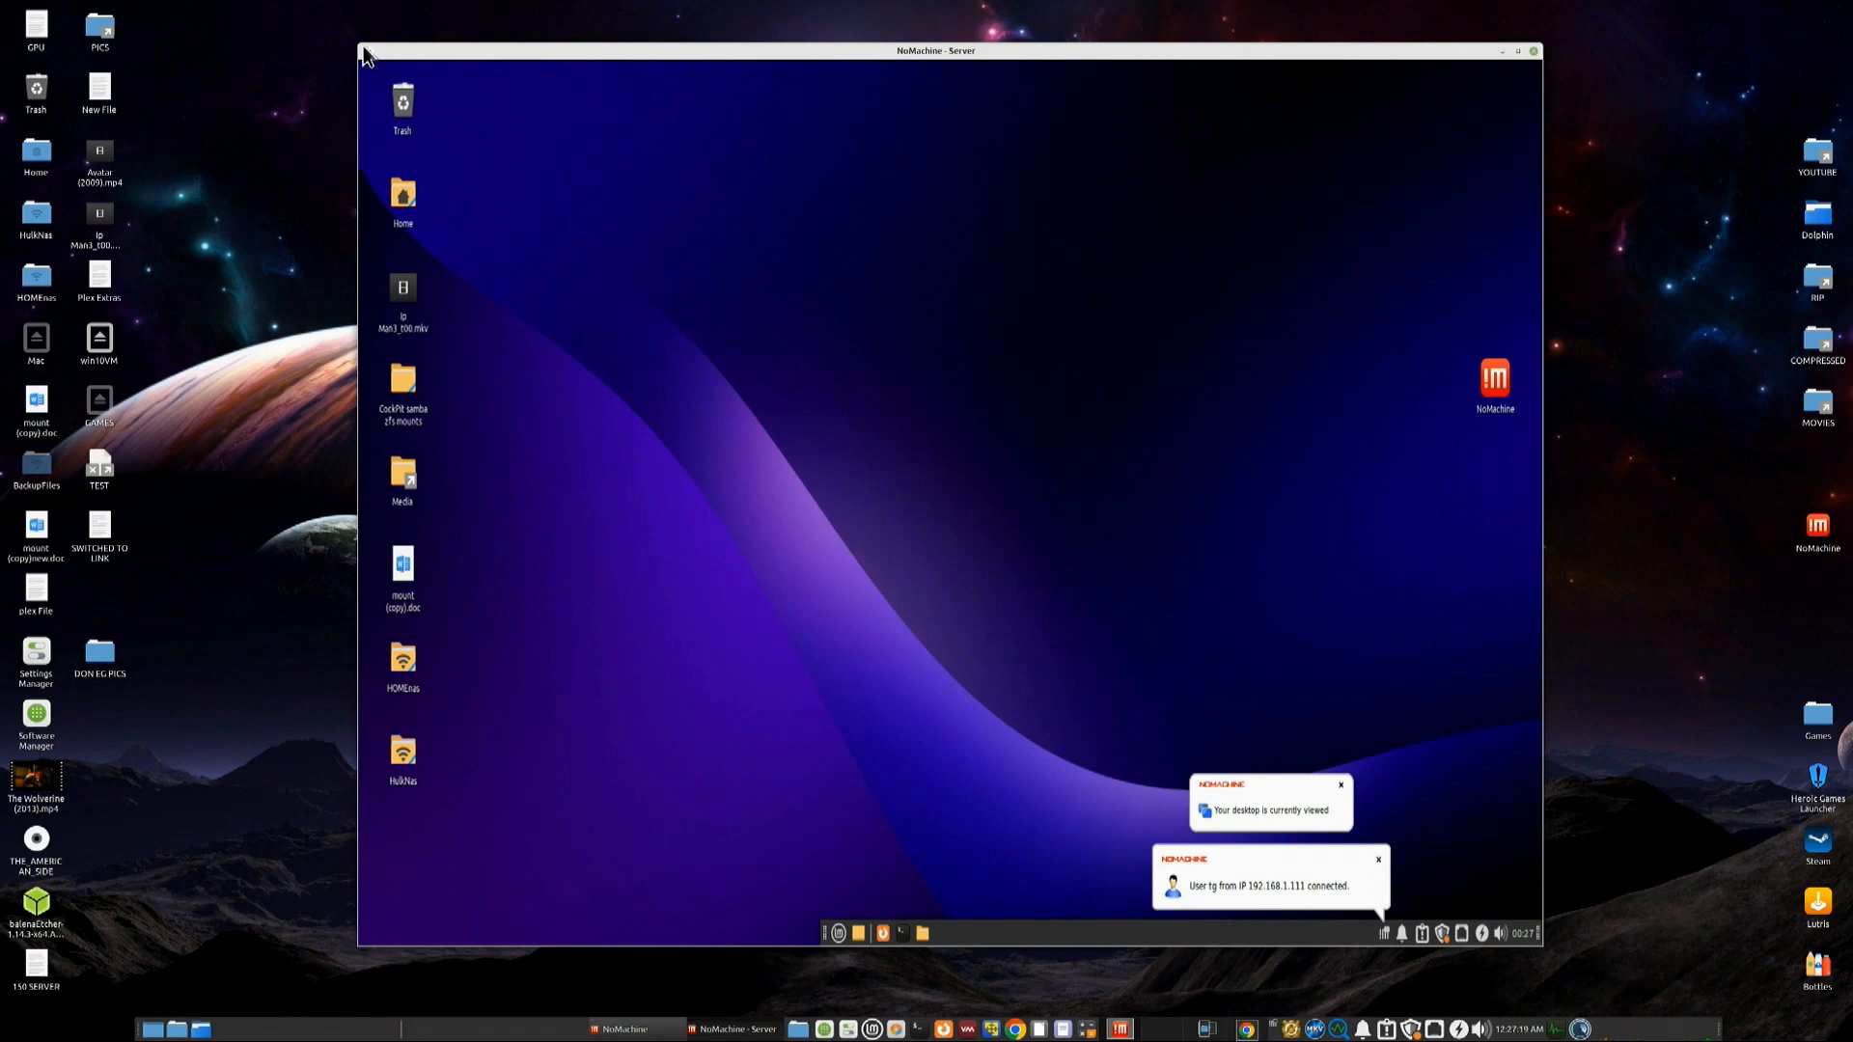
pyautogui.moveTo(357, 48); pyautogui.dragTo(210, 71)
pyautogui.moveTo(365, 68); pyautogui.dragTo(435, 49)
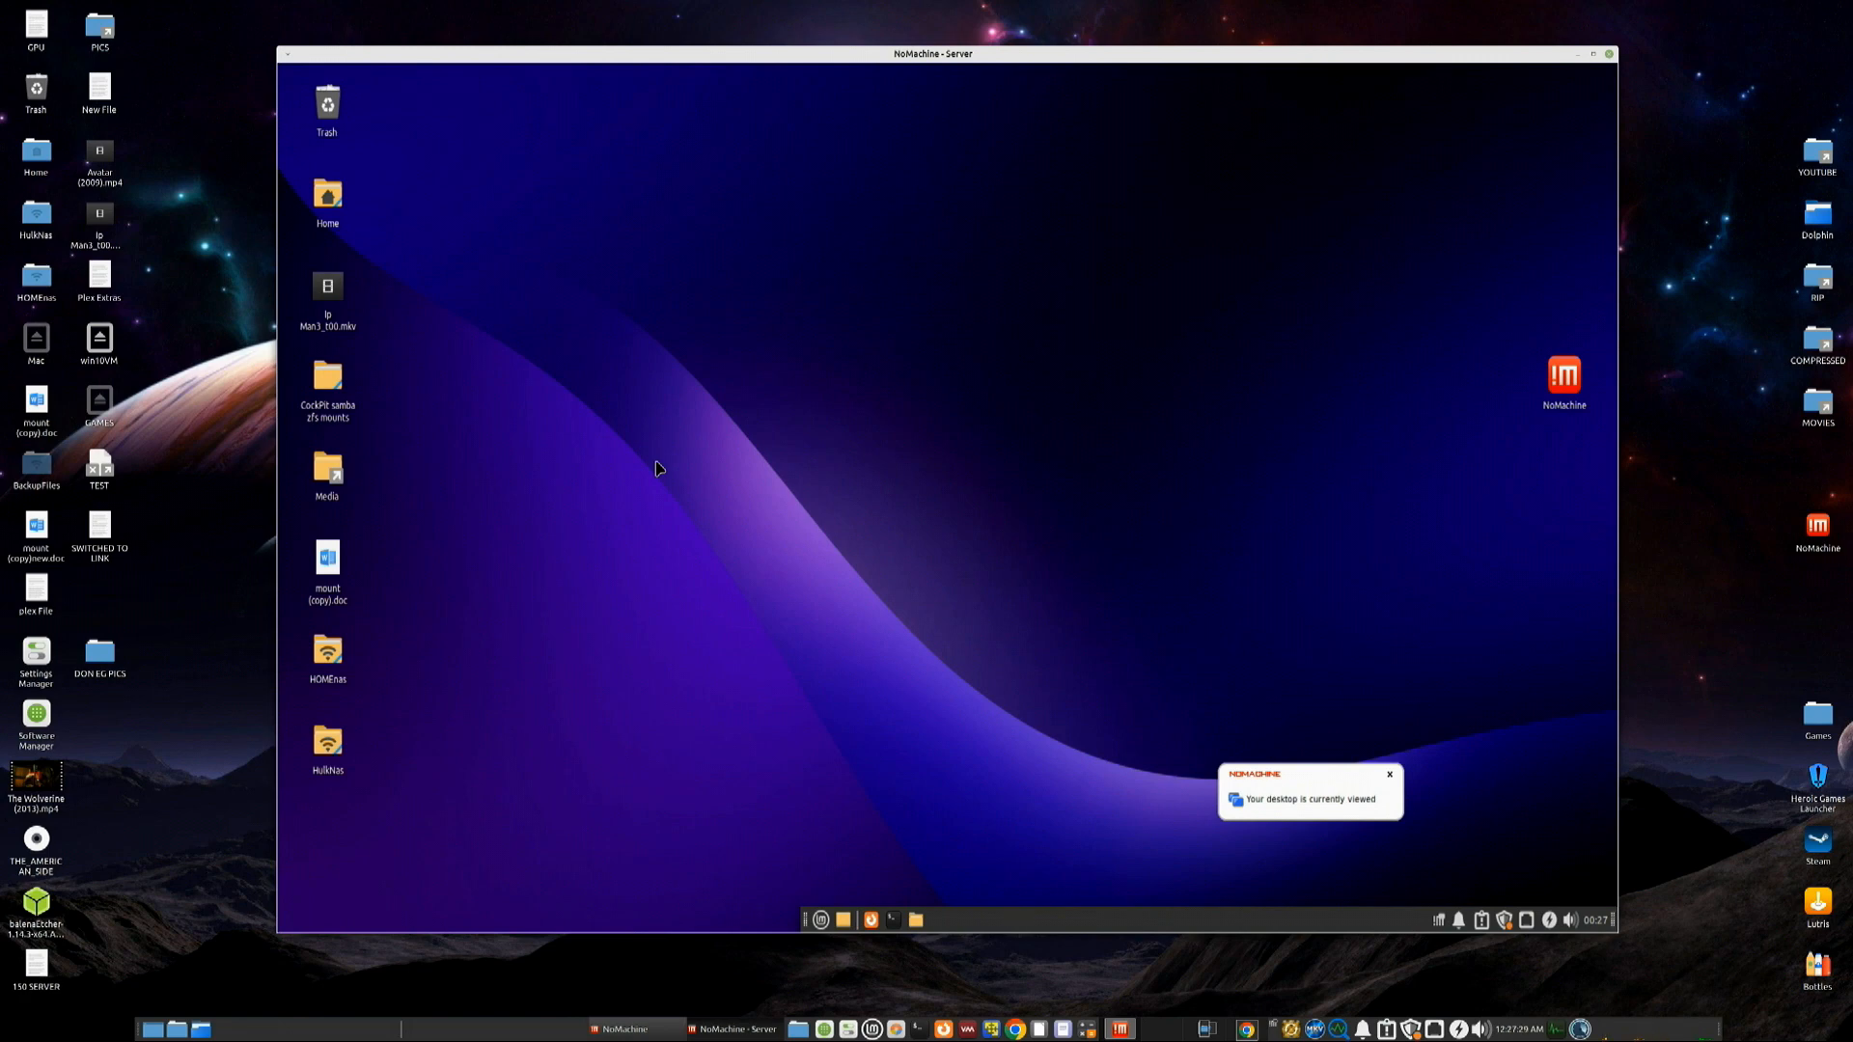
# Open the TMEZ bookmark in Firefox, log in to Cockpit with the account username and password, and enlarge the browser window.
pyautogui.click(939, 1031)
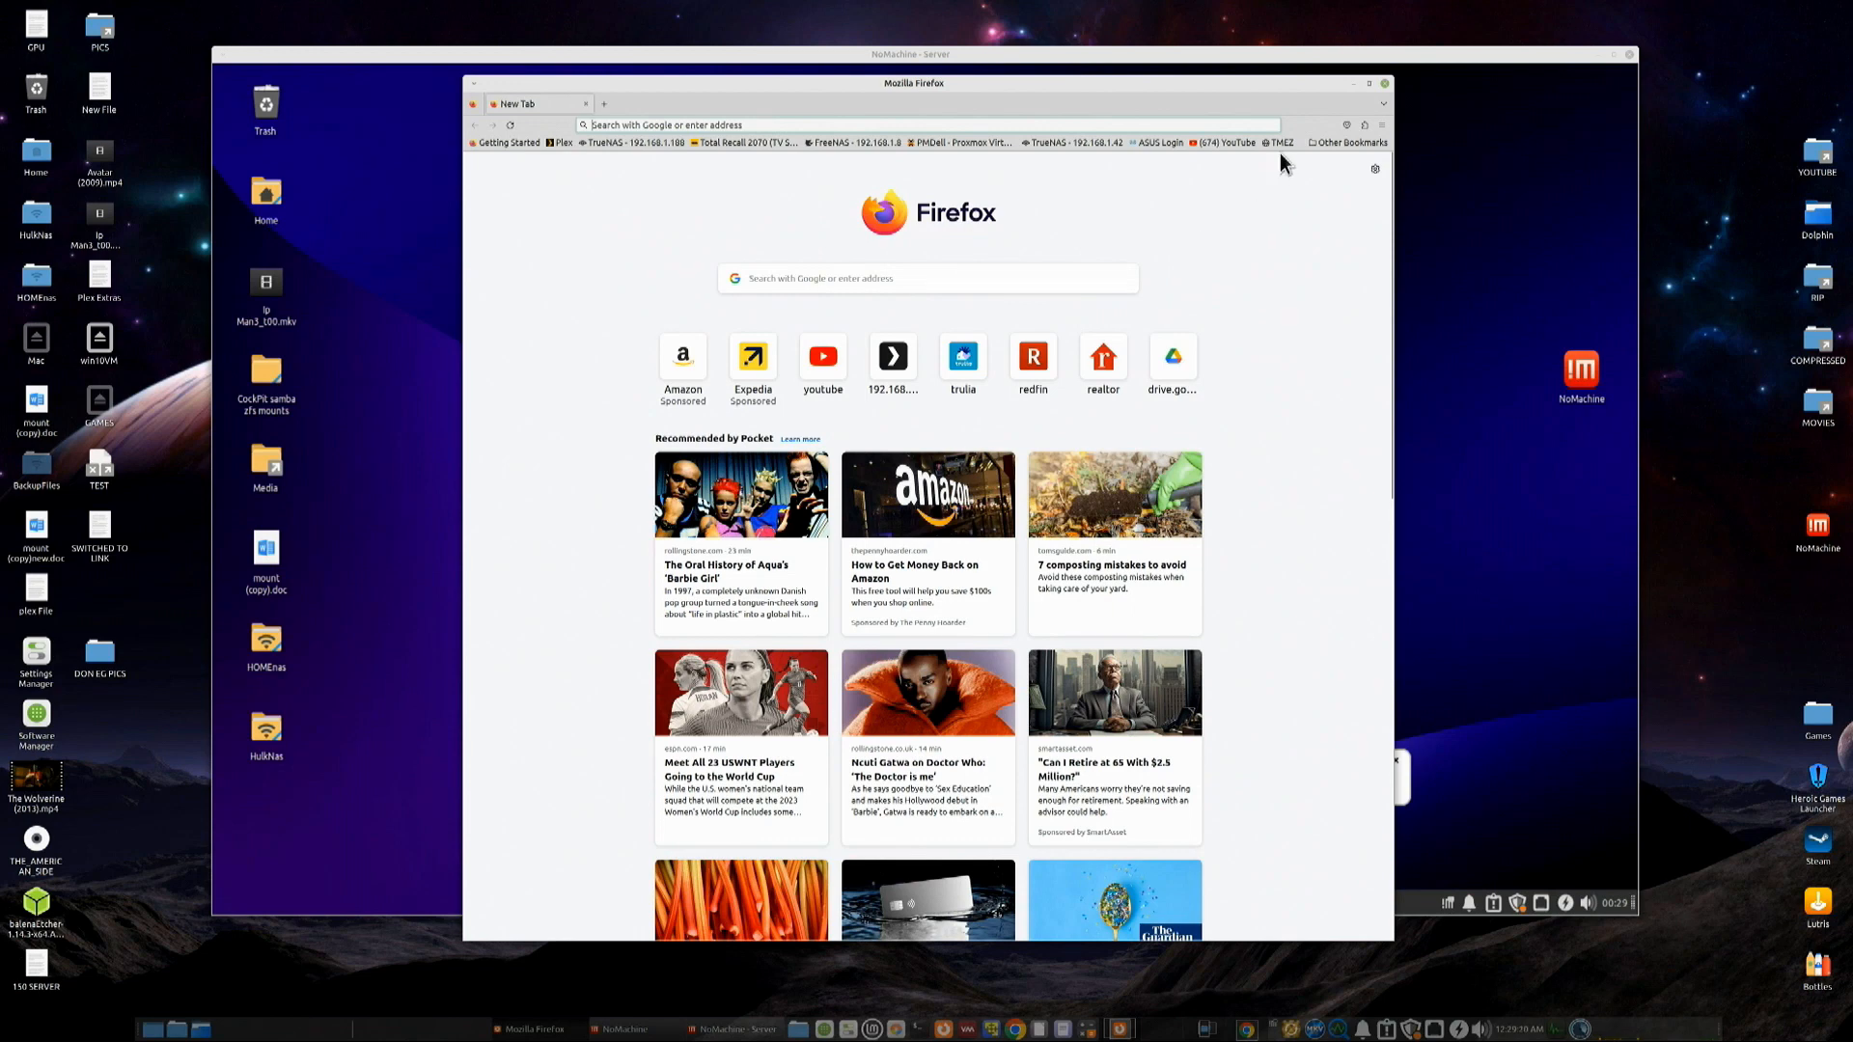
pyautogui.click(1279, 144)
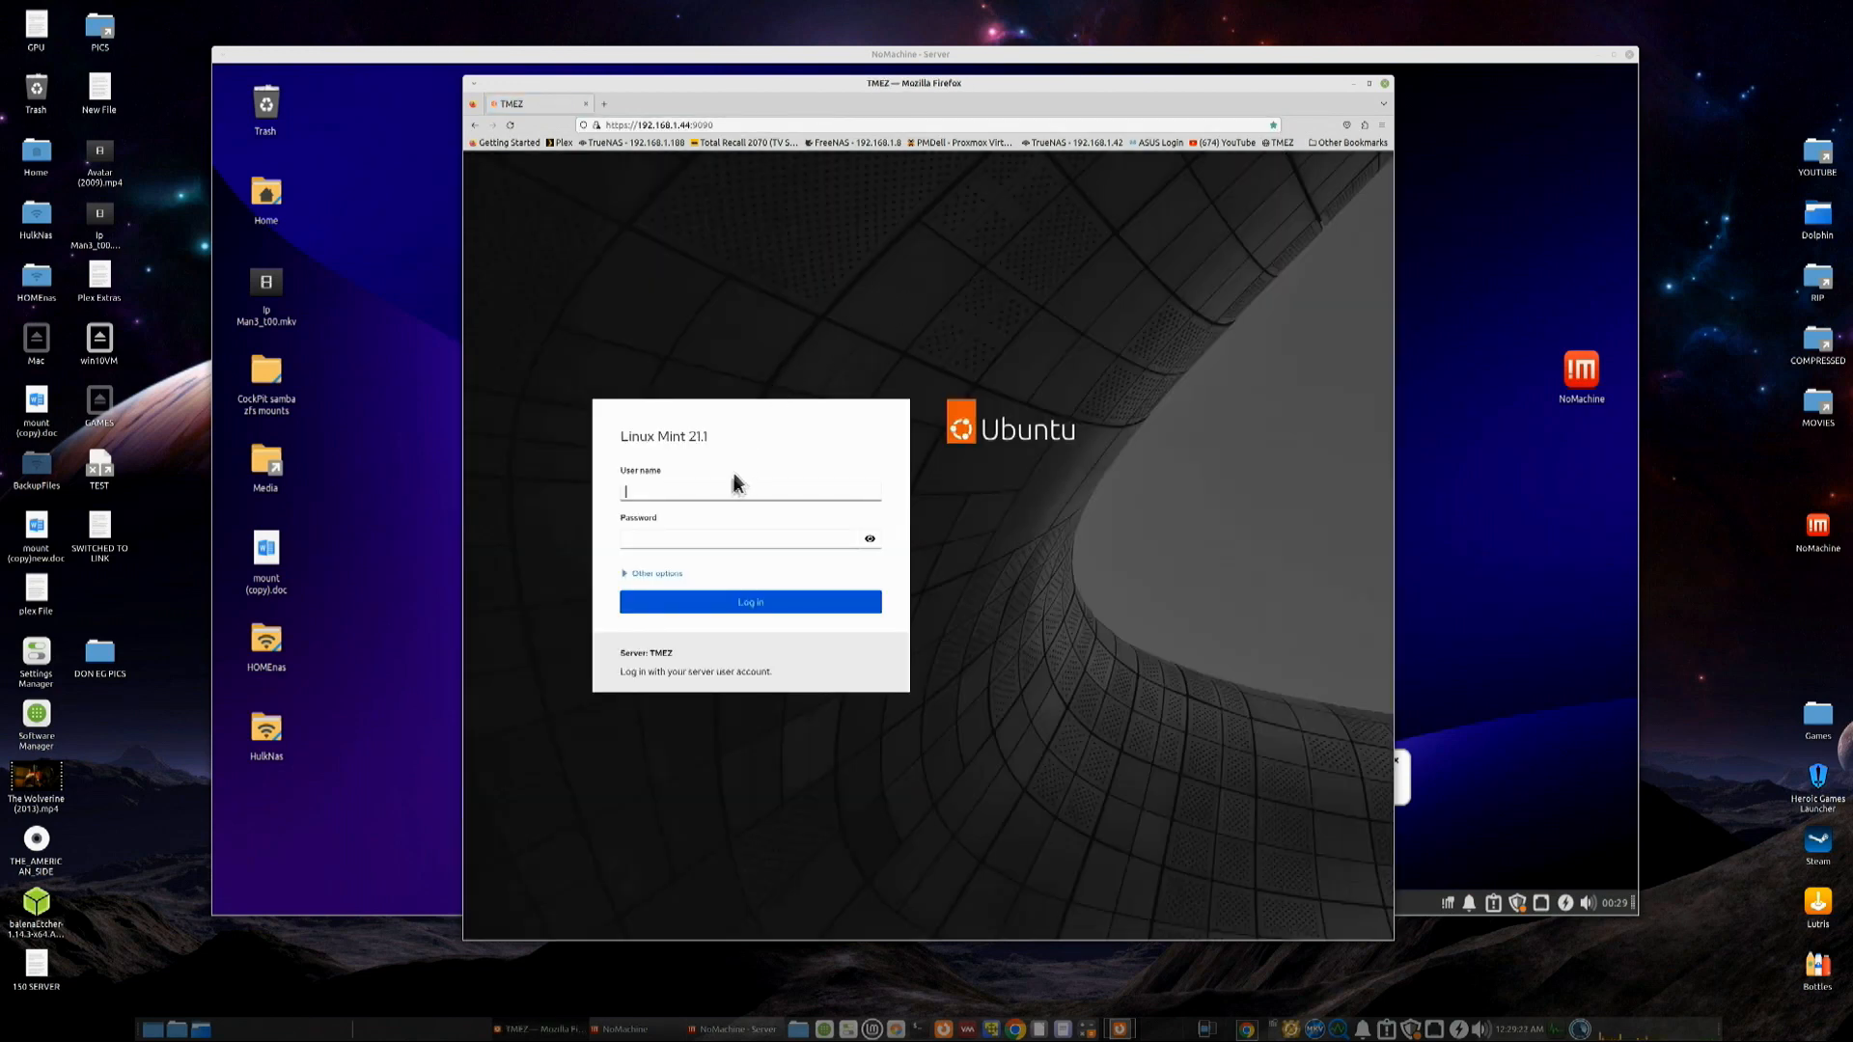
pyautogui.write('tg')
pyautogui.press('Tab')
pyautogui.write('•••••')
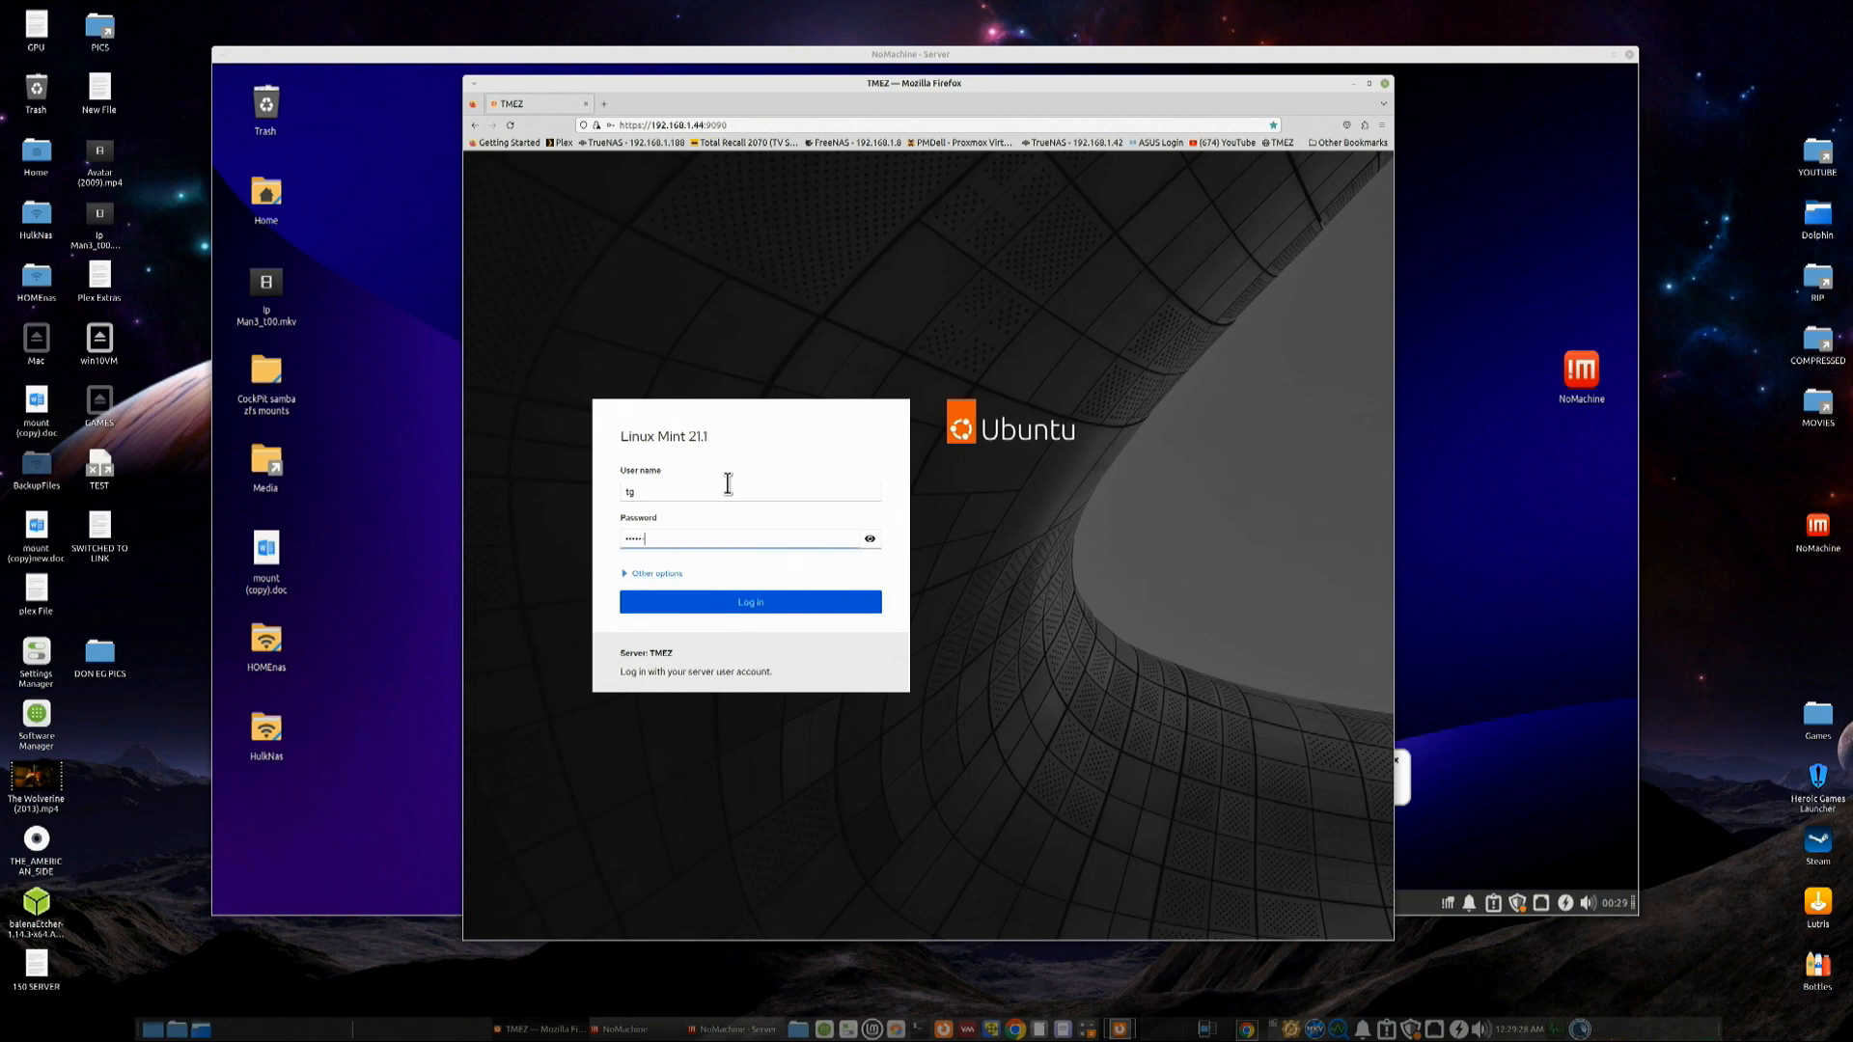
pyautogui.write('•')
pyautogui.press('Return')
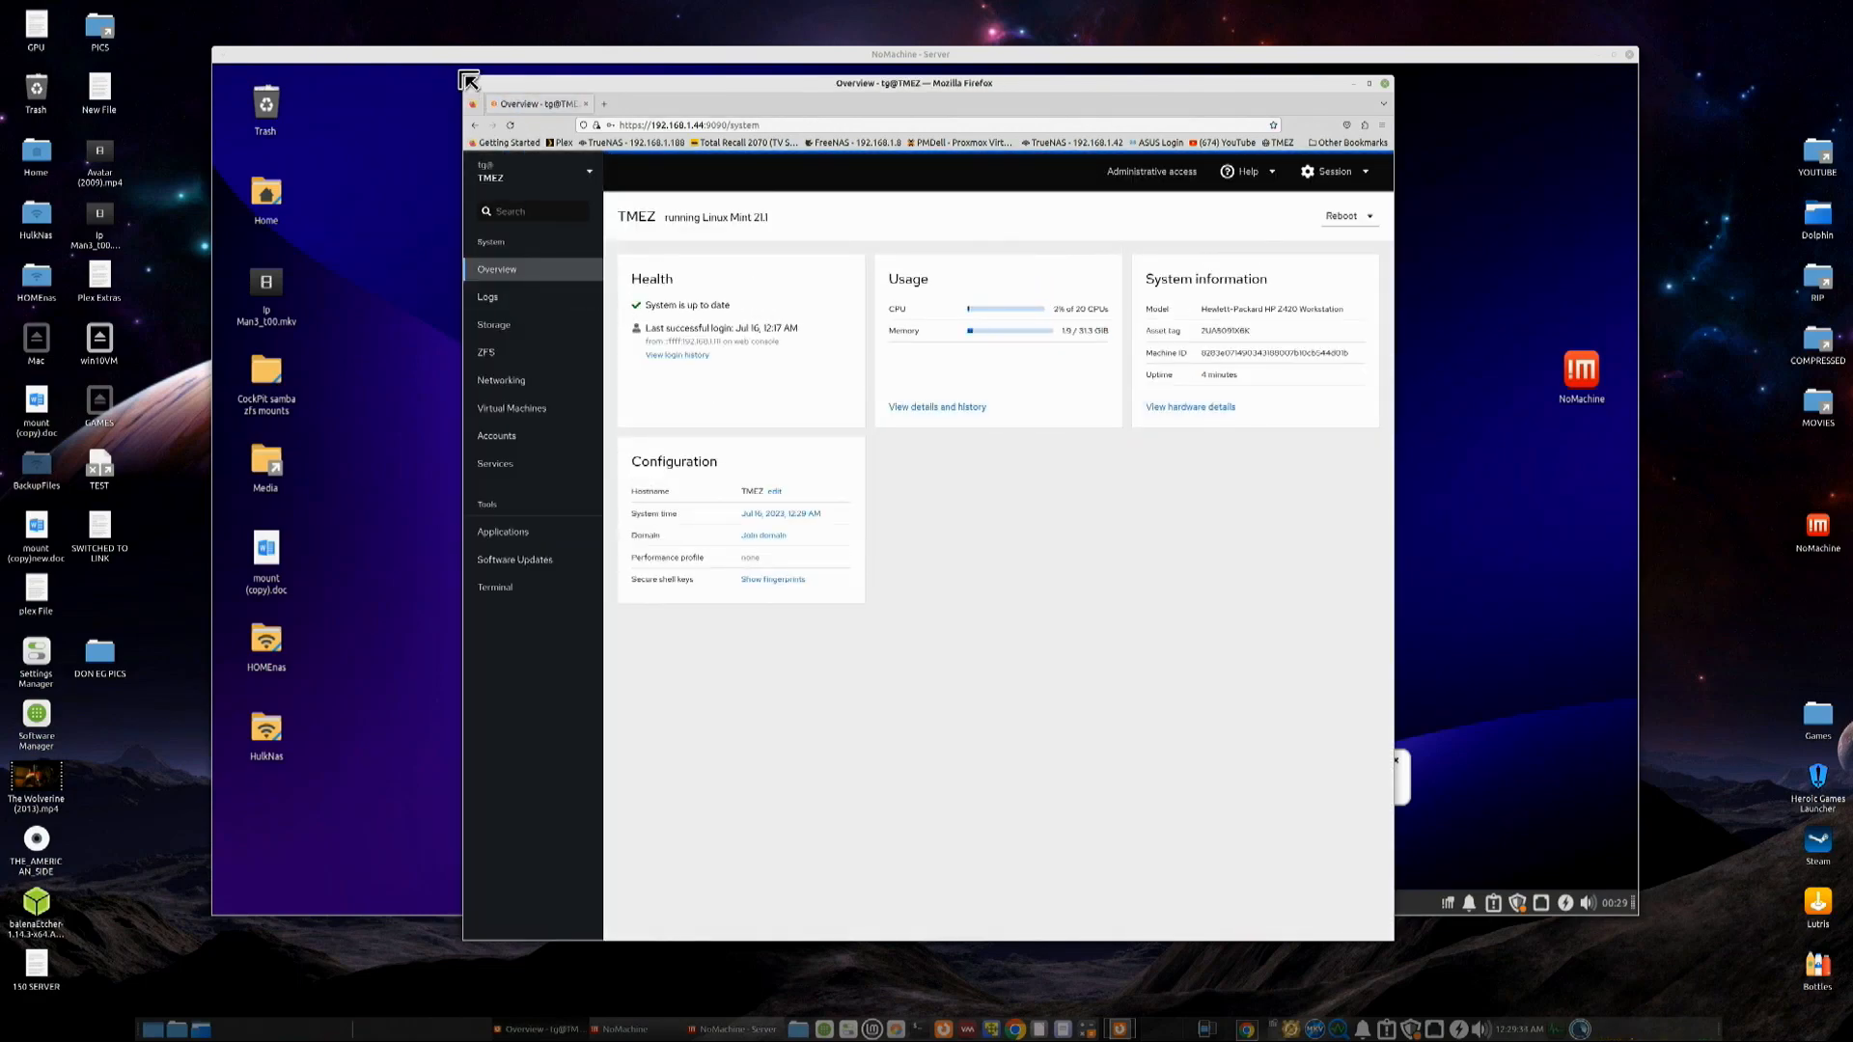
pyautogui.moveTo(468, 79); pyautogui.dragTo(289, 8)
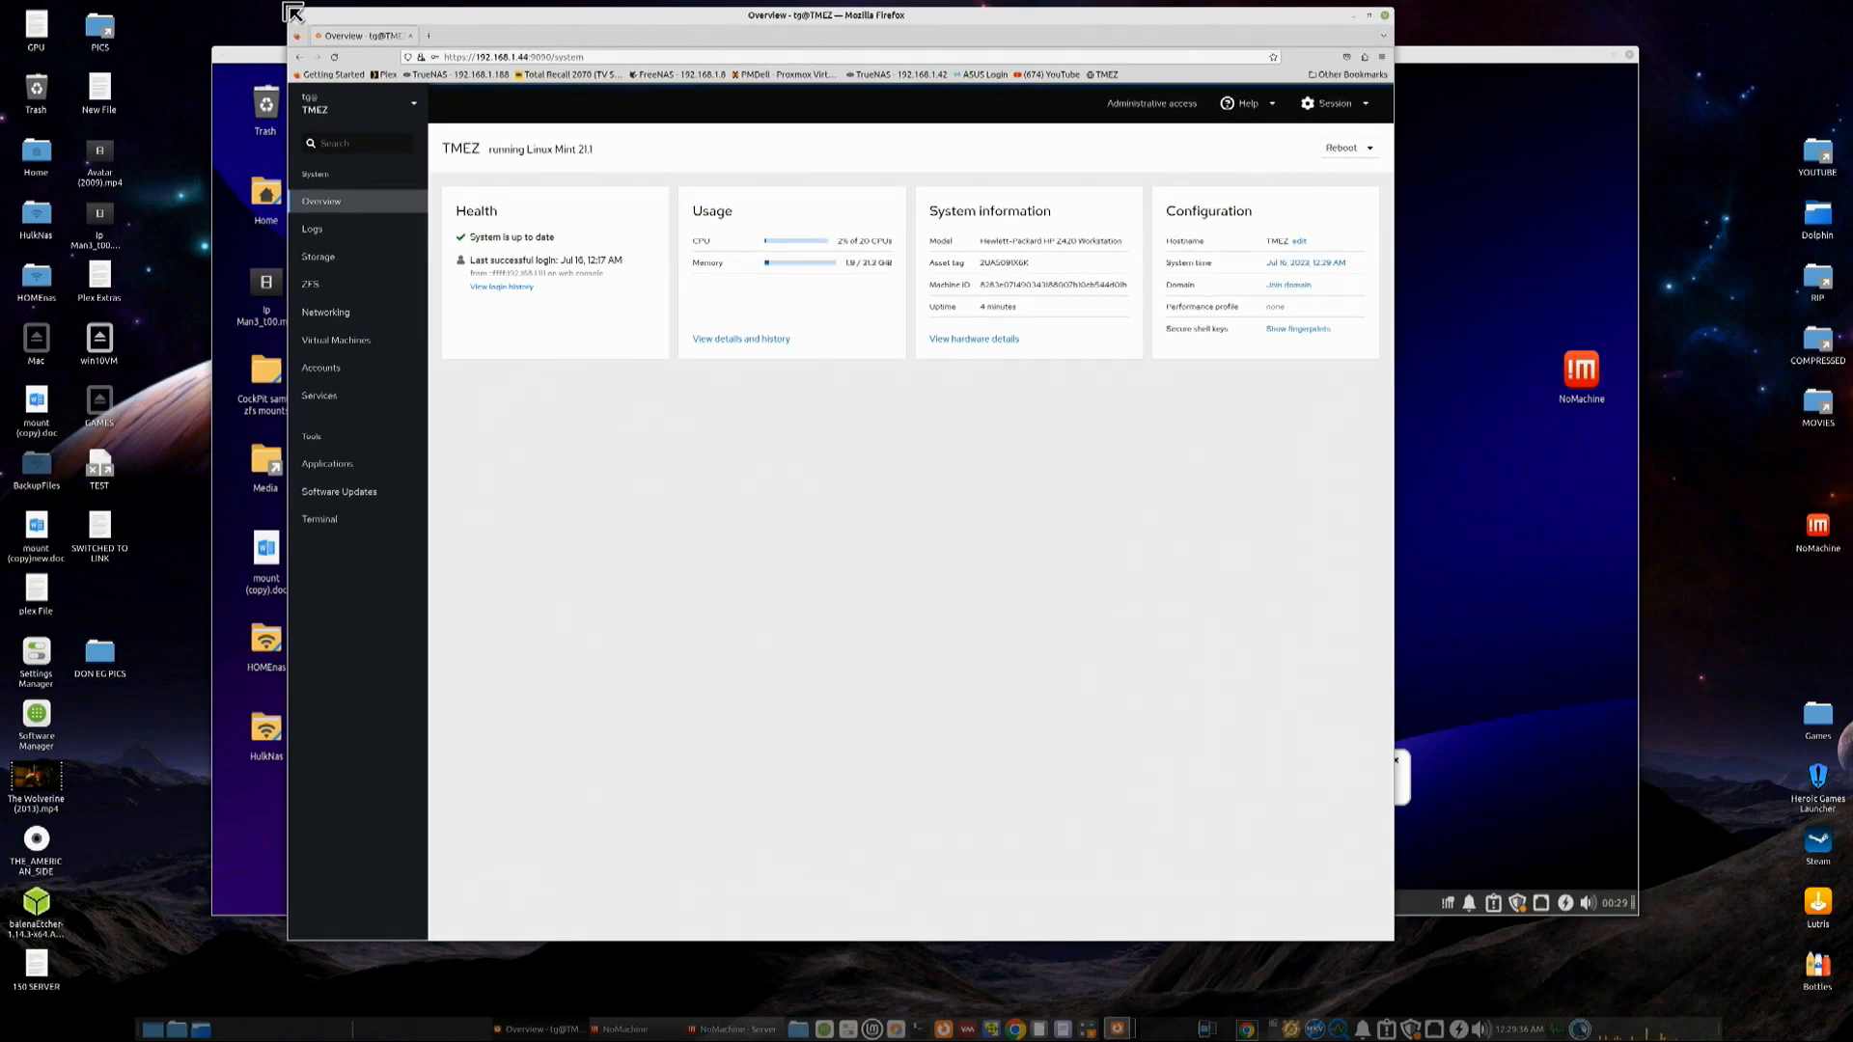
pyautogui.moveTo(463, 16); pyautogui.dragTo(489, 20)
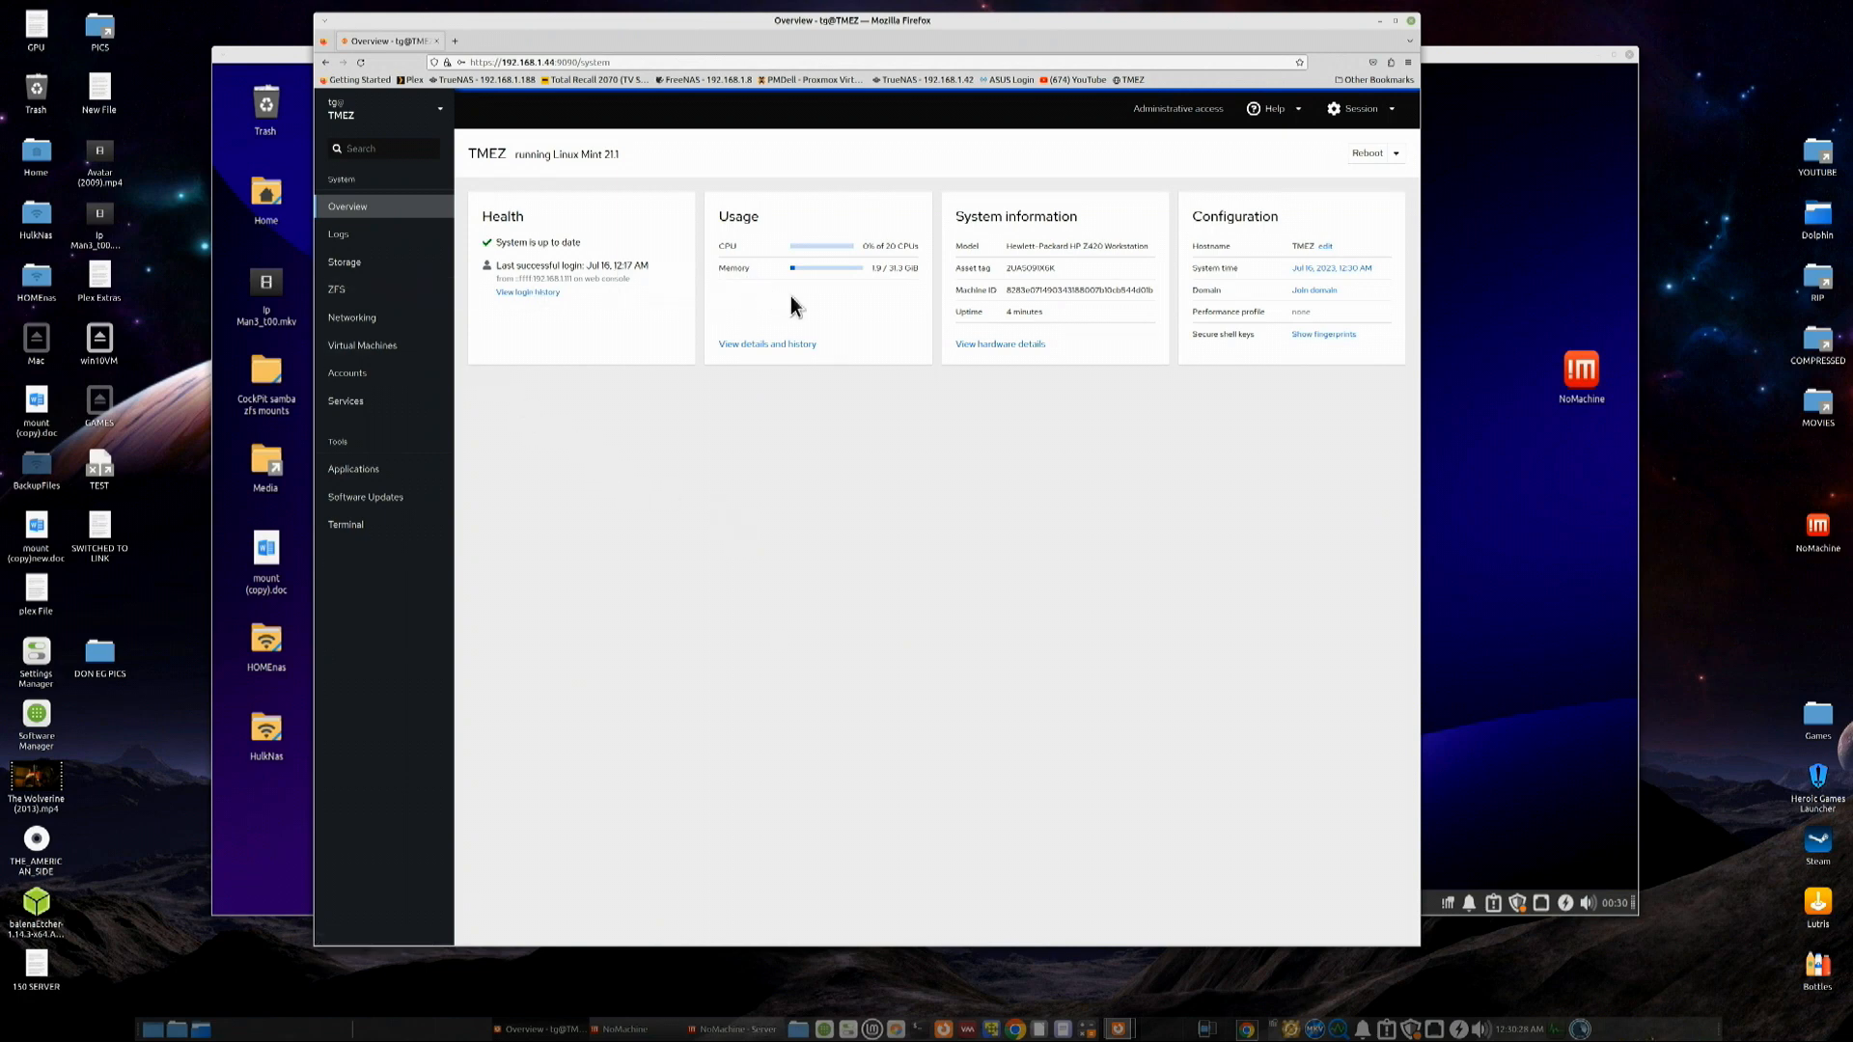
# Examine the file systems and disk status of the Store ZFS pool, and review Cockpit's virtual machines.
pyautogui.click(394, 300)
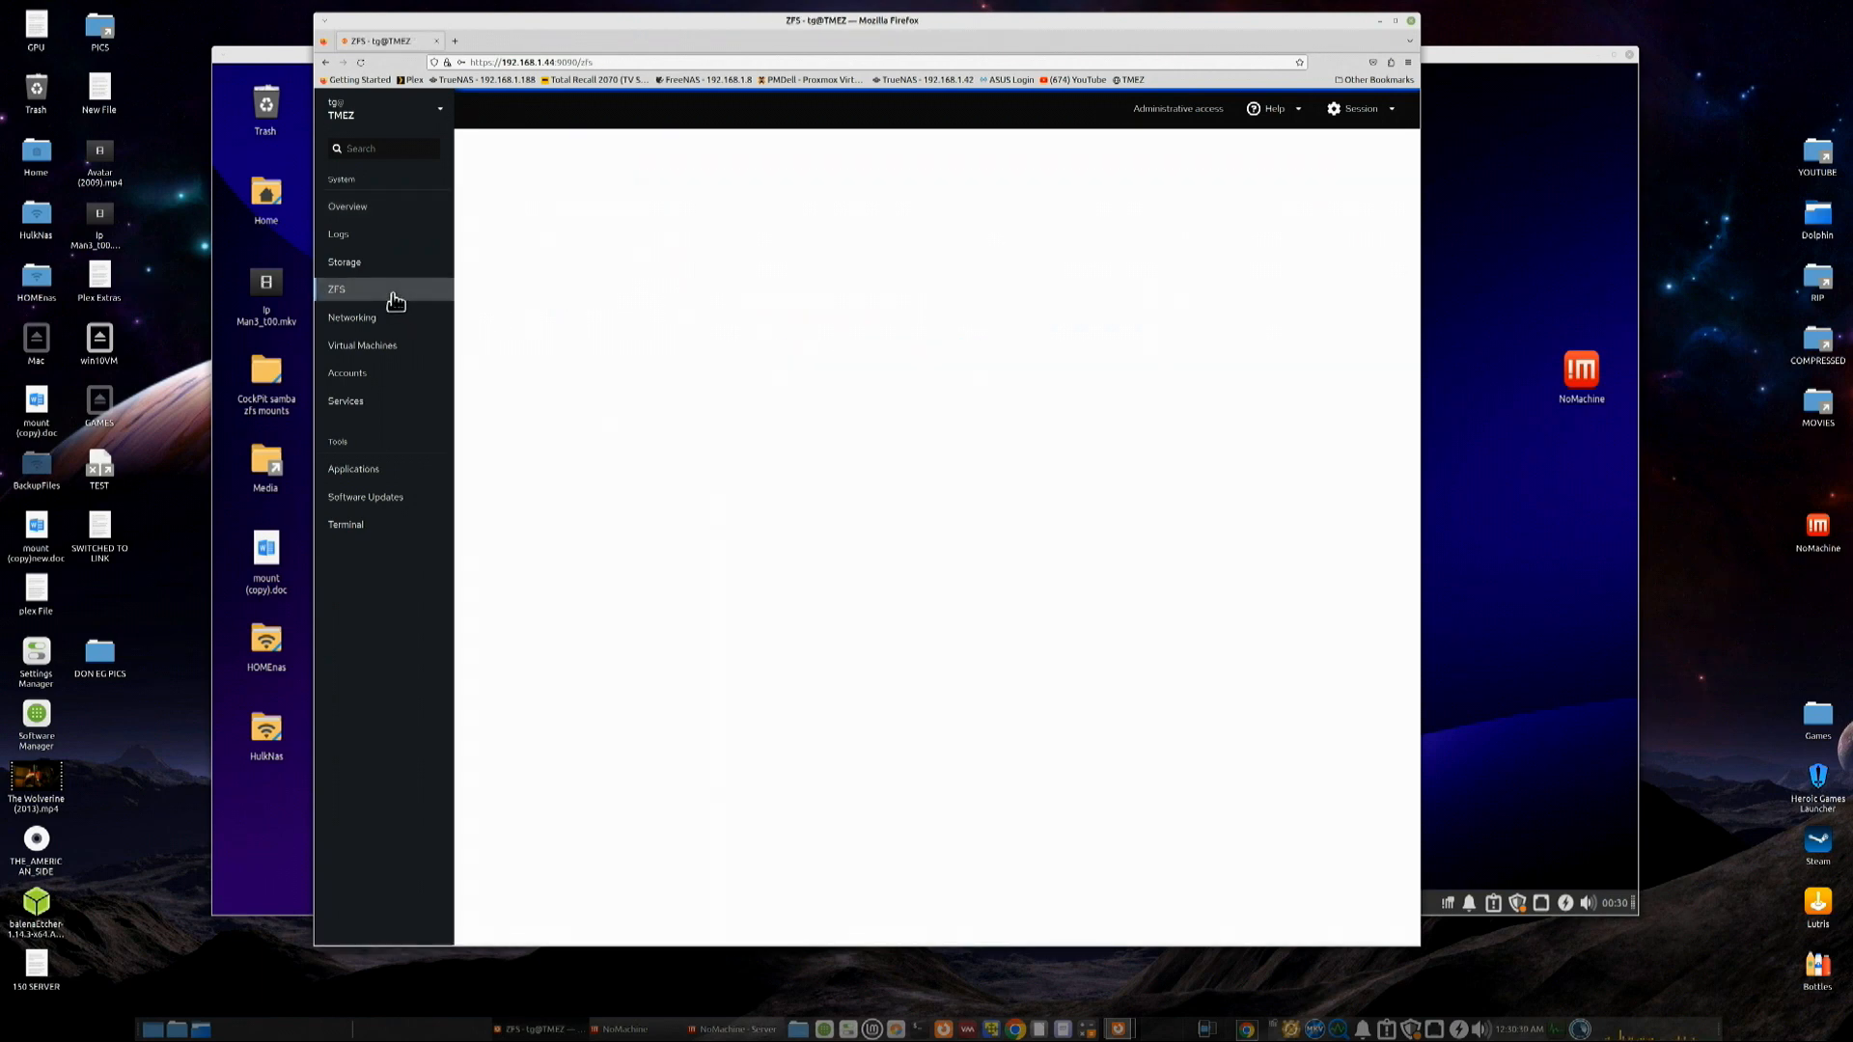
pyautogui.click(522, 231)
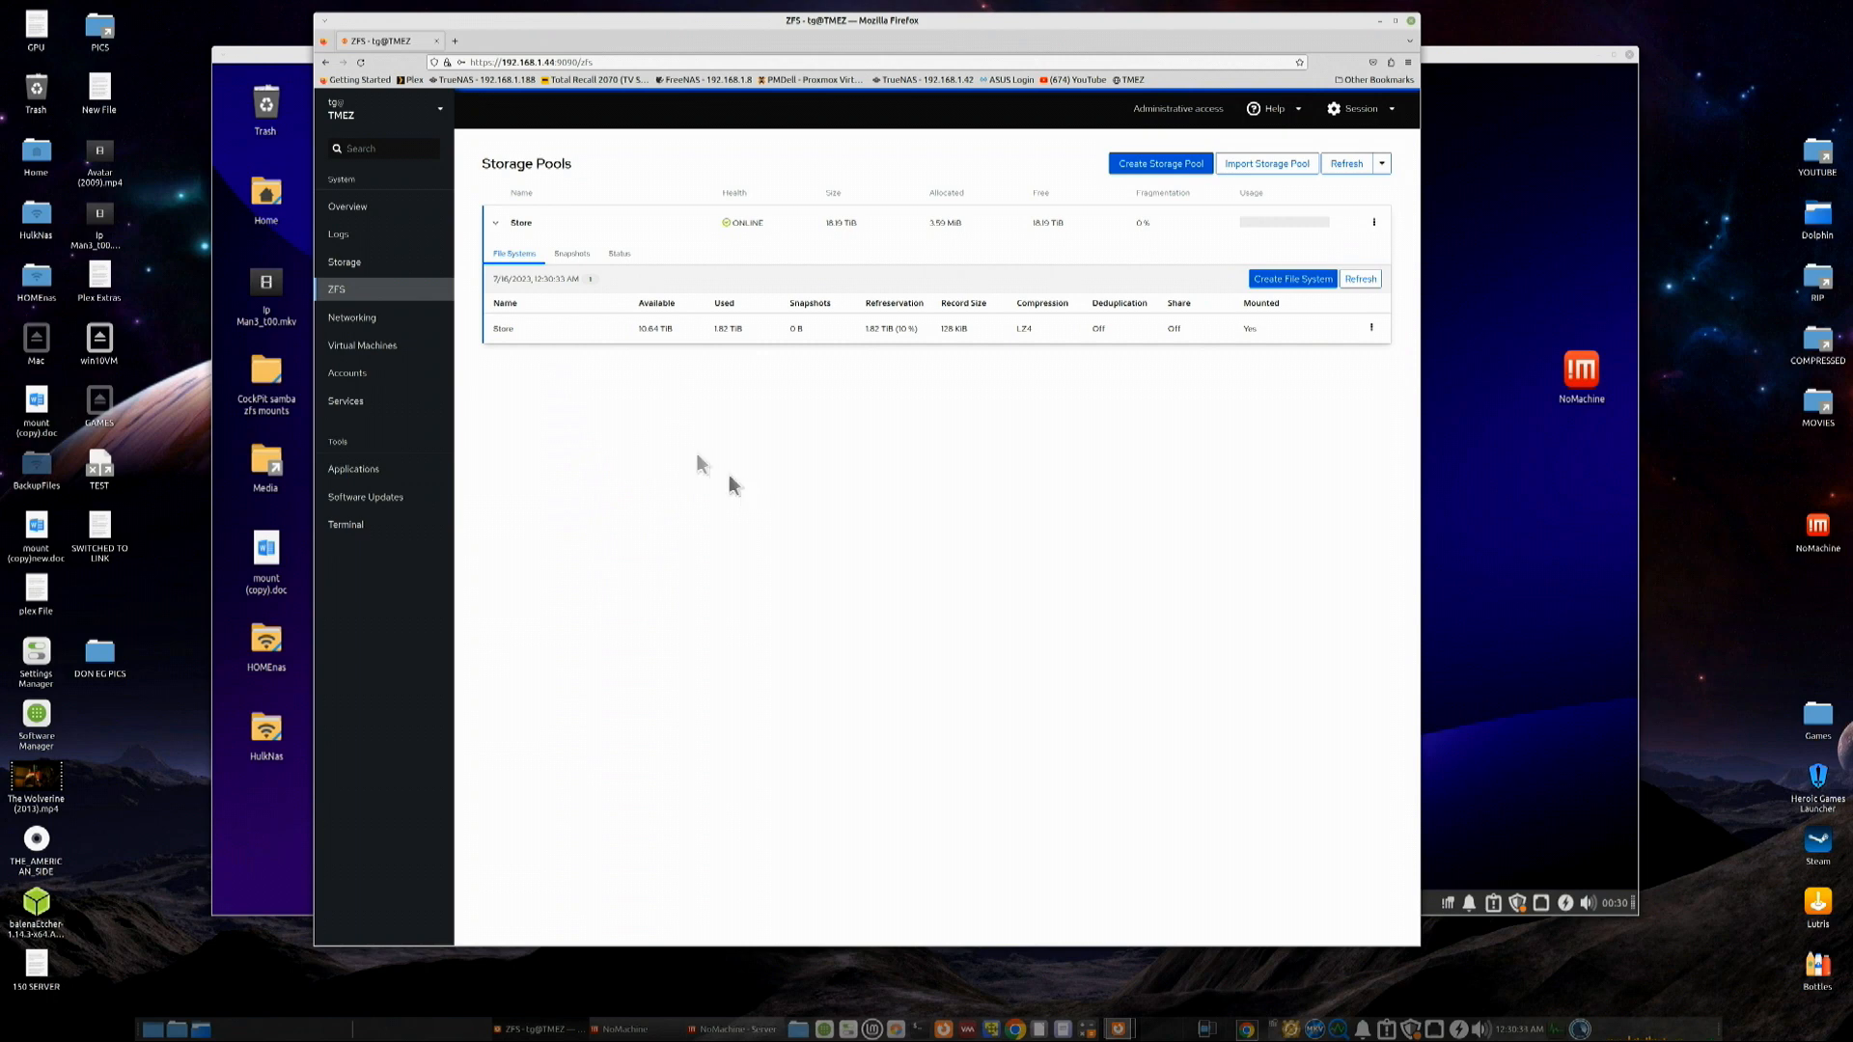
pyautogui.click(623, 257)
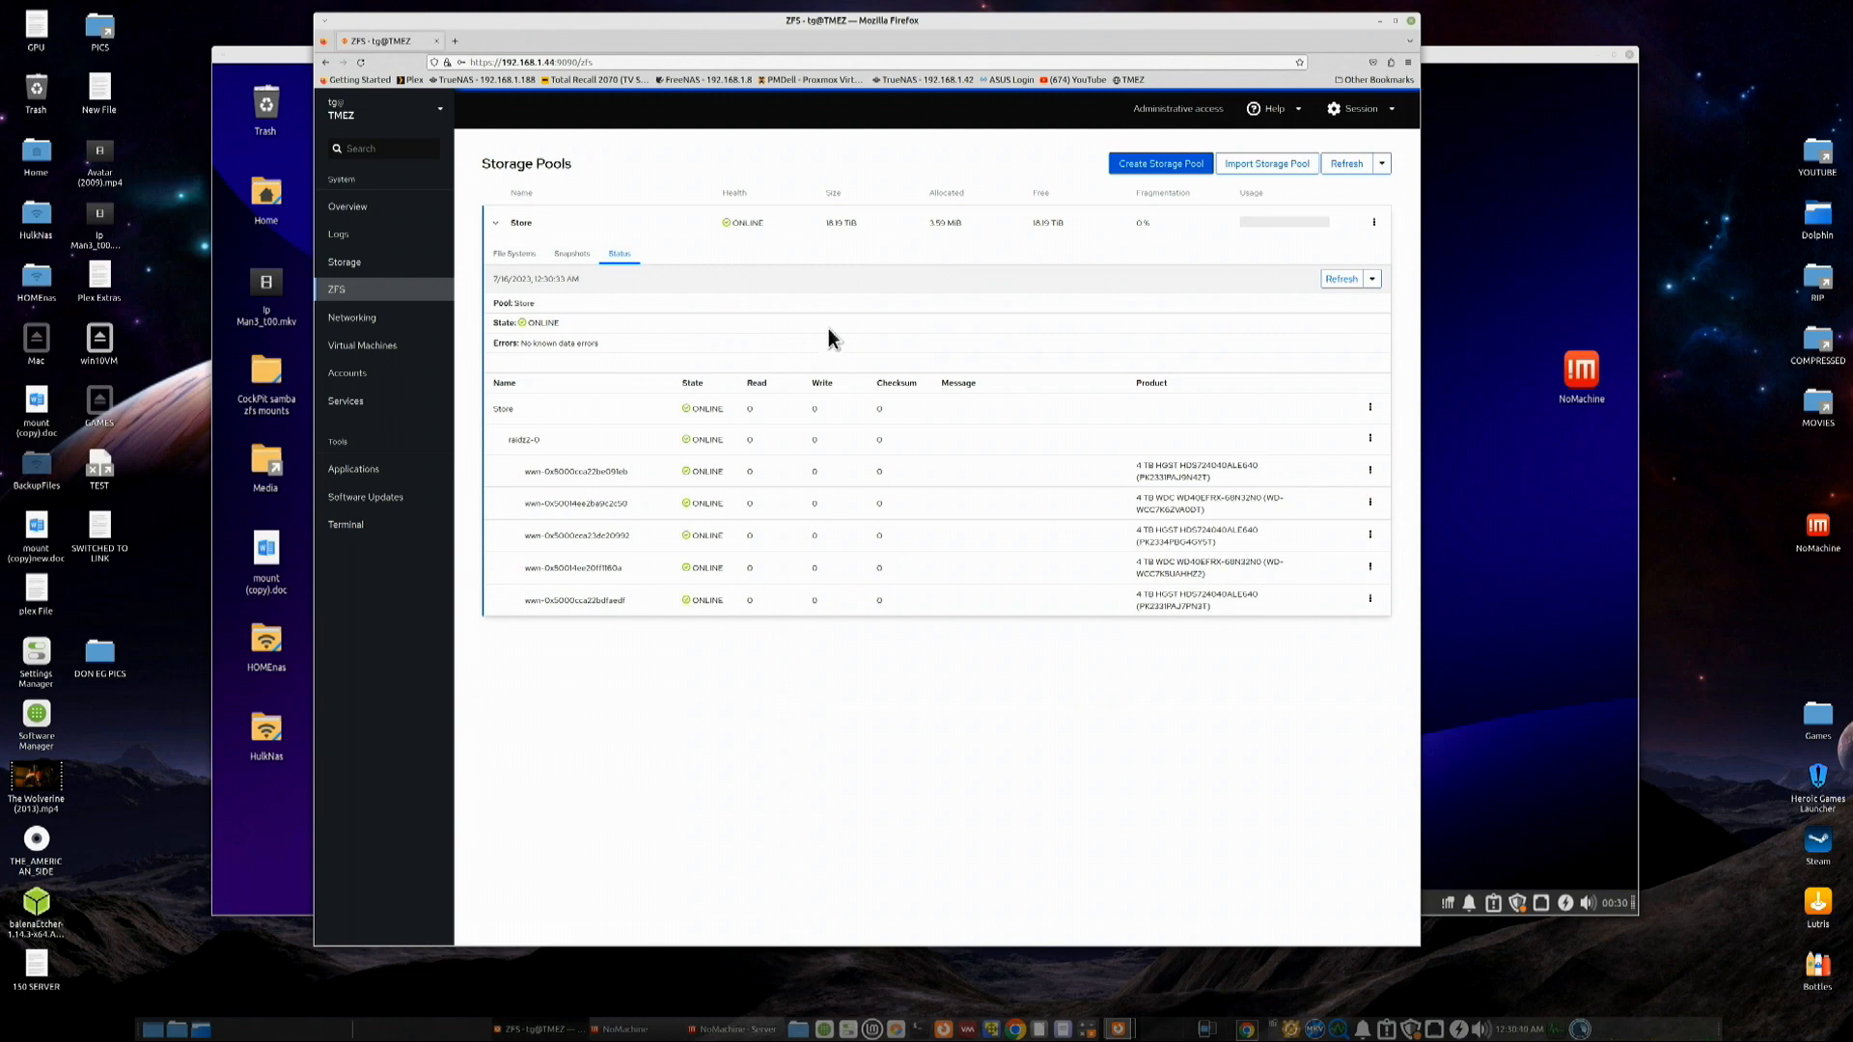
pyautogui.click(372, 321)
pyautogui.click(369, 357)
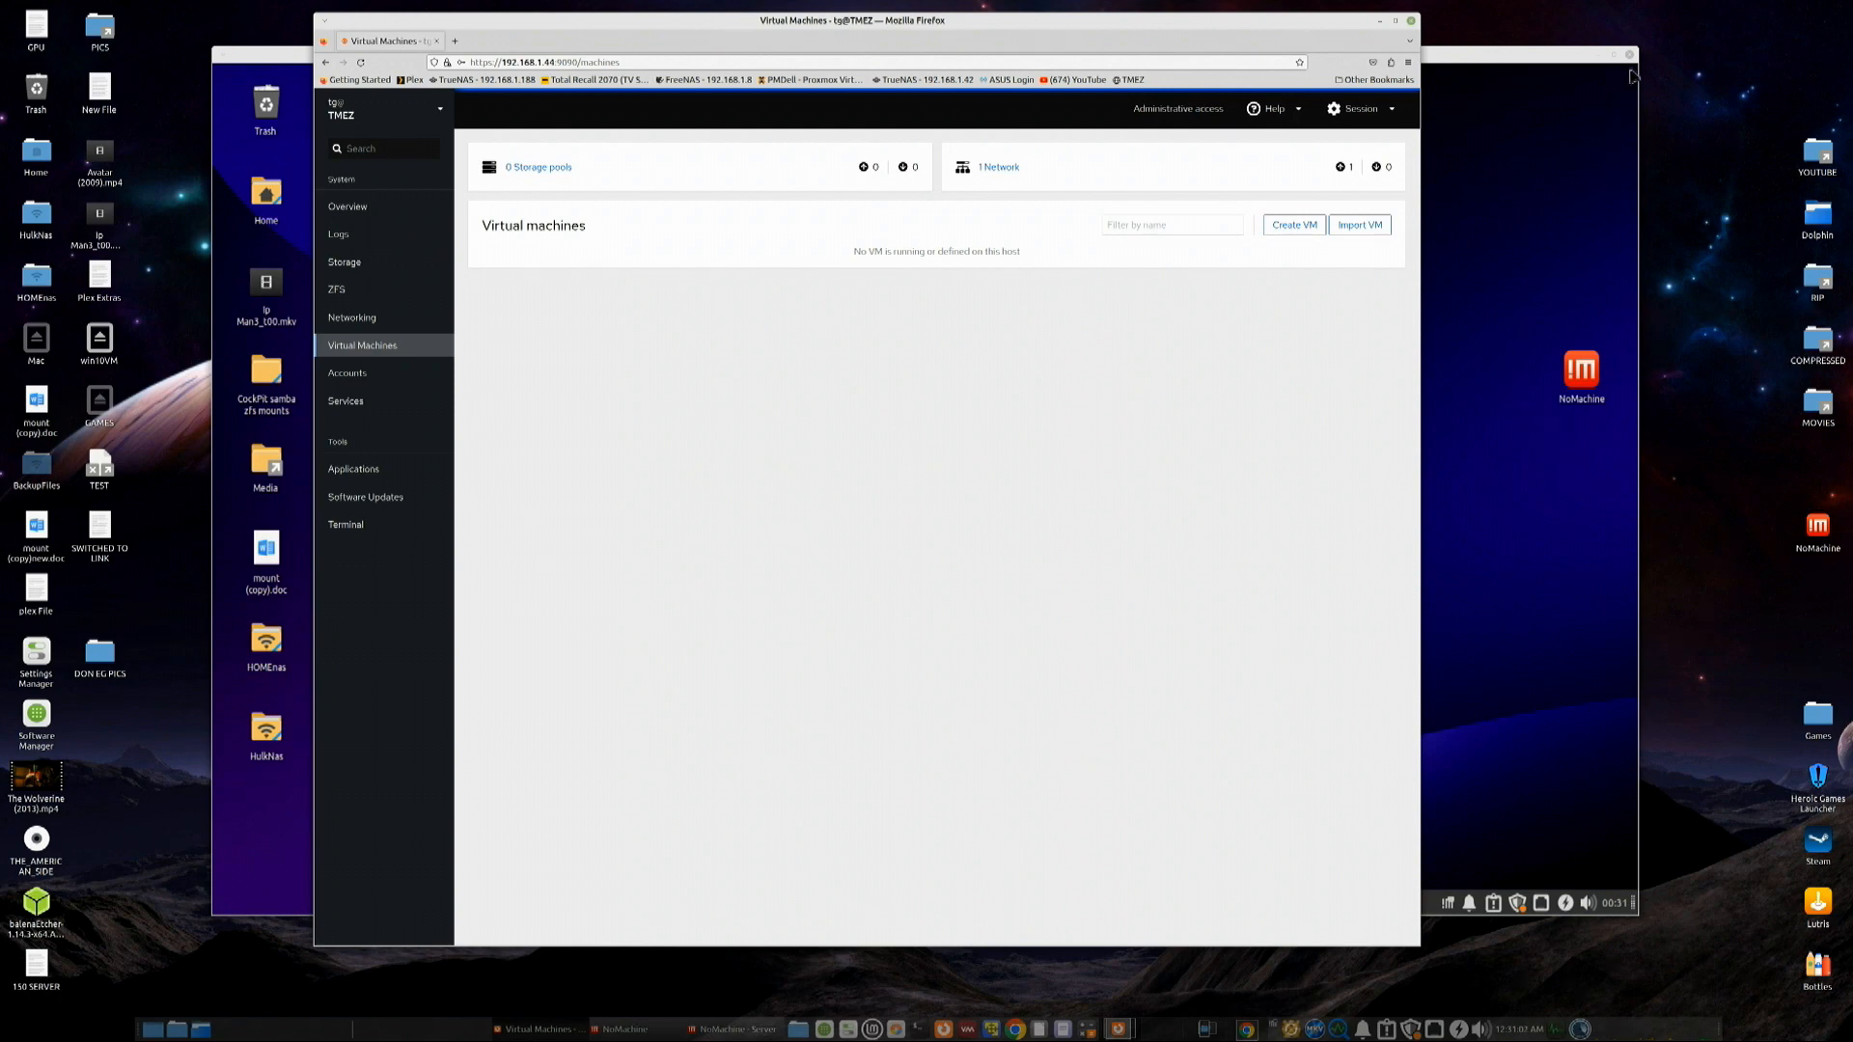
# Close the Cockpit browser window, the Server remote session and the NoMachine machine list.
pyautogui.click(1410, 21)
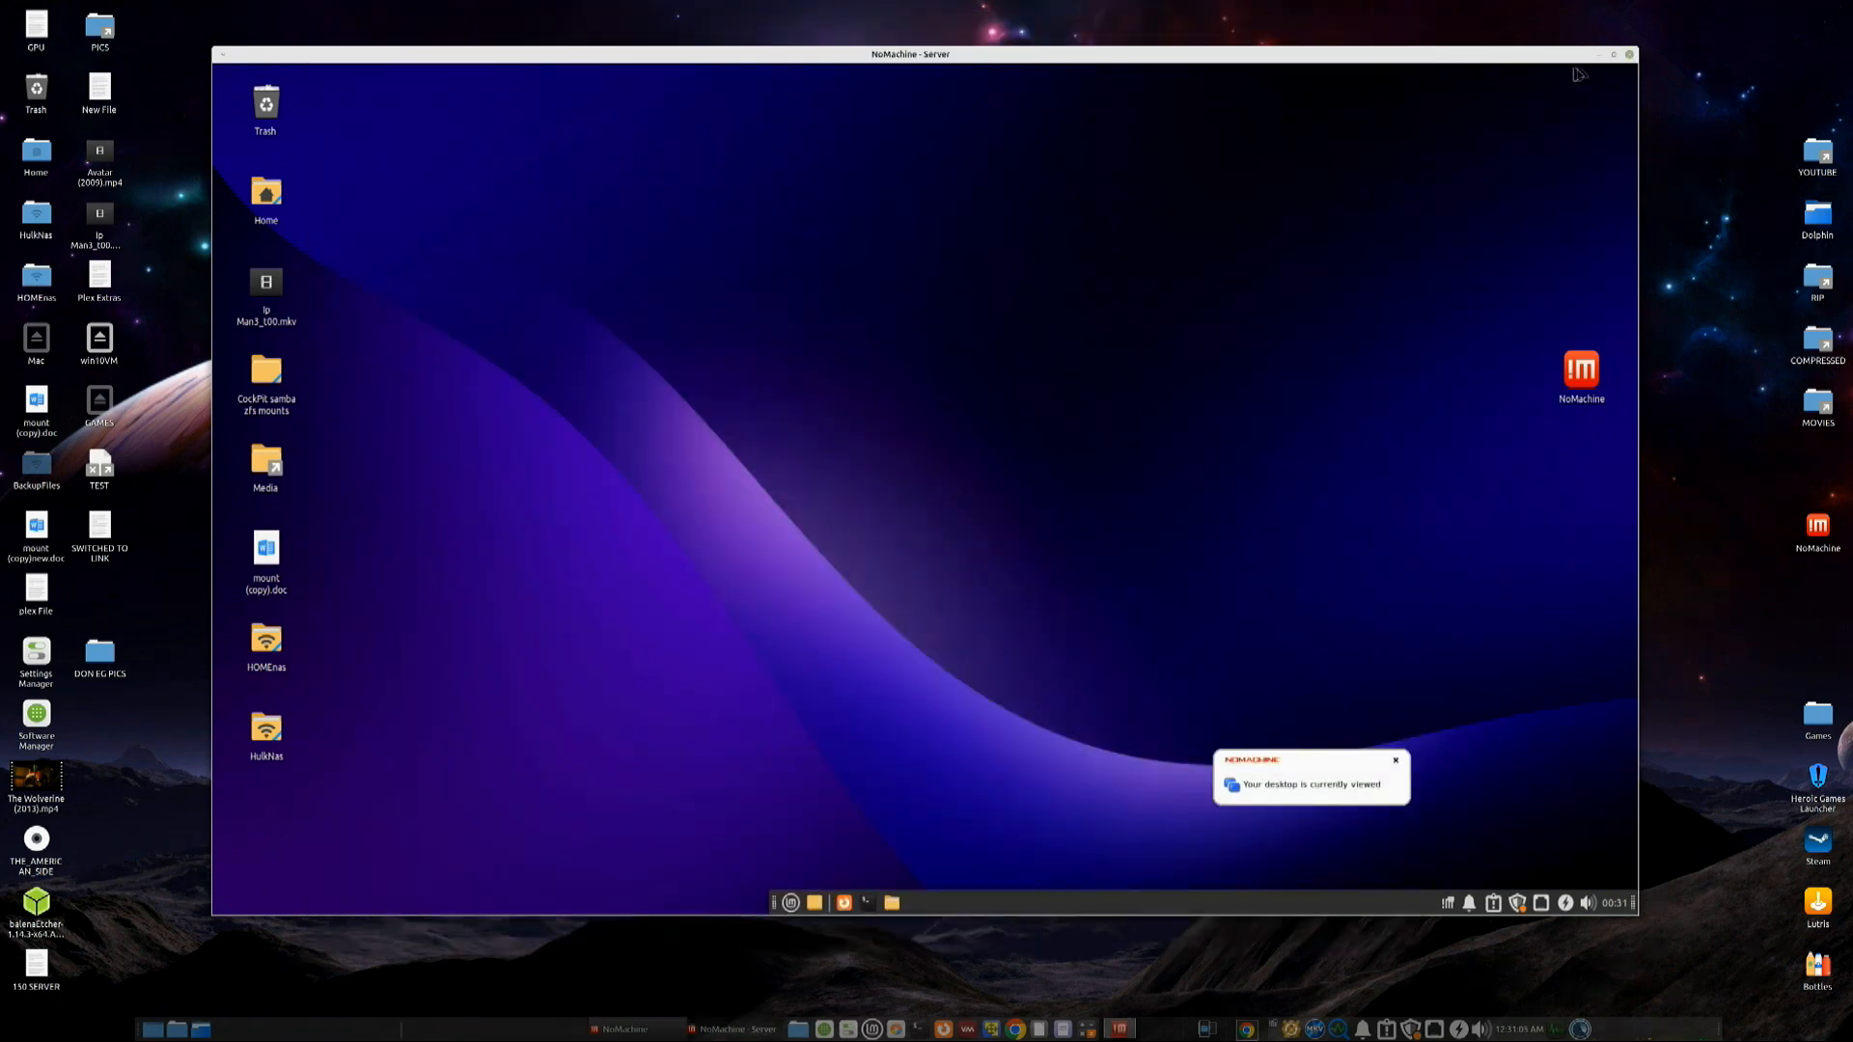
pyautogui.click(1627, 55)
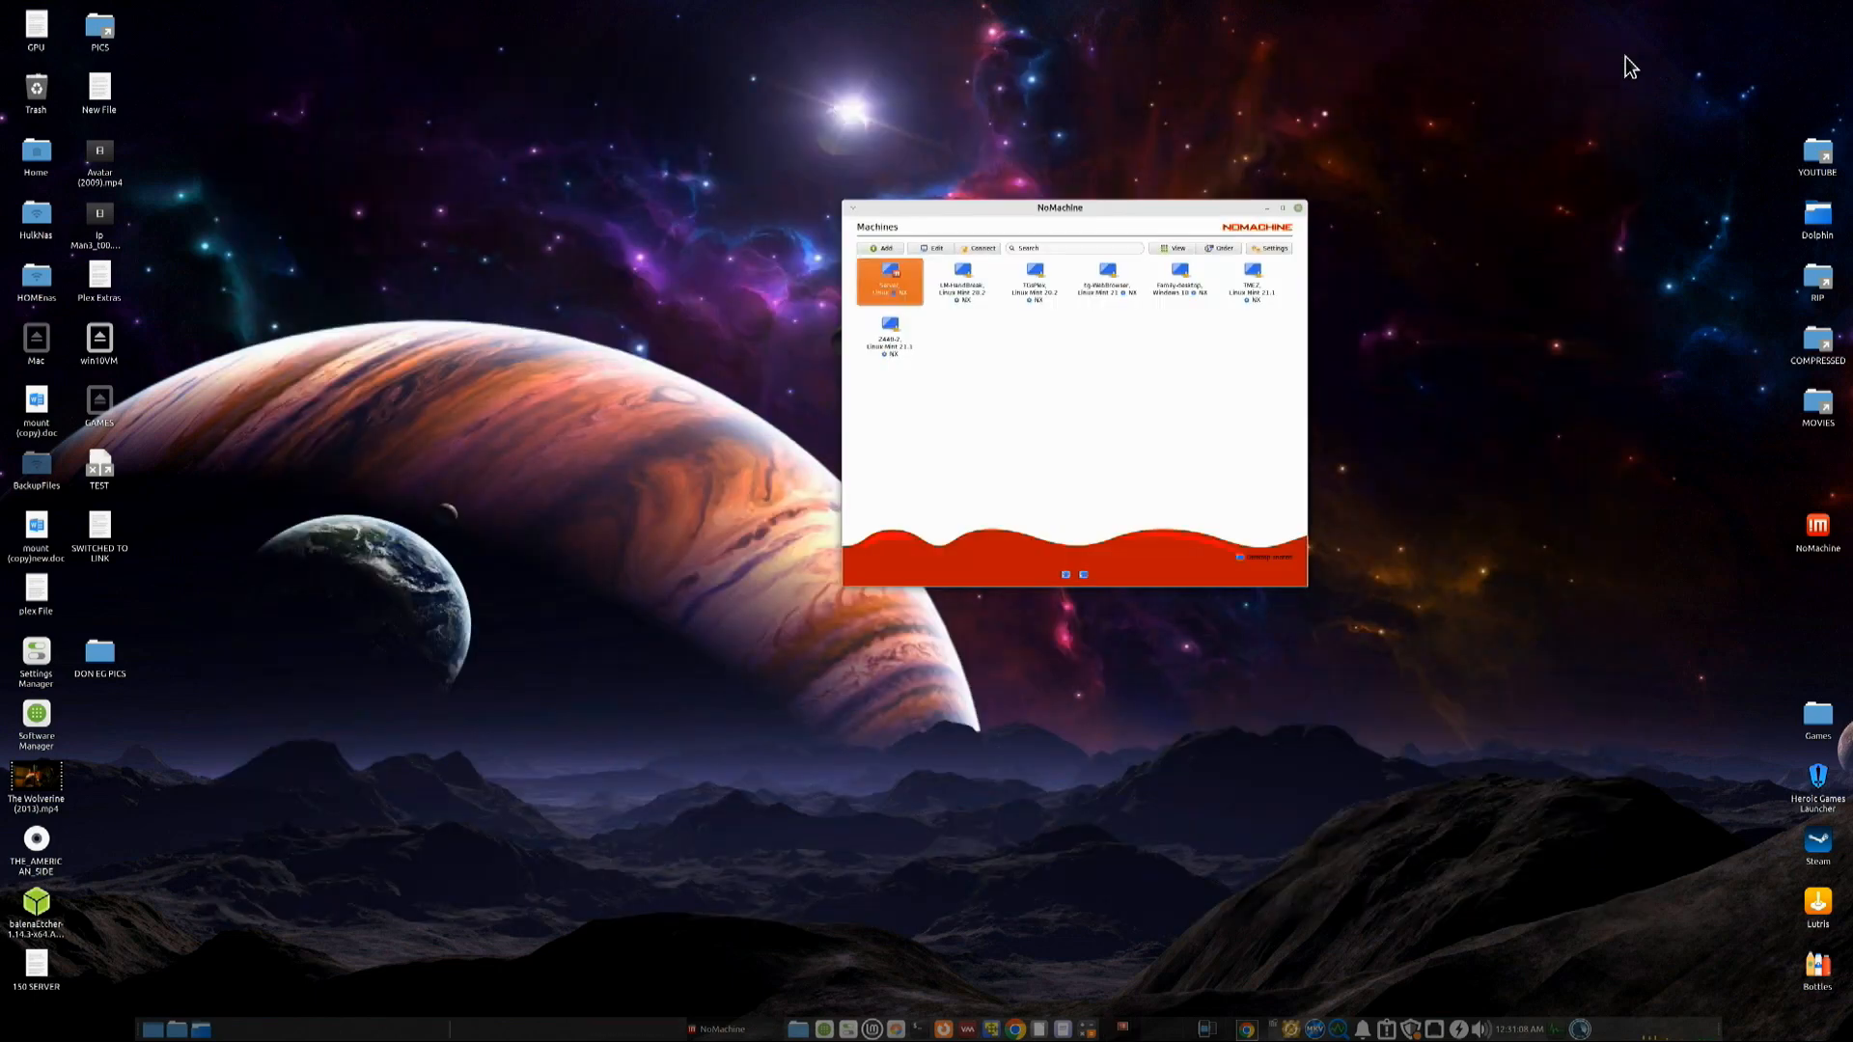
pyautogui.click(1295, 205)
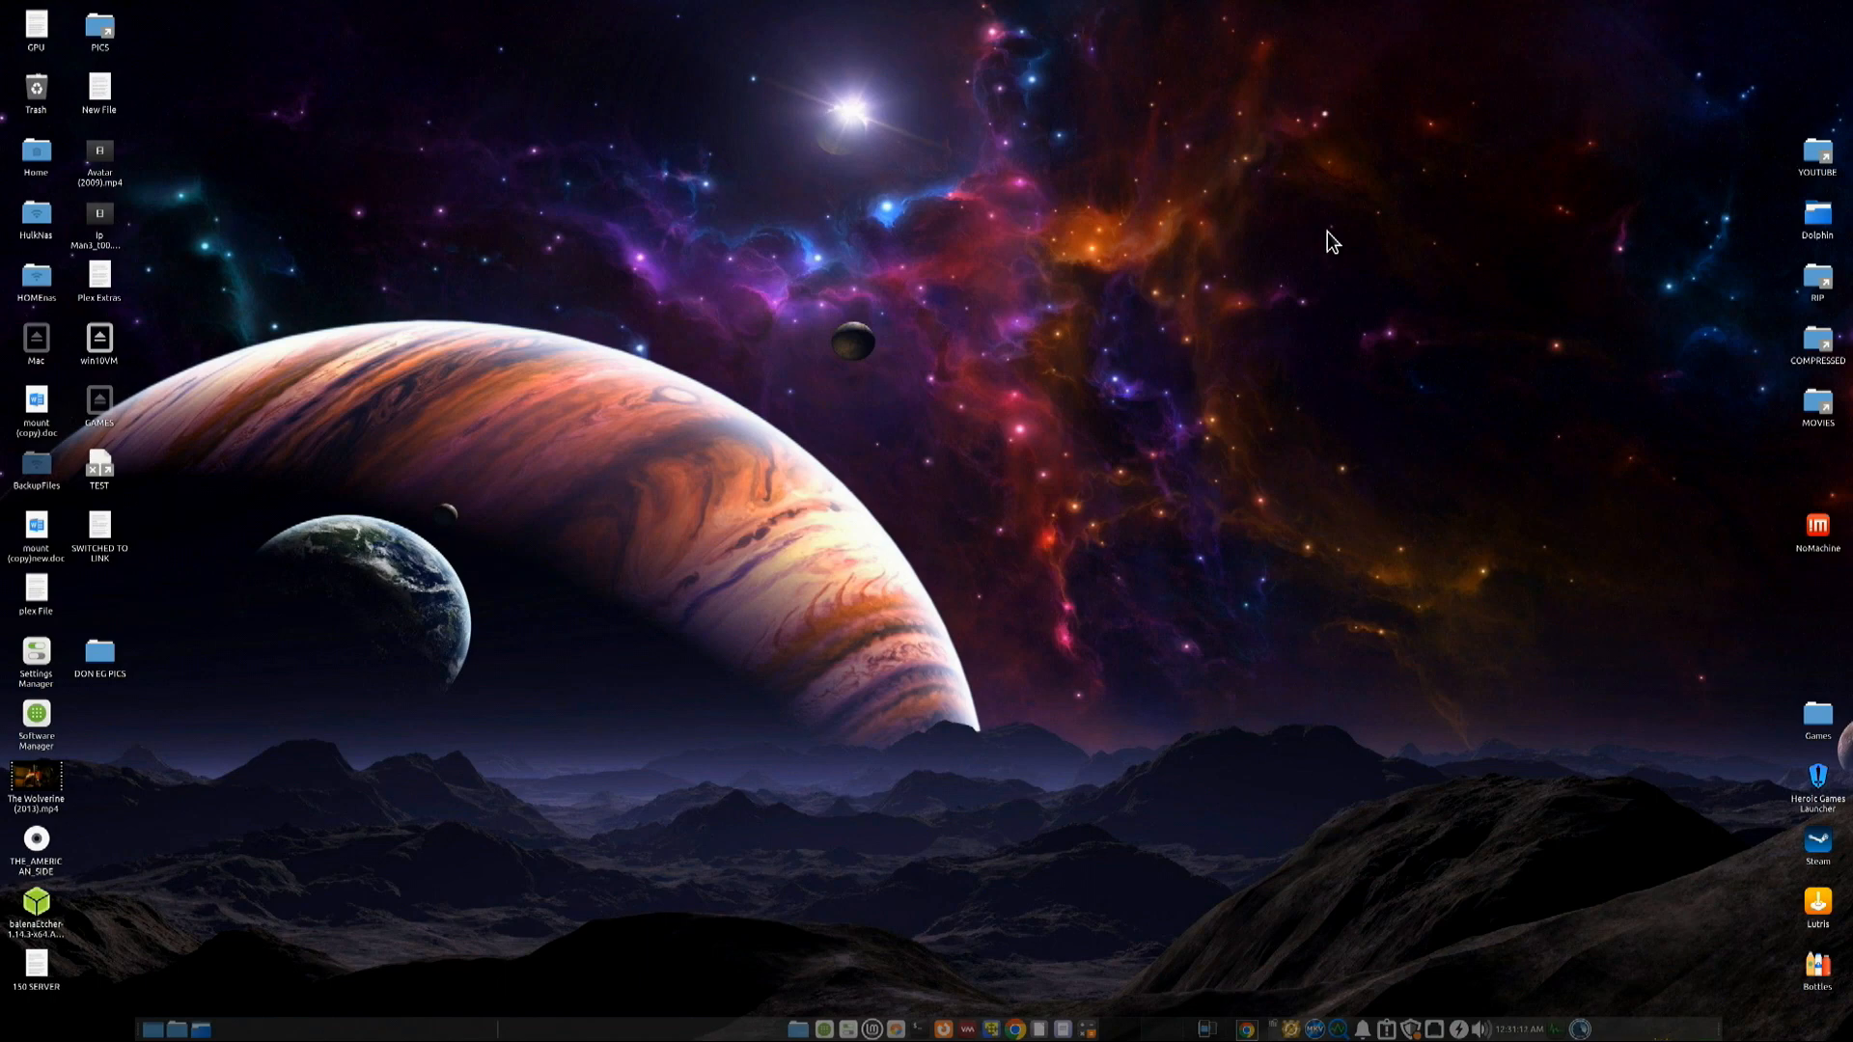
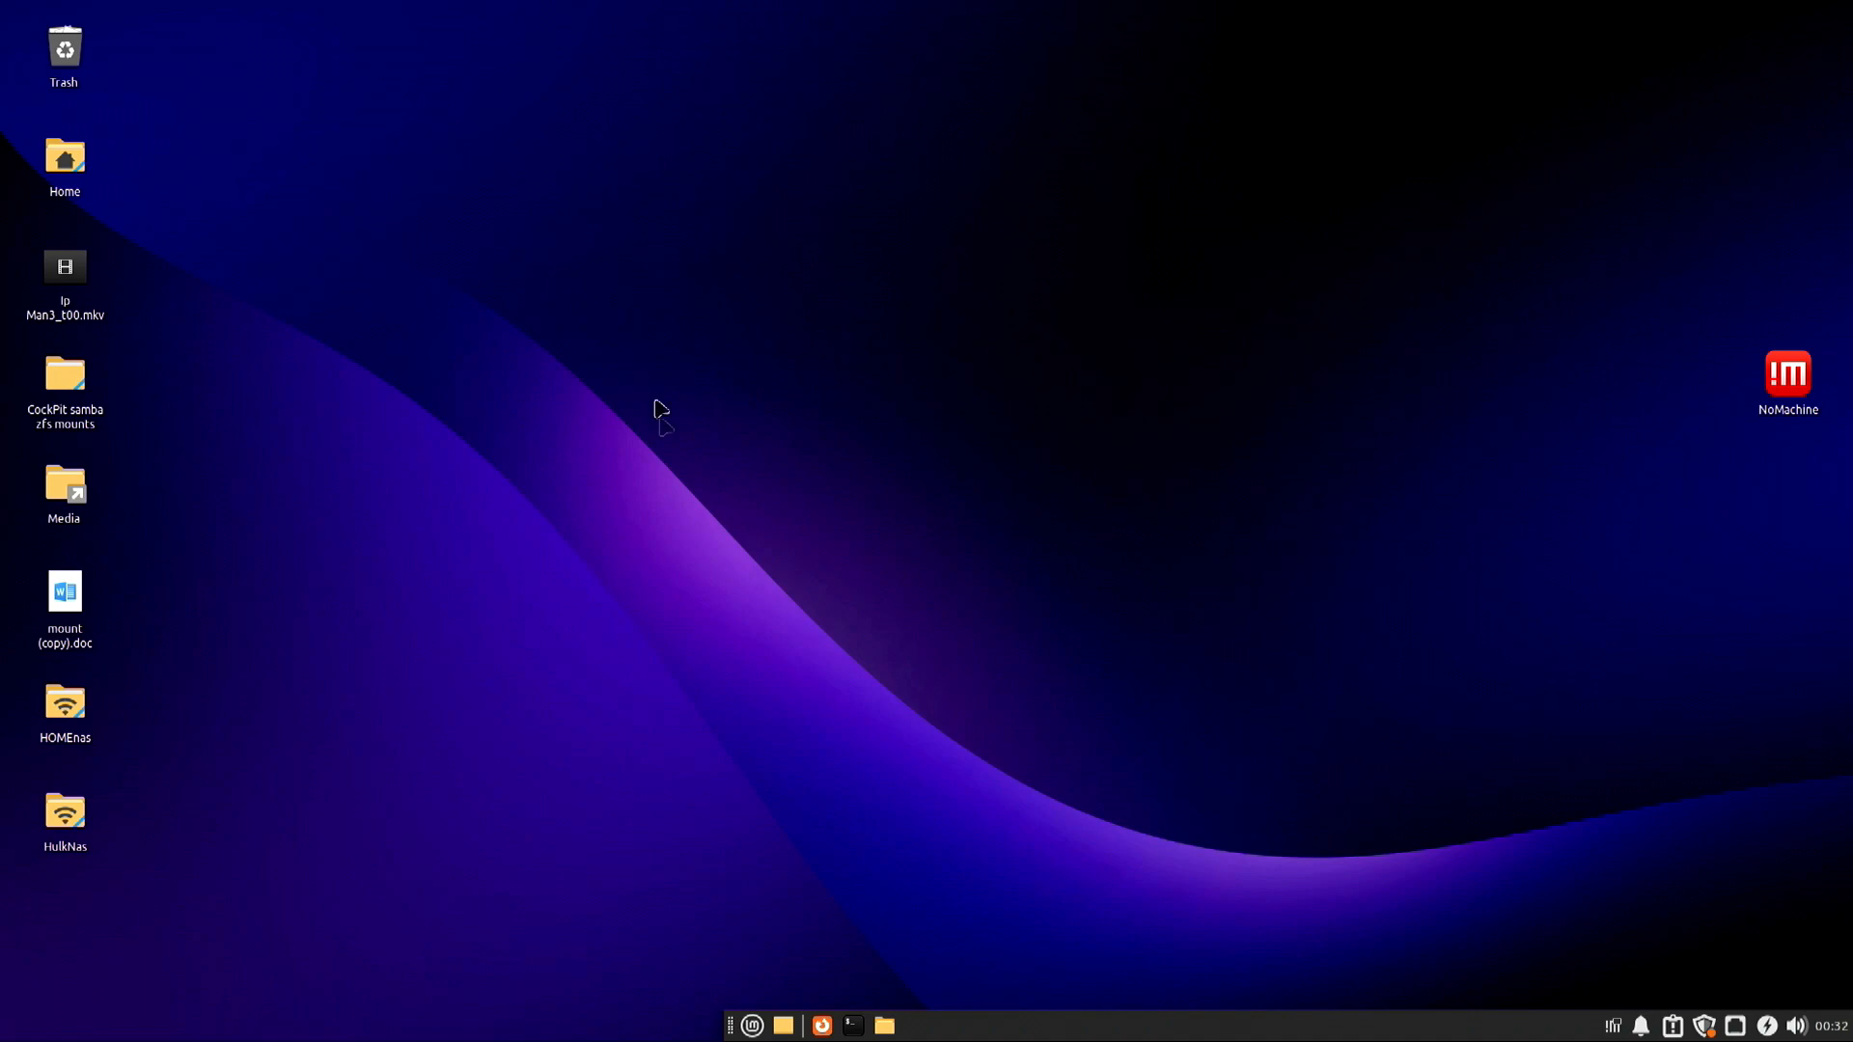
# Open Plex in Firefox on the server, play Z420 SERVER new introNC (1) from the beginning and pause it.
pyautogui.click(822, 1025)
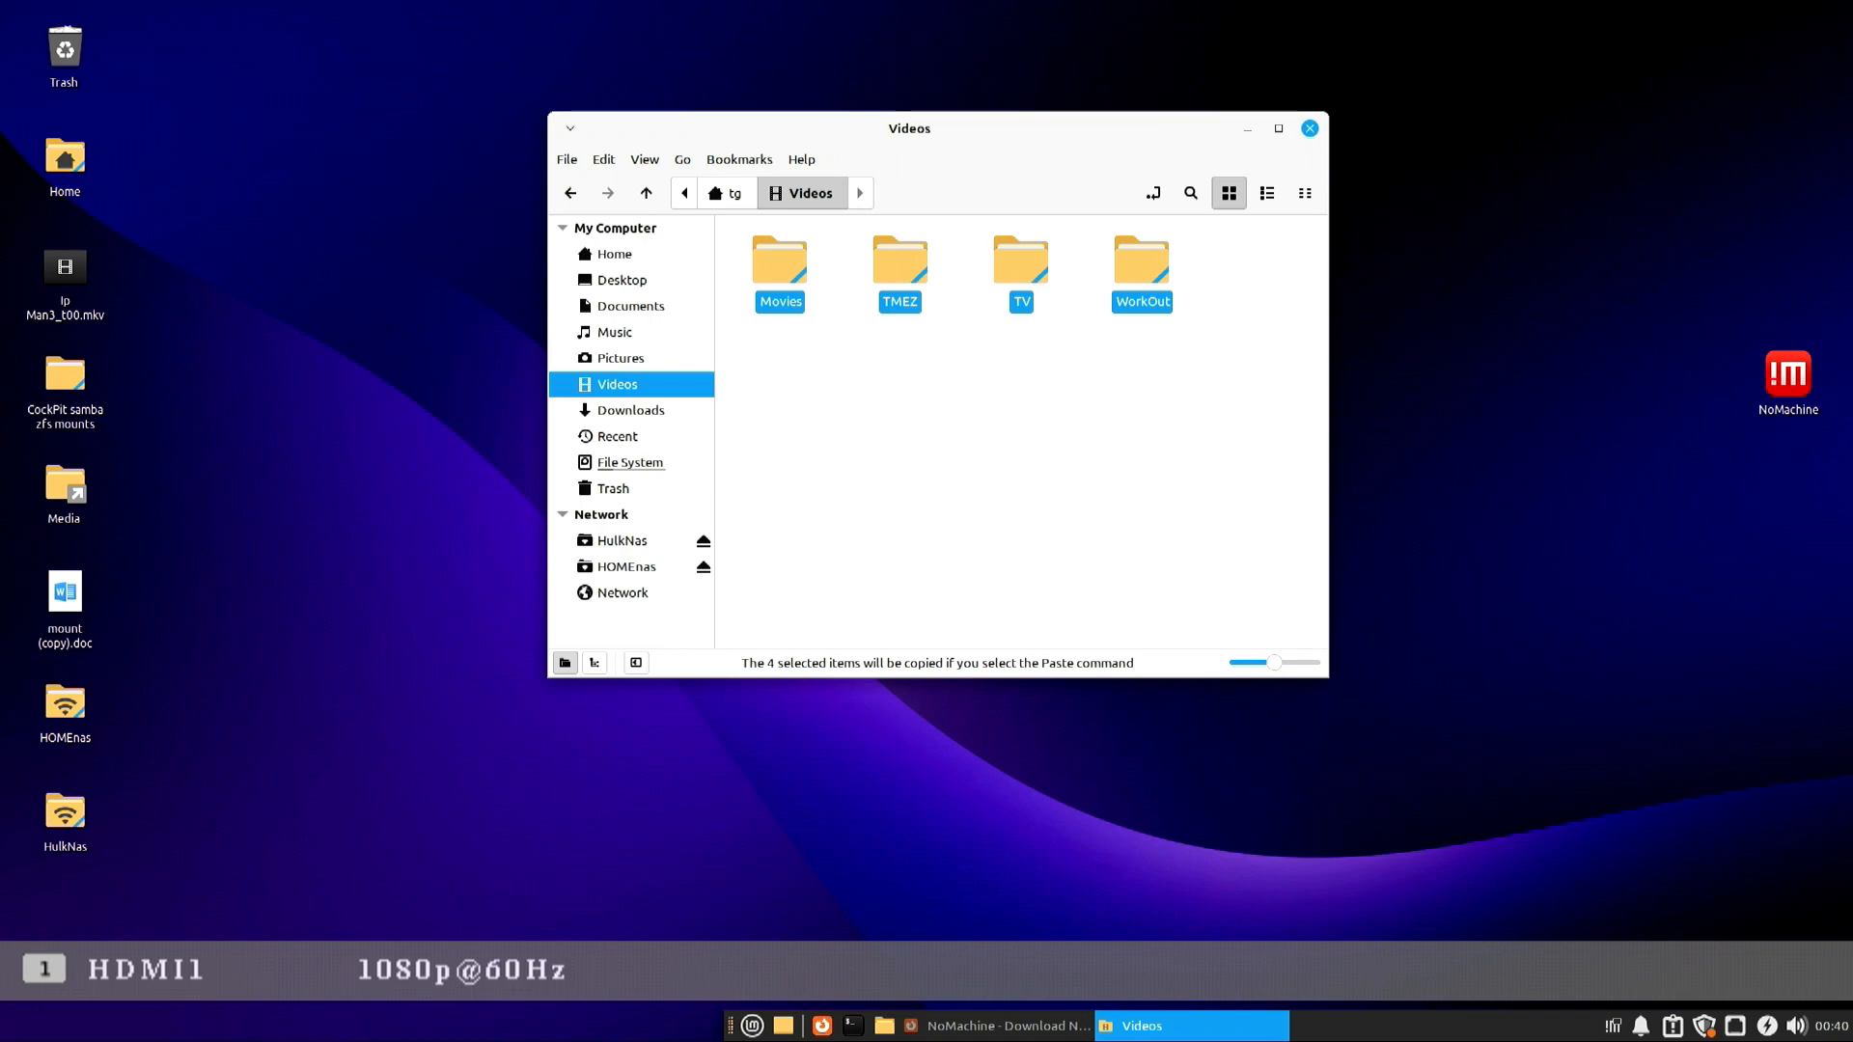
pyautogui.click(811, 1029)
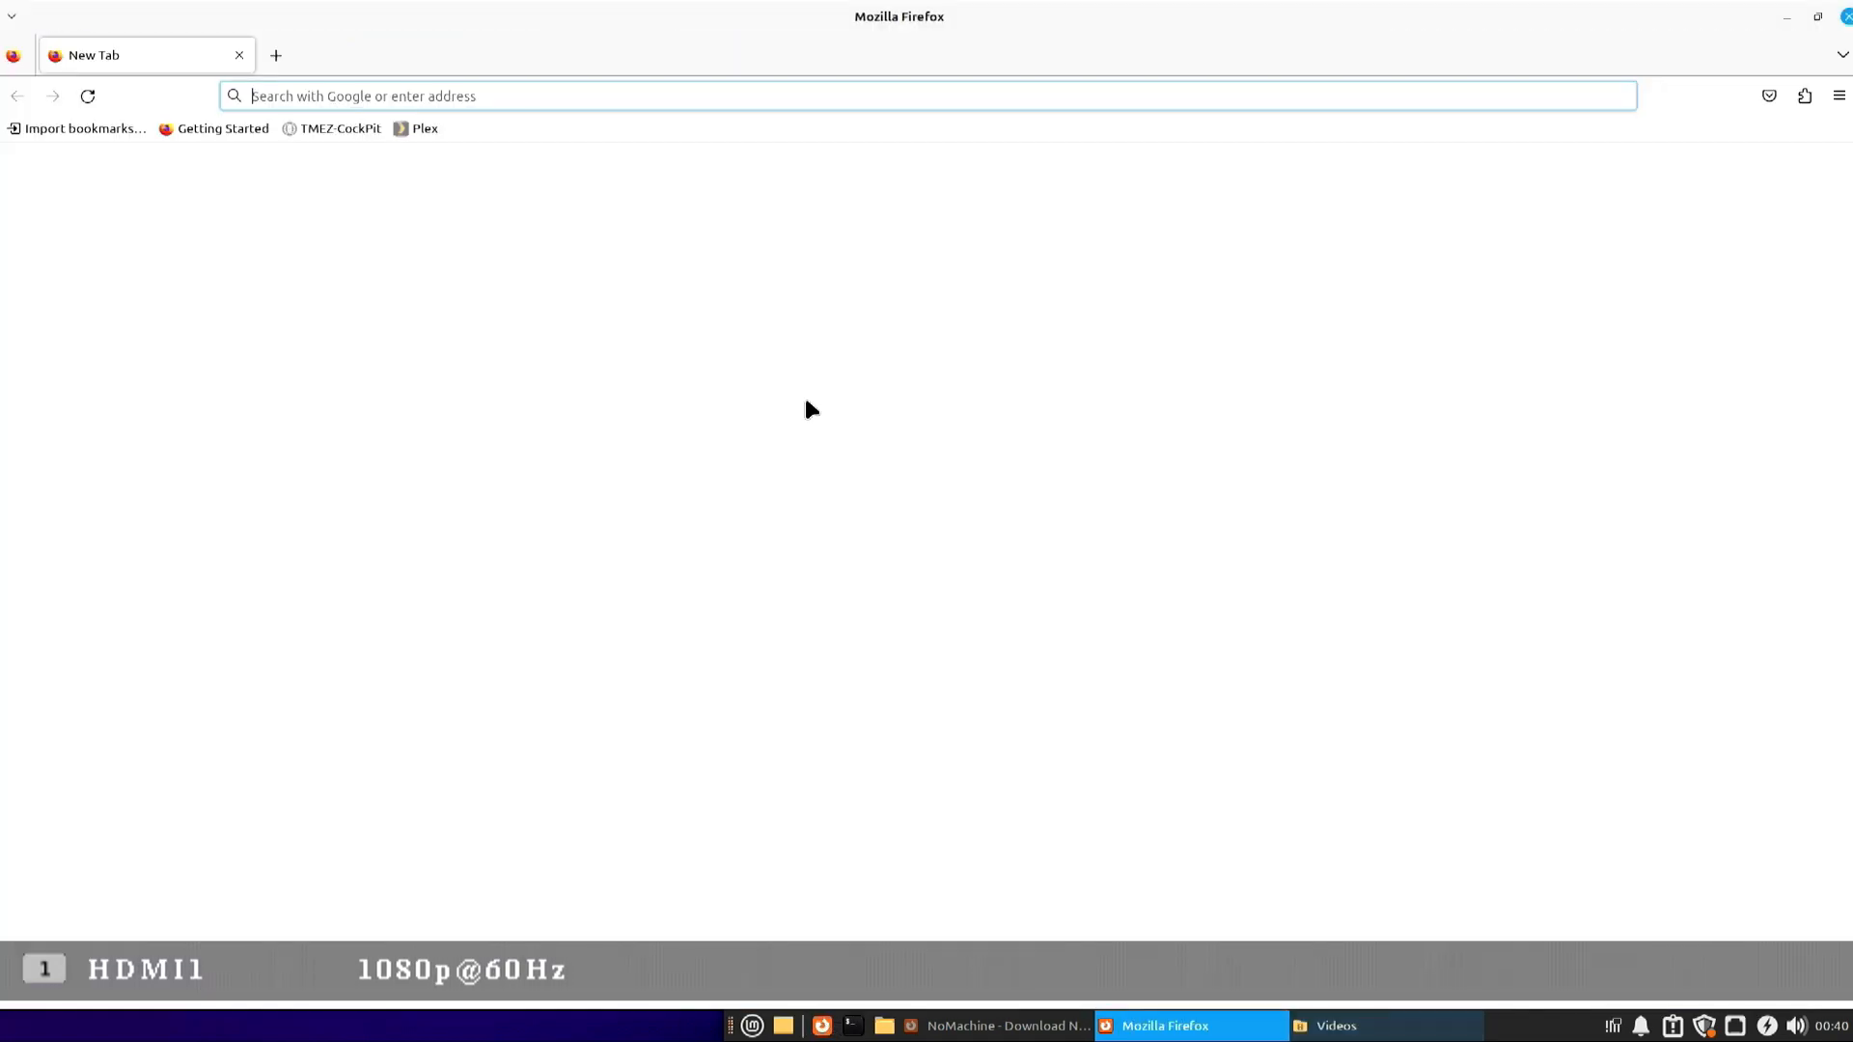
pyautogui.click(415, 129)
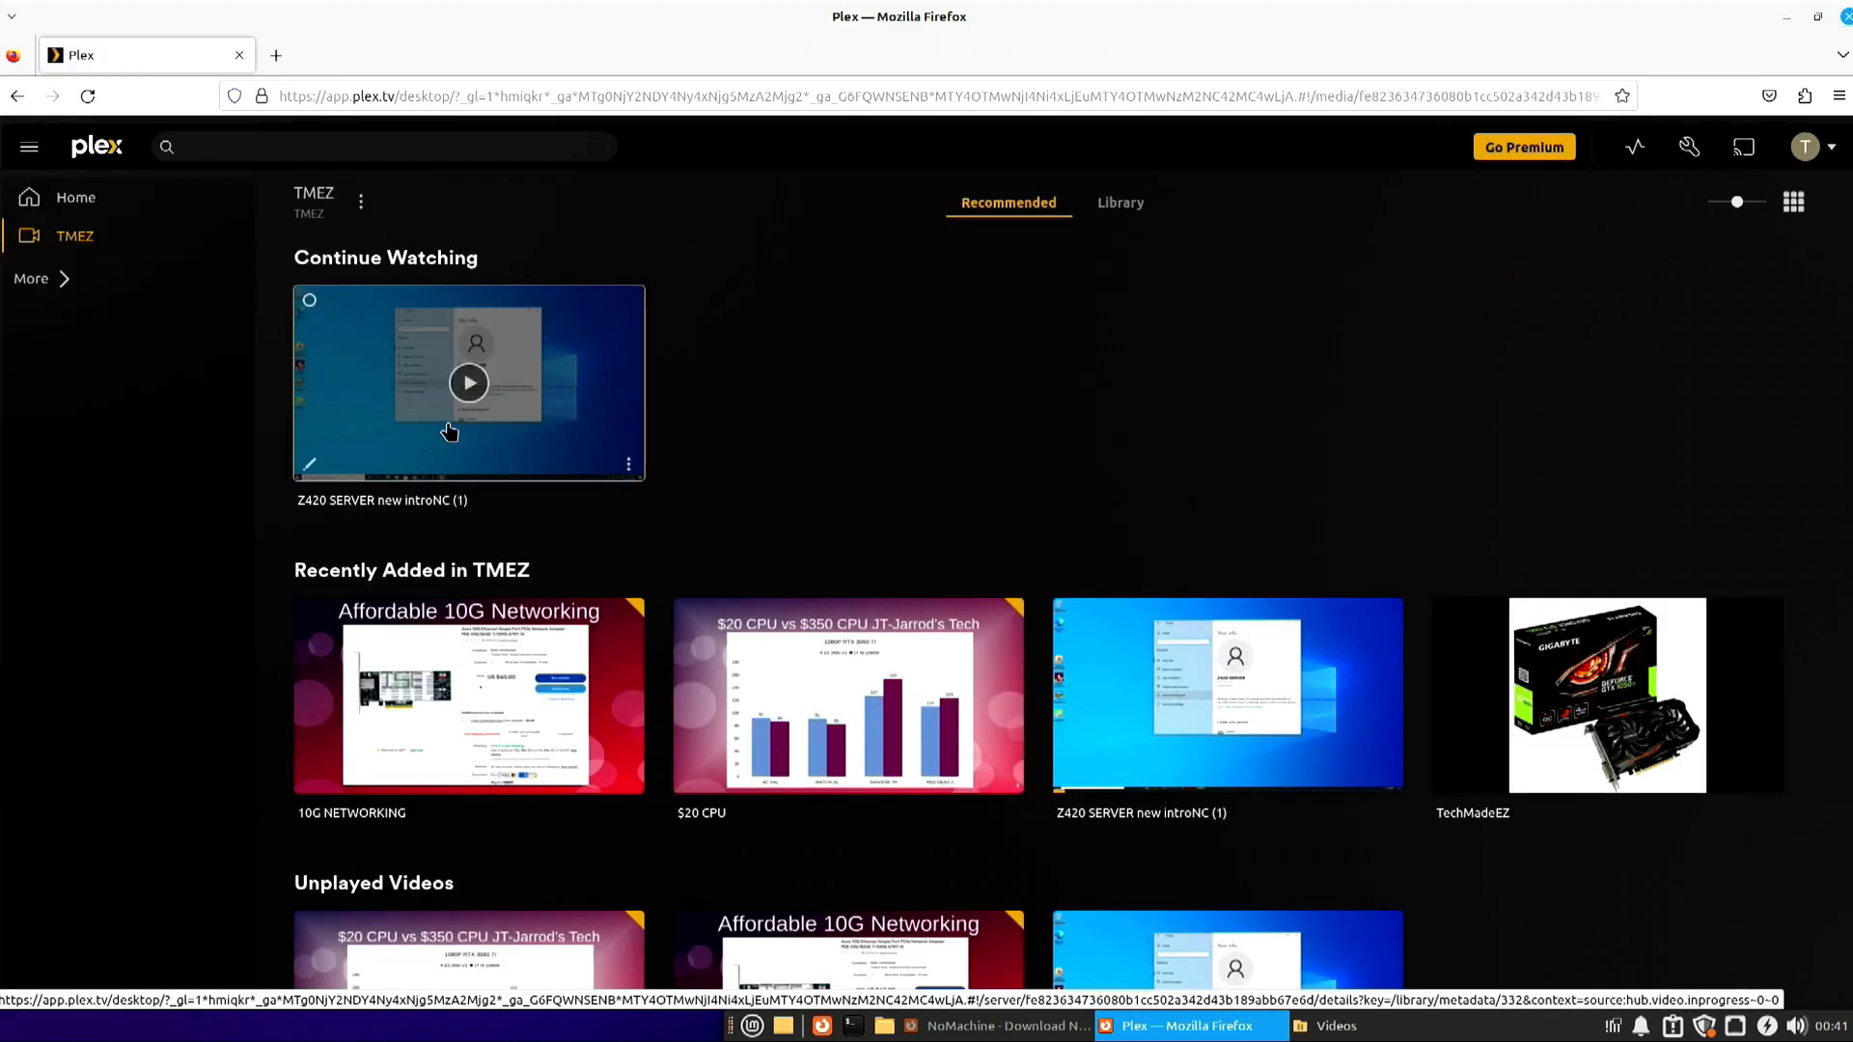
pyautogui.click(469, 386)
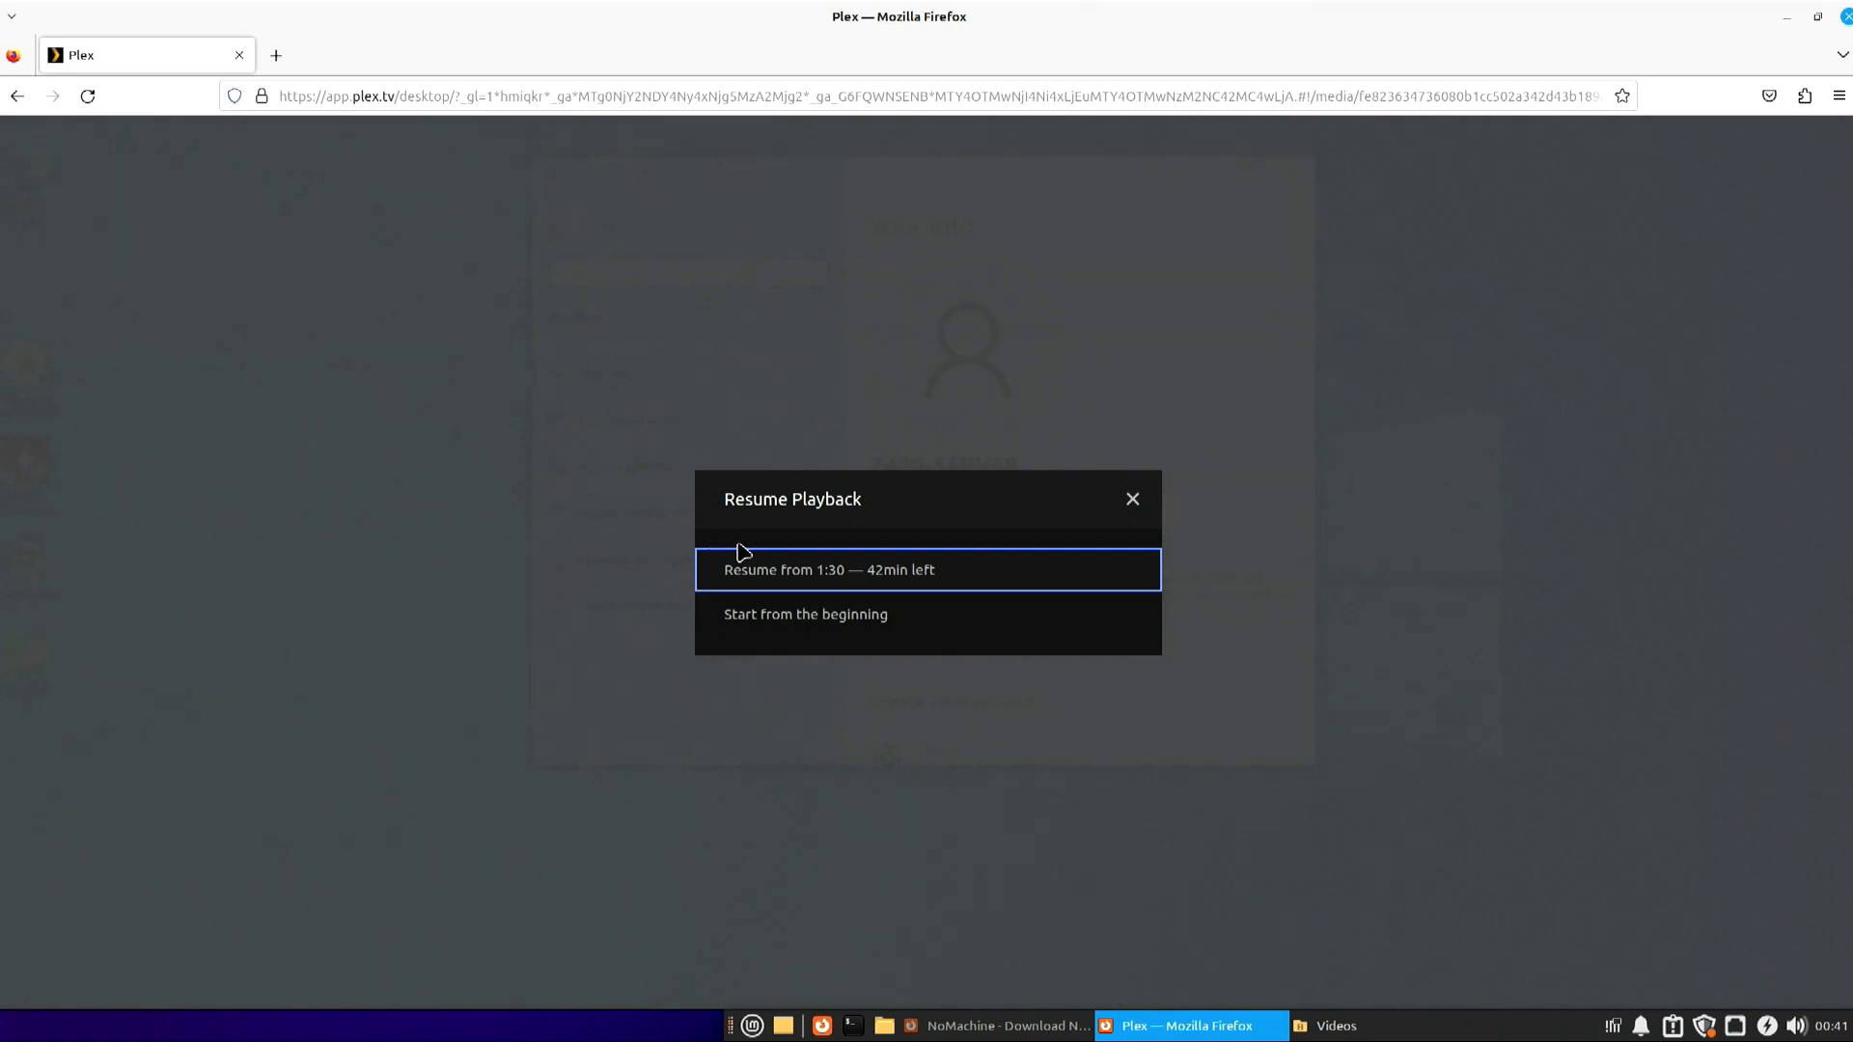
pyautogui.click(771, 618)
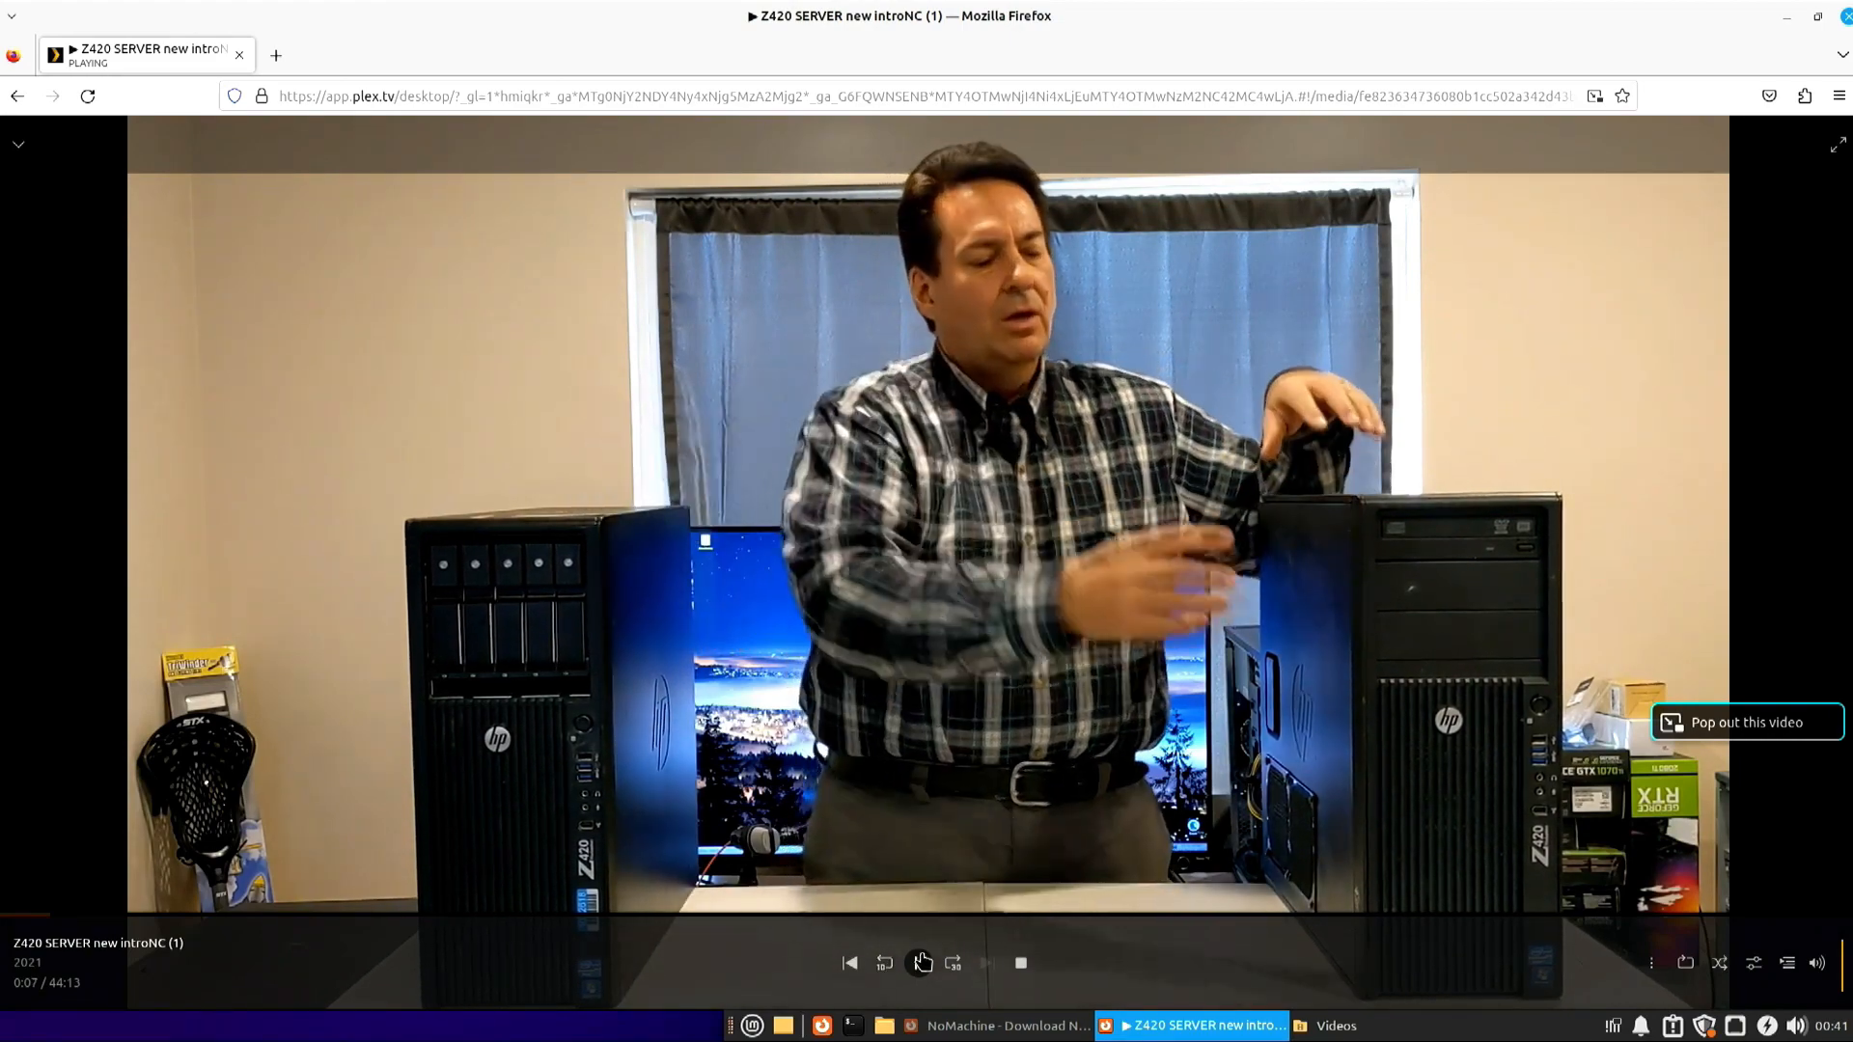
pyautogui.click(918, 962)
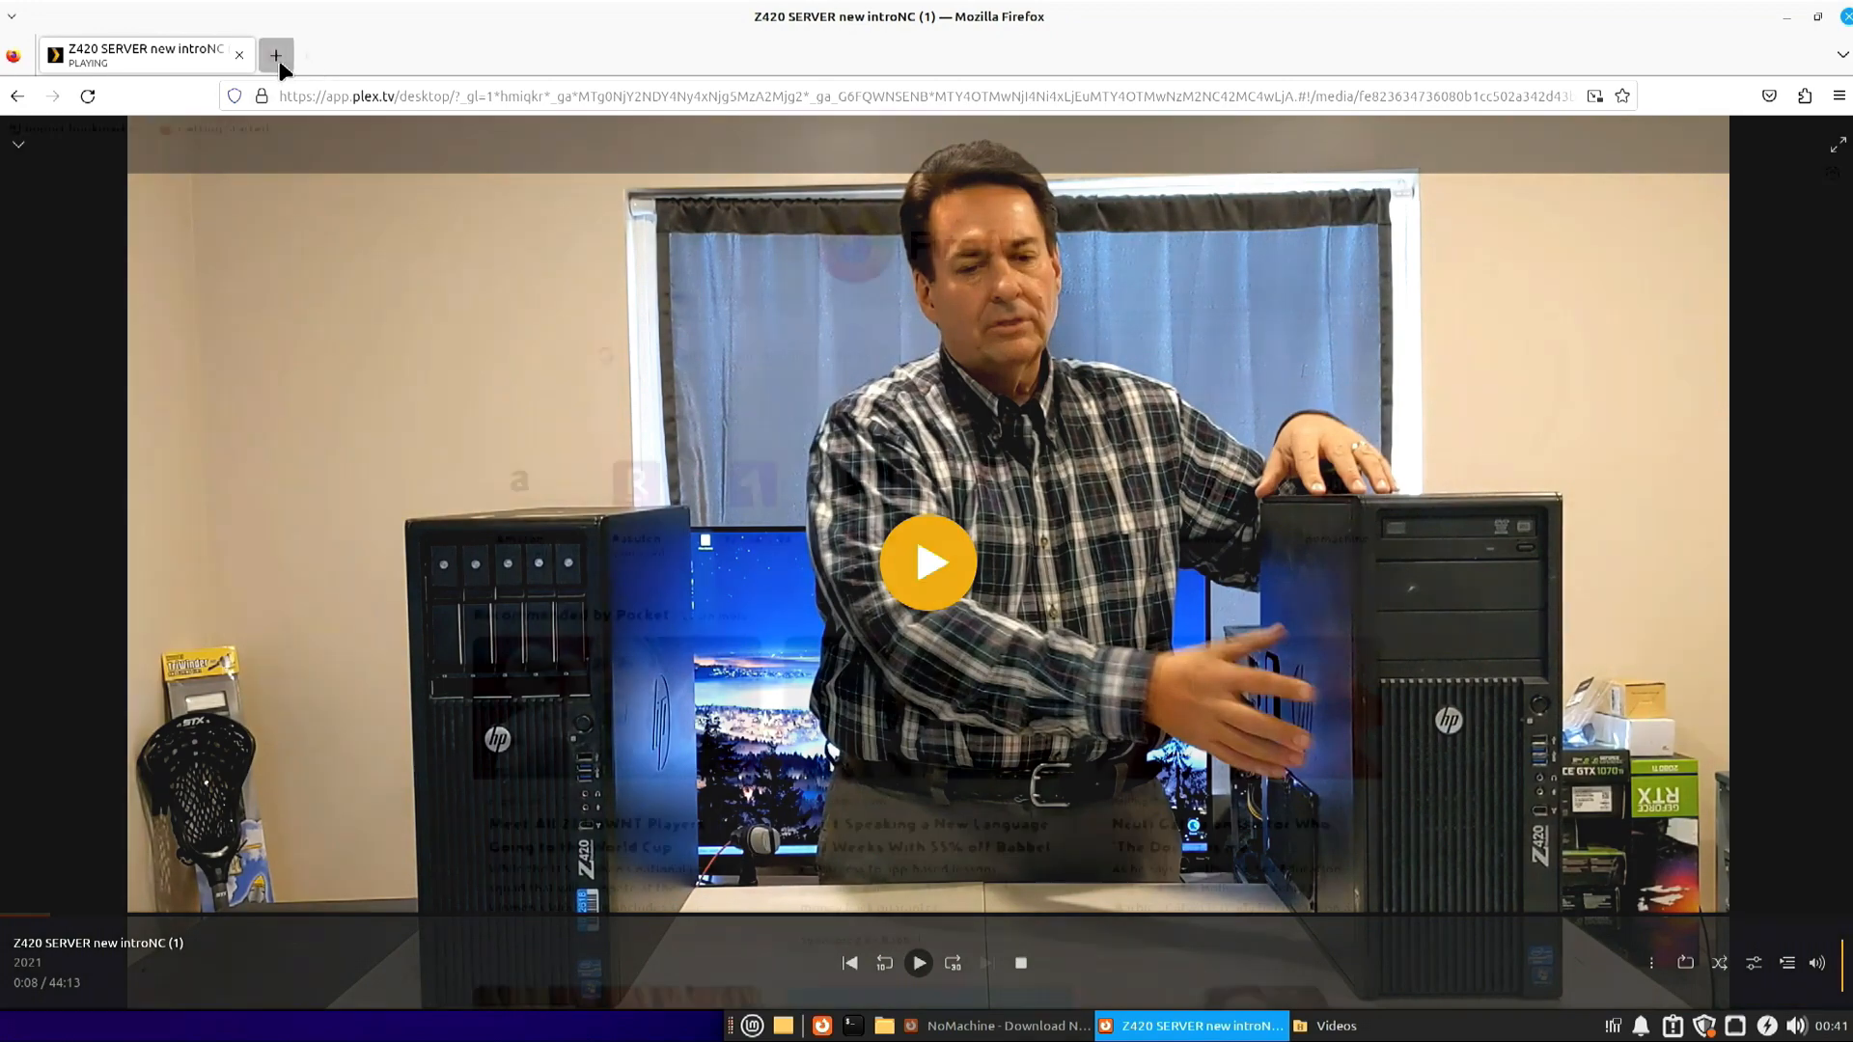
# Open Plex in a second browser tab and play Armageddon from the Movies library.
pyautogui.click(276, 55)
pyautogui.click(430, 128)
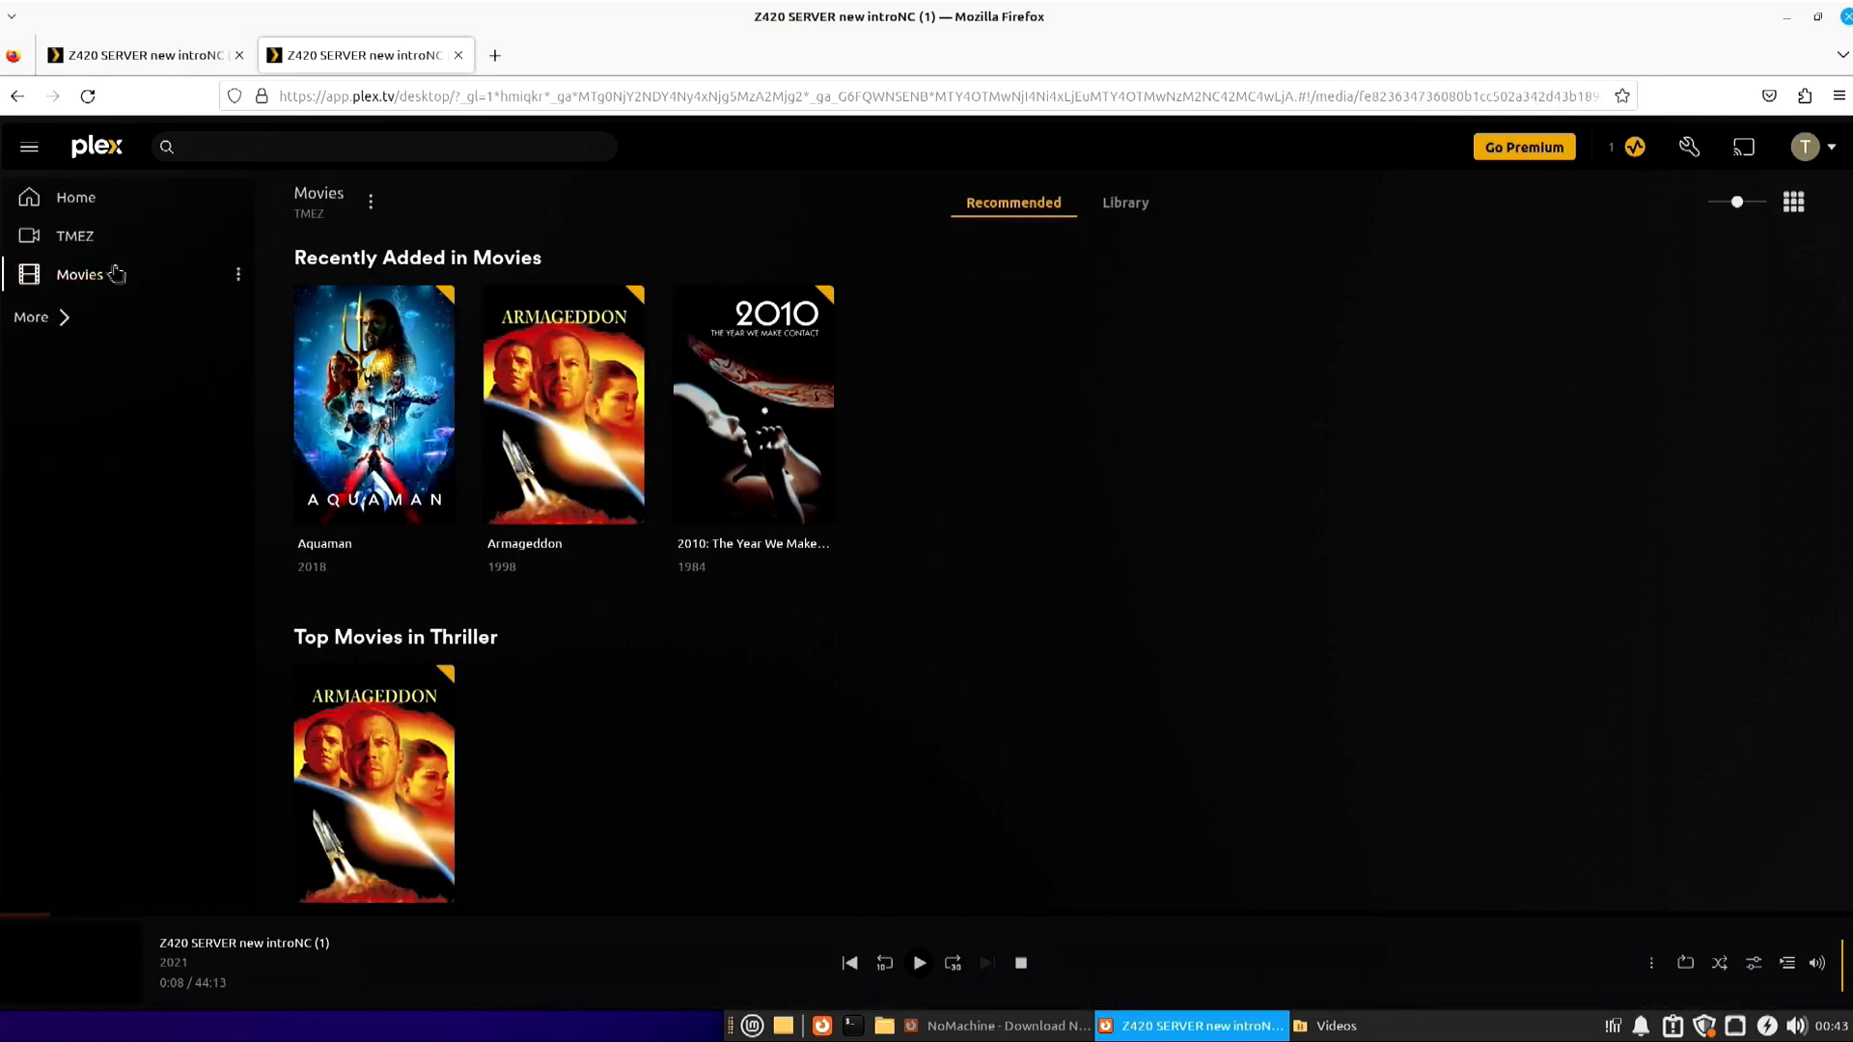
pyautogui.click(564, 404)
# Resume Z420 SERVER new introNC (1) in the first Plex tab and open a third, empty browser tab.
pyautogui.click(163, 54)
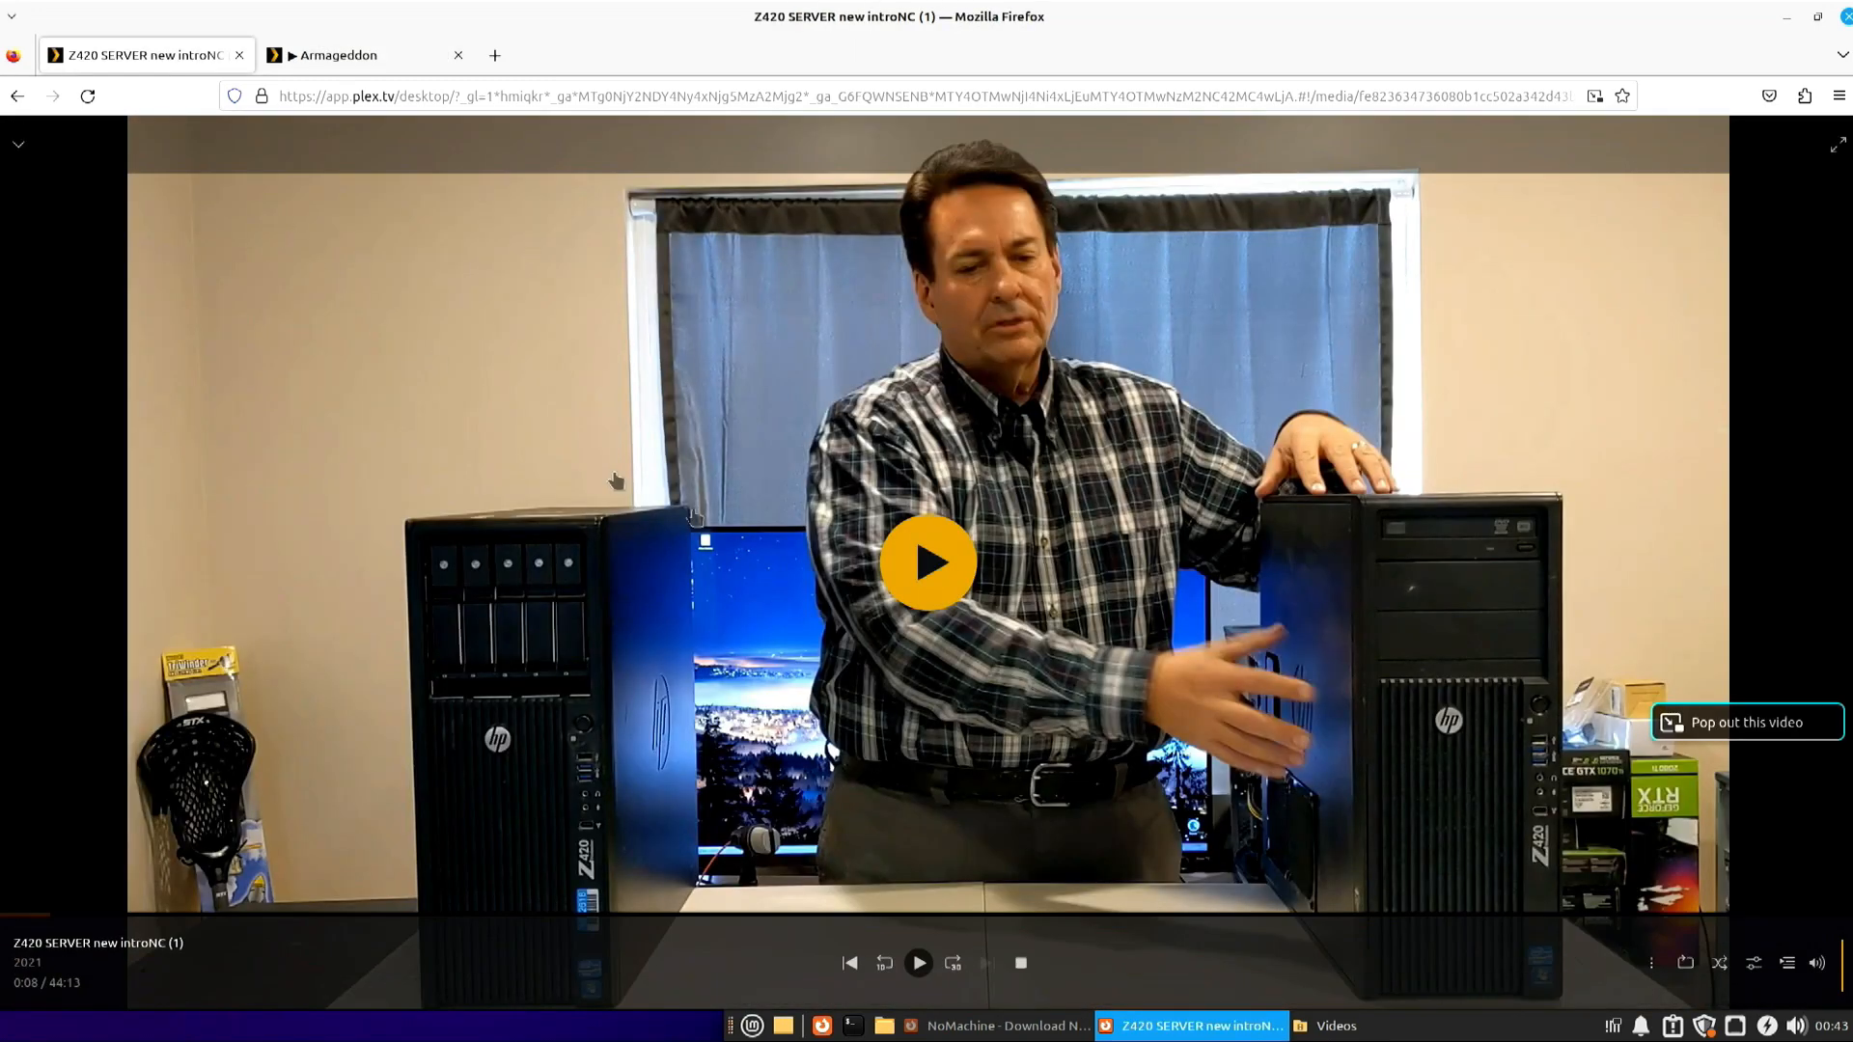
pyautogui.click(929, 570)
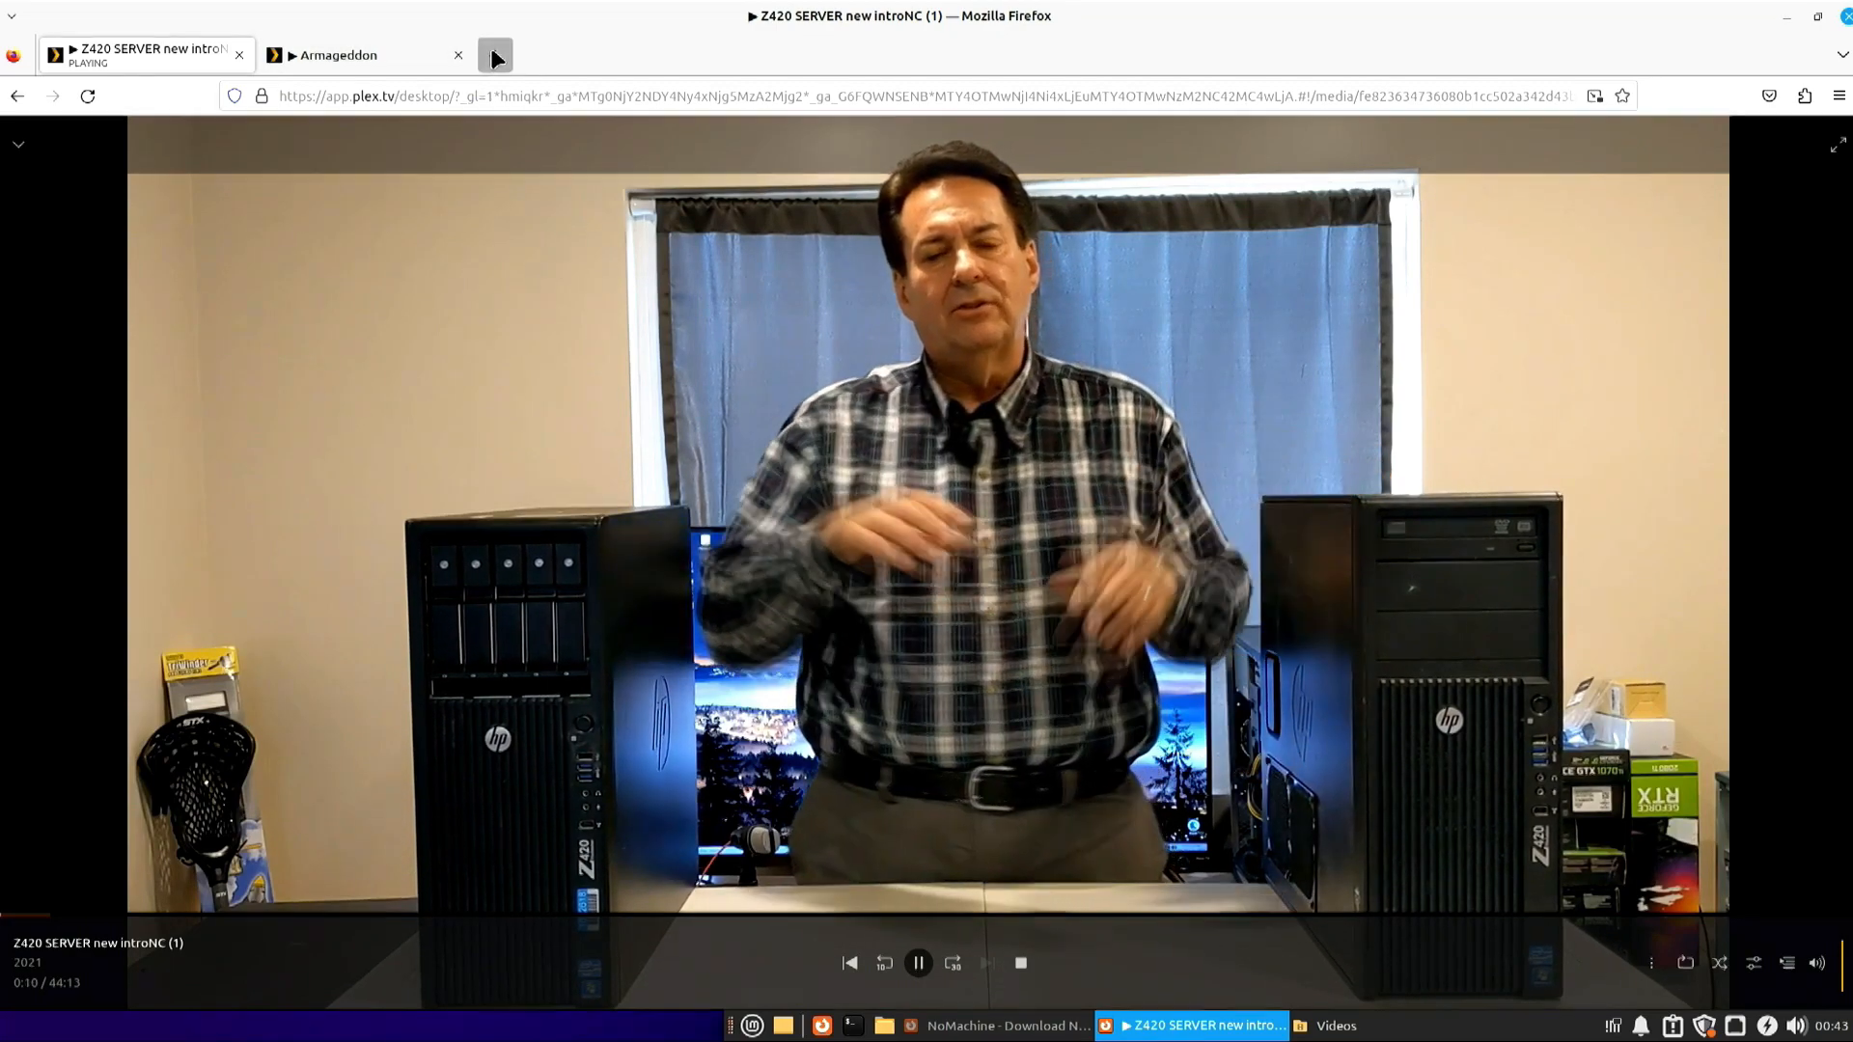
pyautogui.click(495, 55)
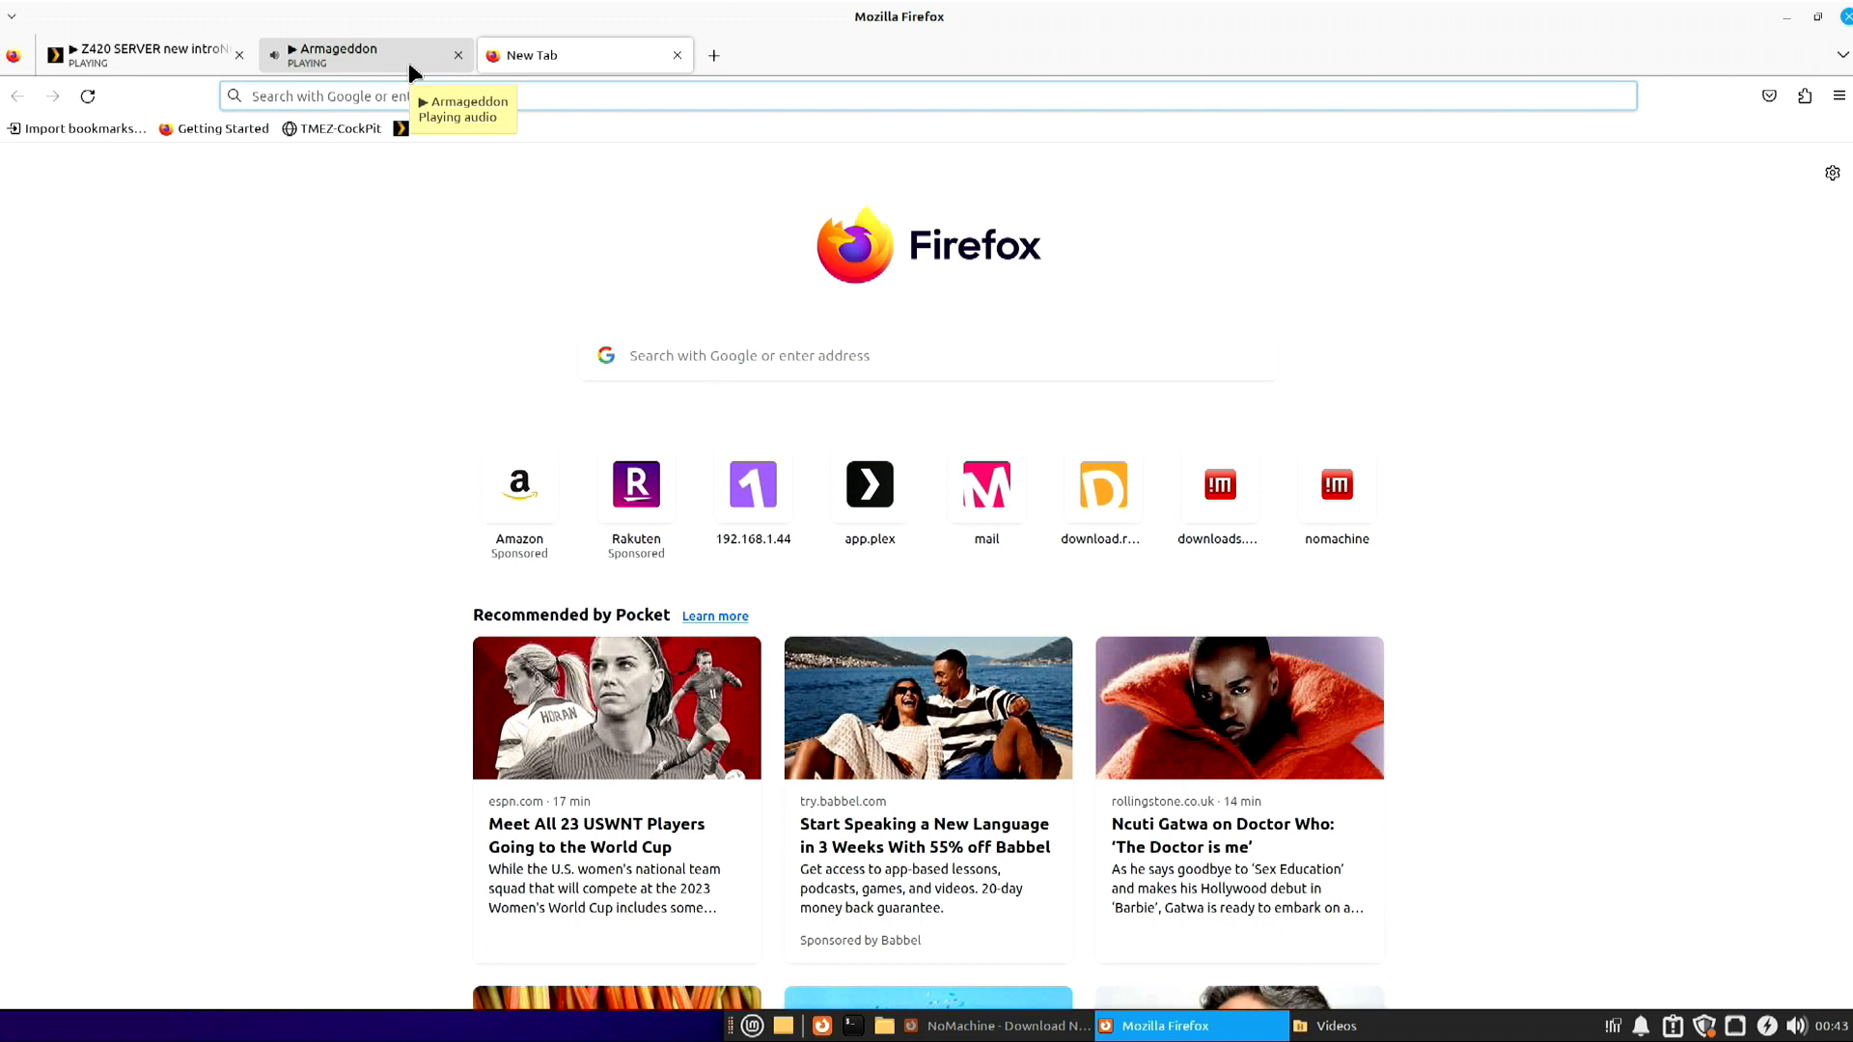
# Turn the system sound volume all the way down and return to the empty browser tab.
pyautogui.click(1793, 1027)
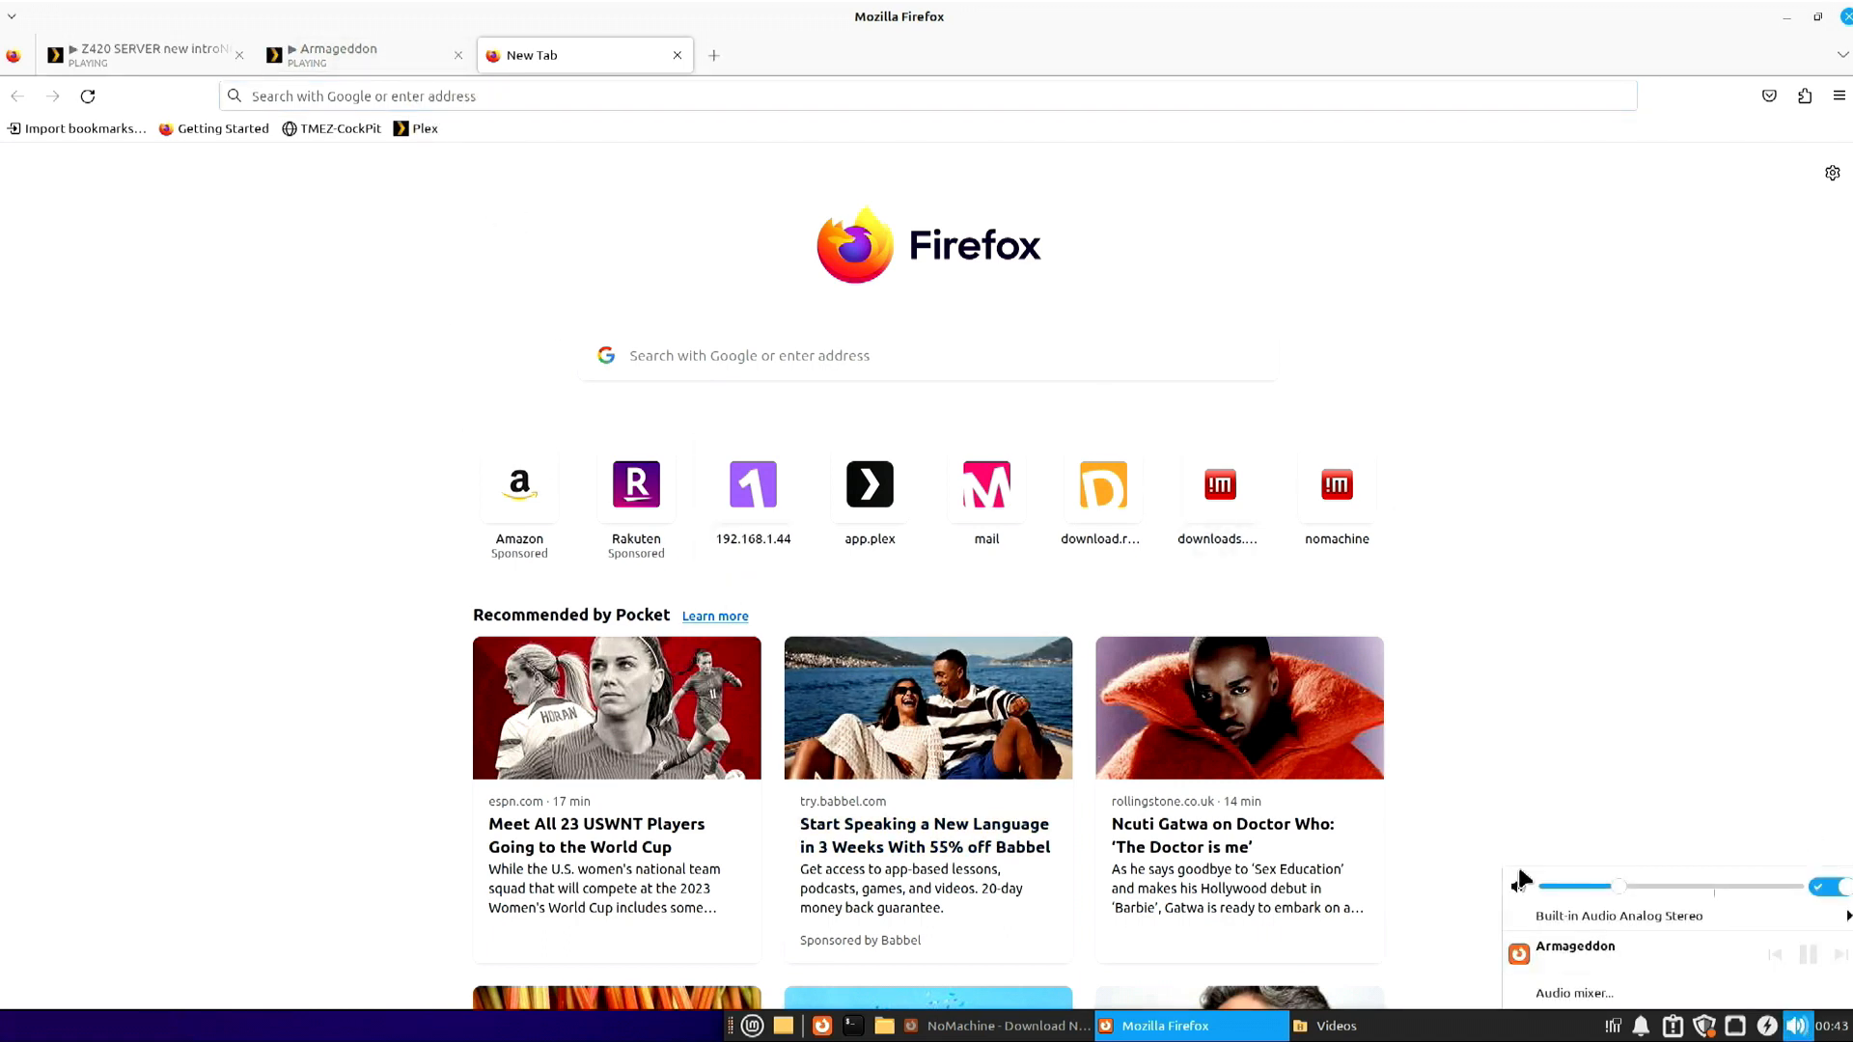
pyautogui.moveTo(1635, 878); pyautogui.dragTo(1544, 885)
pyautogui.click(280, 360)
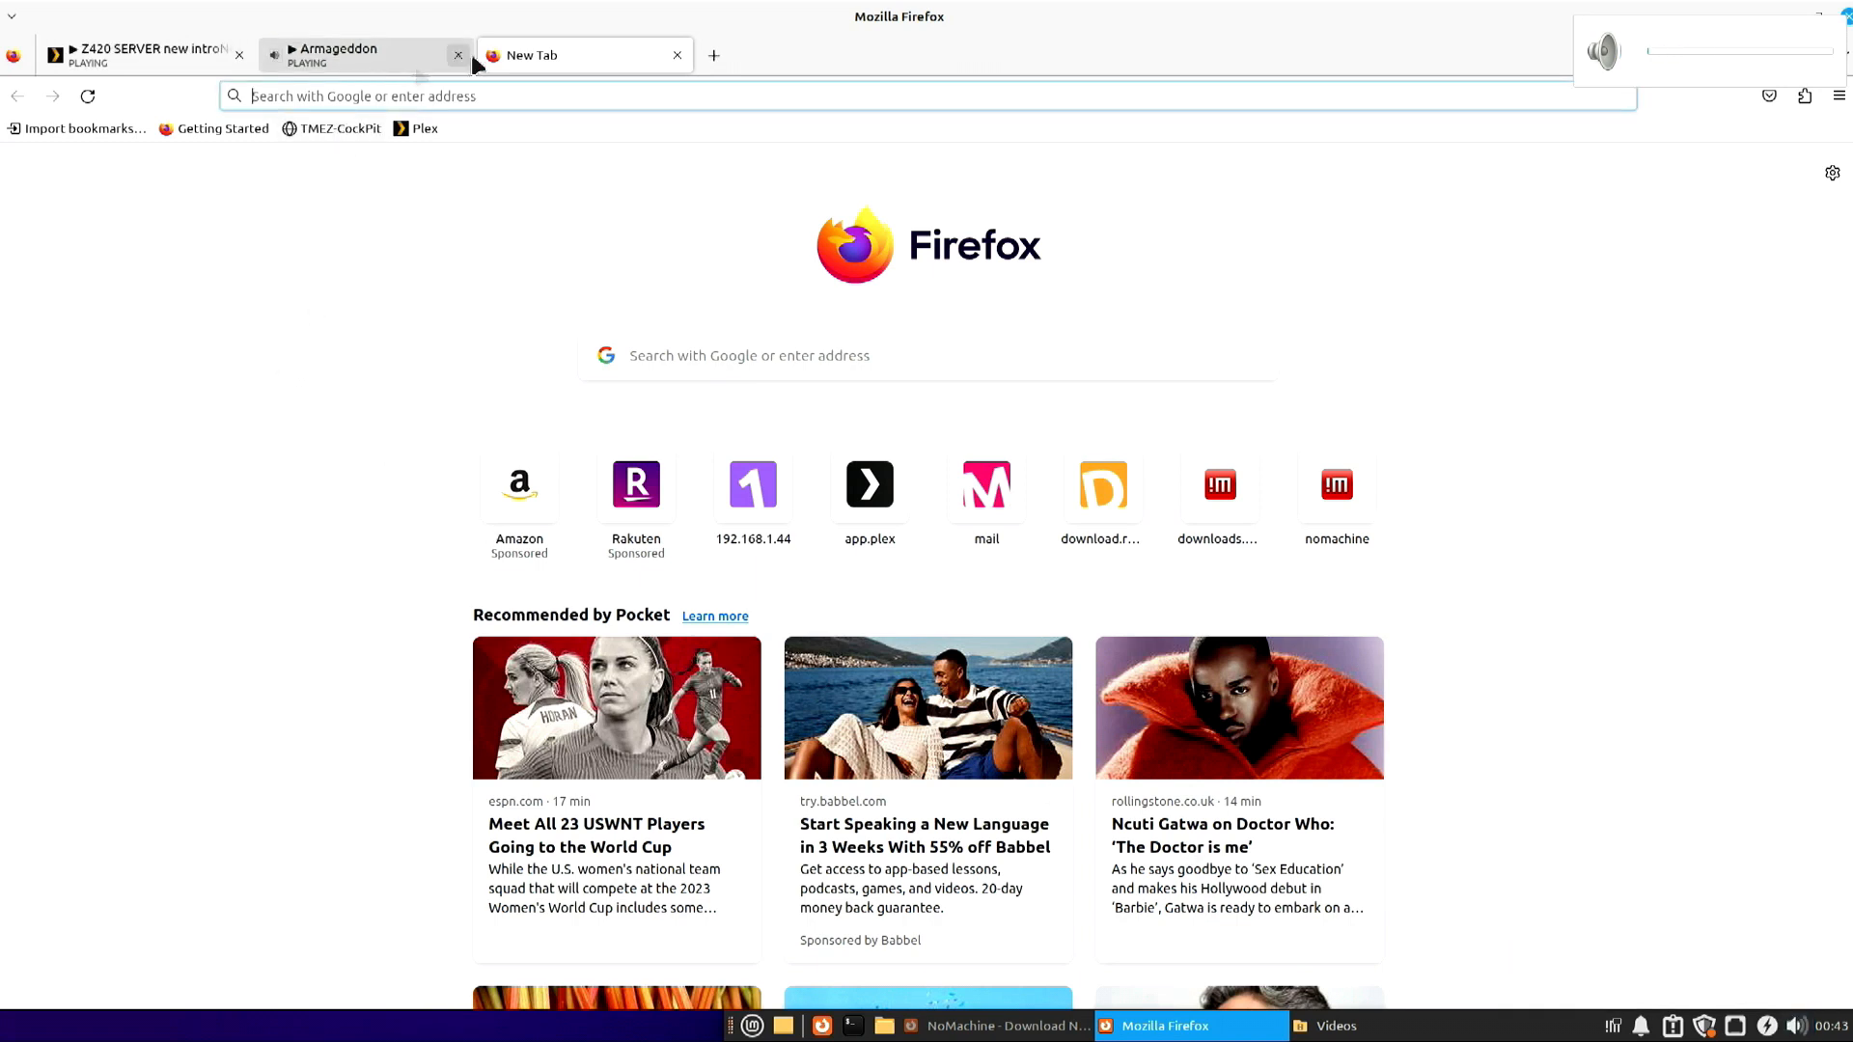
# Open the TMEZ-CockPit bookmark in the empty tab and log in with the server user name and account password.
pyautogui.click(332, 128)
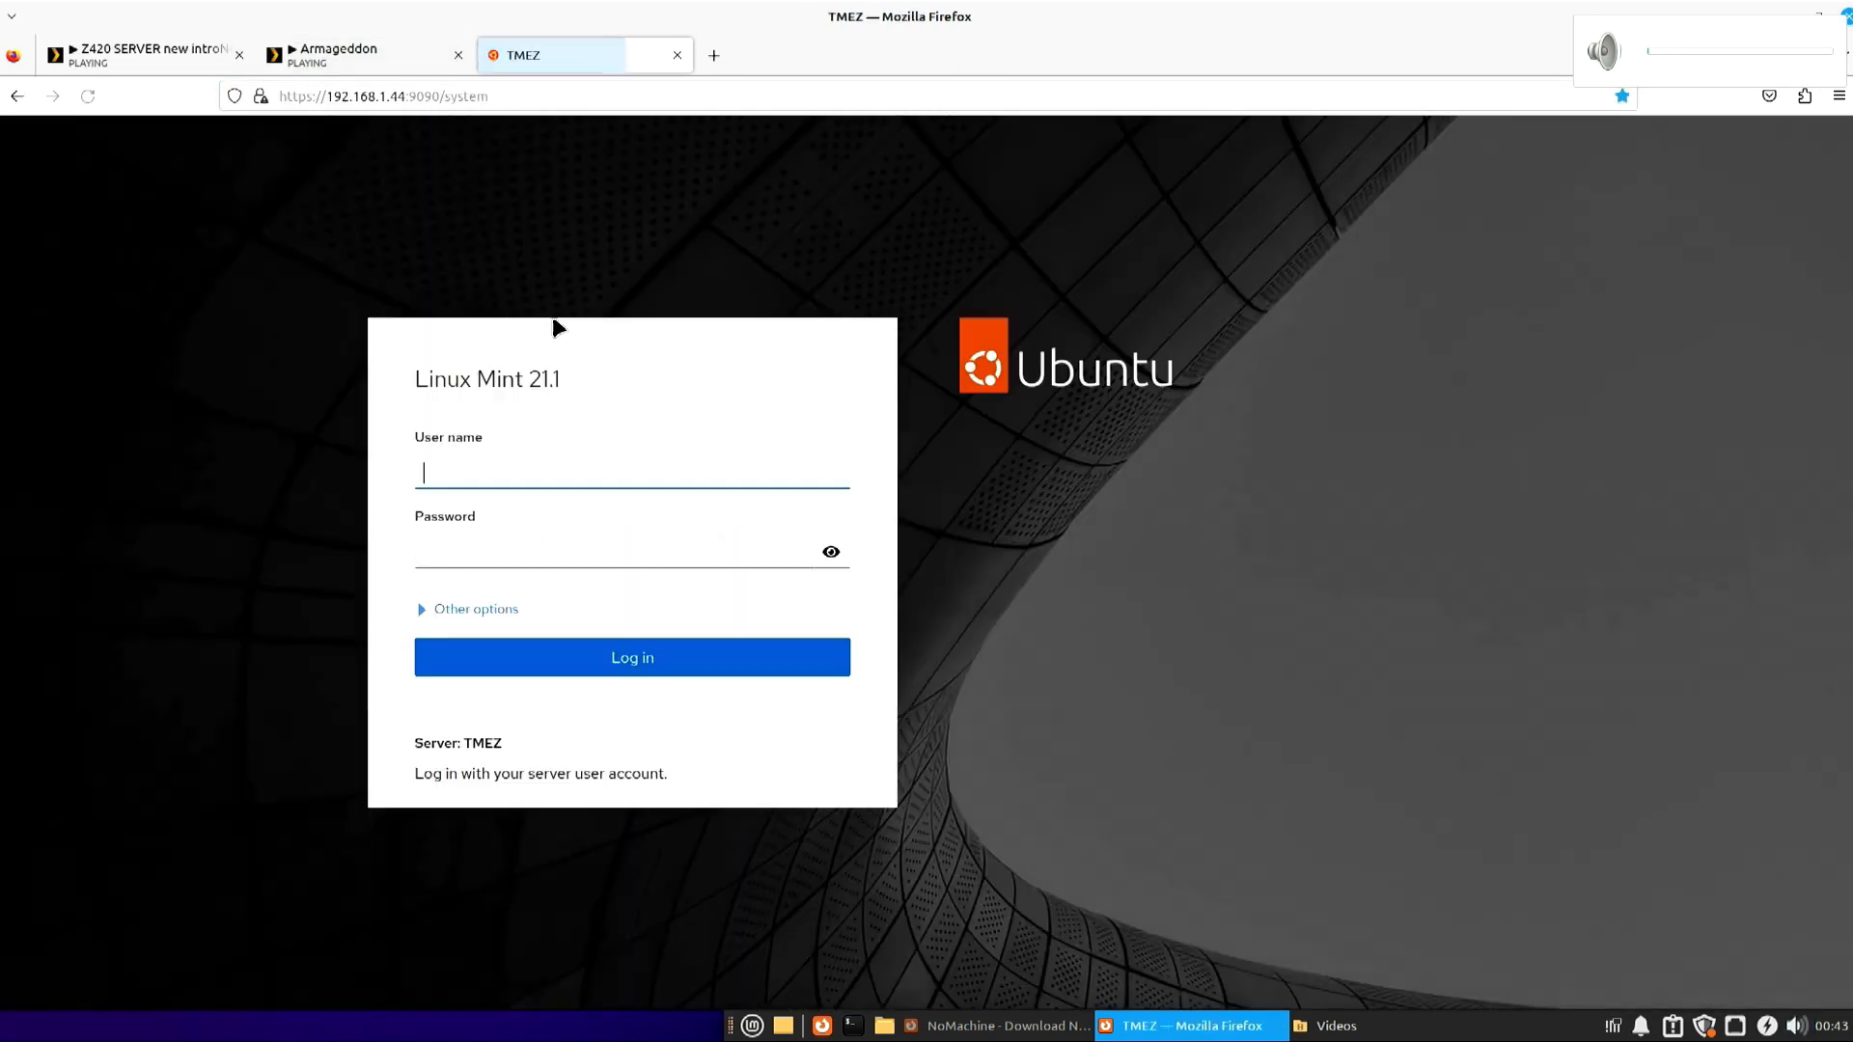
pyautogui.write('tg')
pyautogui.press('Tab')
pyautogui.write('••••••••')
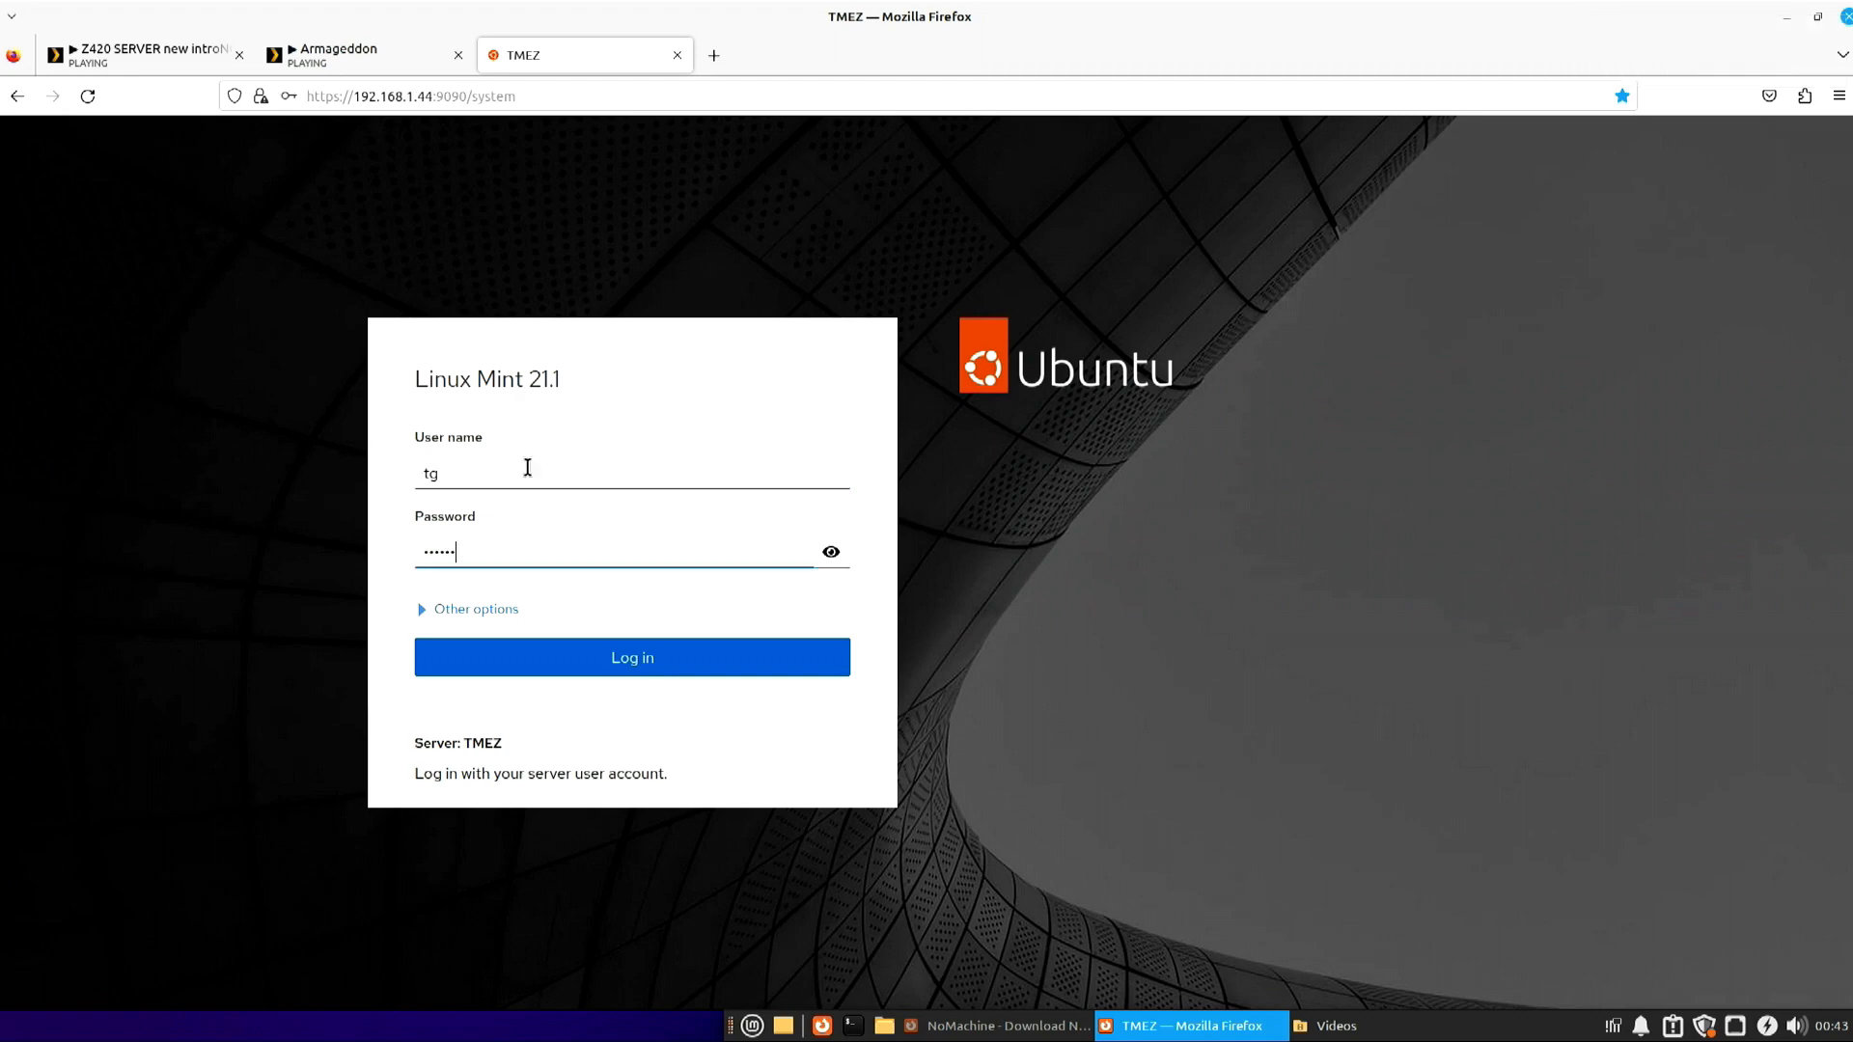
pyautogui.press('Return')
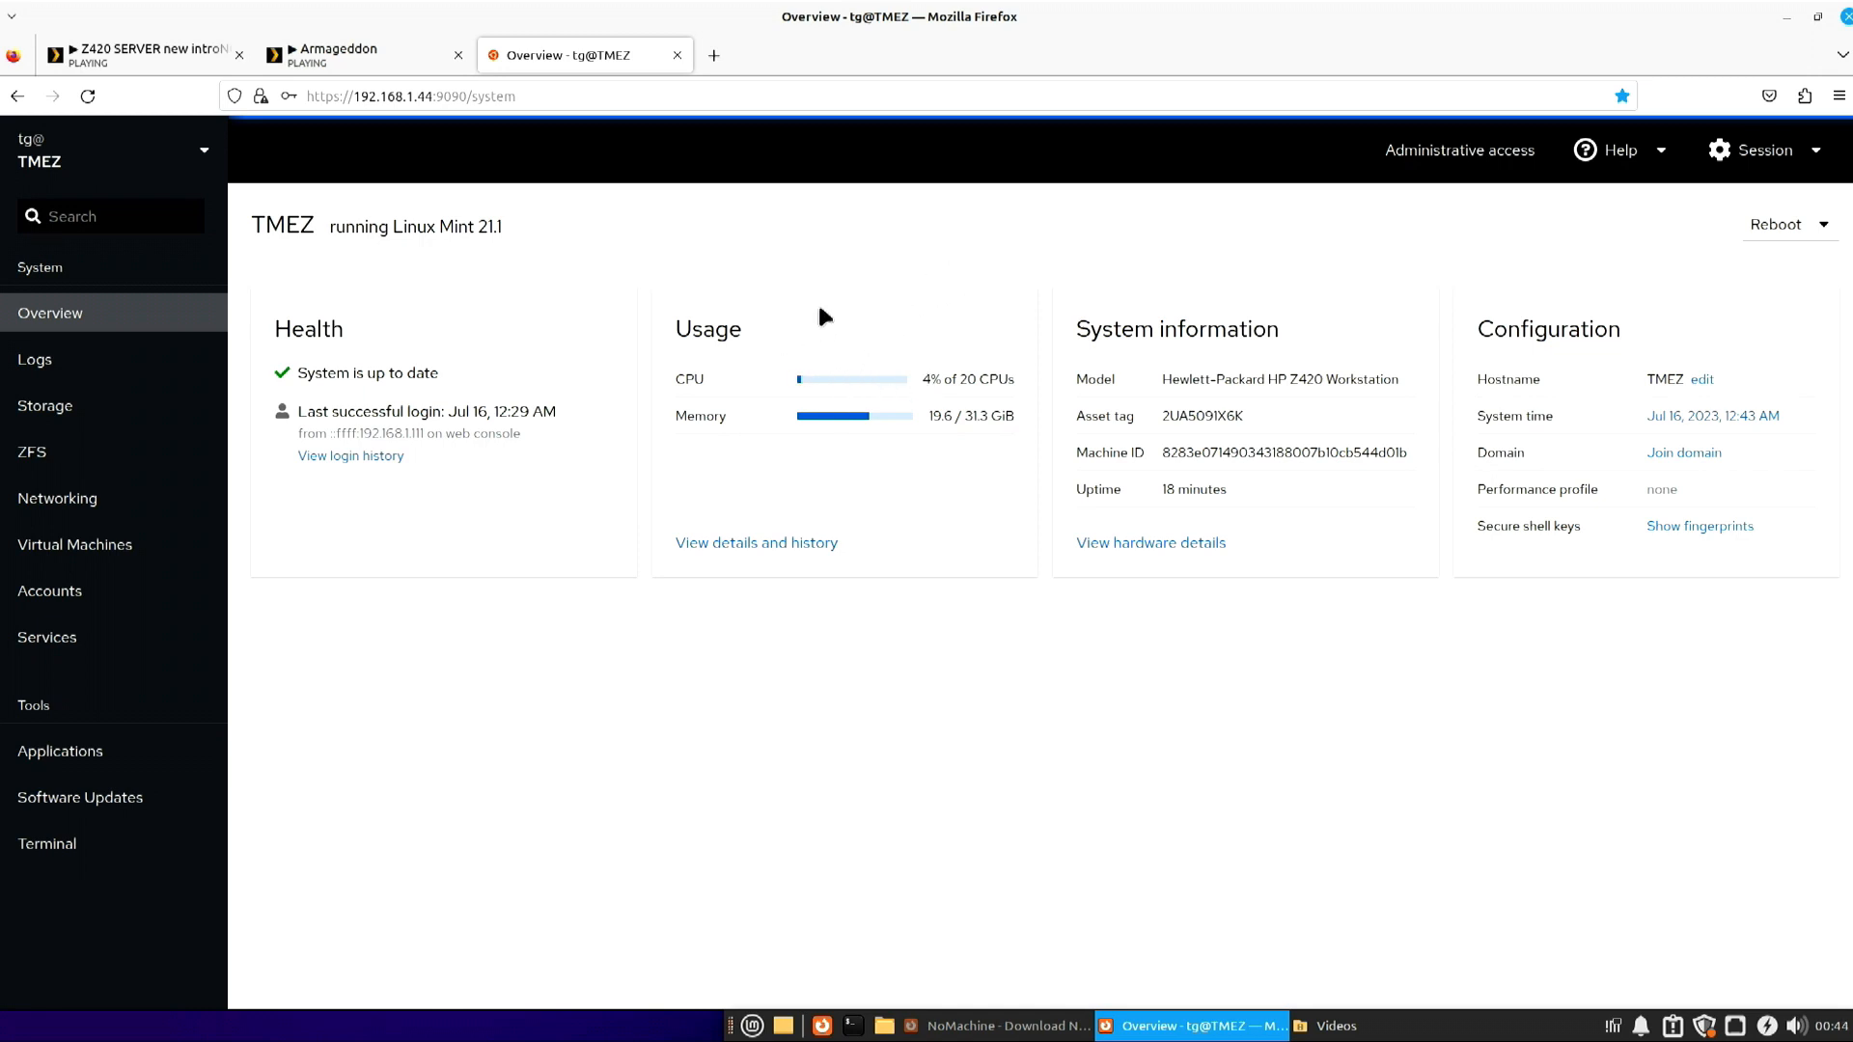
# Check playback of Armageddon and Z420 SERVER new introNC (1) in the two Plex tabs.
pyautogui.click(378, 58)
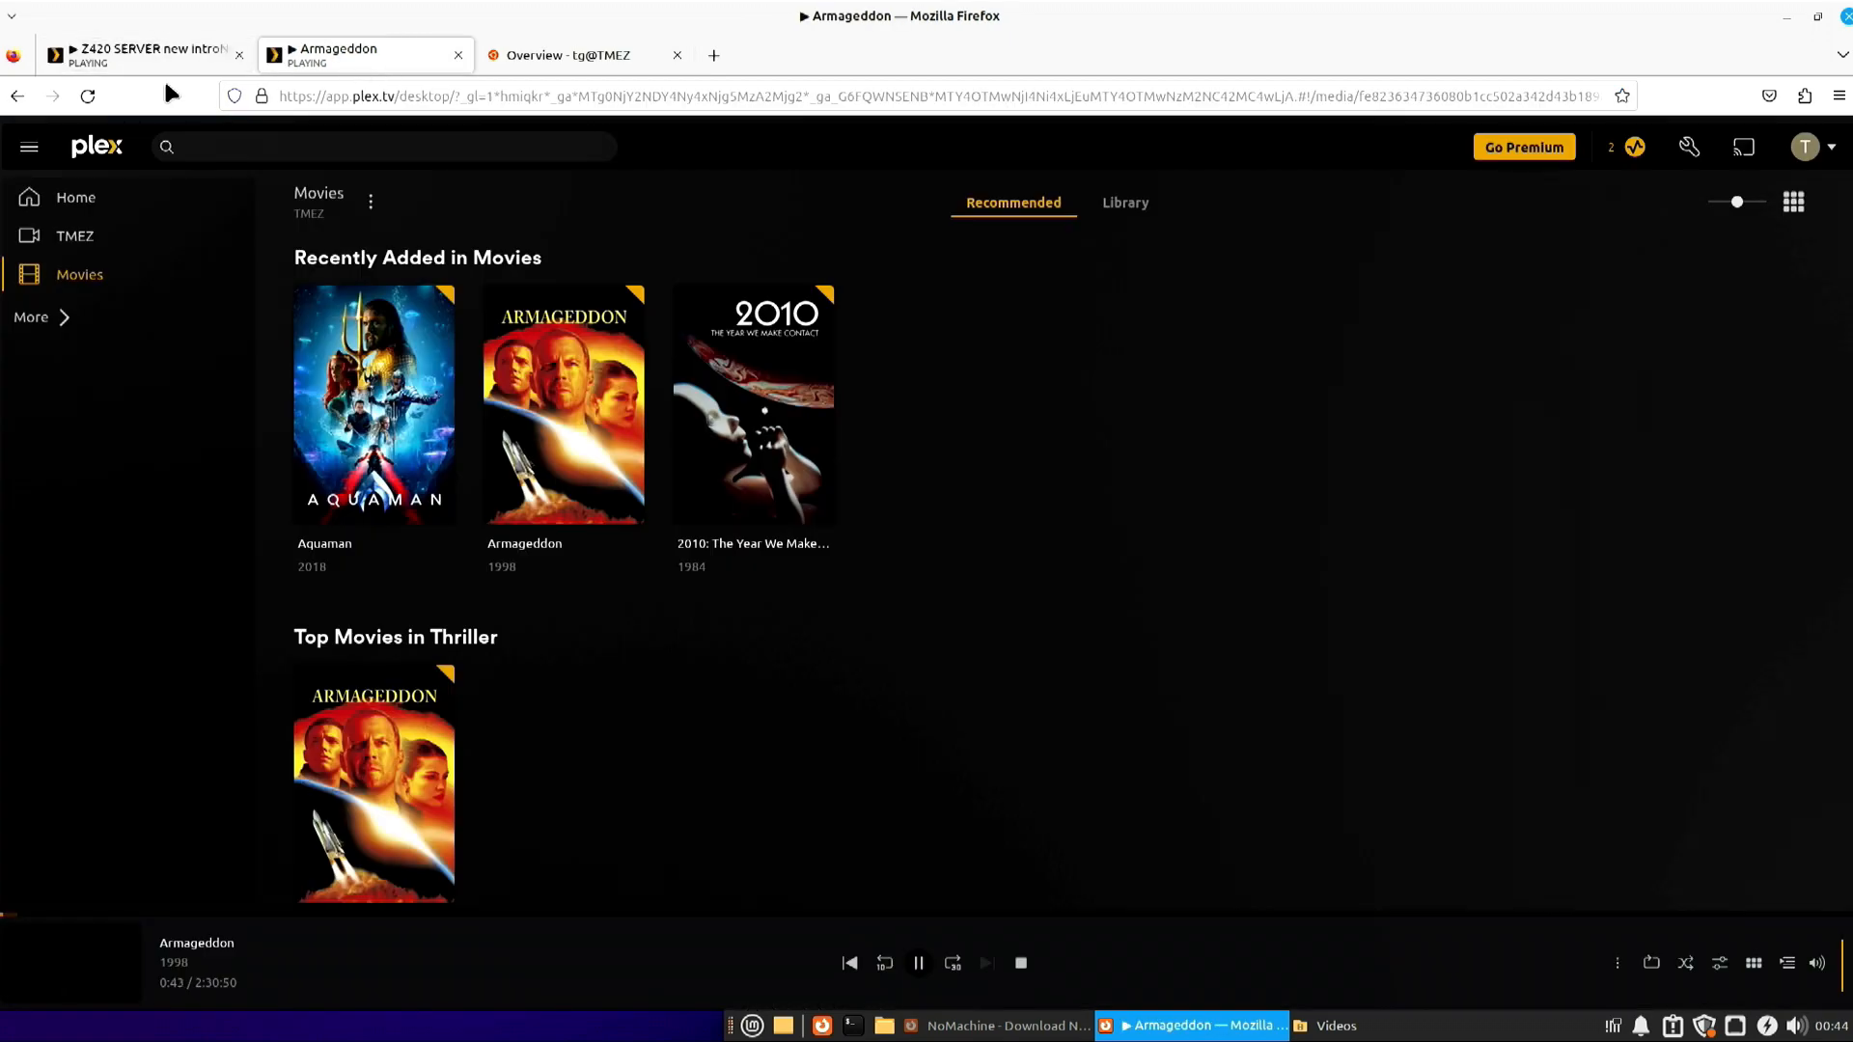
pyautogui.moveTo(596, 470)
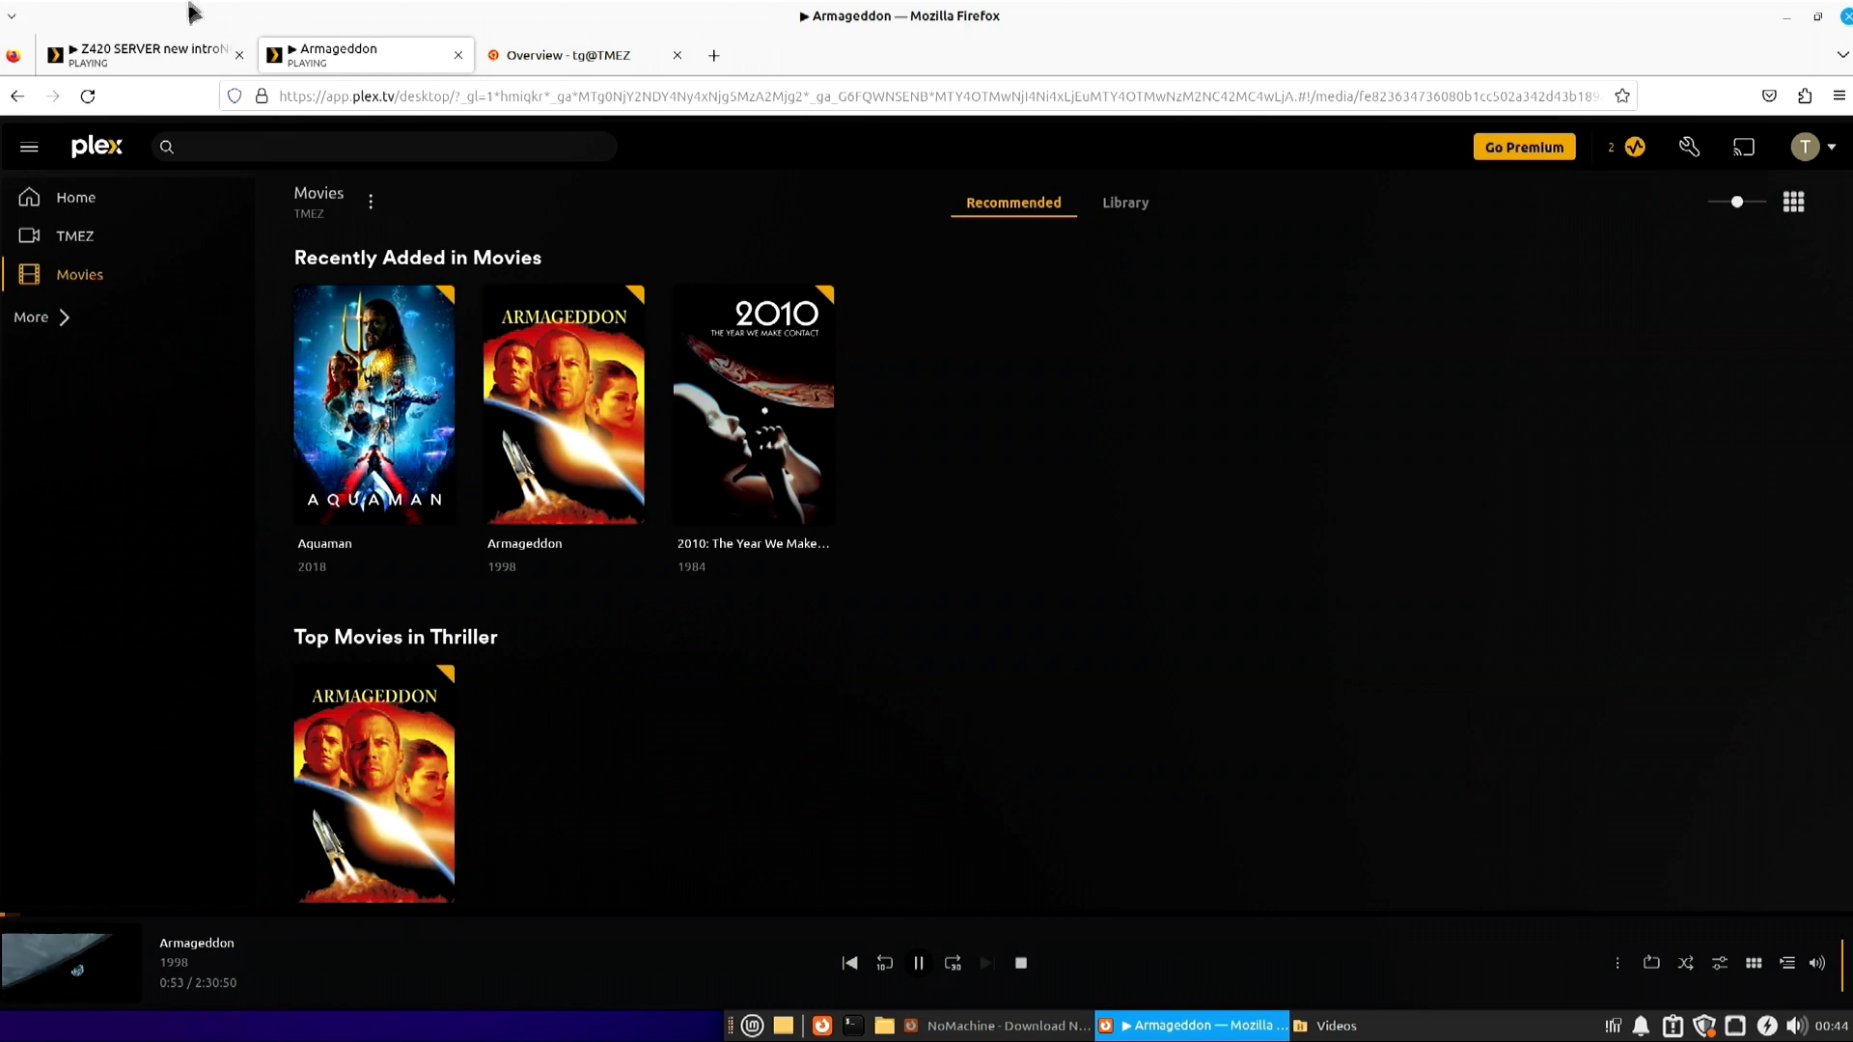
pyautogui.click(145, 54)
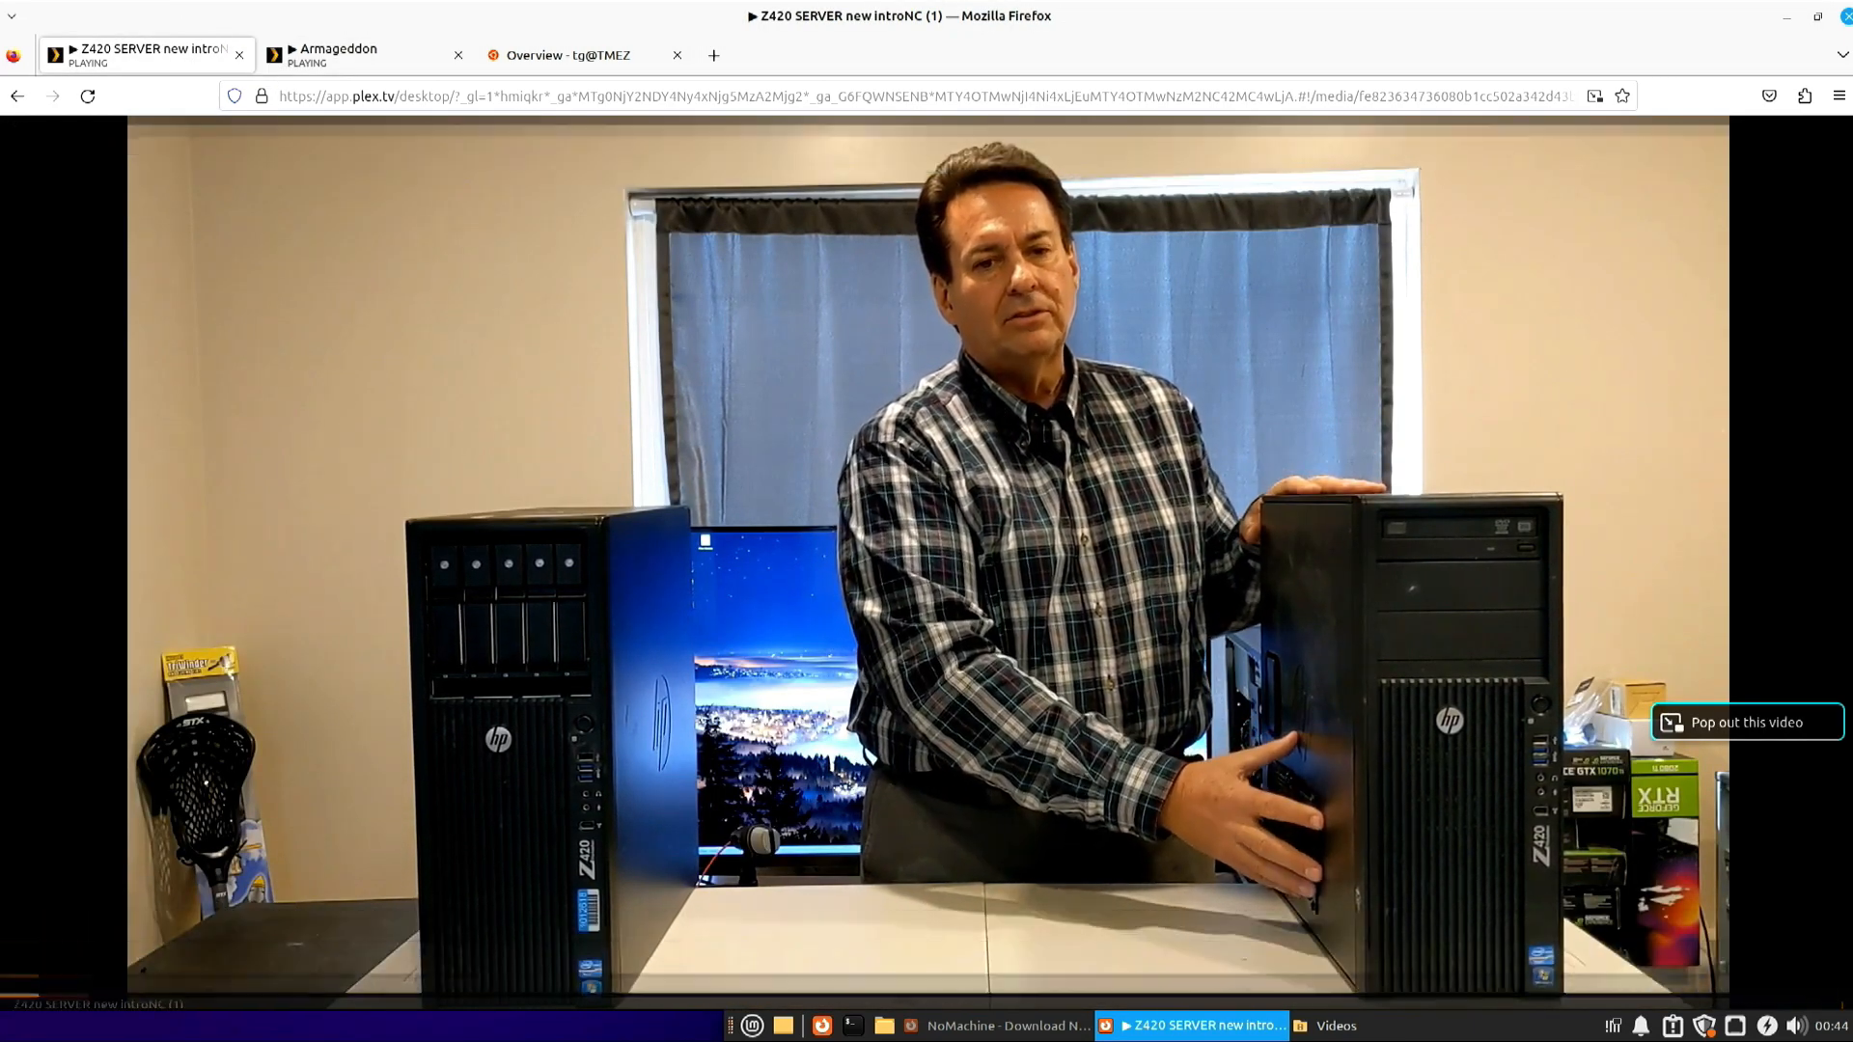
# Return to the Cockpit overview of TMEZ, restore the Firefox window to its smaller size and reposition it on the desktop.
pyautogui.click(558, 53)
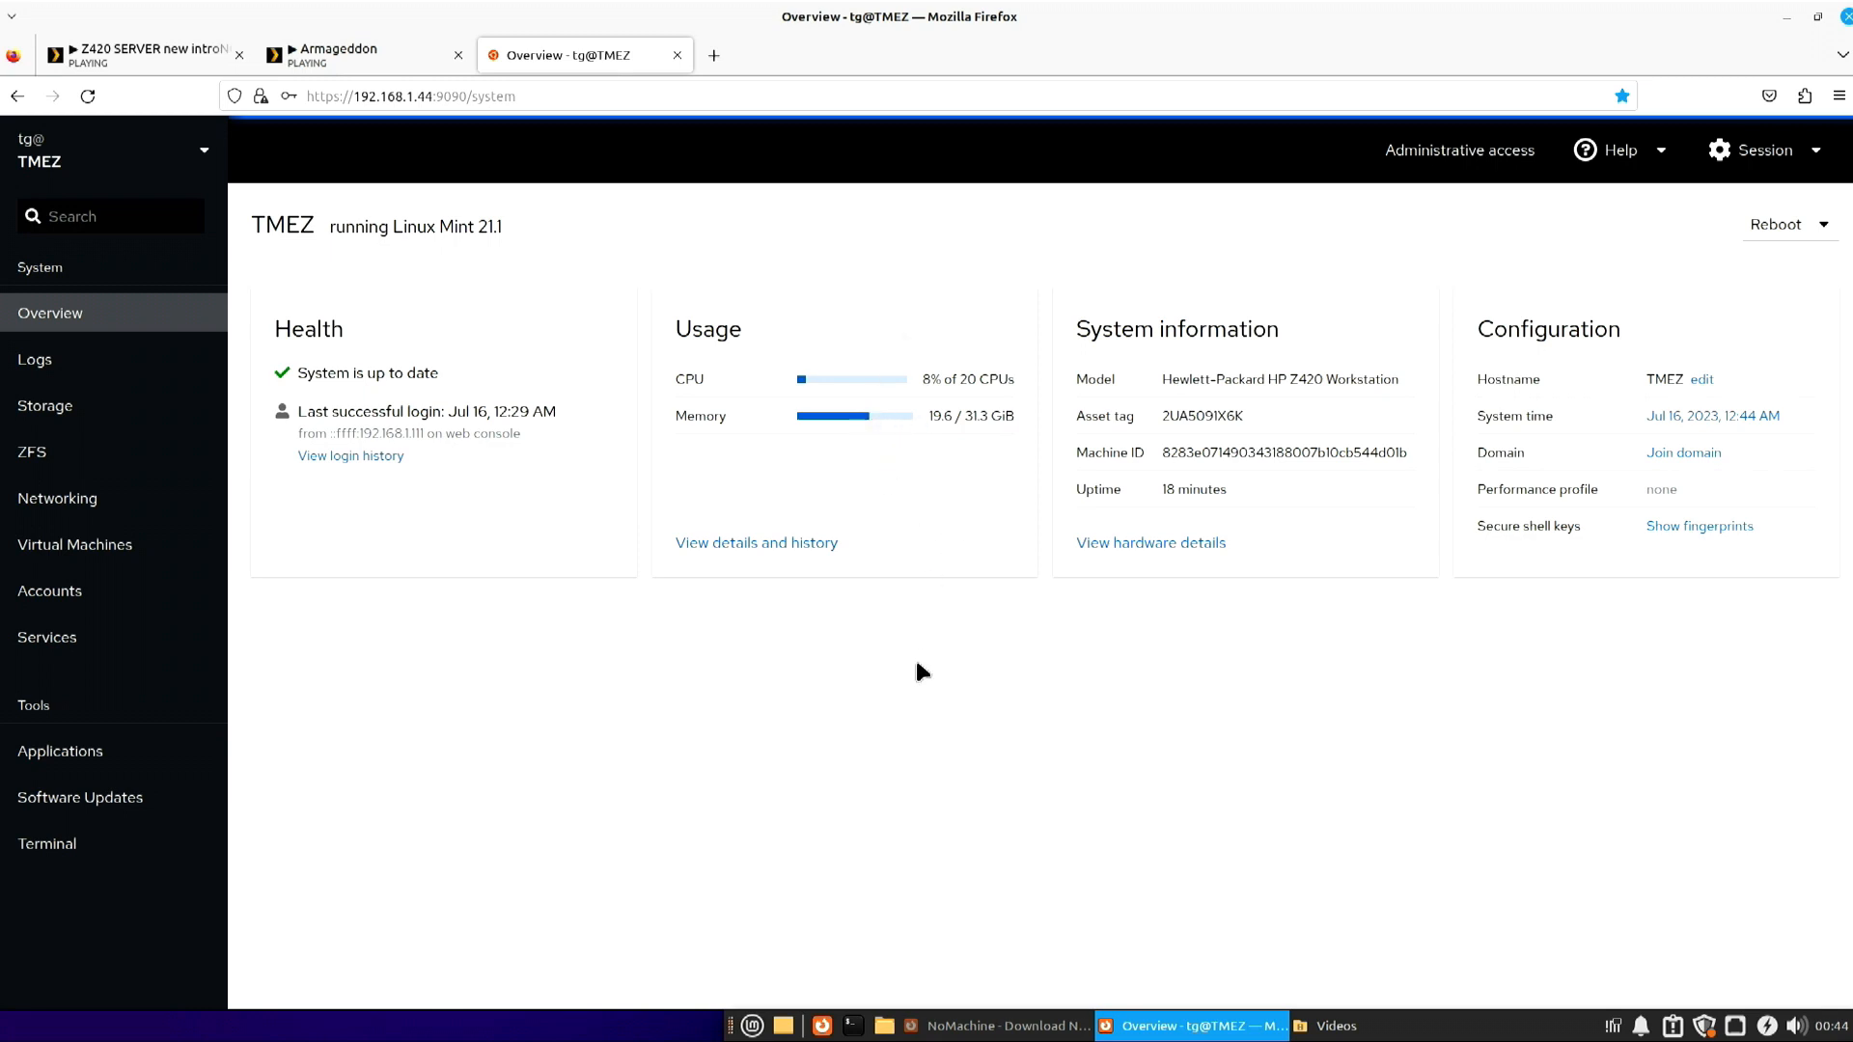
pyautogui.click(1822, 21)
pyautogui.moveTo(1411, 10); pyautogui.dragTo(1585, 35)
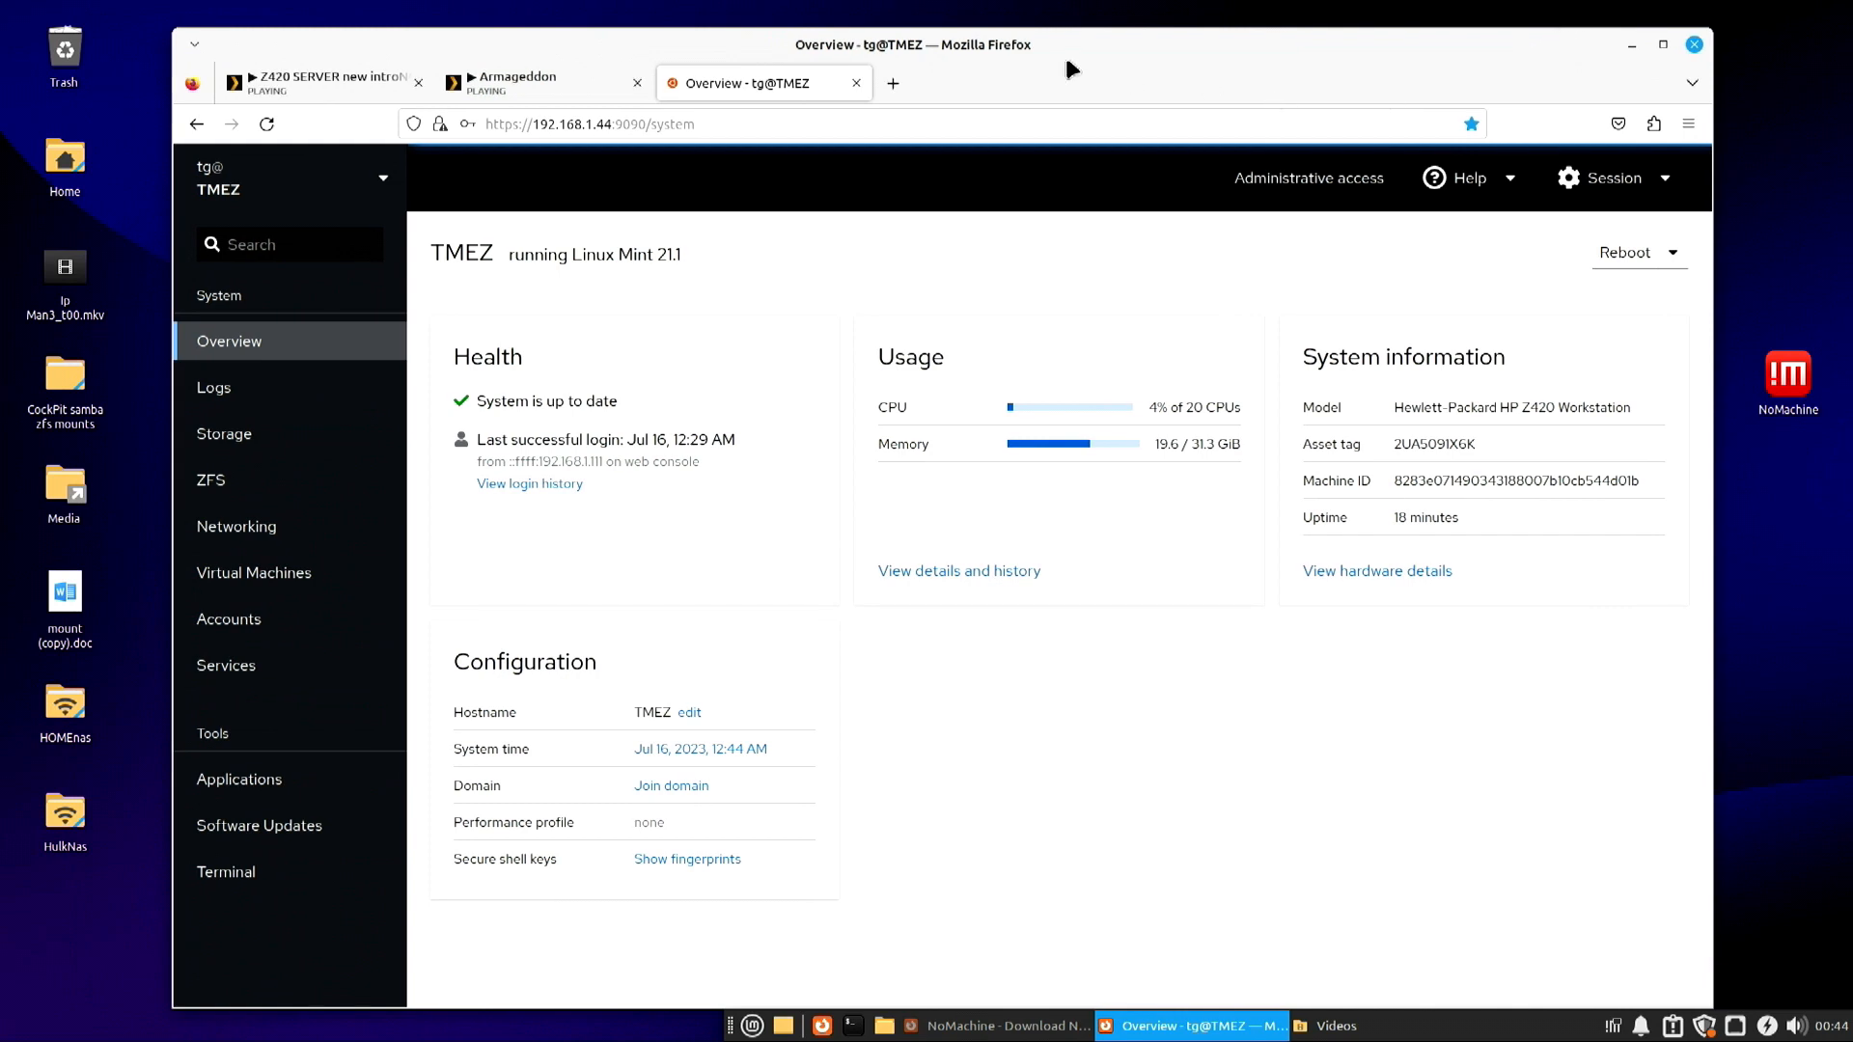